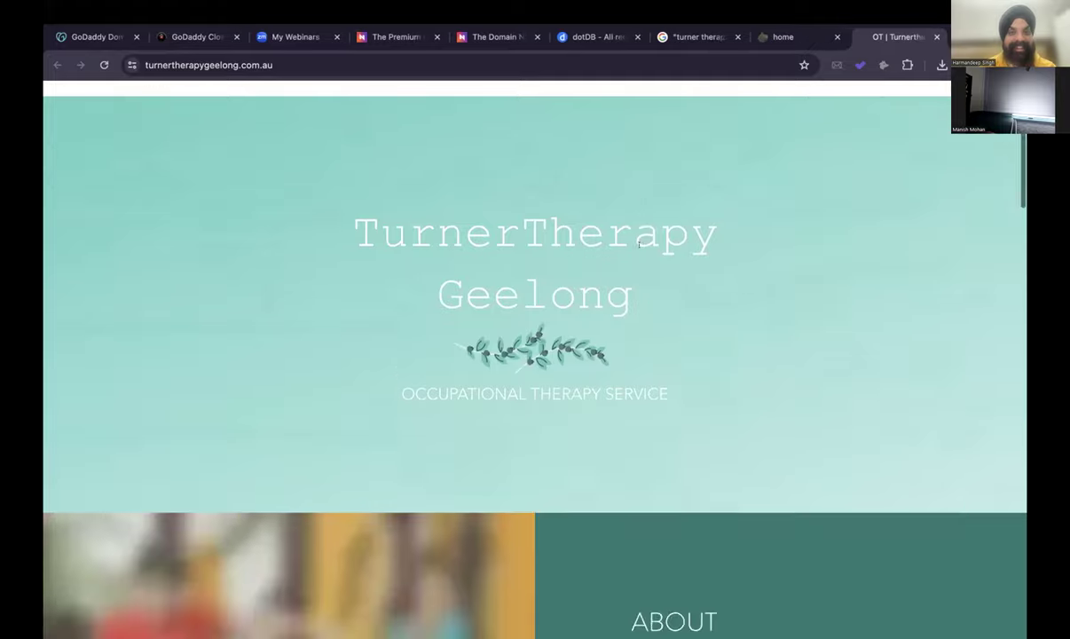
# Read through the TurnerTherapy Geelong website and close both opened therapy practice sites.
pyautogui.scroll(-6, 639, 249)
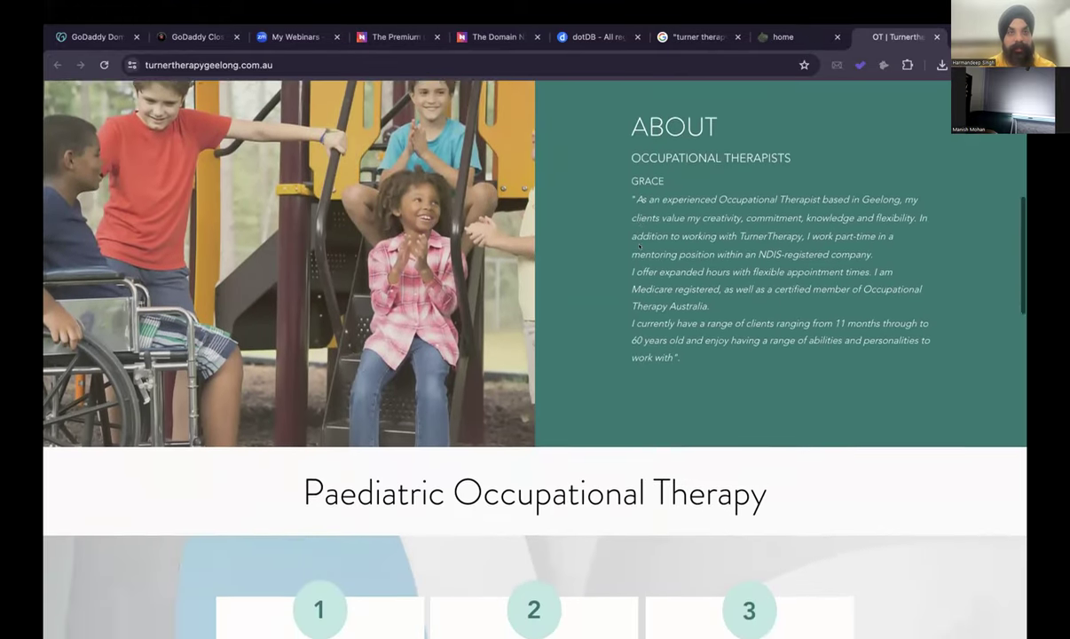
pyautogui.scroll(-8, 639, 247)
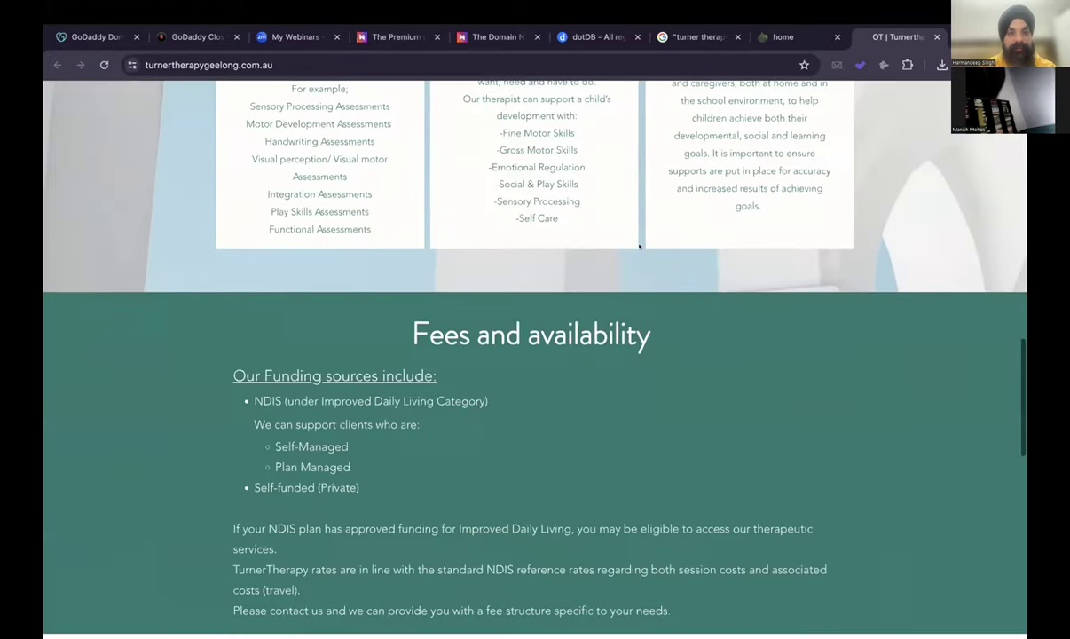
pyautogui.scroll(2, 639, 247)
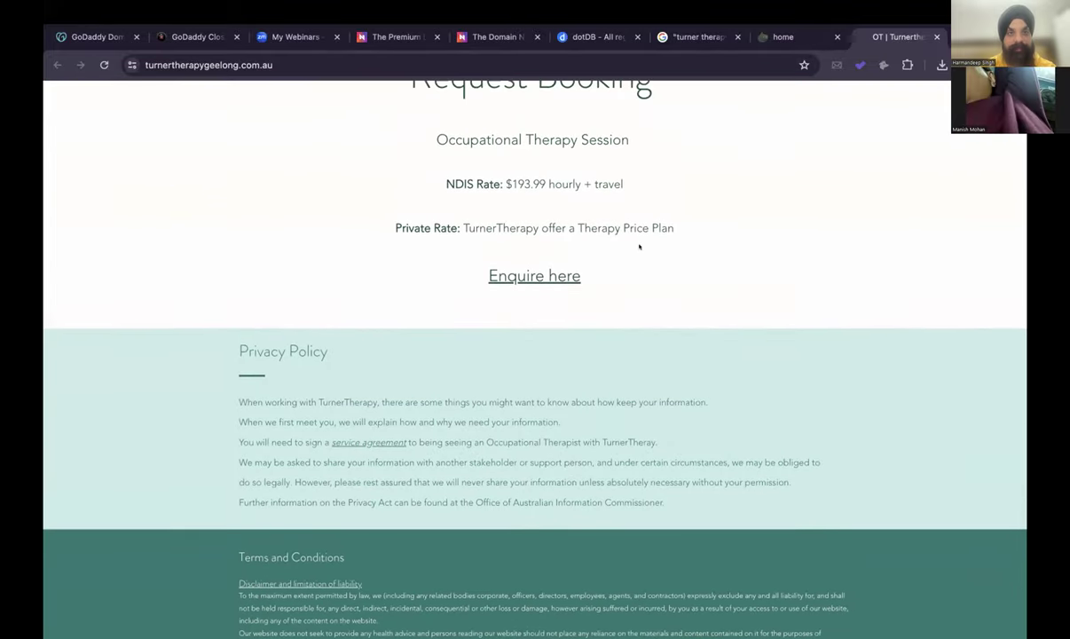
pyautogui.scroll(-3, 639, 247)
pyautogui.scroll(15, 639, 247)
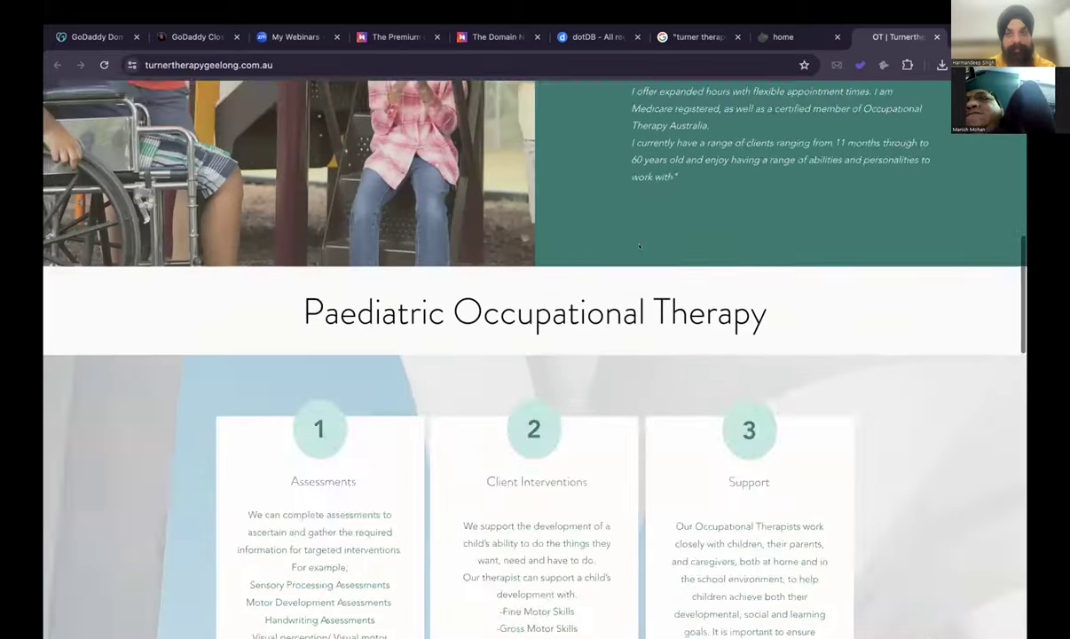
pyautogui.click(936, 37)
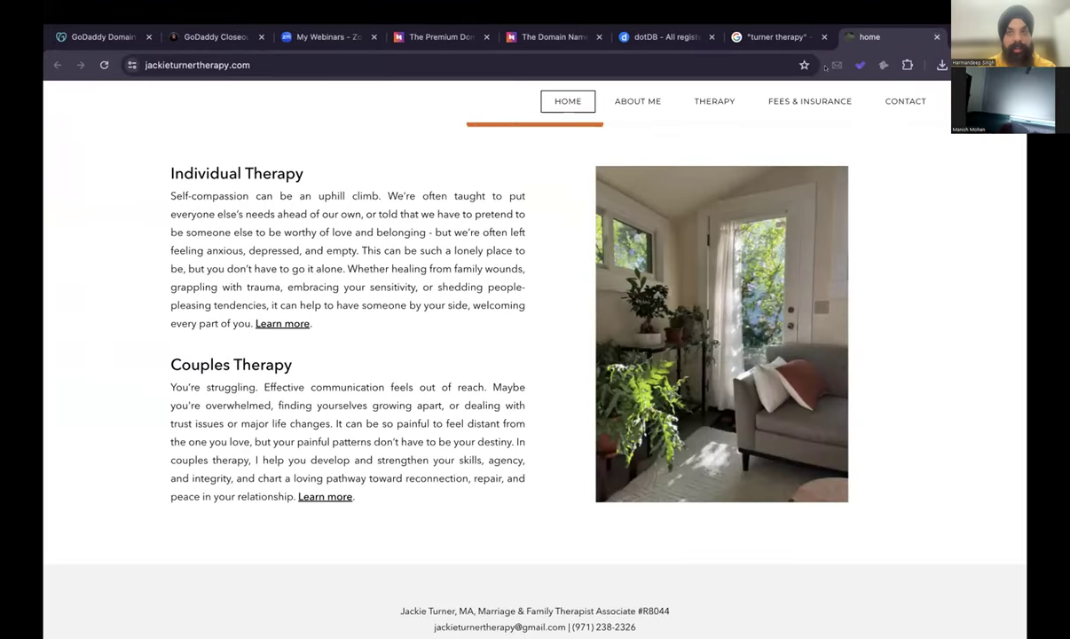
pyautogui.click(936, 36)
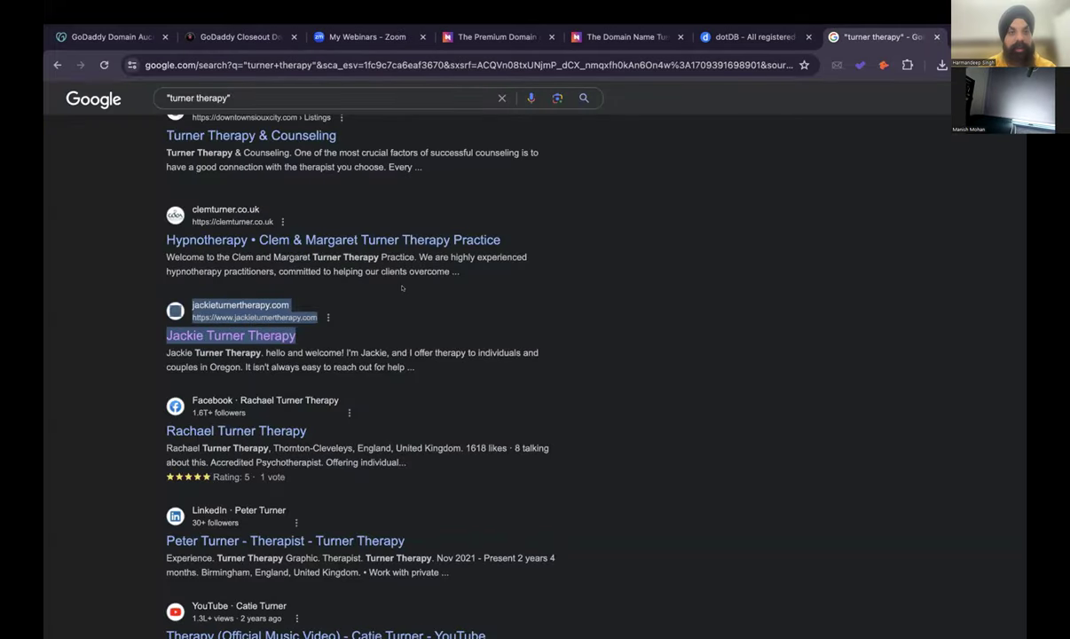
# Look further down the Google results for "turner therapy" for businesses using that name.
pyautogui.scroll(-10, 402, 288)
pyautogui.scroll(-3, 410, 335)
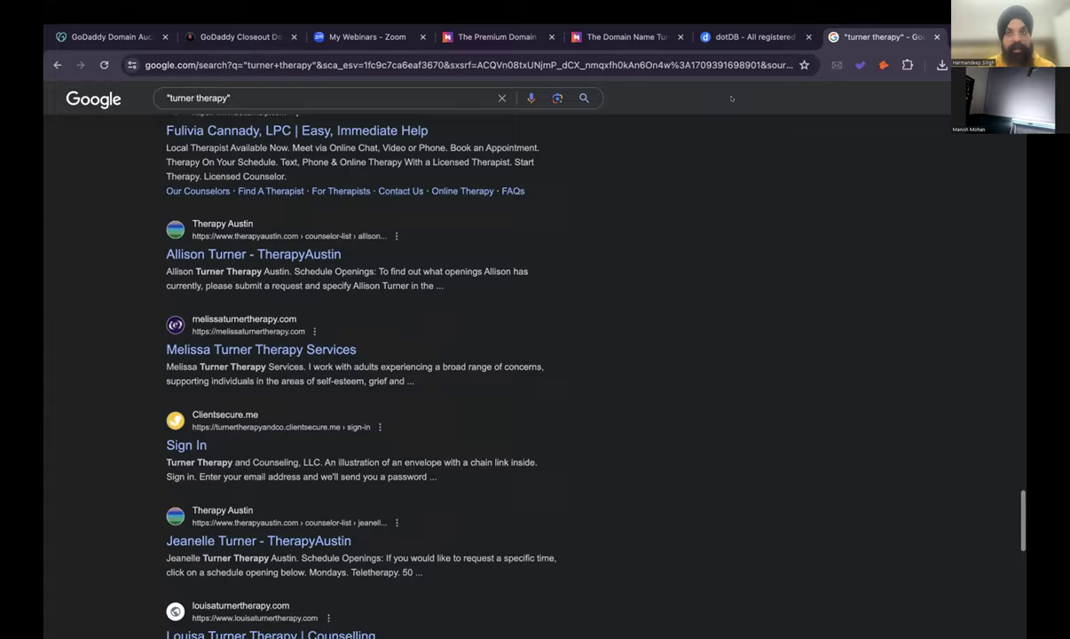
pyautogui.click(753, 37)
pyautogui.click(846, 36)
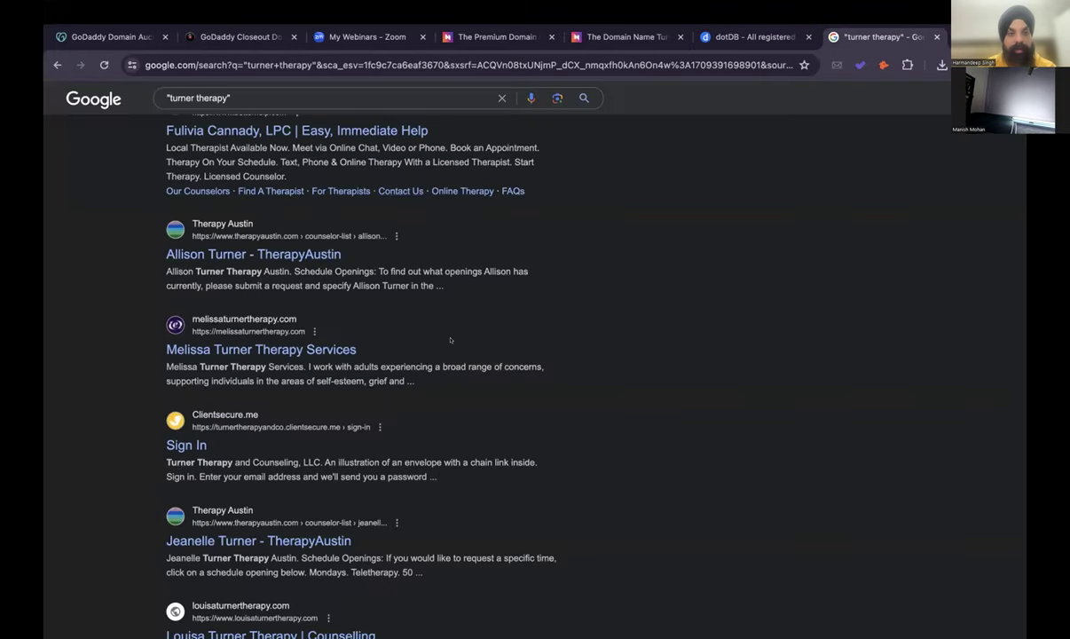
pyautogui.scroll(-1, 450, 340)
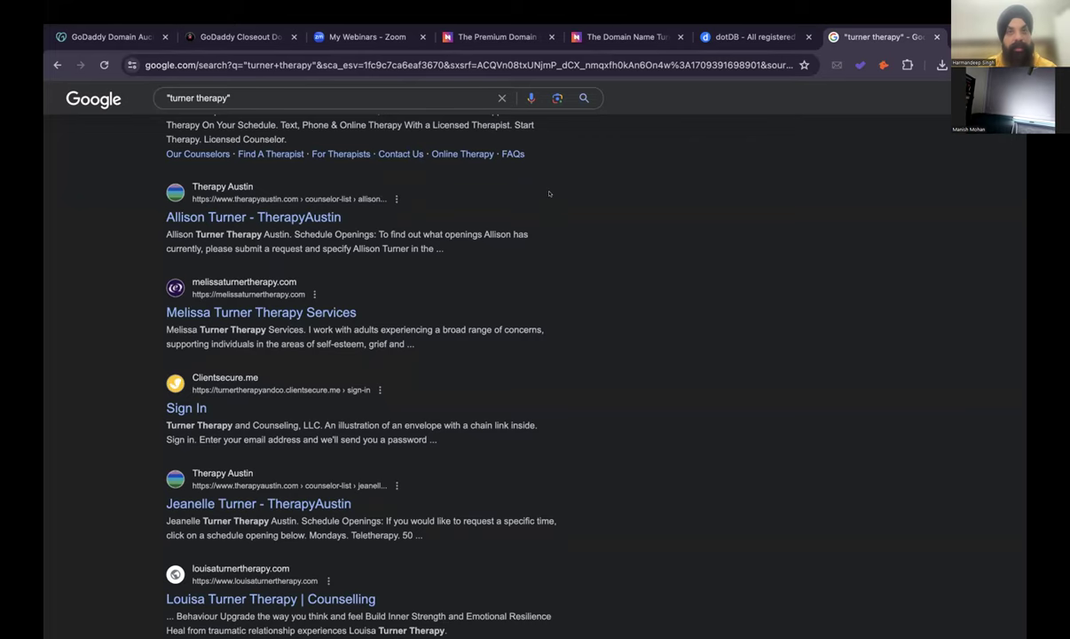
# Copy the domain name TurnerTherapy.Com from the heading of its Namoxy sale page.
pyautogui.click(621, 36)
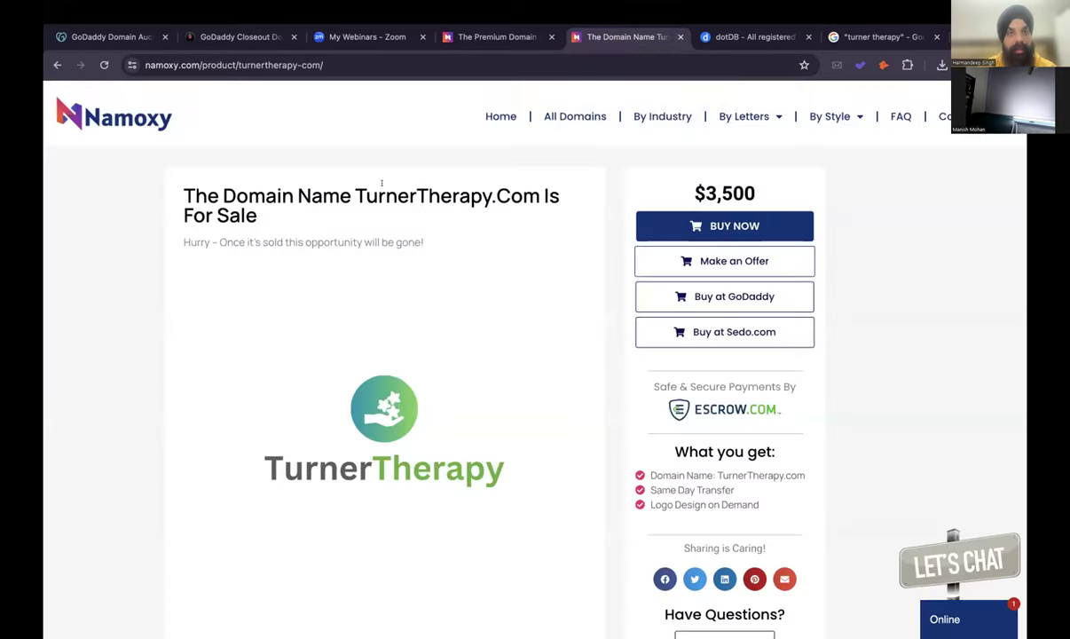
pyautogui.moveTo(352, 191); pyautogui.dragTo(540, 197)
pyautogui.hotkey('ctrl', 'c')
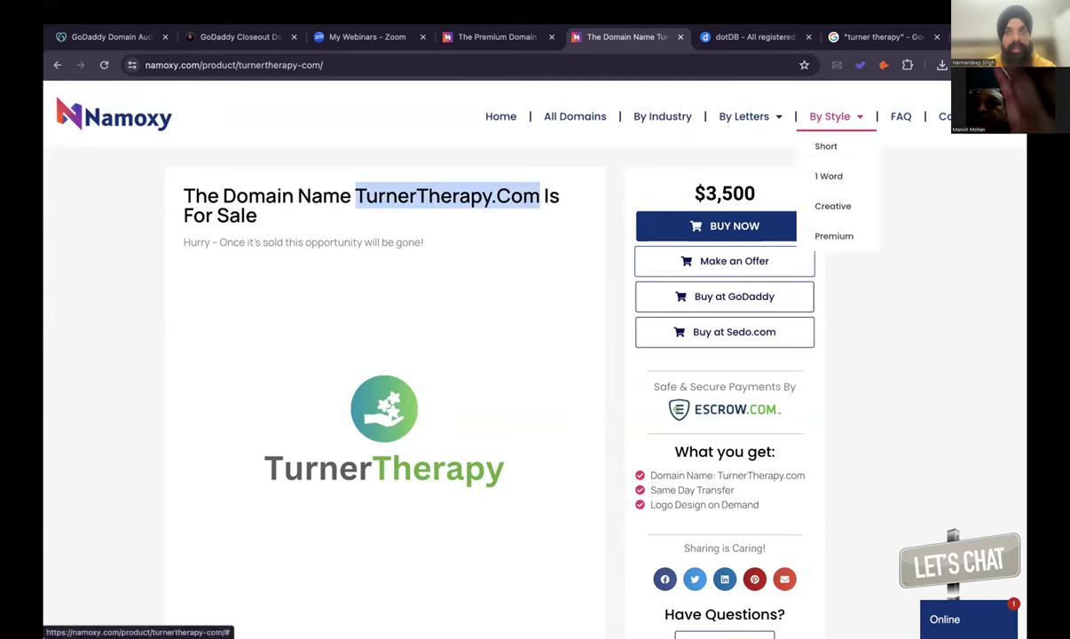
# Open archive.org in a new browser tab.
pyautogui.click(956, 36)
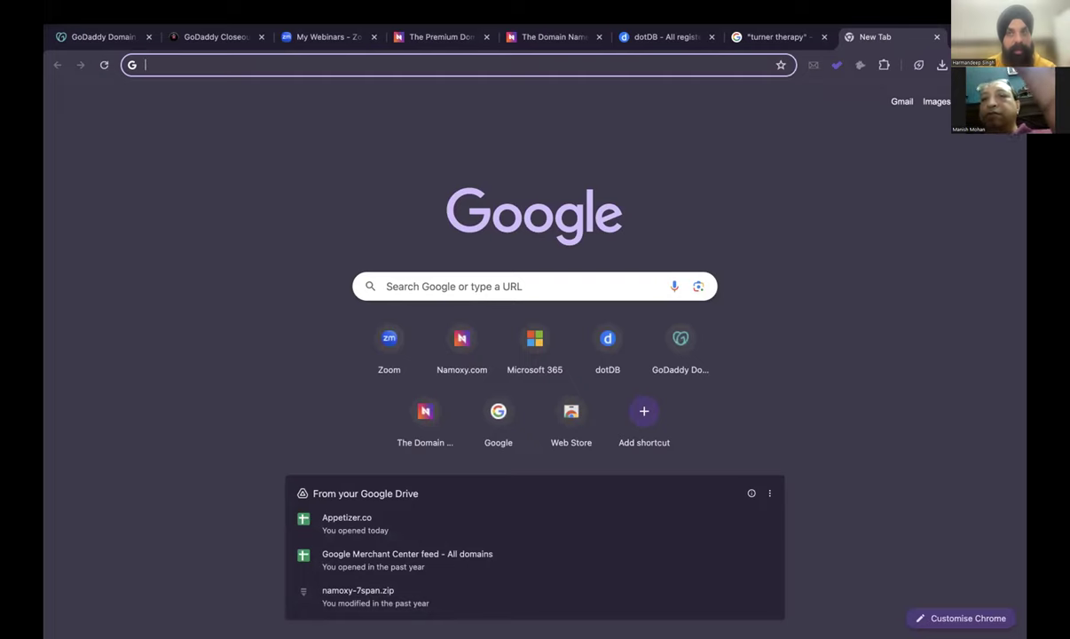
pyautogui.write('arc')
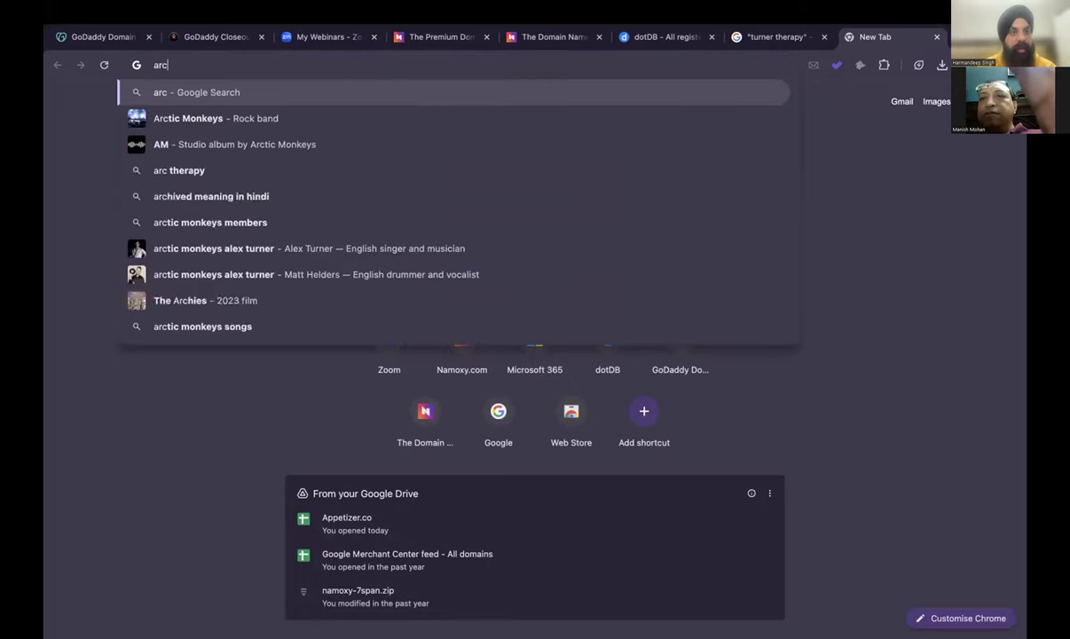
pyautogui.write('hive.org')
pyautogui.press('BackSpace')
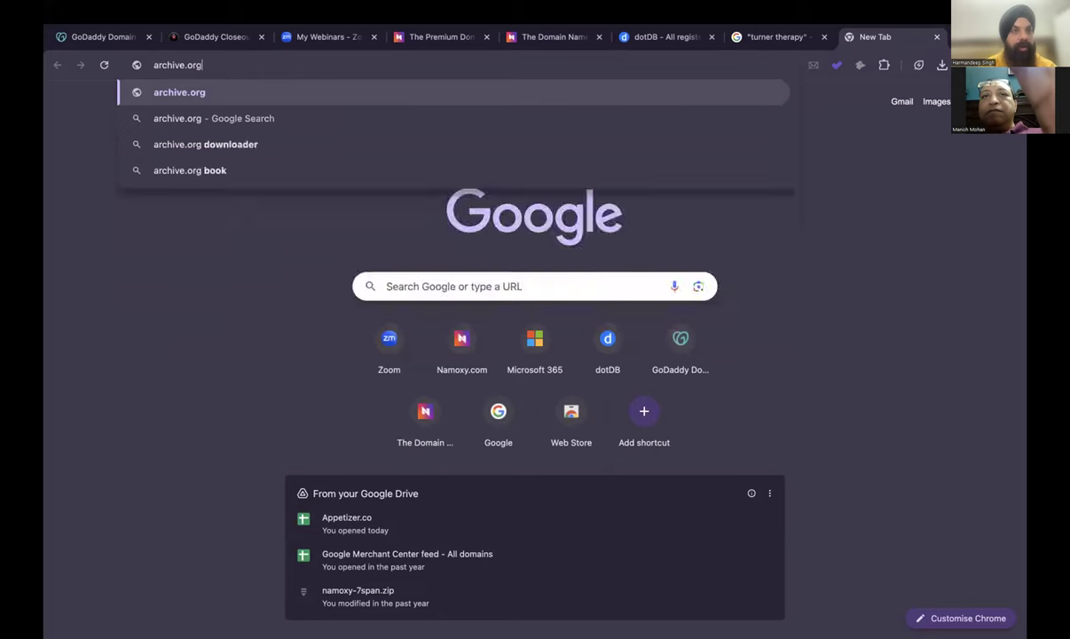
pyautogui.press('Return')
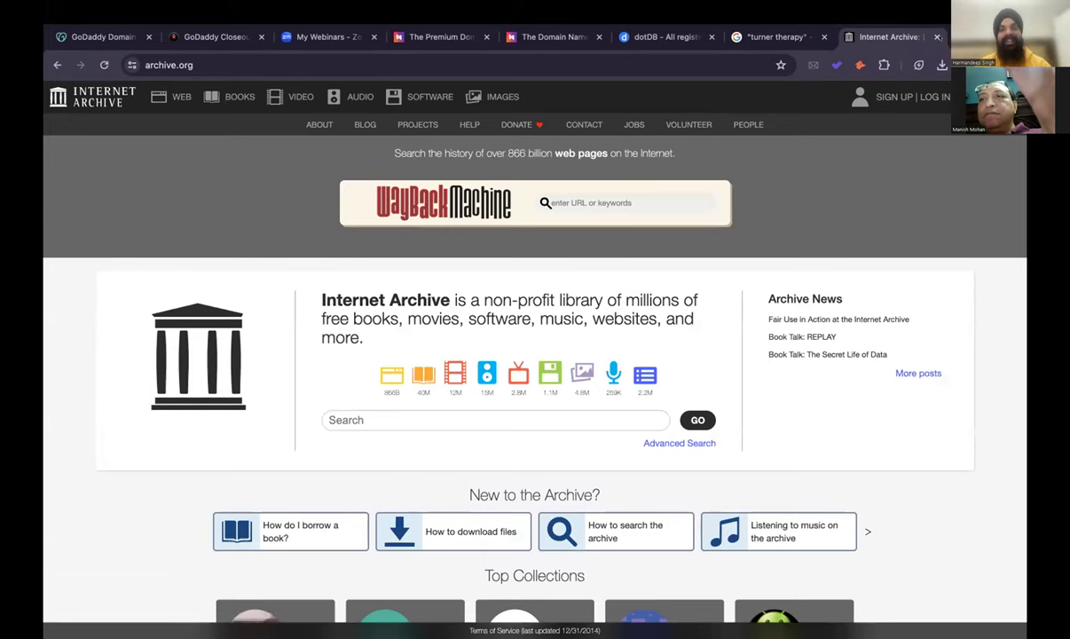
# Check the remaining Google results for "turner therapy" and revisit the GoDaddy auctions list.
pyautogui.click(763, 36)
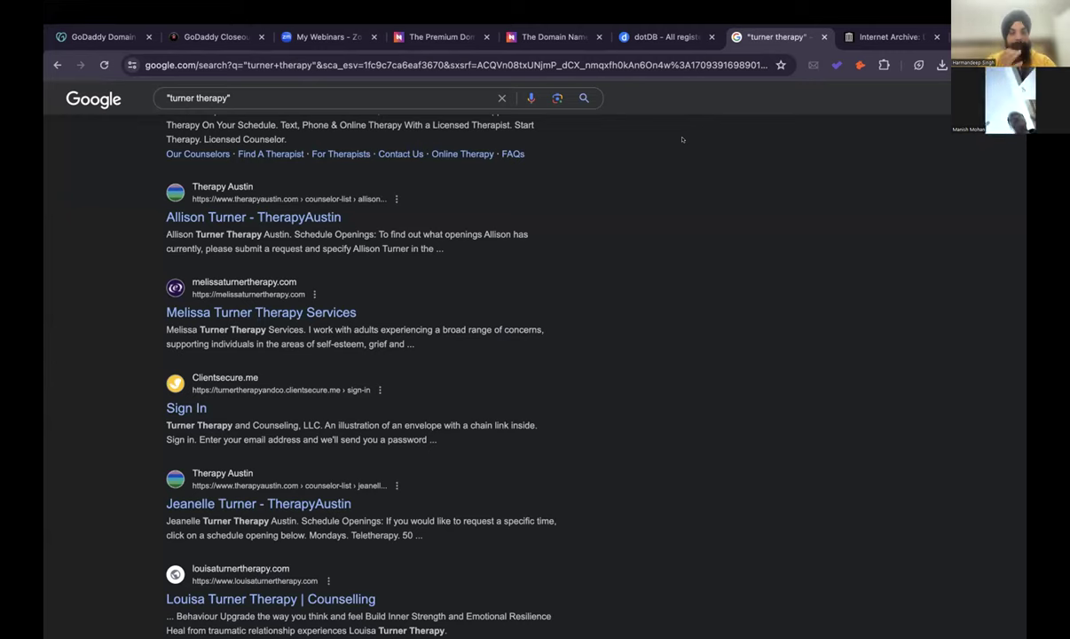
pyautogui.scroll(-6, 505, 285)
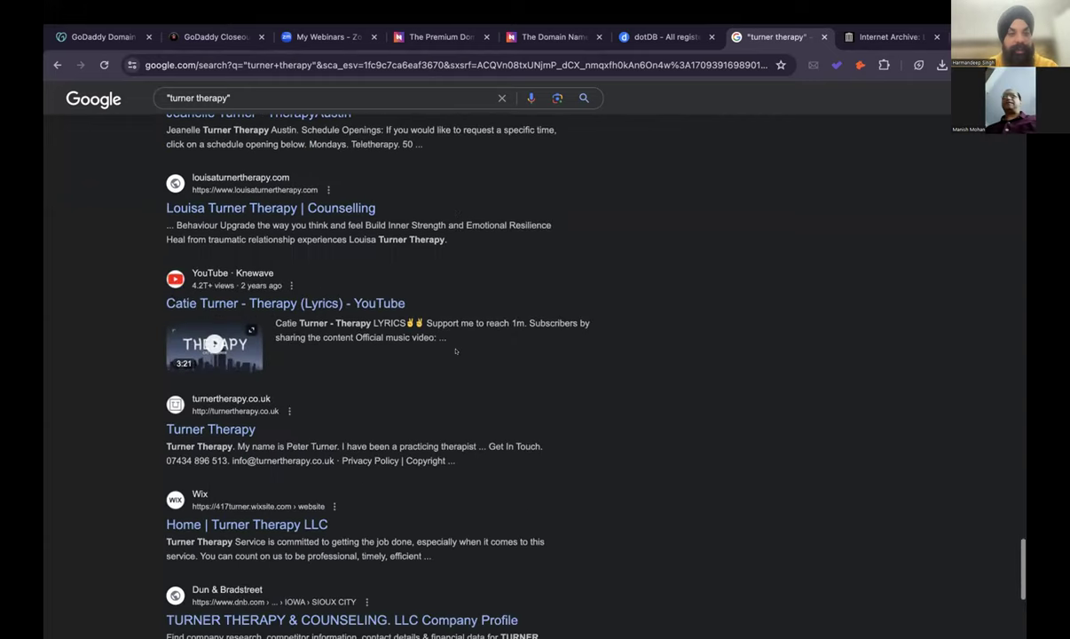
pyautogui.scroll(-1, 457, 351)
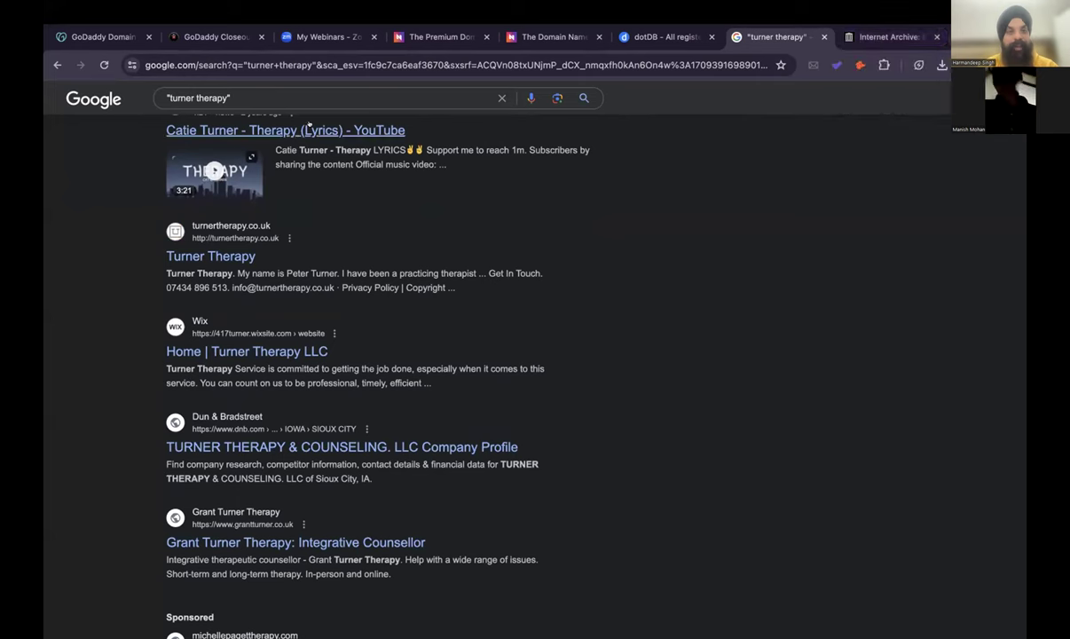
pyautogui.click(102, 36)
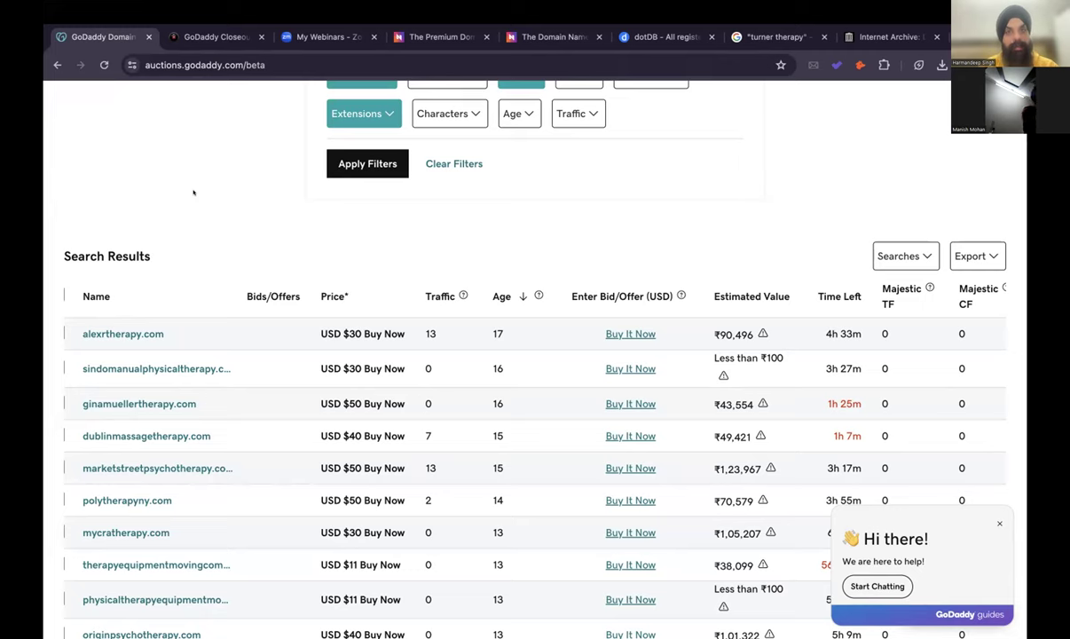
# Look up the copied domain TurnerTherapy.Com in the Wayback Machine on archive.org.
pyautogui.click(872, 36)
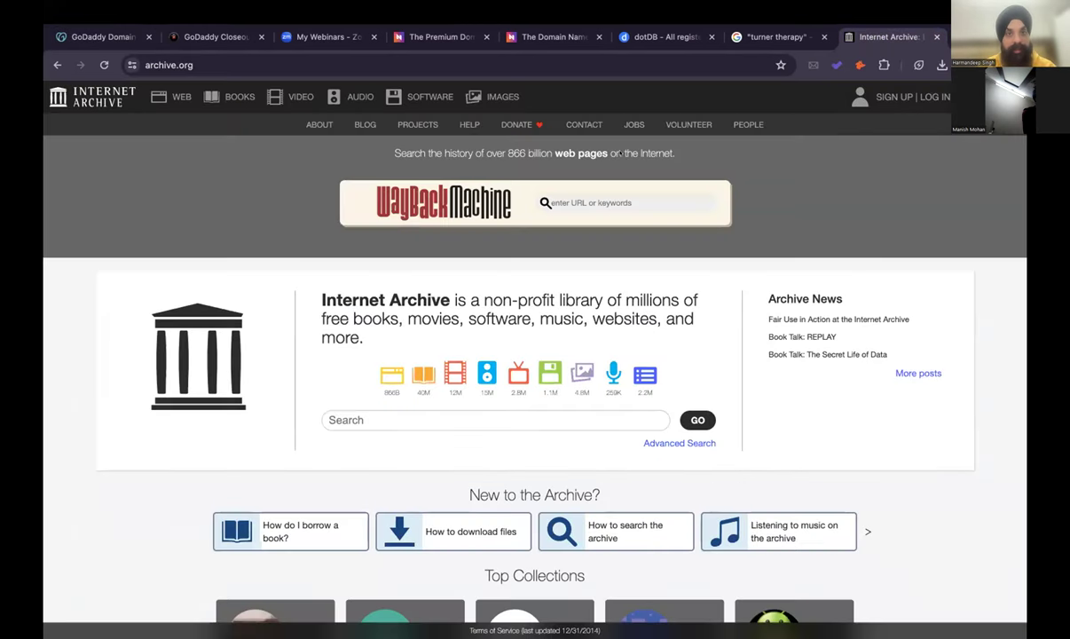
pyautogui.click(577, 196)
pyautogui.hotkey('ctrl', 'v')
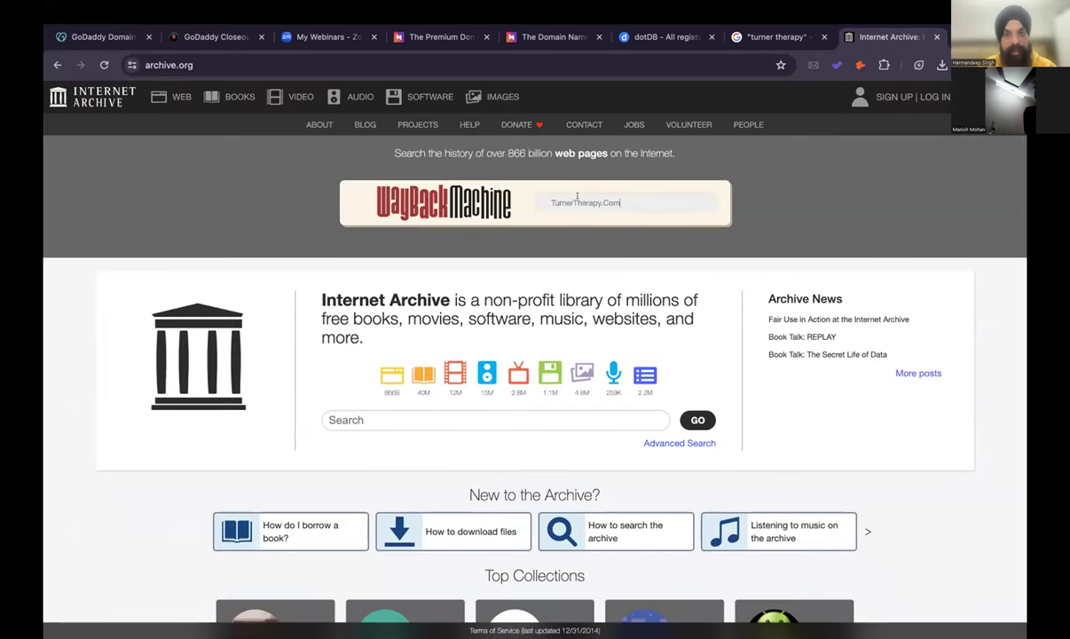
pyautogui.press('Return')
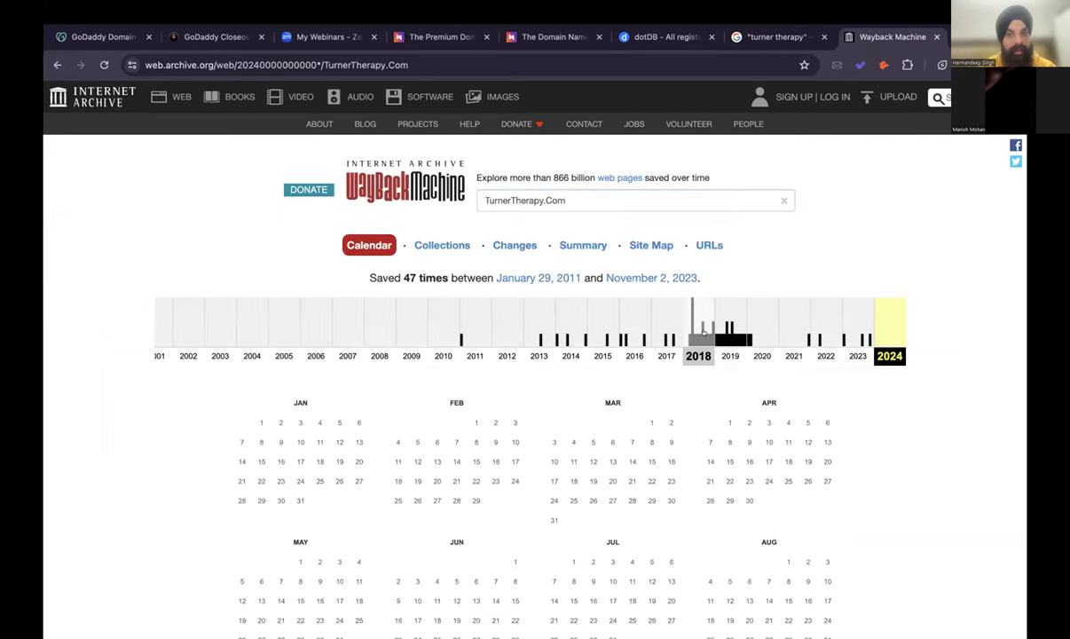
# Open the November 14, 2018 snapshot of TurnerTherapy.Com from the 2018 calendar and read through the archived homepage.
pyautogui.click(705, 330)
pyautogui.scroll(-3, 652, 463)
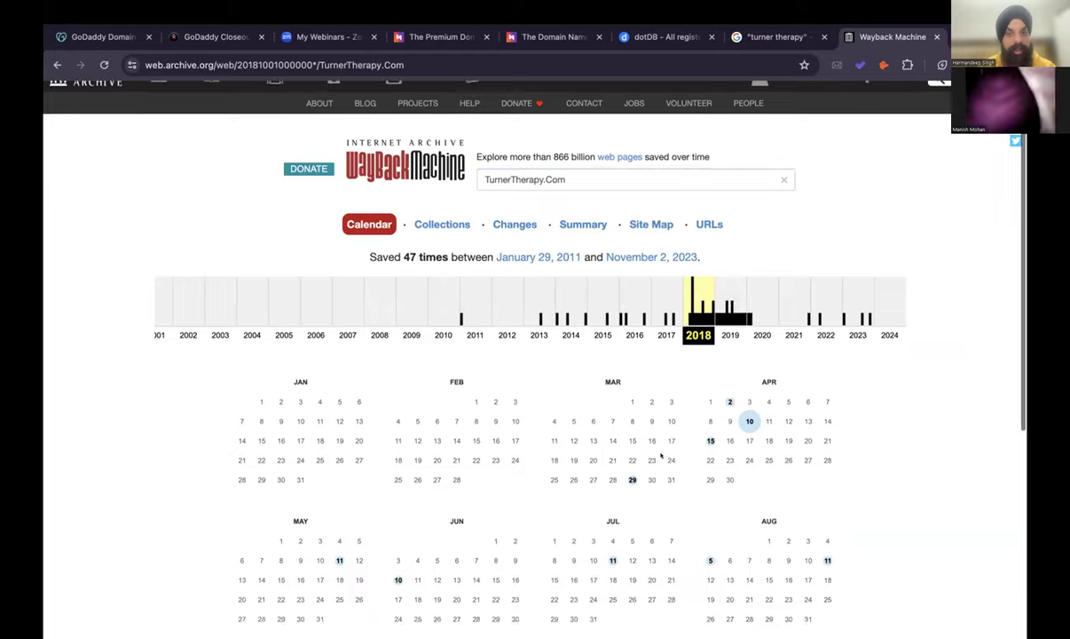
pyautogui.moveTo(612, 475)
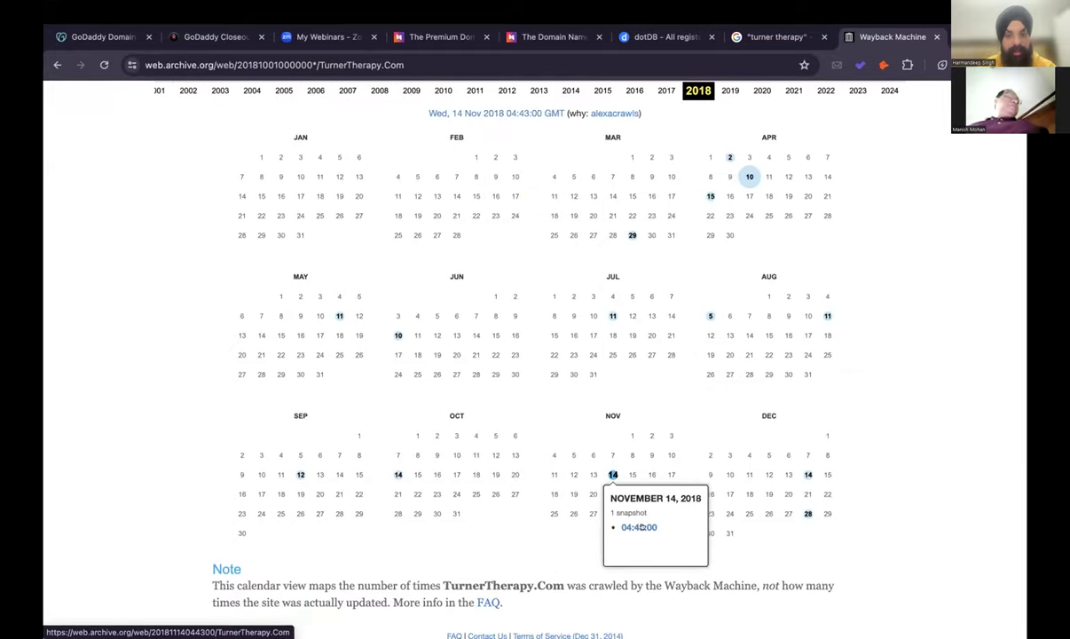
pyautogui.click(639, 527)
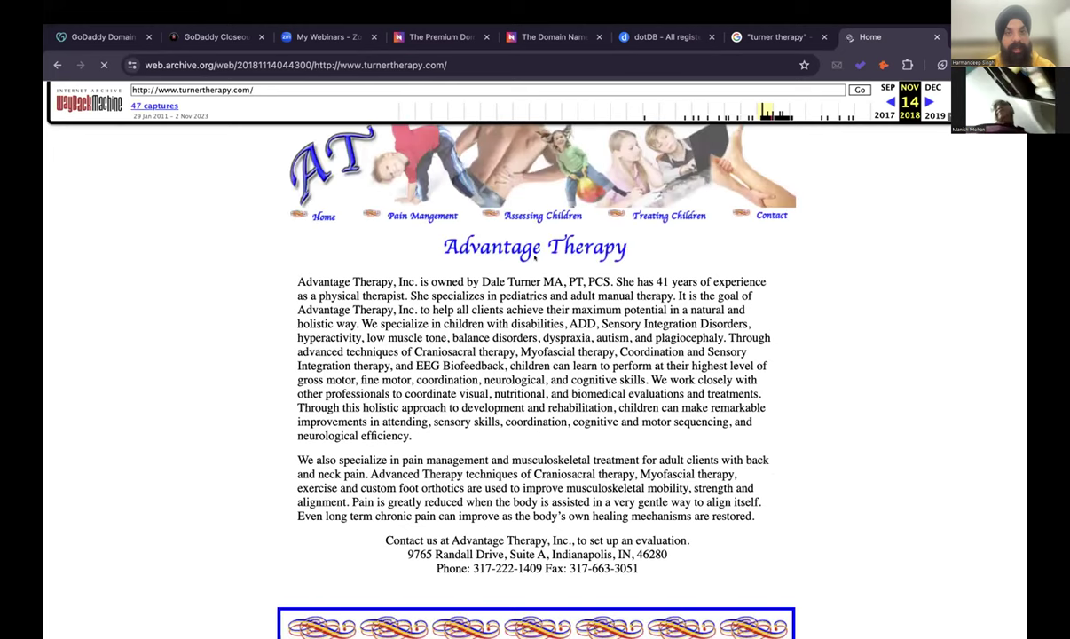
pyautogui.scroll(-2, 606, 370)
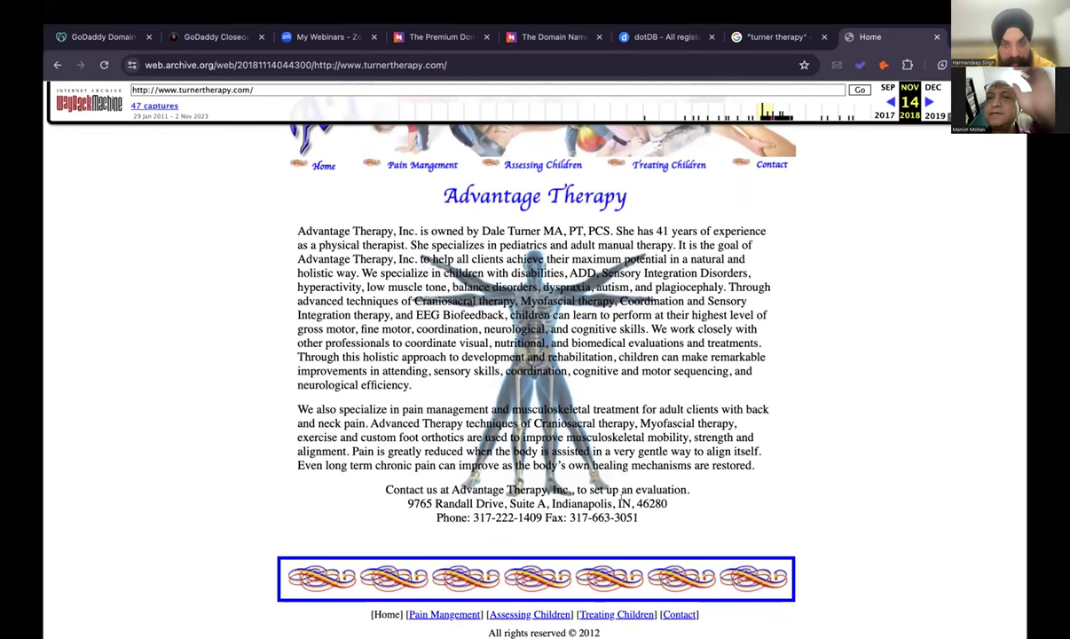
pyautogui.scroll(2, 617, 503)
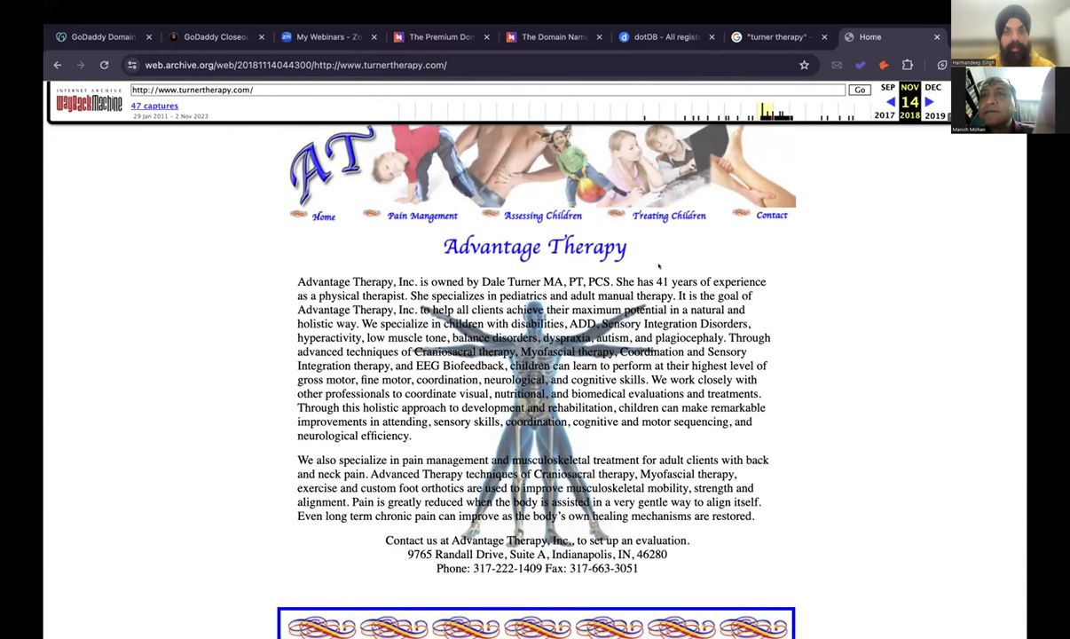
pyautogui.scroll(-2, 587, 379)
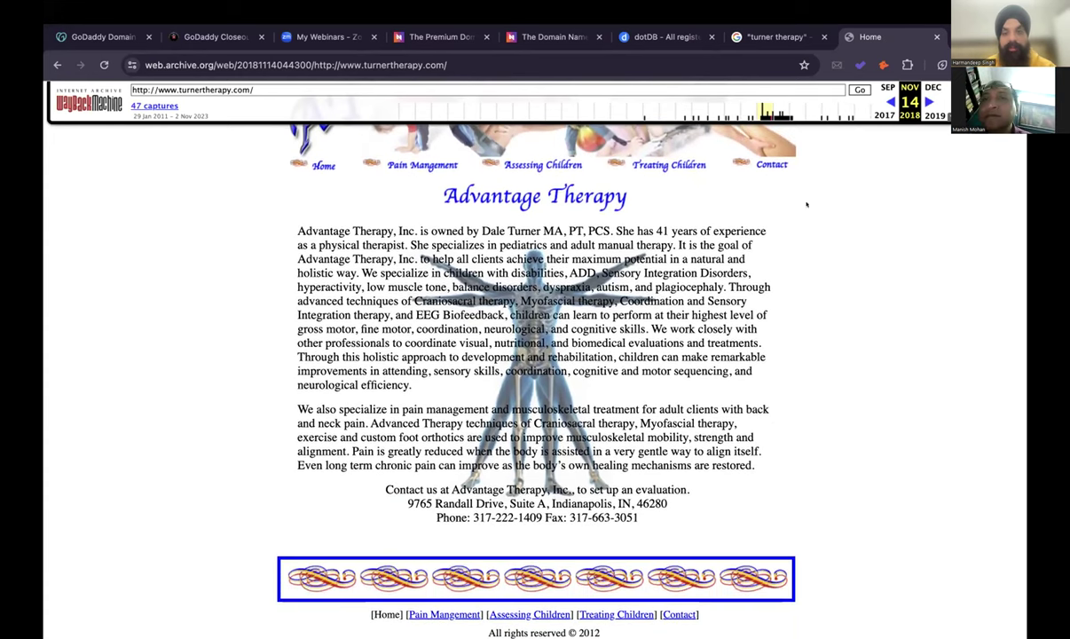
# Review the Google results, the dotDB matches for turnertherapy and the Namoxy sale page again.
pyautogui.click(768, 37)
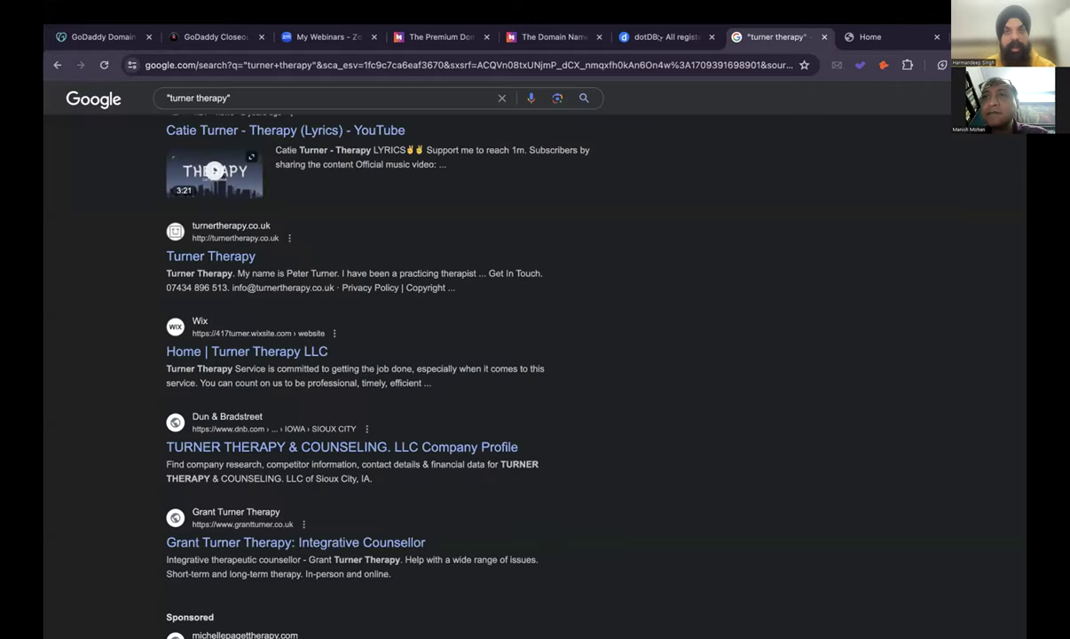
pyautogui.click(661, 37)
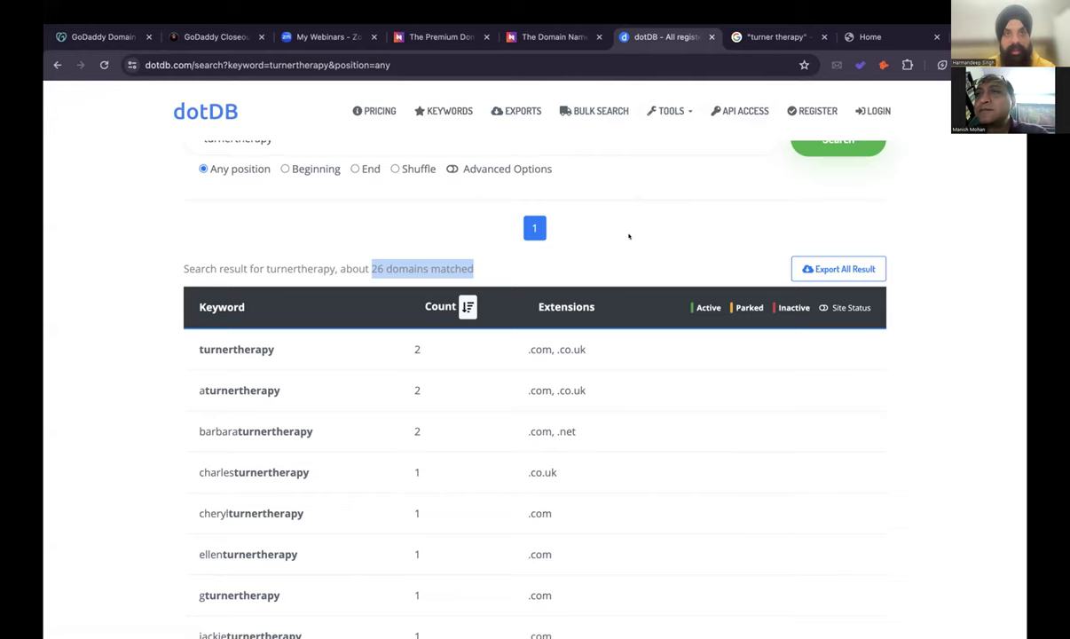
pyautogui.hotkey('ctrl', 'shift', 'Tab')
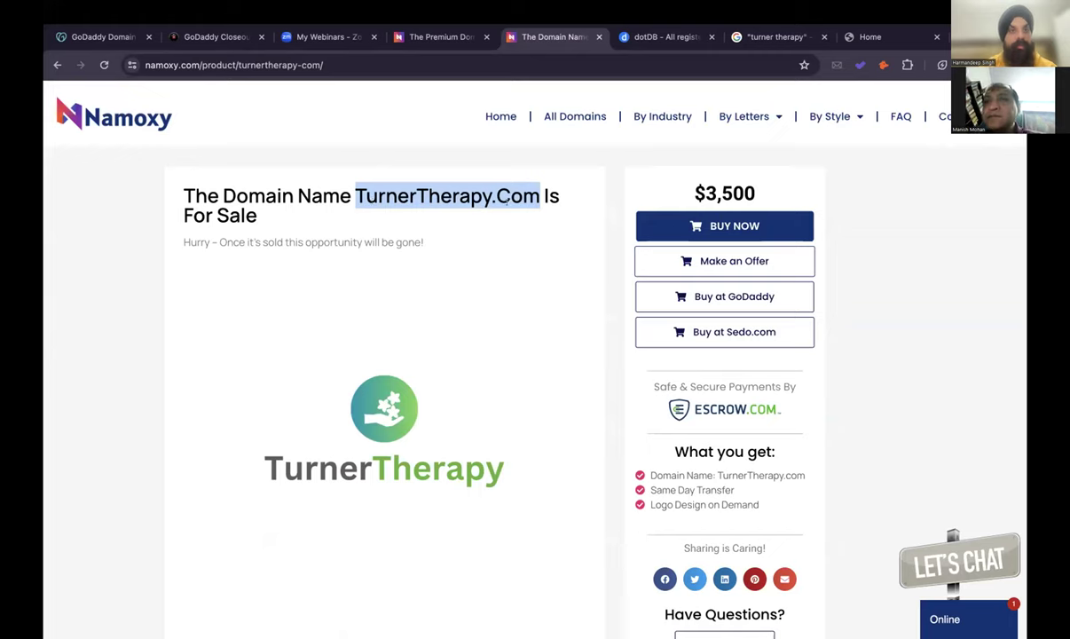
# Examine the therapy domains in the GoDaddy auctions results, including their price, traffic, age and further columns.
pyautogui.click(85, 36)
pyautogui.scroll(-5, 256, 225)
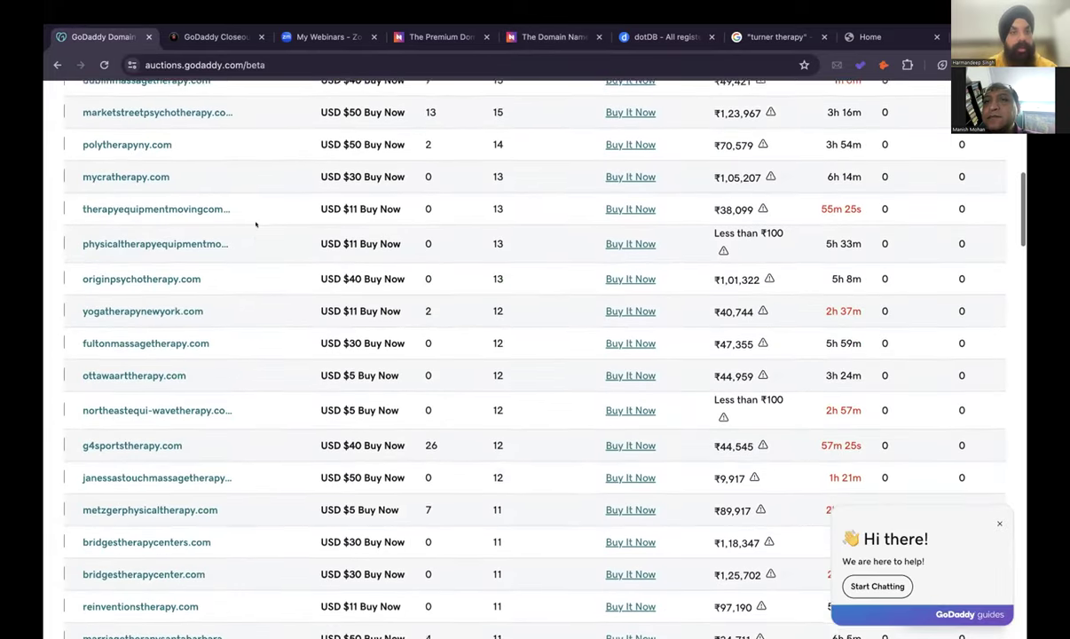
pyautogui.scroll(8, 585, 279)
pyautogui.scroll(-5, 485, 433)
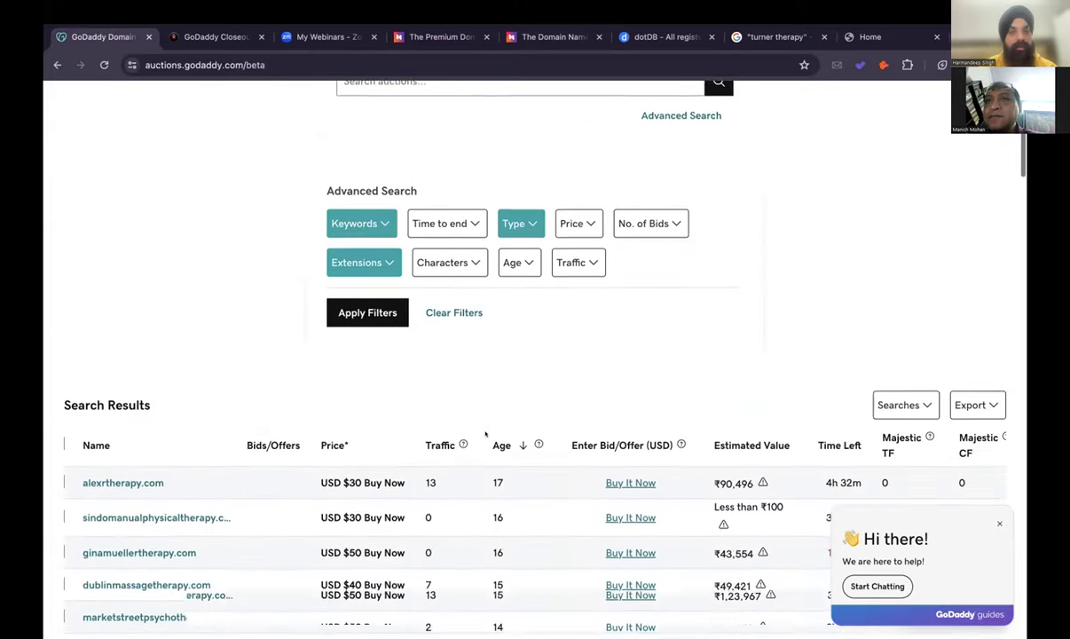
pyautogui.scroll(-5, 485, 432)
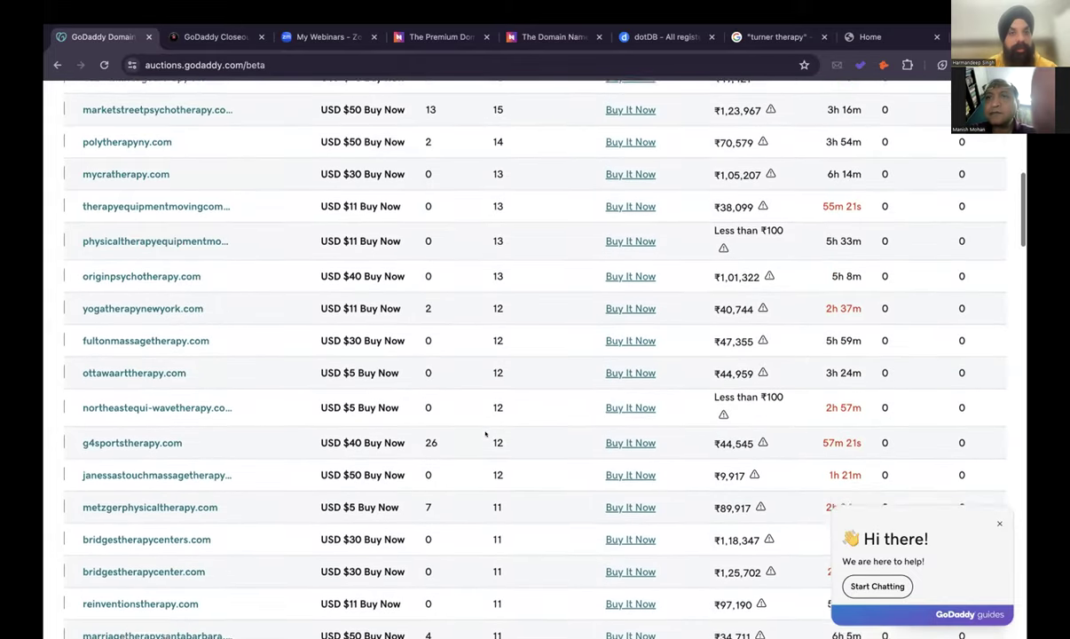
pyautogui.hscroll(2, 486, 434)
pyautogui.hscroll(2, 485, 434)
pyautogui.hscroll(-4, 485, 434)
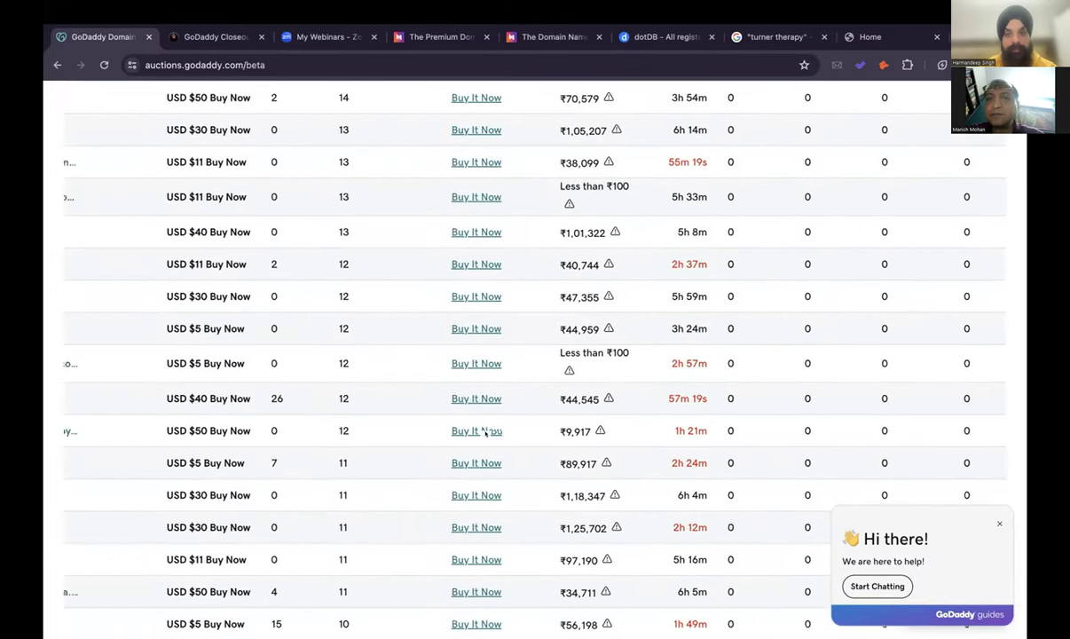
# Check the keyword that the advanced auction search filters domain names by.
pyautogui.scroll(3, 486, 434)
pyautogui.scroll(4, 485, 432)
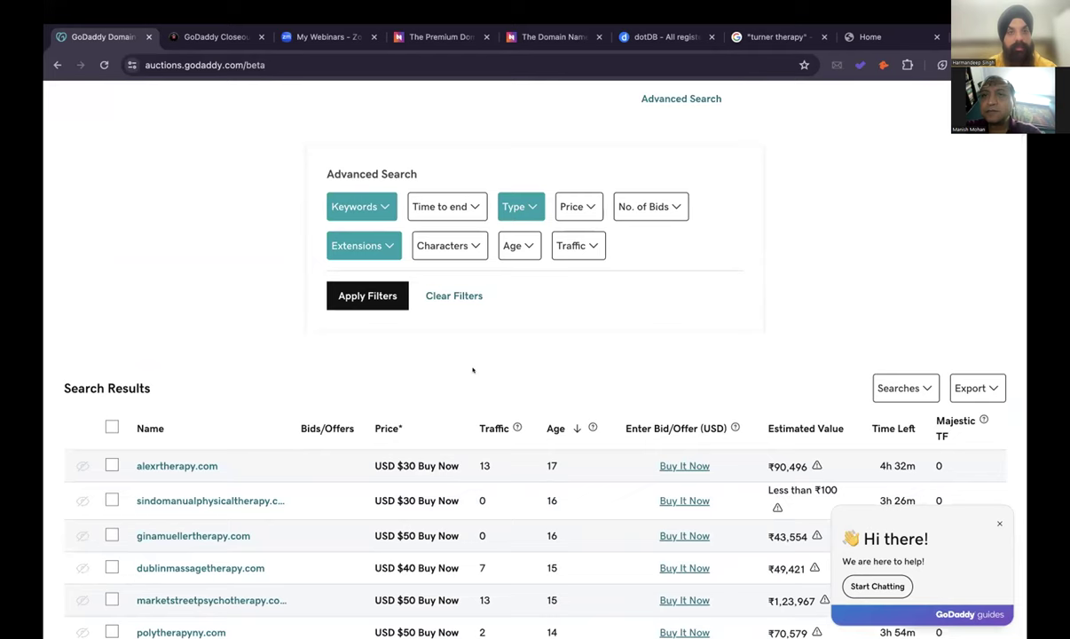
pyautogui.scroll(1, 453, 337)
pyautogui.click(375, 233)
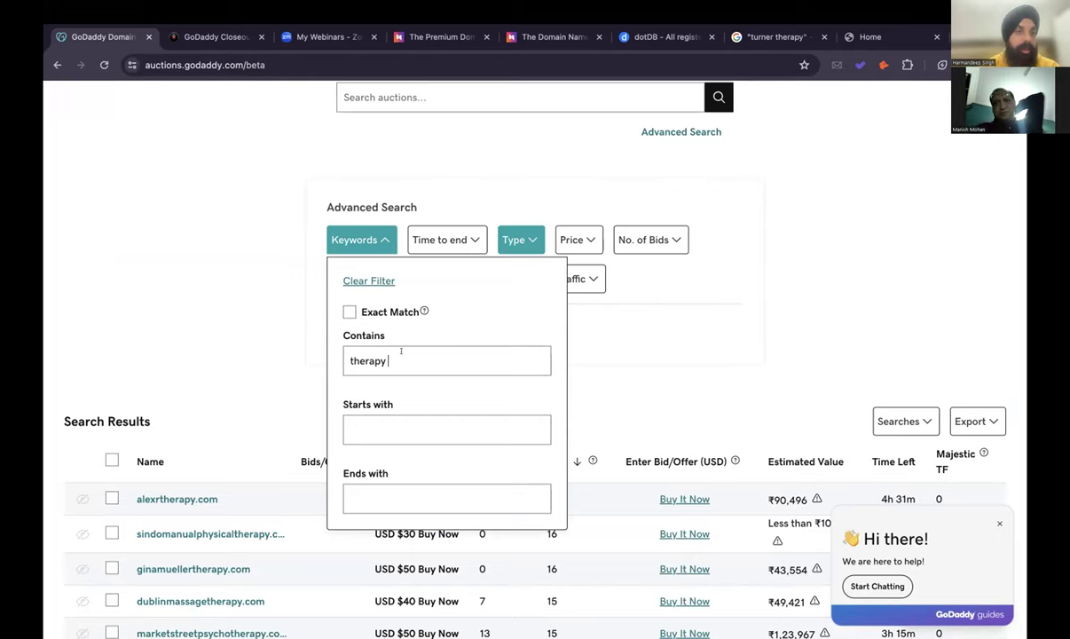
pyautogui.click(236, 308)
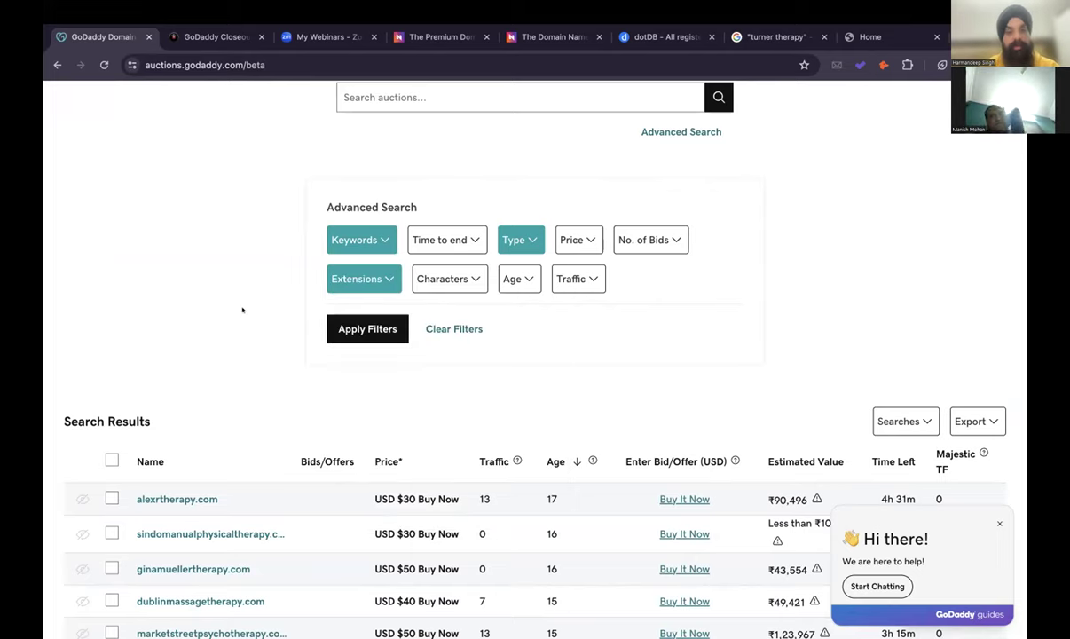
pyautogui.scroll(1, 242, 310)
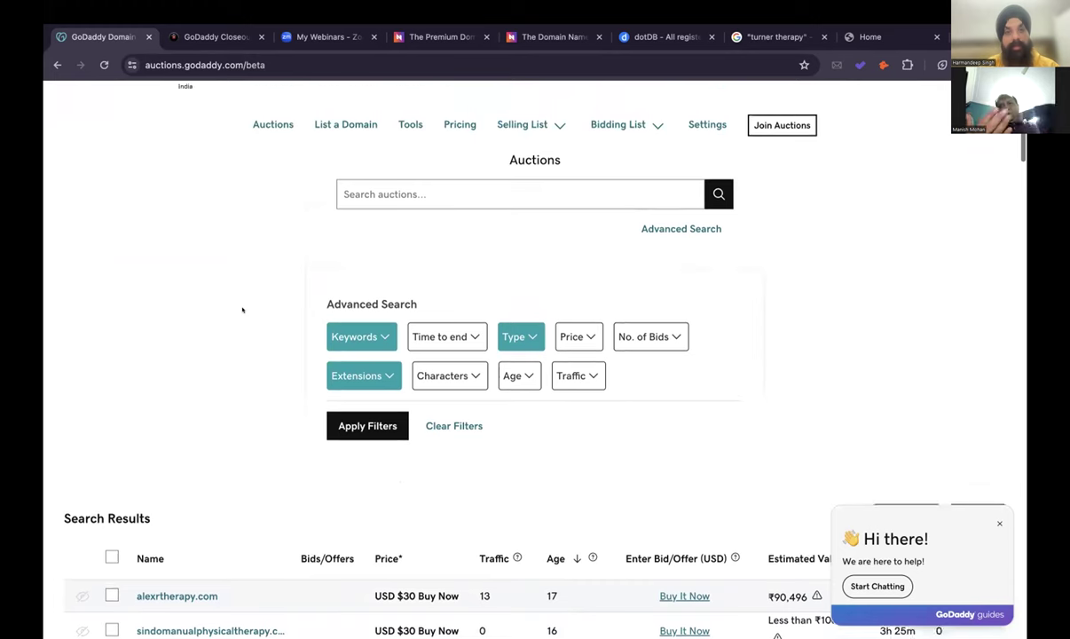
# Revisit the Namoxy sale page for TurnerTherapy.com and the dotDB matches, and return to the GoDaddy auction search.
pyautogui.click(551, 37)
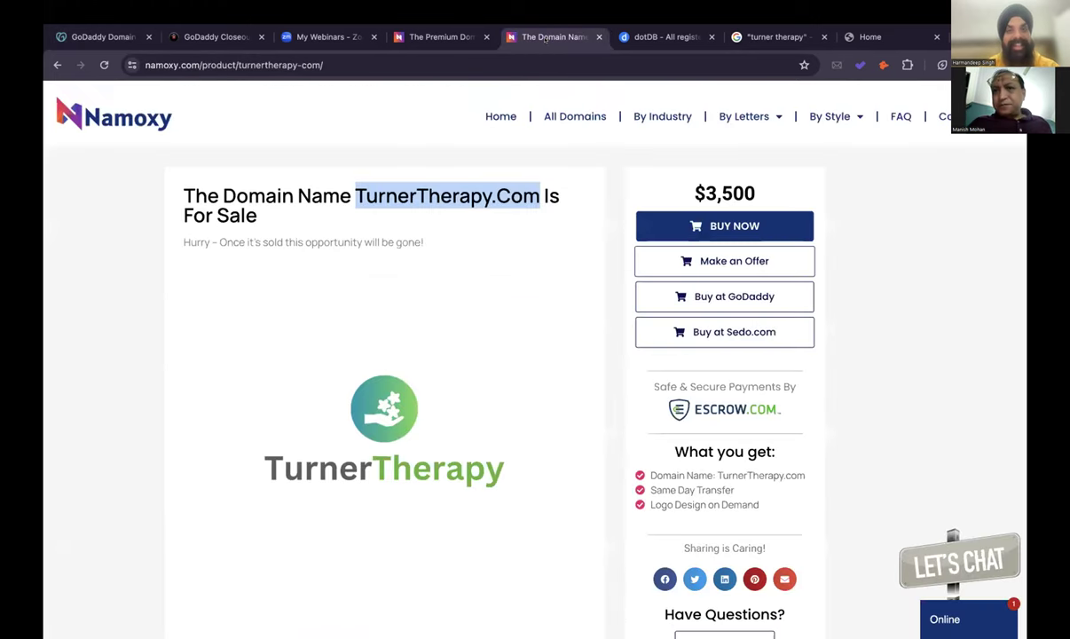
pyautogui.click(655, 38)
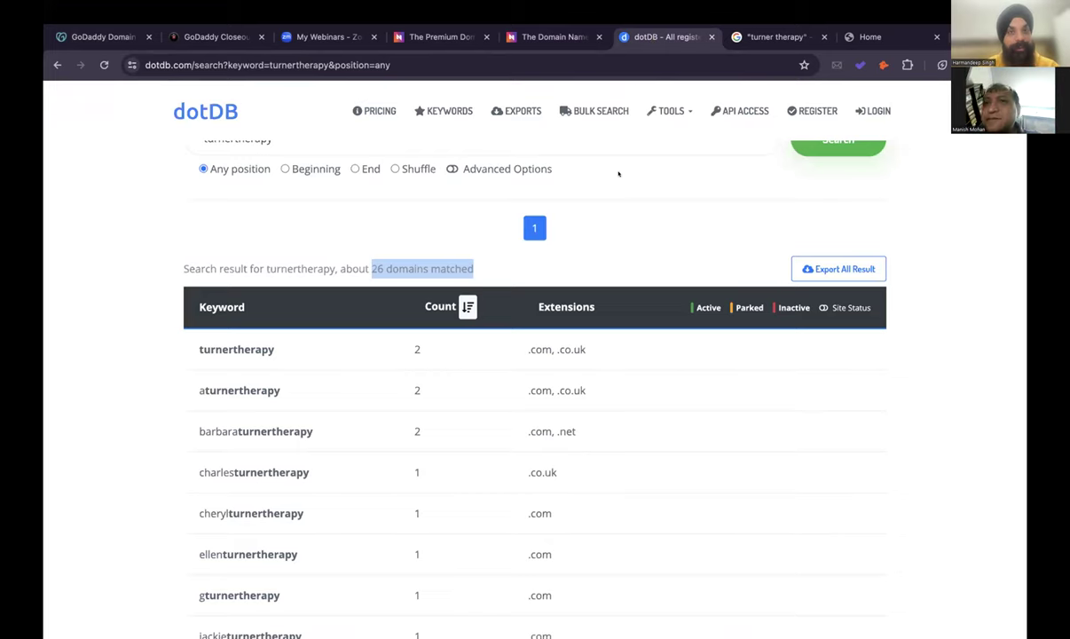
pyautogui.click(99, 37)
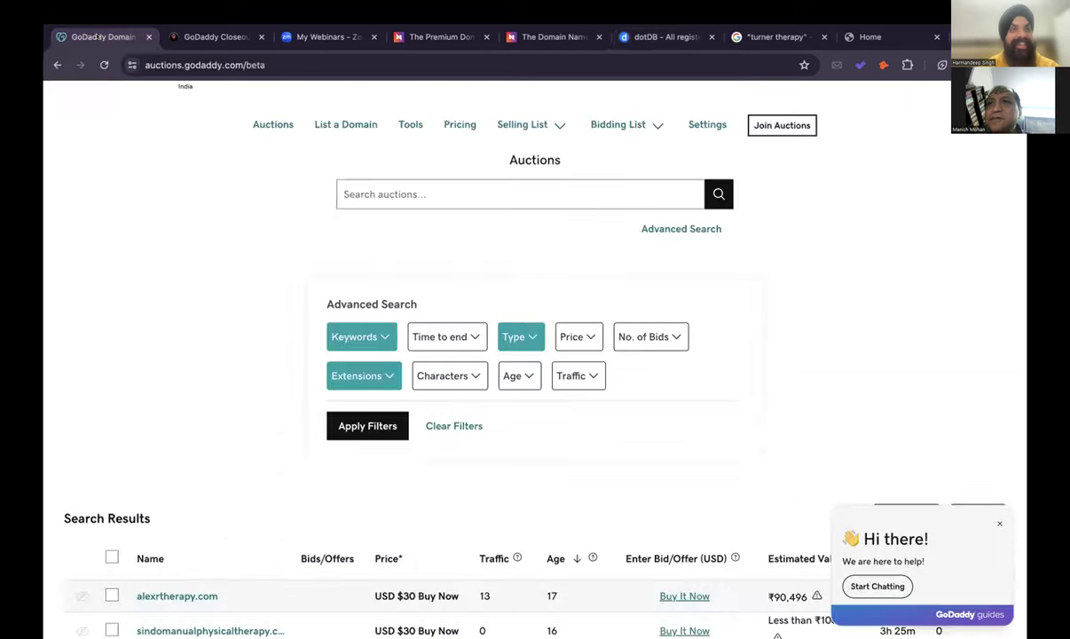
# Recheck the Contains keyword in the advanced search filters and view the TurnerTherapy.com sale page before returning to GoDaddy Auctions.
pyautogui.scroll(-3, 216, 288)
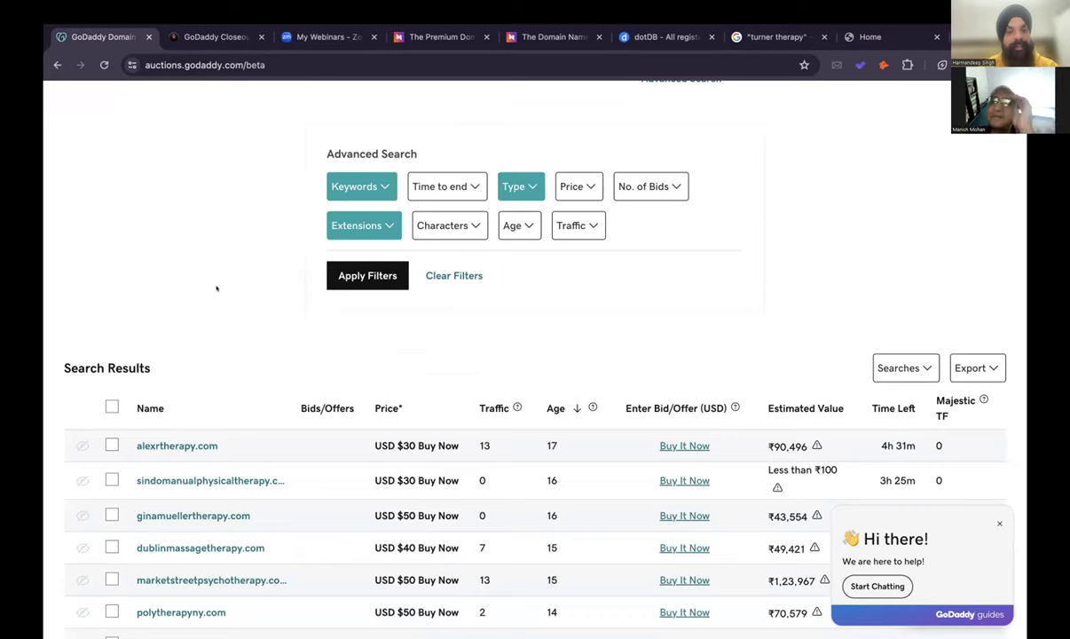
pyautogui.click(384, 187)
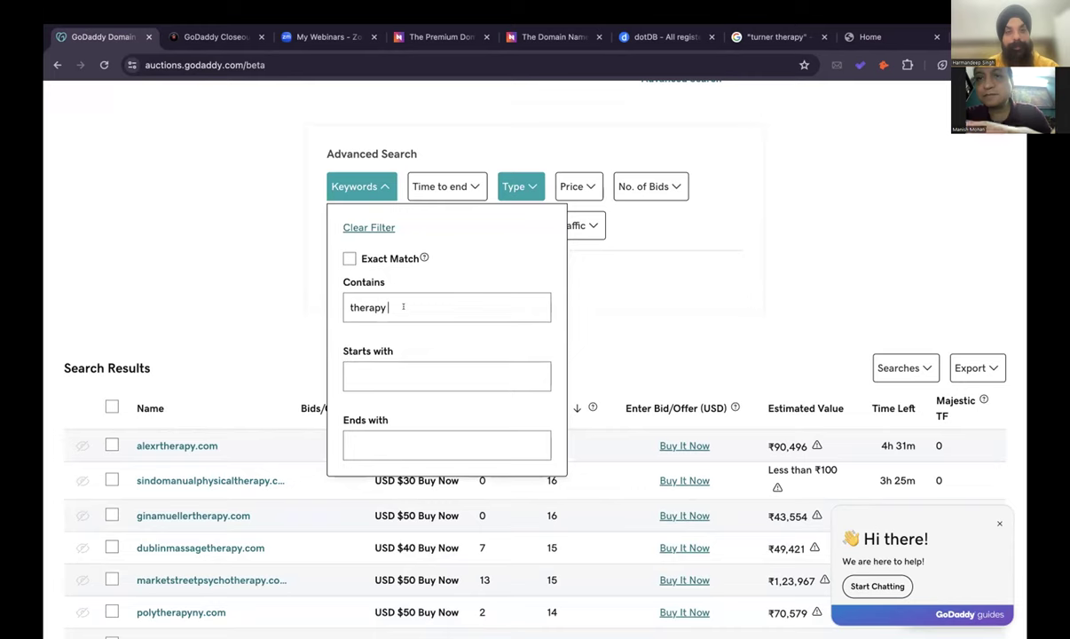
pyautogui.click(202, 269)
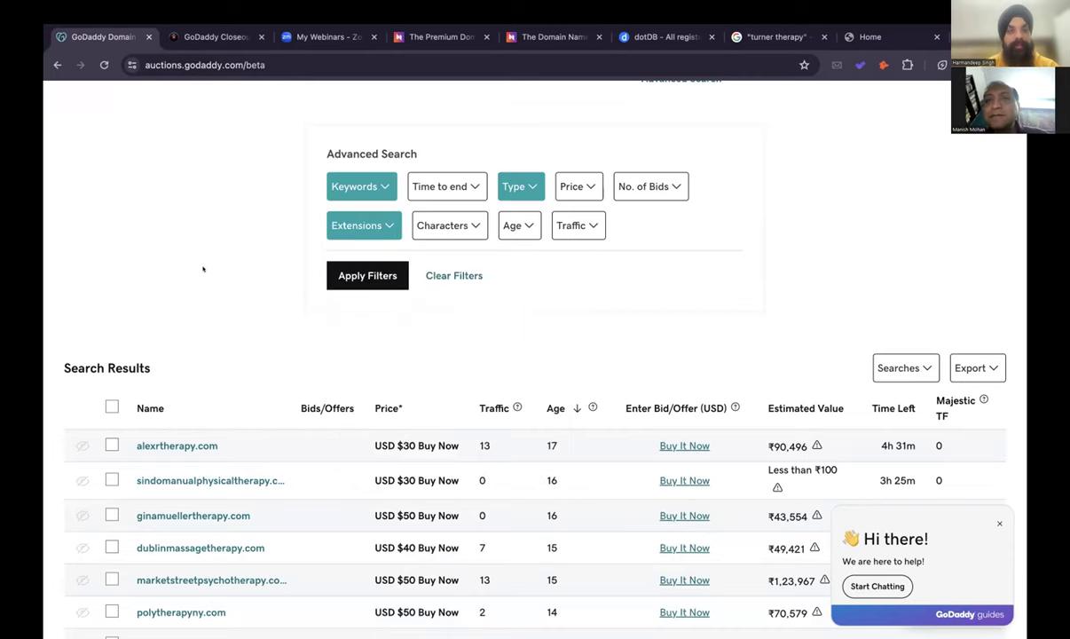
pyautogui.click(549, 40)
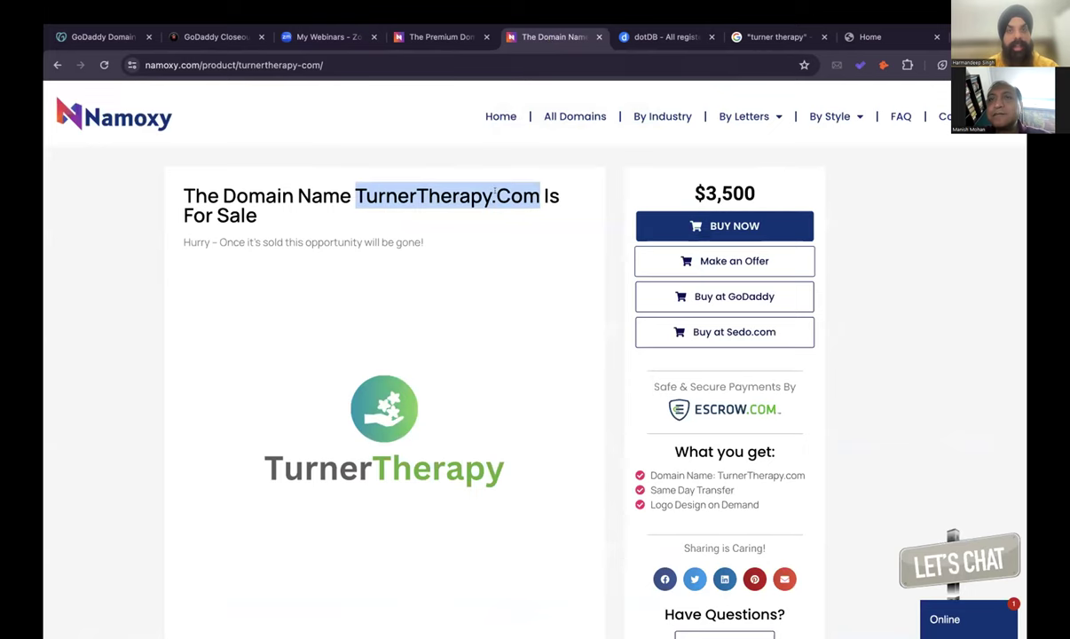
pyautogui.click(105, 37)
pyautogui.scroll(3, 202, 181)
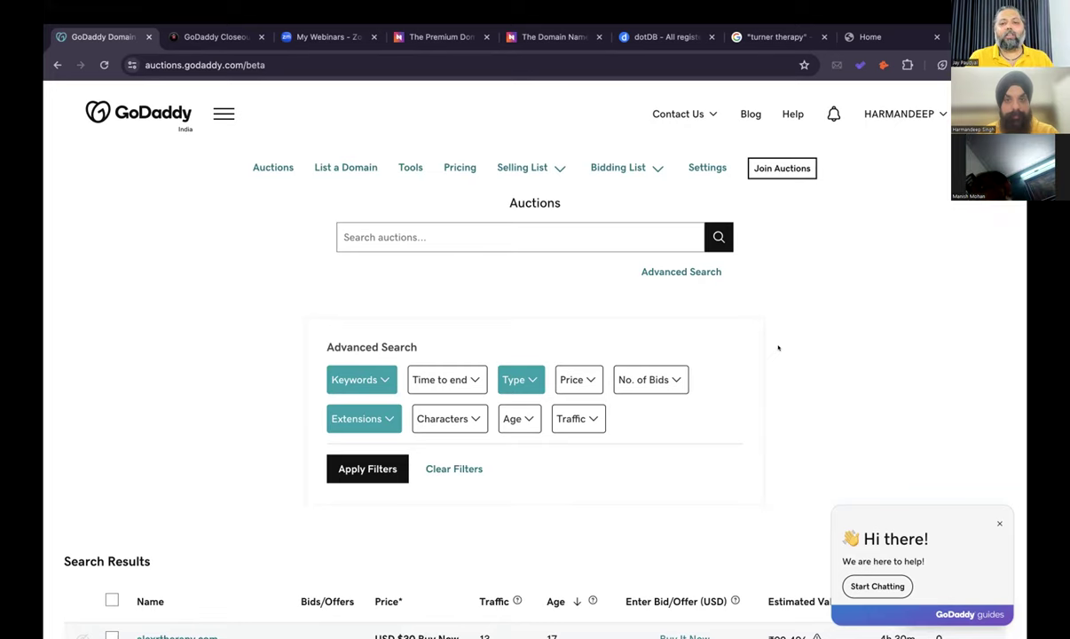
# Look through the therapy domains in the auction results and check the exclusion and length options of the Characters filter.
pyautogui.scroll(-3, 778, 348)
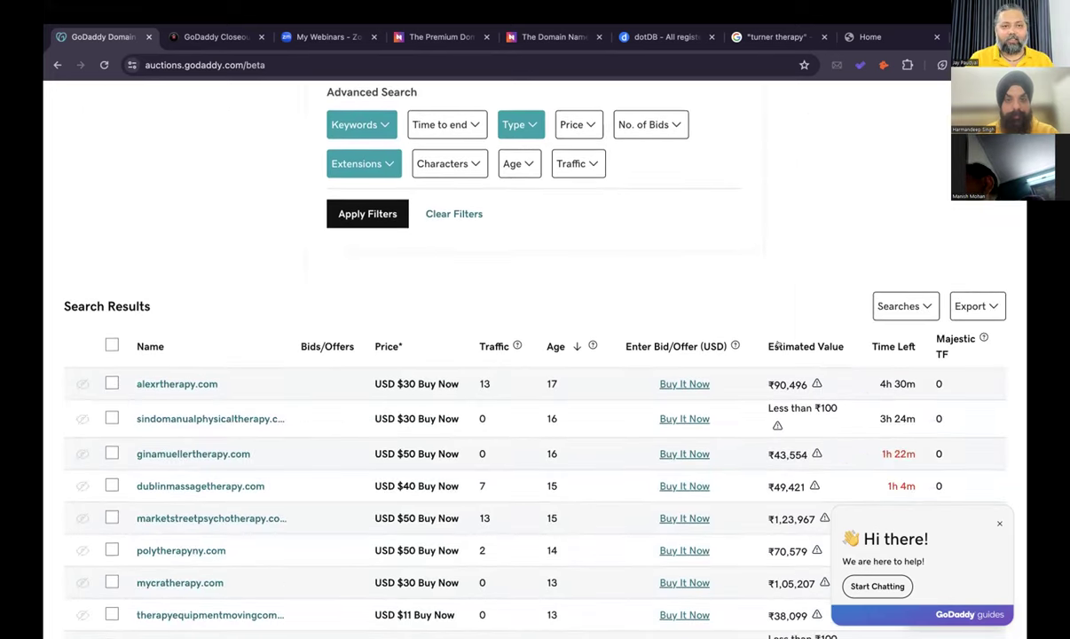
pyautogui.scroll(2, 779, 348)
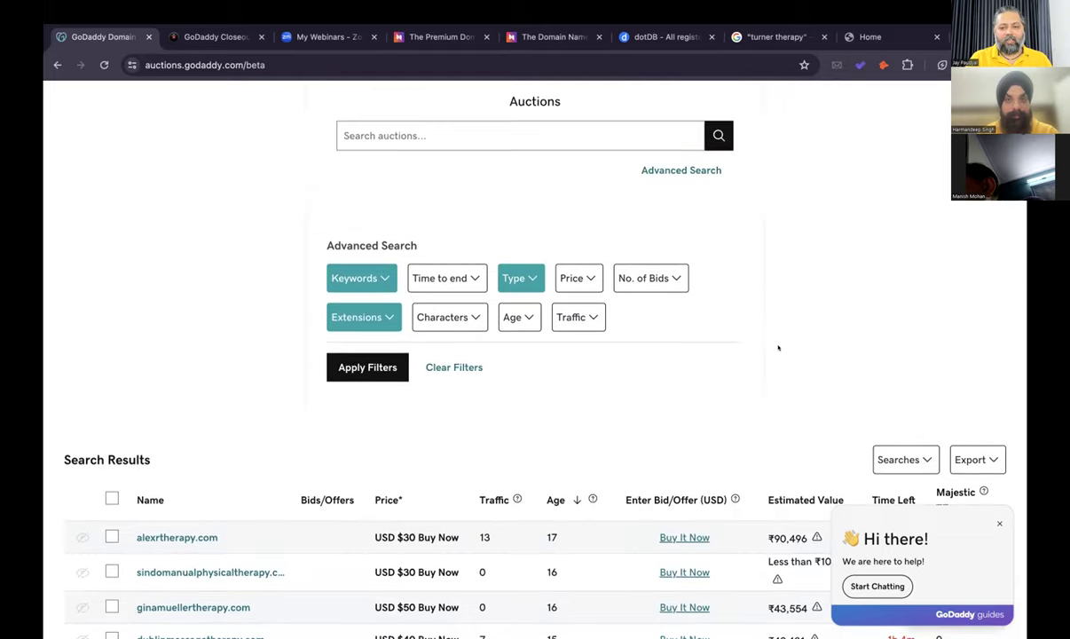
pyautogui.scroll(1, 778, 348)
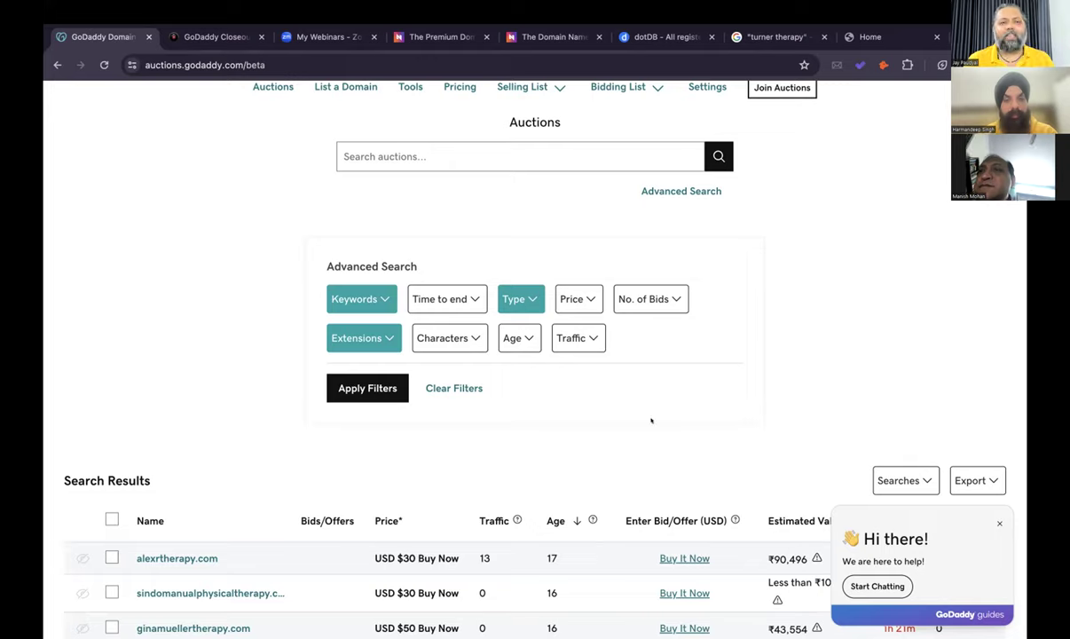
pyautogui.scroll(-3, 652, 421)
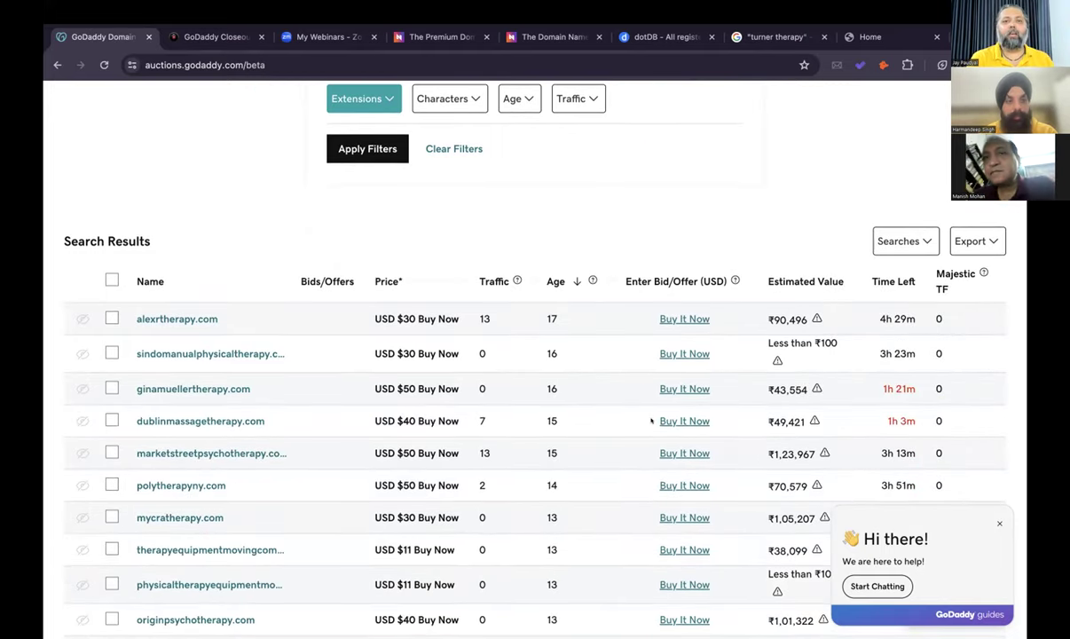
pyautogui.scroll(-2, 651, 421)
pyautogui.scroll(-1, 652, 420)
pyautogui.scroll(1, 651, 420)
pyautogui.scroll(3, 652, 420)
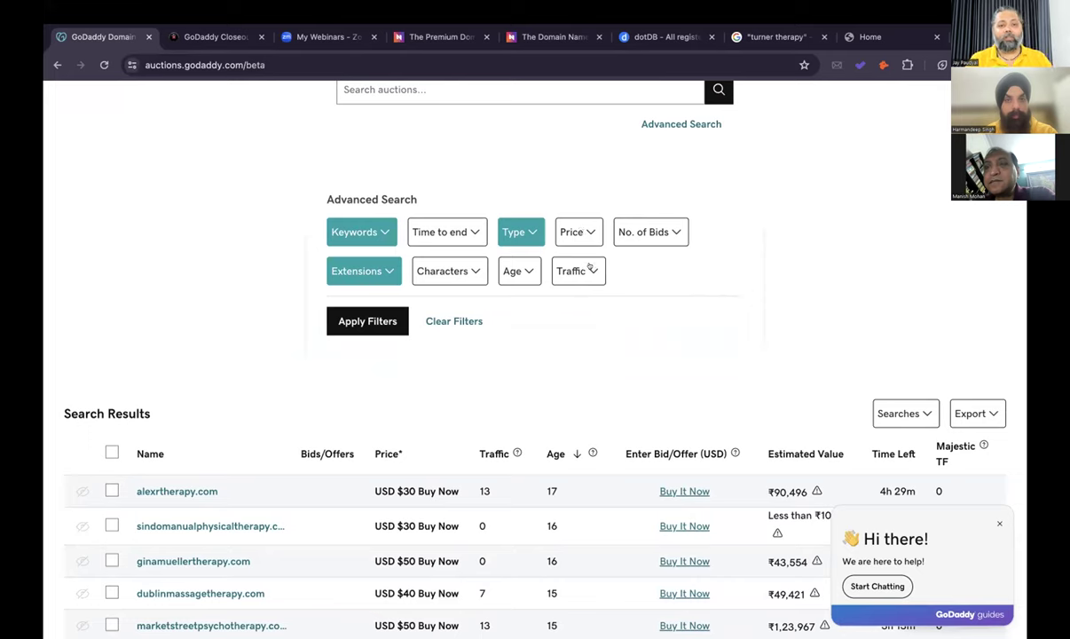
pyautogui.click(468, 271)
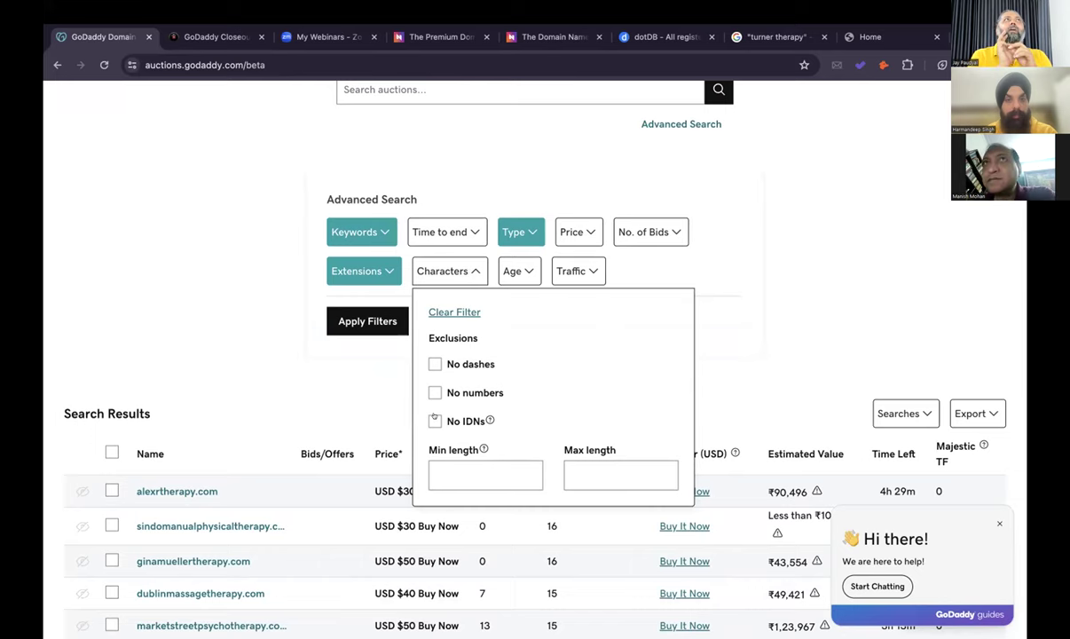
pyautogui.click(777, 267)
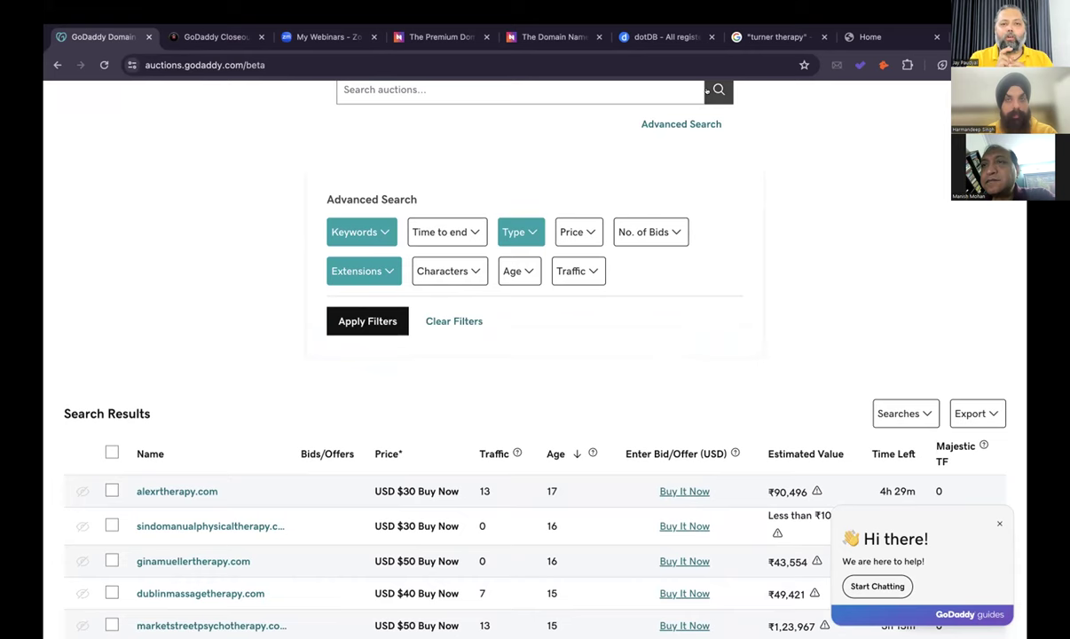
# Review the Google results for "turner therapy" and the archived November 14, 2018 homepage of turnertherapy.com as buyer research.
pyautogui.click(775, 37)
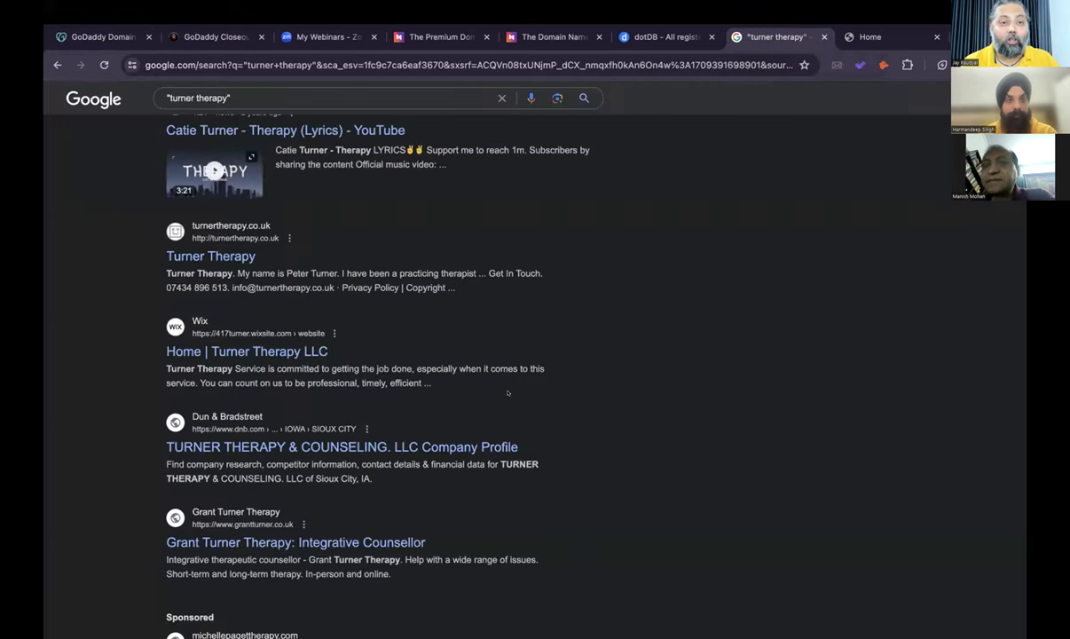
pyautogui.scroll(-3, 694, 237)
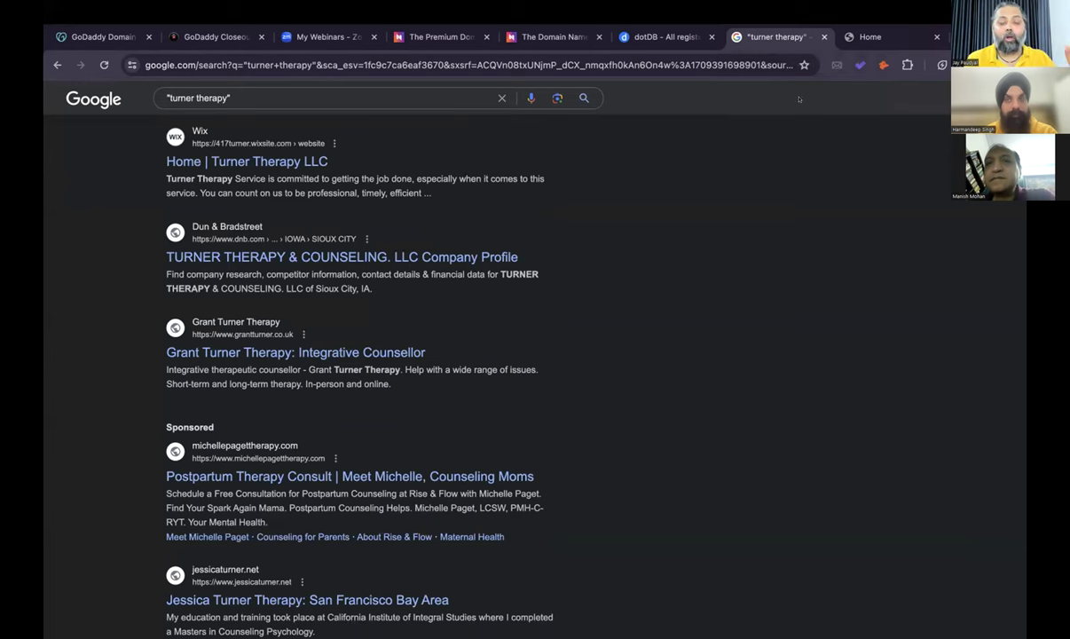
pyautogui.click(830, 29)
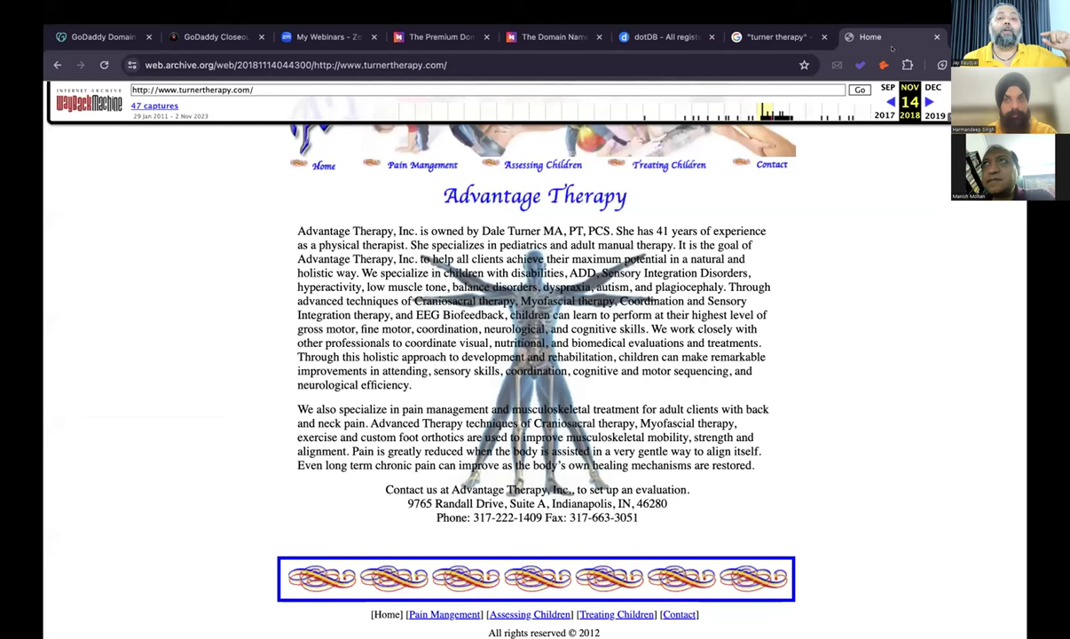
pyautogui.click(775, 36)
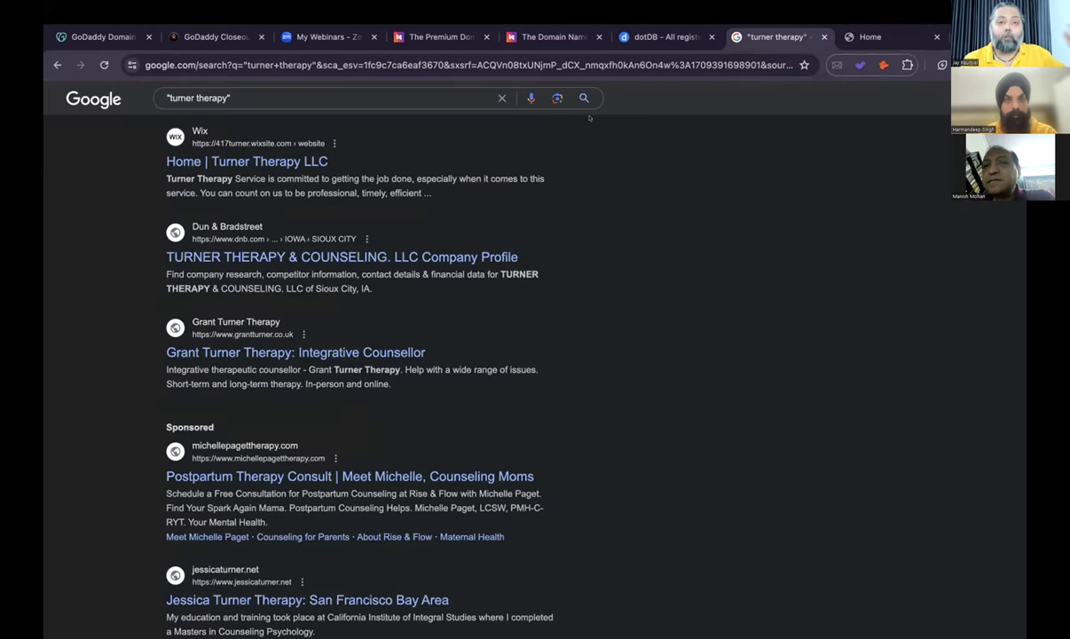
pyautogui.scroll(5, 486, 258)
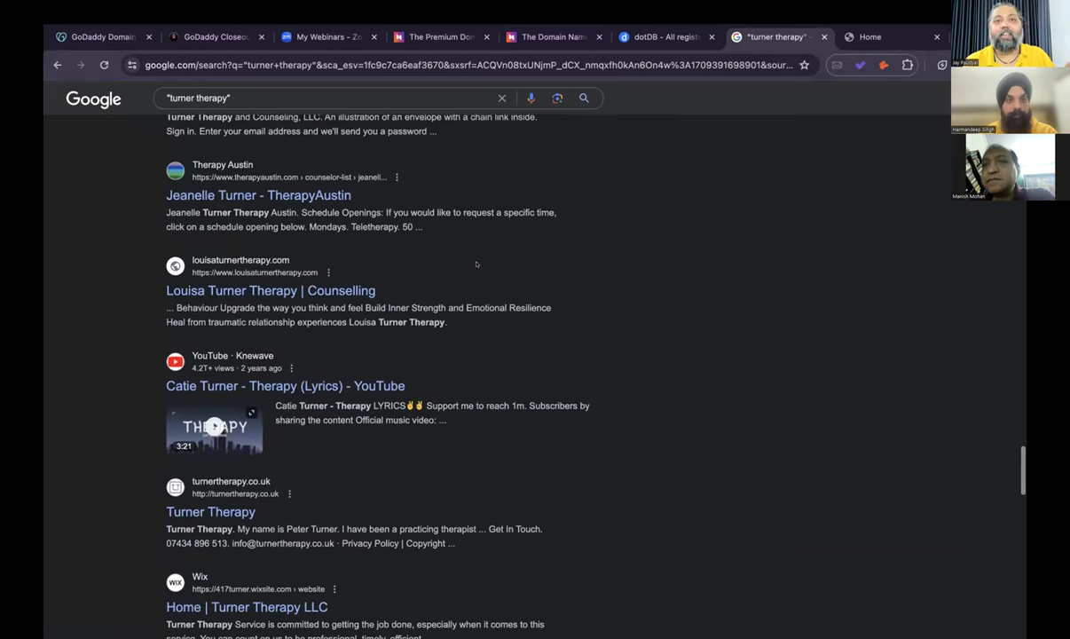
# Open the counselling site listed between the TherapyAustin and YouTube results in a new tab and read through its homepage and footer.
pyautogui.rightClick(340, 293)
pyautogui.click(346, 301)
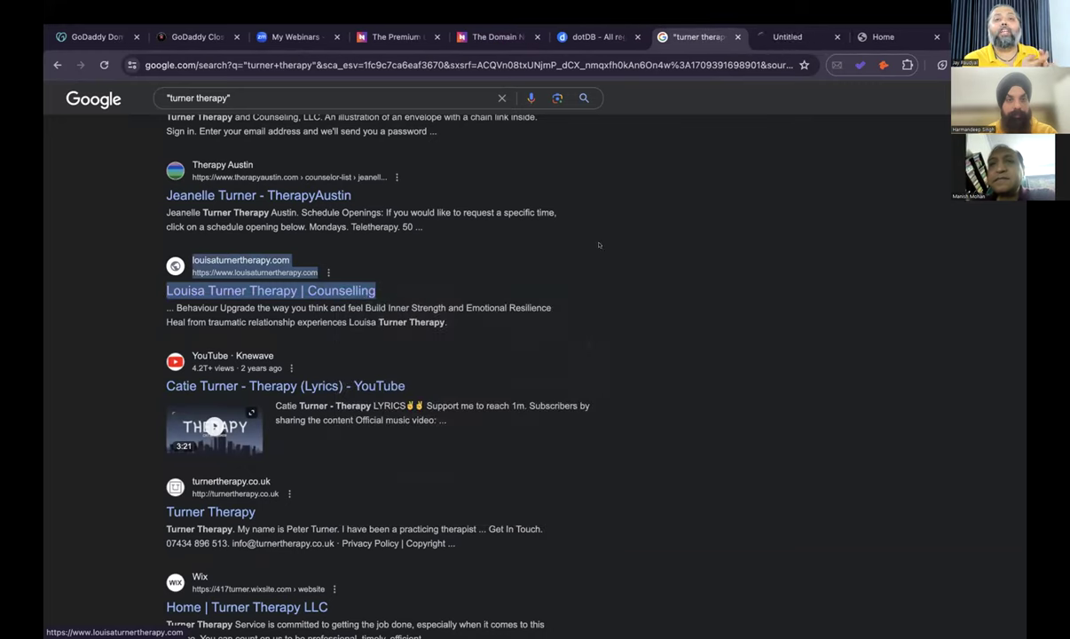
pyautogui.click(796, 37)
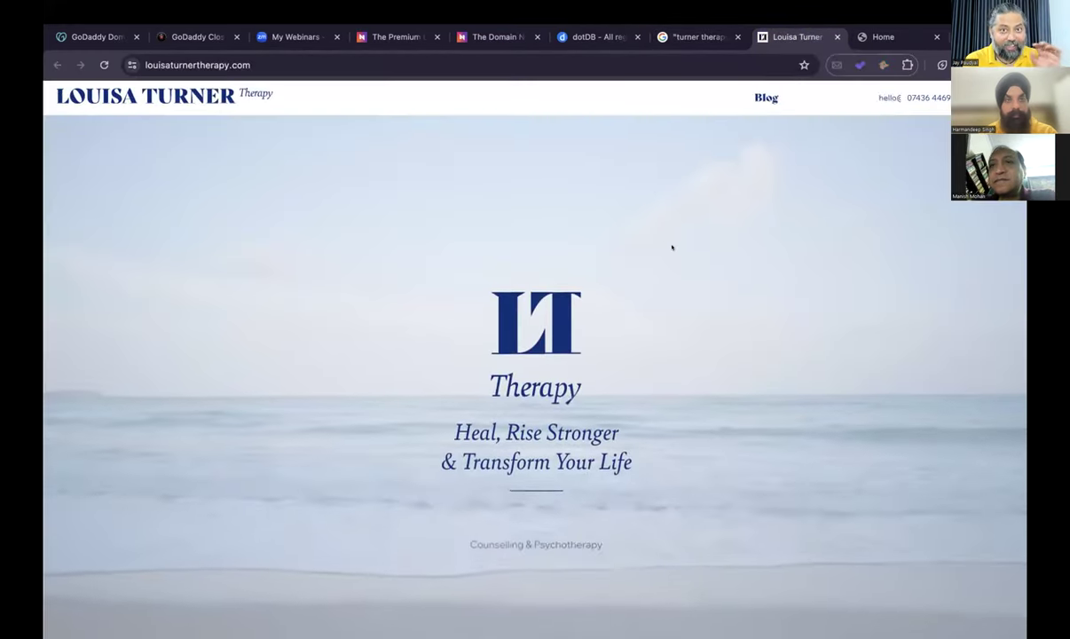
pyautogui.scroll(-10, 672, 245)
pyautogui.scroll(-5, 671, 245)
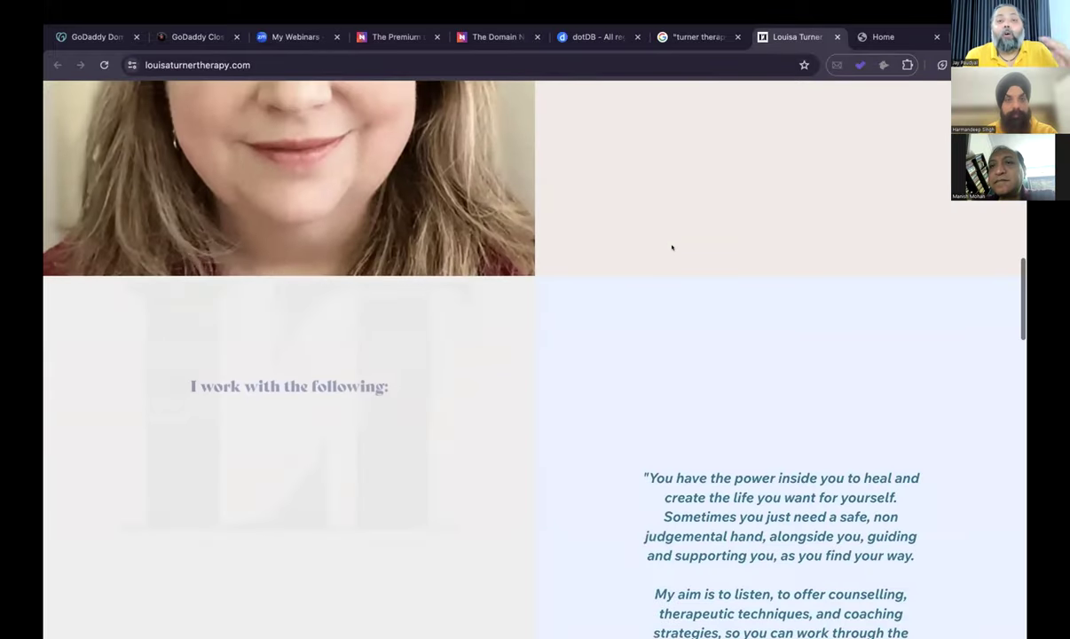
pyautogui.scroll(-10, 672, 246)
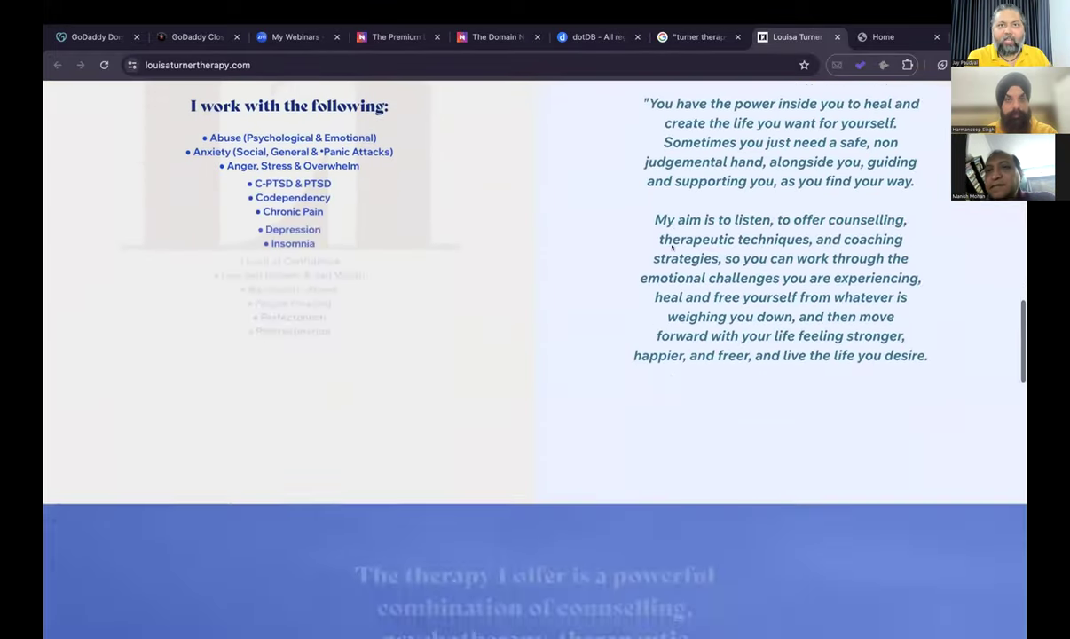
pyautogui.scroll(-10, 672, 245)
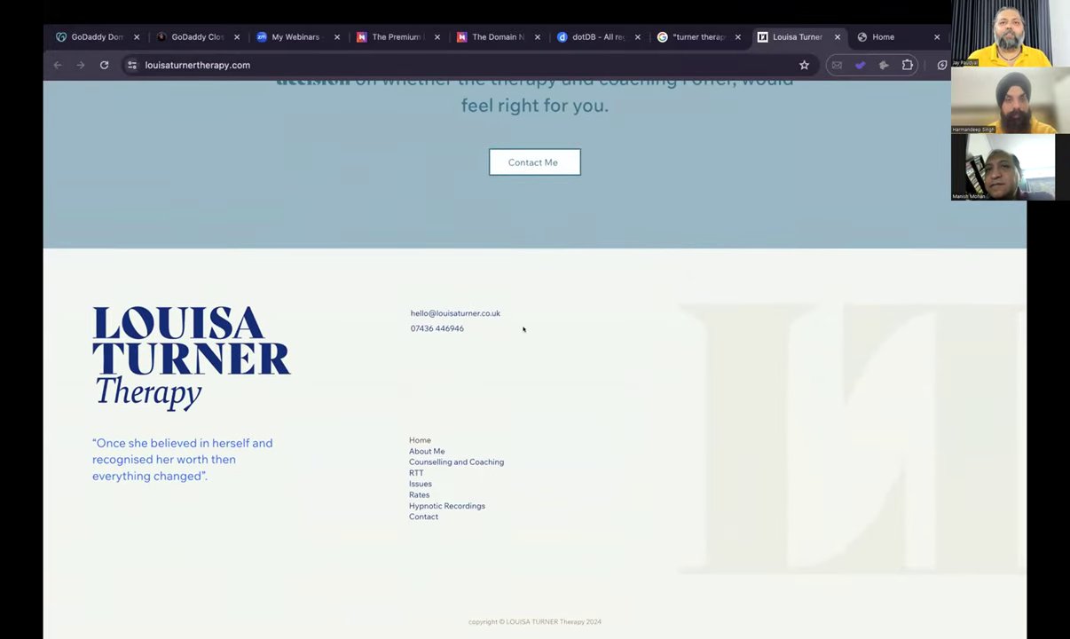
pyautogui.scroll(1, 484, 402)
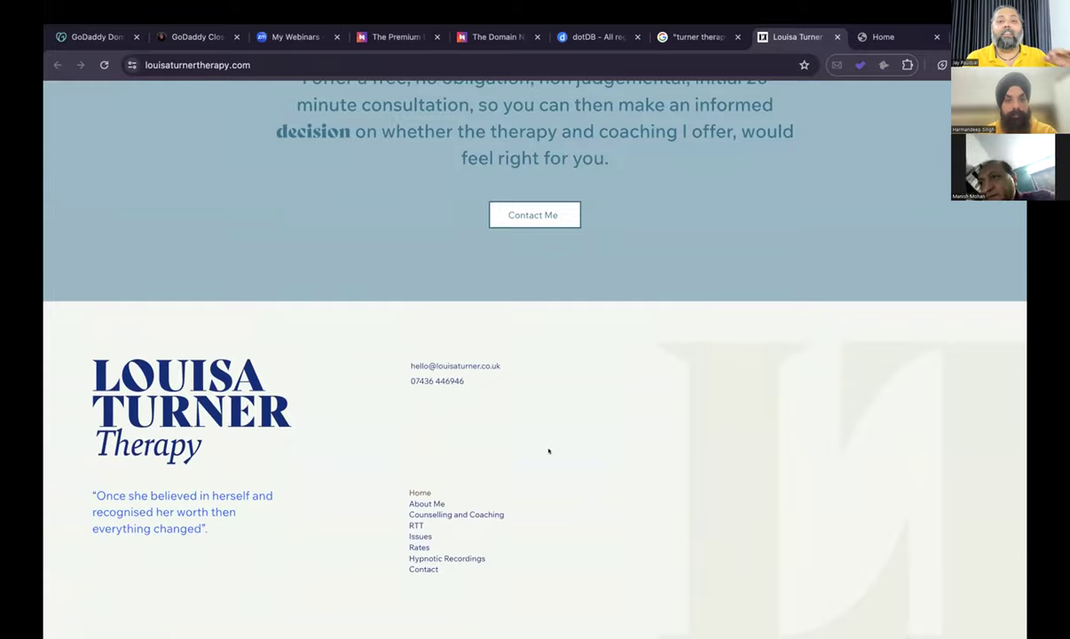
pyautogui.scroll(4, 550, 449)
pyautogui.scroll(15, 550, 450)
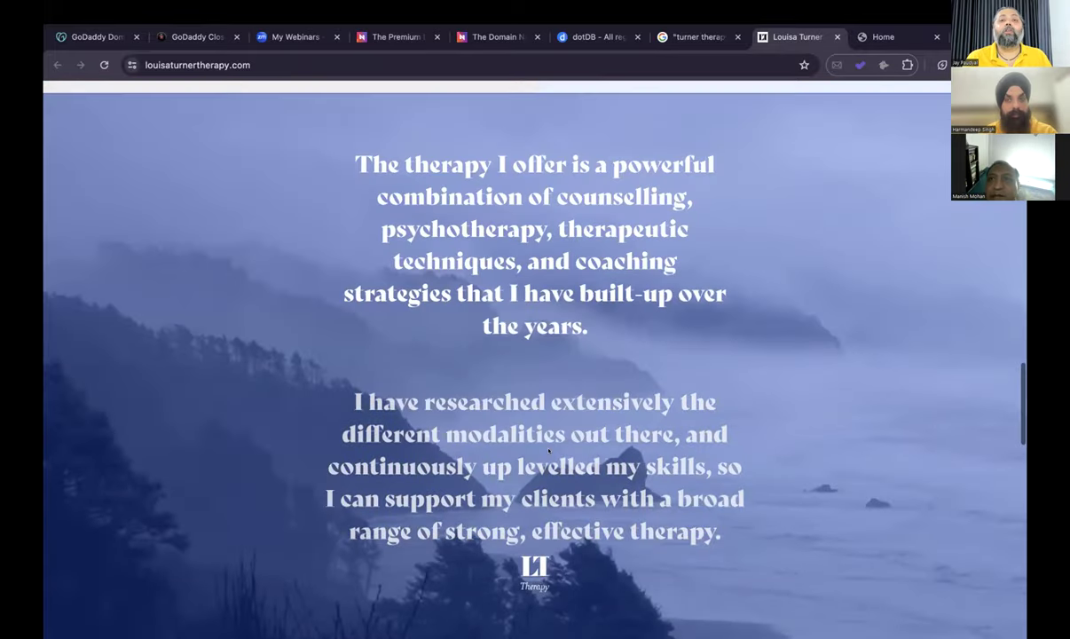
pyautogui.scroll(15, 548, 452)
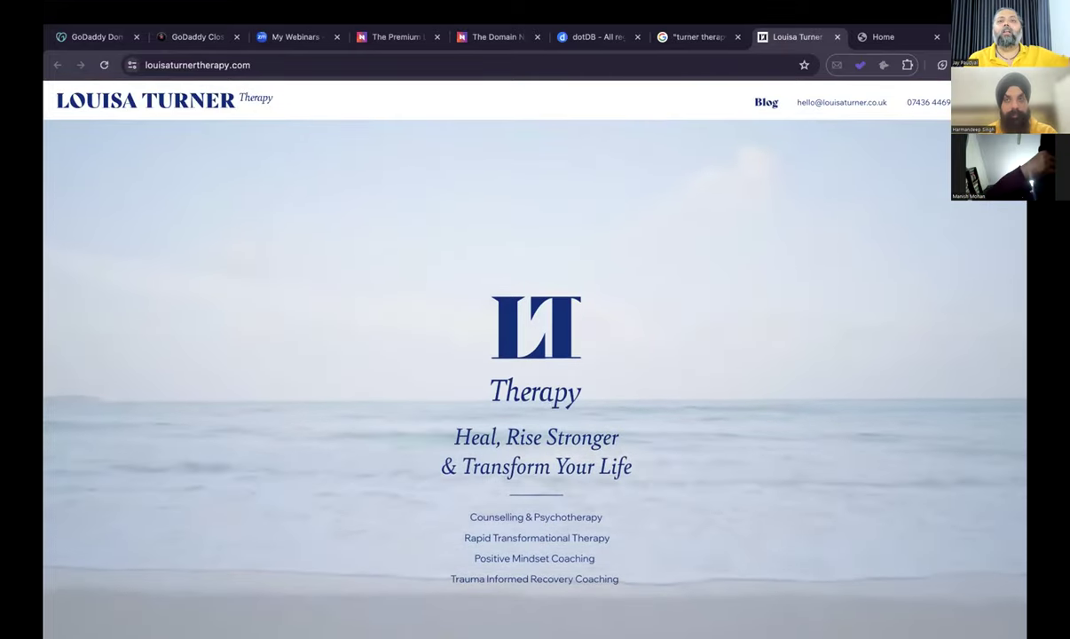
# Open the counselling site's Contact page and view its session scheduling details and contact form.
pyautogui.click(989, 103)
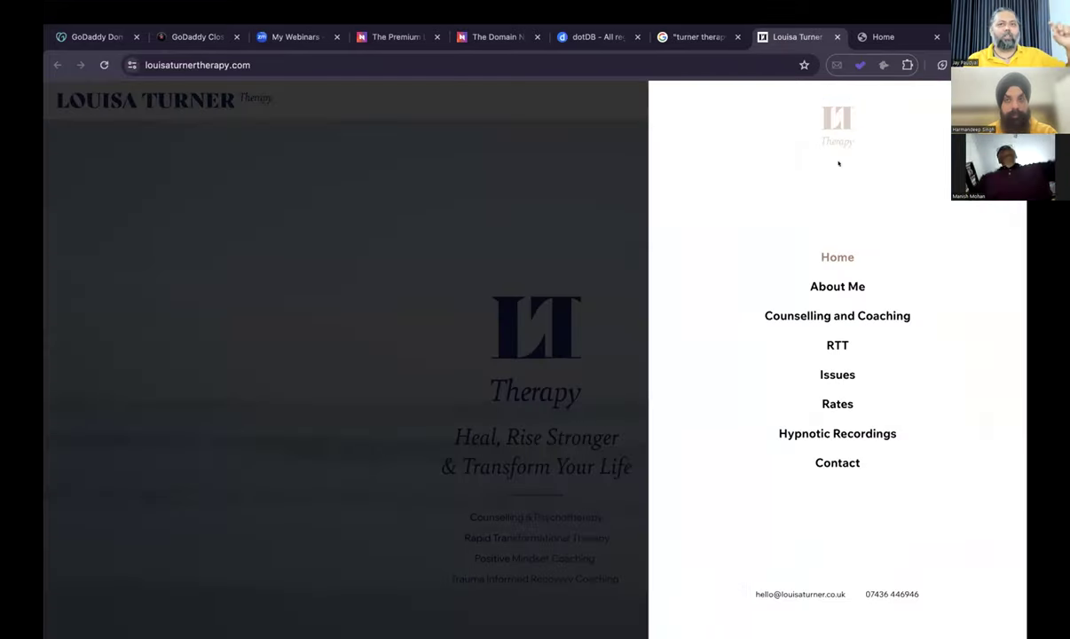
pyautogui.click(824, 463)
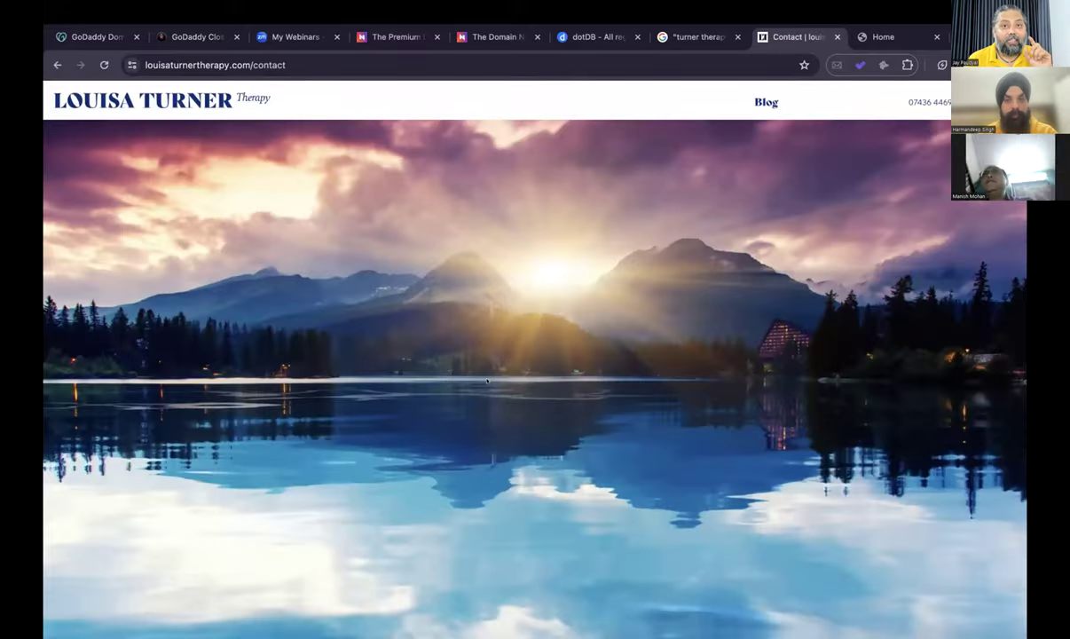
pyautogui.scroll(-6, 486, 381)
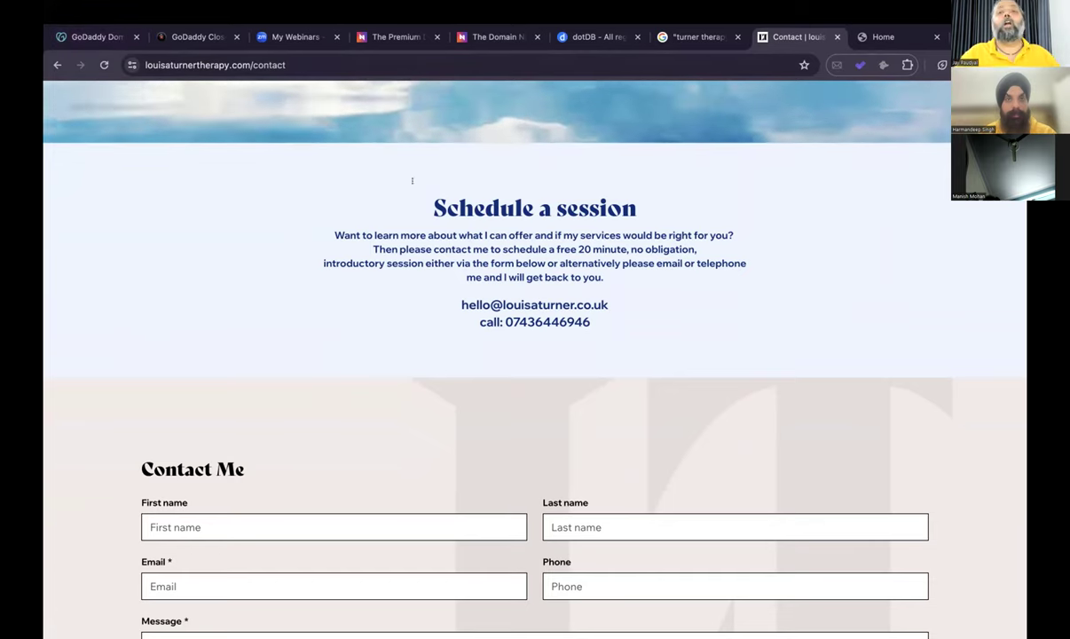
# Look over the counselling site's contact form, session scheduling section and page header, and open a new browser tab.
pyautogui.scroll(-3, 548, 258)
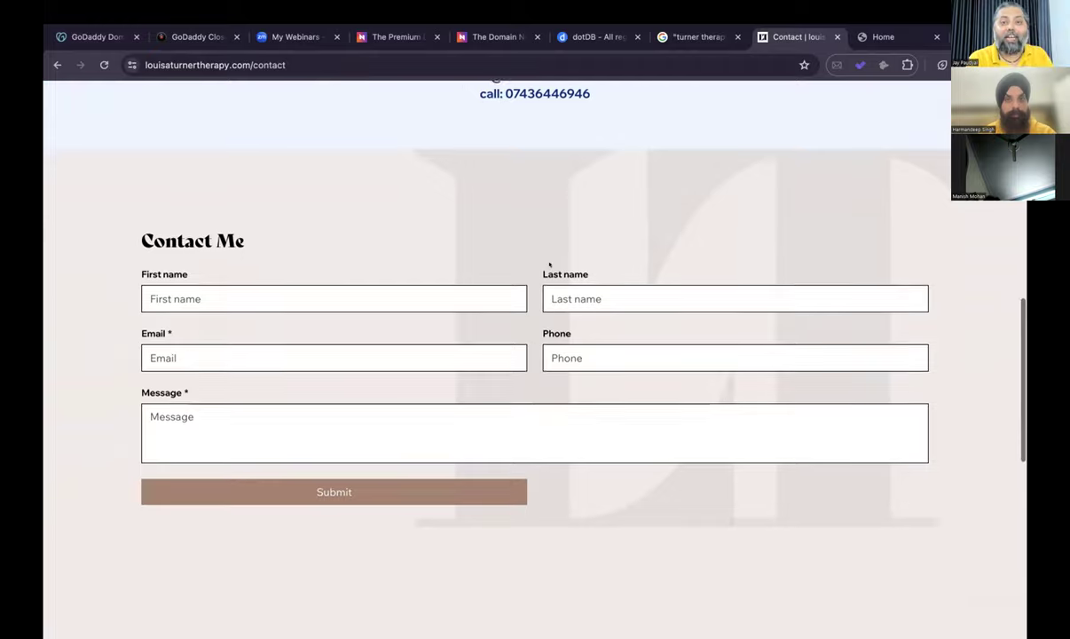
pyautogui.scroll(5, 549, 263)
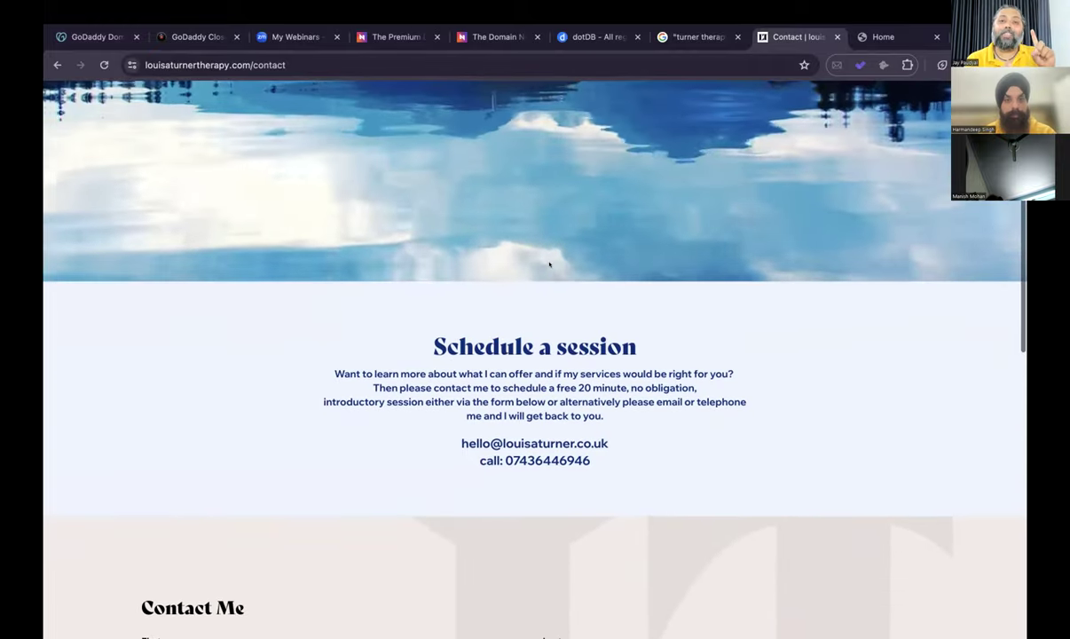
pyautogui.scroll(3, 549, 263)
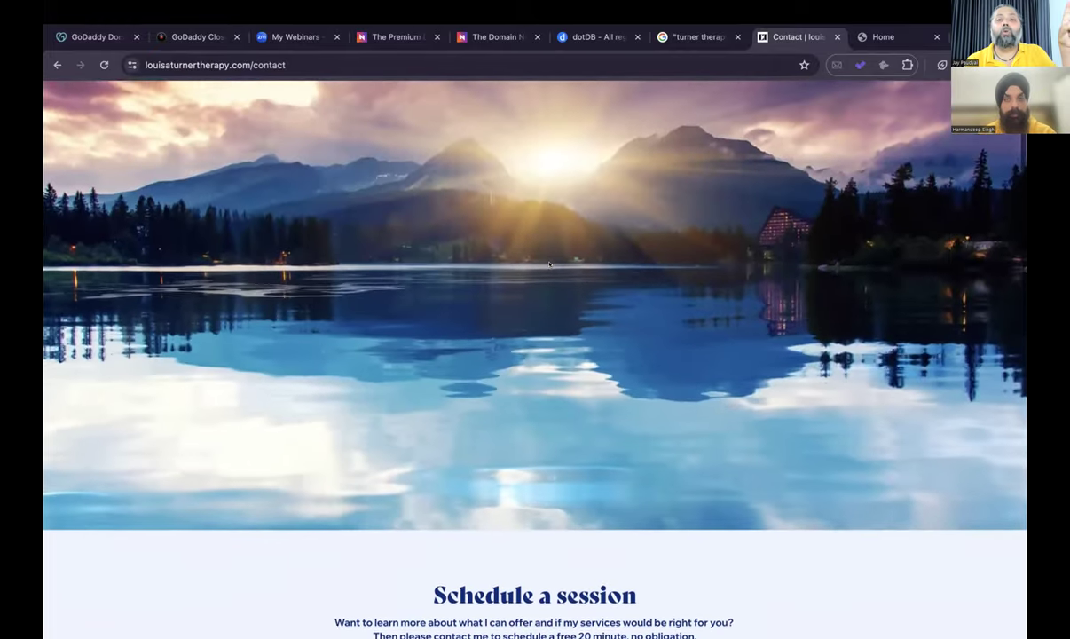
pyautogui.scroll(2, 549, 263)
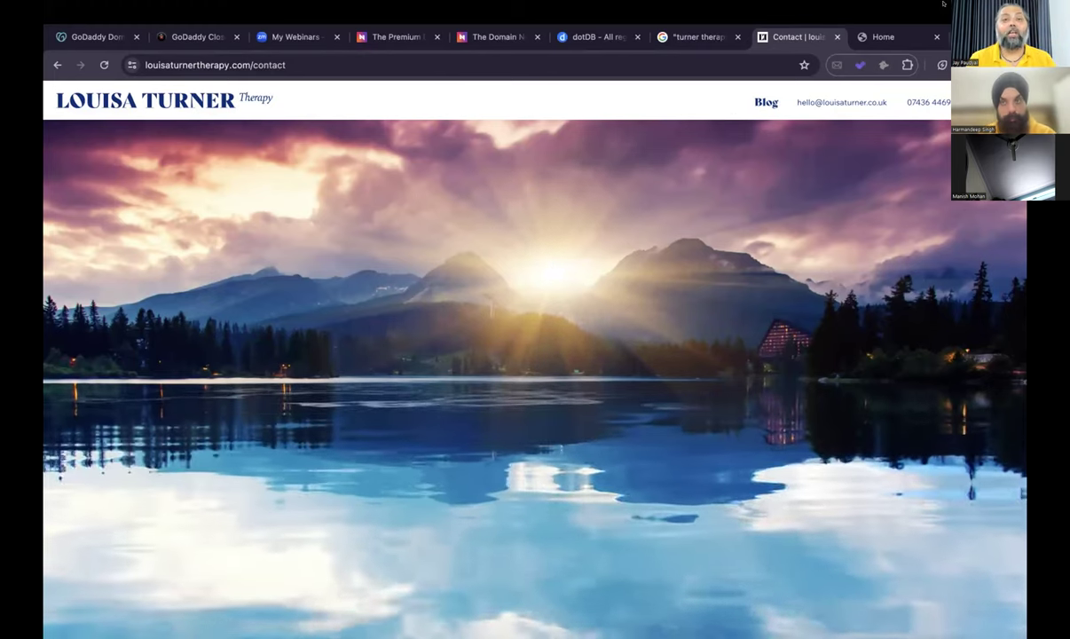
pyautogui.press('super+t')
pyautogui.write('e')
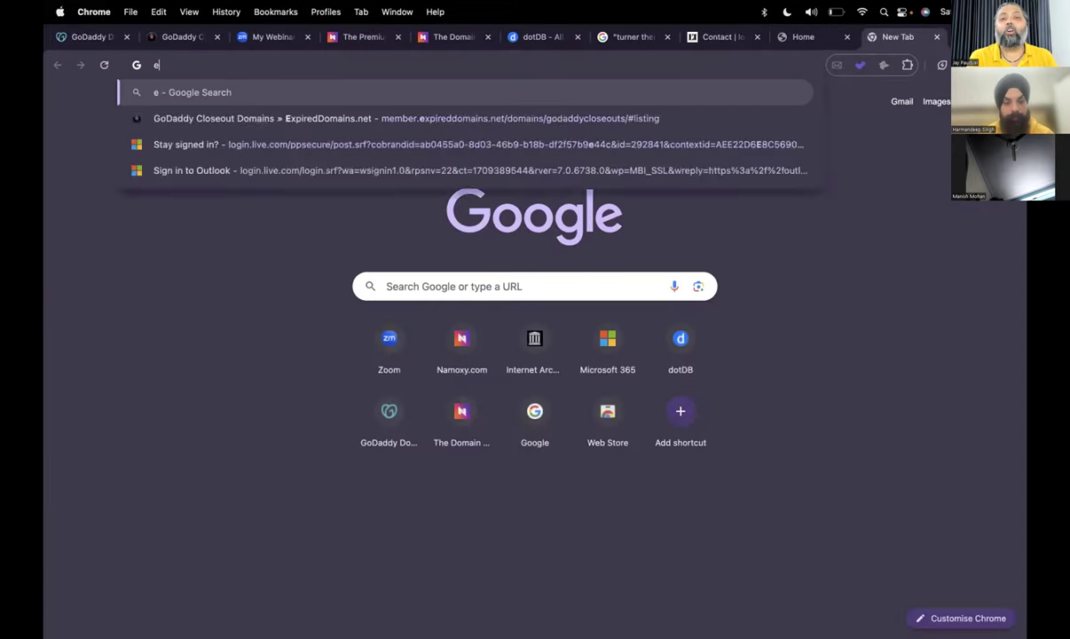
pyautogui.write('xcel')
pyautogui.press('BackSpace')
pyautogui.press('BackSpace')
pyautogui.press('BackSpace')
pyautogui.press('BackSpace')
pyautogui.press('BackSpace')
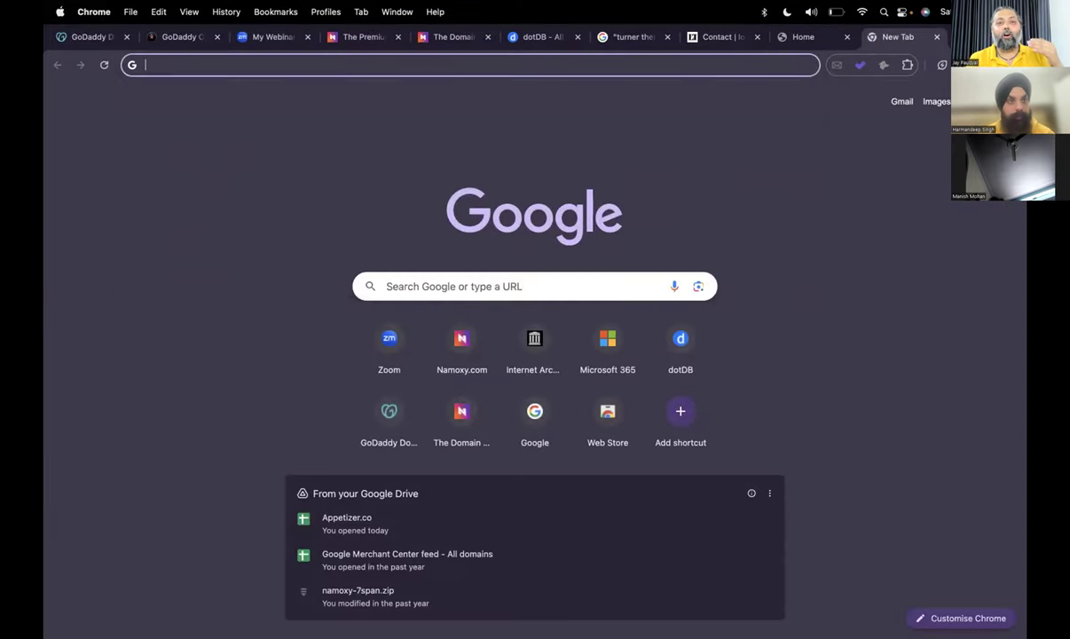
# Check Namoxy's recently sold names and open NewDayHealthCare.com in the empty tab.
pyautogui.click(361, 37)
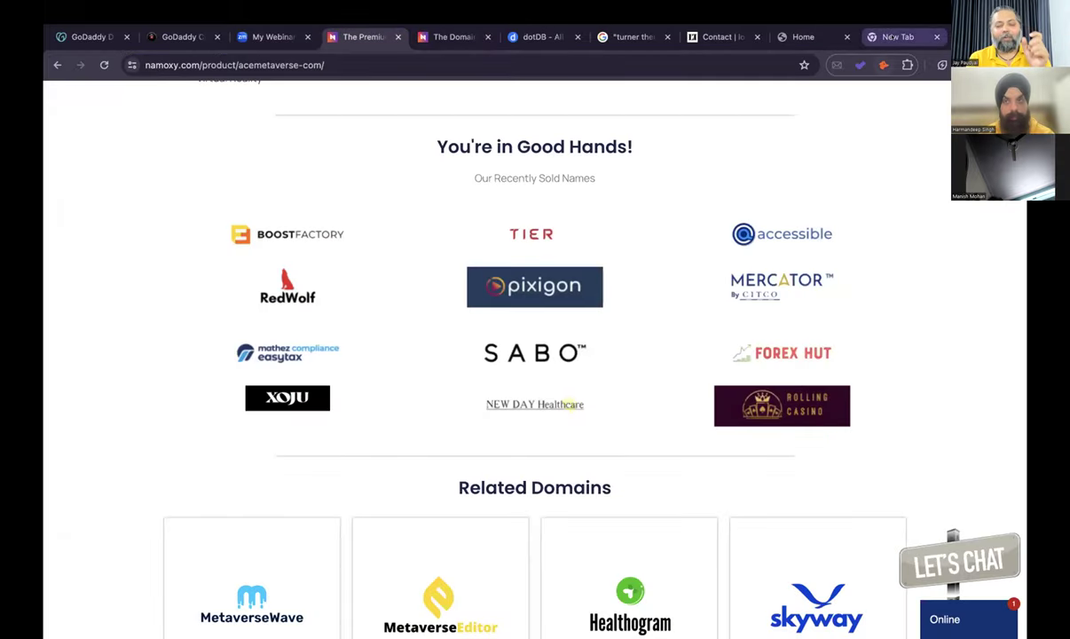
pyautogui.click(890, 37)
pyautogui.write('NewDay')
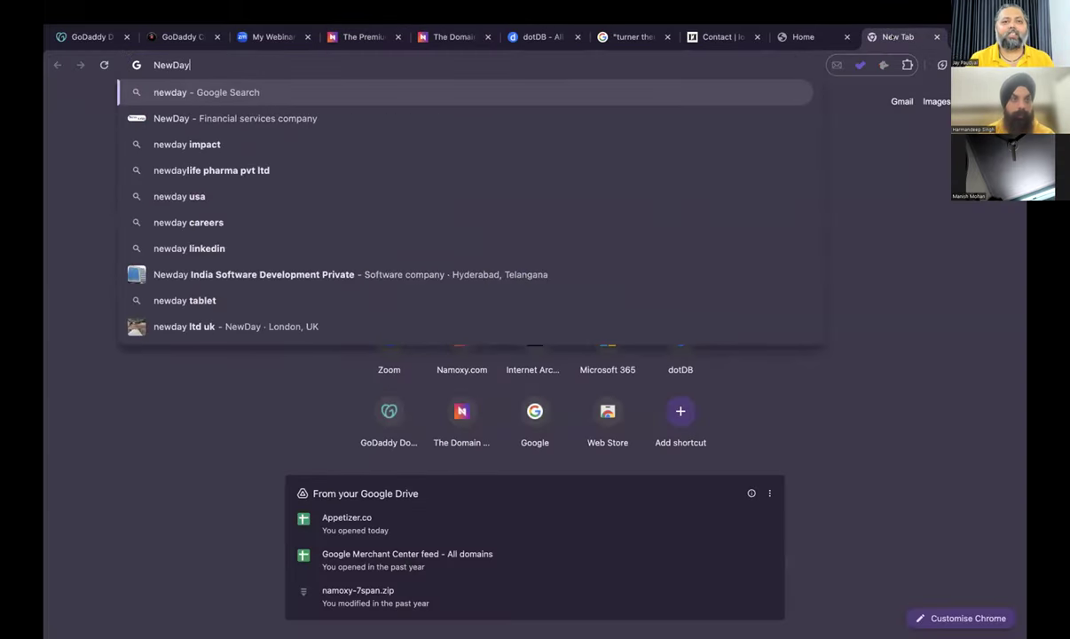
pyautogui.write('HealthCare.com')
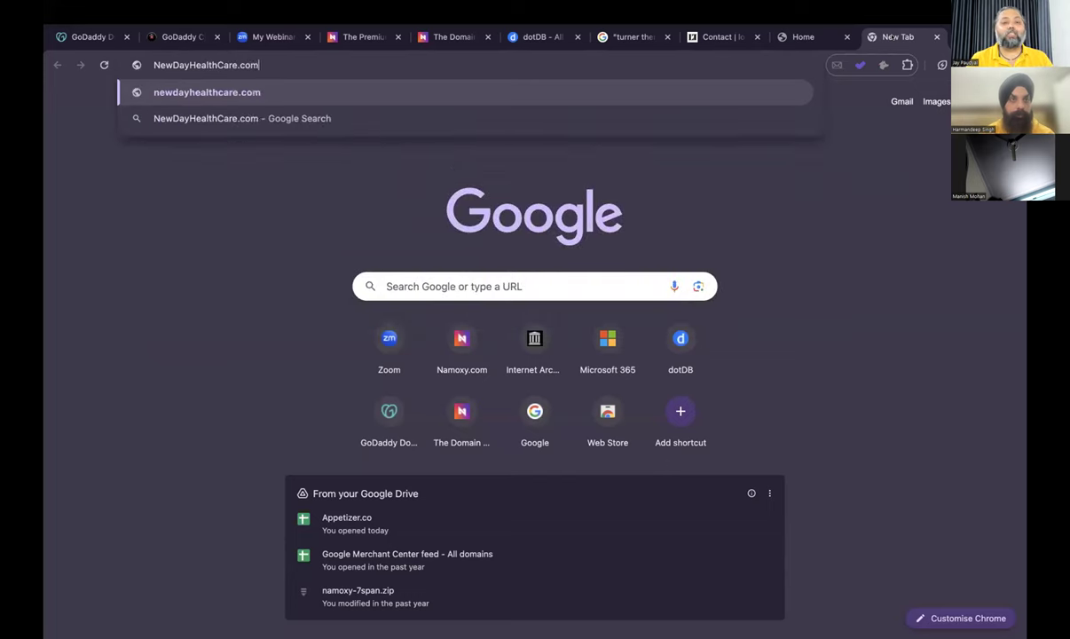
pyautogui.press('Return')
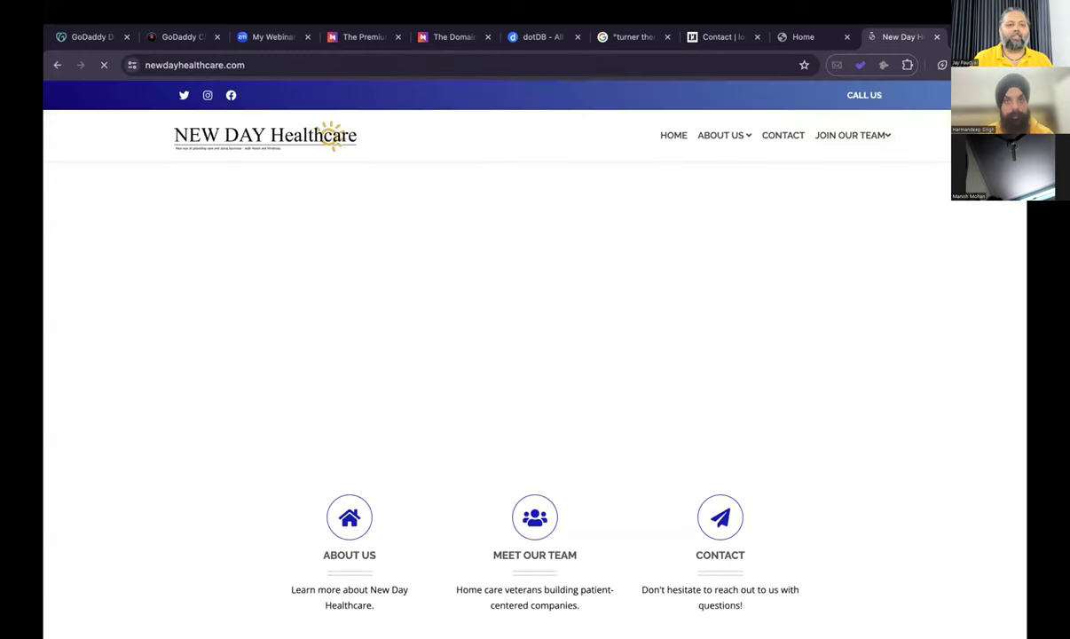
# Open AuctionEmpire.com in another new tab.
pyautogui.hotkey('ctrl', 't')
pyautogui.write('Ac')
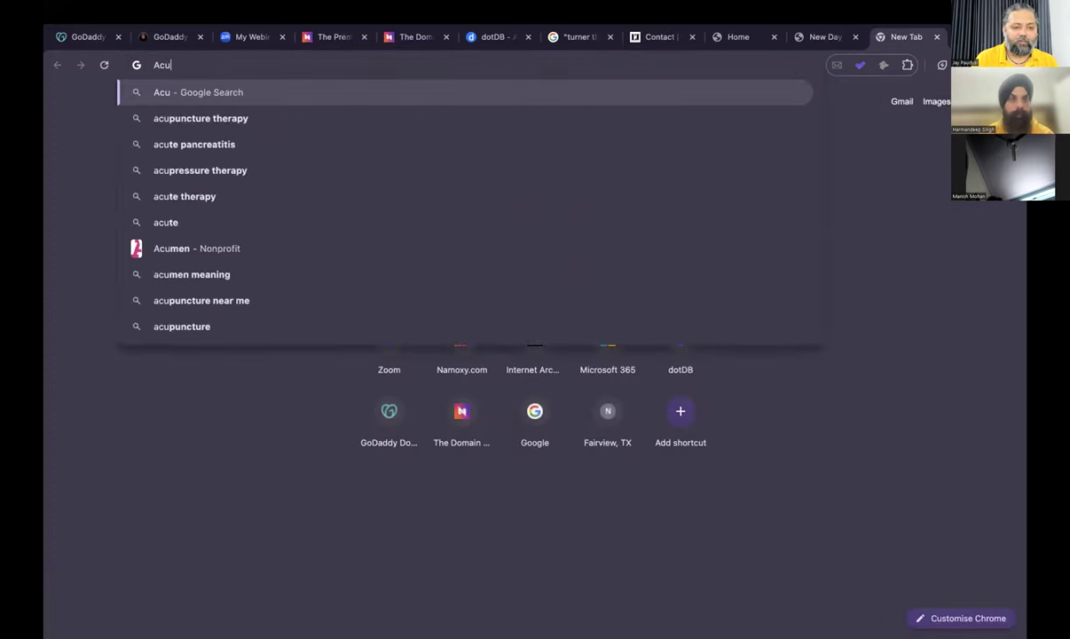
pyautogui.press('BackSpace')
pyautogui.write('uction')
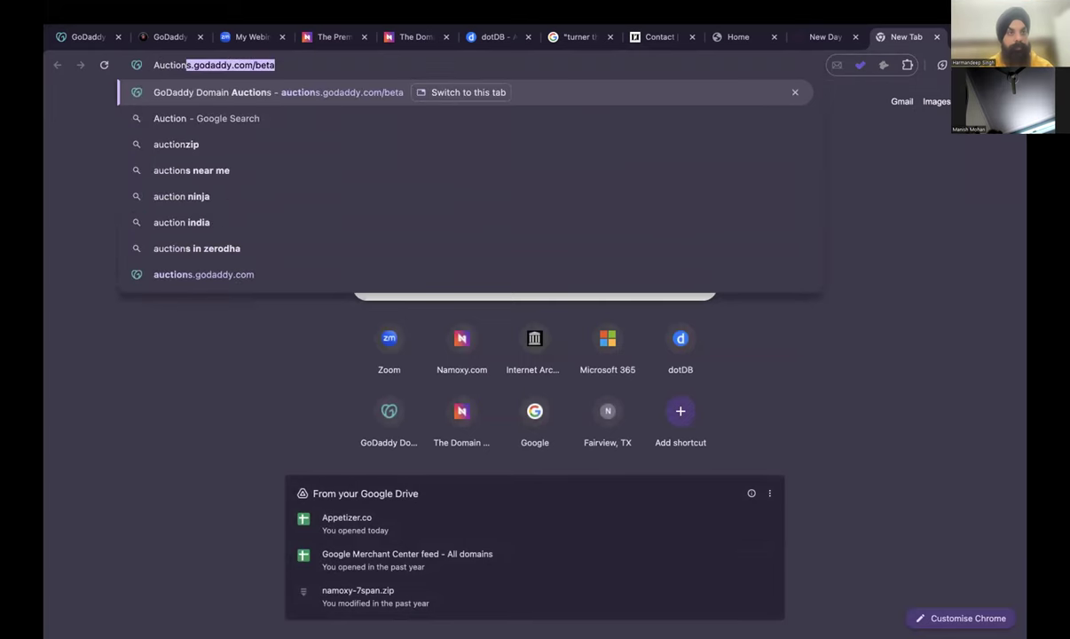
pyautogui.write('Empire.co')
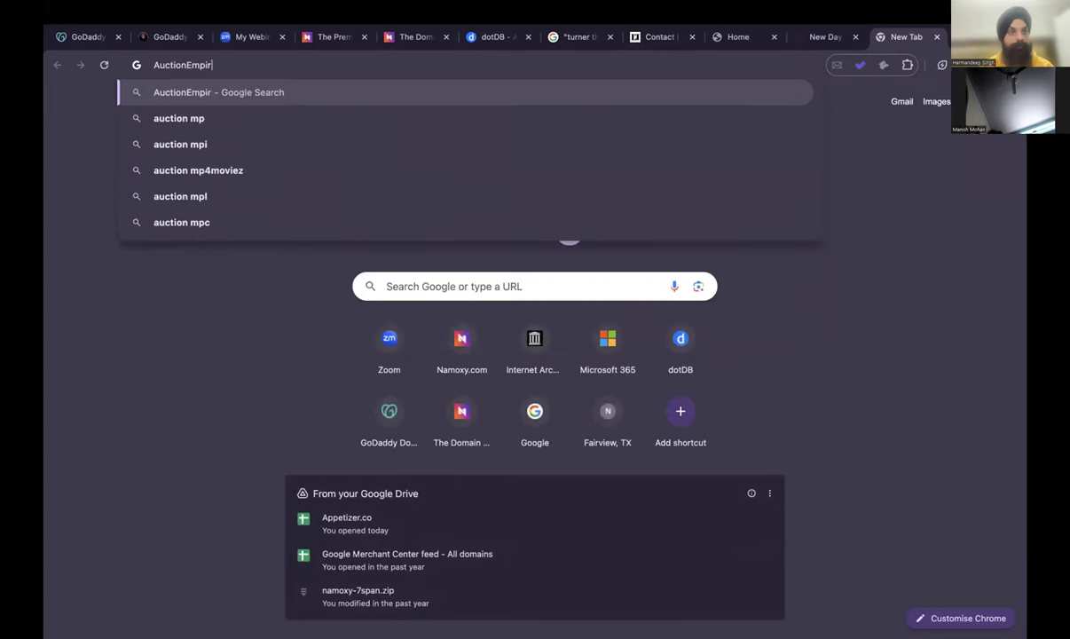
pyautogui.write('m')
pyautogui.press('Return')
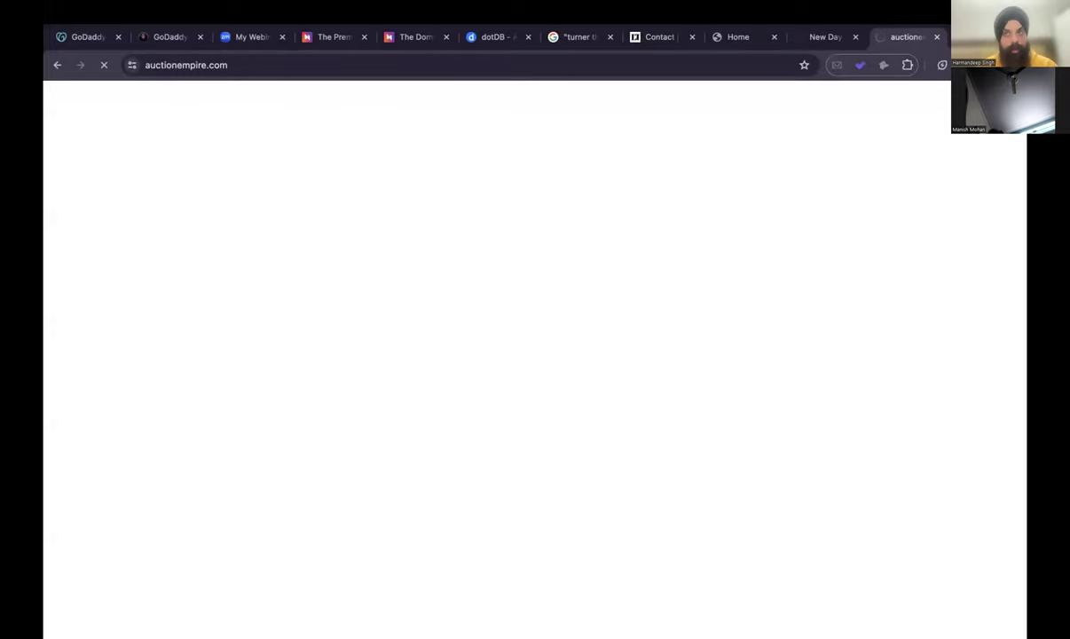
# Read through the New Day Healthcare homepage and footer, and check its Twitter link before closing the page it opens.
pyautogui.click(818, 38)
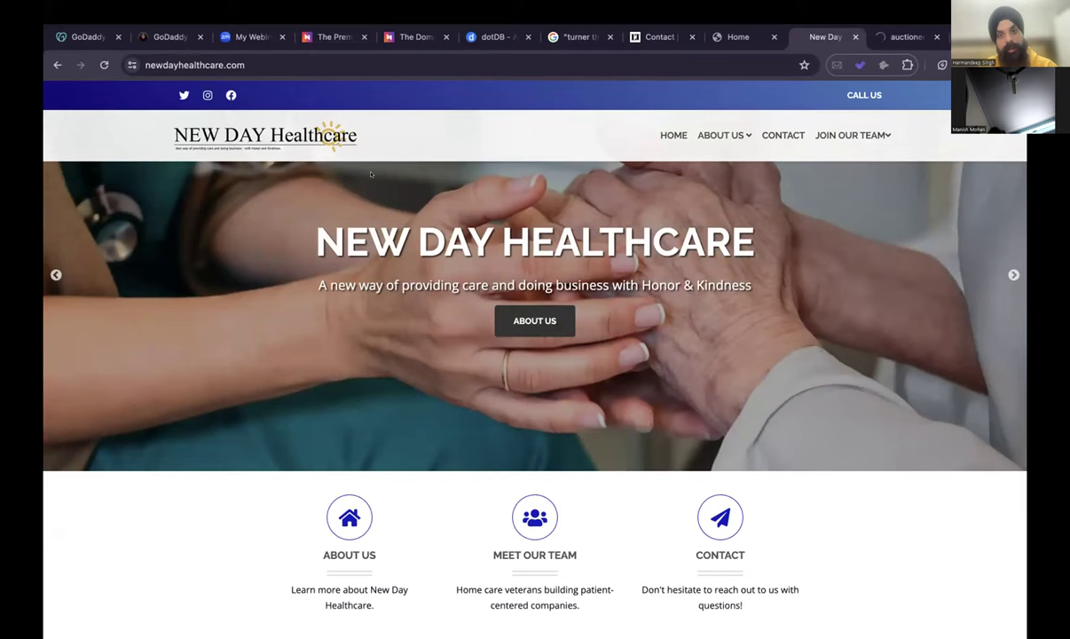
pyautogui.scroll(-3, 371, 173)
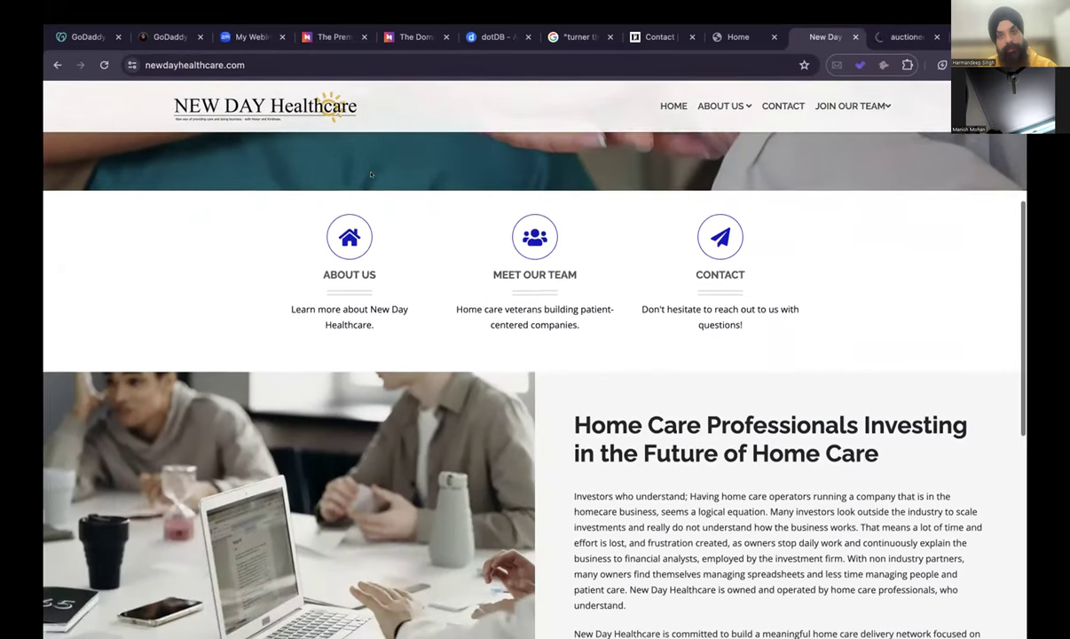
pyautogui.scroll(-5, 370, 174)
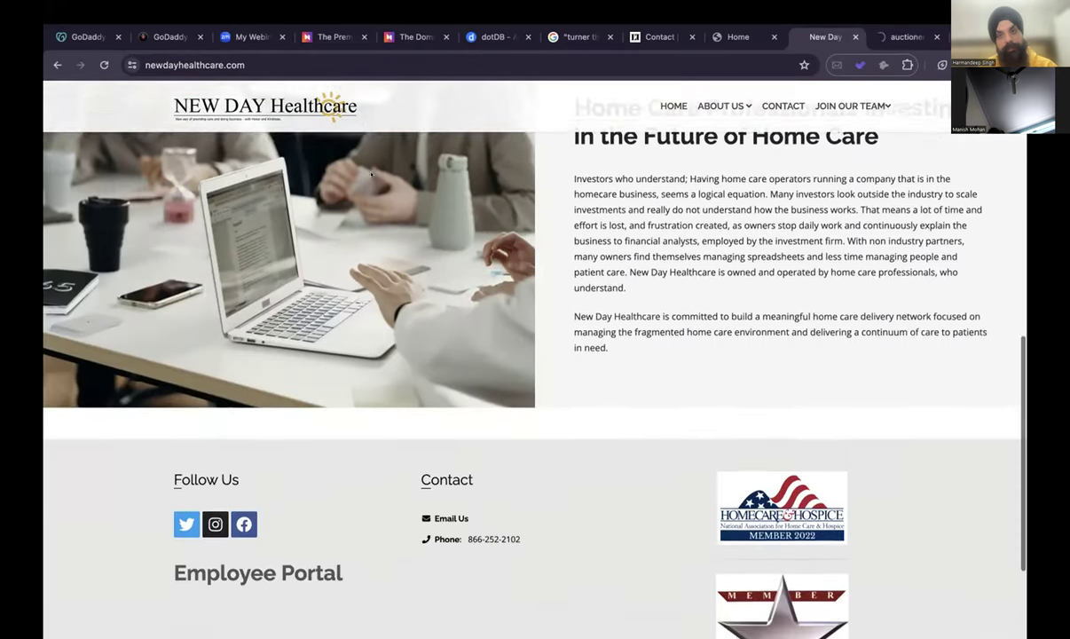
pyautogui.scroll(5, 371, 174)
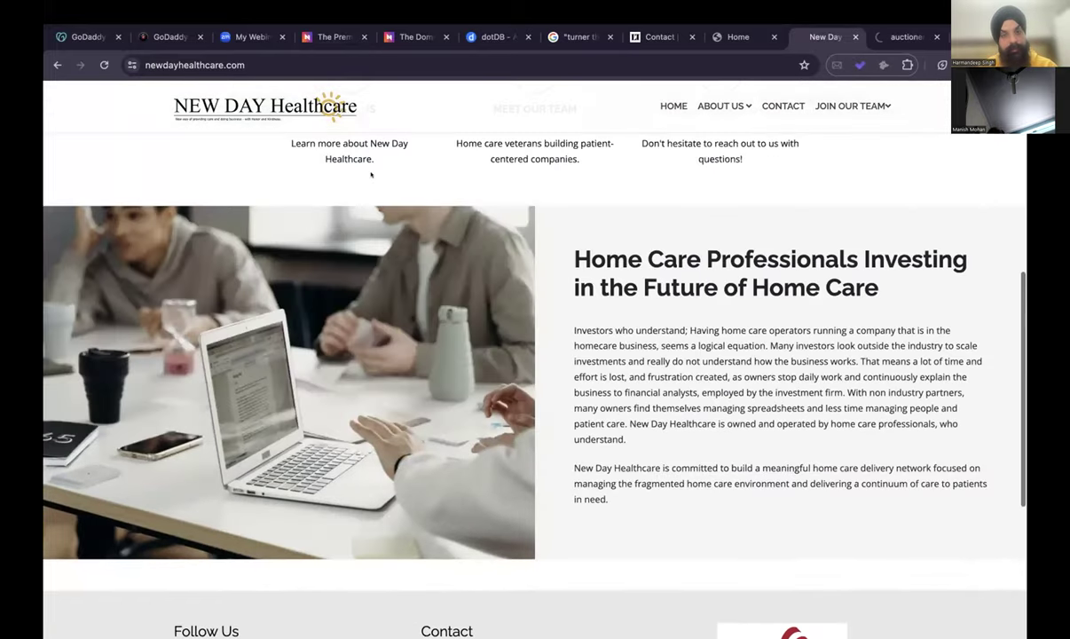
pyautogui.scroll(3, 371, 173)
pyautogui.scroll(-6, 236, 268)
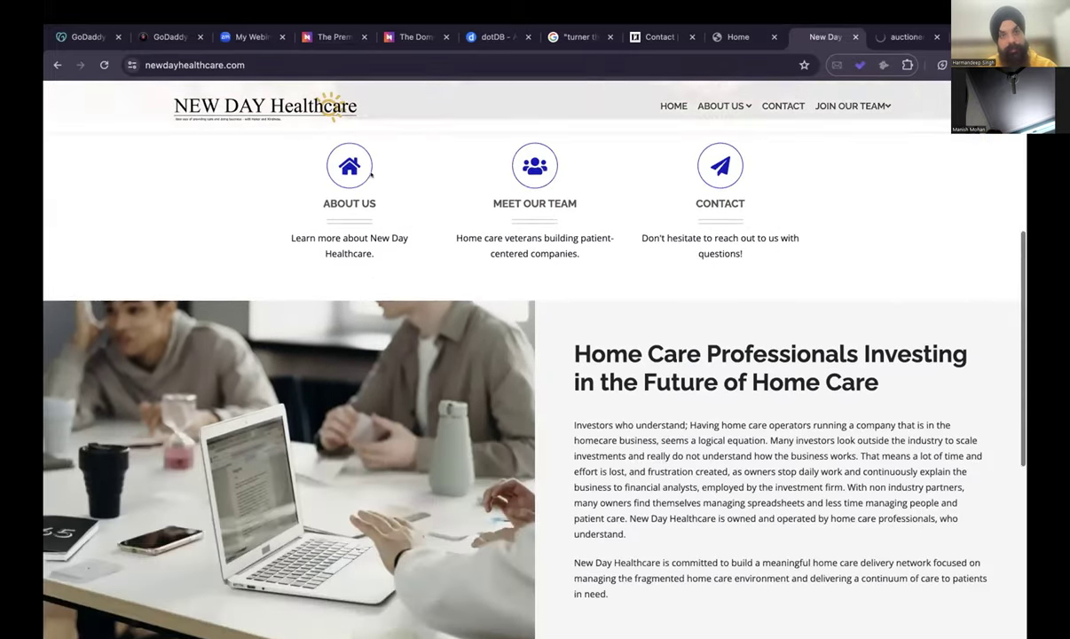
pyautogui.scroll(-3, 236, 268)
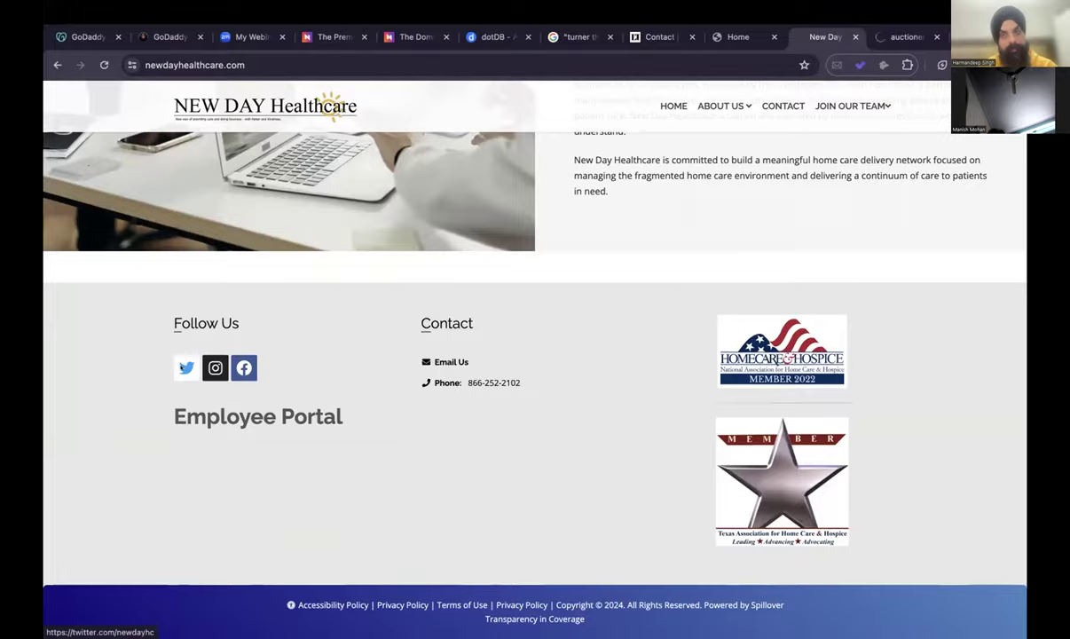
pyautogui.click(182, 355)
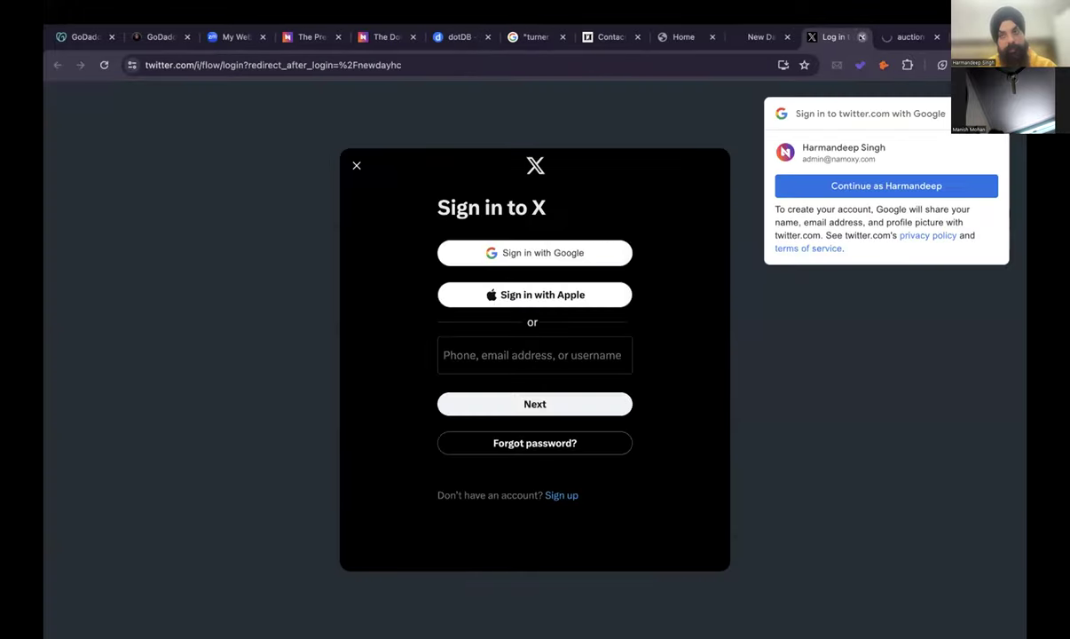
pyautogui.click(862, 36)
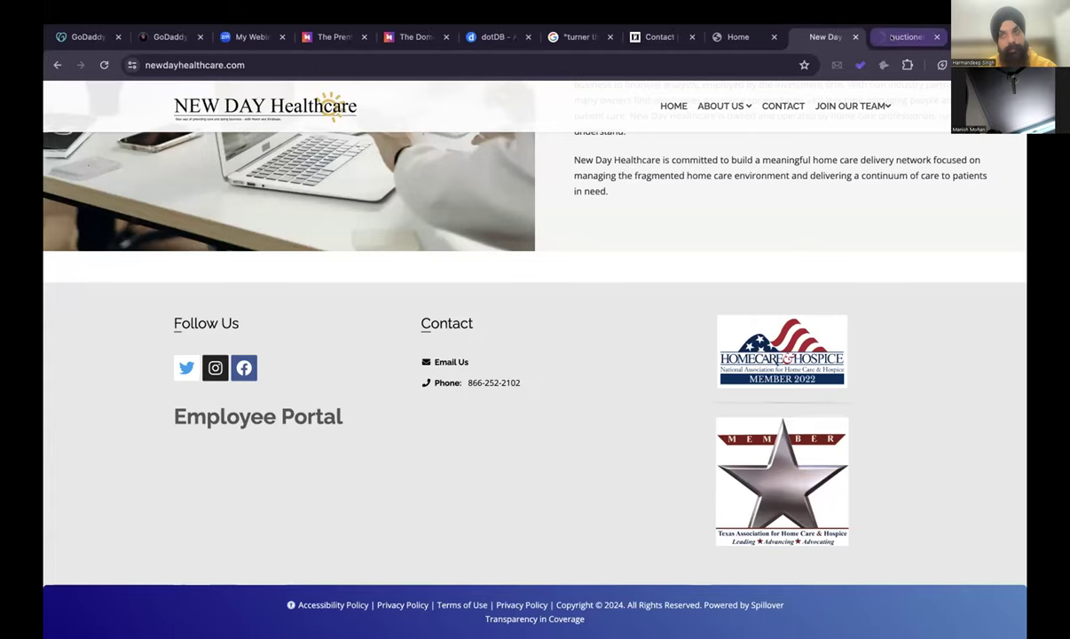
# Check the AuctionEmpire.com page, review the top of the New Day Healthcare homepage, and glance at the GoDaddy auction results.
pyautogui.hotkey('ctrl', 'Tab')
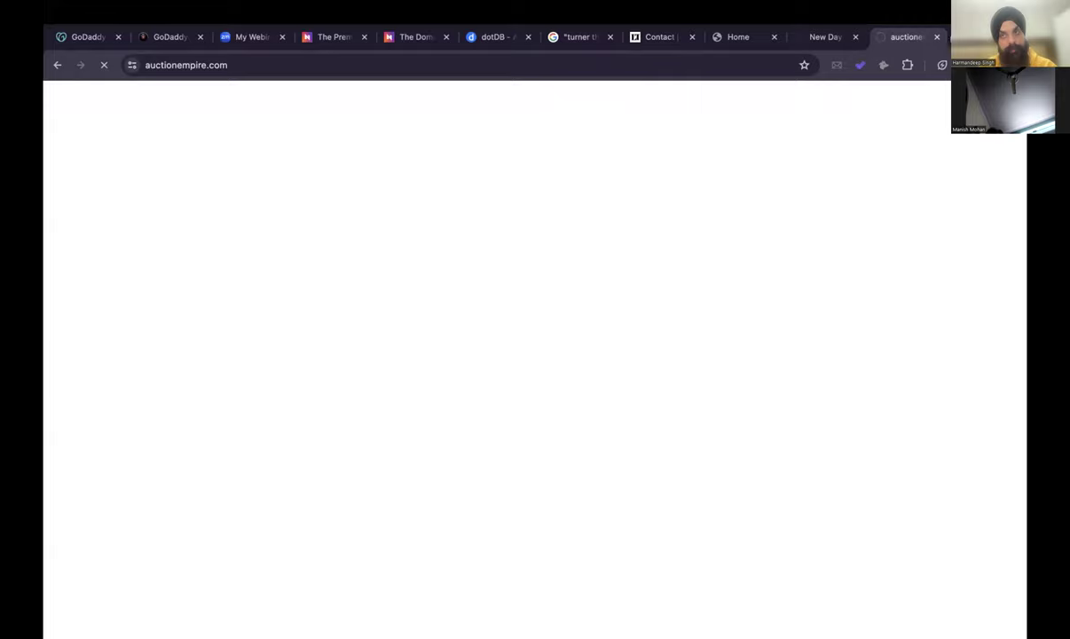
pyautogui.click(815, 38)
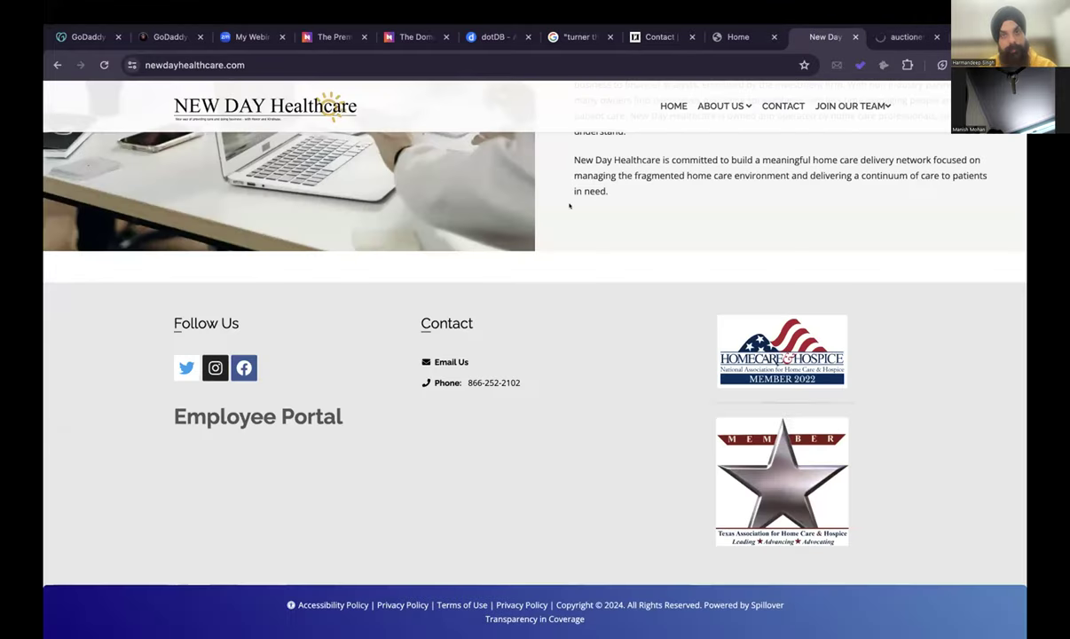
pyautogui.scroll(15, 570, 206)
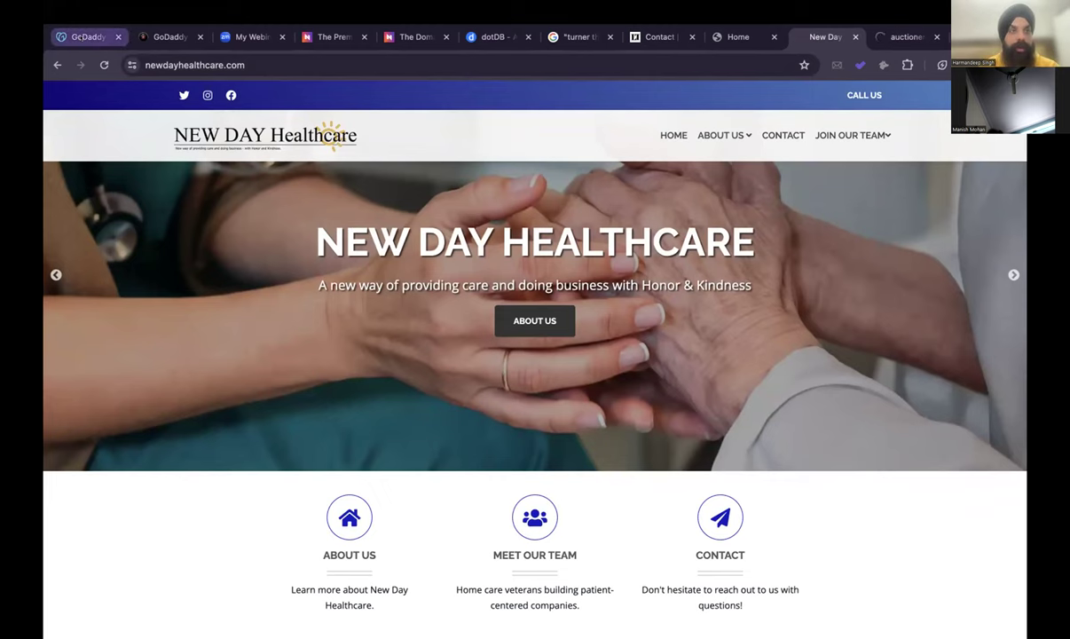
pyautogui.click(75, 37)
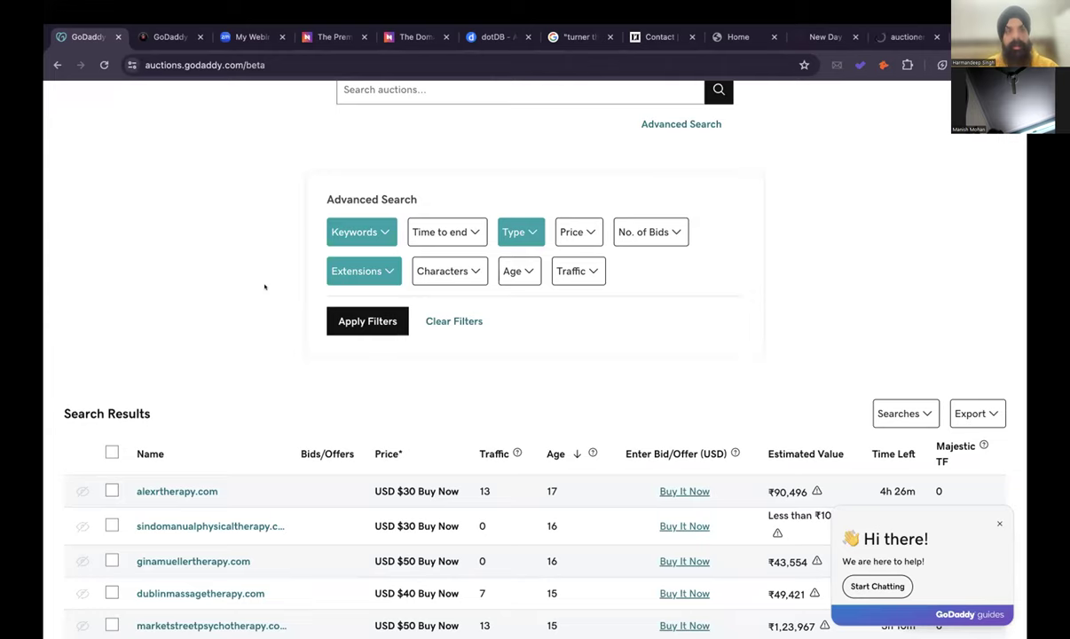
pyautogui.click(825, 36)
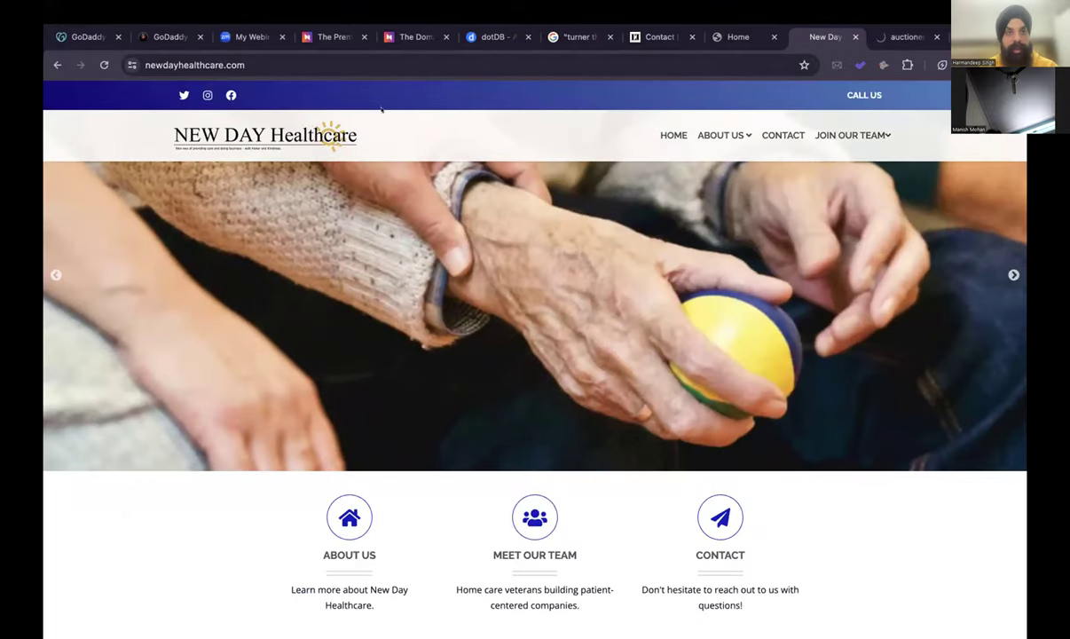
# Return to the AuctionEmpire.com tab and enter "benchmarke" in place of its address.
pyautogui.click(883, 37)
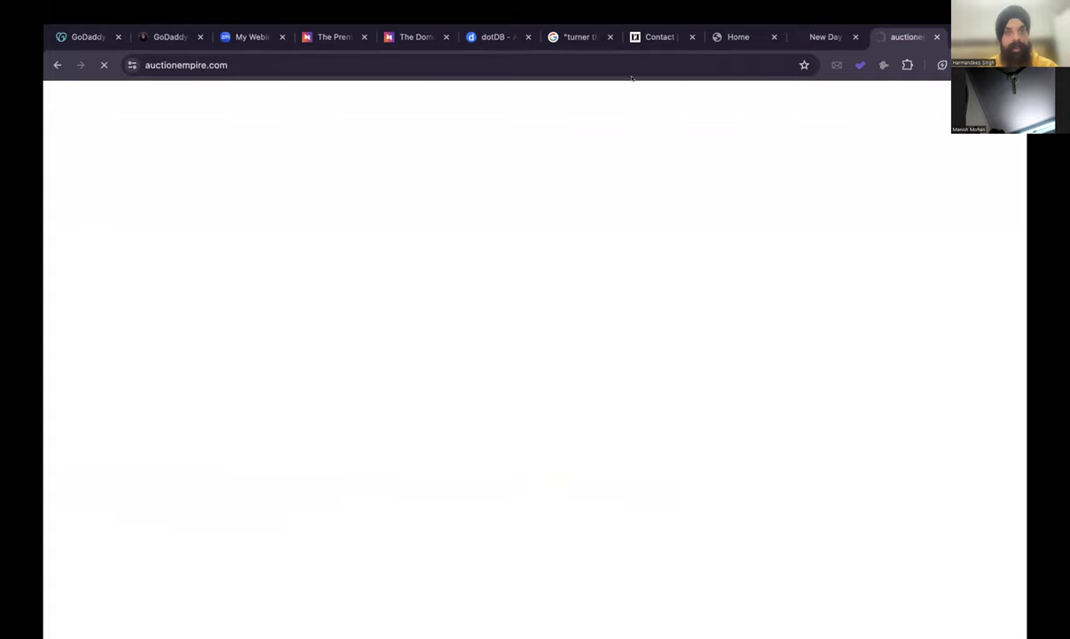
pyautogui.click(600, 65)
pyautogui.write('benchmarke')
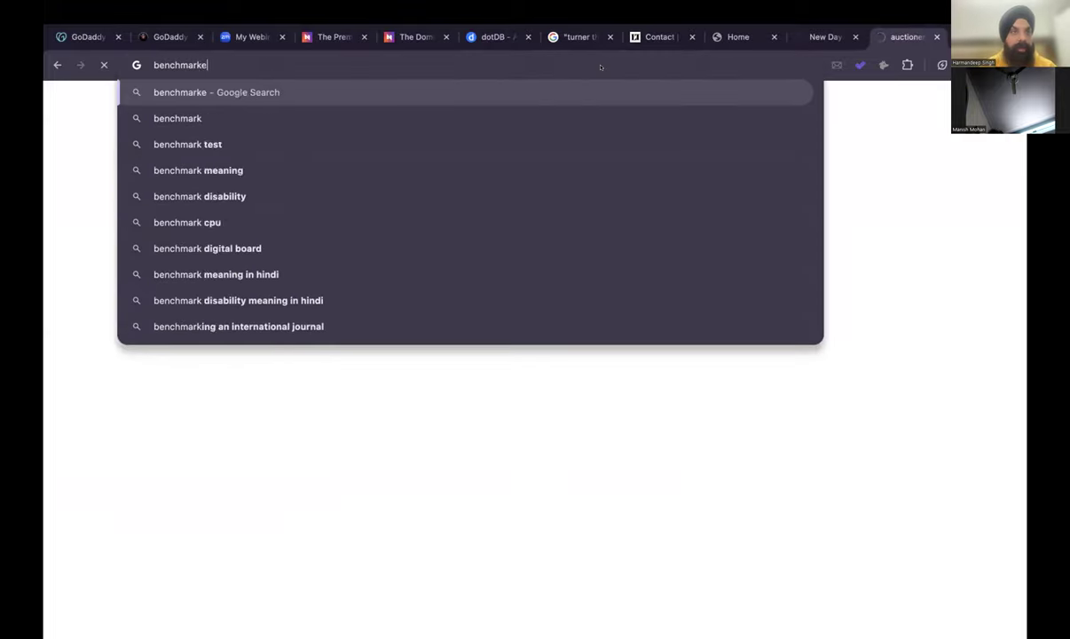
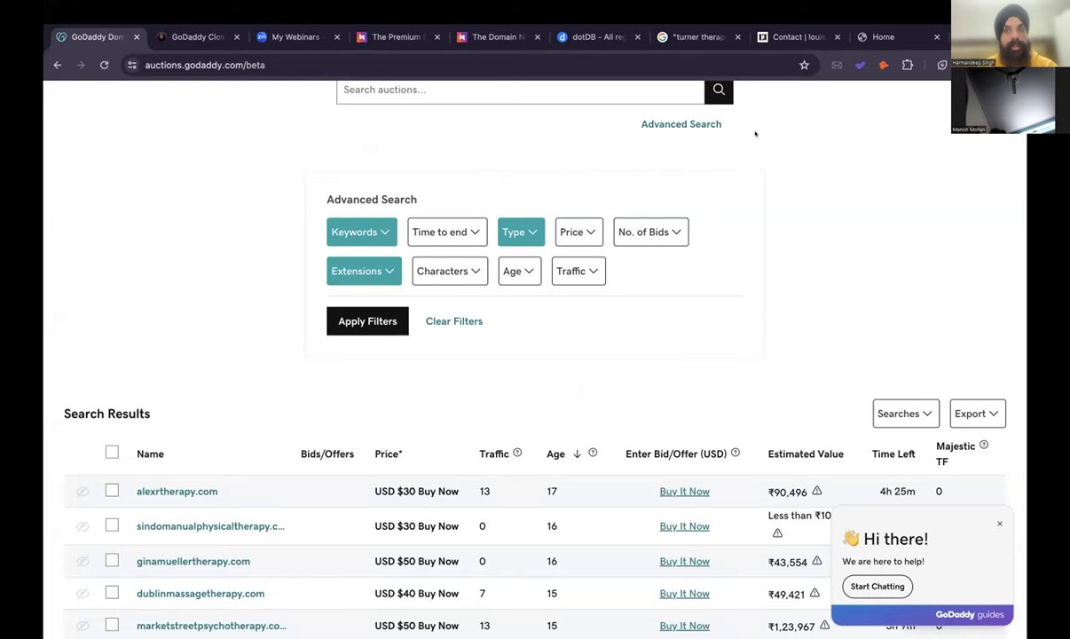
# Compare Namoxy's recently sold names with the archived turnertherapy.com page, the GoDaddy auction results and the TurnerTherapy.com sale listing.
pyautogui.click(396, 37)
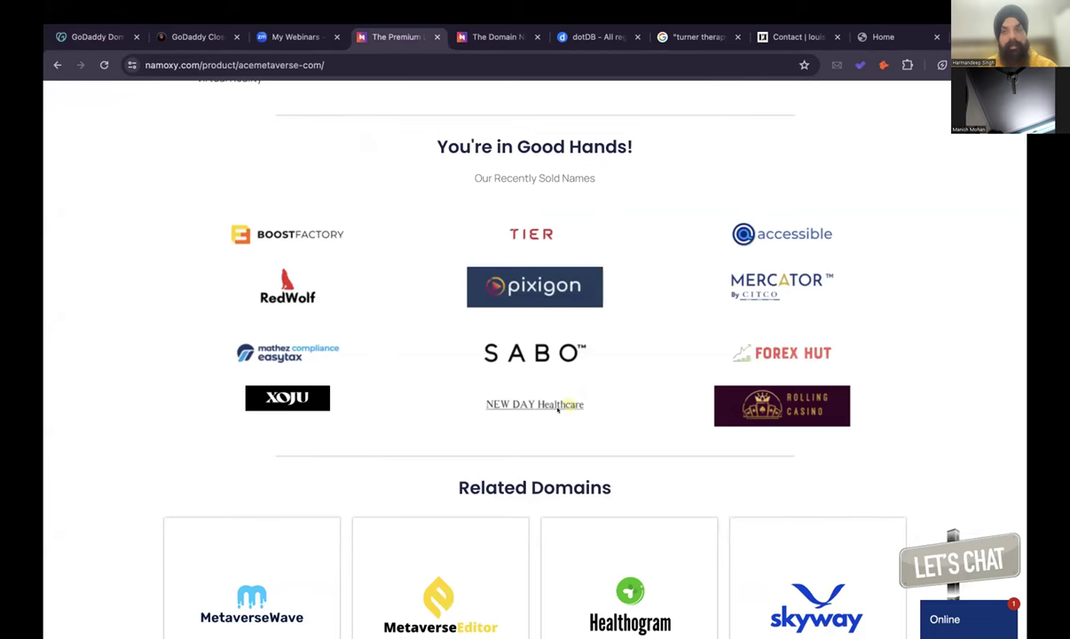
pyautogui.click(877, 37)
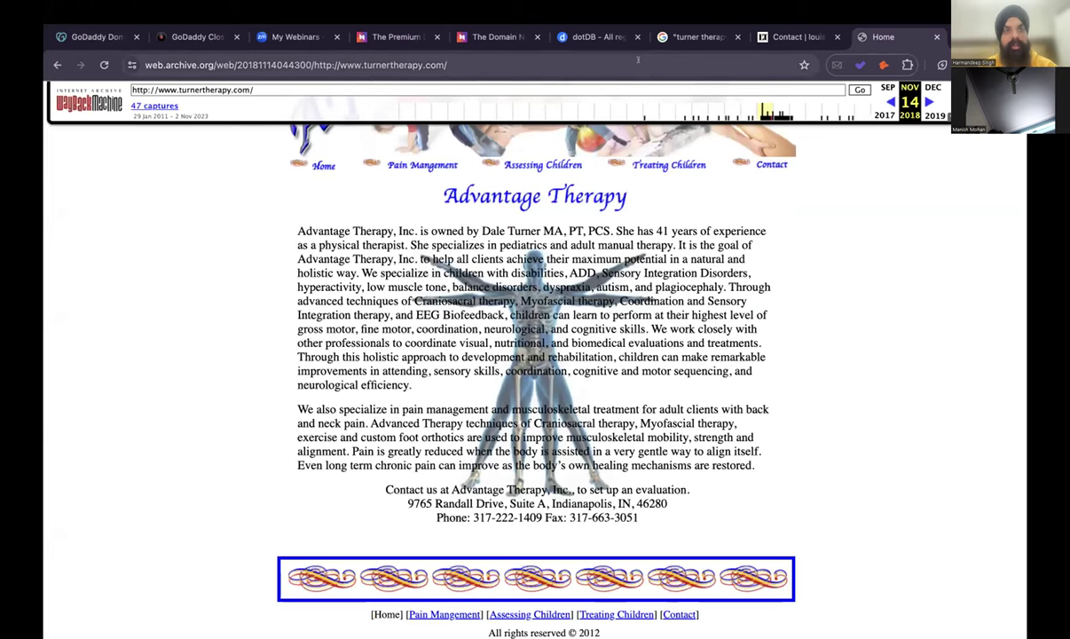
pyautogui.click(76, 38)
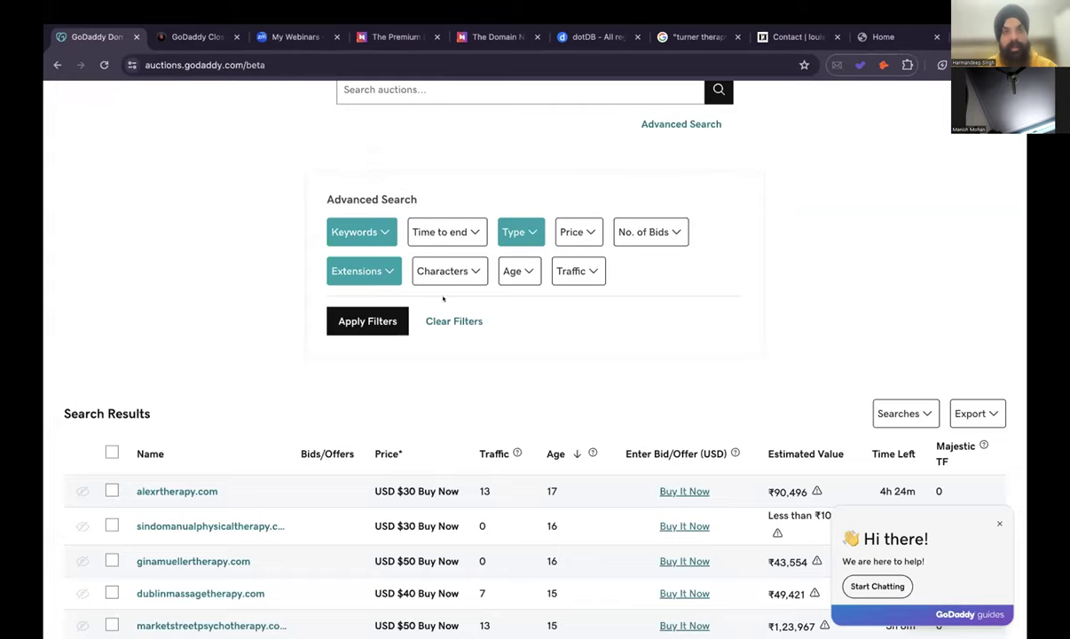
pyautogui.click(477, 36)
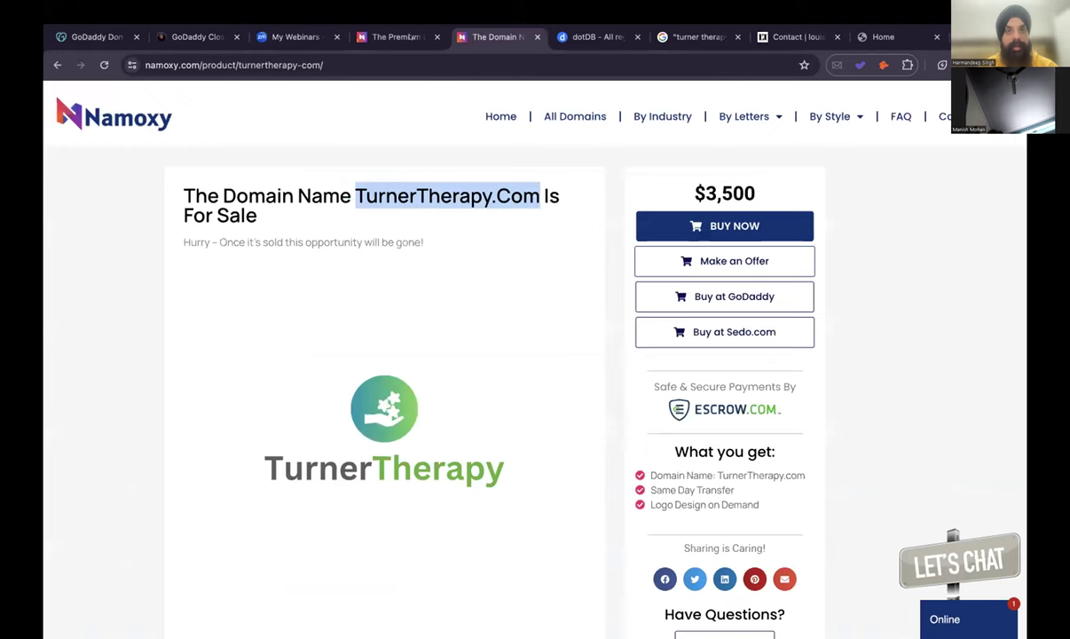
pyautogui.click(415, 36)
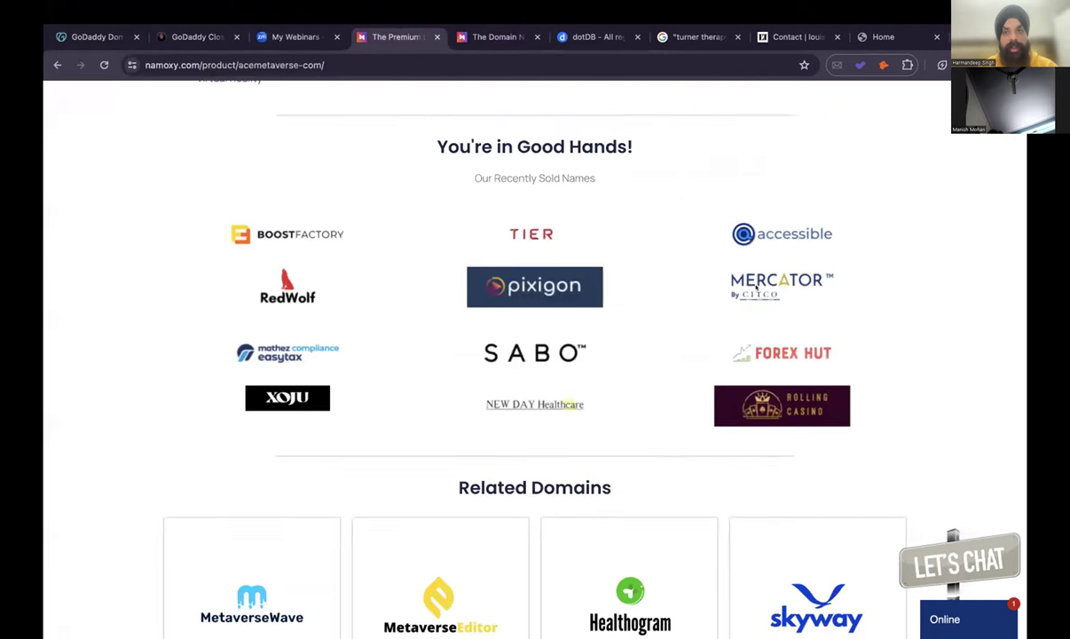
# Open mercator.net in place of the archived turnertherapy.com page.
pyautogui.click(882, 37)
pyautogui.click(559, 65)
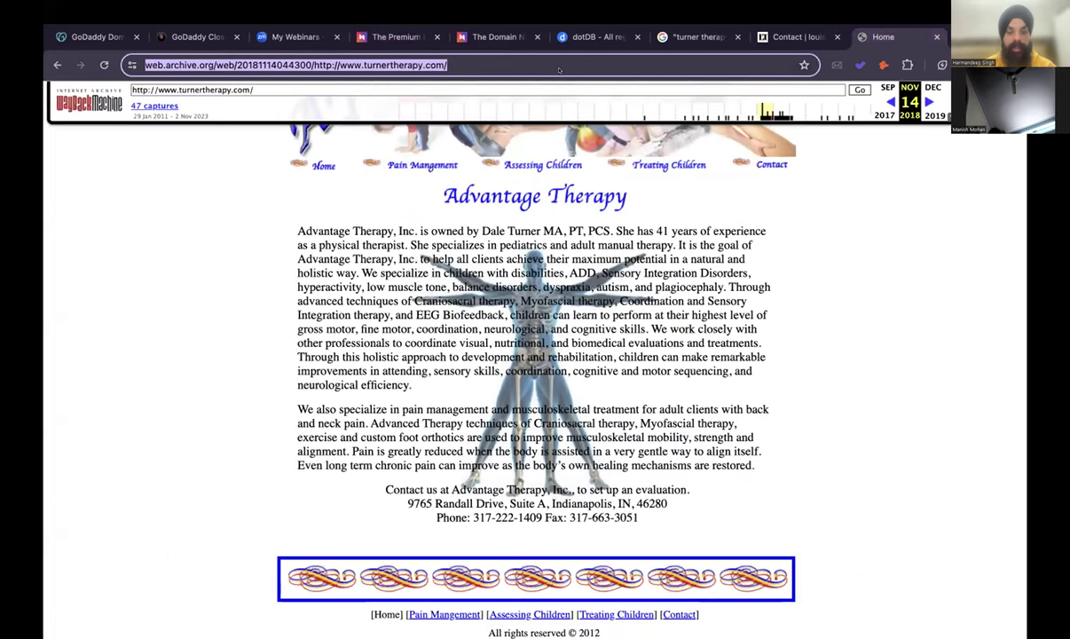
pyautogui.write('Mercator')
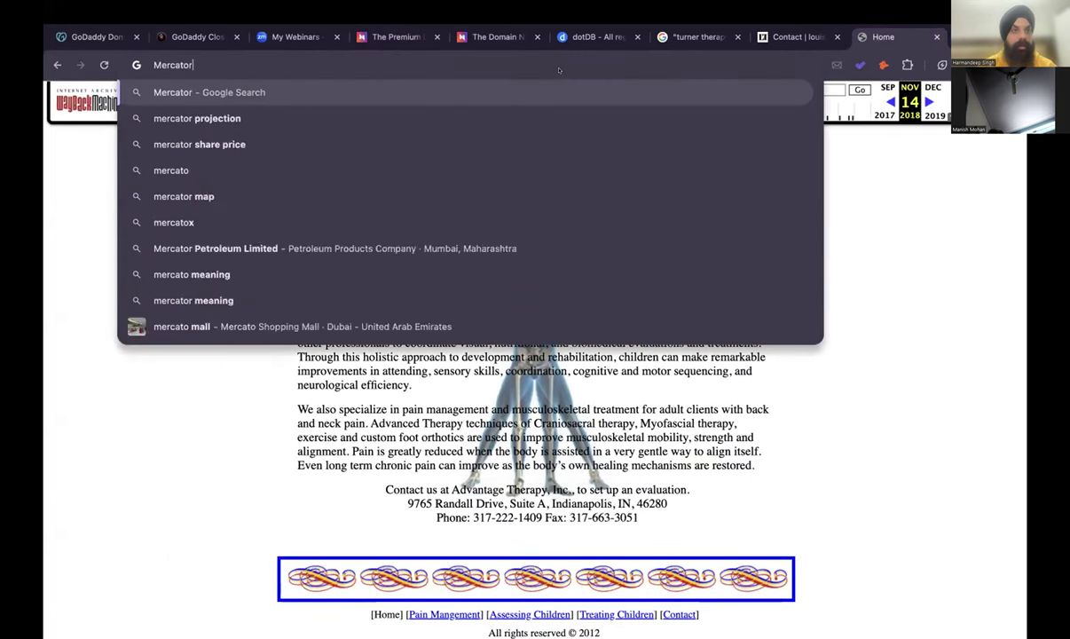
pyautogui.write('.net')
pyautogui.press('Return')
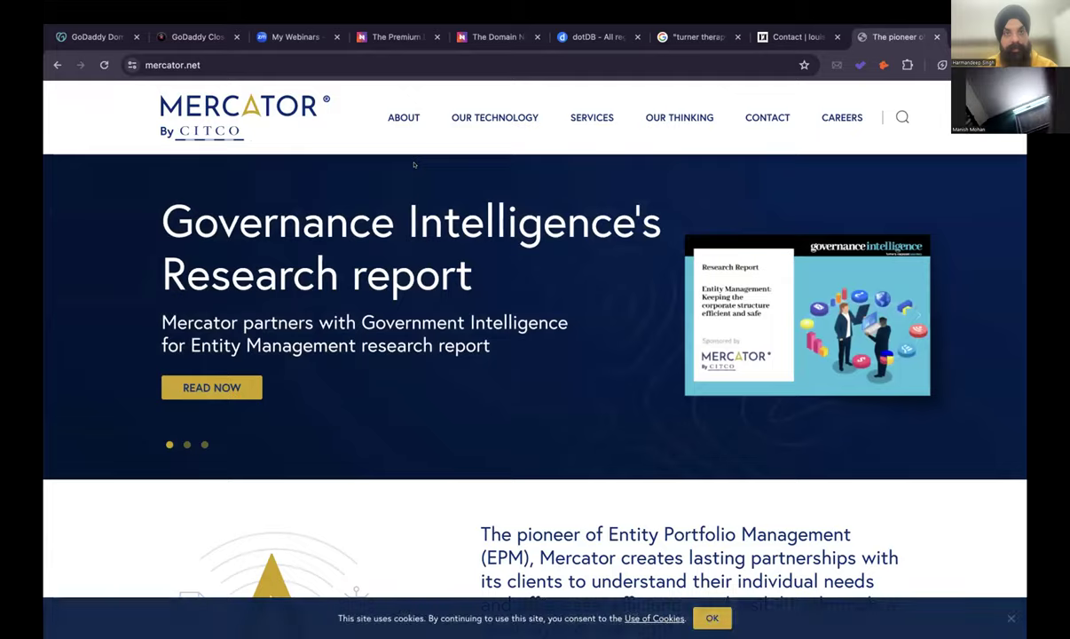
# Read through the Mercator homepage down to its footer and return to its beginning.
pyautogui.scroll(-10, 413, 164)
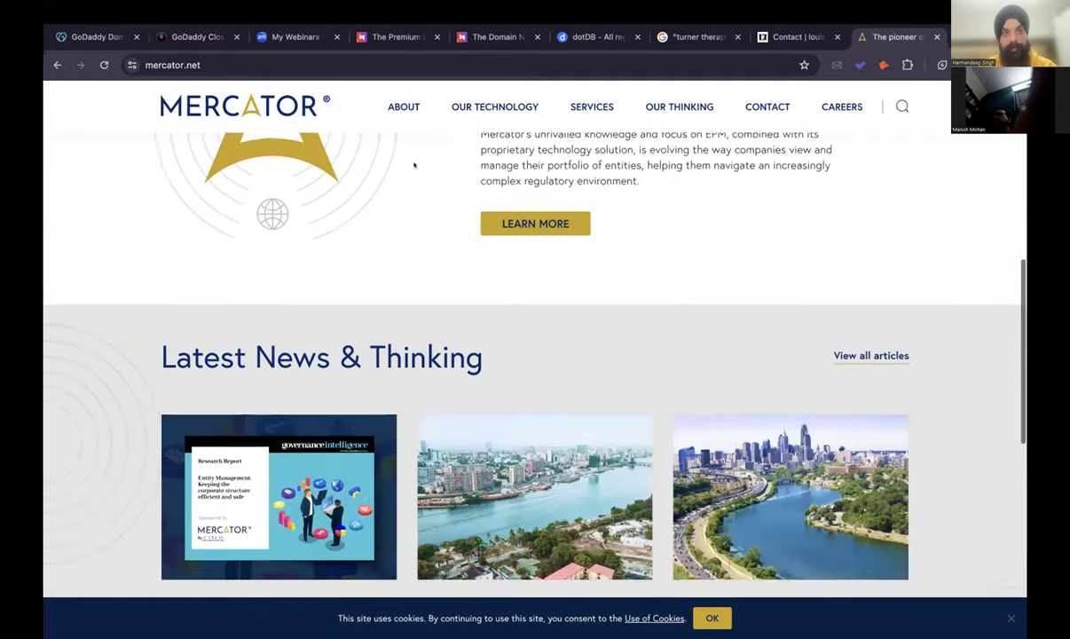
pyautogui.scroll(-3, 414, 164)
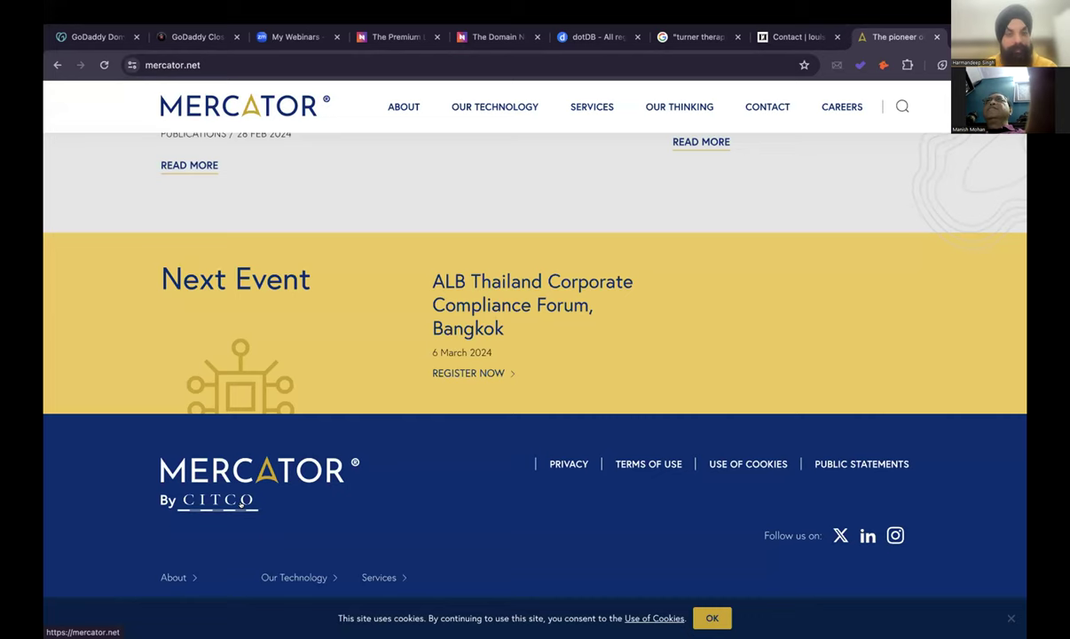
pyautogui.scroll(20, 289, 351)
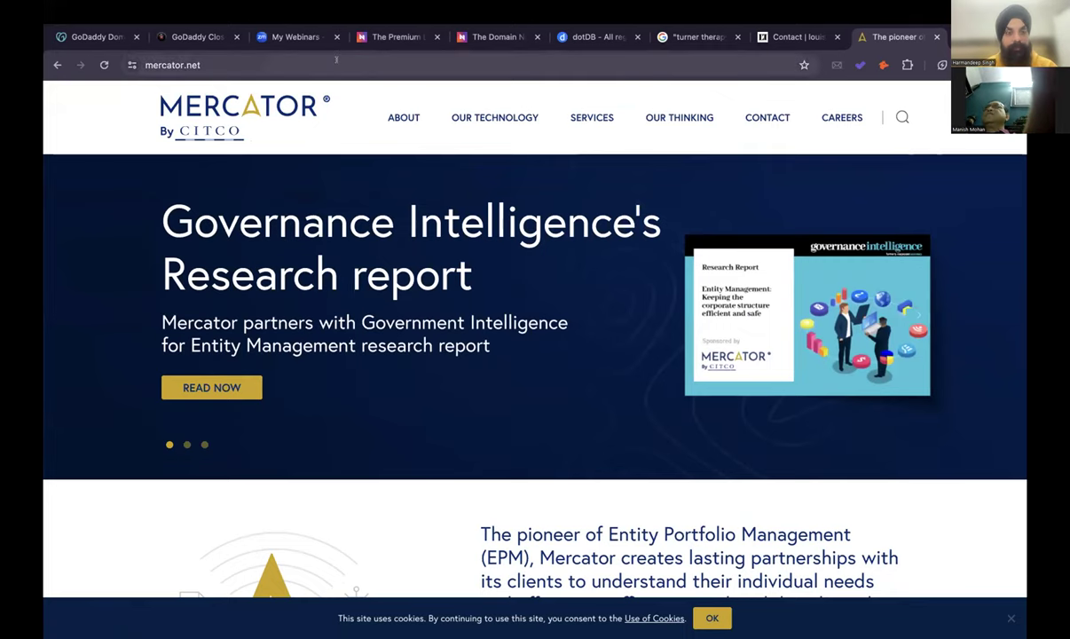
# Compare the GoDaddy auction results with the mercator.net site and its address, ending on the auction results.
pyautogui.click(90, 32)
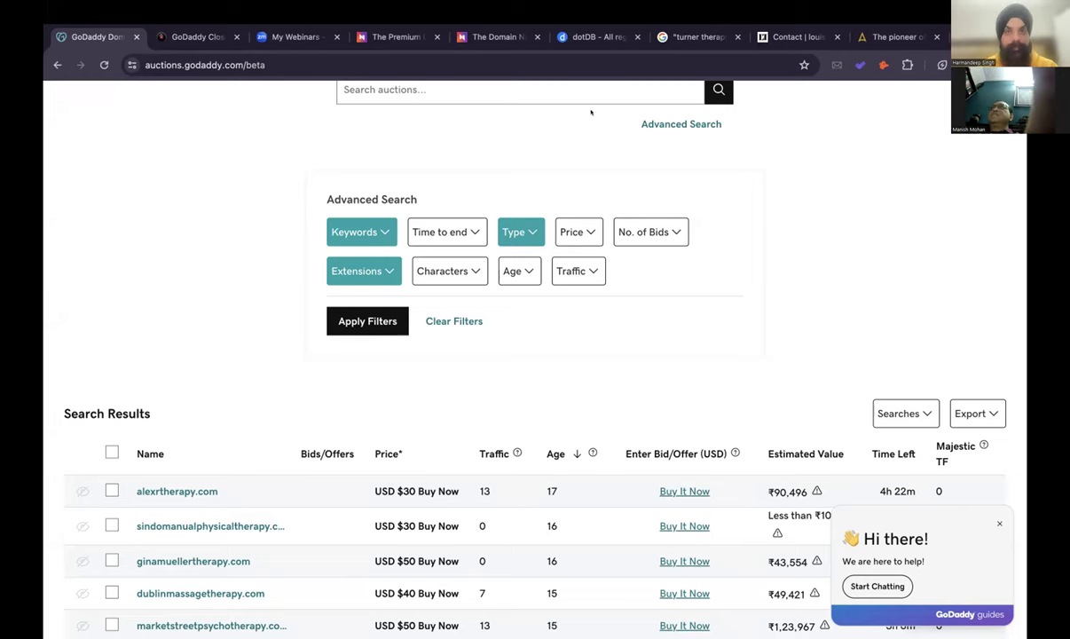
pyautogui.click(874, 36)
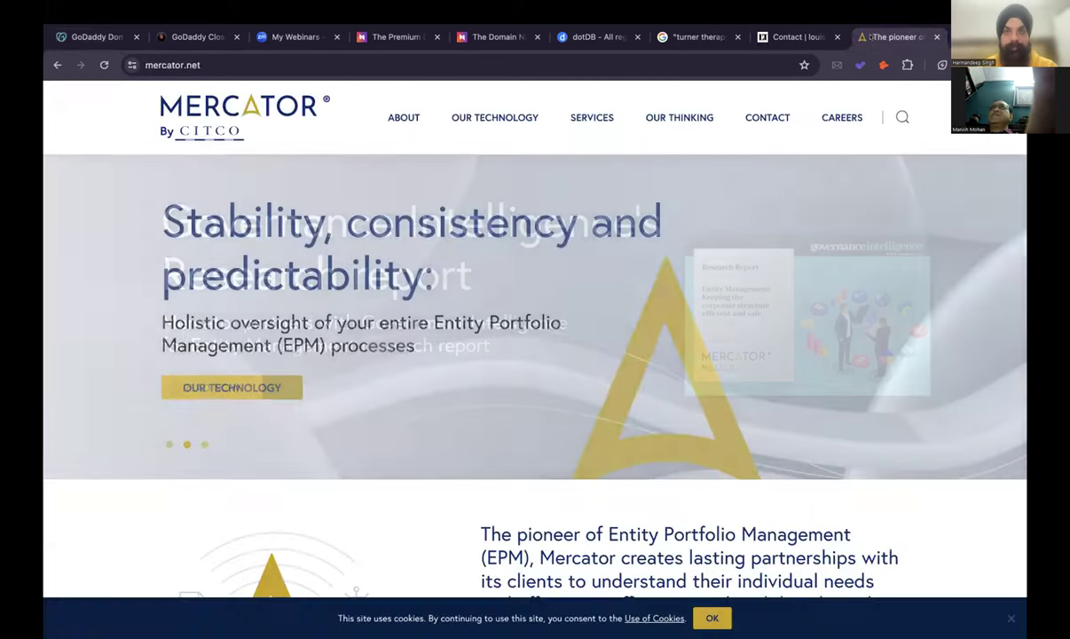
pyautogui.click(671, 59)
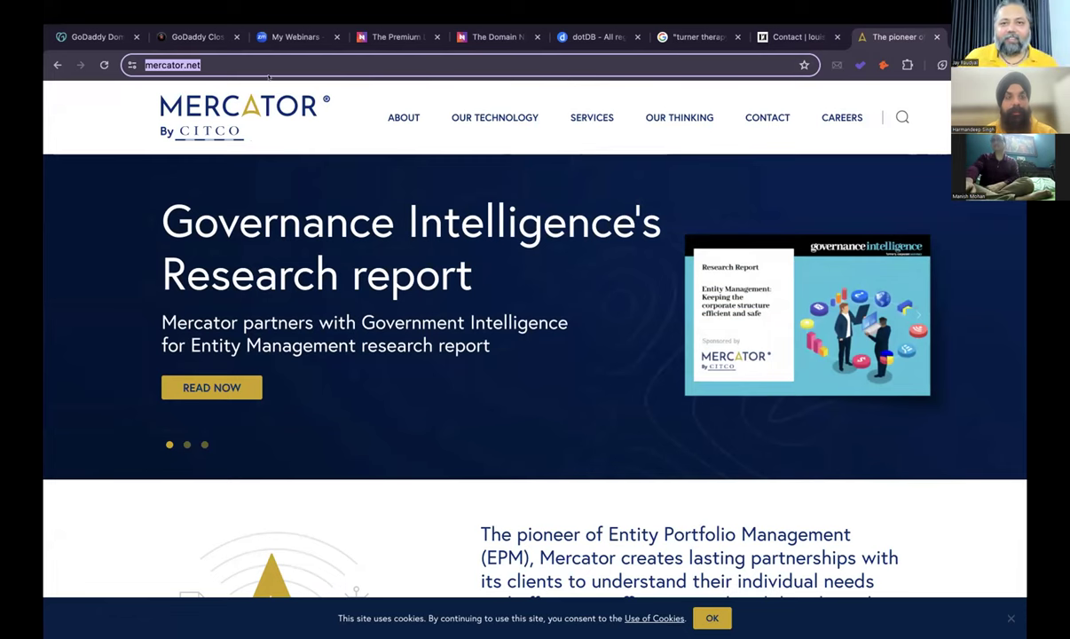
pyautogui.click(92, 37)
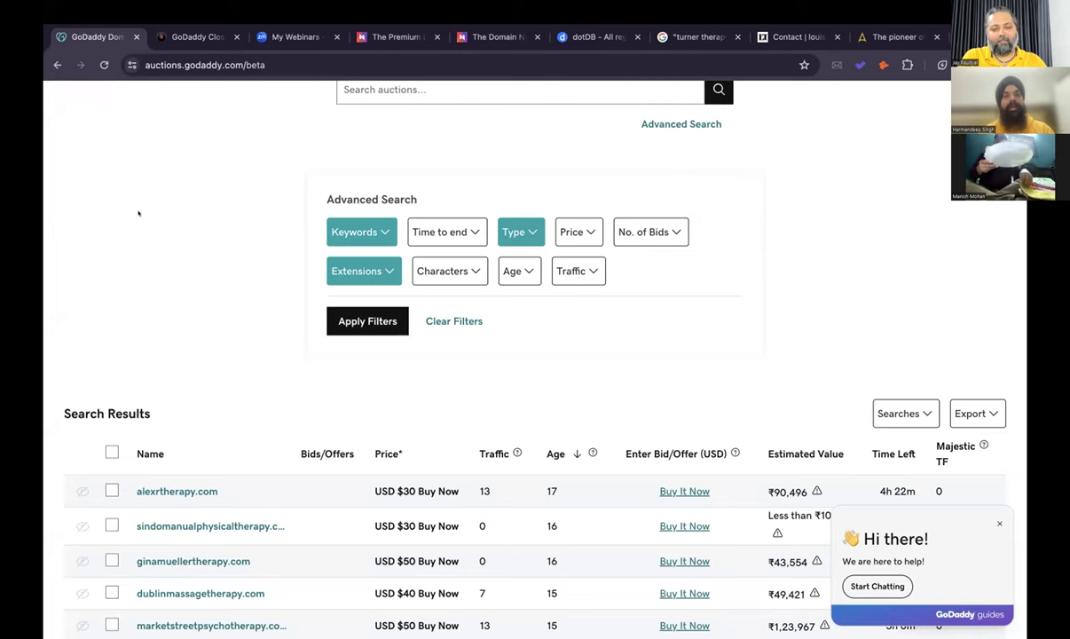
# Review the therapy auction results and check which keyword the Keywords filter contains, leaving it as set.
pyautogui.scroll(-2, 172, 307)
pyautogui.scroll(1, 172, 307)
pyautogui.scroll(2, 172, 307)
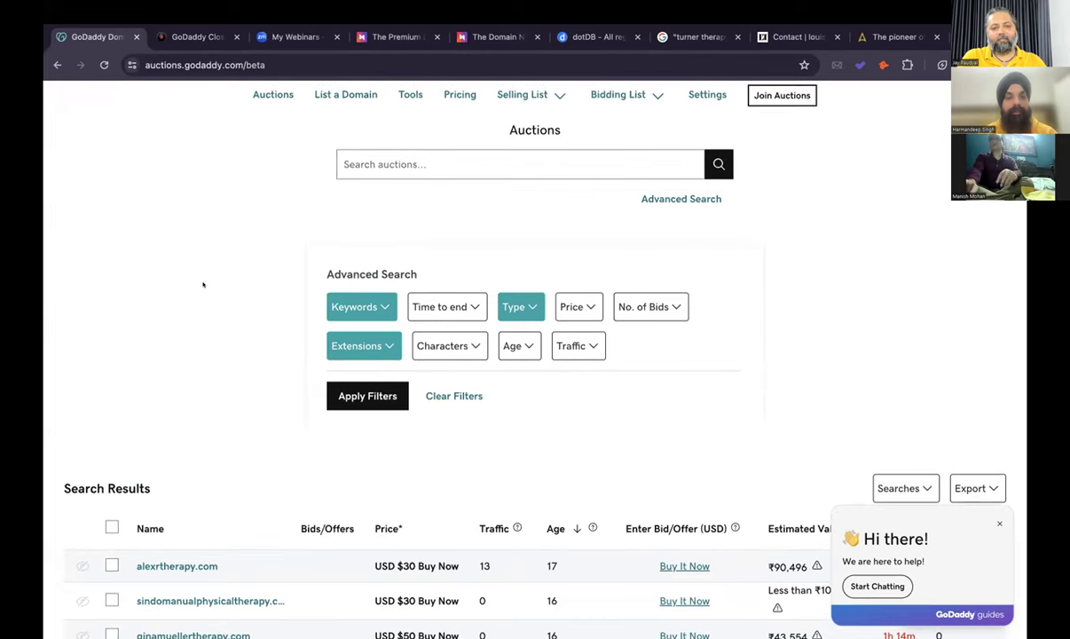
pyautogui.click(353, 305)
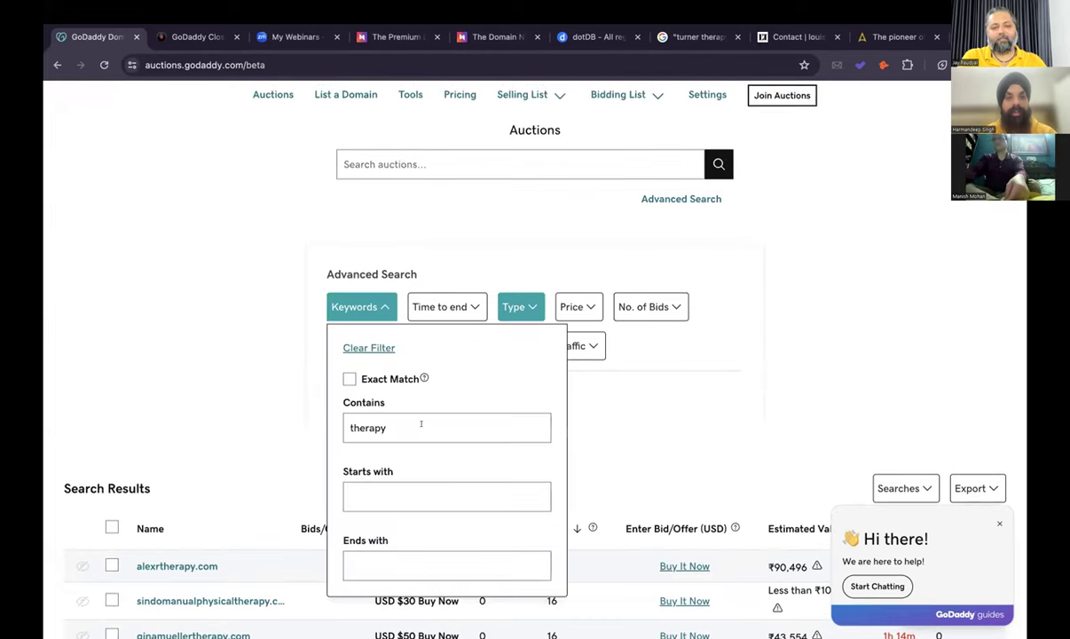
pyautogui.click(223, 340)
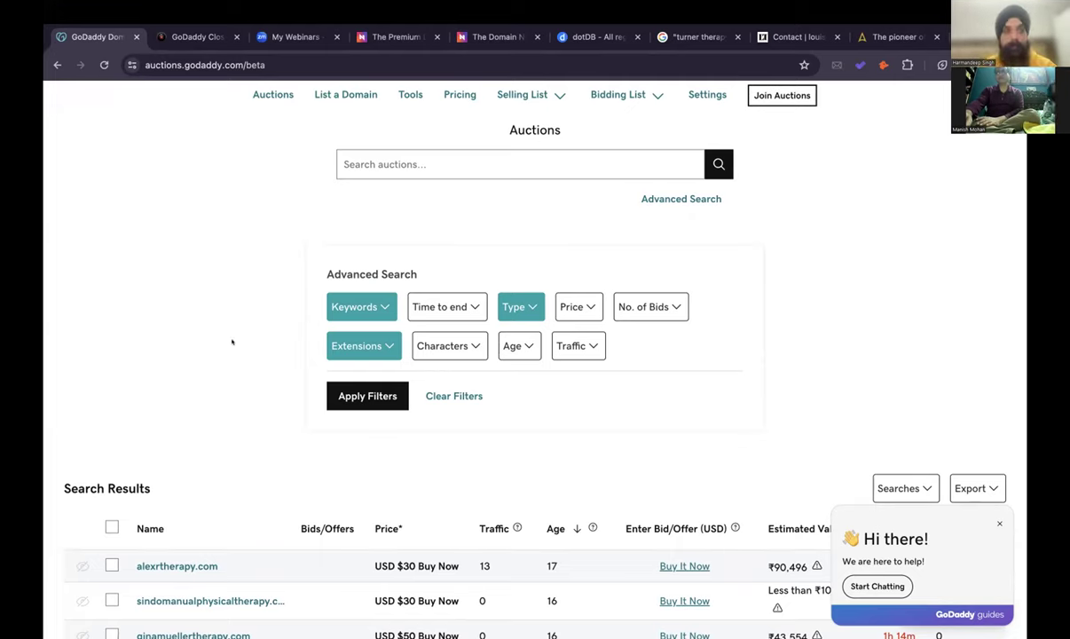
# Glance at the Mercator site, skim the GoDaddy auction results, and bring up the ExpiredDomains.net closeout list.
pyautogui.click(892, 37)
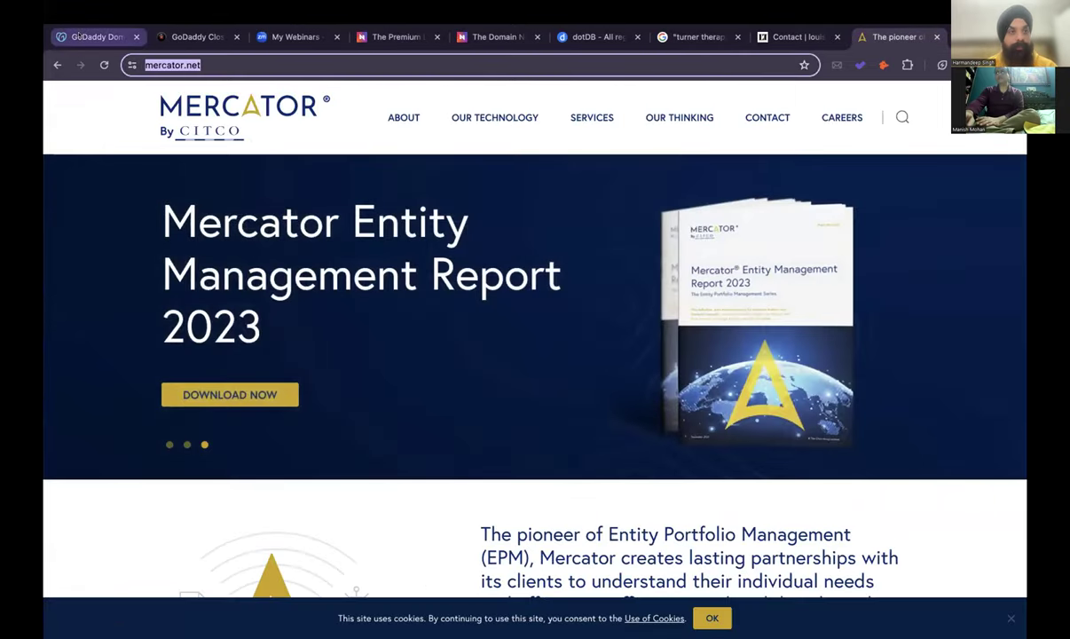
pyautogui.click(96, 37)
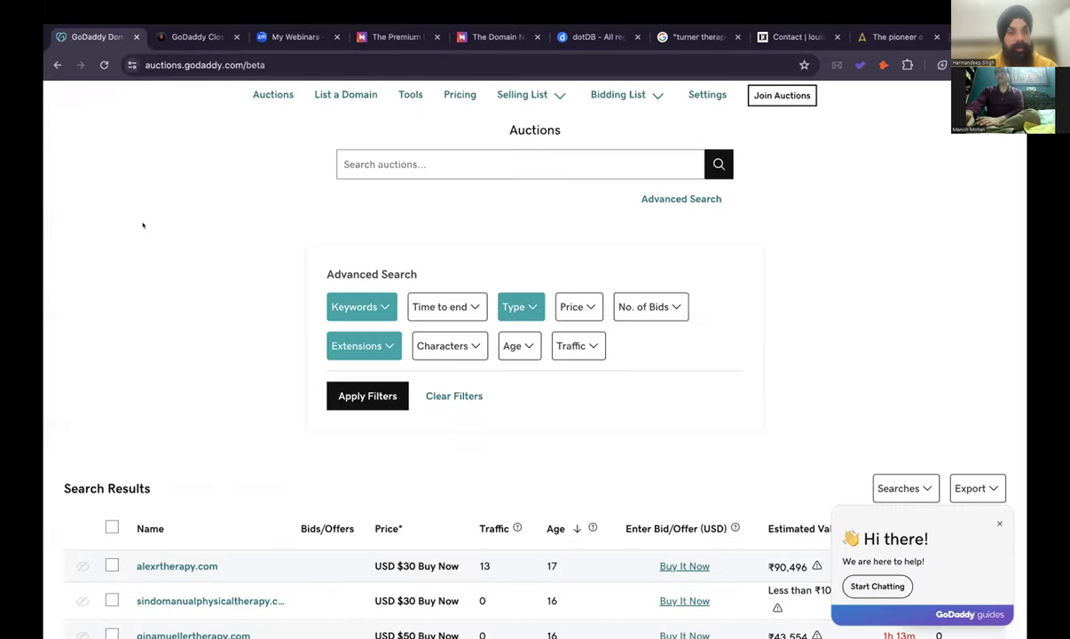
pyautogui.scroll(-6, 142, 225)
pyautogui.scroll(20, 142, 225)
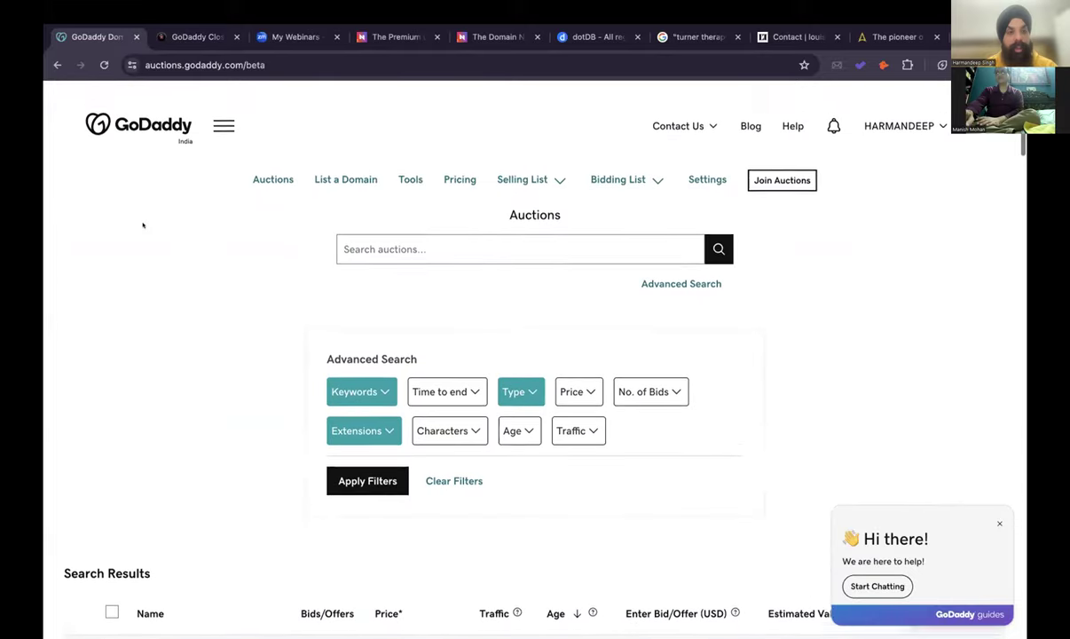
pyautogui.click(194, 36)
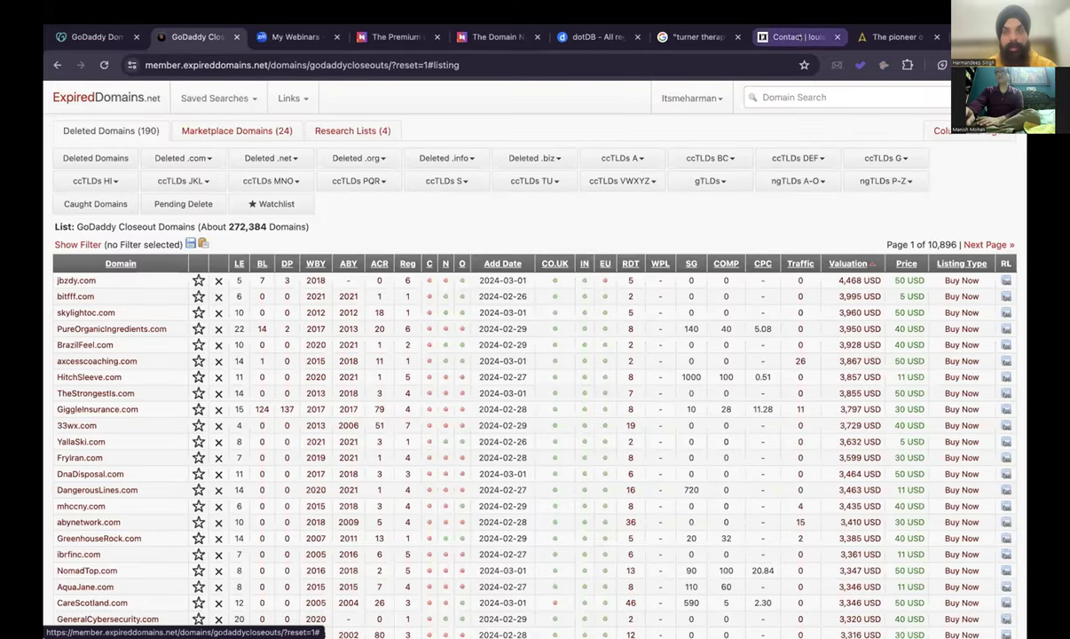
# Close the therapist's contact page and select the mercator.net address.
pyautogui.click(785, 37)
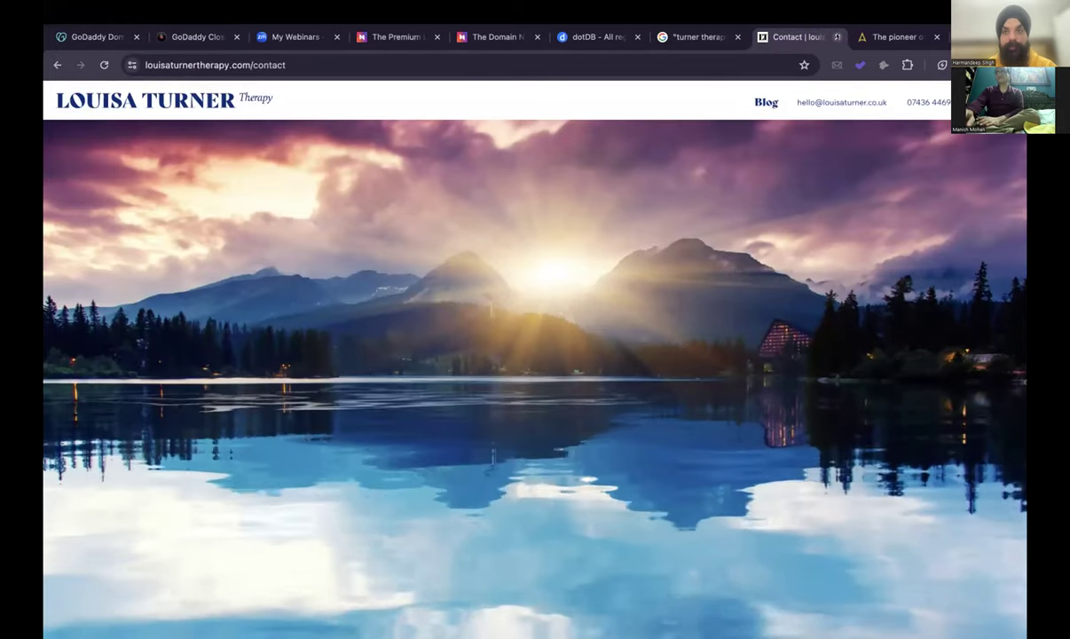
pyautogui.click(837, 36)
pyautogui.click(434, 65)
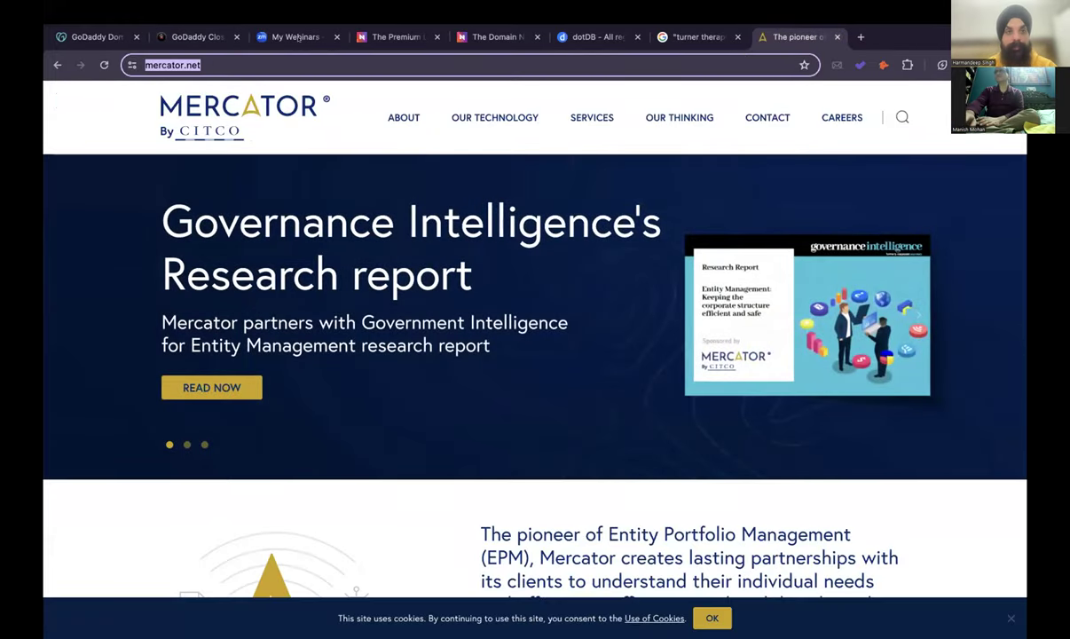
# Check the ExpiredDomains.net list of GoDaddy closeout domains and return to the GoDaddy auctions page.
pyautogui.click(295, 36)
pyautogui.click(197, 36)
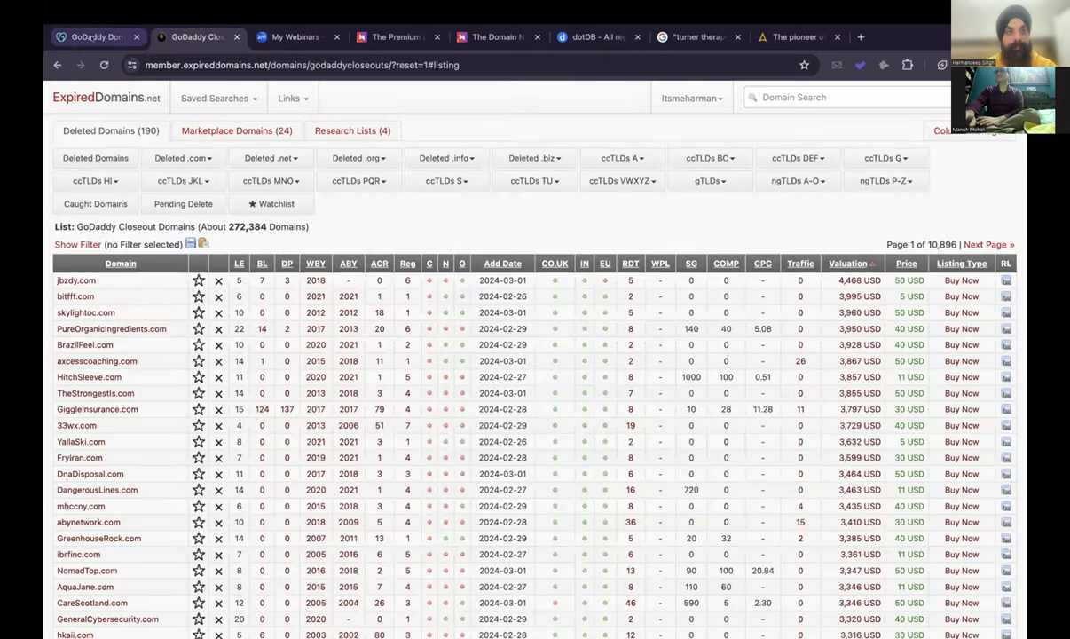
pyautogui.click(96, 36)
pyautogui.click(197, 37)
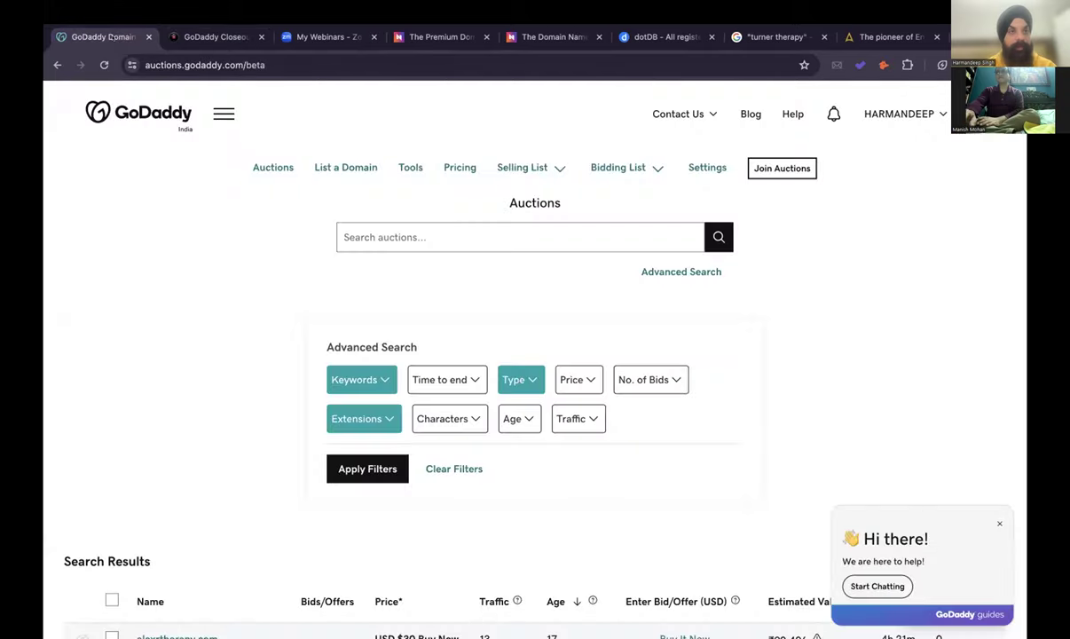
pyautogui.click(111, 36)
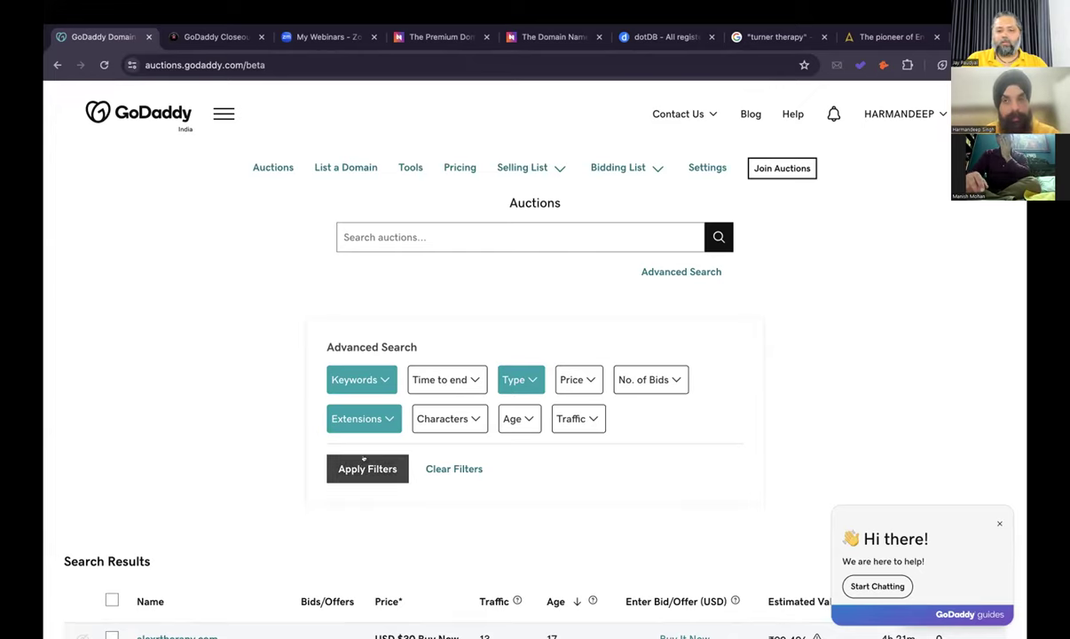
# Examine the Keywords filter options on GoDaddy Auctions, close them, and skim the listed therapy domains.
pyautogui.click(384, 379)
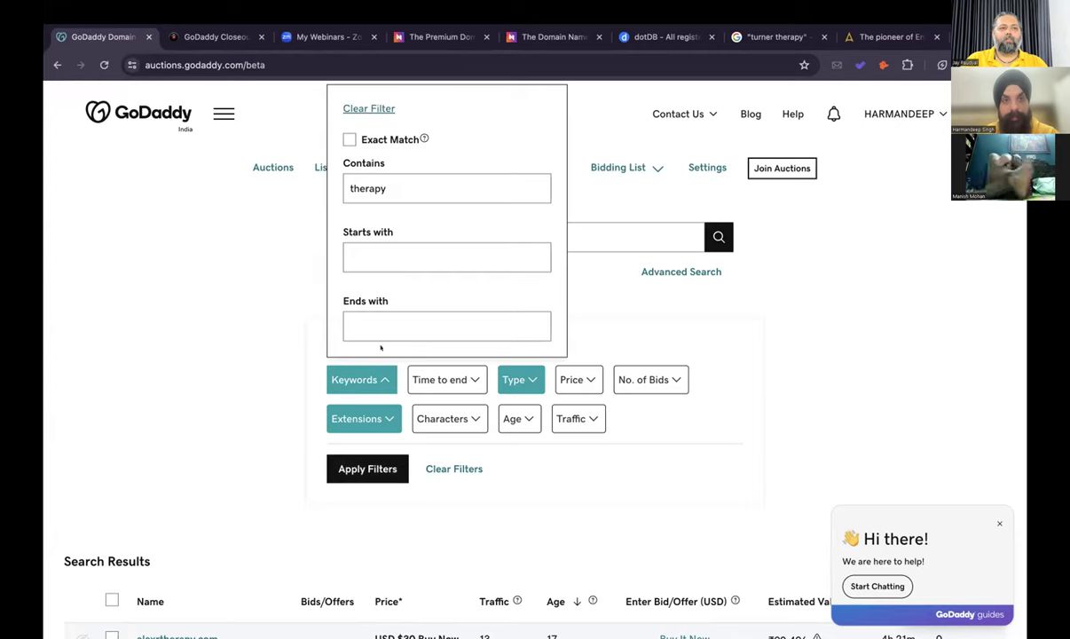
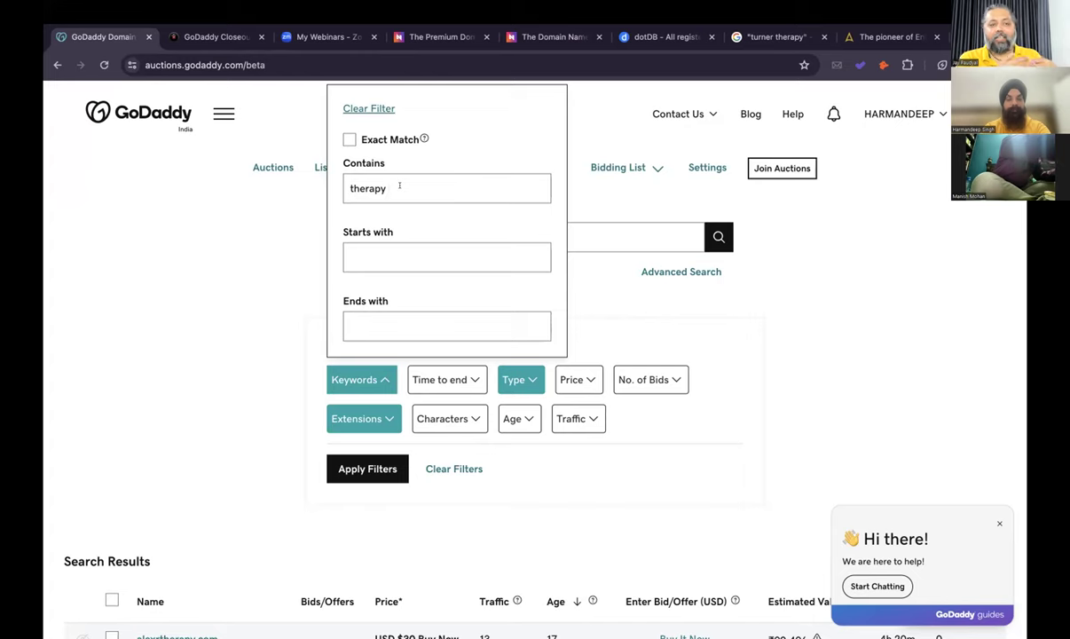
pyautogui.click(244, 268)
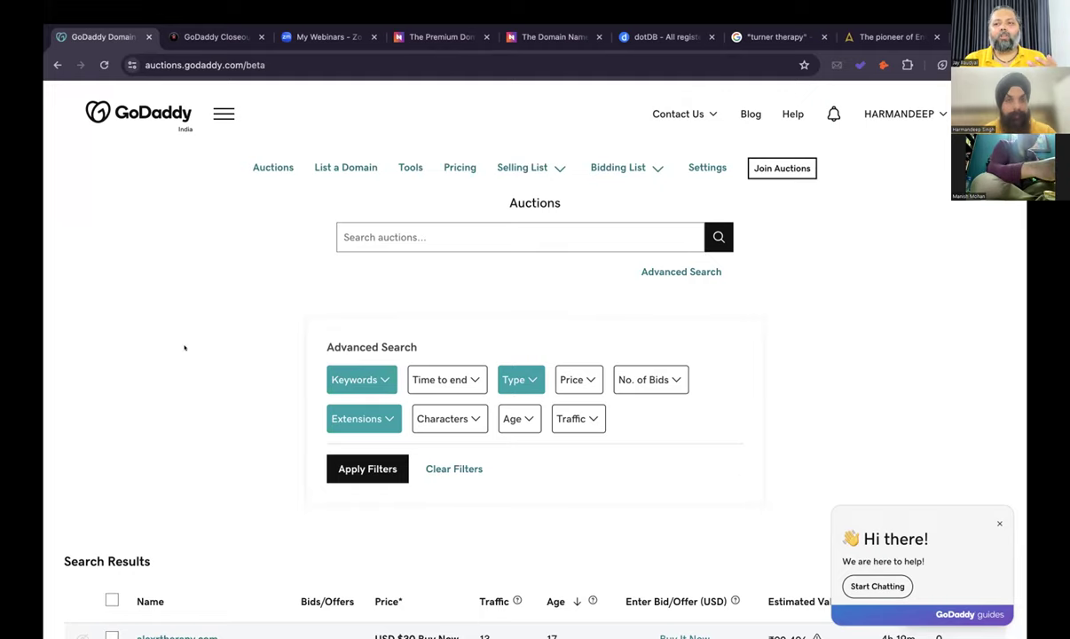
pyautogui.scroll(-5, 184, 347)
pyautogui.scroll(-5, 185, 347)
pyautogui.scroll(6, 185, 348)
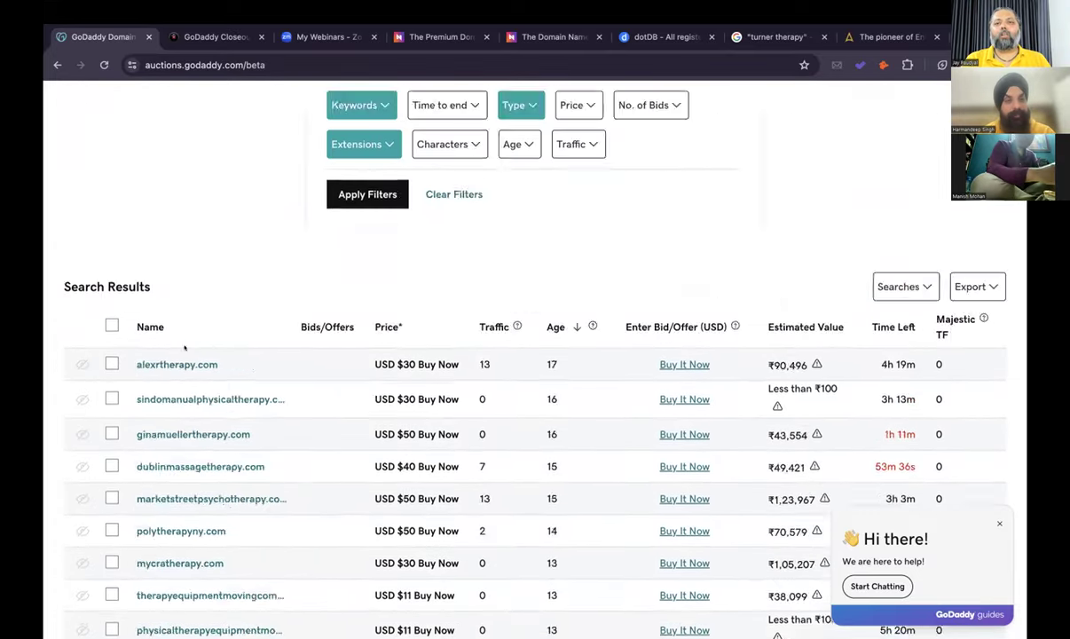
# Set the Keywords filter's Contains value to "counselling" and run the auction search.
pyautogui.scroll(3, 185, 347)
pyautogui.click(358, 377)
pyautogui.doubleClick(402, 186)
pyautogui.write('counselling')
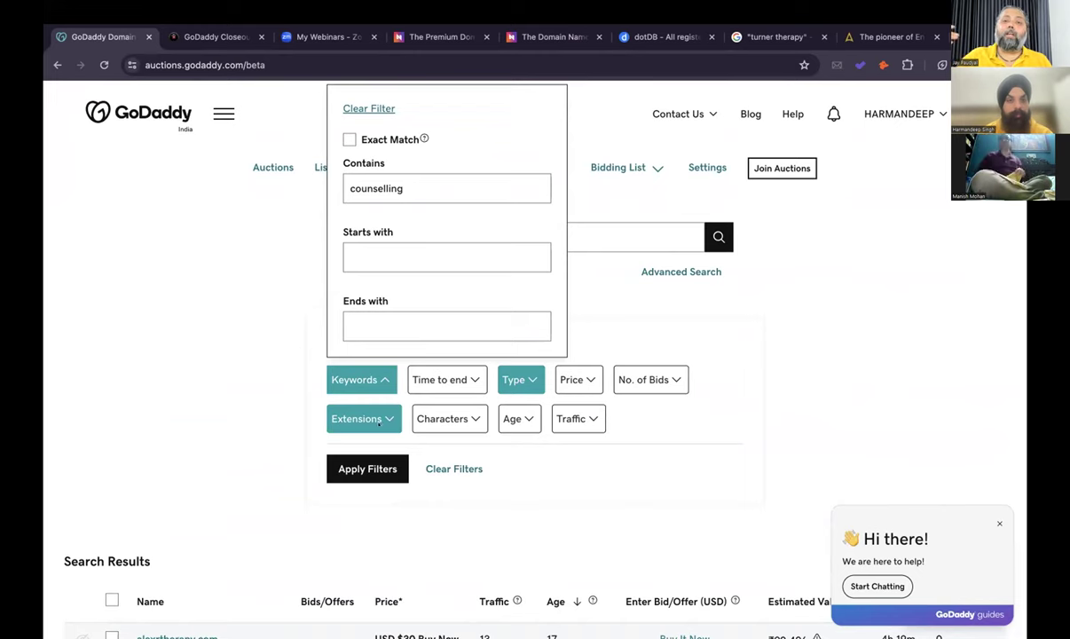
pyautogui.press('Return')
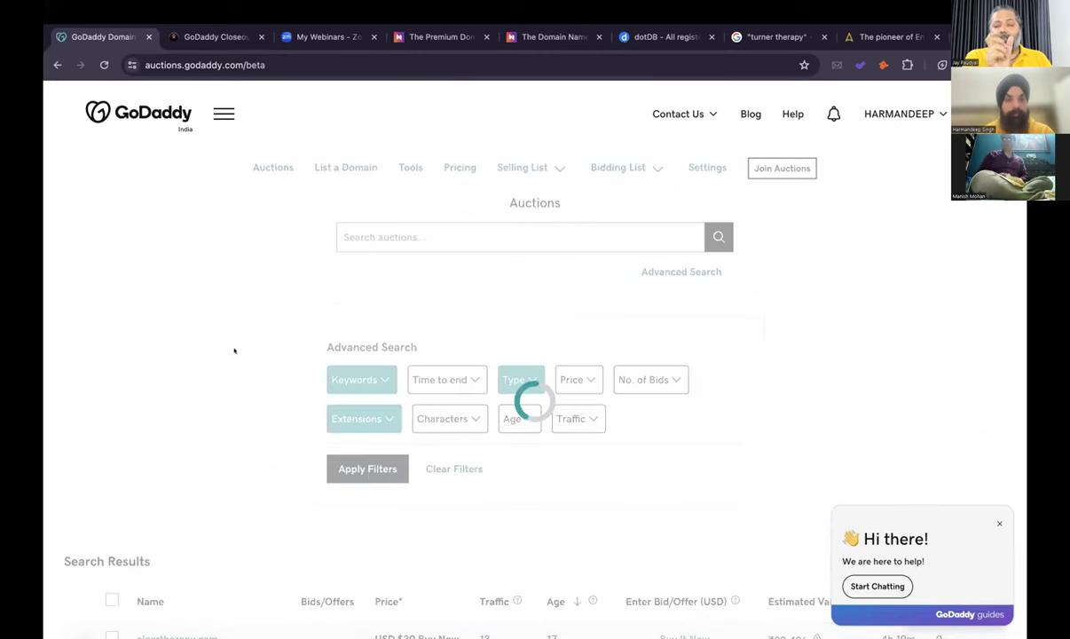
# Look through the counselling domain results and open the auction details of waypointcounselling.com.
pyautogui.scroll(-4, 235, 350)
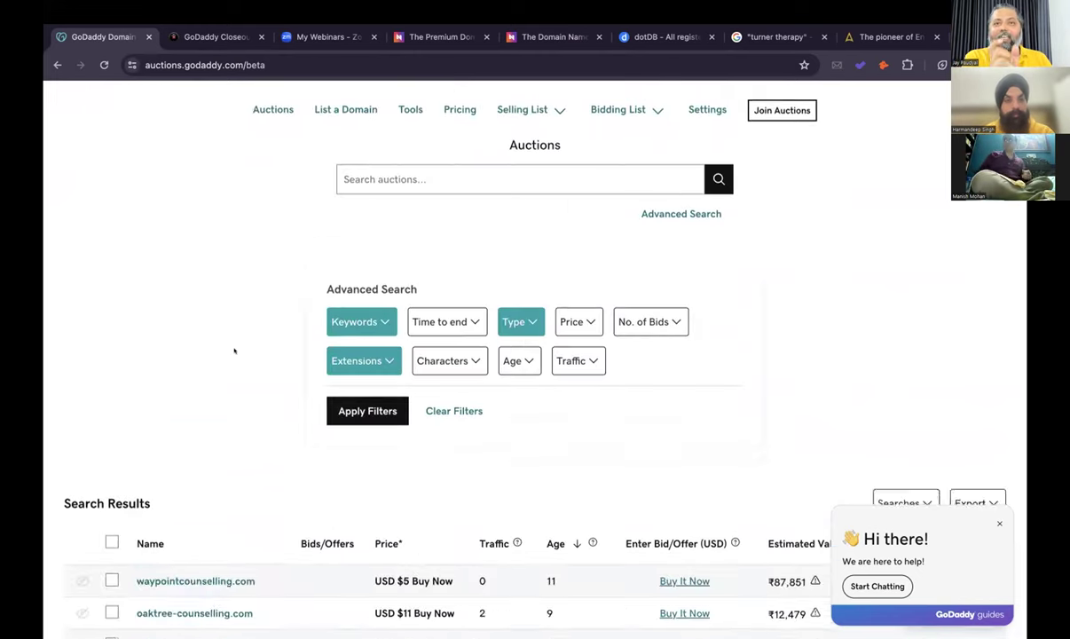
pyautogui.scroll(-2, 229, 351)
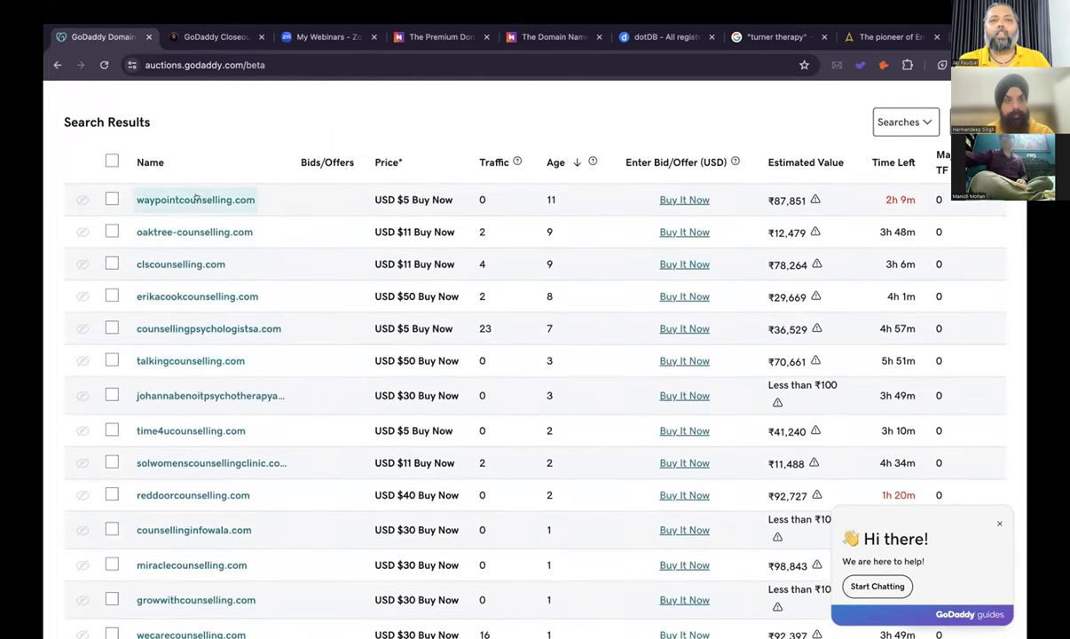
pyautogui.rightClick(194, 199)
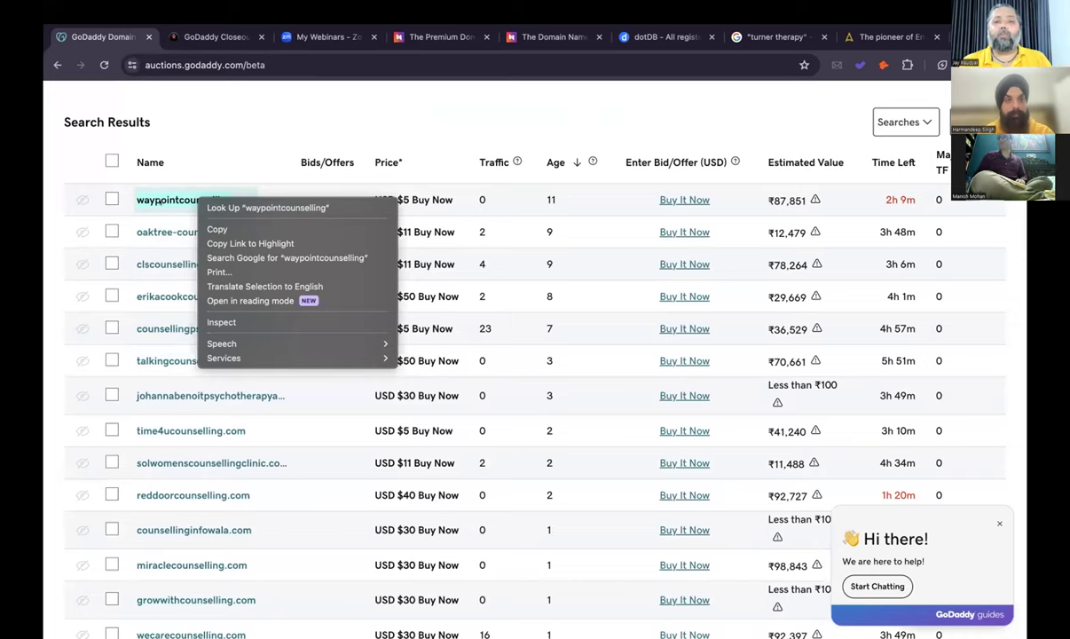
pyautogui.click(508, 131)
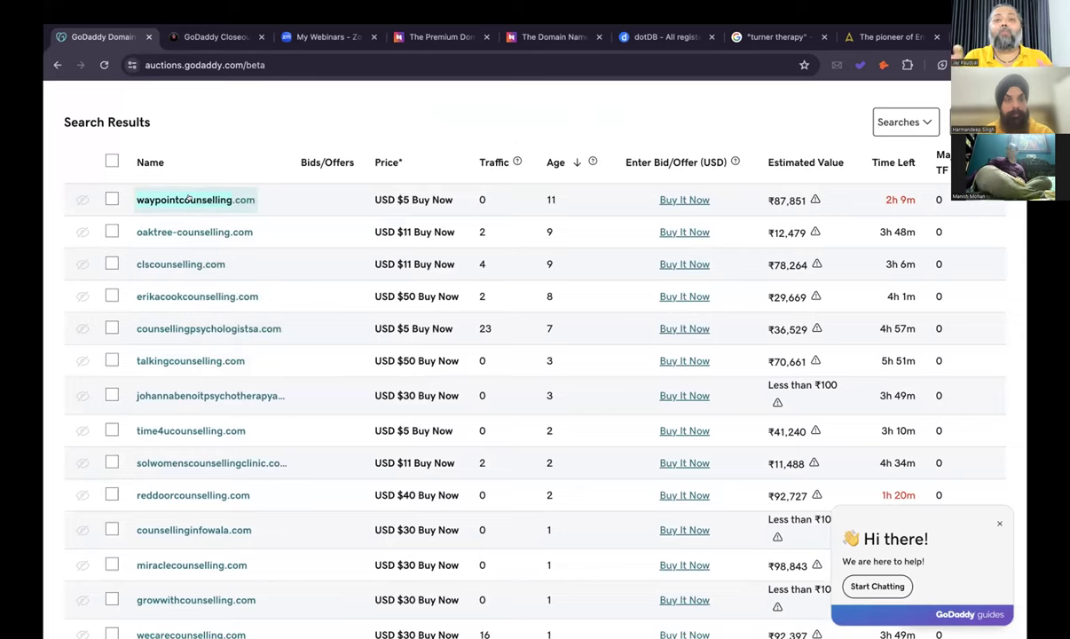
pyautogui.doubleClick(157, 199)
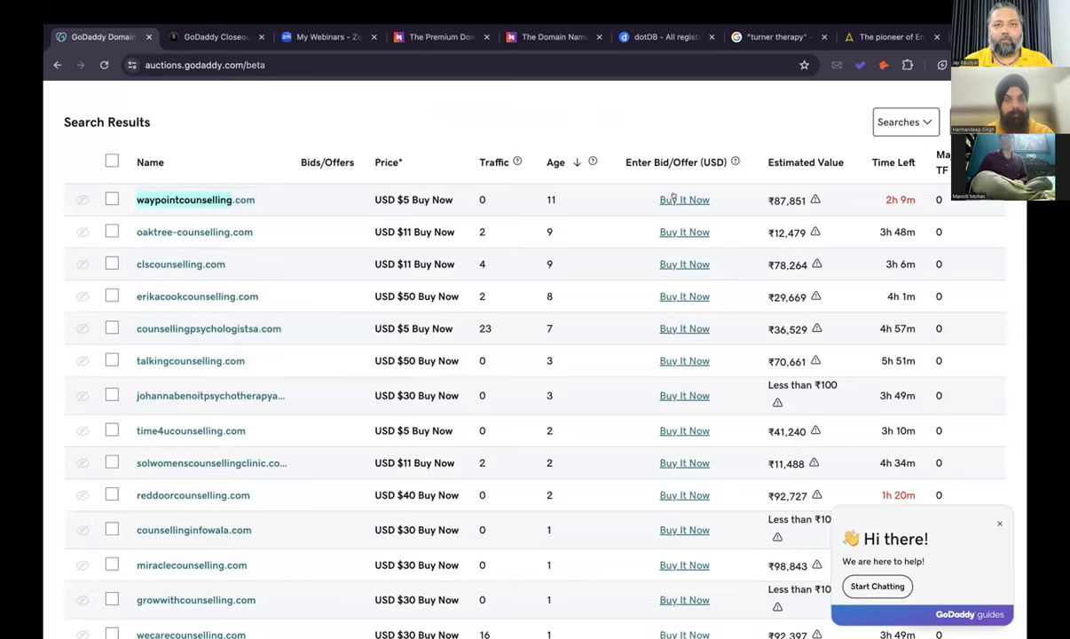
pyautogui.rightClick(206, 197)
pyautogui.click(182, 200)
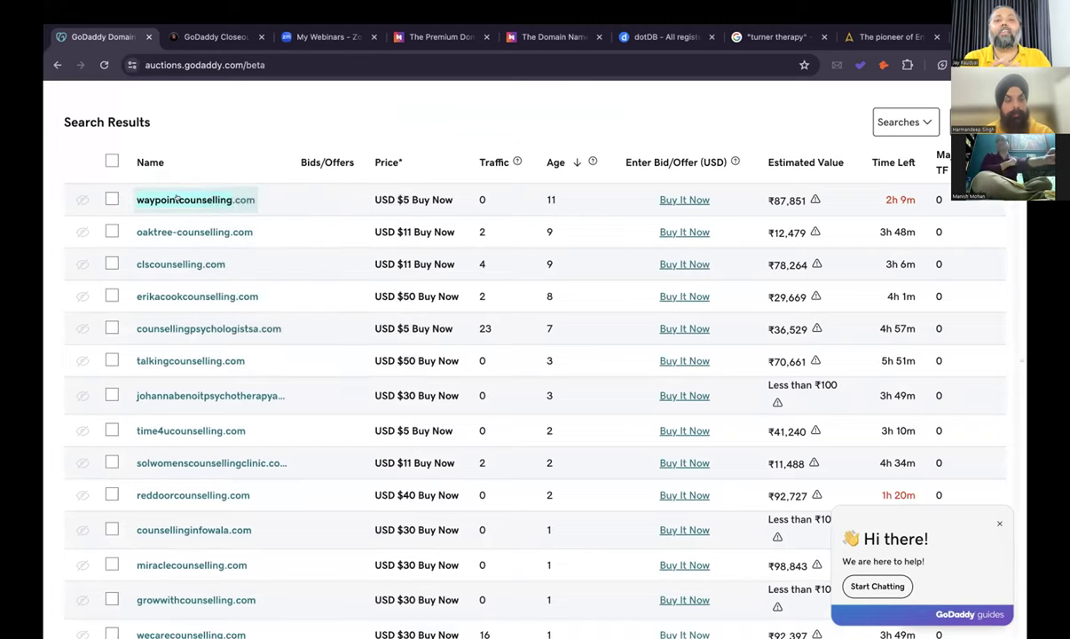
pyautogui.click(327, 206)
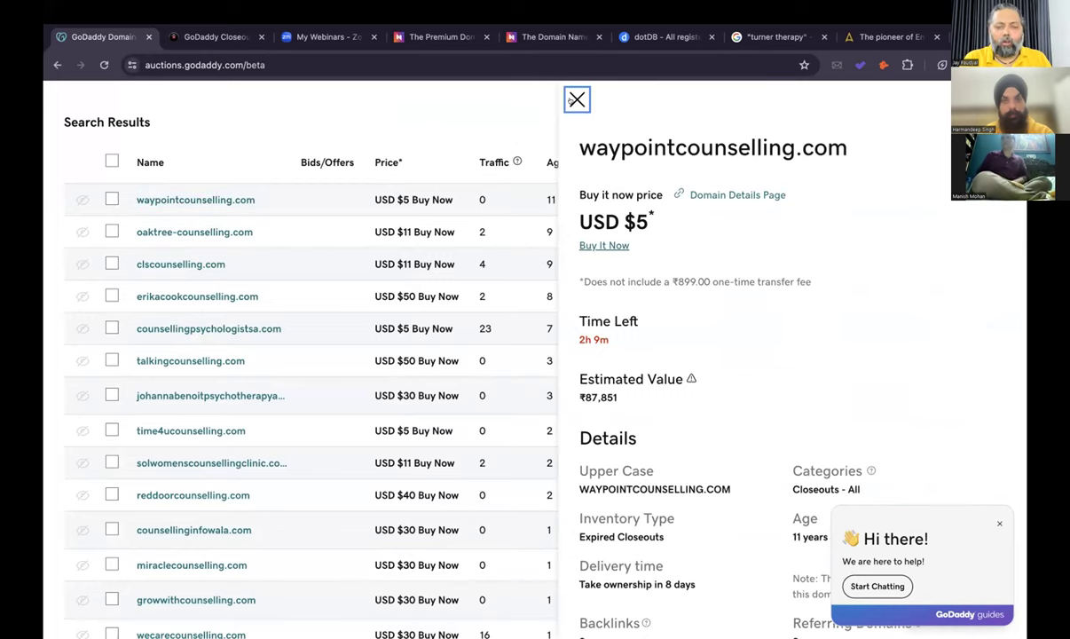
# Close the auction details and copy the domain name waypointcounselling.com from the search results.
pyautogui.click(577, 100)
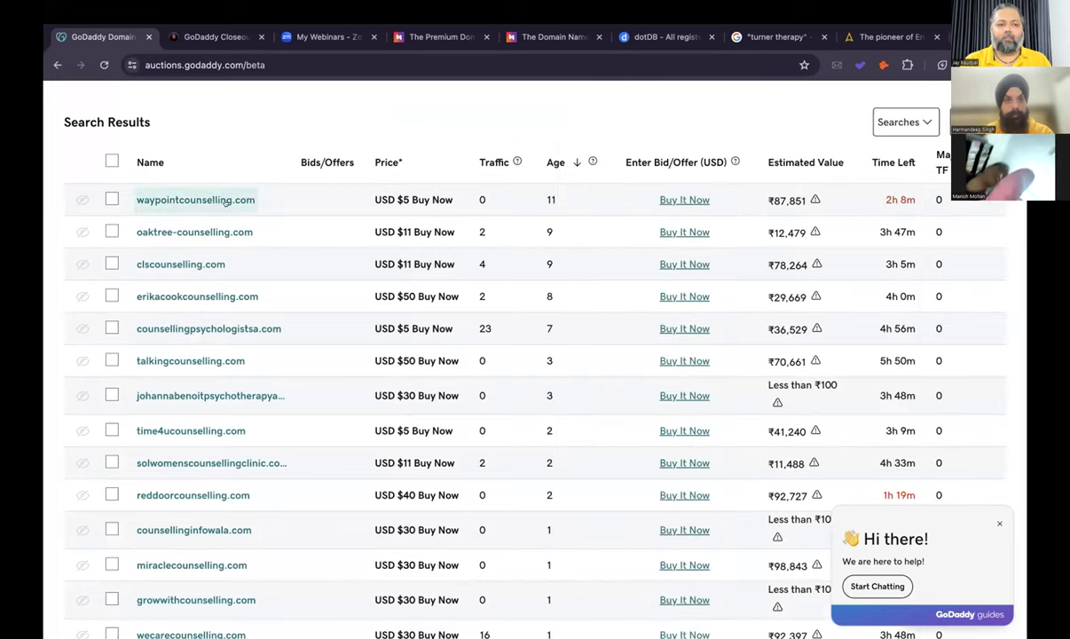
pyautogui.moveTo(256, 202); pyautogui.dragTo(133, 203)
pyautogui.hotkey('ctrl', 'c')
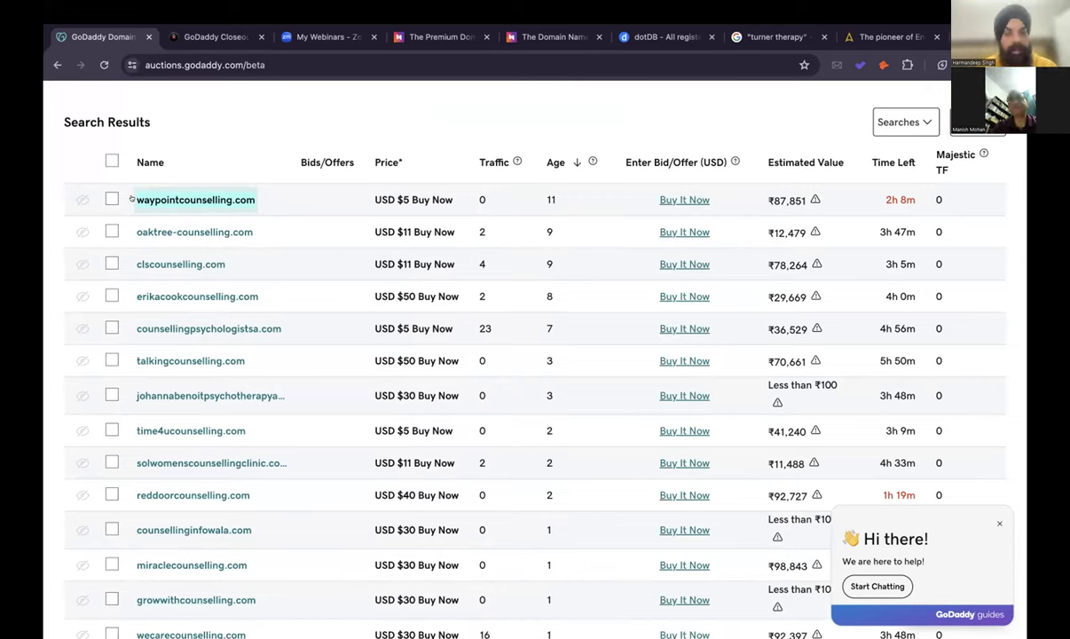
pyautogui.scroll(2, 317, 116)
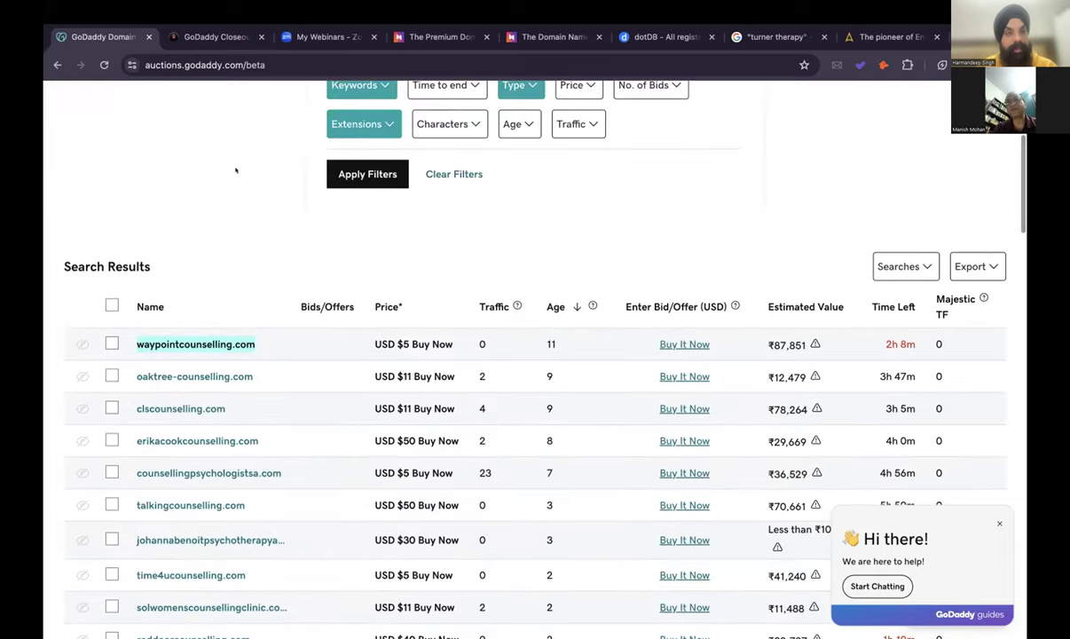
pyautogui.scroll(-2, 235, 171)
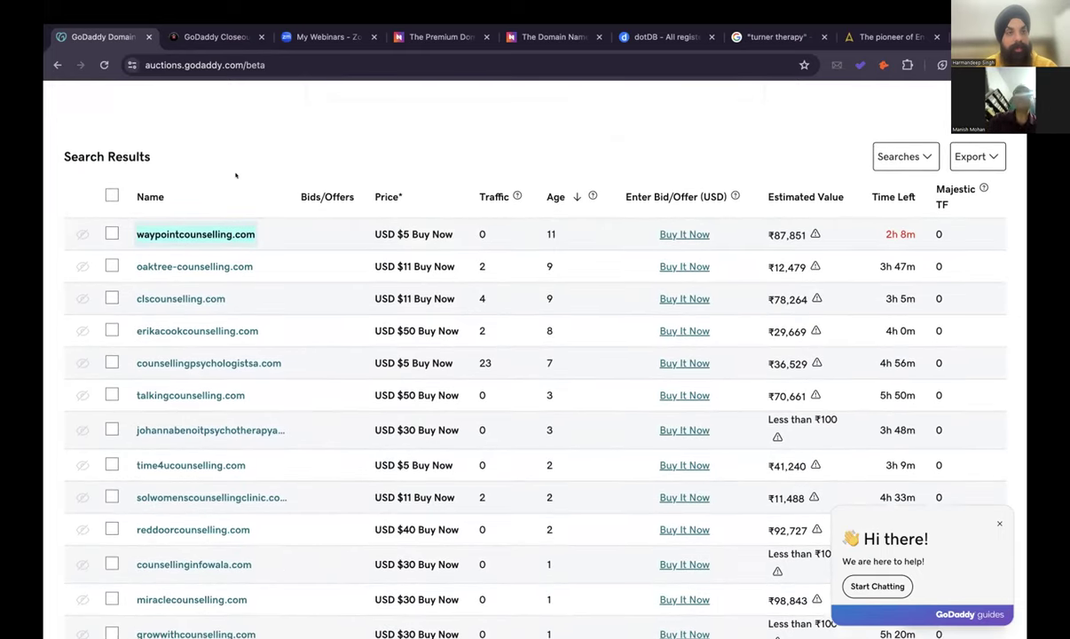
# Search dotDB for registered domains containing "waypointcounselling" in any position and check the listed extensions.
pyautogui.hotkey('ctrl', '6')
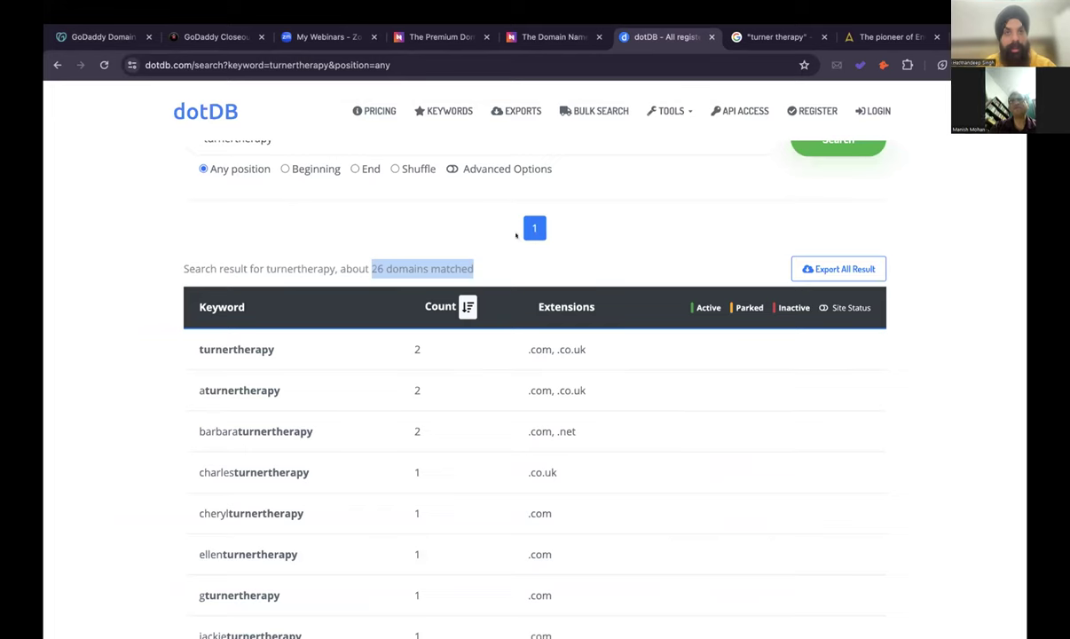
pyautogui.scroll(2, 516, 235)
pyautogui.doubleClick(257, 217)
pyautogui.hotkey('ctrl', 'v')
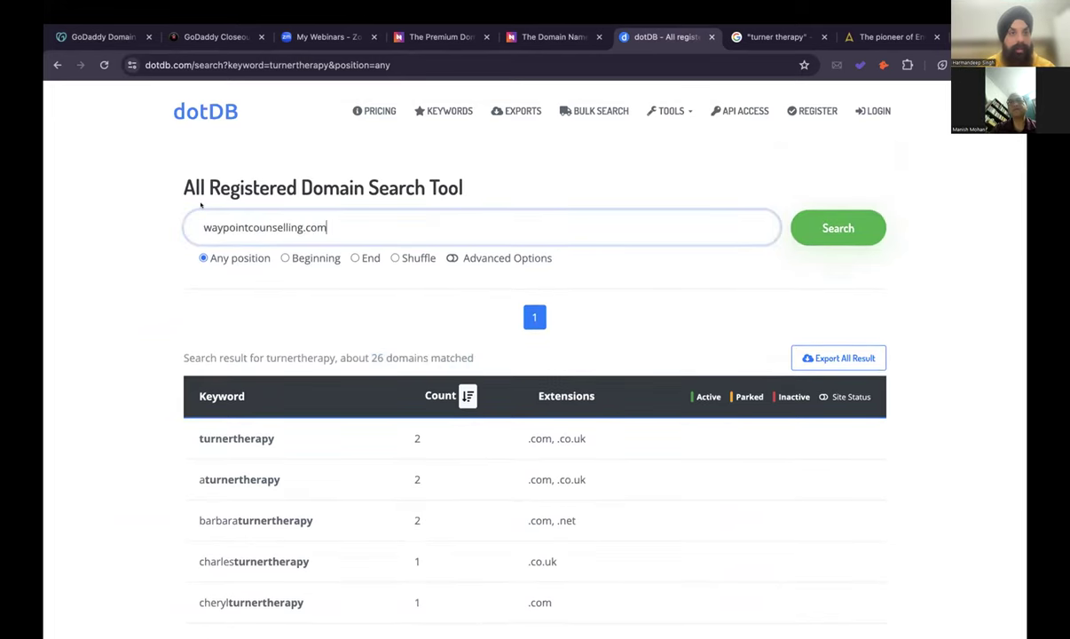
pyautogui.press('BackSpace')
pyautogui.press('BackSpace')
pyautogui.press('BackSpace')
pyautogui.press('BackSpace')
pyautogui.press('Return')
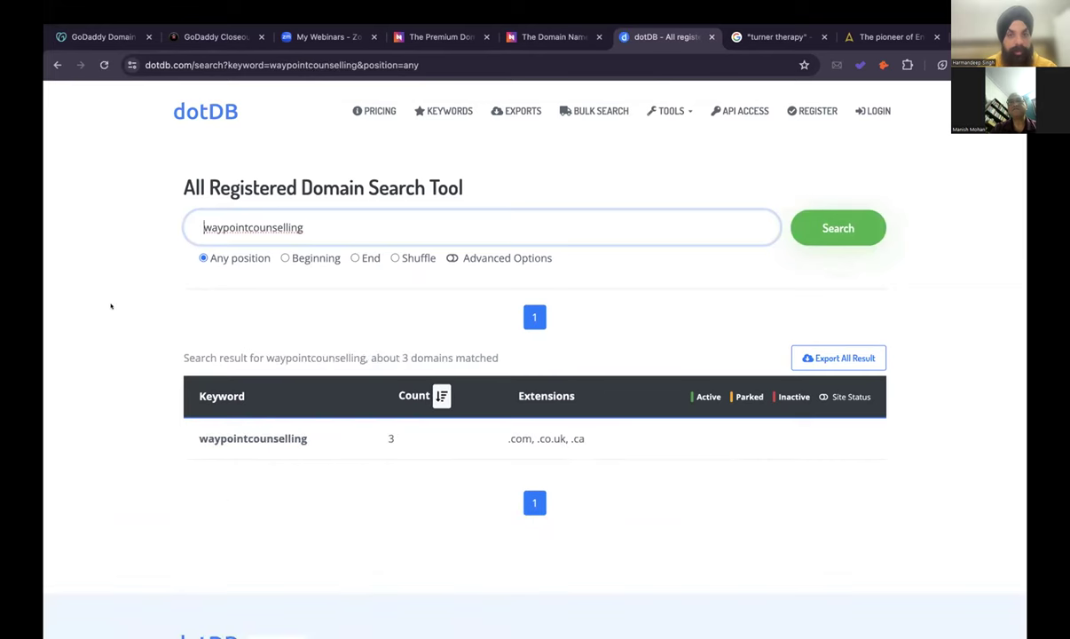
pyautogui.scroll(-3, 108, 304)
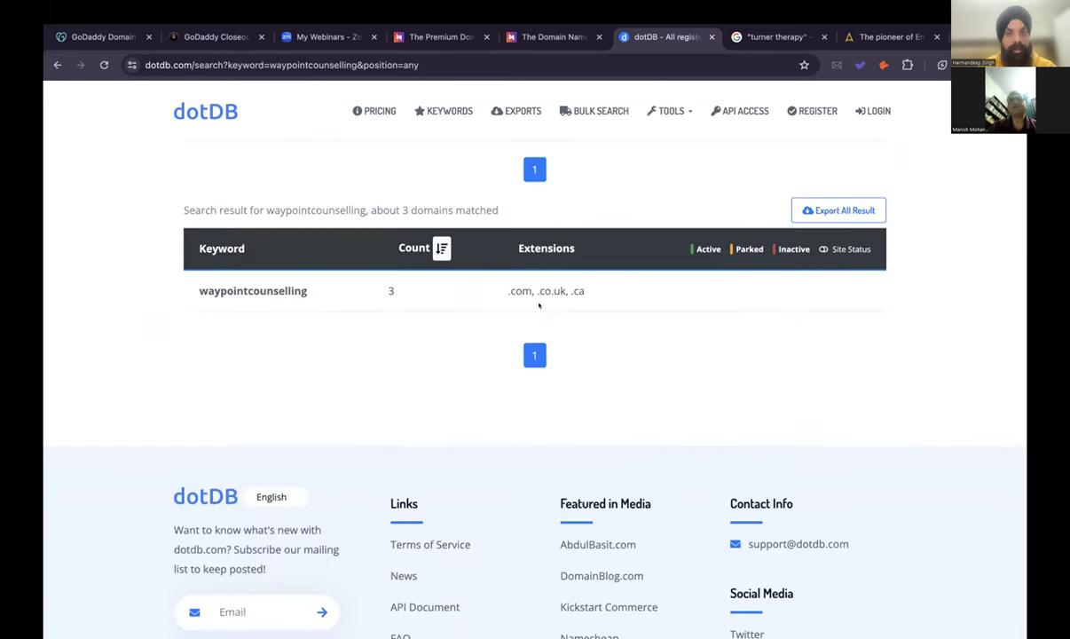
pyautogui.moveTo(565, 290)
pyautogui.mouseDown()
pyautogui.moveTo(535, 291)
pyautogui.moveTo(570, 290)
pyautogui.mouseUp()
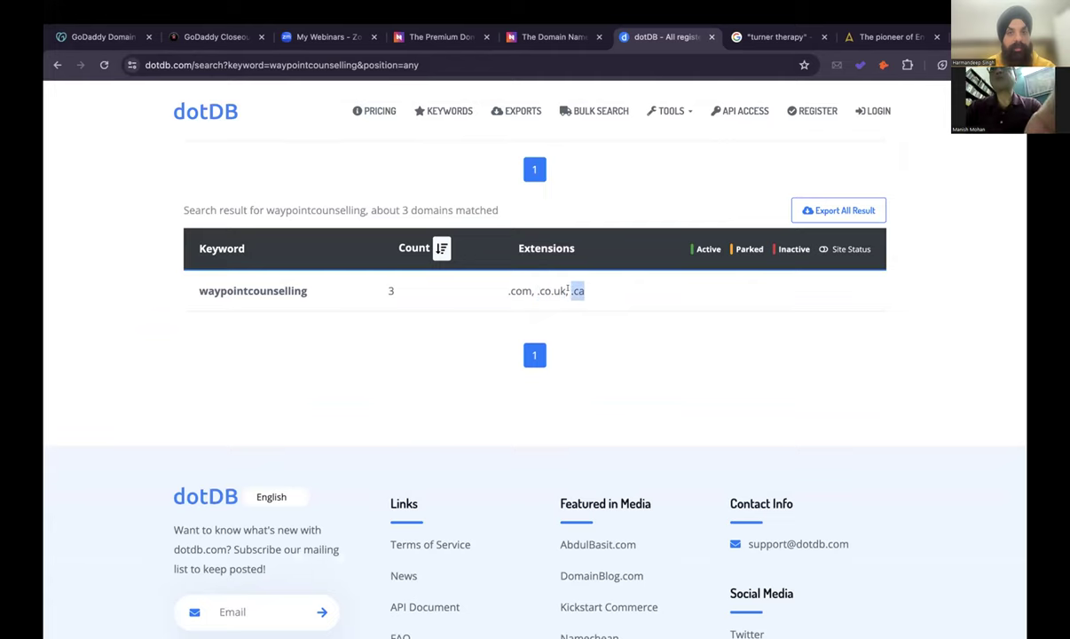
# Open waypointcounselling.co.uk in a new tab.
pyautogui.hotkey('ctrl', 't')
pyautogui.write('waypointcounselling.com')
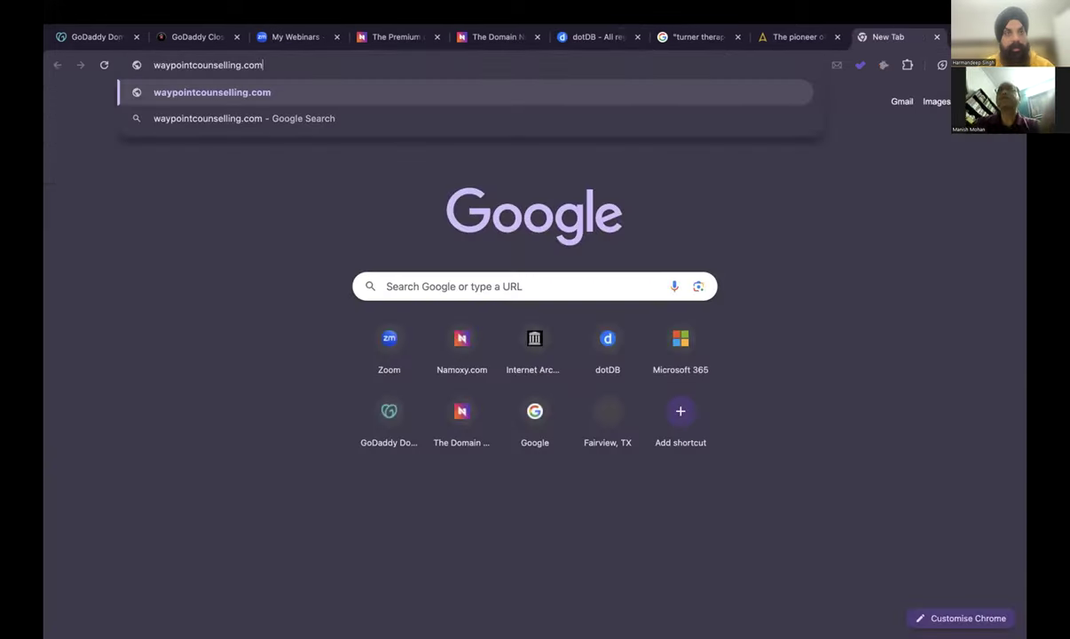
pyautogui.press('BackSpace')
pyautogui.write('.uk')
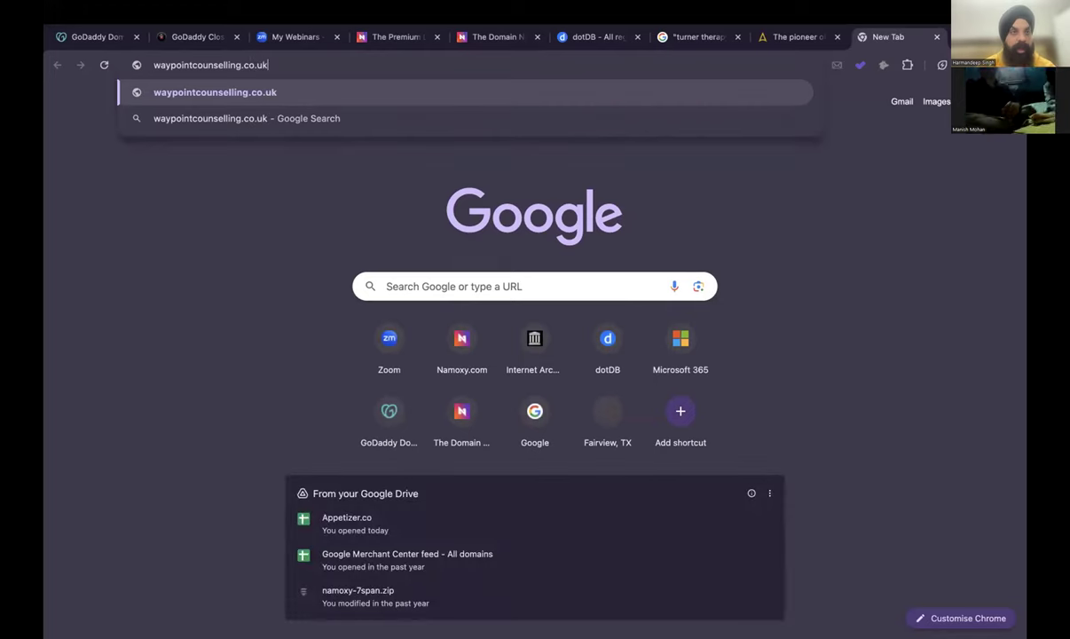
pyautogui.press('Return')
# Open waypointcounselling.ca in another new tab.
pyautogui.hotkey('ctrl', 't')
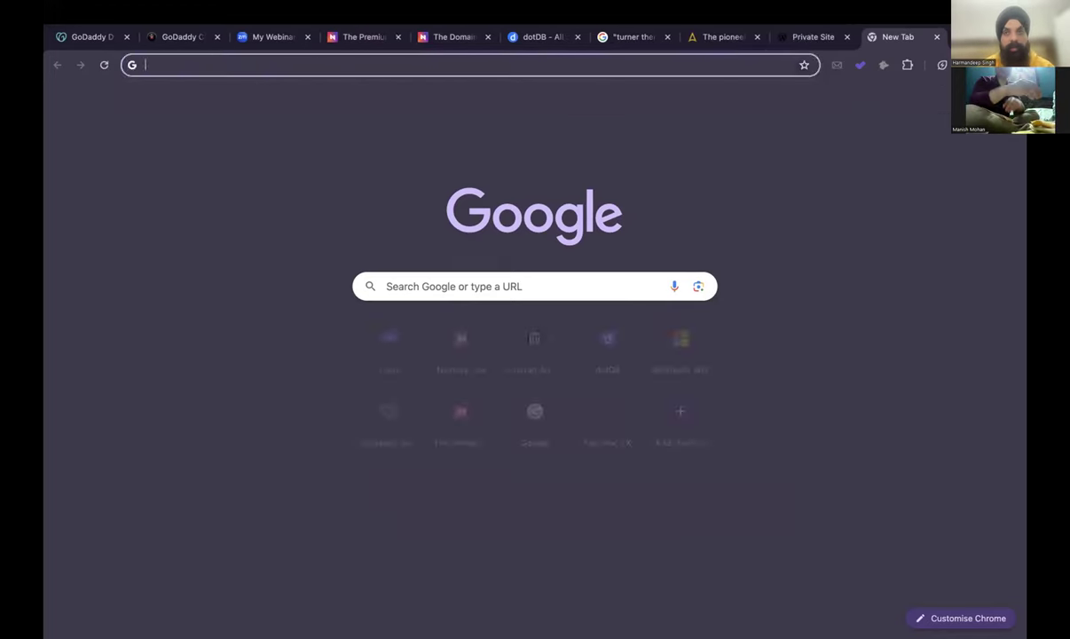
pyautogui.write('waypointcounselling.com')
pyautogui.press('BackSpace')
pyautogui.press('BackSpace')
pyautogui.write('a')
pyautogui.press('Return')
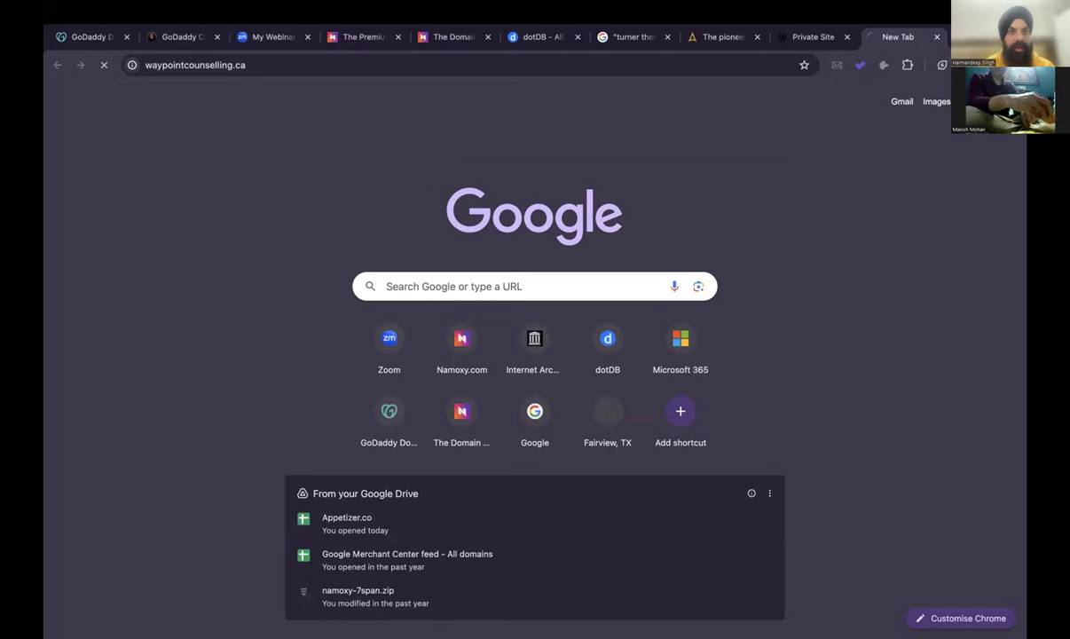
# Check and close the waypointcounselling.co.uk page, then look through the waypointcounselling.ca homepage.
pyautogui.click(808, 36)
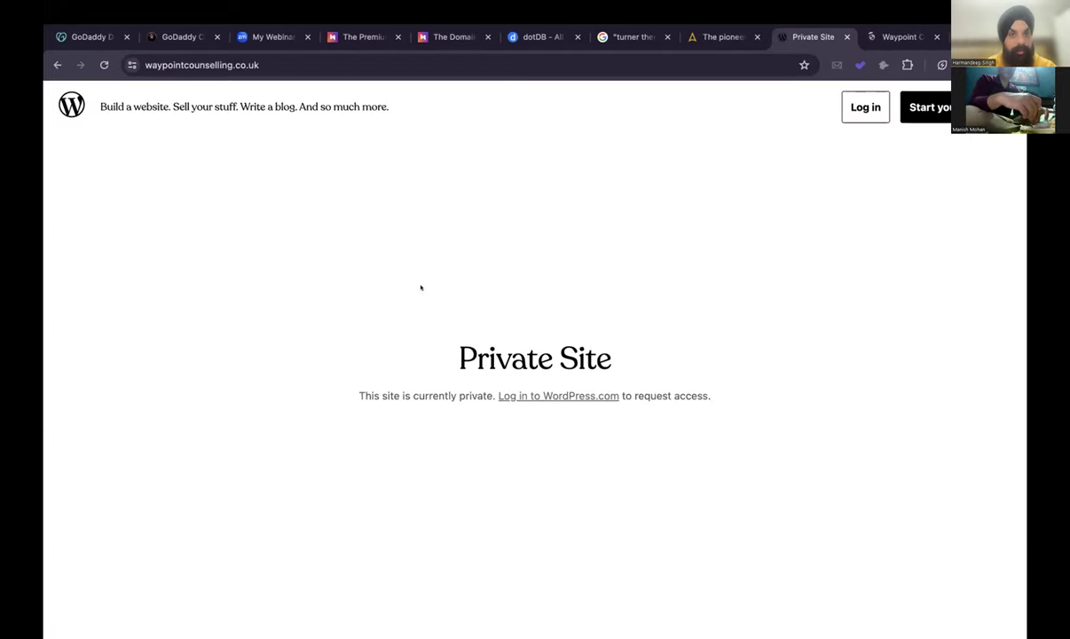
pyautogui.click(846, 36)
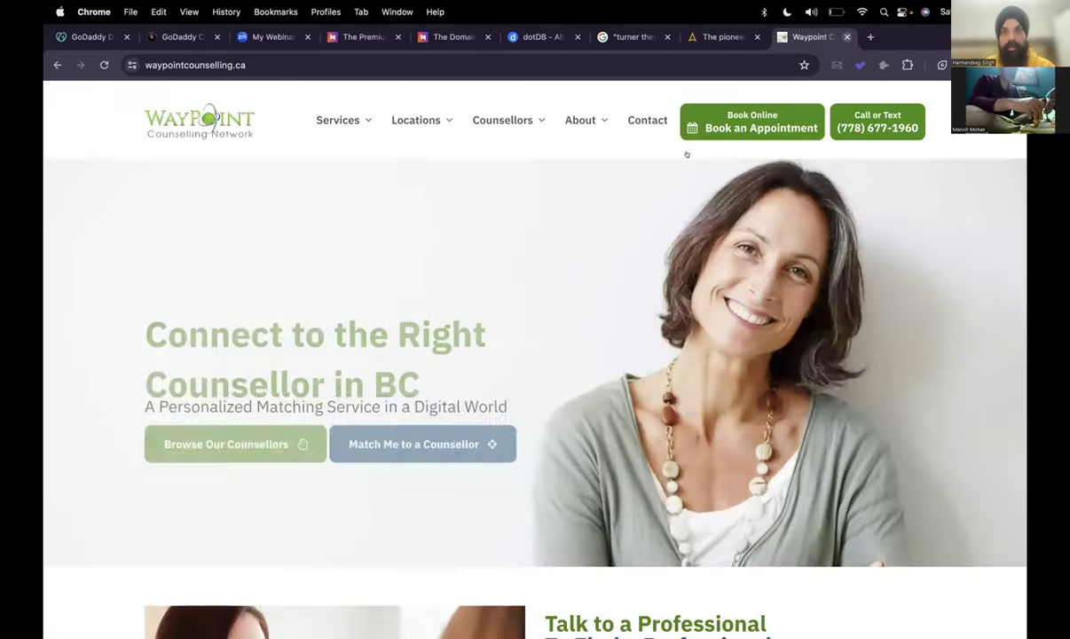
pyautogui.scroll(-9, 506, 319)
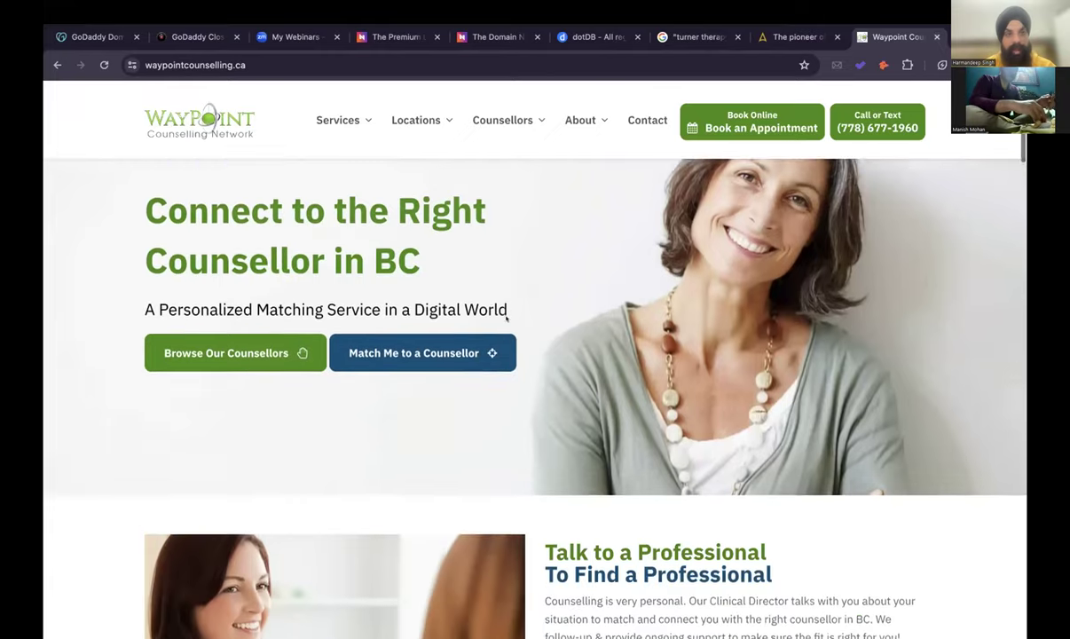
pyautogui.scroll(-4, 505, 318)
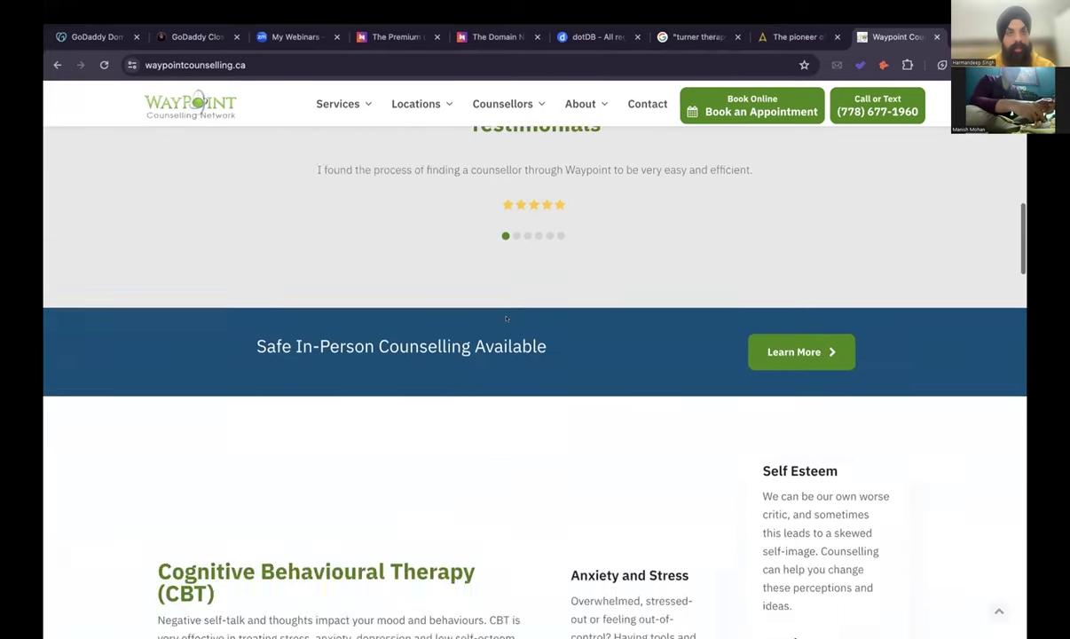
pyautogui.scroll(12, 506, 318)
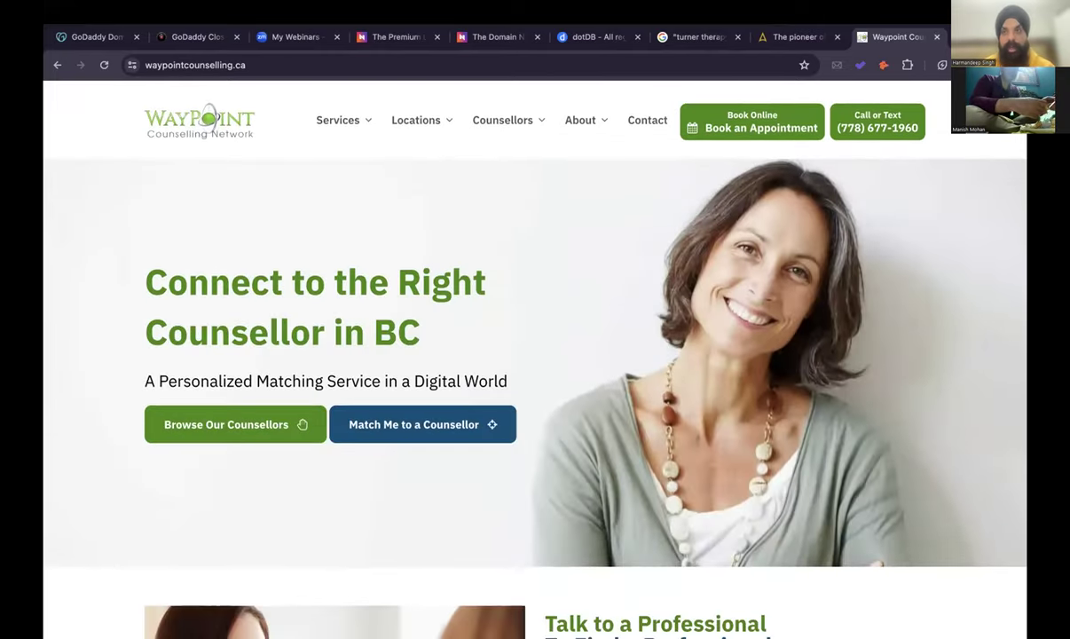
# Search Google for the exact phrase "waypointcounselling" in place of the turner therapy query.
pyautogui.click(679, 37)
pyautogui.moveTo(231, 98); pyautogui.dragTo(164, 98)
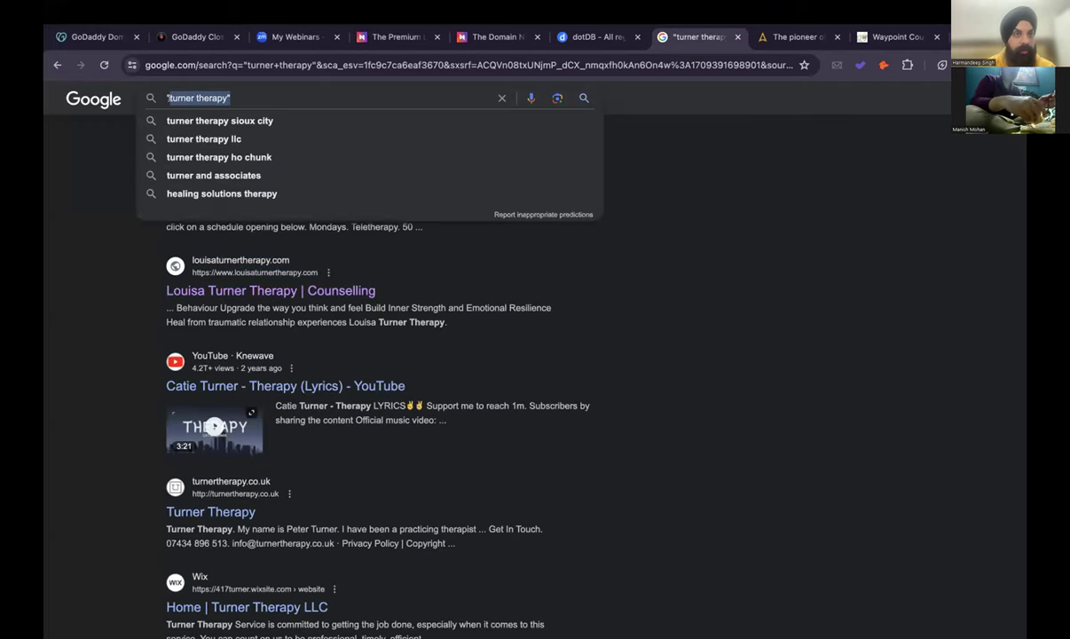
pyautogui.write('waypointcounselling.com')
pyautogui.press('BackSpace')
pyautogui.press('BackSpace')
pyautogui.press('BackSpace')
pyautogui.press('BackSpace')
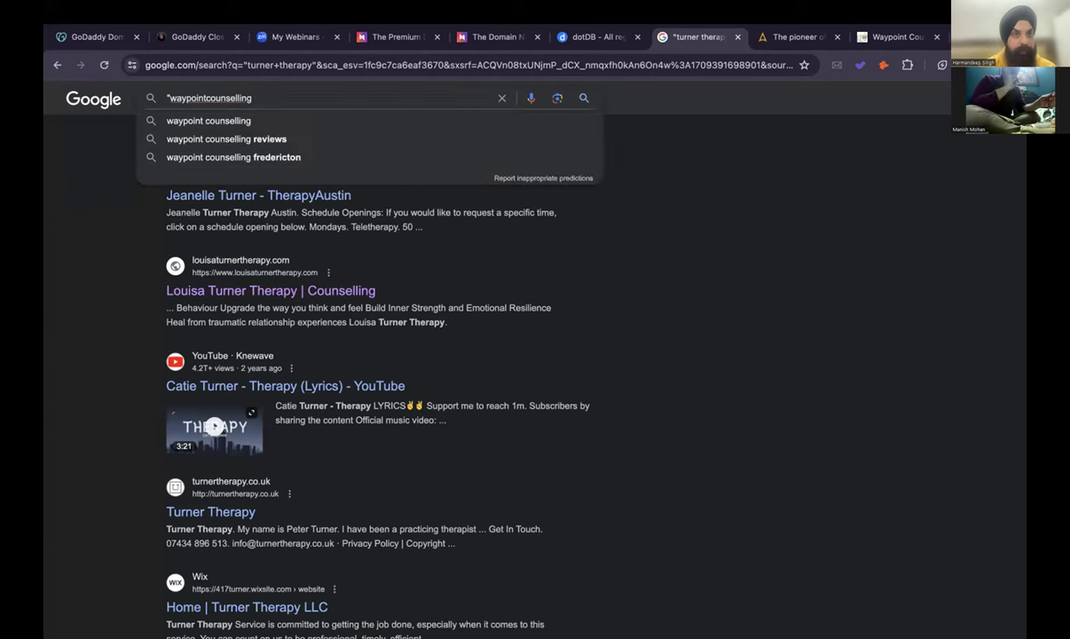
pyautogui.write('"')
pyautogui.press('Return')
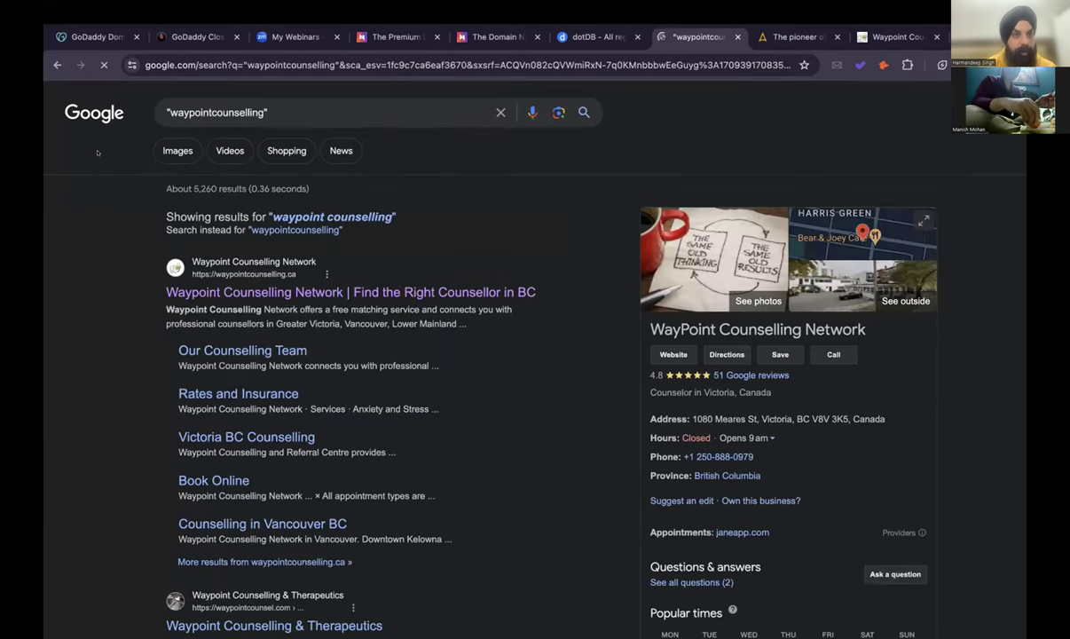
# Look through the Google results and open the Waypoint Counselling & Therapeutics site in a new tab.
pyautogui.scroll(-5, 278, 229)
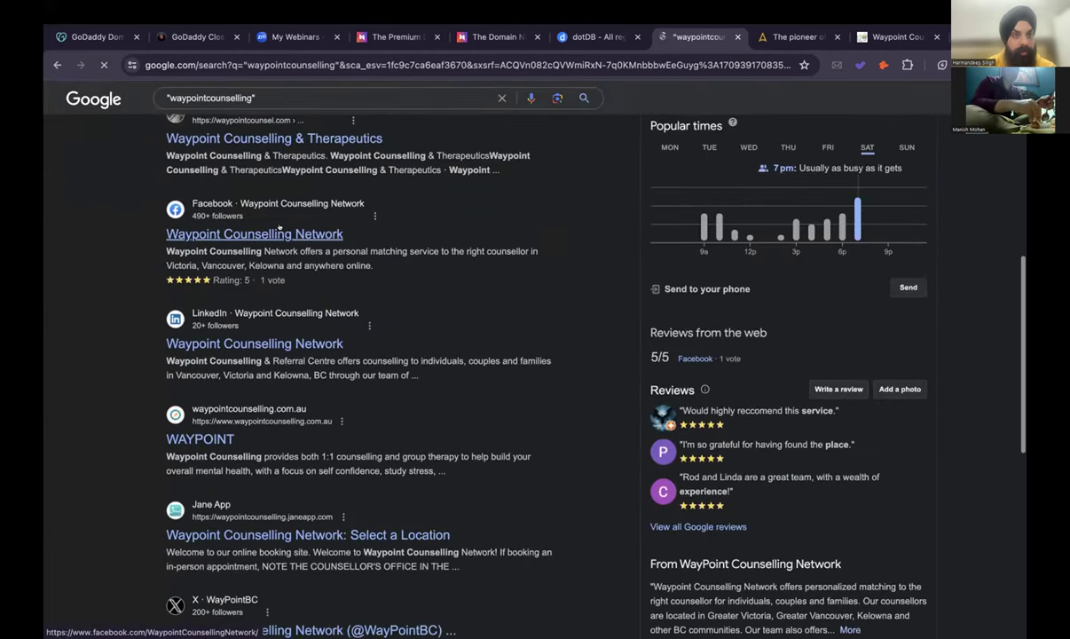
pyautogui.scroll(1, 279, 228)
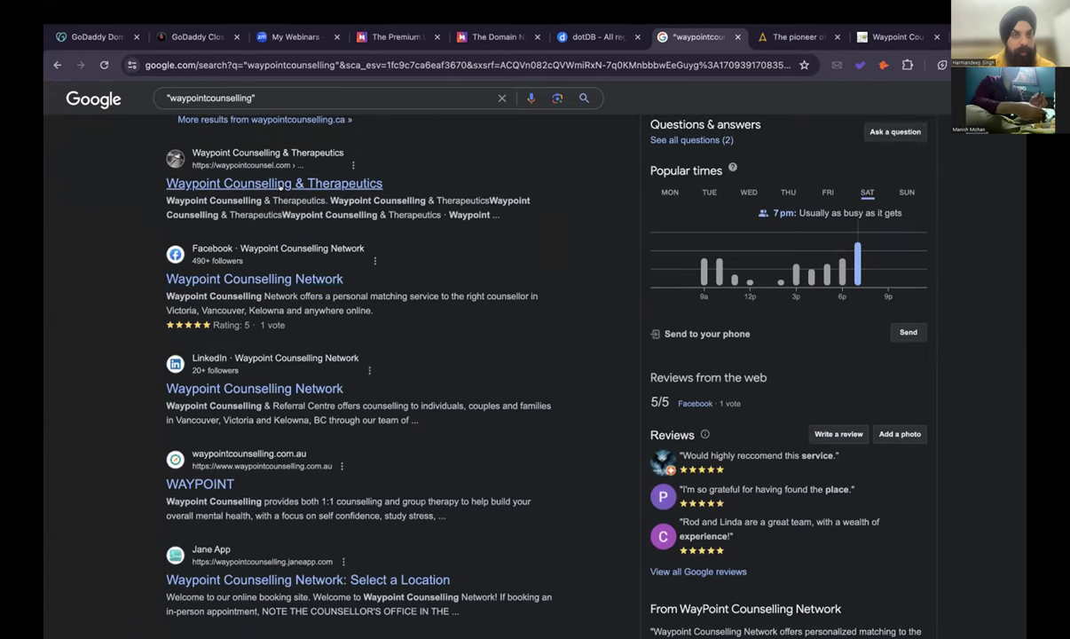
pyautogui.moveTo(381, 183); pyautogui.dragTo(171, 151)
pyautogui.rightClick(288, 184)
pyautogui.click(333, 195)
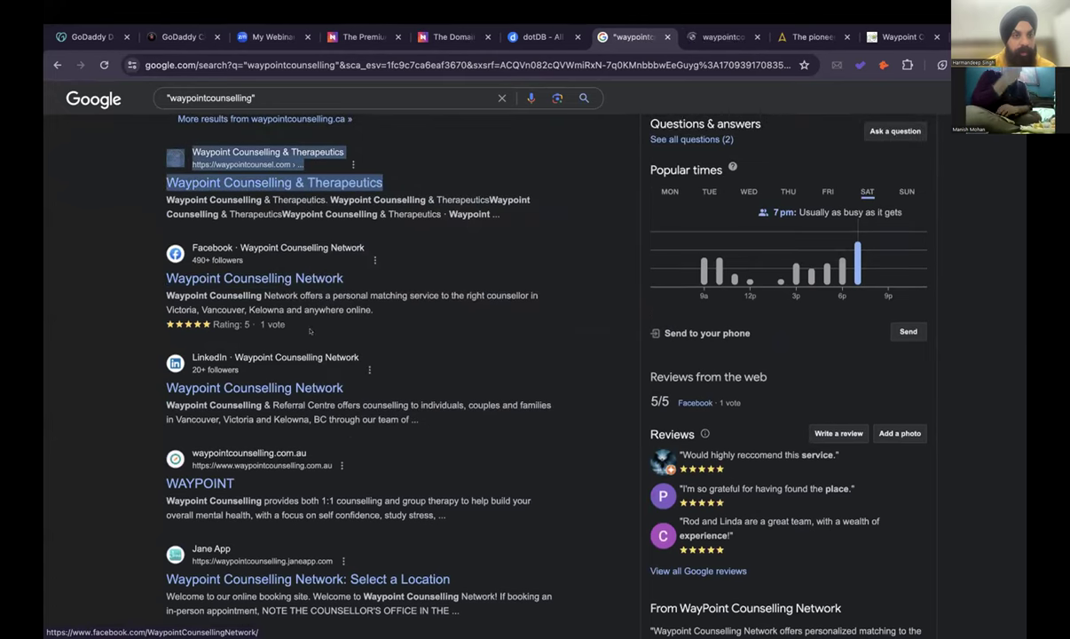
# Open the waypointcounselling.com.au result in a new tab and skim the remaining Google results for other end users.
pyautogui.scroll(-2, 311, 332)
pyautogui.moveTo(238, 273); pyautogui.dragTo(171, 236)
pyautogui.rightClick(206, 276)
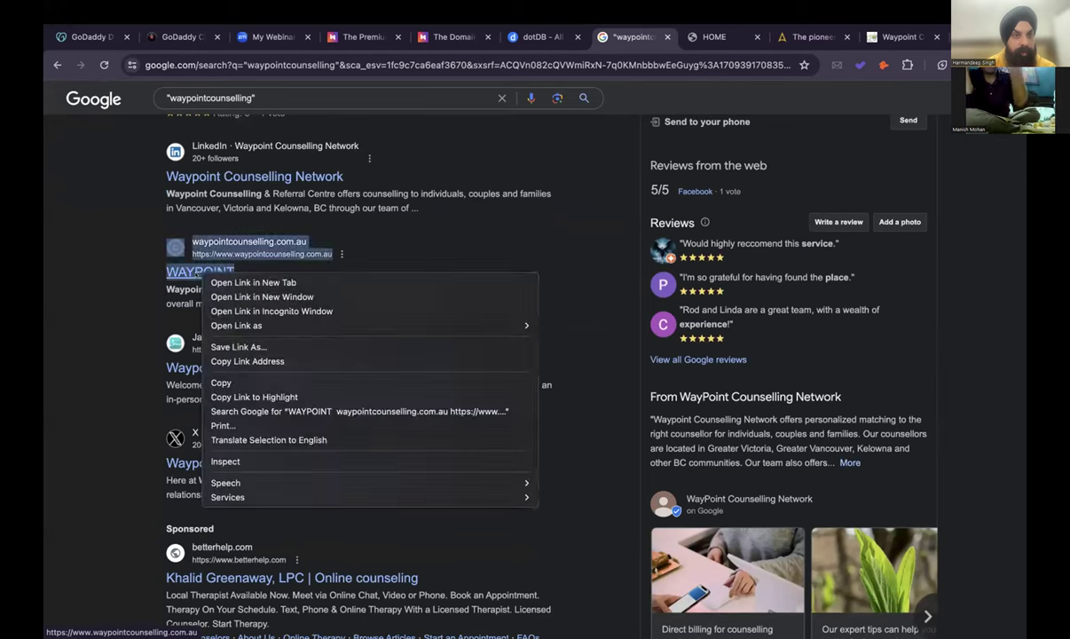
pyautogui.click(217, 281)
pyautogui.scroll(-2, 317, 325)
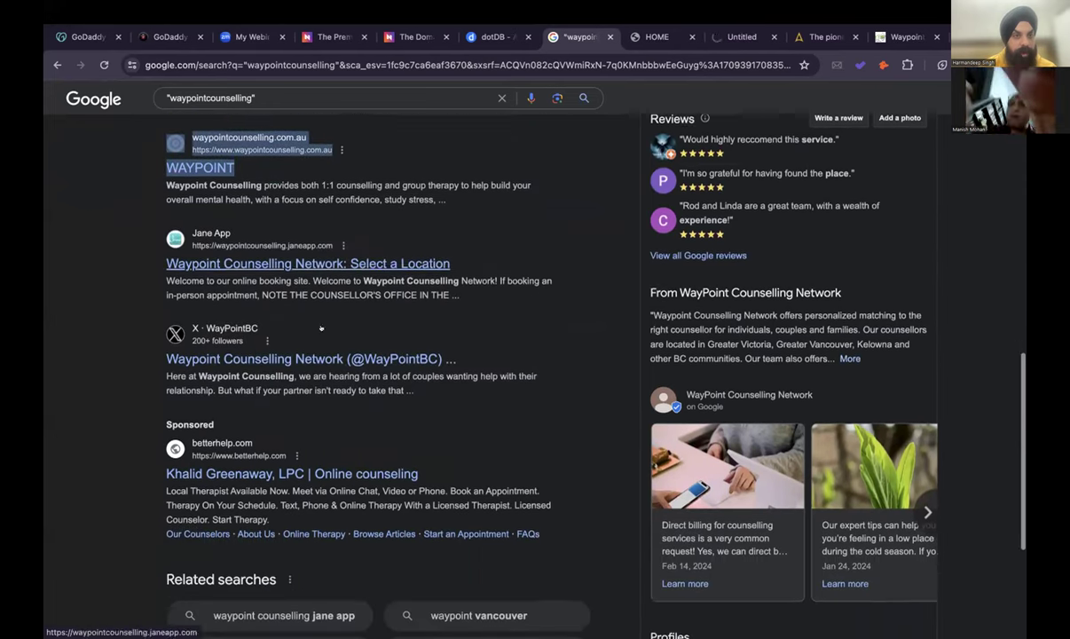
pyautogui.scroll(-5, 318, 326)
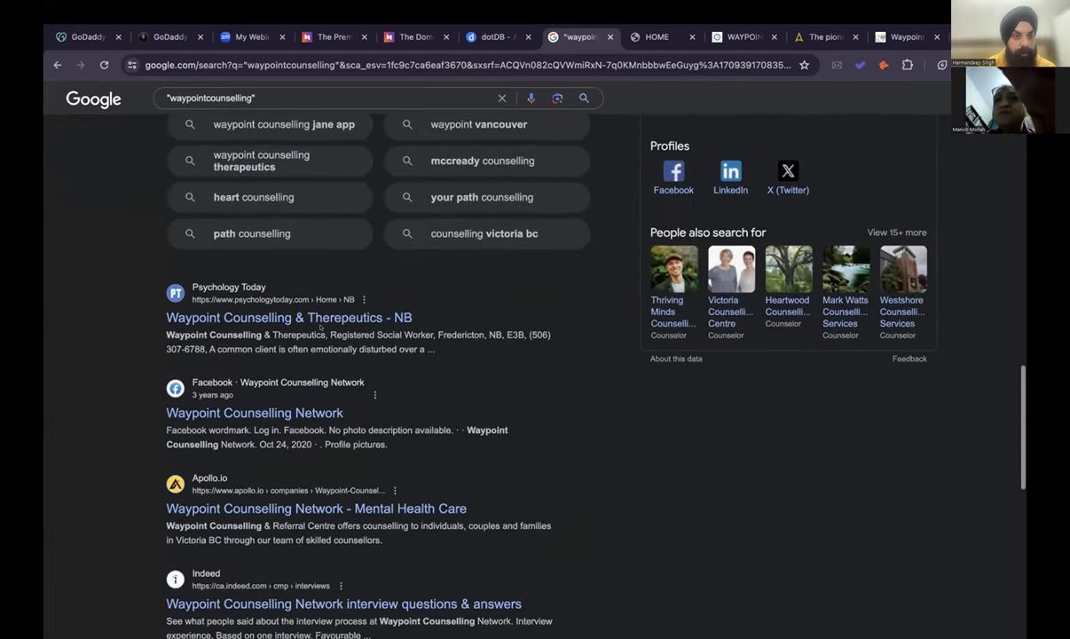
pyautogui.scroll(-2, 318, 325)
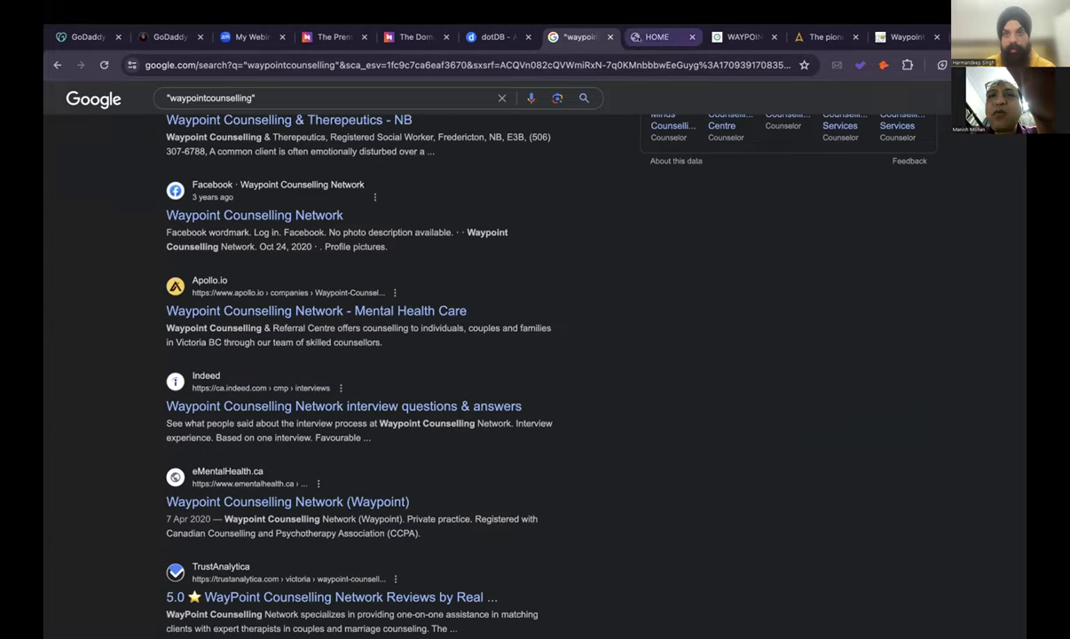
# Examine the waypointcounsel.com and waypointcounselling.com.au homepages as potential end buyers.
pyautogui.click(661, 37)
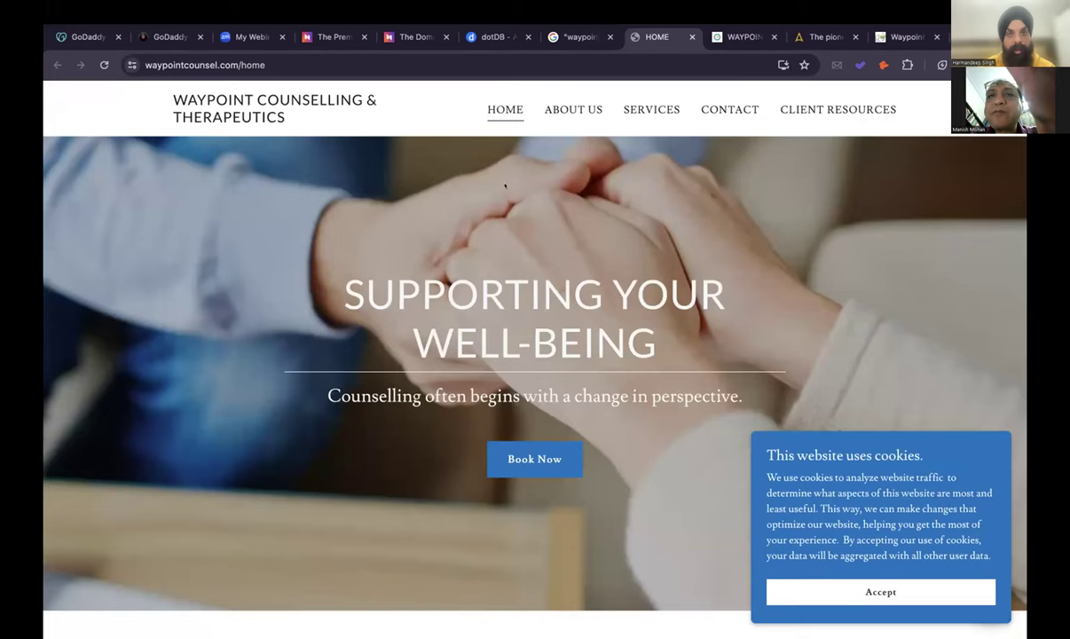
pyautogui.click(738, 36)
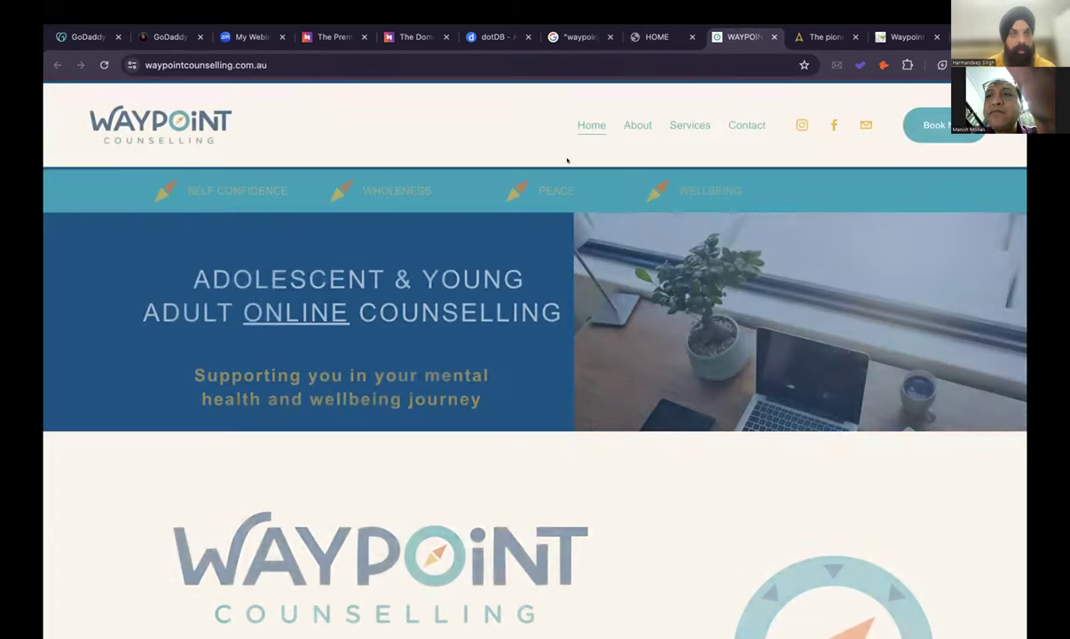
pyautogui.scroll(-5, 567, 160)
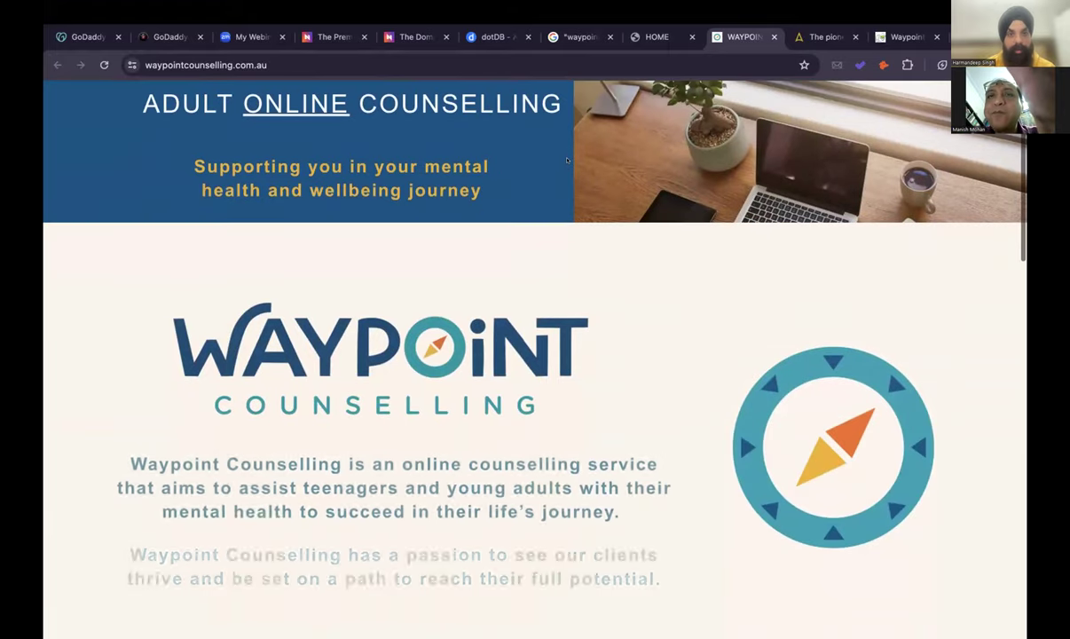
pyautogui.scroll(-5, 568, 160)
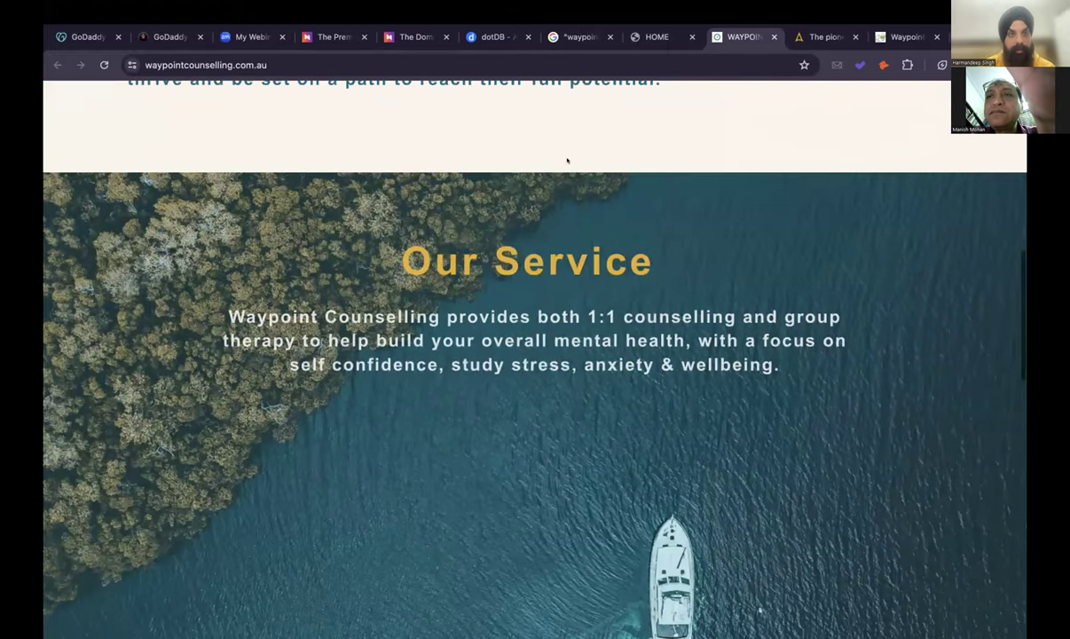
pyautogui.scroll(10, 491, 151)
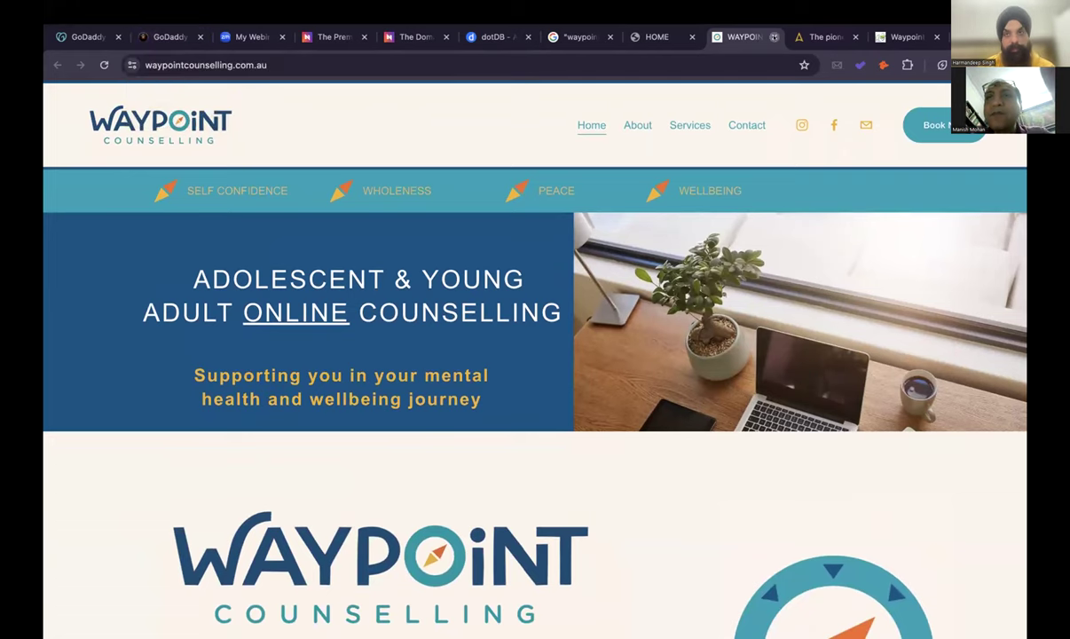
# Close the waypointcounselling.com.au site and return to the ExpiredDomains.net list of GoDaddy closeout domains.
pyautogui.click(774, 37)
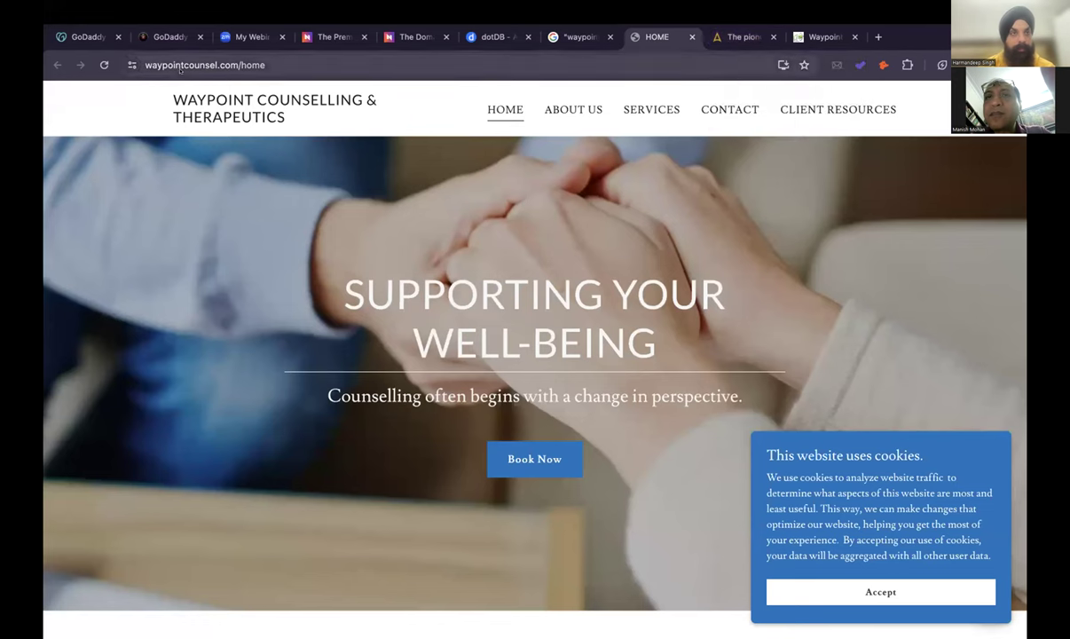
pyautogui.click(162, 38)
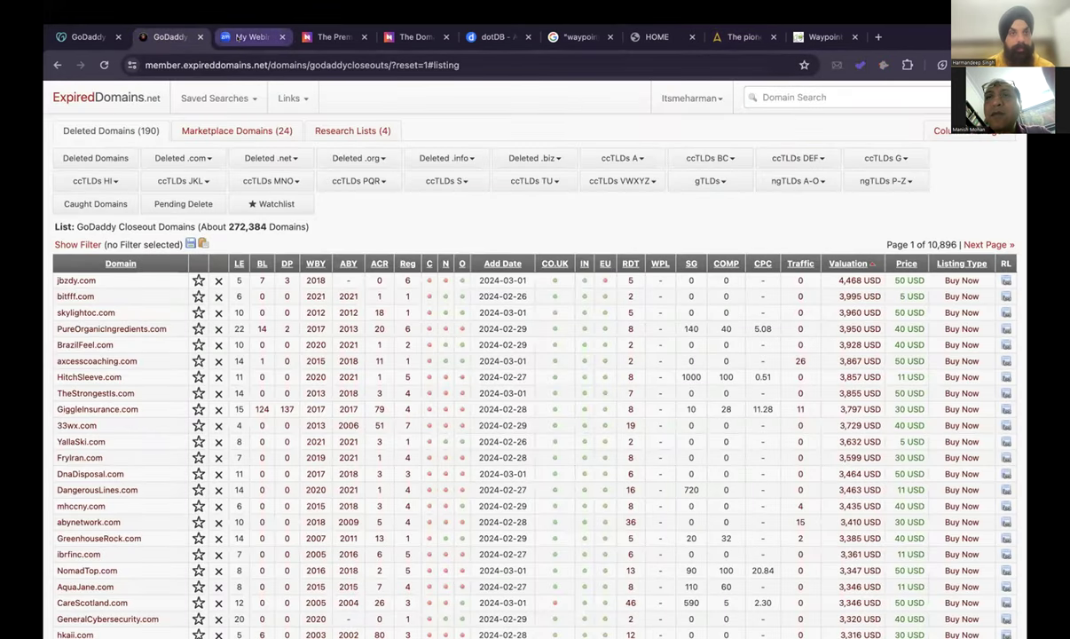
# Copy the domain name waypointcounselling.com from the GoDaddy Auctions search results.
pyautogui.click(248, 37)
pyautogui.click(78, 36)
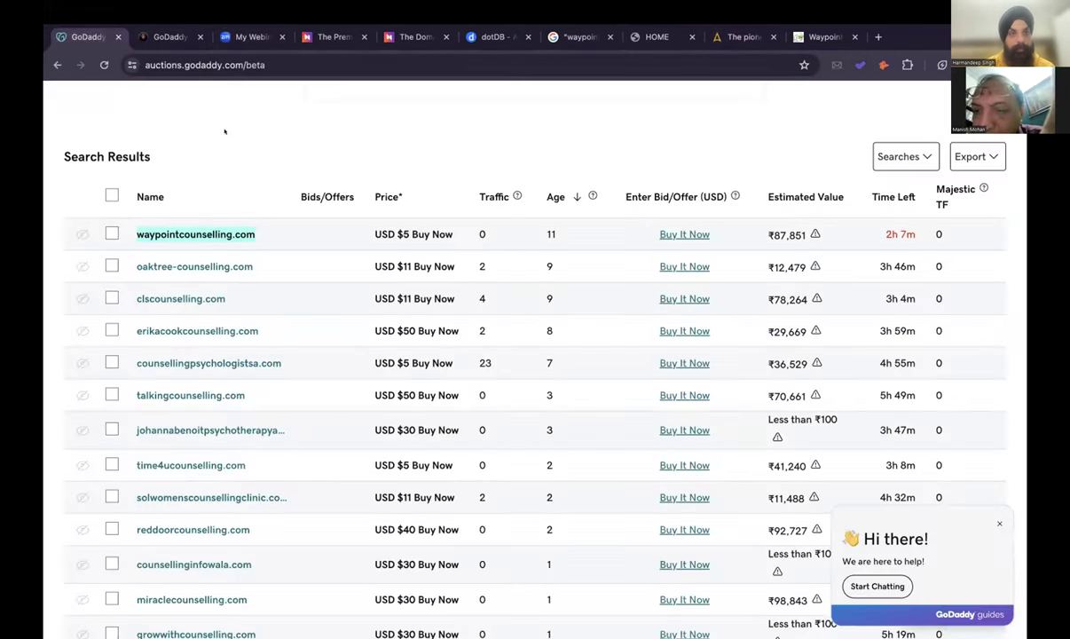
pyautogui.doubleClick(232, 235)
pyautogui.rightClick(239, 232)
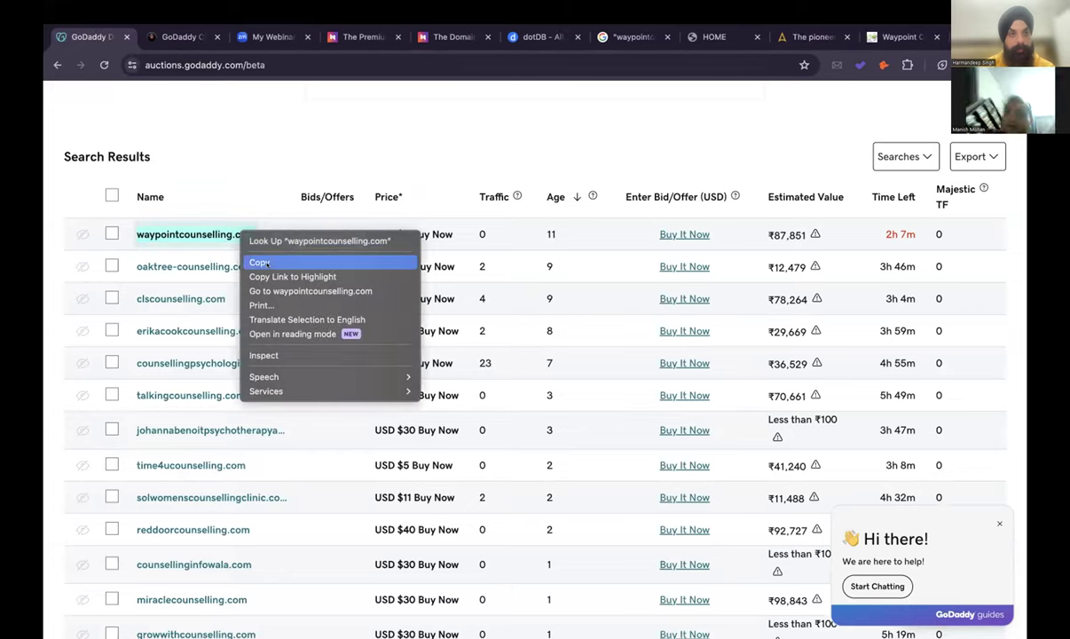
pyautogui.click(259, 262)
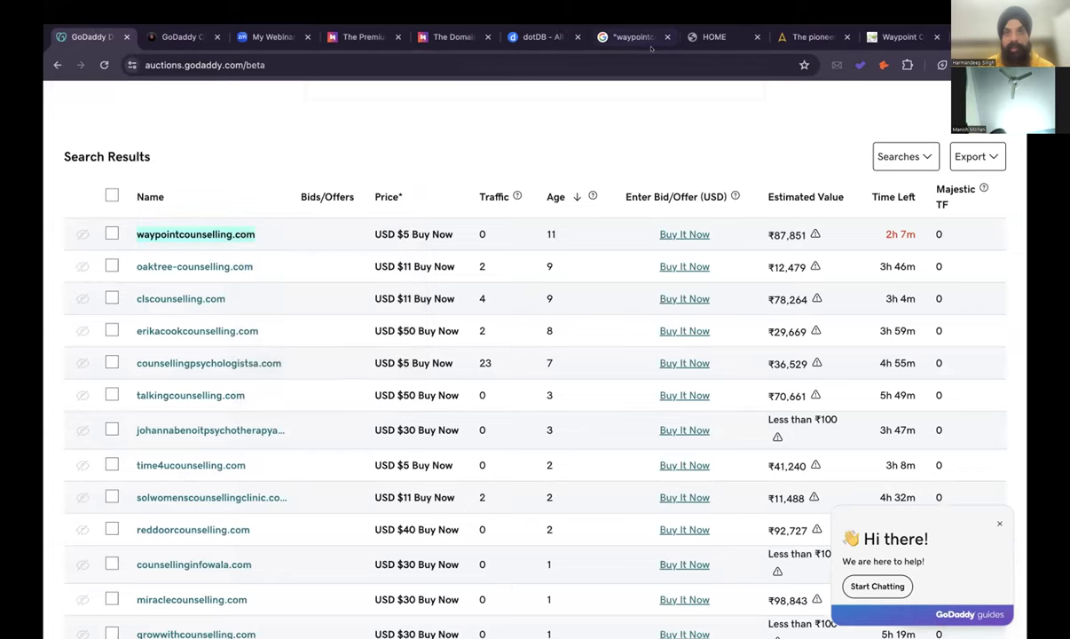
# Load archive.org in place of the waypointcounsel.com page and check waypointcounselling.com's age in the GoDaddy Auctions list.
pyautogui.click(705, 37)
pyautogui.click(672, 55)
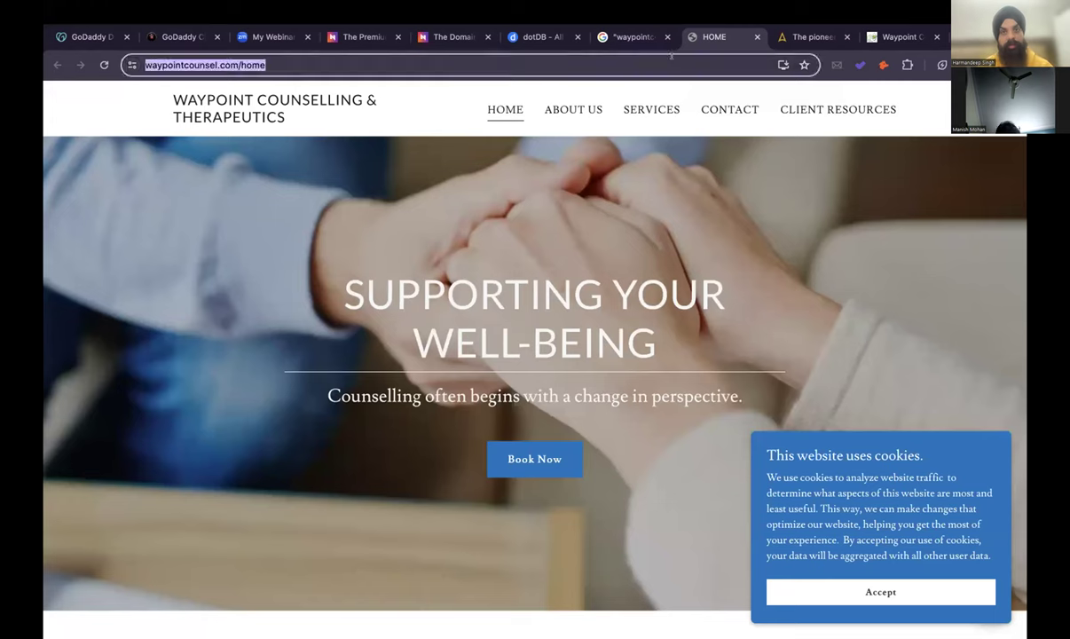
pyautogui.write('archive.org')
pyautogui.press('Return')
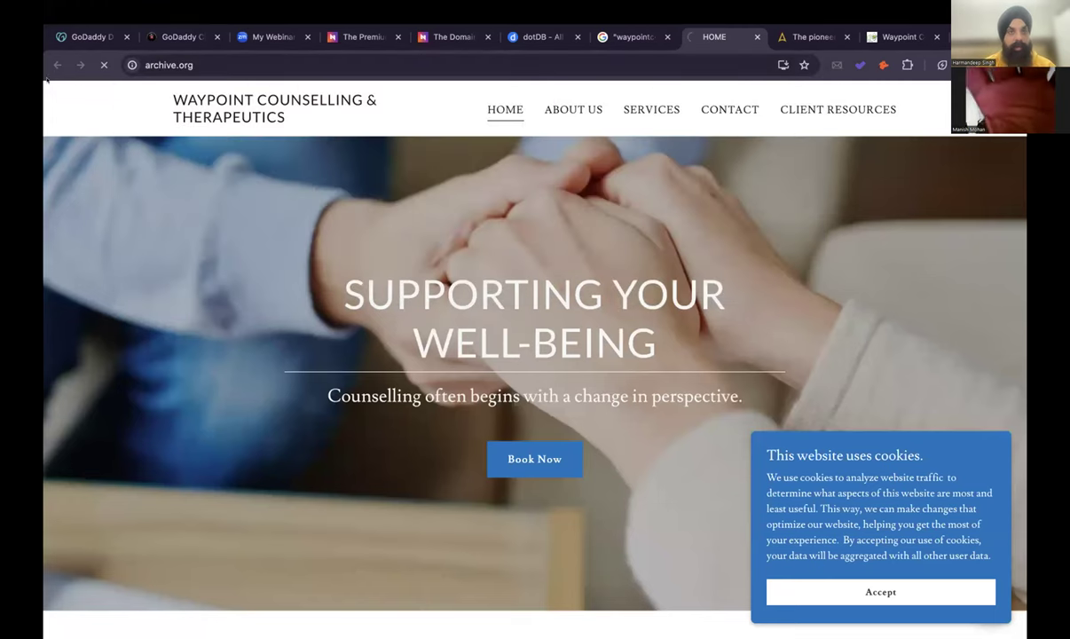
pyautogui.click(68, 37)
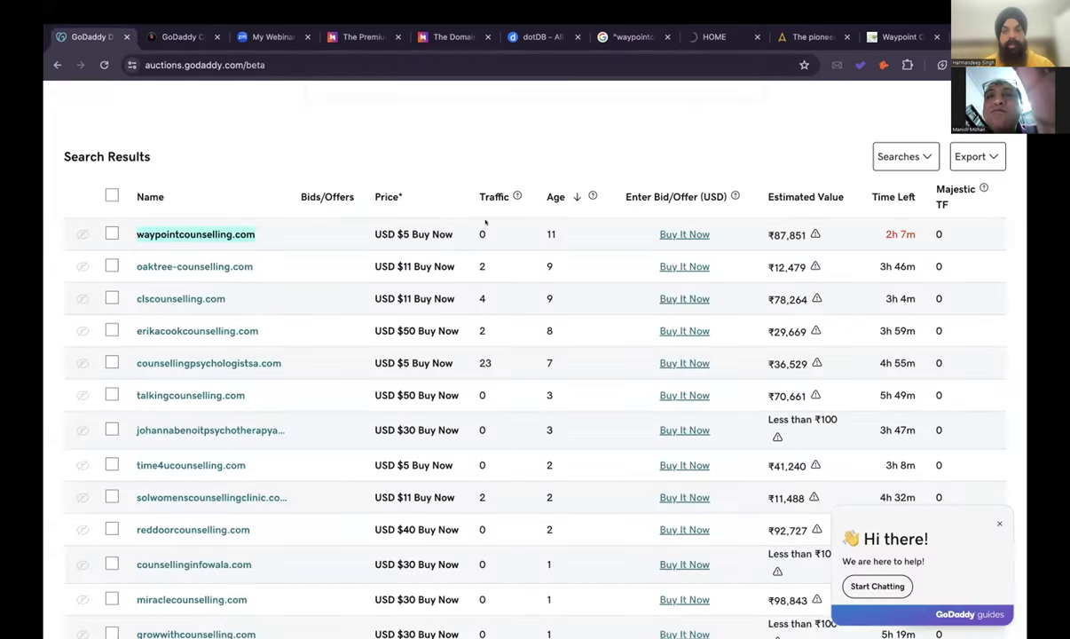
pyautogui.moveTo(560, 233); pyautogui.dragTo(542, 233)
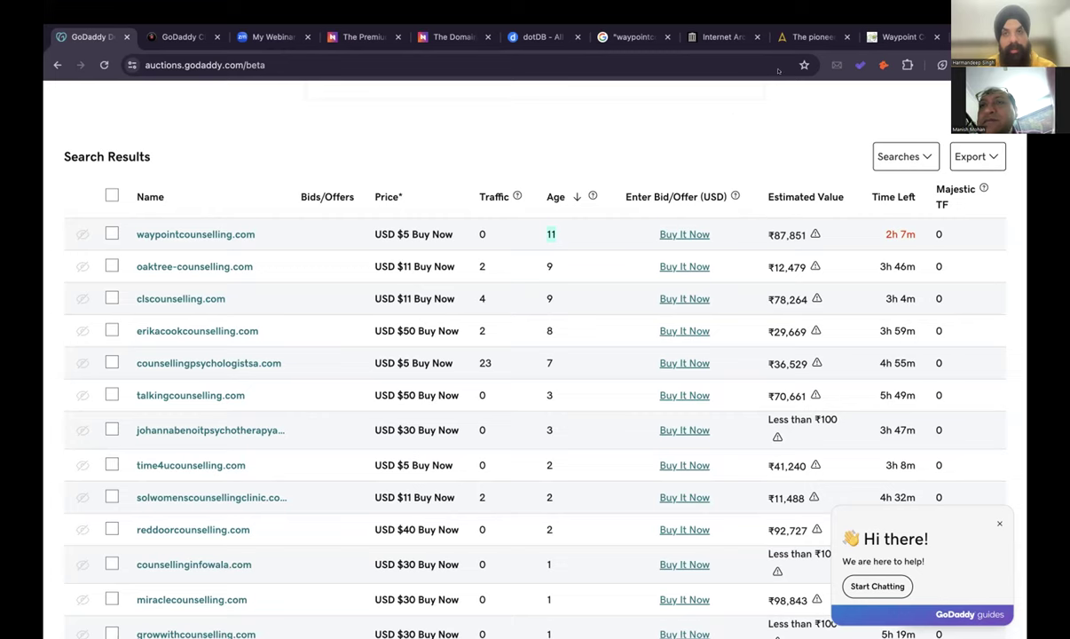
# Search Google for "waypoint counselling" as two separate words in quotation marks.
pyautogui.click(621, 37)
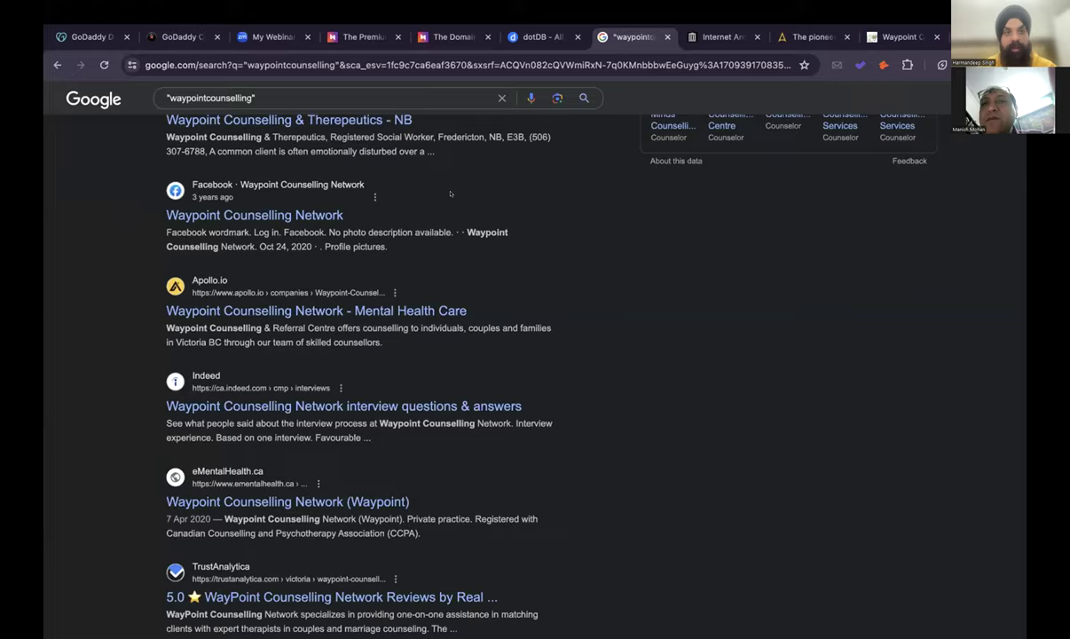
pyautogui.scroll(15, 450, 194)
pyautogui.scroll(-1, 315, 190)
pyautogui.scroll(1, 387, 291)
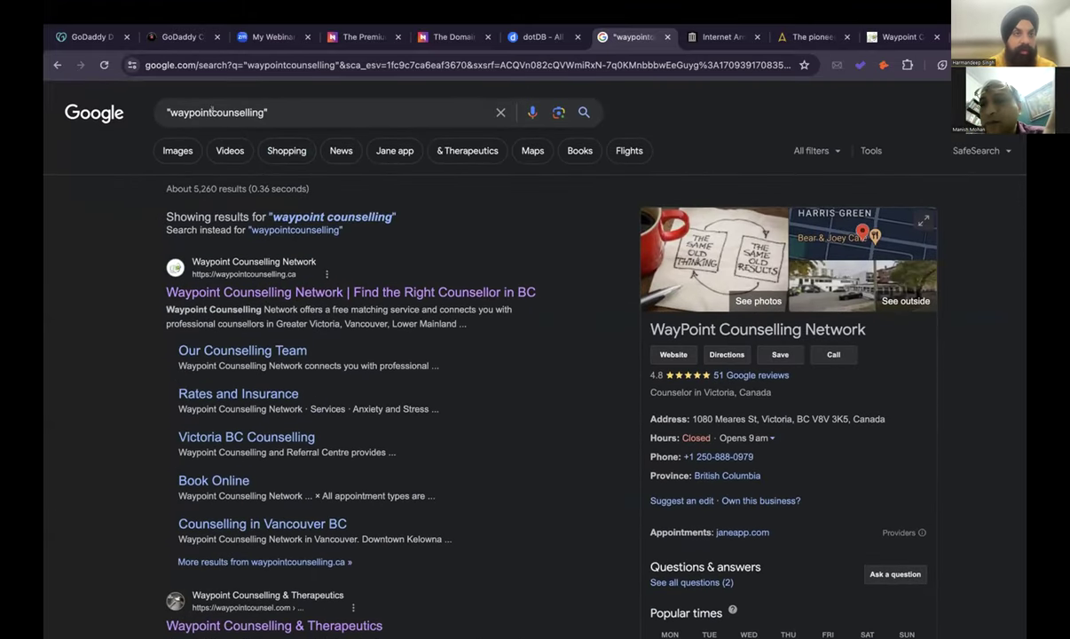
pyautogui.click(213, 112)
pyautogui.press('Return')
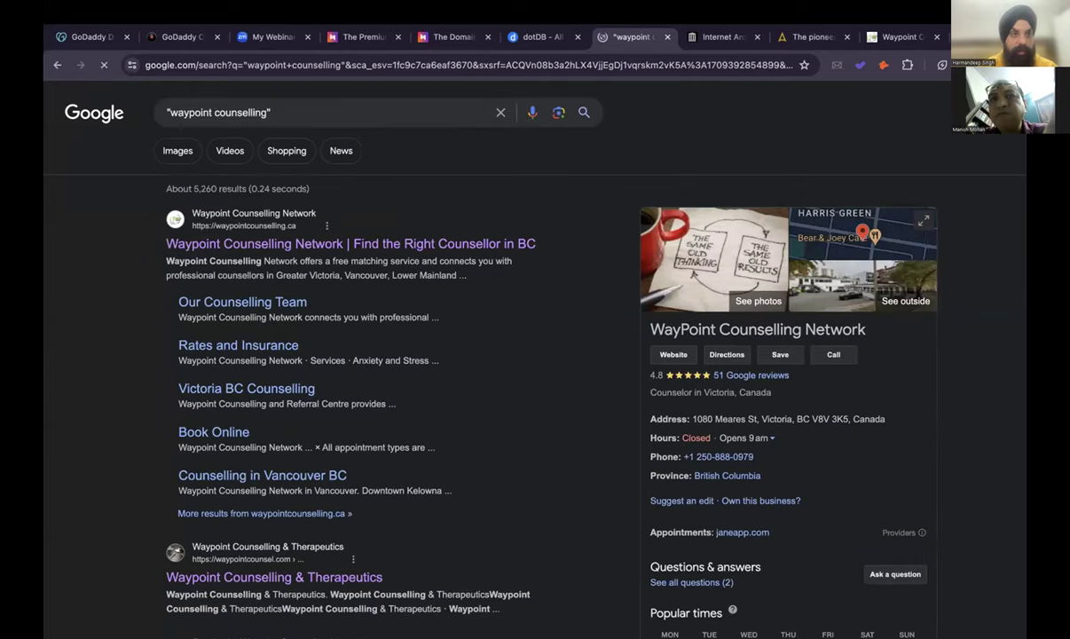
# Skim the Google results for businesses and profiles using the Waypoint Counselling name.
pyautogui.scroll(-4, 108, 273)
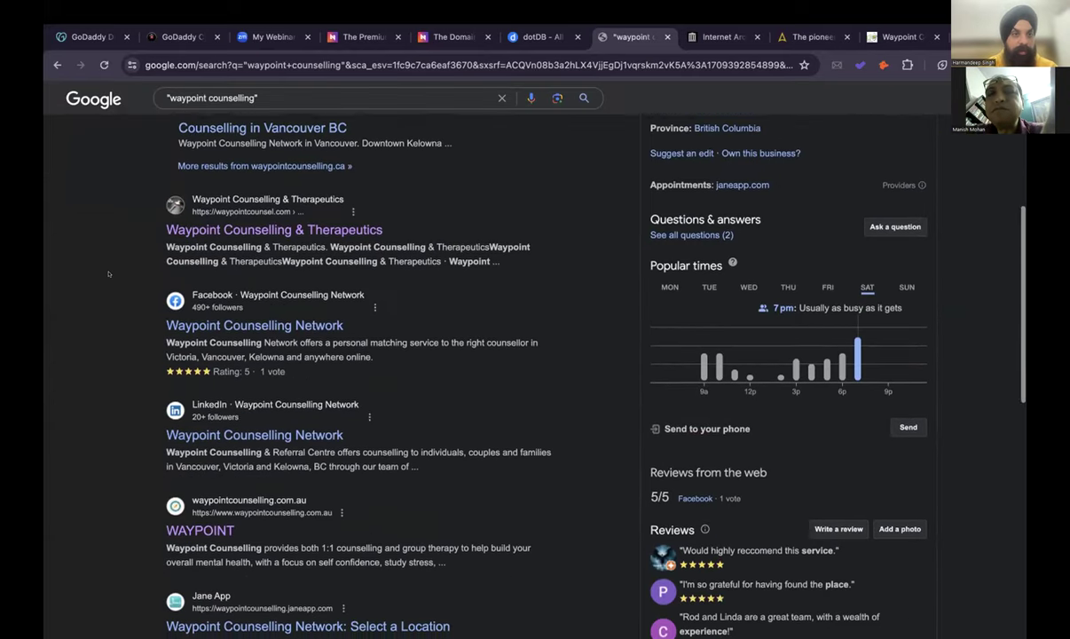
pyautogui.scroll(-1, 108, 273)
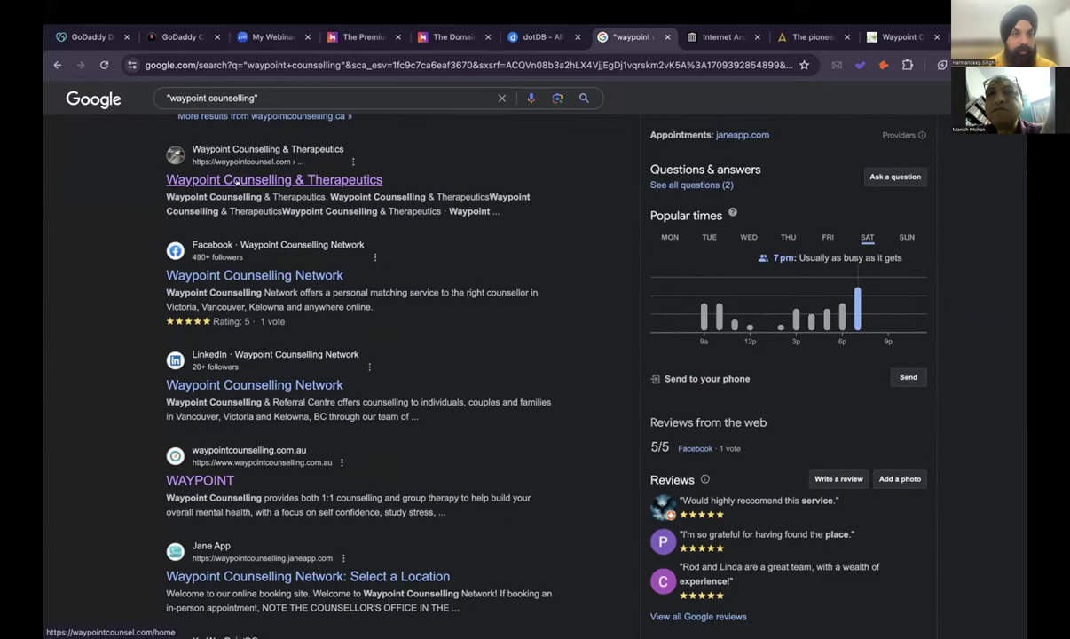
pyautogui.scroll(-2, 138, 387)
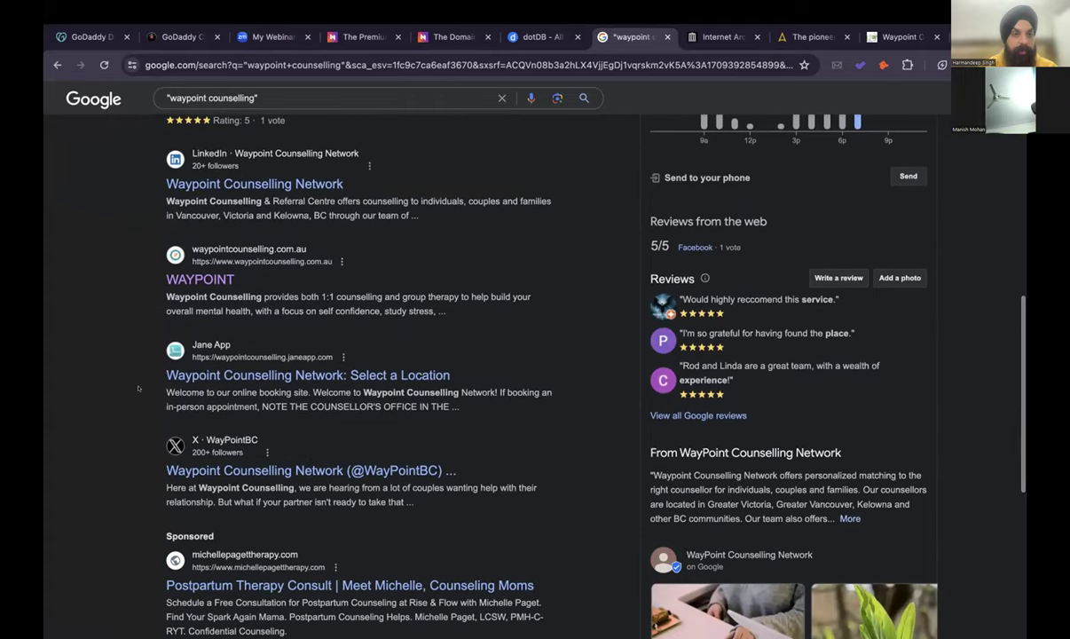
pyautogui.scroll(-3, 138, 388)
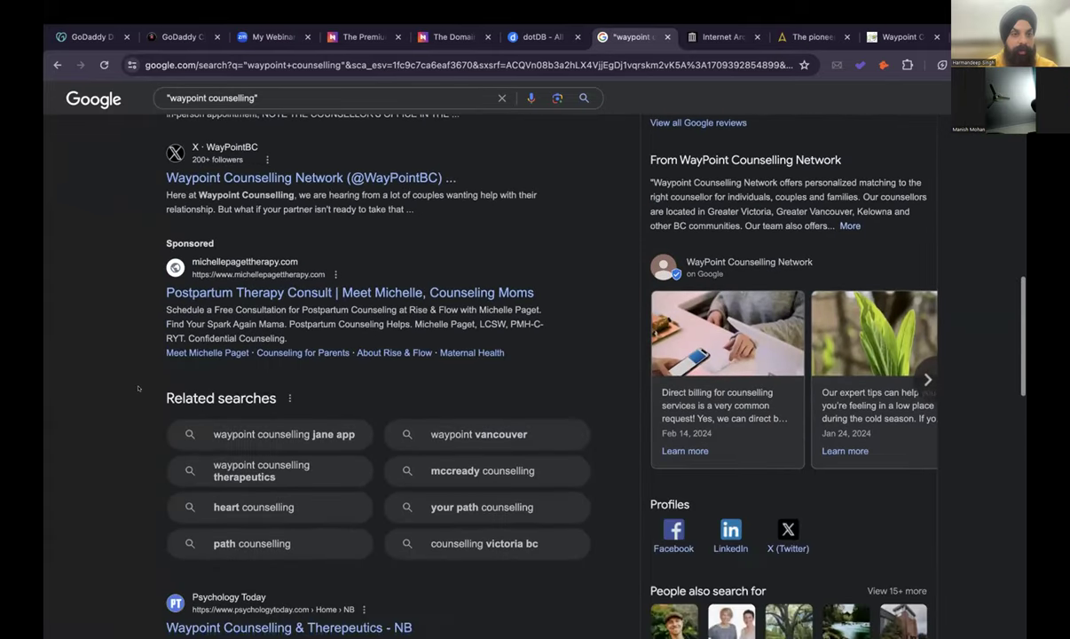
pyautogui.scroll(-3, 138, 388)
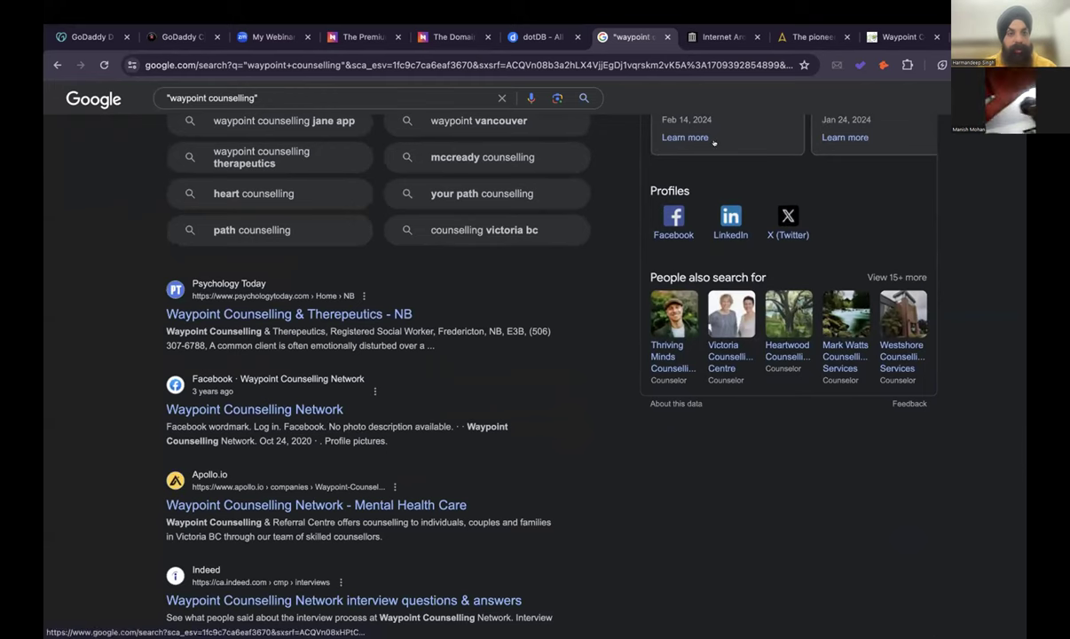
# Look up waypointcounselling.com in the Wayback Machine and show its 2016 capture calendar.
pyautogui.click(726, 36)
pyautogui.hotkey('ctrl', 'v')
pyautogui.press('Return')
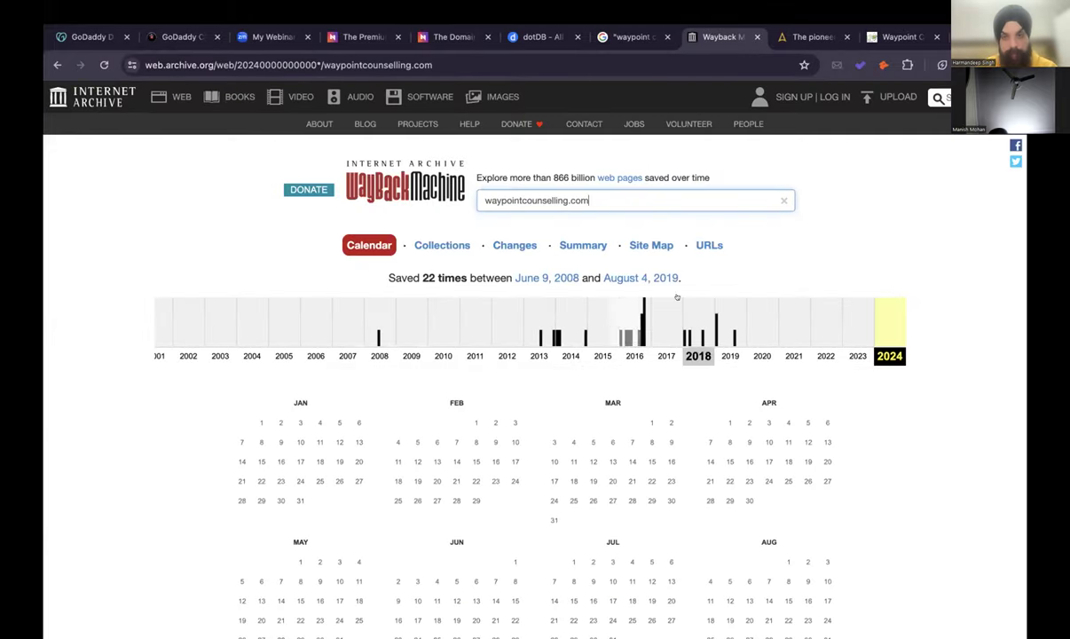
pyautogui.click(632, 324)
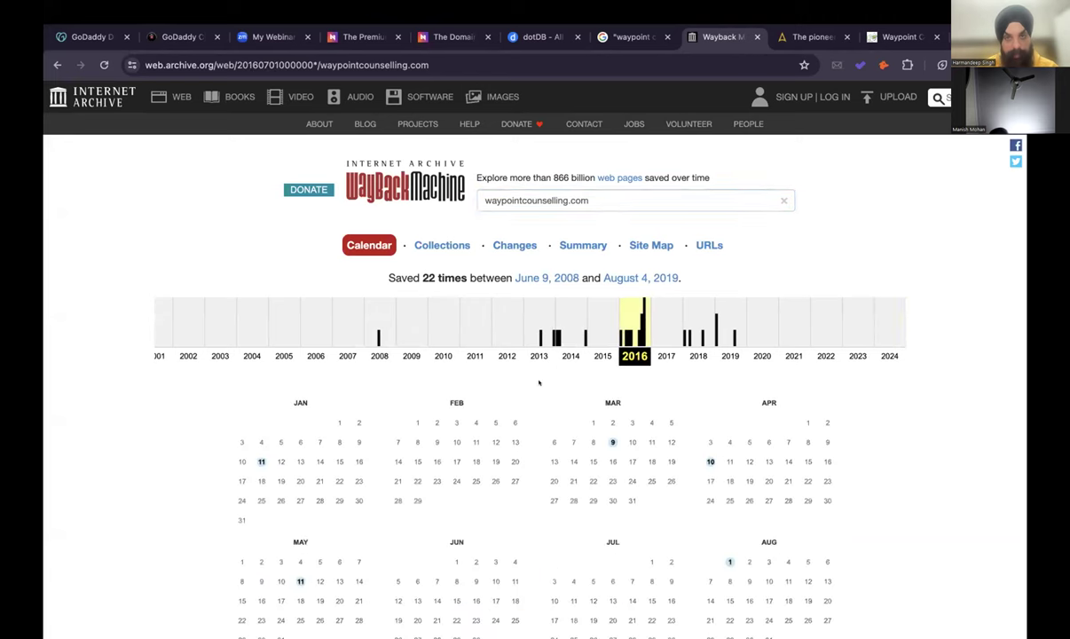
# View the October 7, 2016 snapshot of waypointcounselling.com and return to the capture calendar.
pyautogui.scroll(-6, 539, 382)
pyautogui.moveTo(495, 361)
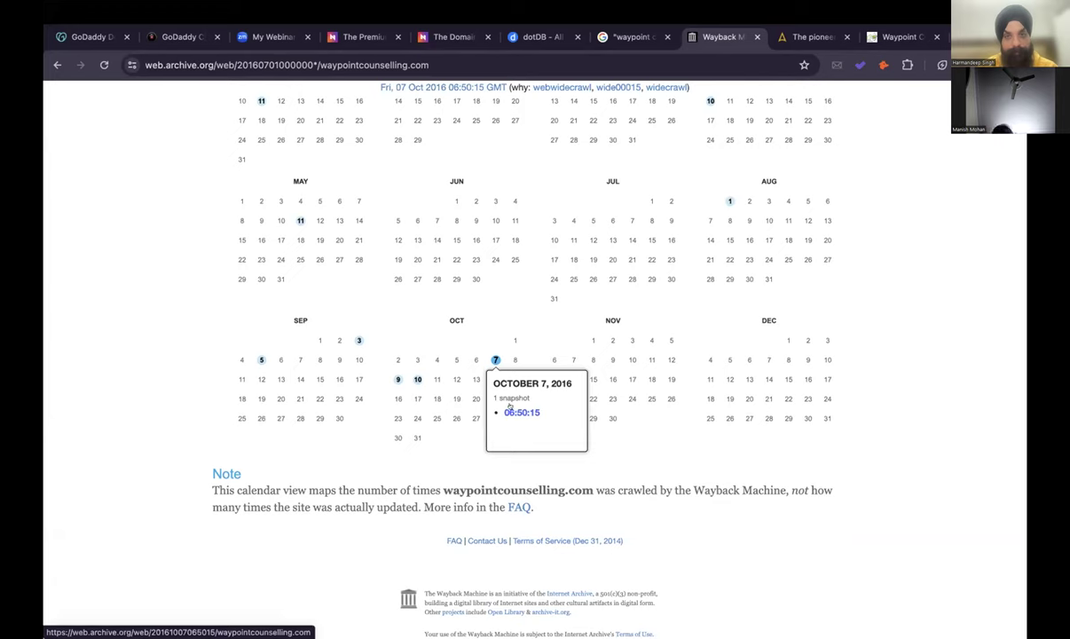
pyautogui.click(495, 382)
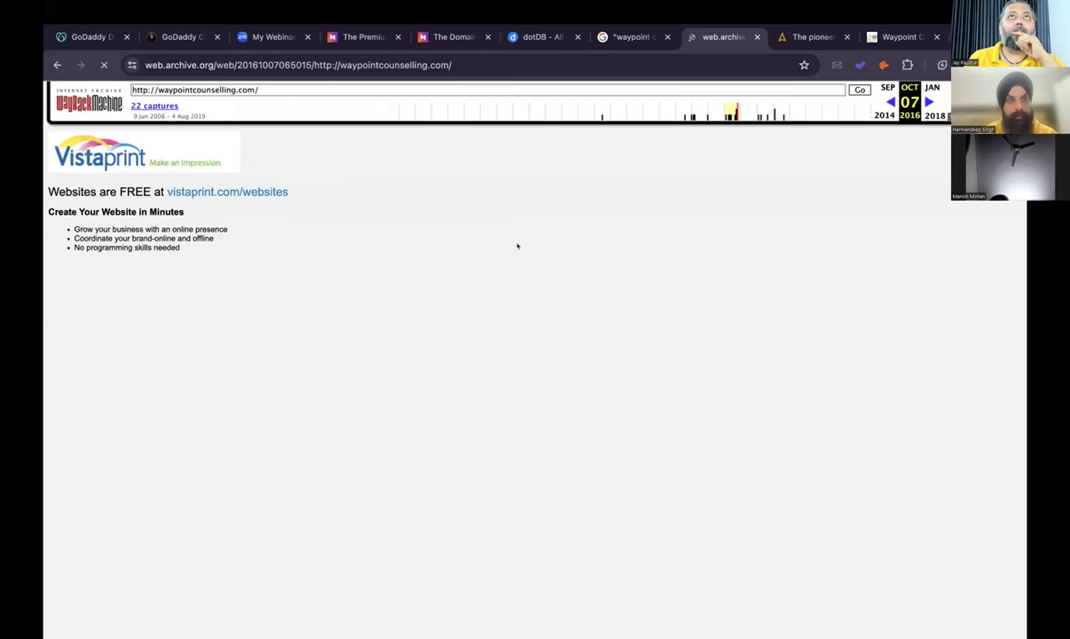
pyautogui.click(57, 65)
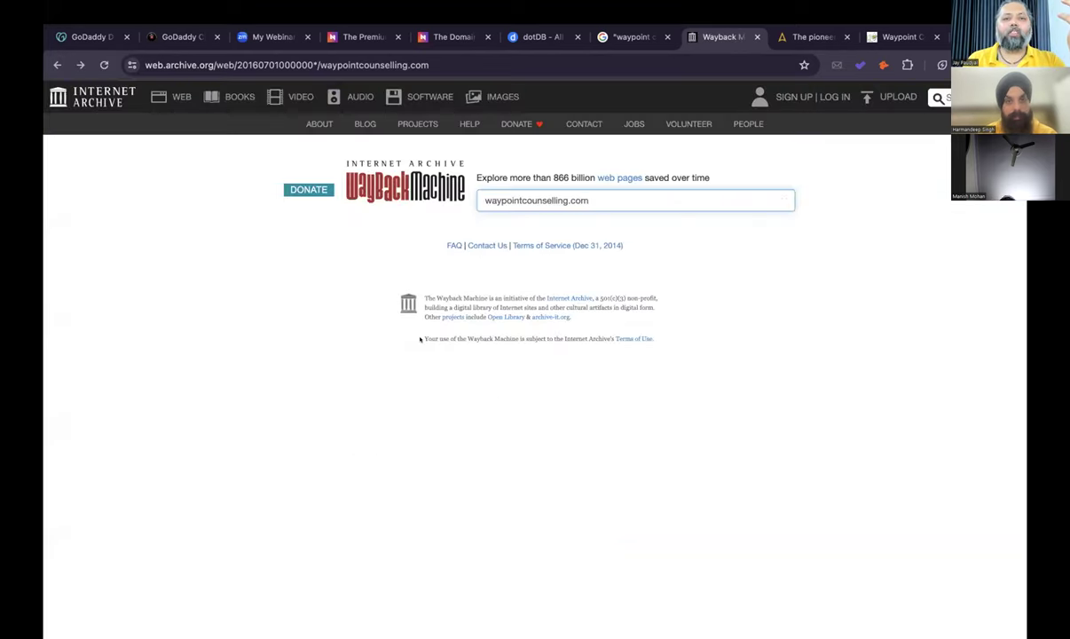
# View the October 9, 2016 snapshot of waypointcounselling.com and go back to the 2016 capture calendar.
pyautogui.scroll(-5, 424, 423)
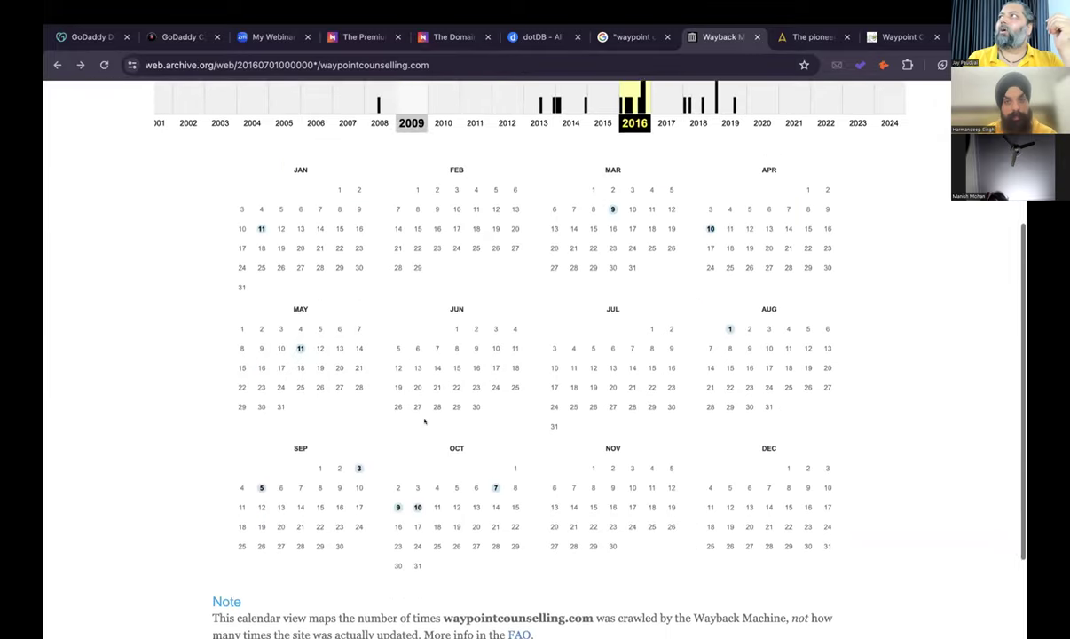
pyautogui.moveTo(398, 382)
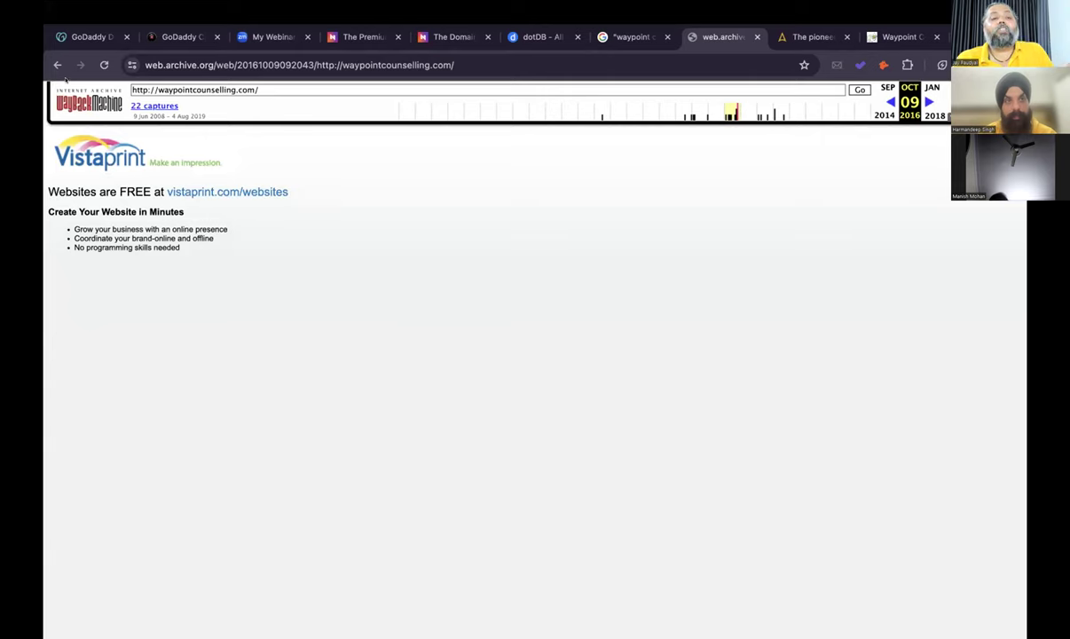
pyautogui.click(57, 65)
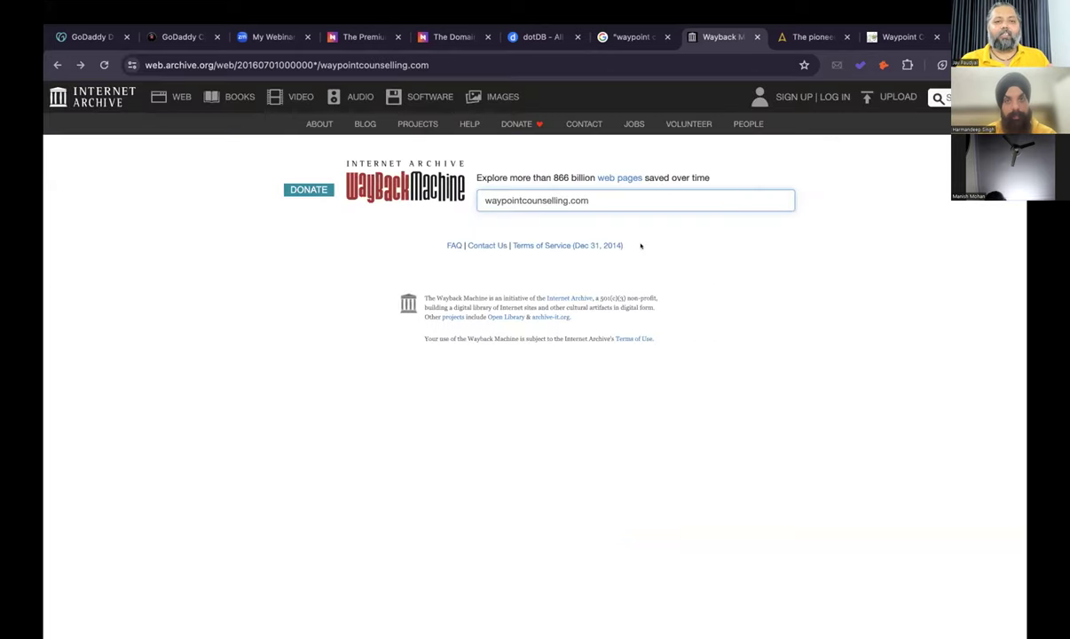
pyautogui.scroll(-3, 657, 337)
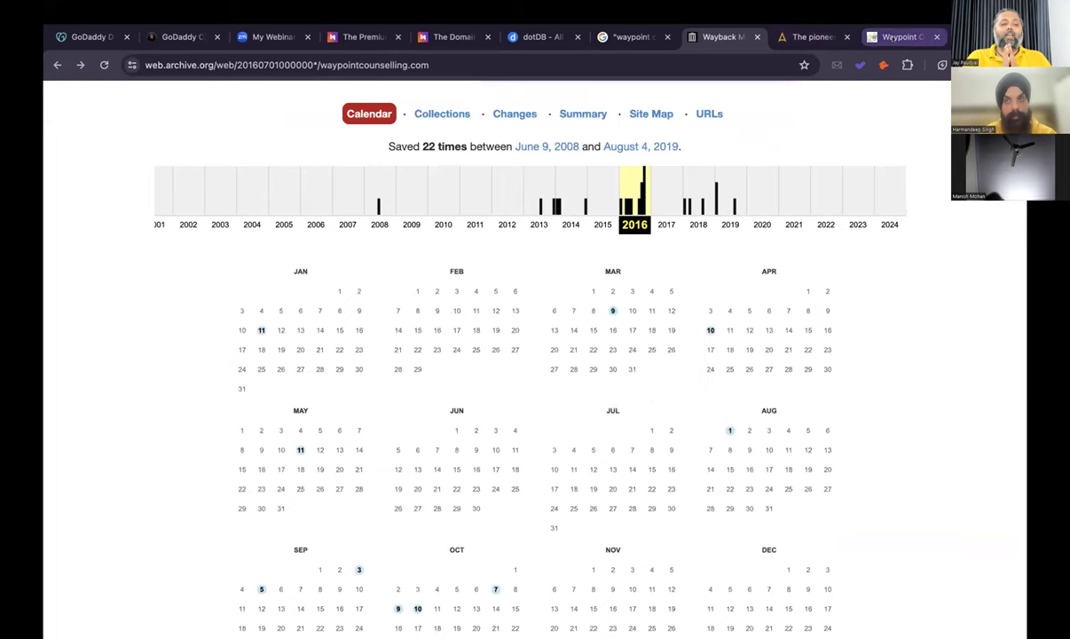
# Open waypointcounselling.com.au in a new tab.
pyautogui.click(887, 37)
pyautogui.hotkey('ctrl', 't')
pyautogui.write('waypointcounselling.com.au')
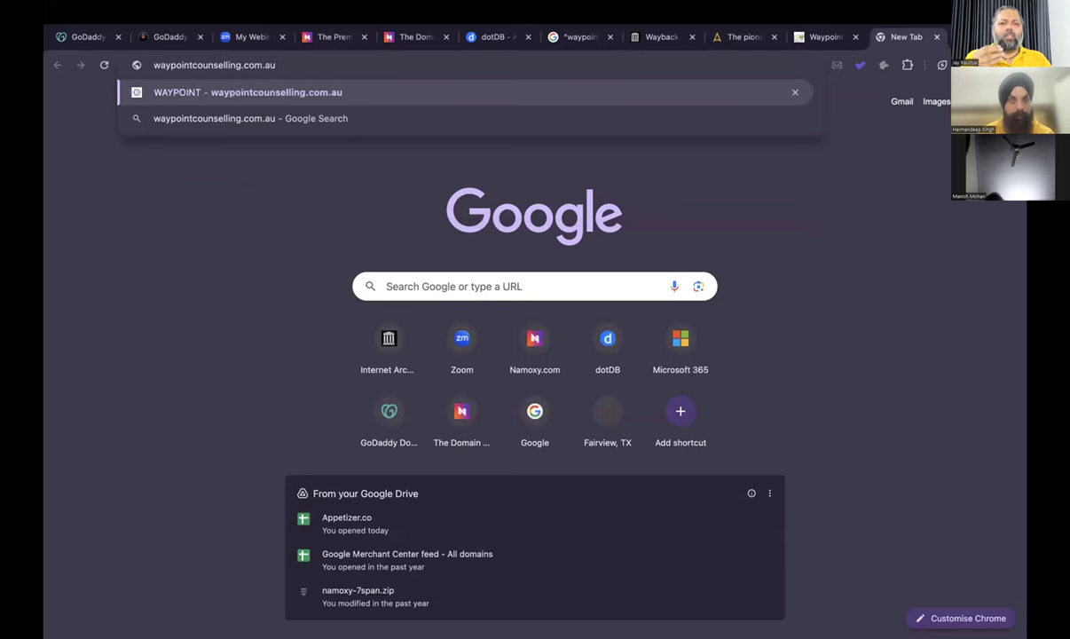
pyautogui.press('Return')
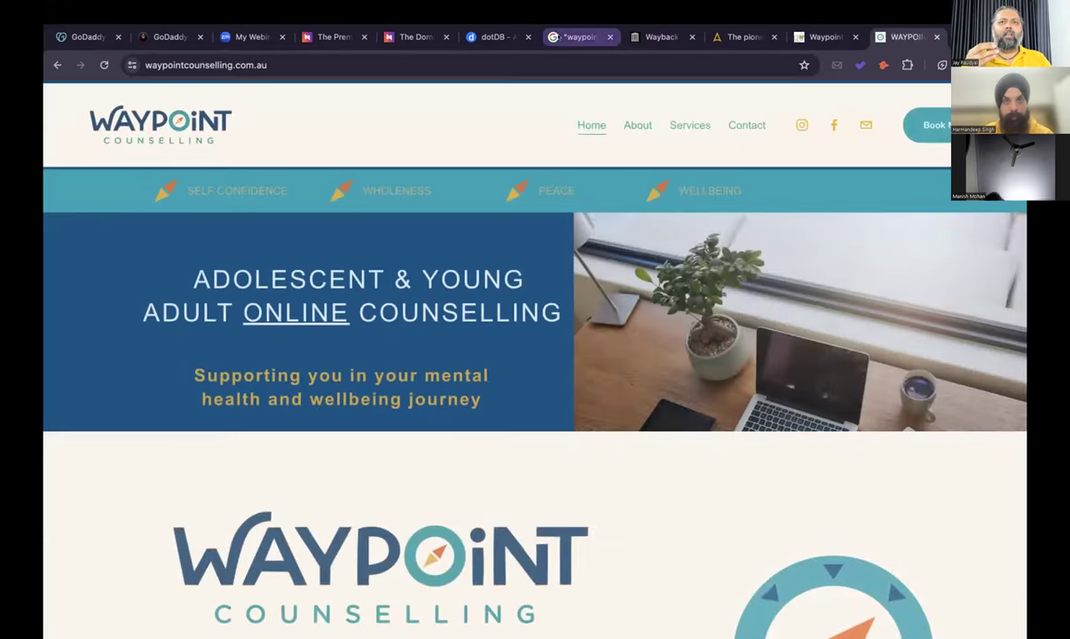
# Return to the "waypoint counselling" Google results and highlight the waypointcounselling.com.au listing.
pyautogui.click(582, 36)
pyautogui.scroll(4, 430, 287)
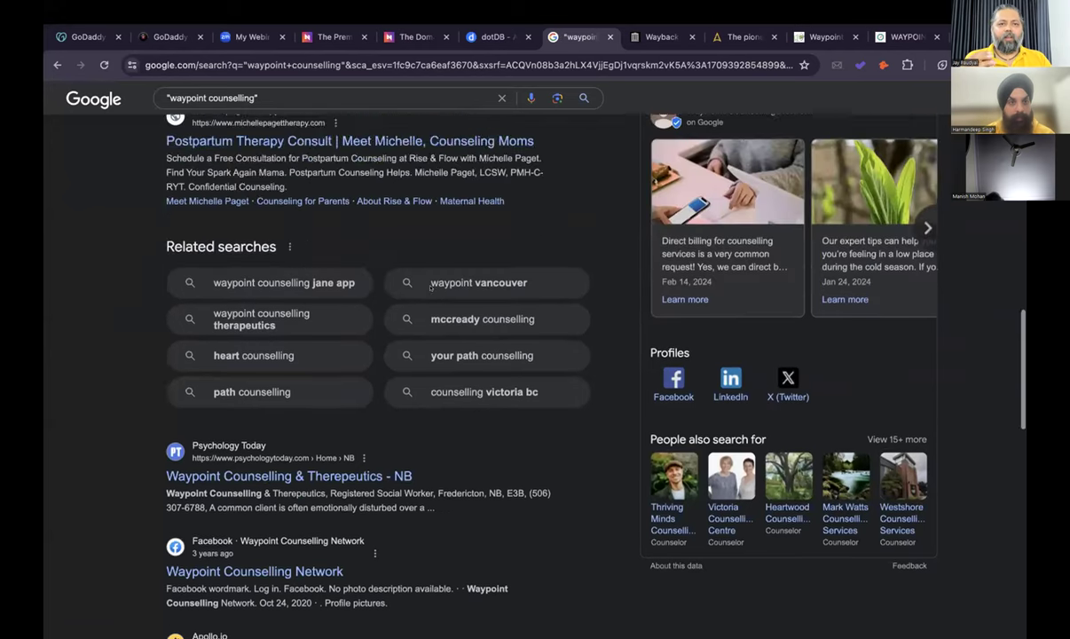
pyautogui.scroll(2, 426, 289)
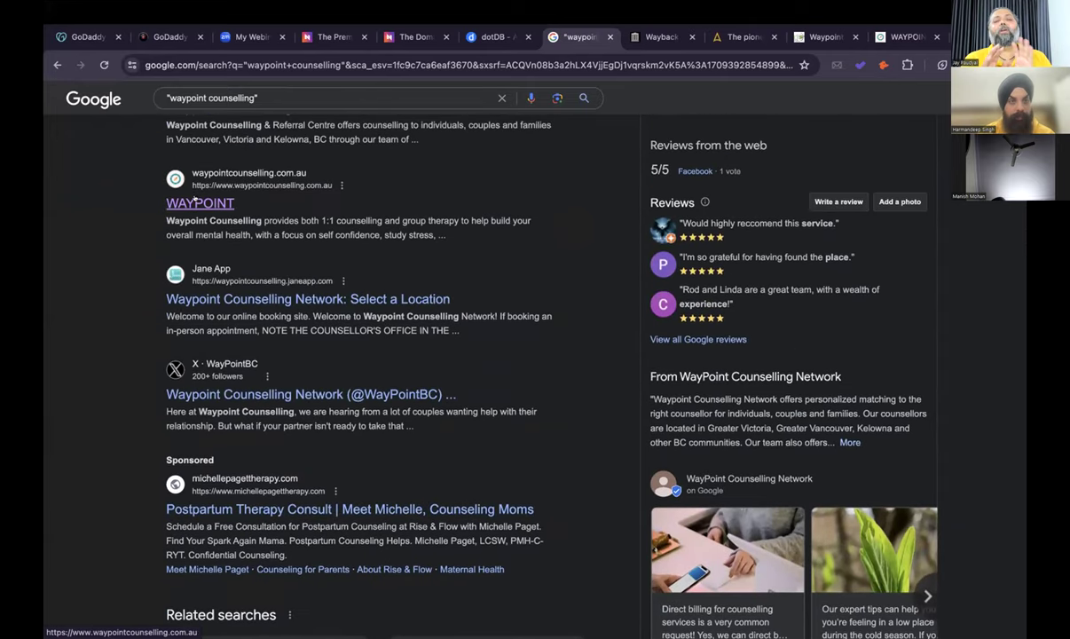
pyautogui.moveTo(184, 186); pyautogui.dragTo(202, 201)
pyautogui.rightClick(202, 201)
pyautogui.click(110, 225)
pyautogui.scroll(3, 131, 289)
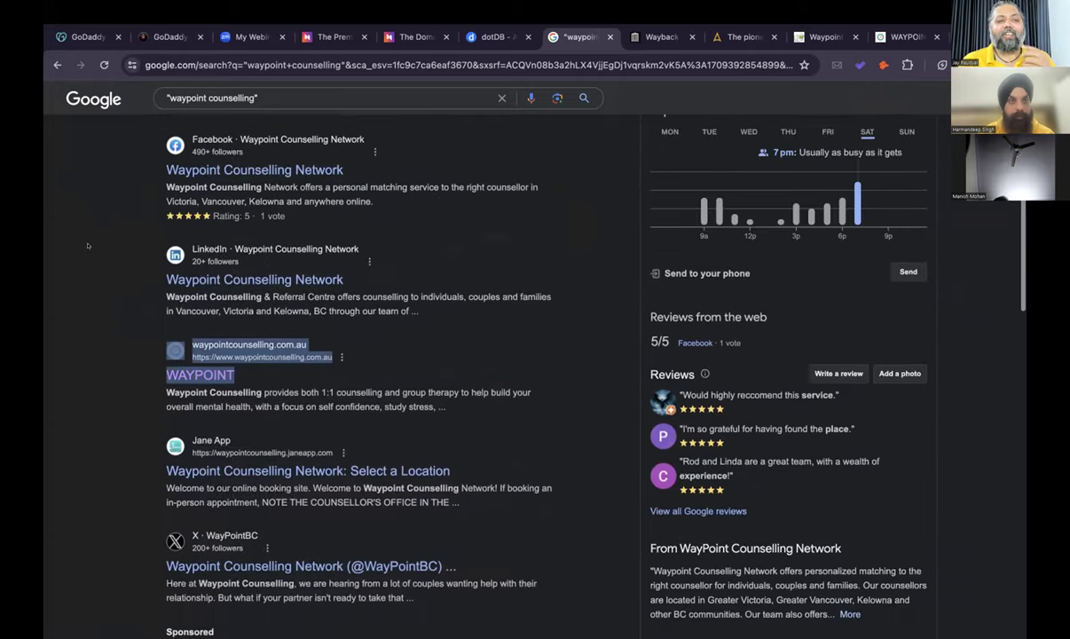
pyautogui.scroll(2, 132, 289)
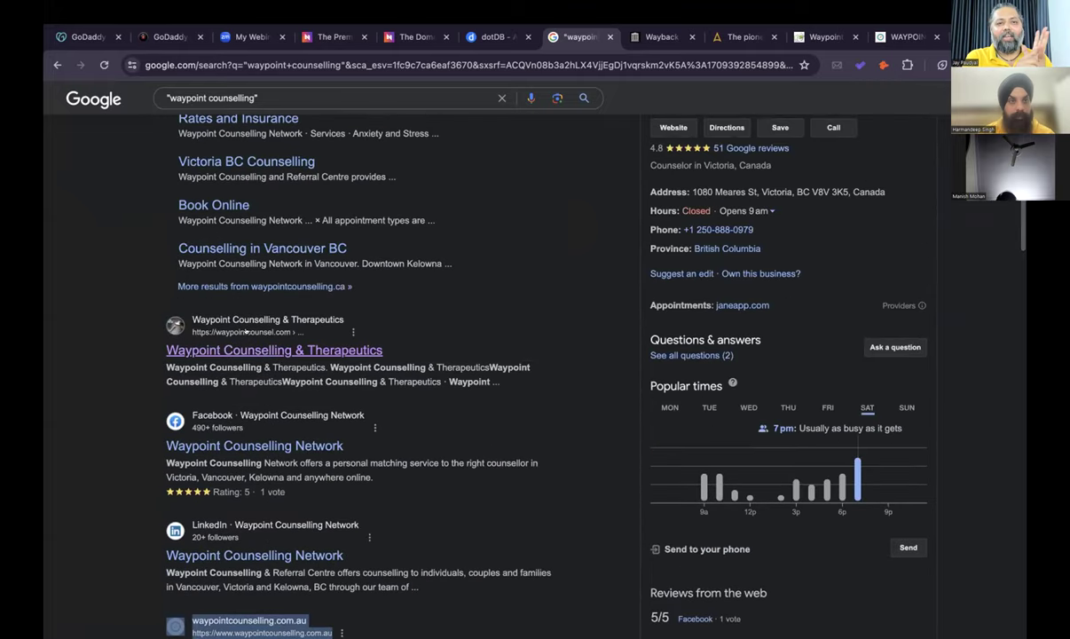
# Open the Waypoint Counselling & Therapeutics result in a new tab and place that tab after the Wayback Machine tab.
pyautogui.moveTo(233, 323); pyautogui.dragTo(253, 349)
pyautogui.rightClick(254, 350)
pyautogui.click(304, 354)
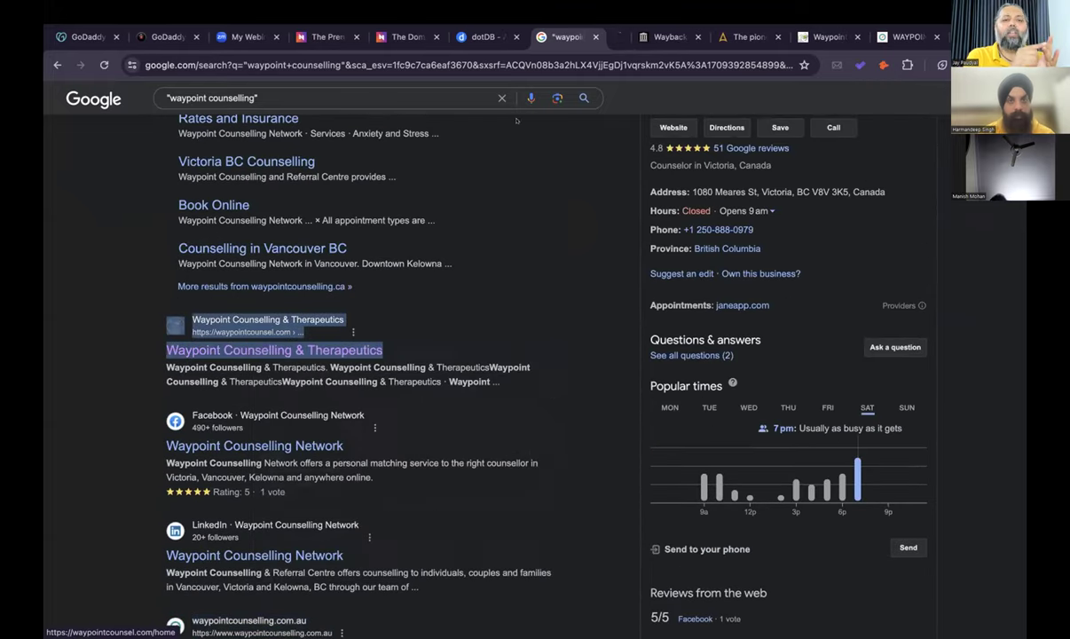
pyautogui.click(609, 37)
pyautogui.moveTo(608, 36); pyautogui.dragTo(755, 24)
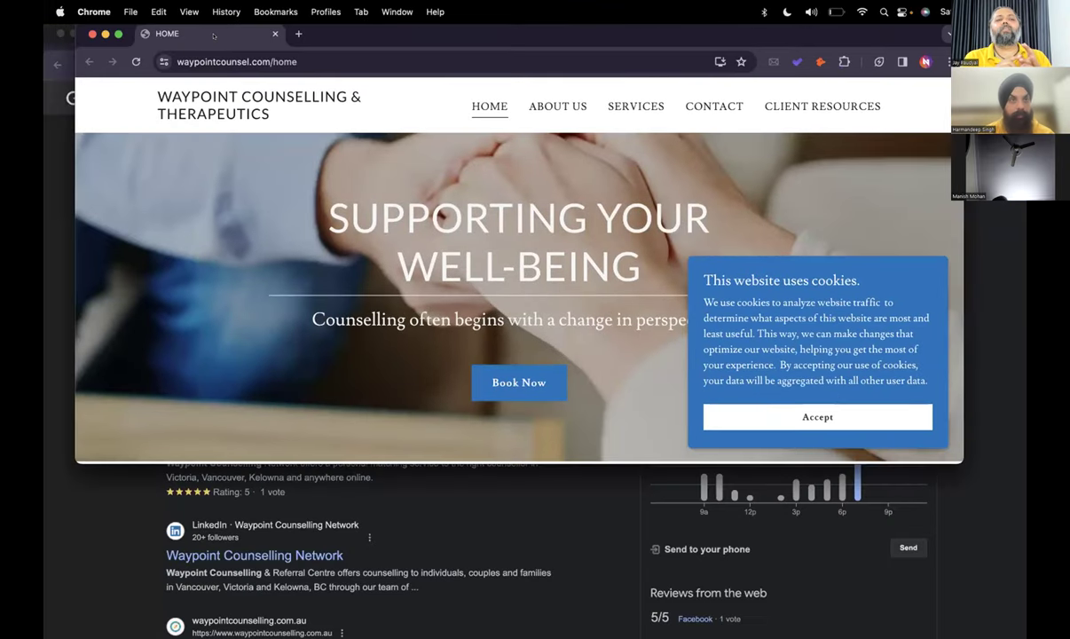
pyautogui.moveTo(255, 40); pyautogui.dragTo(673, 29)
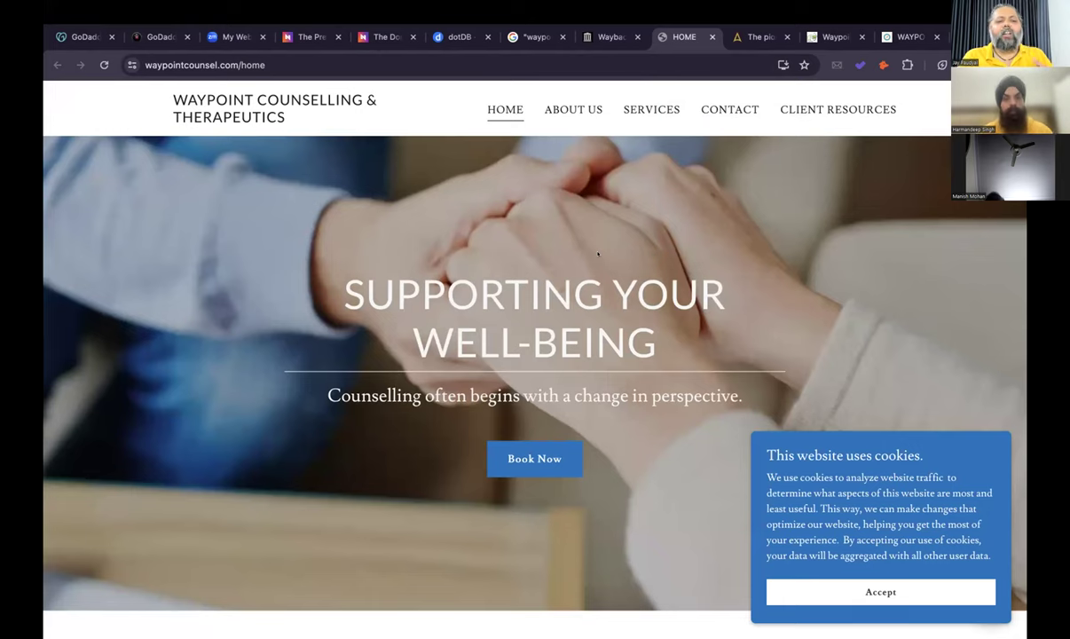
# Examine the waypointcounsel.com homepage, including its Who We Are section.
pyautogui.scroll(-5, 599, 253)
pyautogui.scroll(-2, 598, 254)
pyautogui.scroll(5, 599, 254)
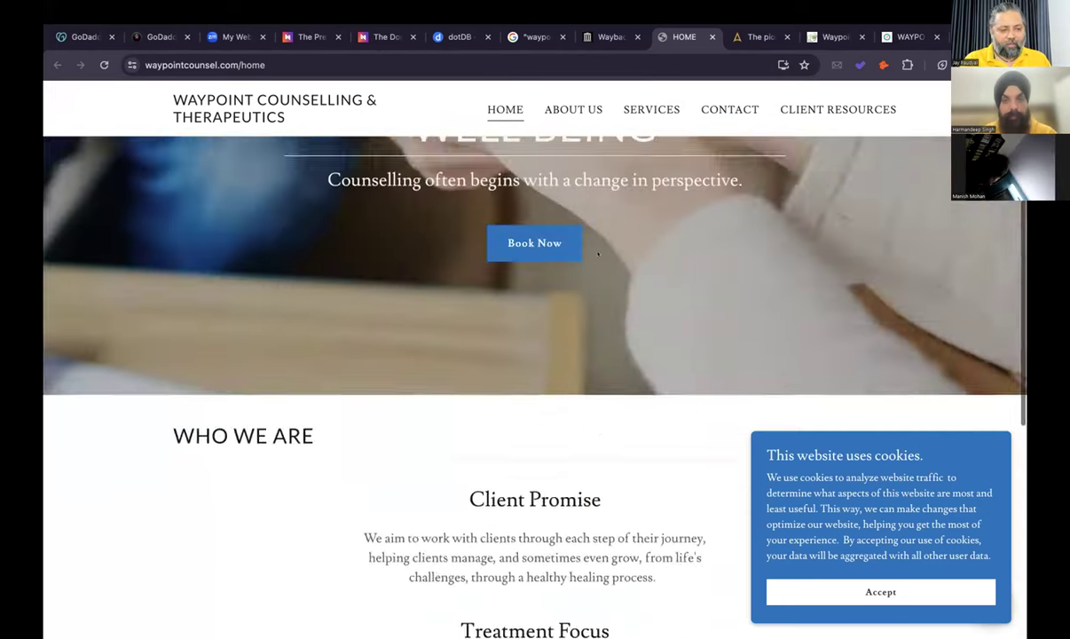
pyautogui.scroll(3, 598, 254)
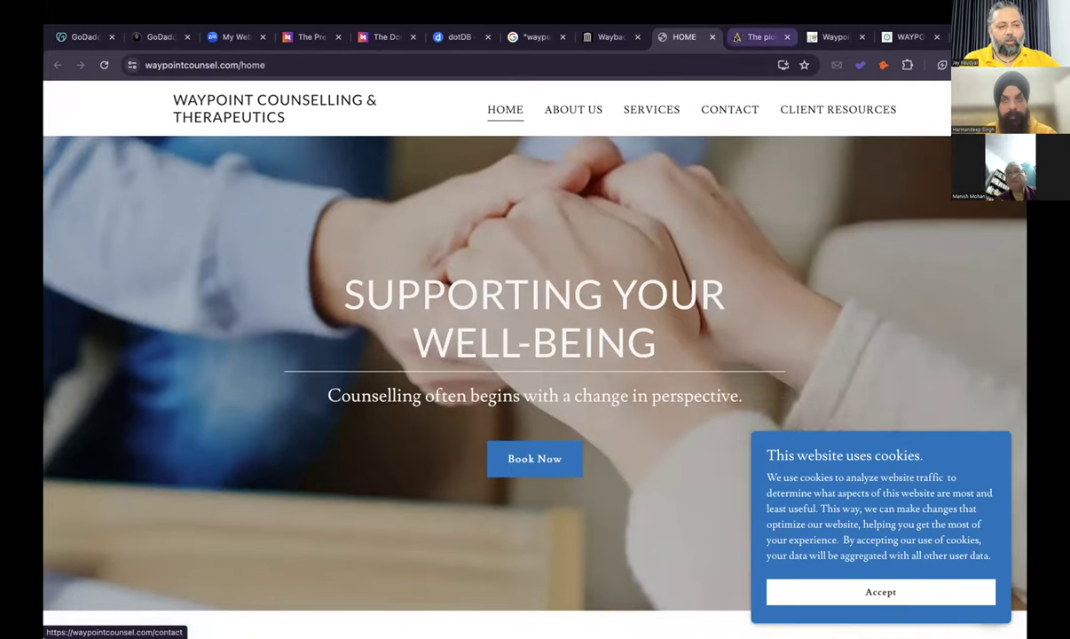
# Close the mercator.net tab and view the waypointcounselling.ca homepage with its locations.
pyautogui.click(771, 36)
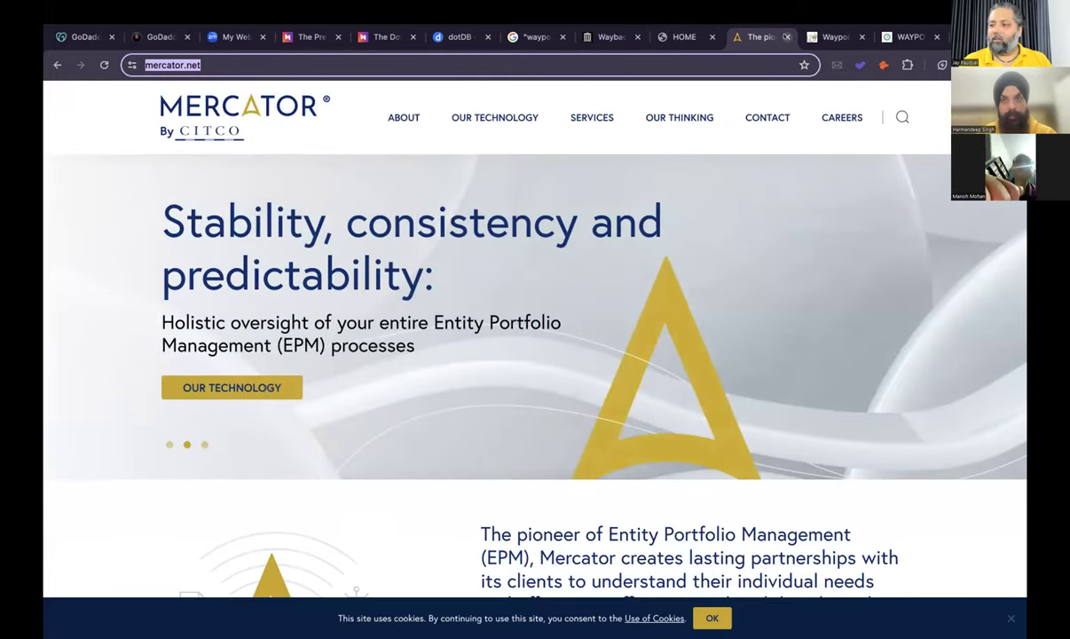
pyautogui.click(786, 36)
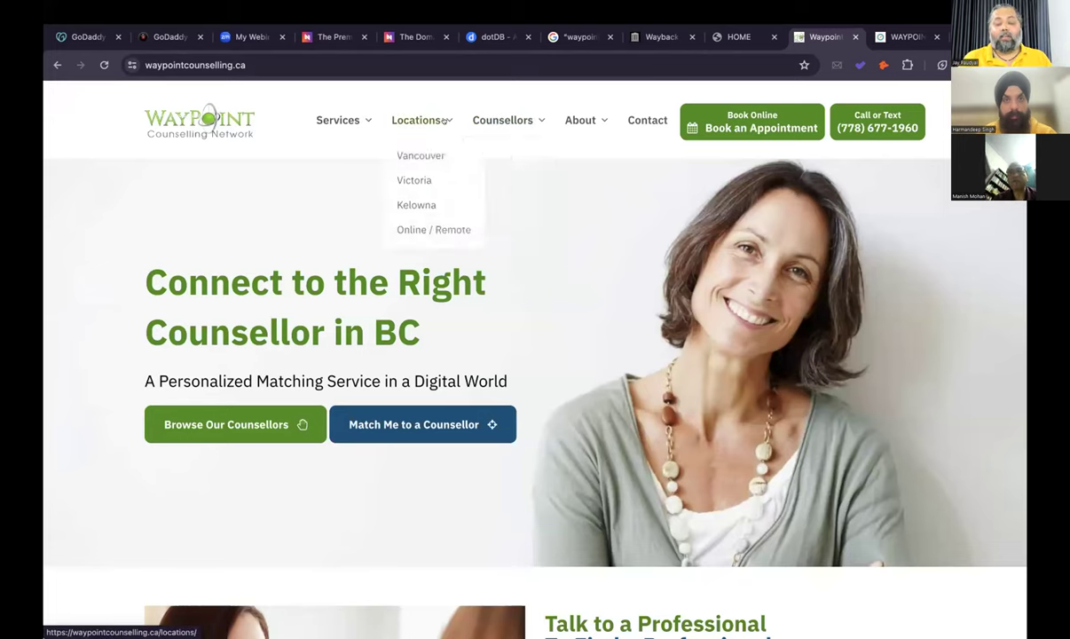
pyautogui.moveTo(313, 120)
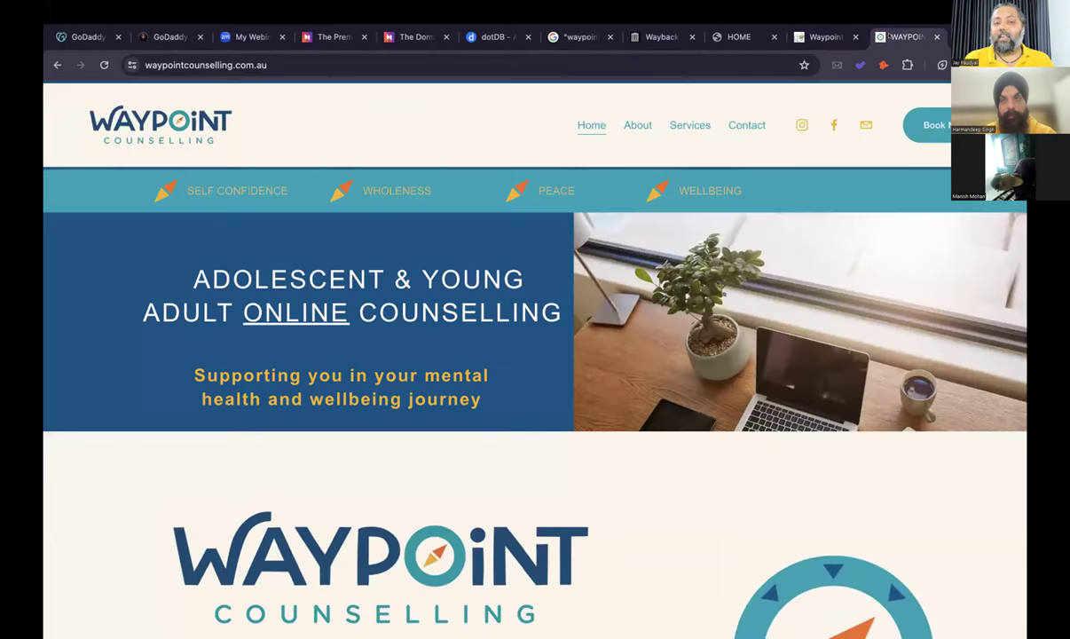
# Examine the waypointcounselling.com.au homepage, from the Our Service section to the contact details in the footer.
pyautogui.click(901, 36)
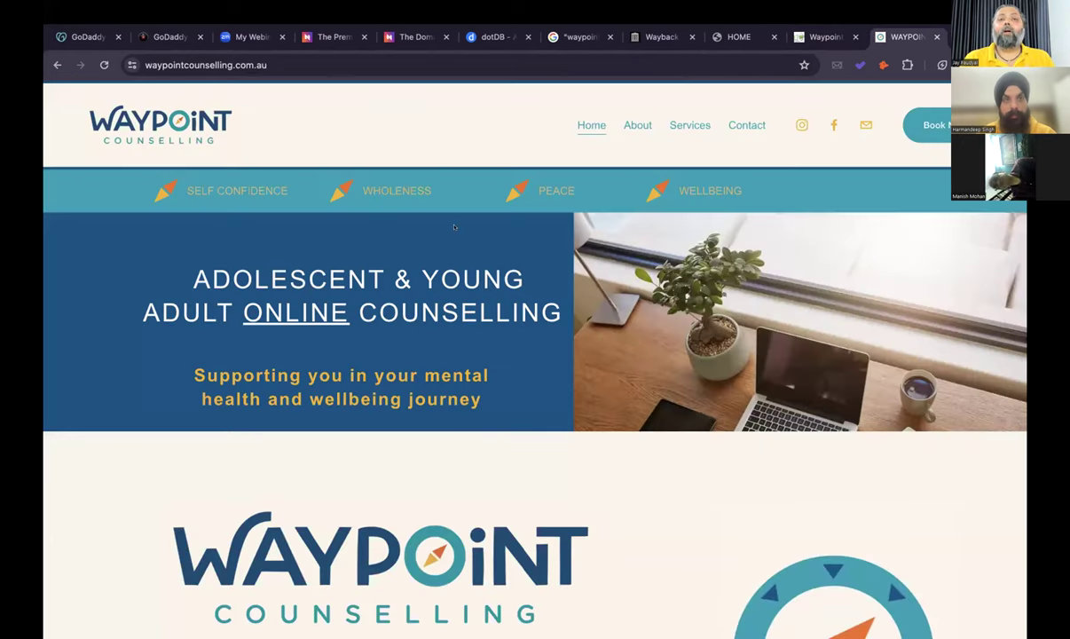
pyautogui.scroll(-3, 505, 296)
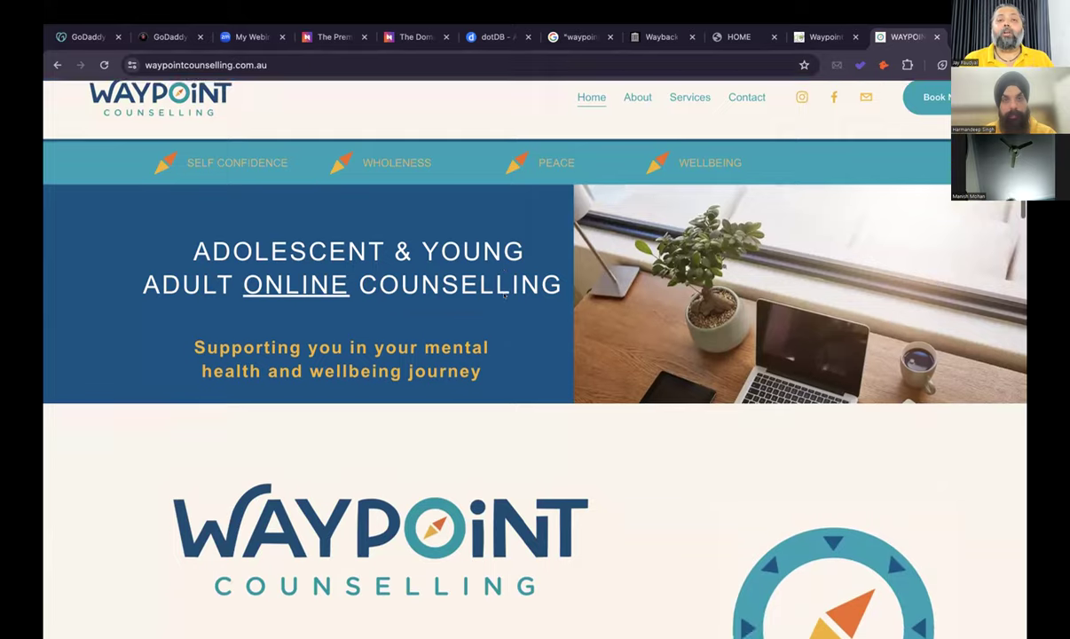
pyautogui.scroll(-6, 505, 295)
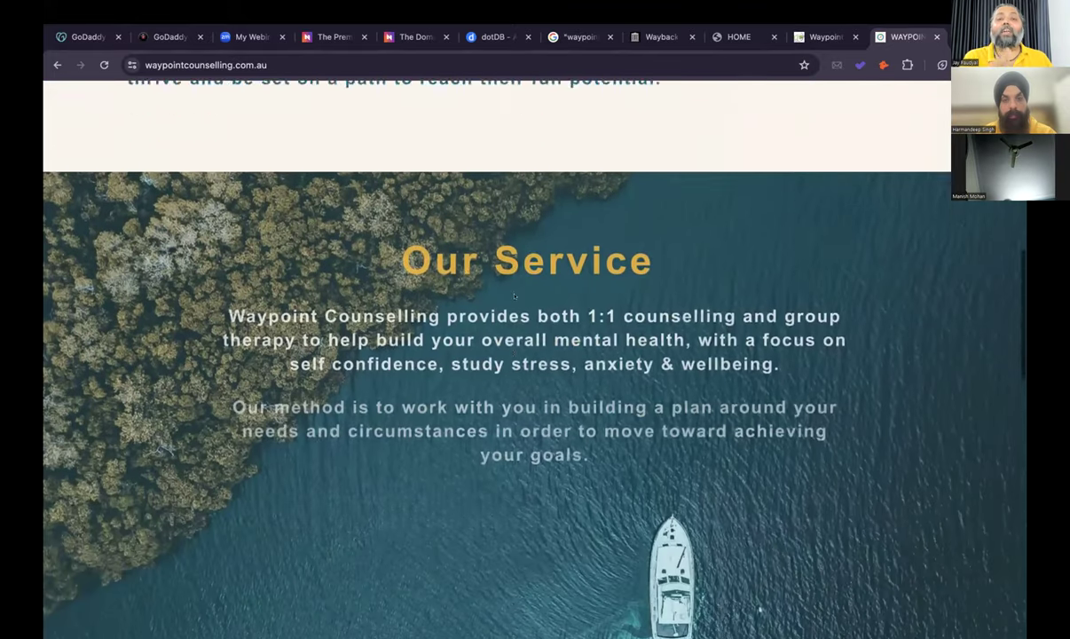
pyautogui.scroll(-15, 513, 296)
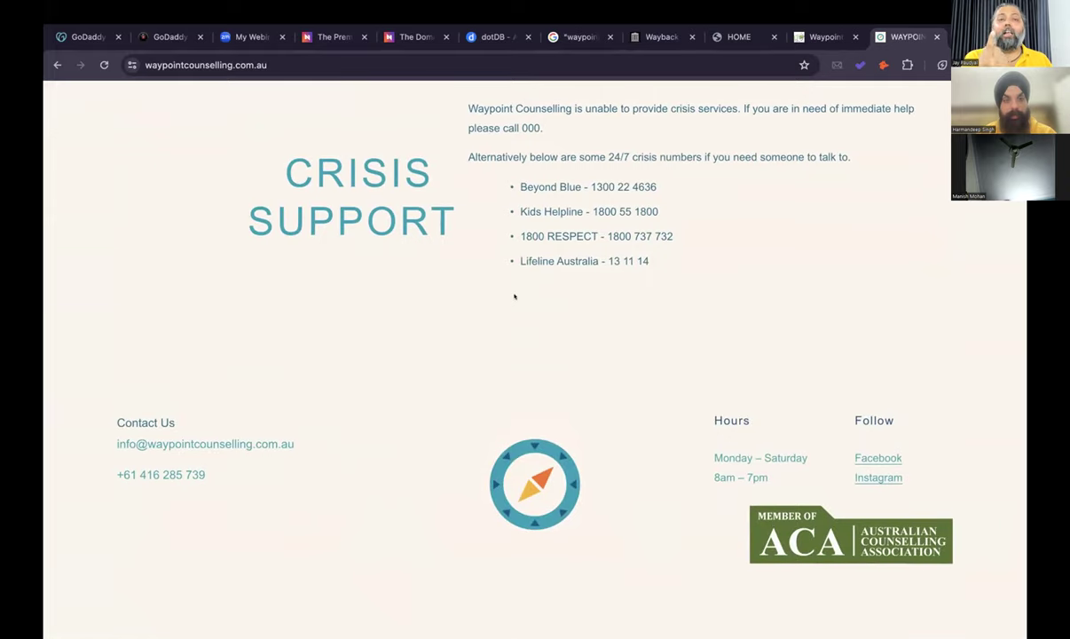
pyautogui.scroll(20, 514, 297)
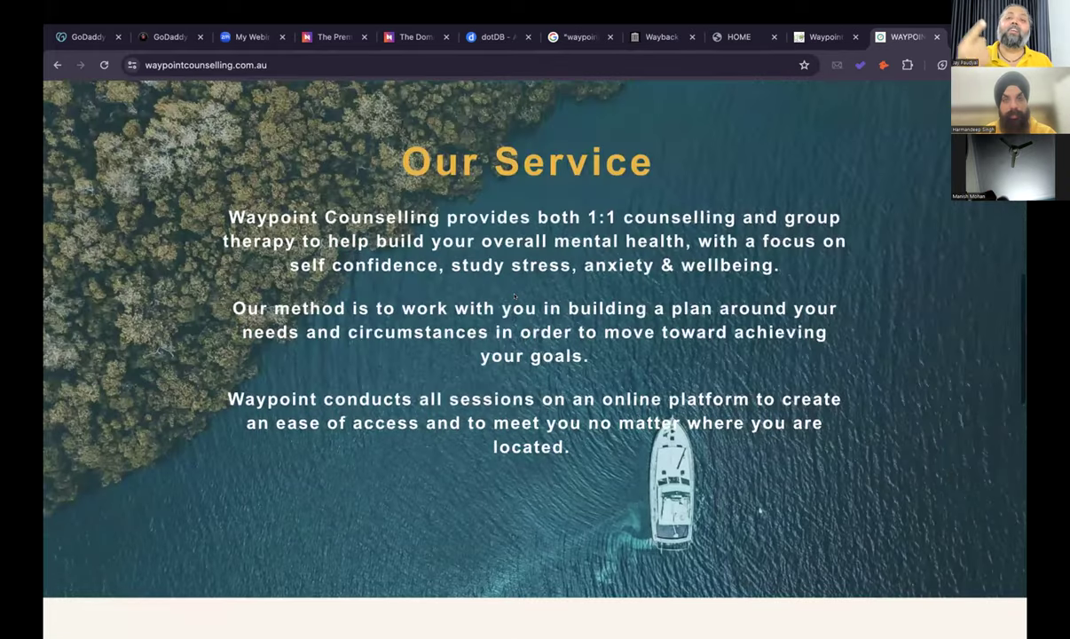
pyautogui.scroll(3, 514, 297)
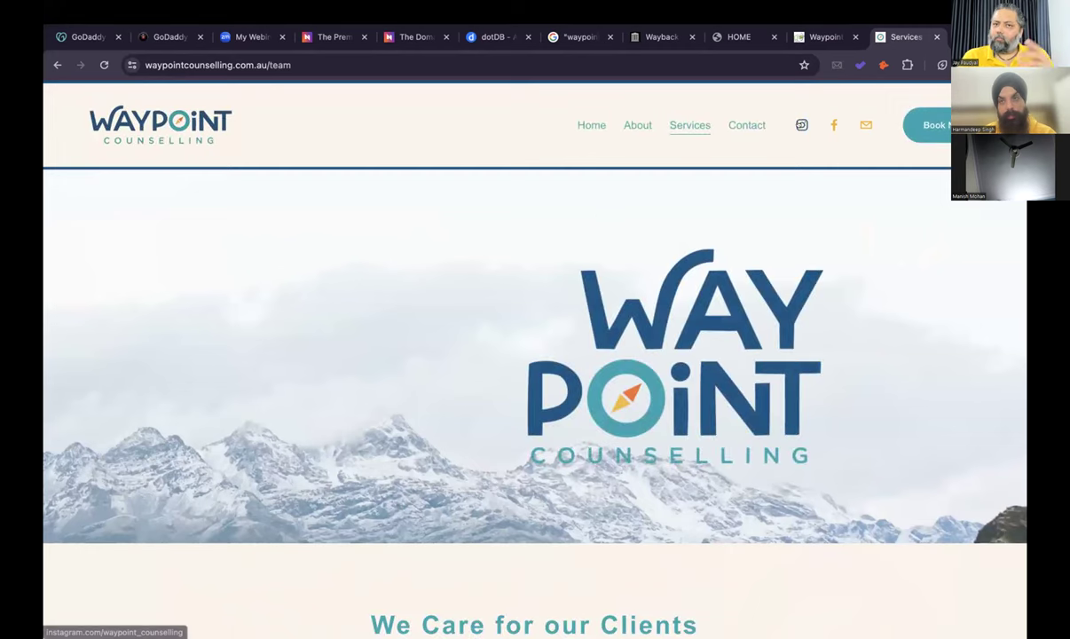
# Check Waypoint Counselling's Instagram profile, linked from waypointcounselling.com.au, in a new tab and close that tab.
pyautogui.rightClick(801, 124)
pyautogui.click(839, 134)
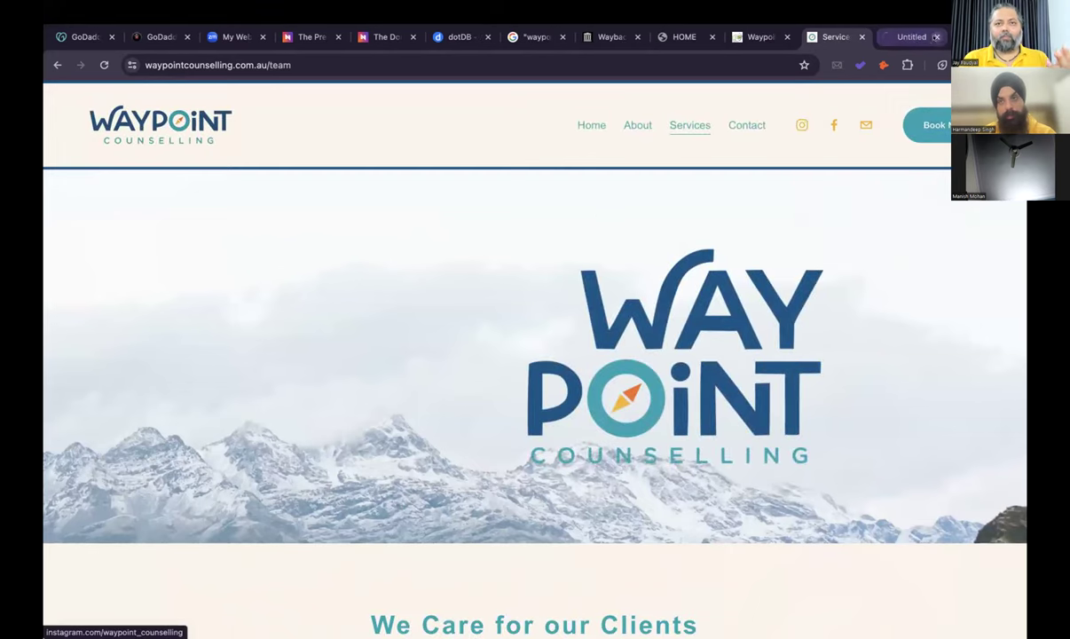
pyautogui.hotkey('ctrl', 'Tab')
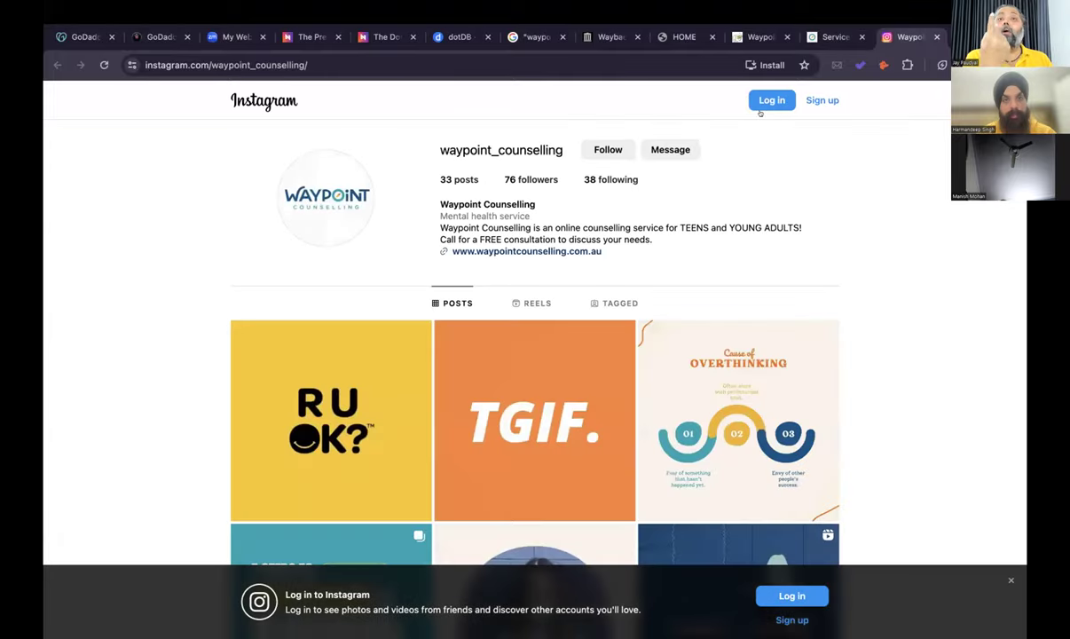
pyautogui.hotkey('ctrl', 'w')
# Read through the waypointcounselling.com.au Services page, including its services, approach and contact details.
pyautogui.scroll(-6, 577, 270)
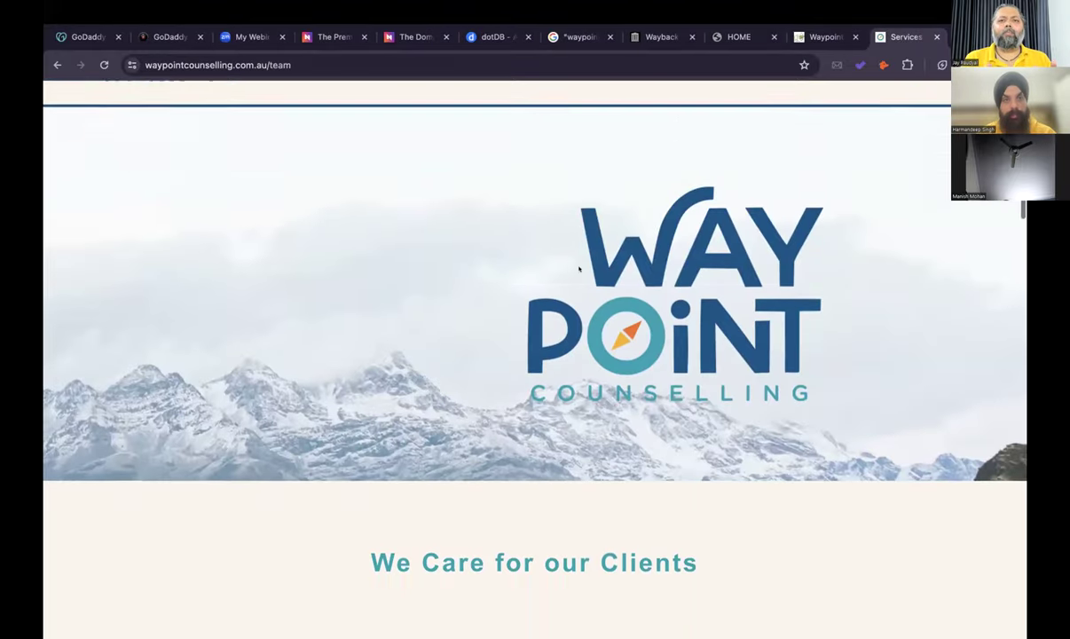
pyautogui.scroll(-6, 579, 268)
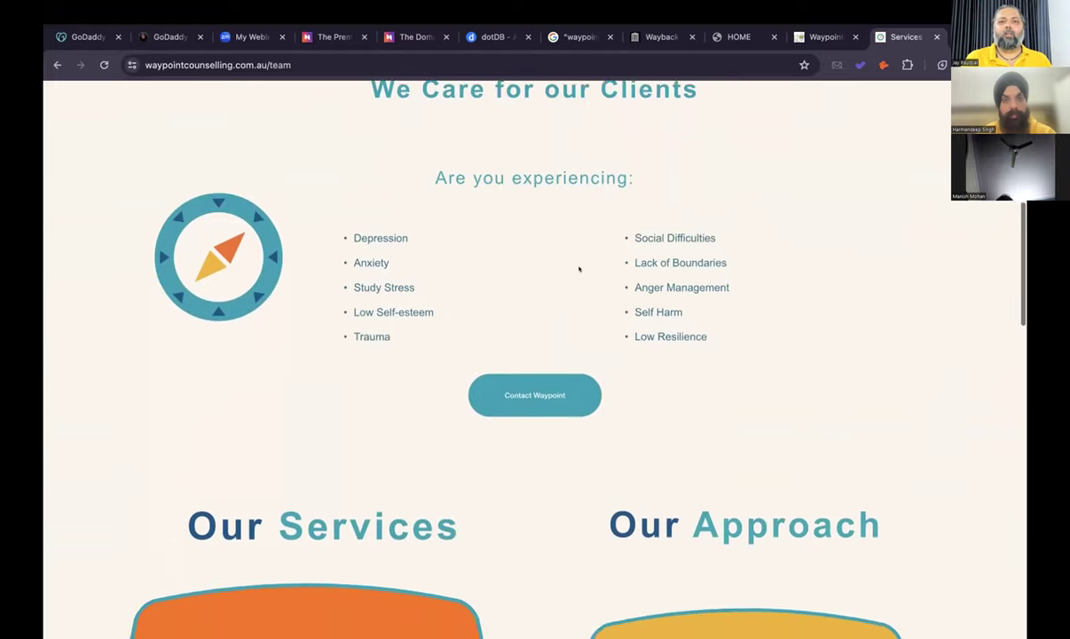
pyautogui.scroll(1, 578, 266)
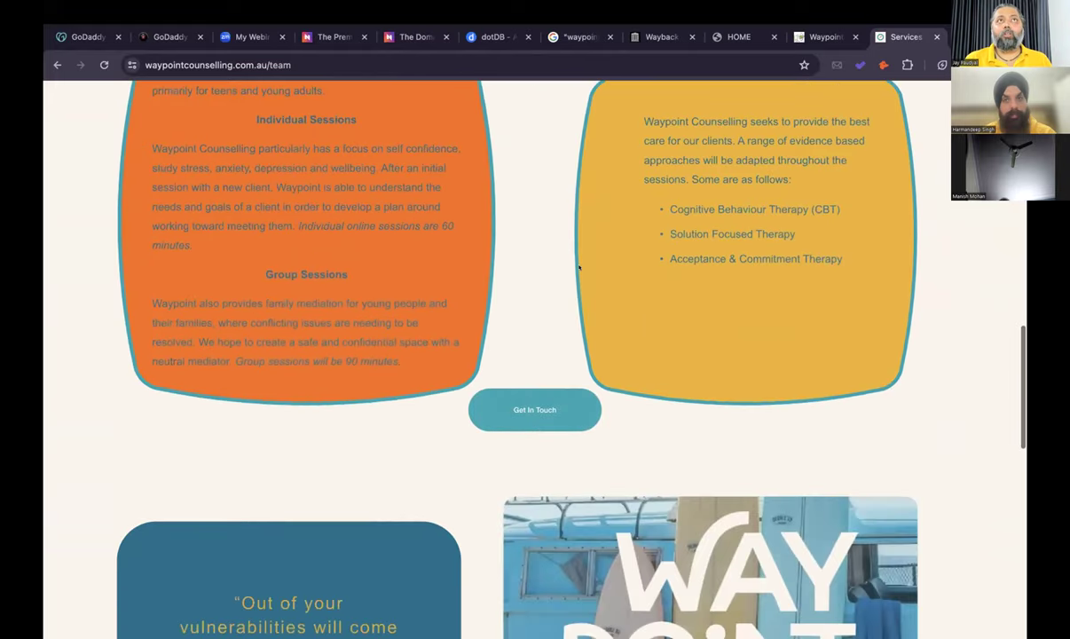
pyautogui.scroll(-6, 578, 266)
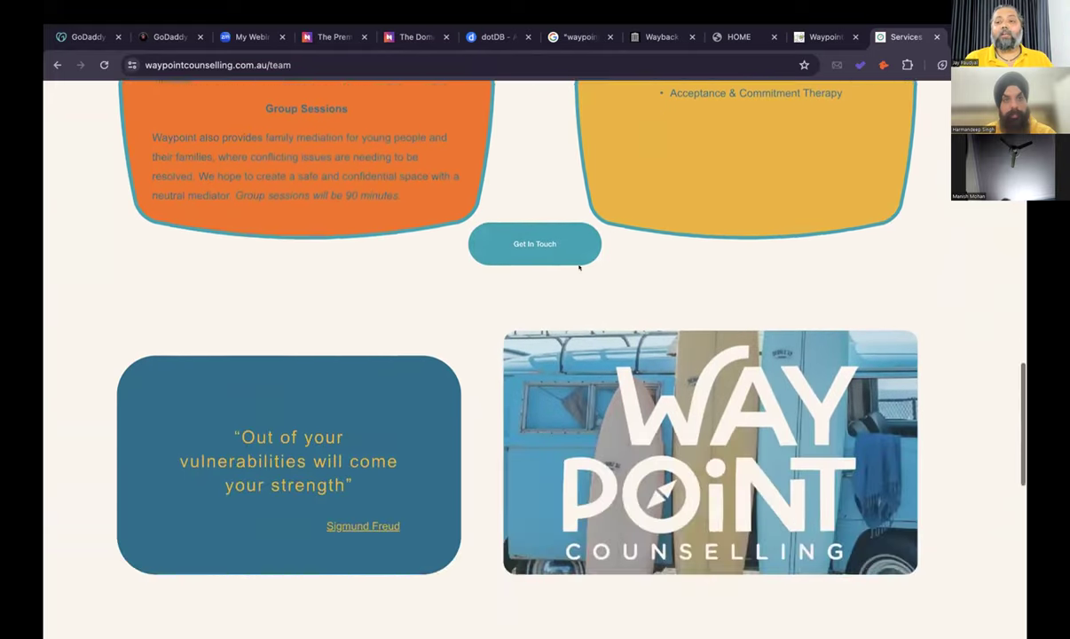
pyautogui.scroll(-3, 578, 268)
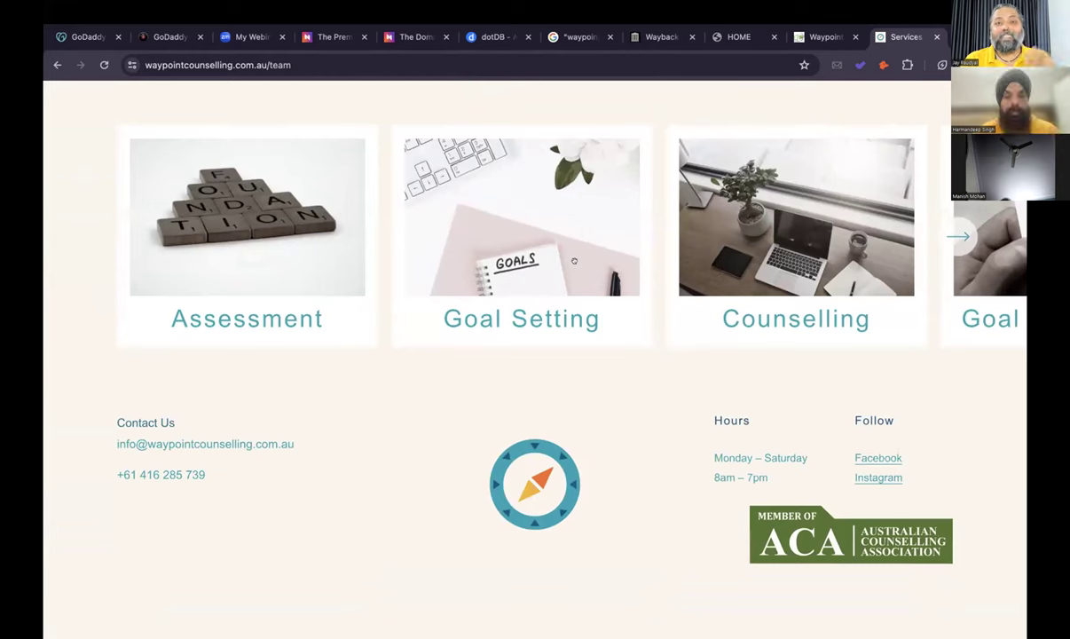
# Compare the waypointcounselling.ca homepage with the waypointcounsel.com homepage as potential end buyers.
pyautogui.click(806, 37)
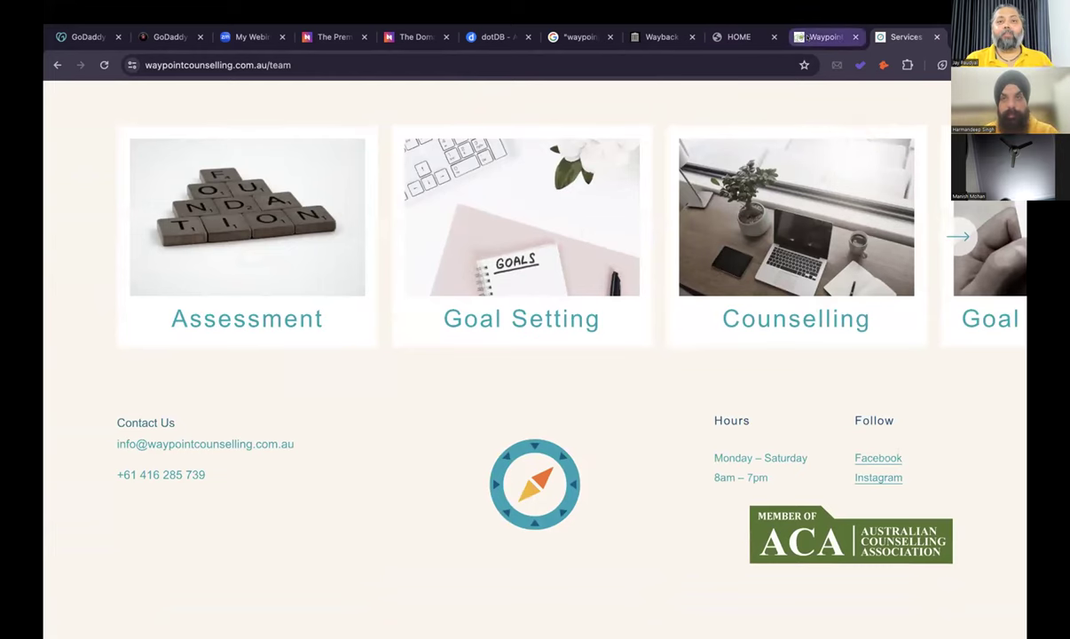
pyautogui.click(825, 37)
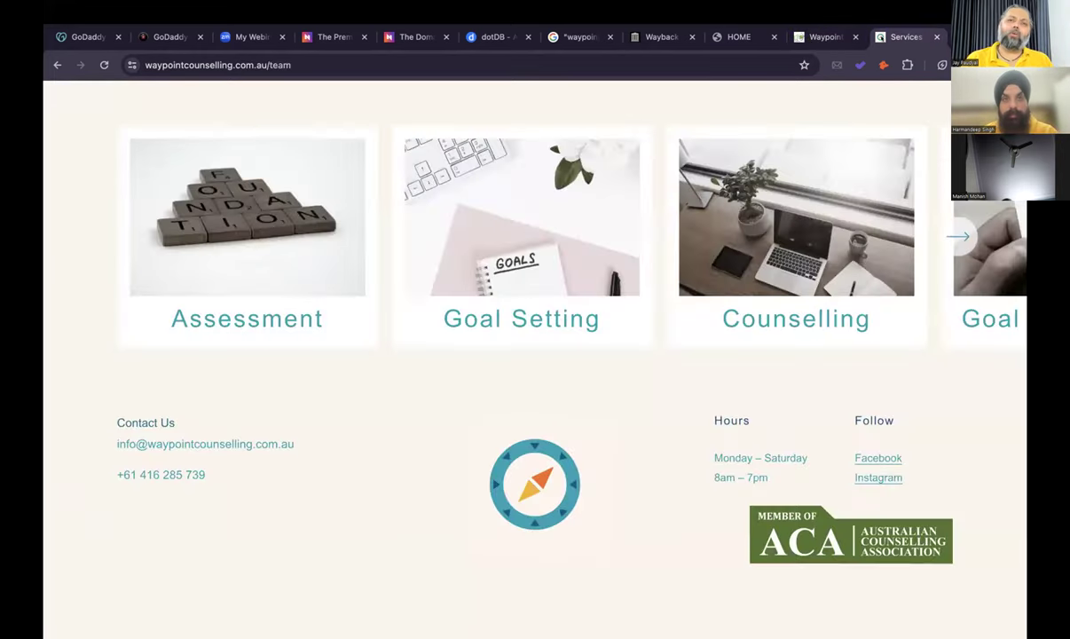
pyautogui.click(825, 36)
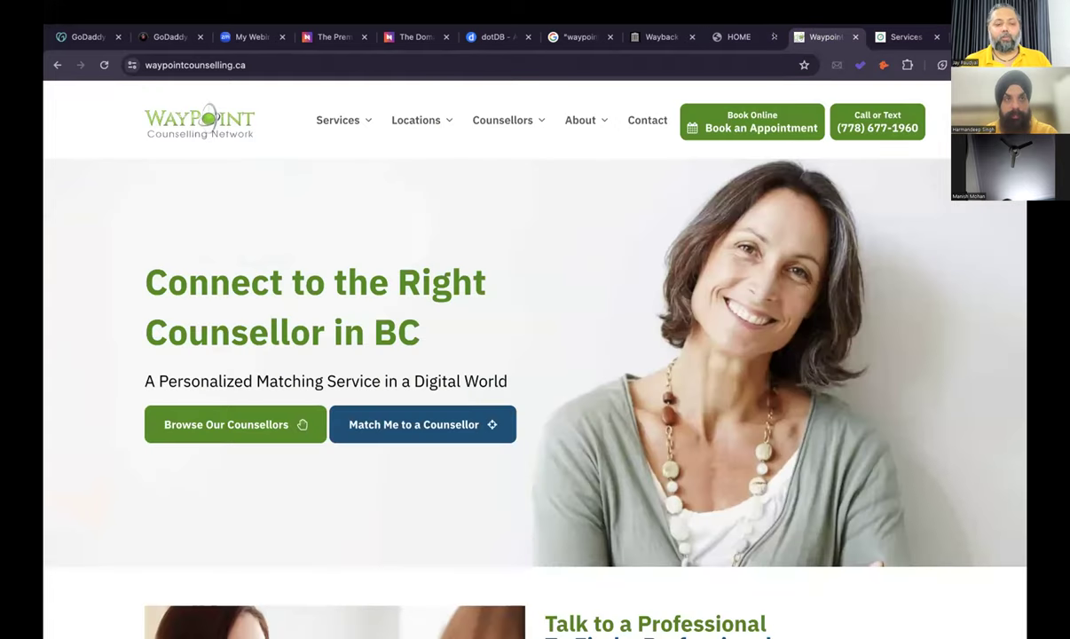
pyautogui.click(741, 37)
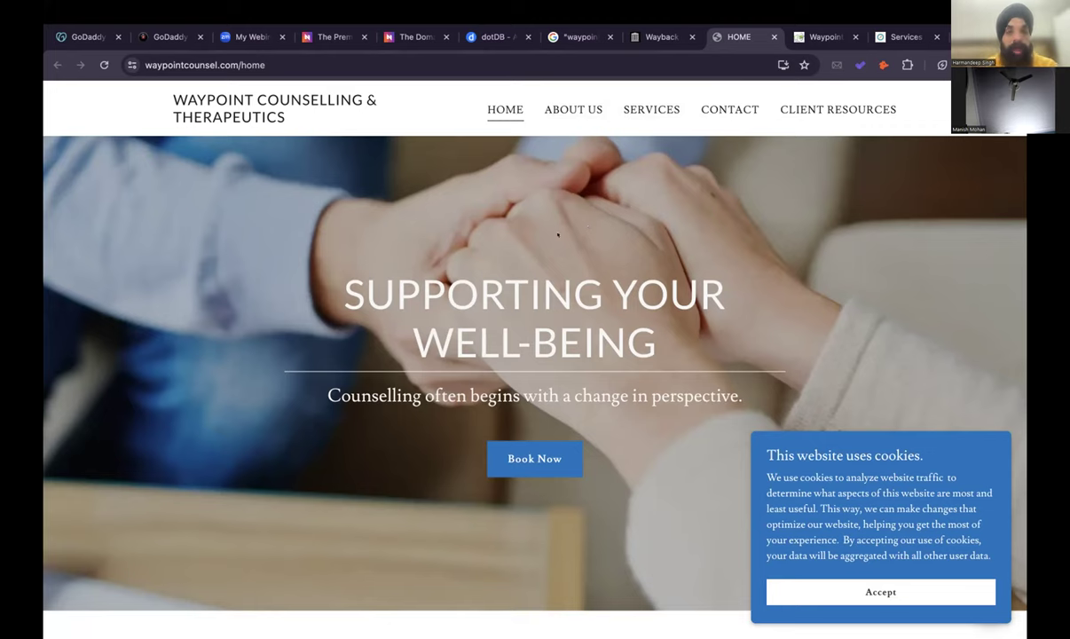
pyautogui.click(820, 37)
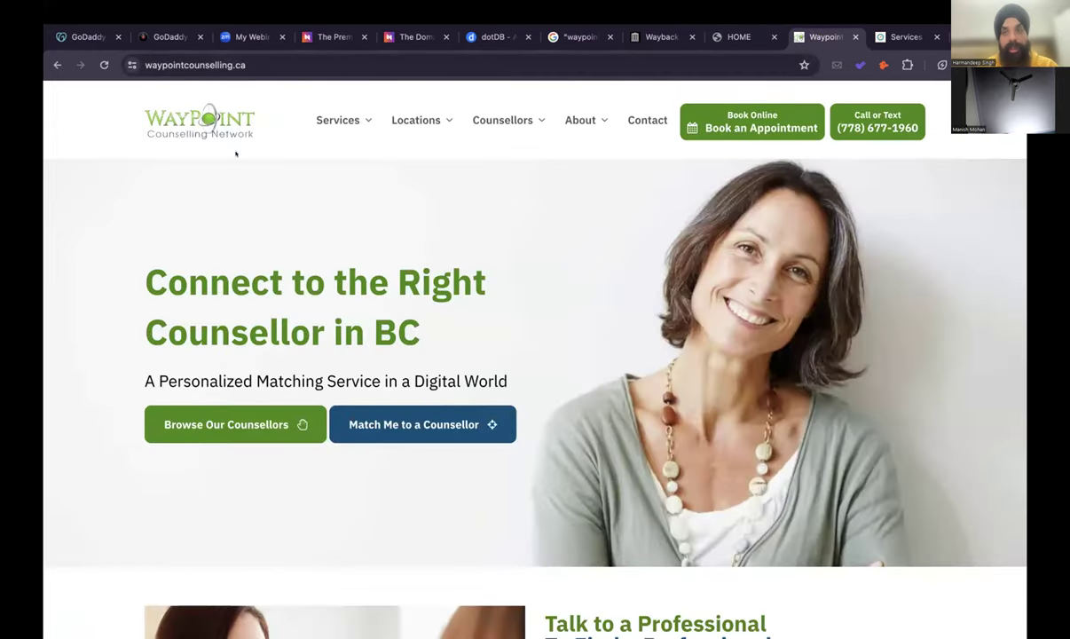
# Return to the GoDaddy Auctions search results and open the details of the waypointcounselling.com listing.
pyautogui.click(164, 36)
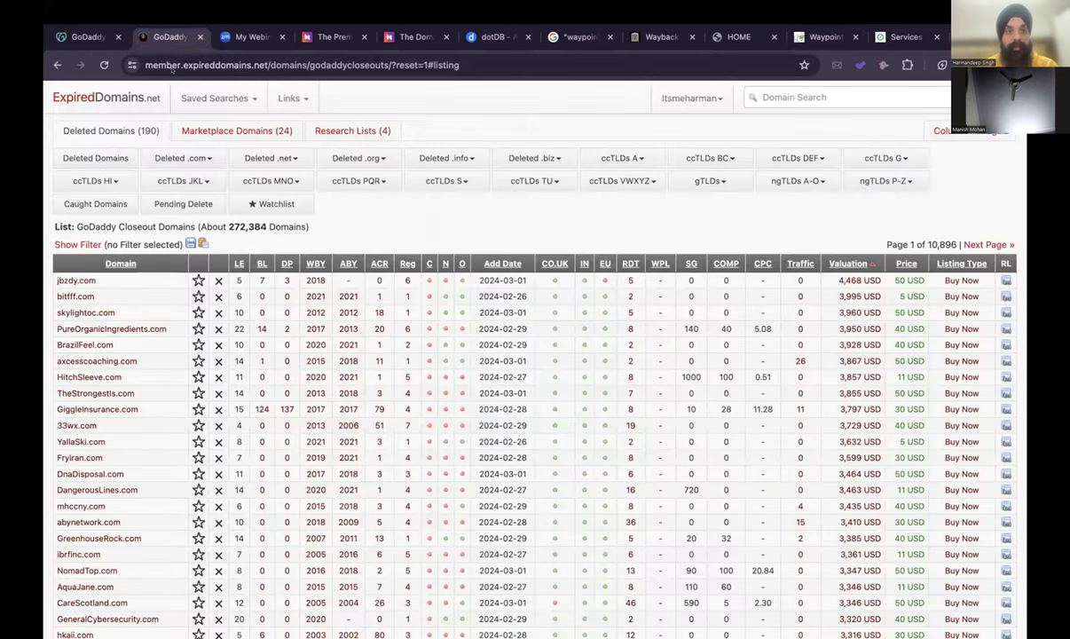
pyautogui.click(89, 37)
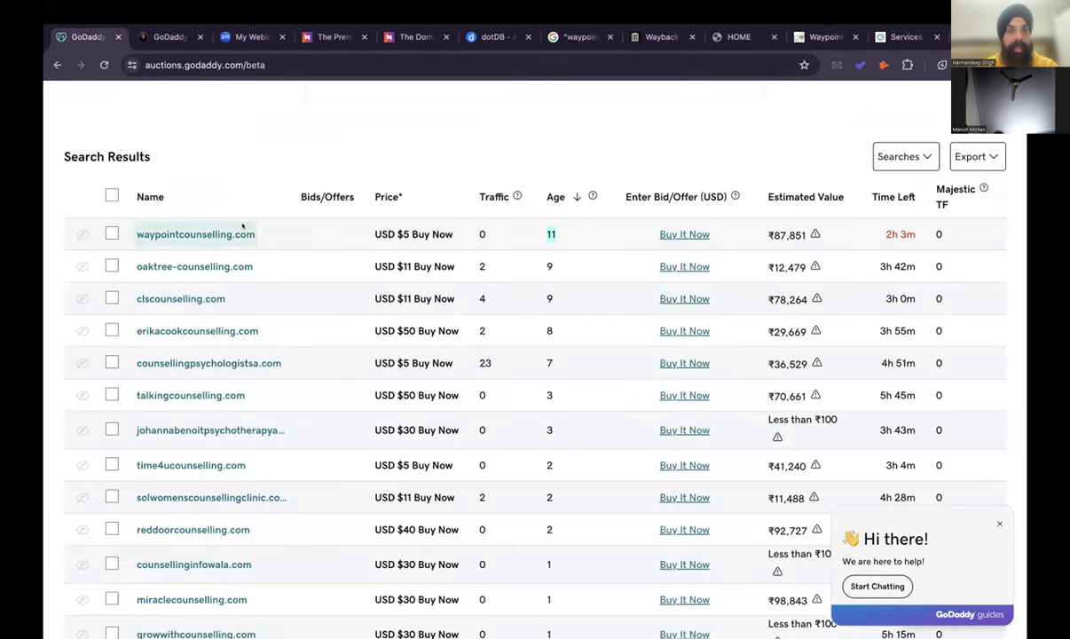
pyautogui.hscroll(5, 733, 245)
pyautogui.hscroll(-3, 657, 245)
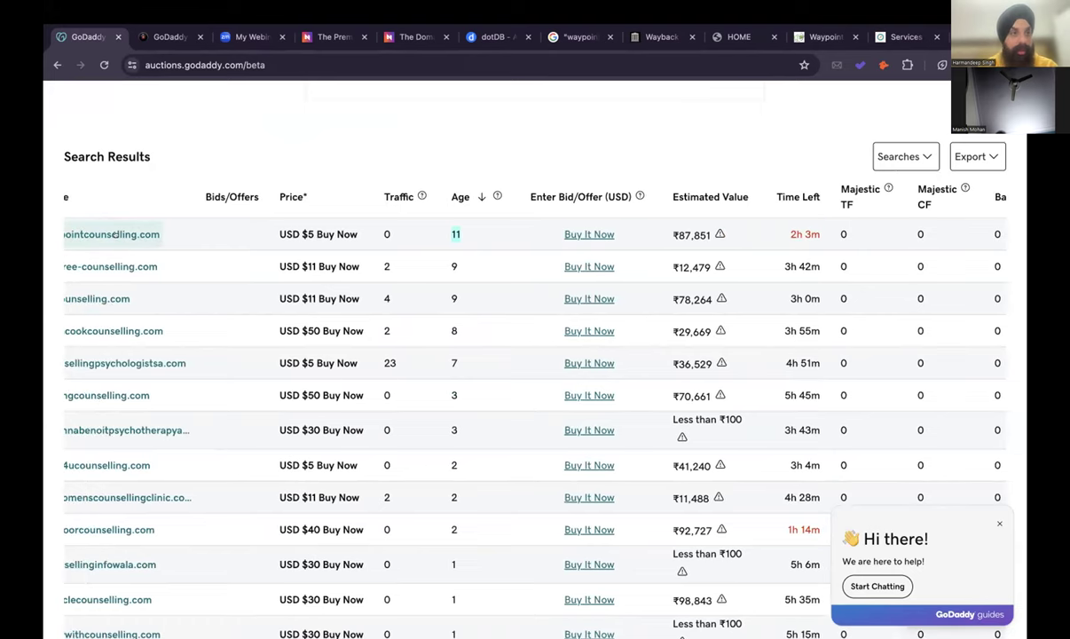
pyautogui.click(297, 247)
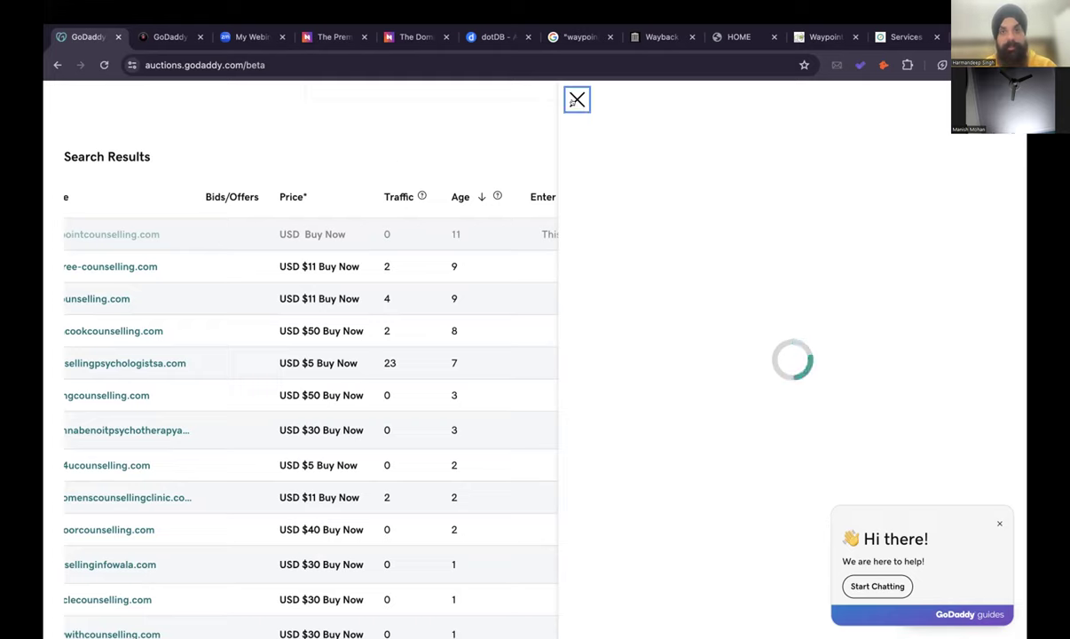
# Close the waypointcounselling.com listing details and check that domain's row in the auction search results.
pyautogui.click(721, 39)
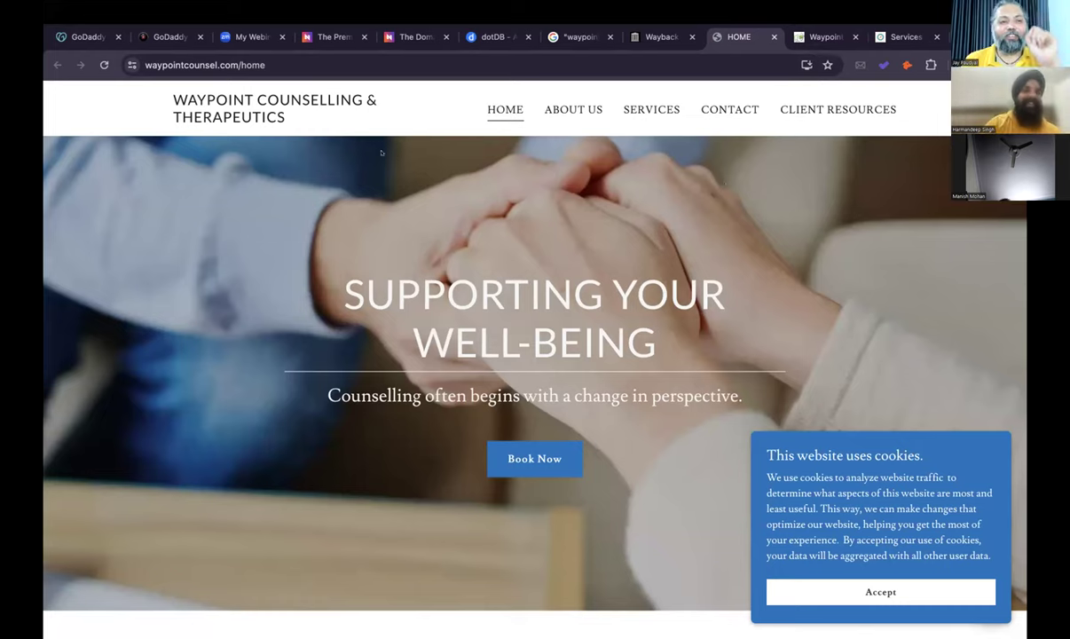
pyautogui.click(88, 37)
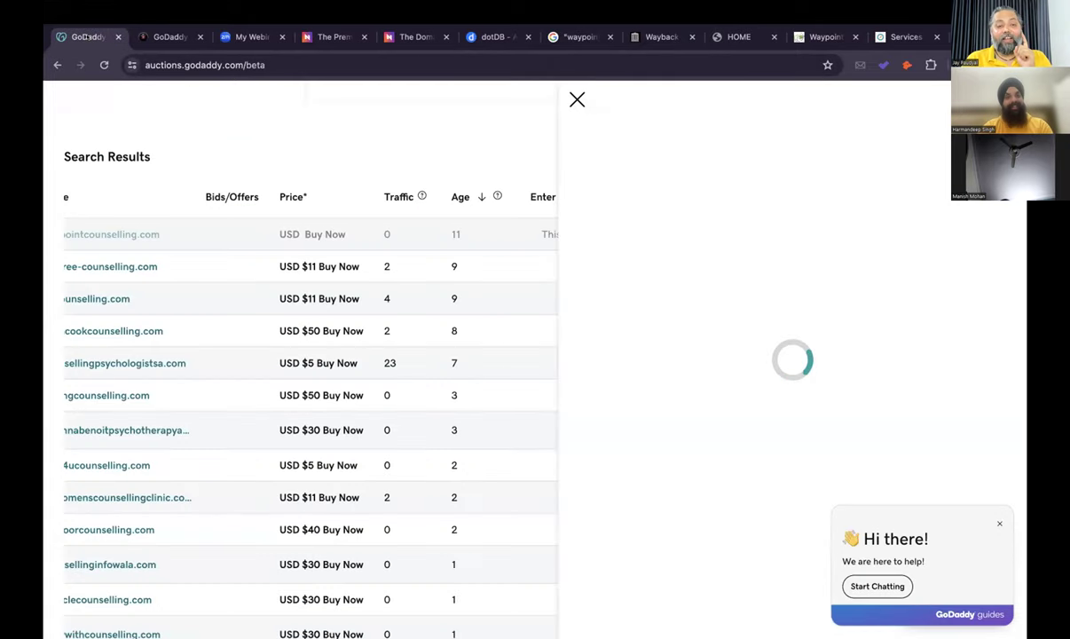
pyautogui.click(577, 99)
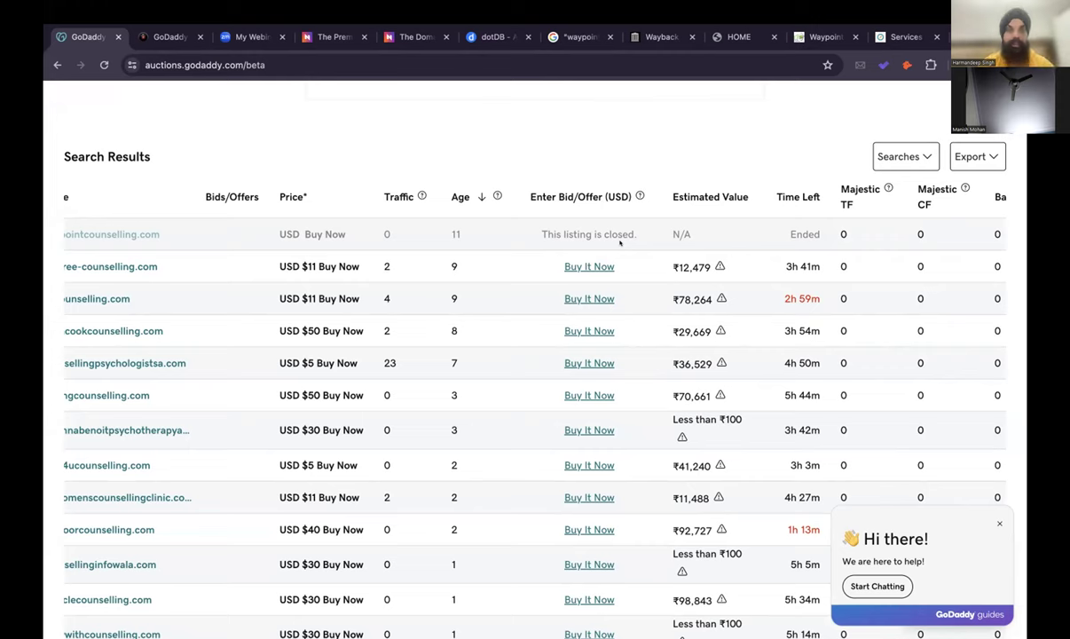
pyautogui.hscroll(-2, 243, 235)
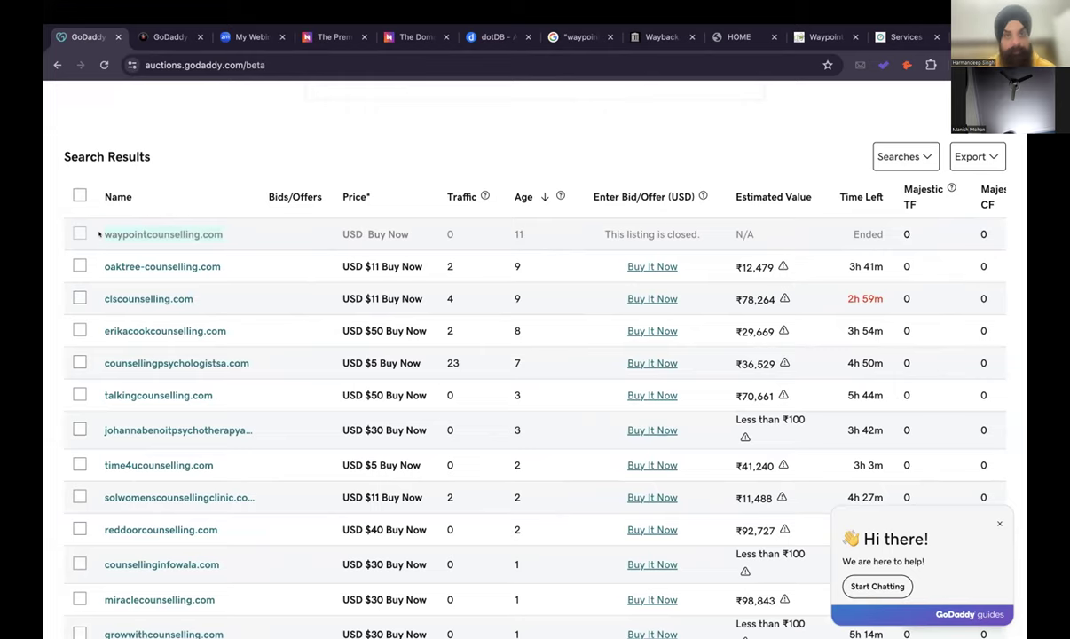
# Look up the WHOIS record at who.is/whois/waypointcounselling.com in a new tab.
pyautogui.hotkey('ctrl', 't')
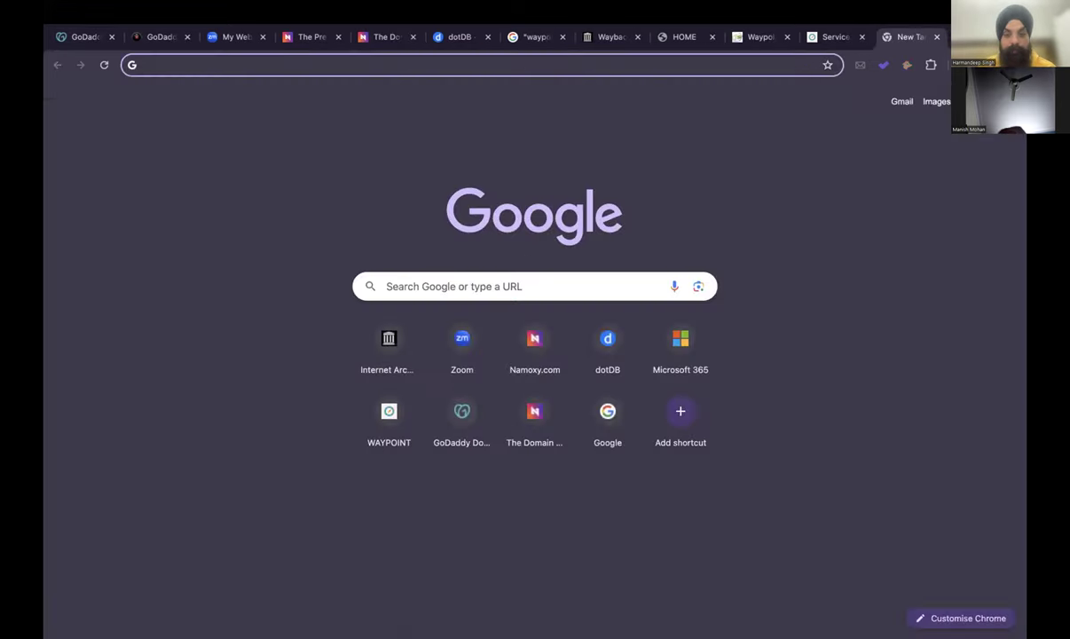
pyautogui.write('who.is')
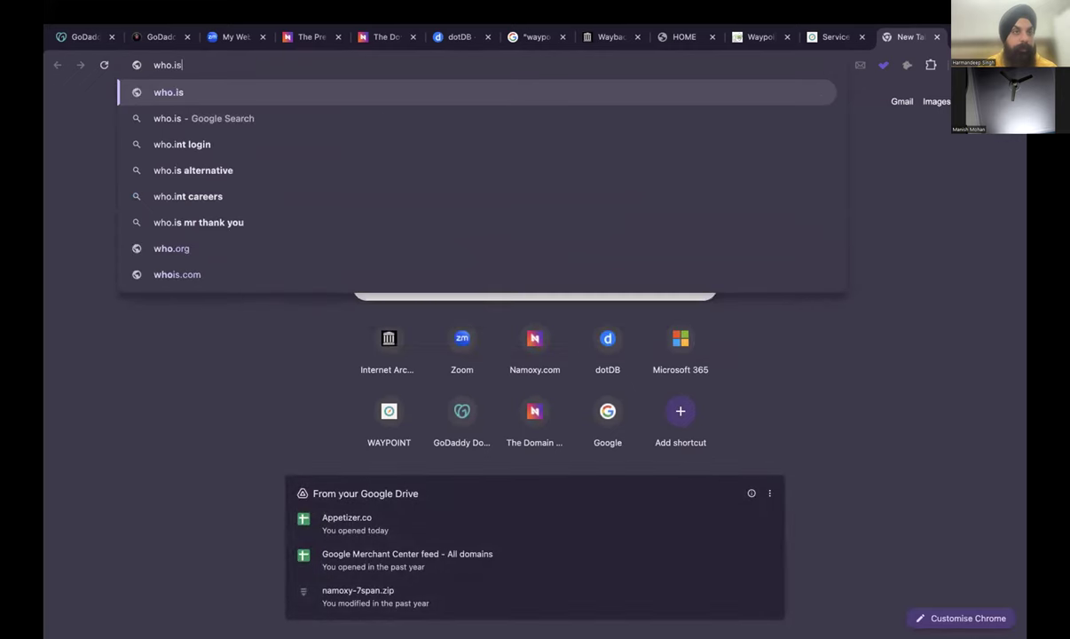
pyautogui.write('/w')
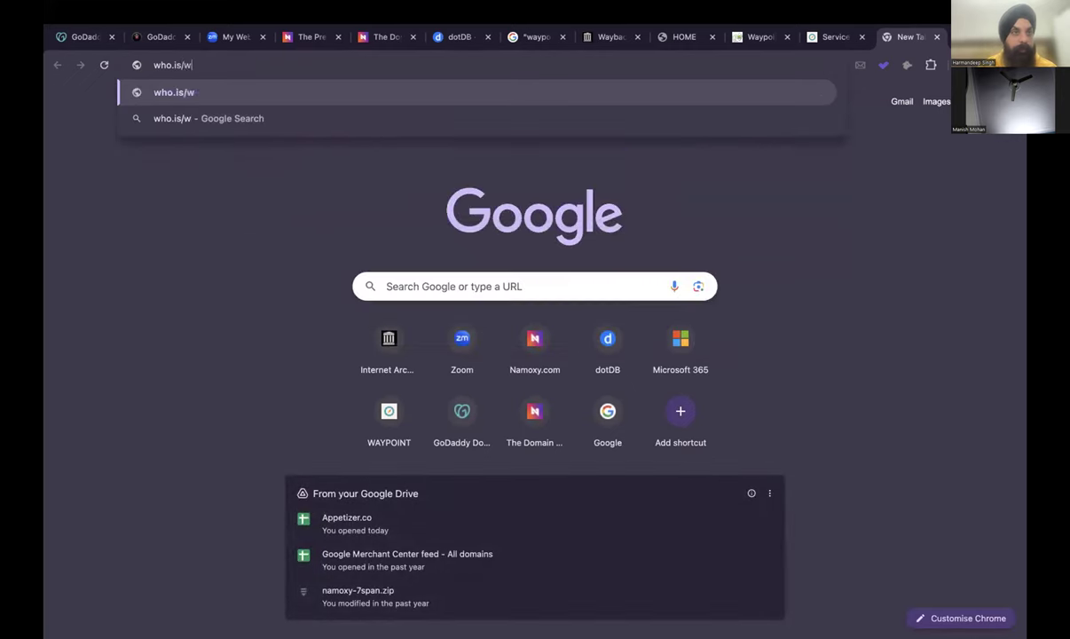
pyautogui.write('hois/')
pyautogui.write('waypointcounselling.com')
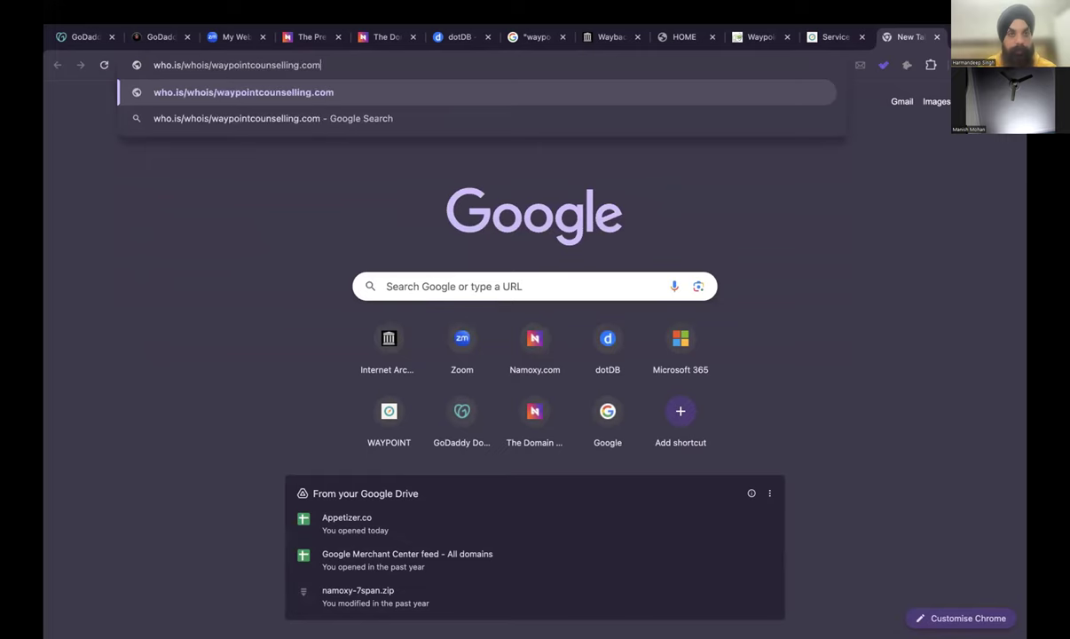
pyautogui.press('Return')
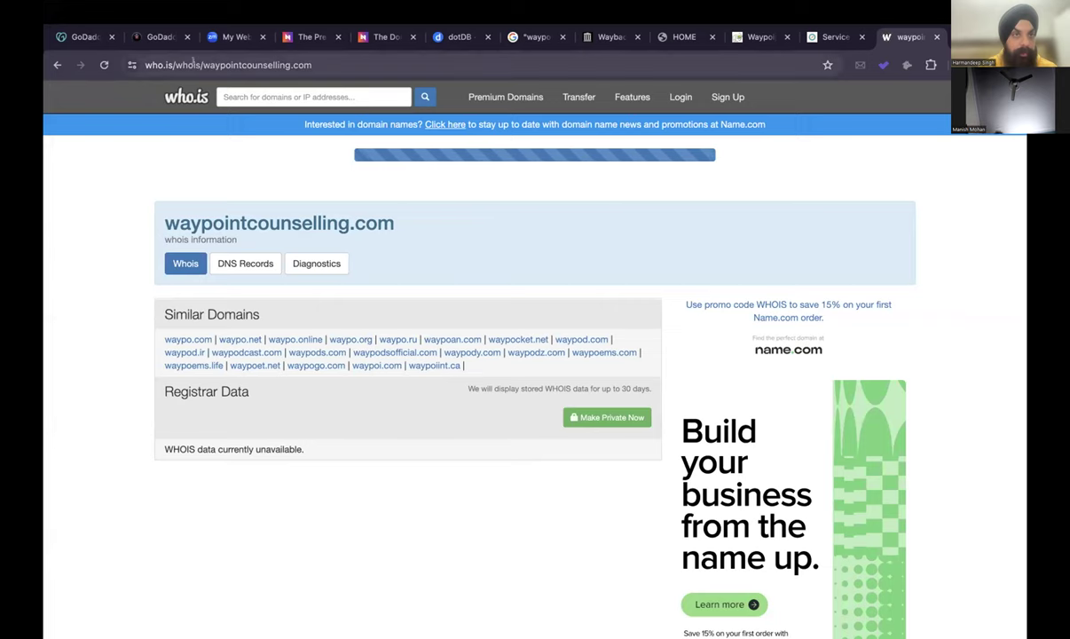
pyautogui.click(173, 63)
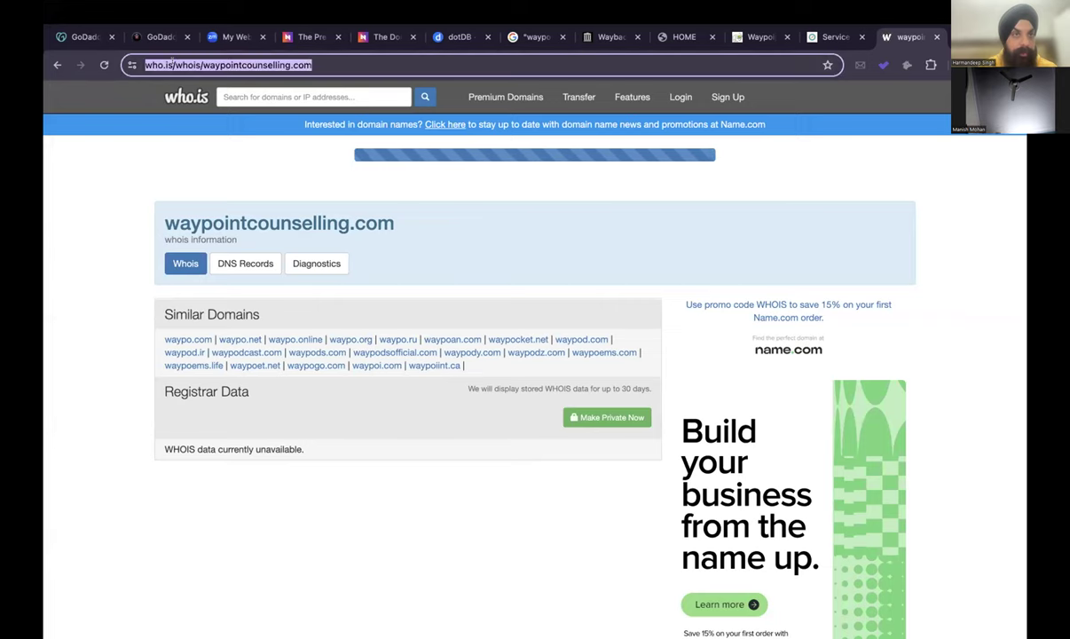
# Look up the waypointcounselling.com record at whois.com/whois/waypointcounselling.com and read its domain information and registrant contact.
pyautogui.click(172, 65)
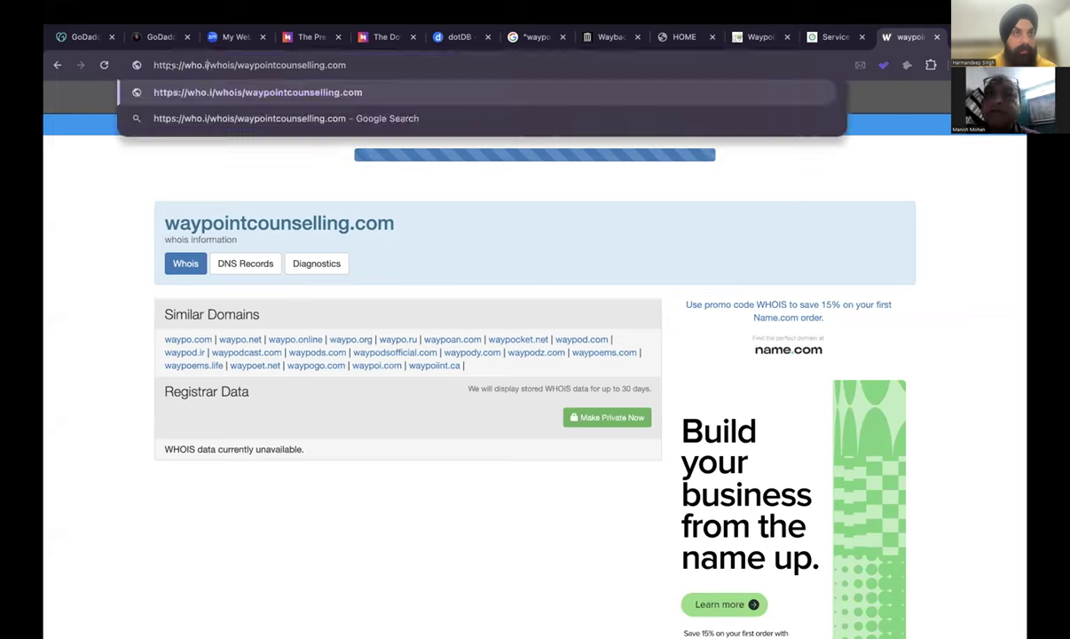
pyautogui.press('Delete')
pyautogui.press('Delete')
pyautogui.press('Delete')
pyautogui.press('Delete')
pyautogui.press('Delete')
pyautogui.press('BackSpace')
pyautogui.press('BackSpace')
pyautogui.press('BackSpace')
pyautogui.press('BackSpace')
pyautogui.press('BackSpace')
pyautogui.press('BackSpace')
pyautogui.press('BackSpace')
pyautogui.press('BackSpace')
pyautogui.press('BackSpace')
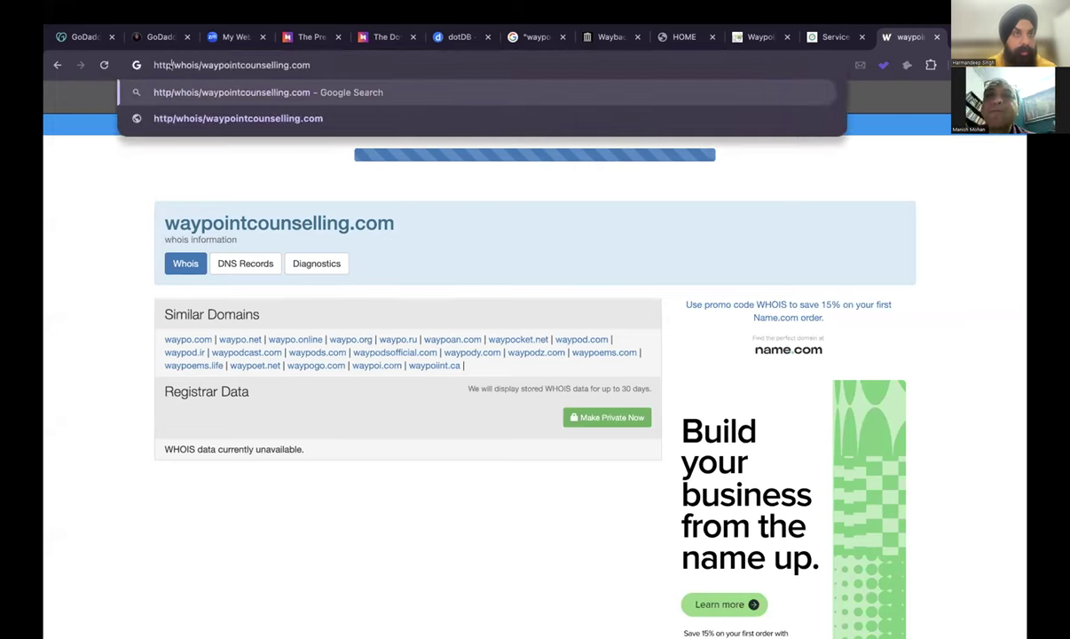
pyautogui.write('whois.com')
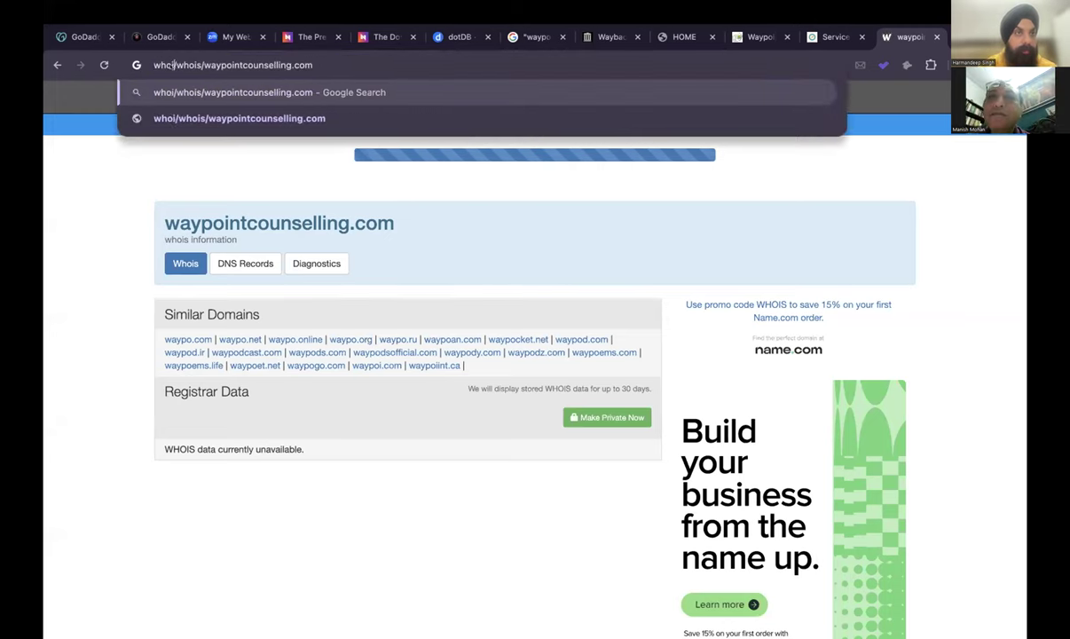
pyautogui.press('Return')
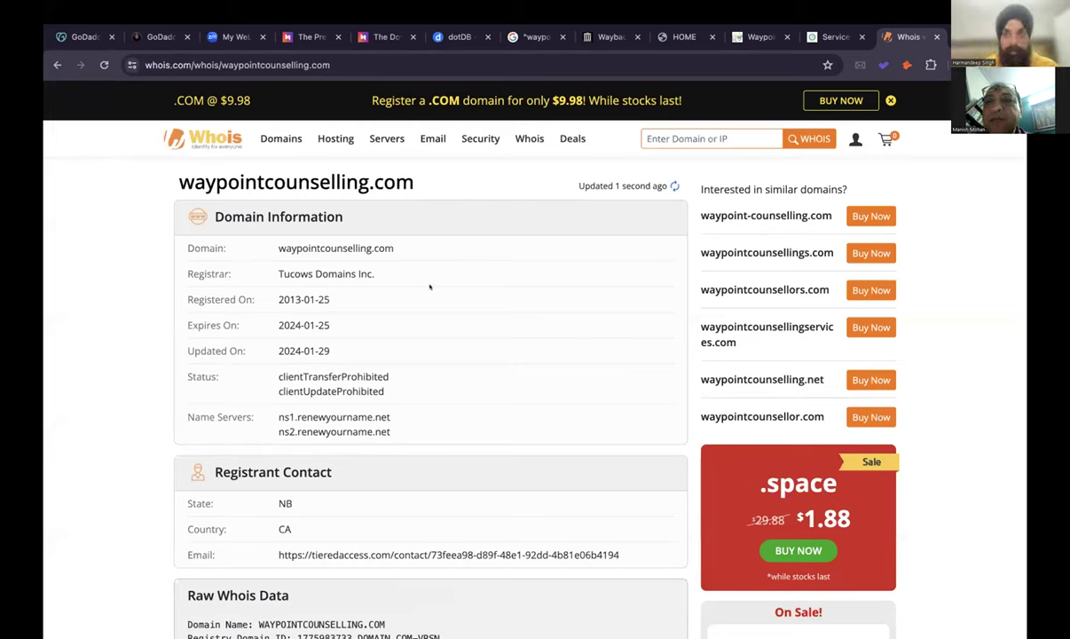
pyautogui.scroll(-5, 279, 255)
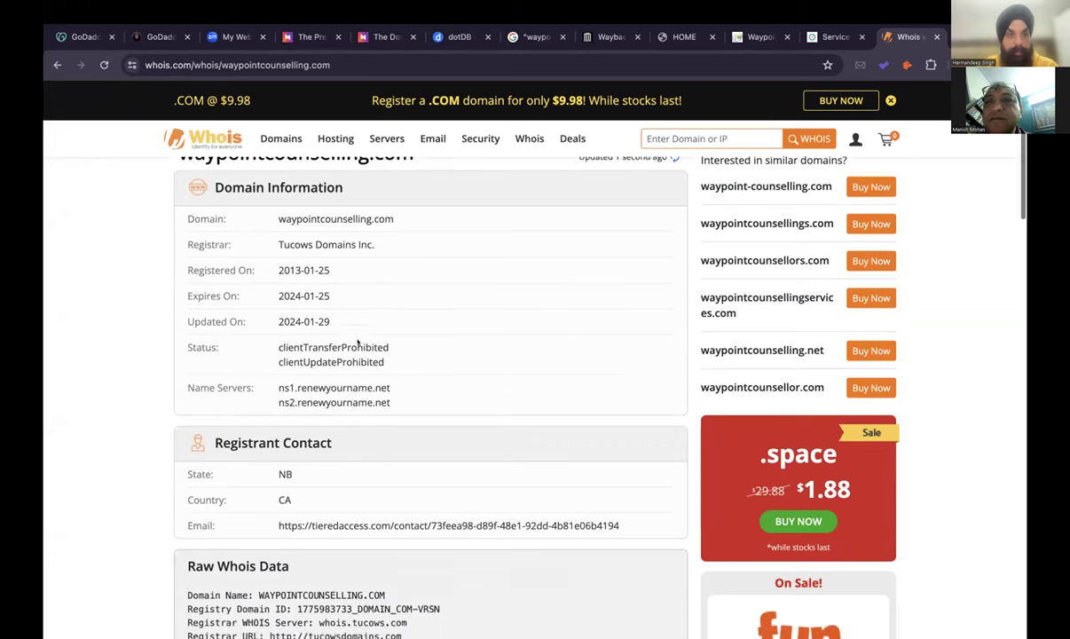
pyautogui.scroll(5, 358, 340)
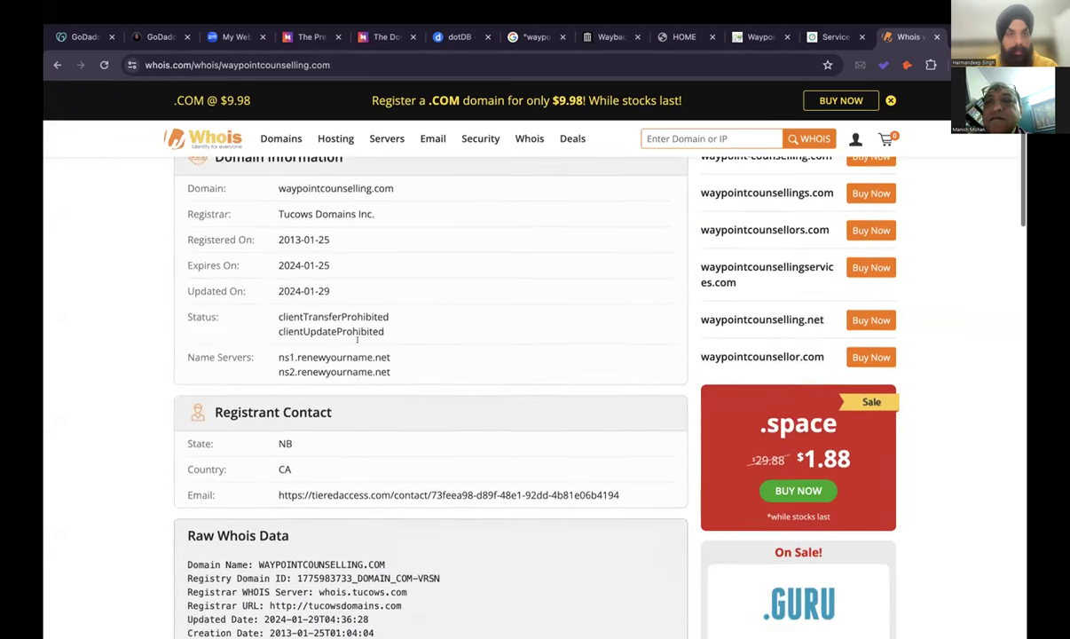
# Return to the GoDaddy Auctions search results and check every column of the waypointcounselling.com row.
pyautogui.hotkey('ctrl', '1')
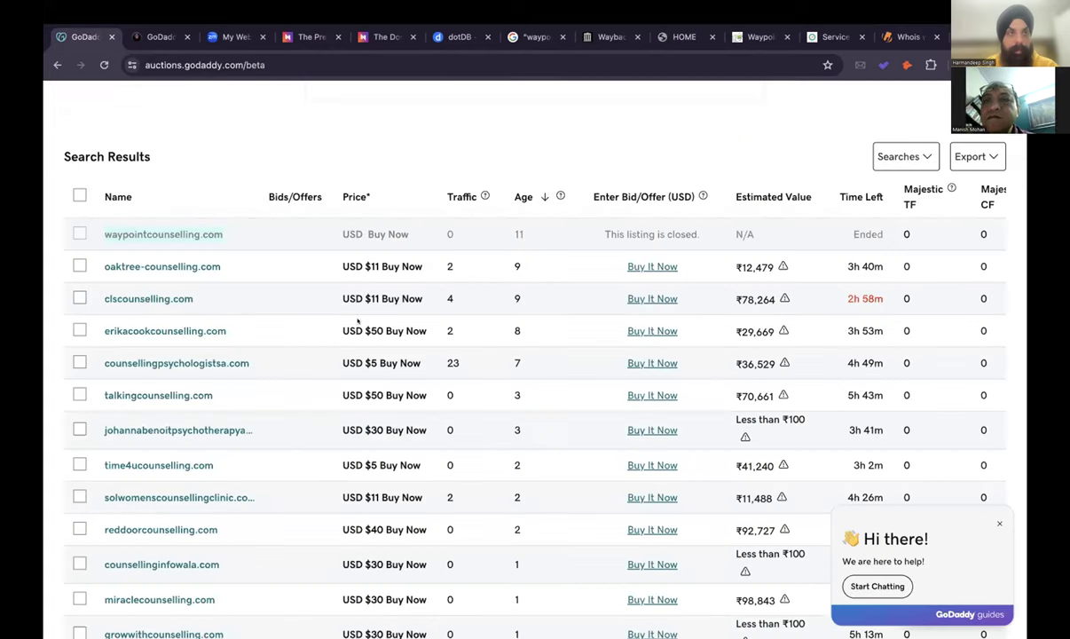
pyautogui.hscroll(5, 665, 257)
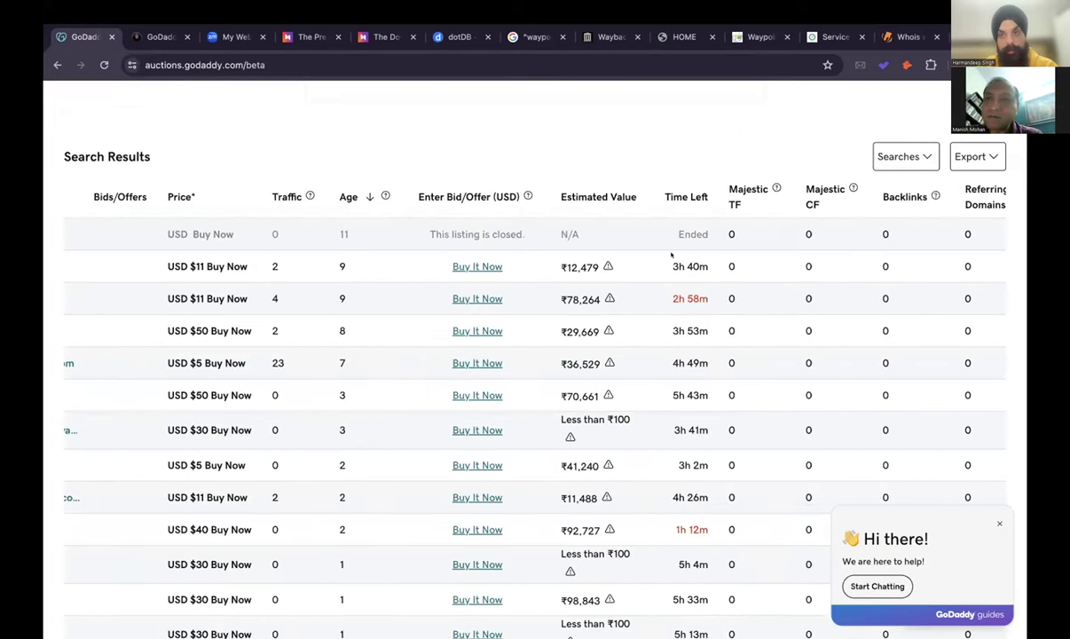
pyautogui.hscroll(-6, 671, 254)
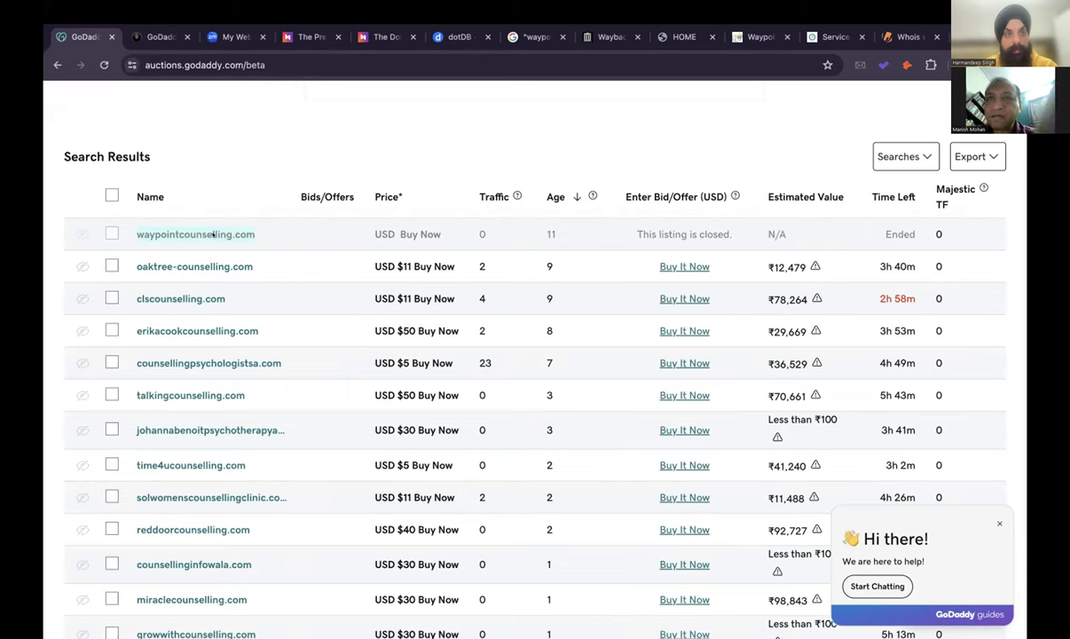
# Review the Google results for "waypoint counselling" to identify businesses that could be end buyers.
pyautogui.click(524, 38)
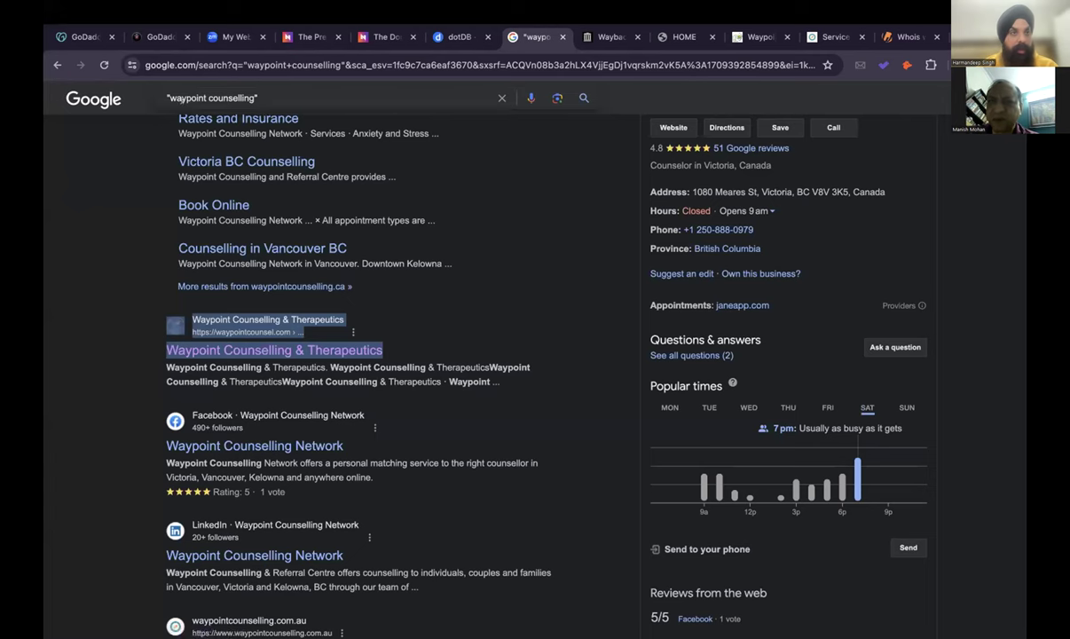
pyautogui.scroll(3, 278, 182)
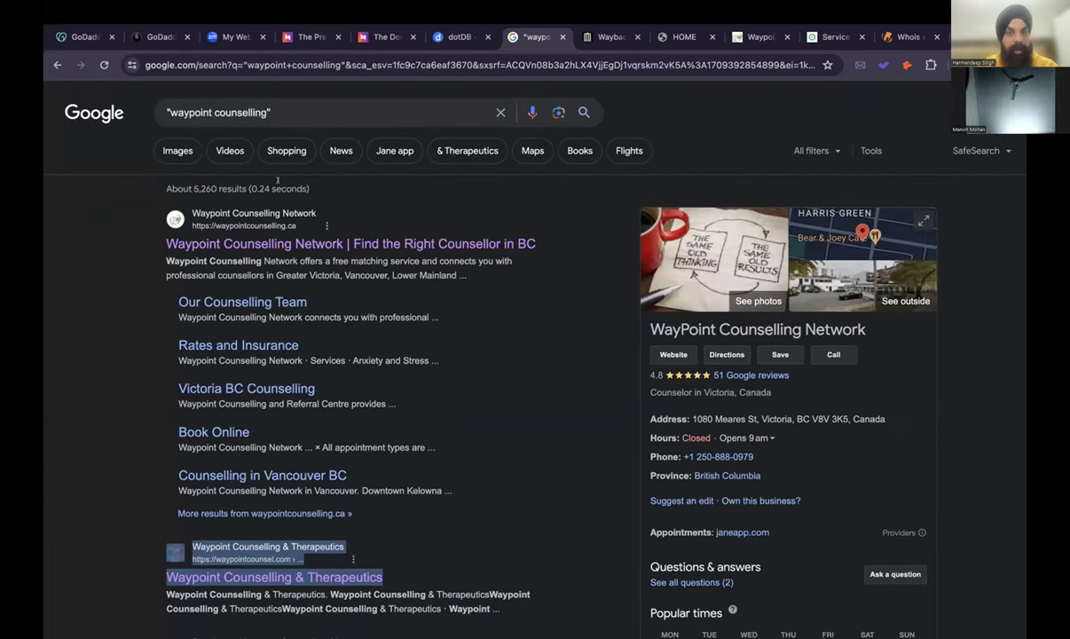
pyautogui.scroll(-3, 264, 267)
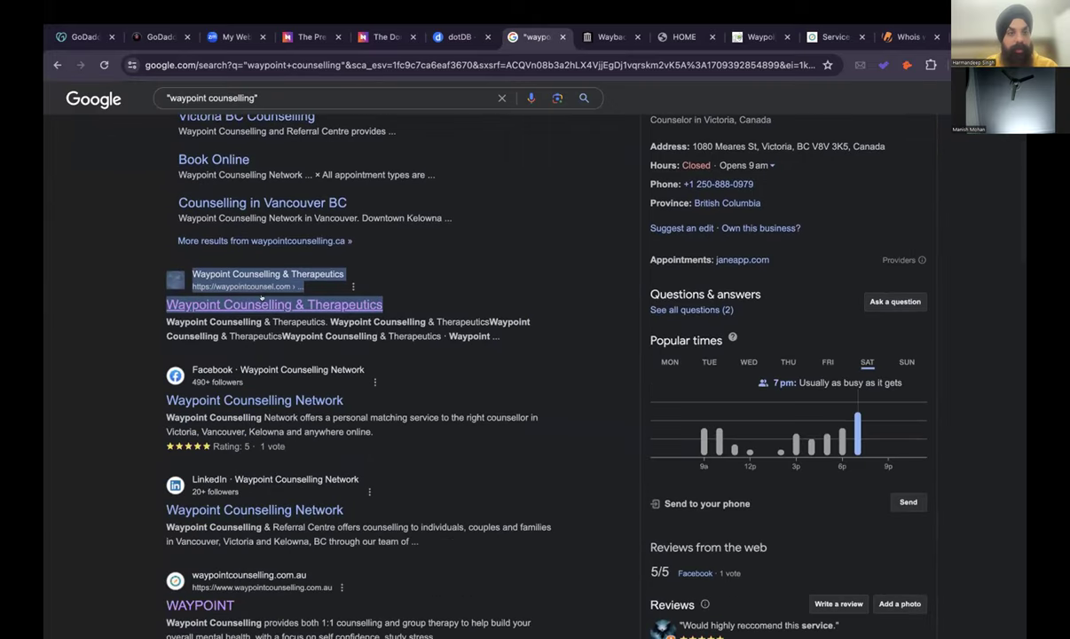
pyautogui.scroll(-2, 264, 306)
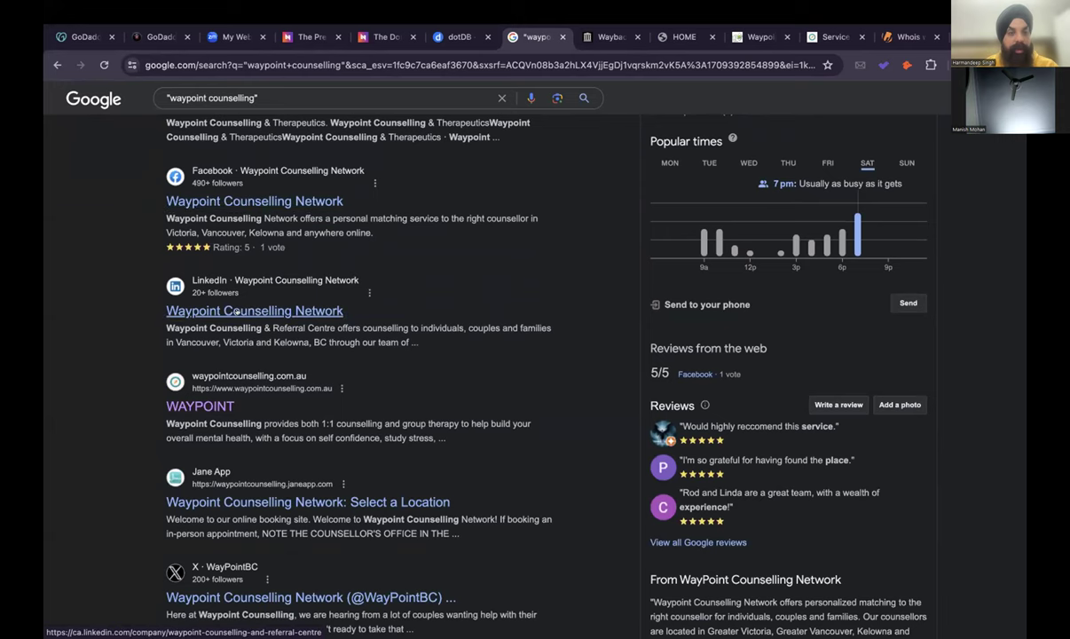
pyautogui.scroll(-2, 238, 311)
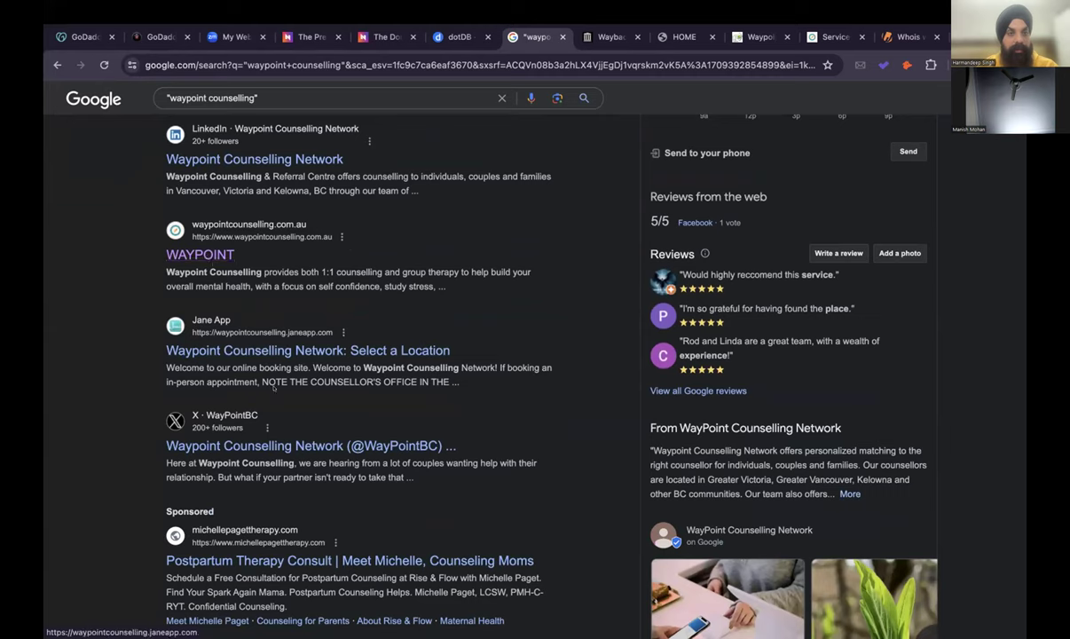
# Open the X profile result for WayPointBC in a new tab, dismiss the sign-in prompt and close the tab.
pyautogui.rightClick(263, 446)
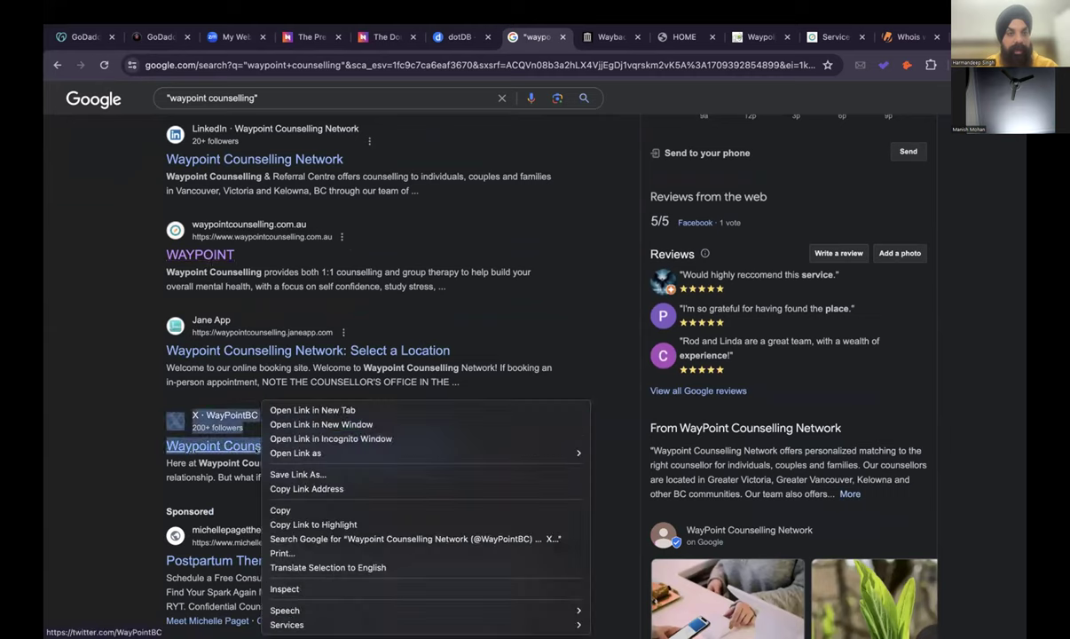
pyautogui.click(312, 410)
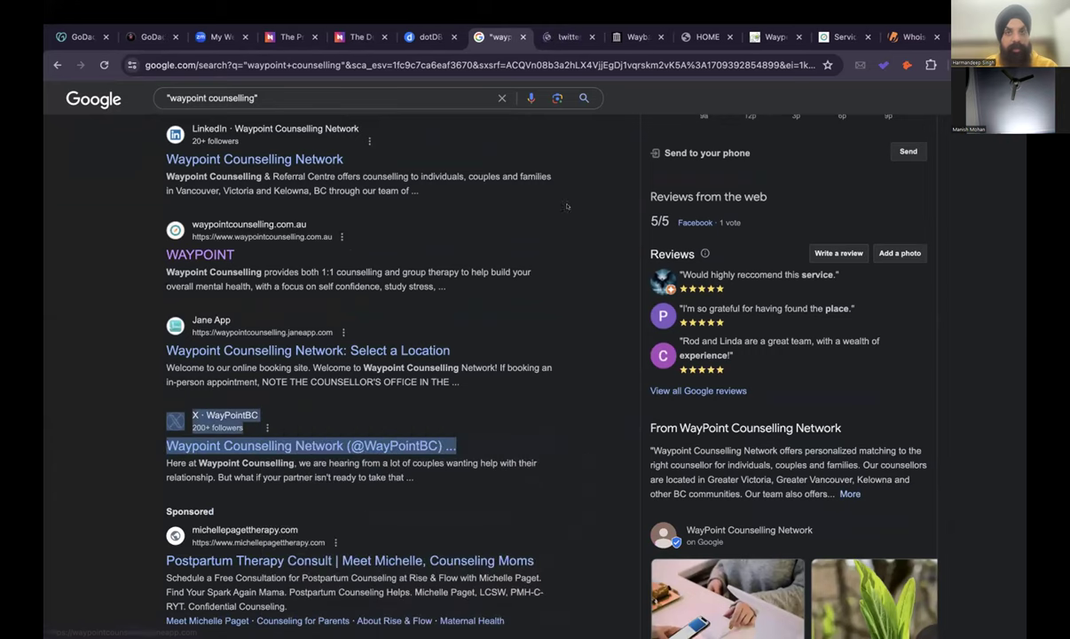
pyautogui.click(566, 37)
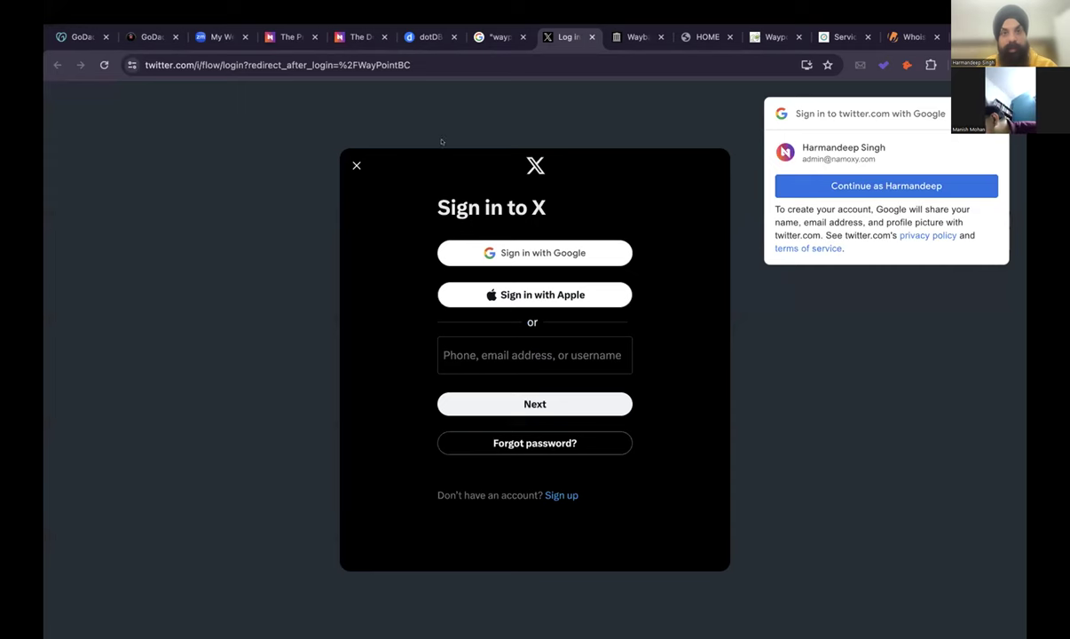
pyautogui.click(356, 165)
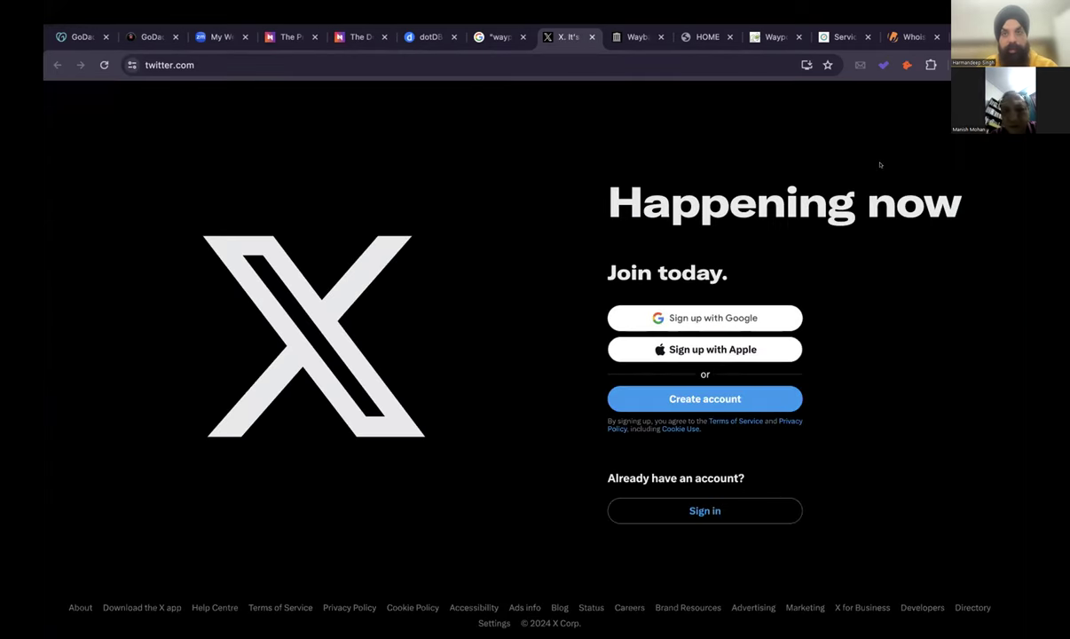
pyautogui.click(592, 37)
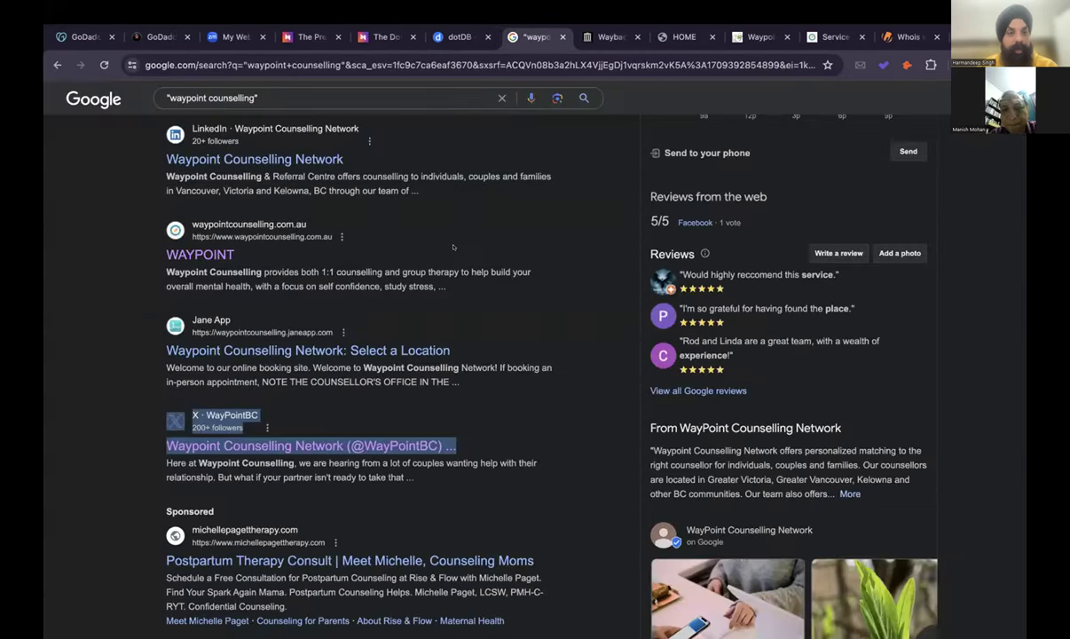
# Examine the related searches and the remaining Google results further down for more businesses using the Waypoint Counselling name.
pyautogui.scroll(-3, 453, 247)
pyautogui.scroll(-1, 453, 248)
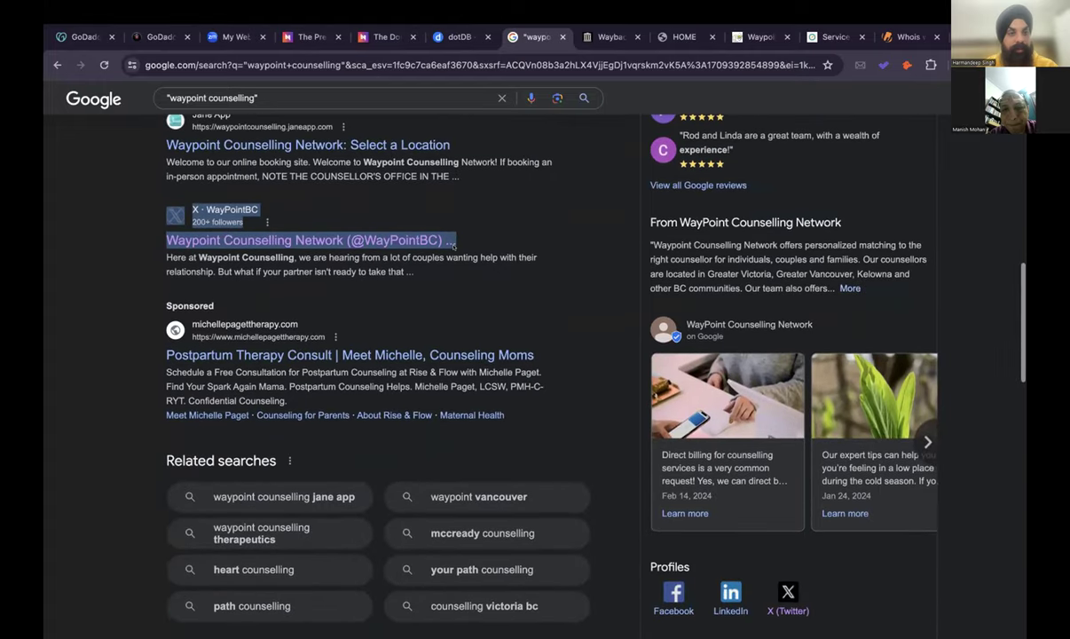
pyautogui.scroll(-6, 453, 248)
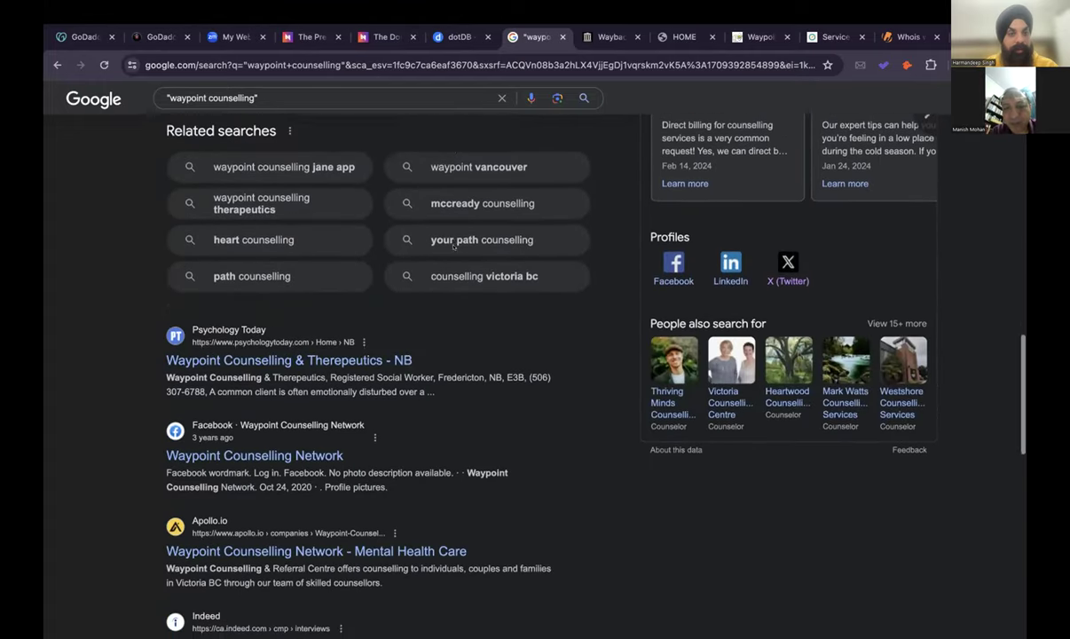
pyautogui.scroll(-2, 454, 247)
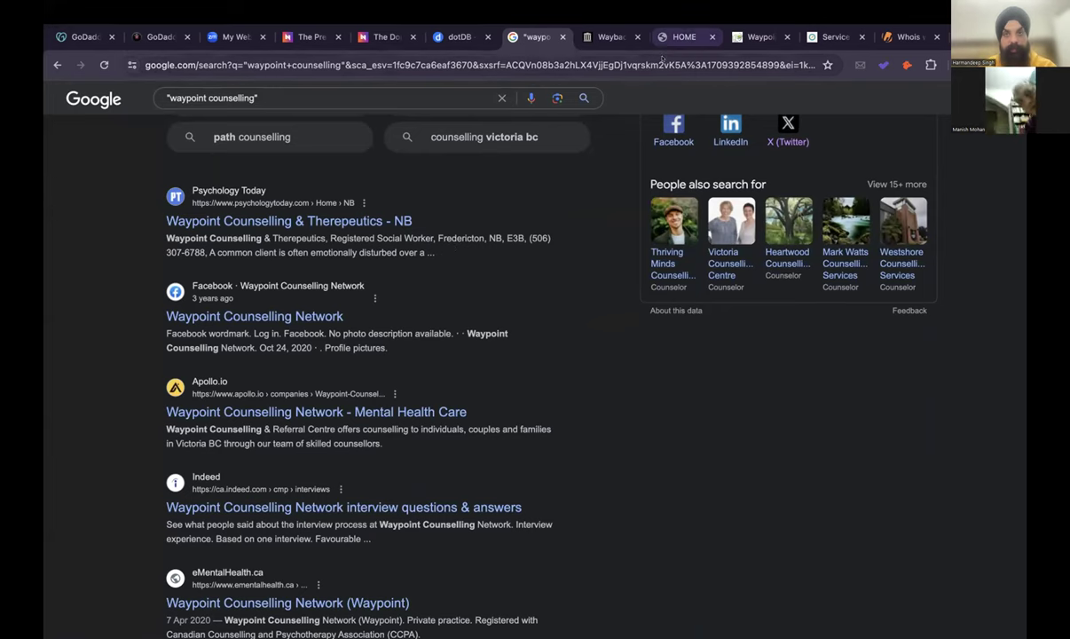
# Revisit the open websites of the potential buyers, including waypointcounselling.ca and the top of the waypointcounselling.com.au team page.
pyautogui.click(683, 37)
pyautogui.click(748, 37)
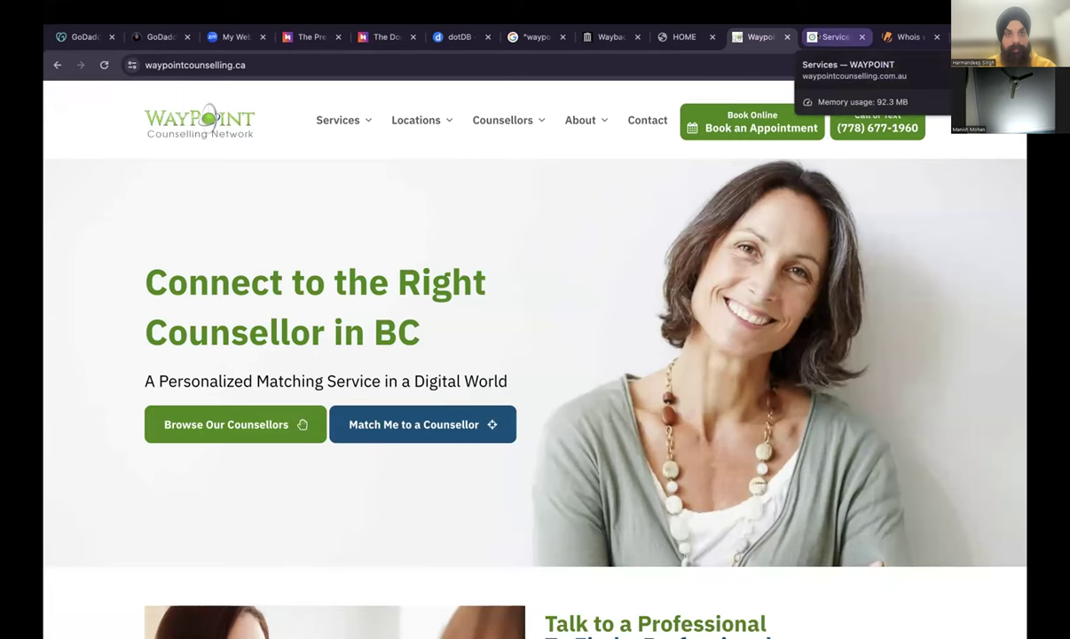
pyautogui.click(818, 36)
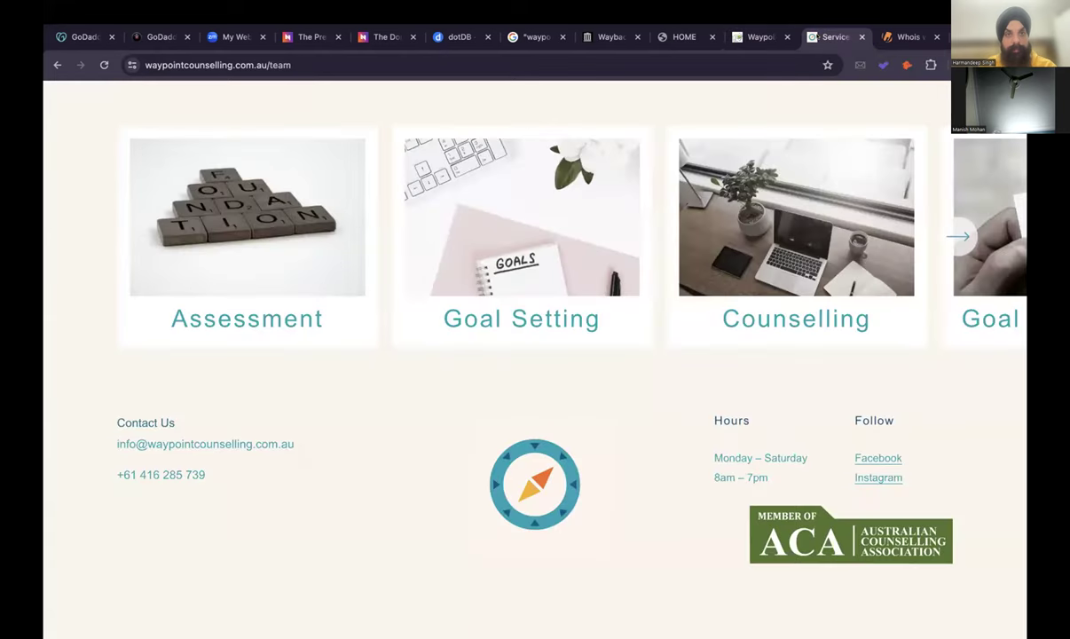
pyautogui.scroll(20, 757, 153)
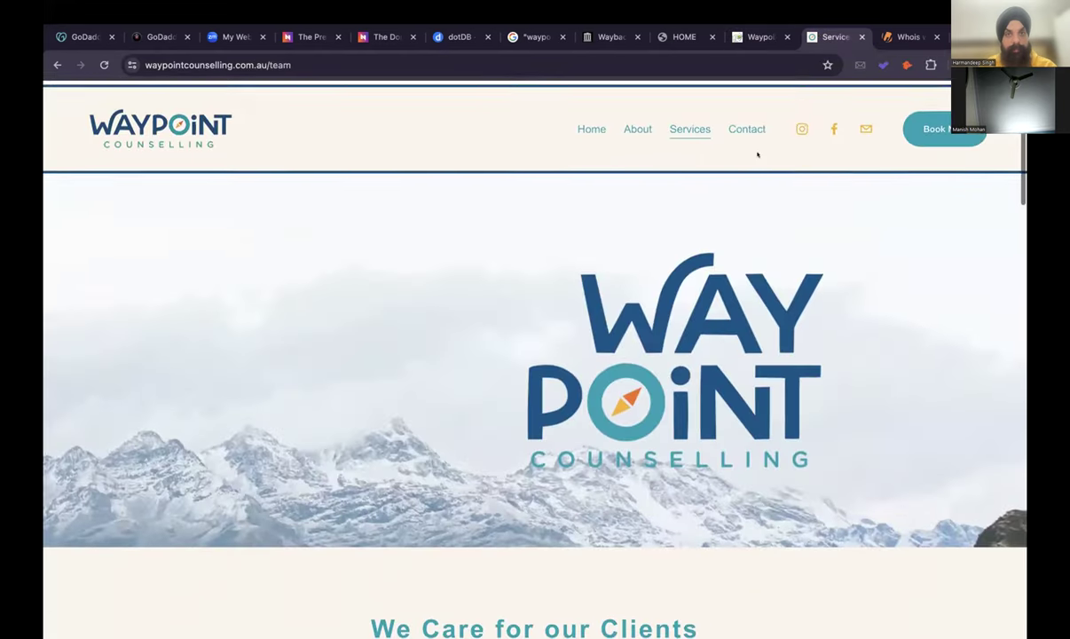
# Open the About Us page of waypointcounselling.com.au, check the business's linked Facebook page and close it.
pyautogui.click(690, 125)
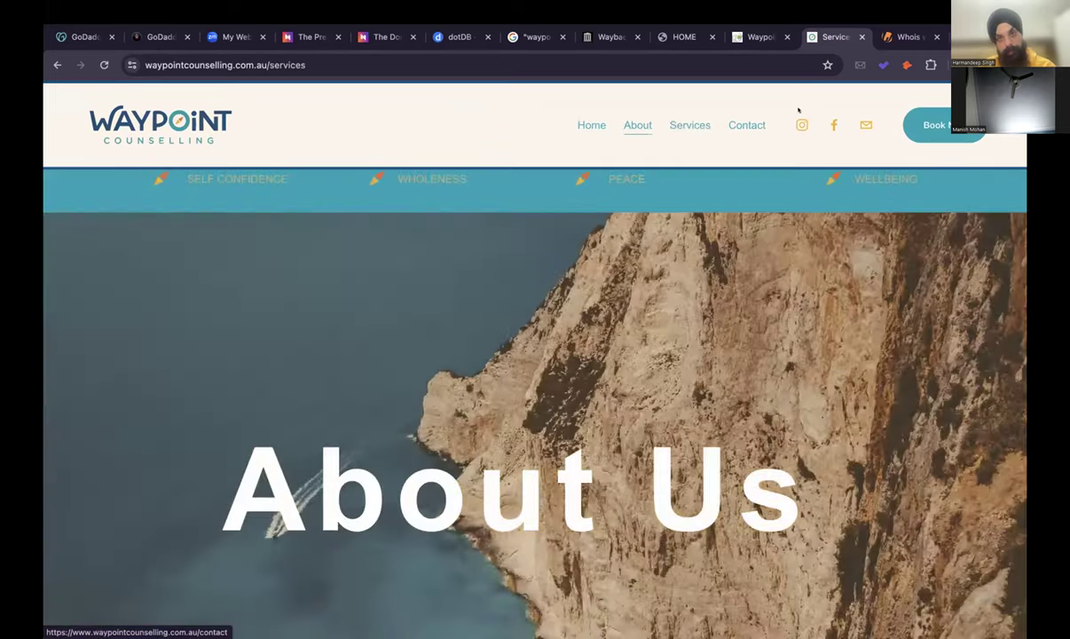
pyautogui.click(831, 125)
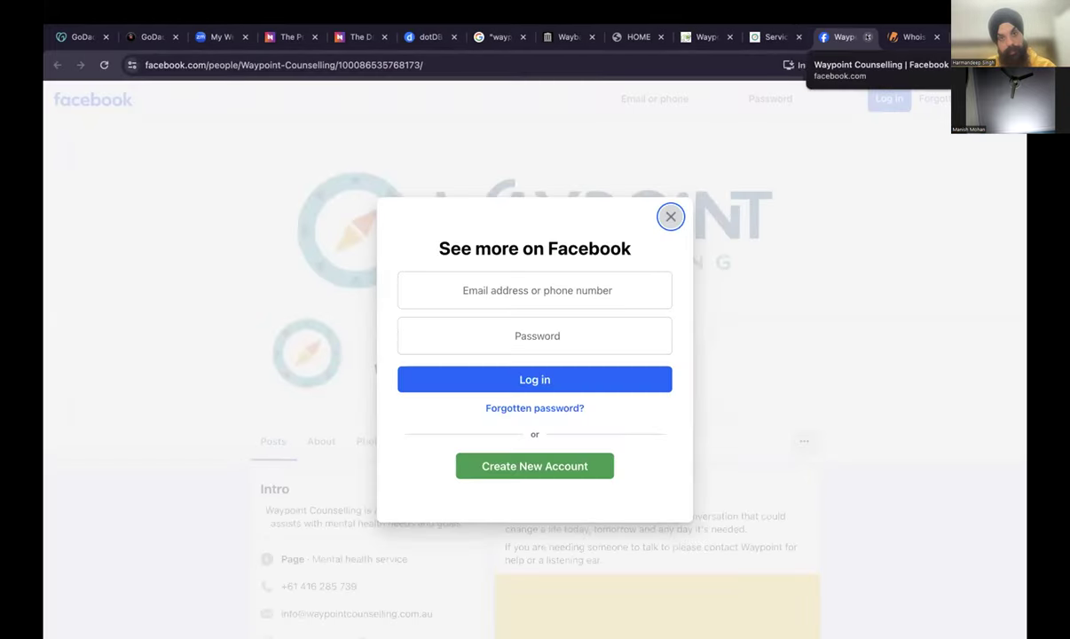
pyautogui.click(867, 36)
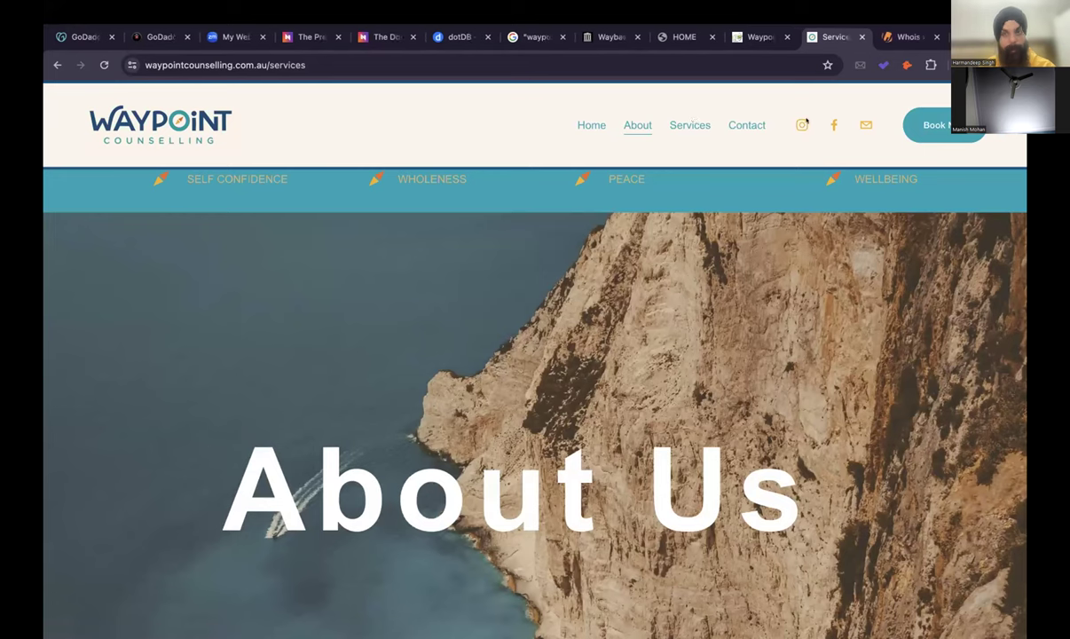
# Check the waypointcounselling.com auction row against its whois.com record and highlight the registration date there.
pyautogui.click(84, 37)
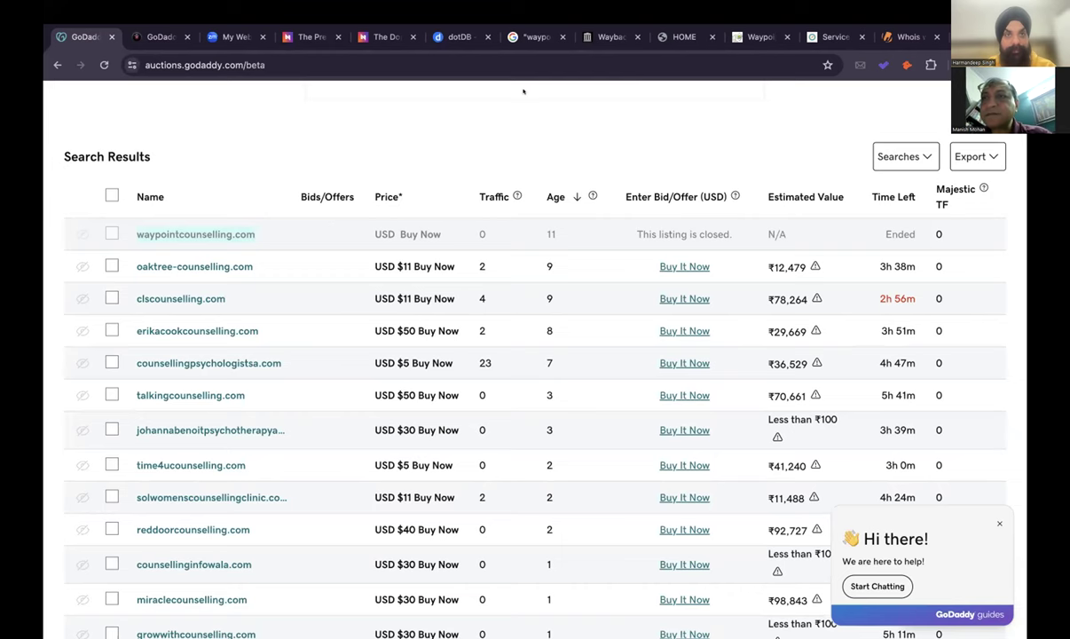
pyautogui.click(909, 37)
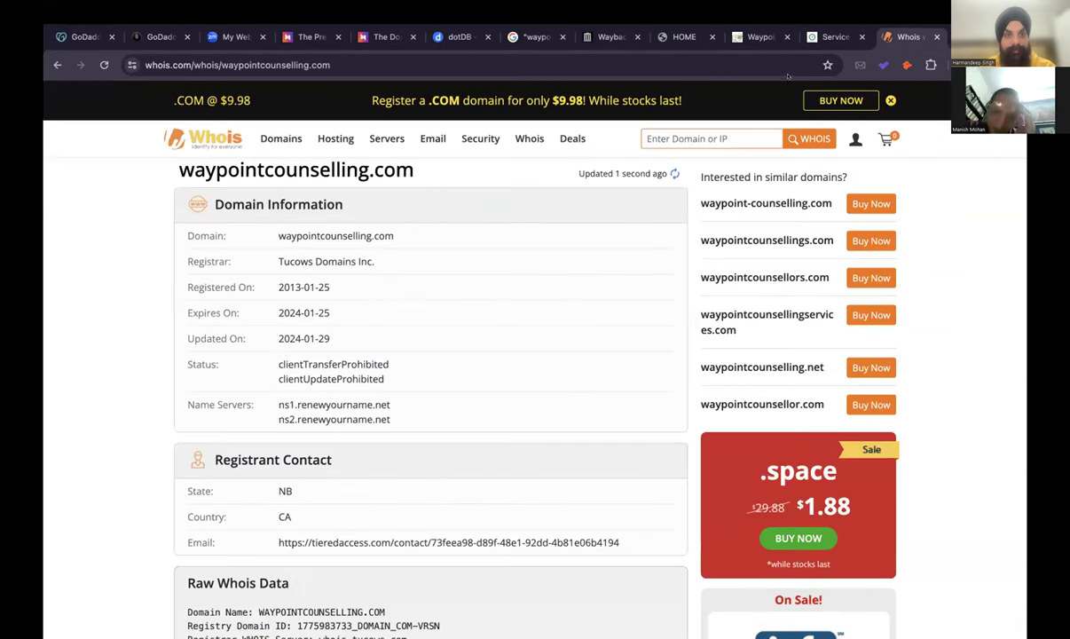
pyautogui.moveTo(331, 286); pyautogui.dragTo(274, 287)
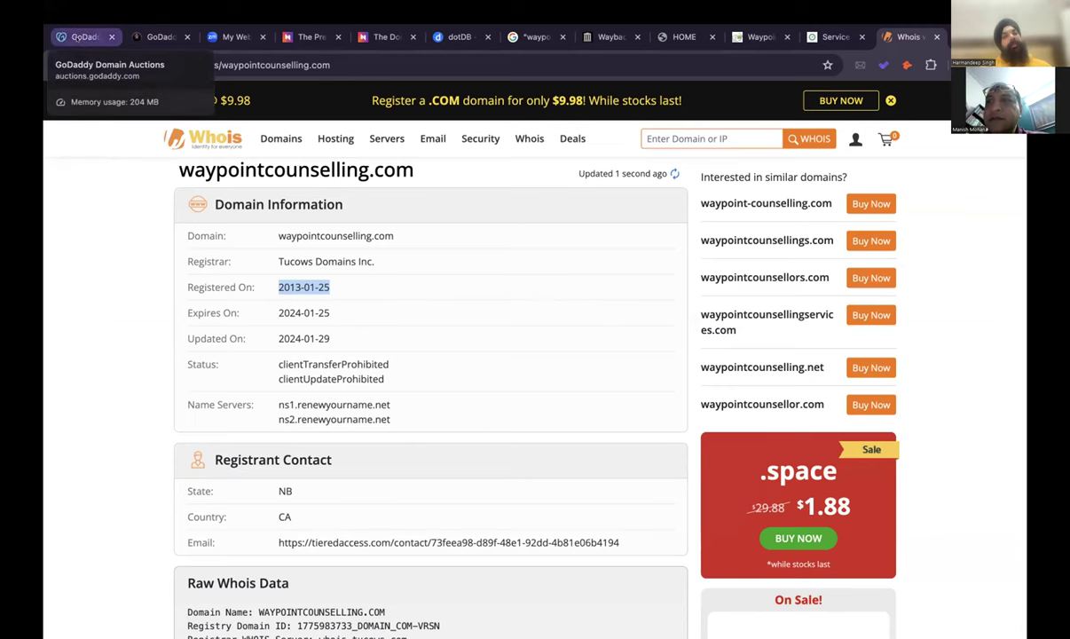
# Return to the GoDaddy Auctions results for counselling domains and review the keyword filter's Contains term.
pyautogui.click(85, 36)
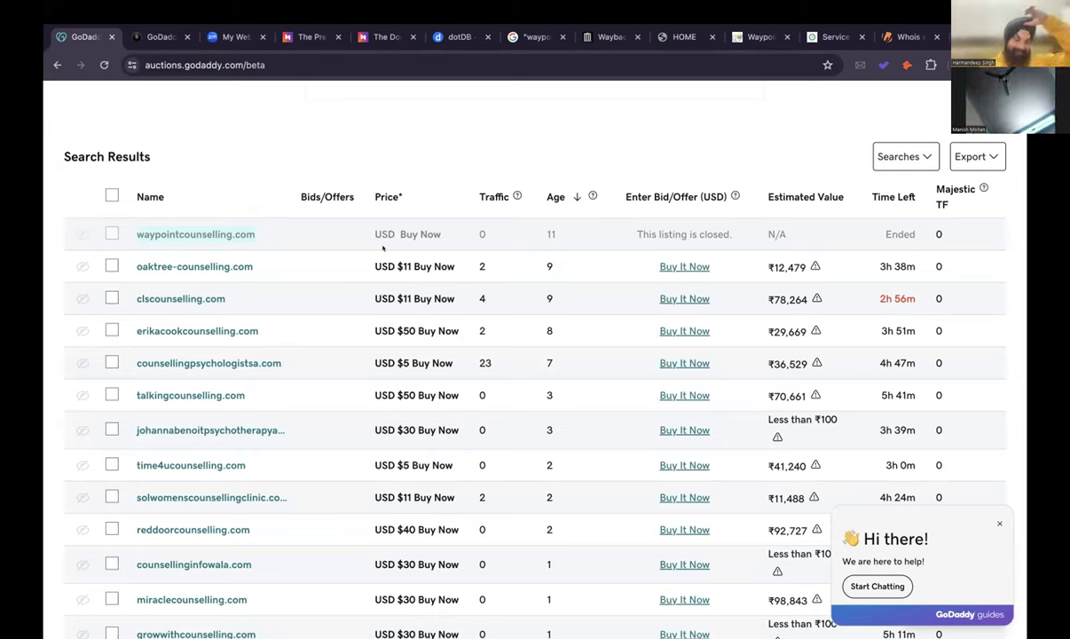
pyautogui.scroll(-3, 504, 372)
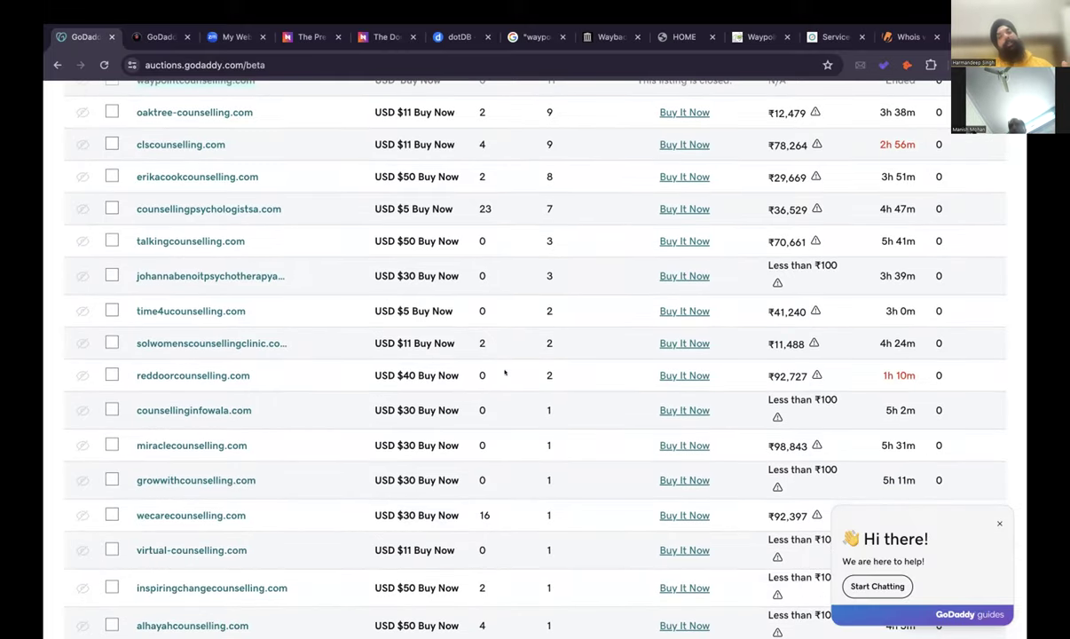
pyautogui.scroll(7, 504, 372)
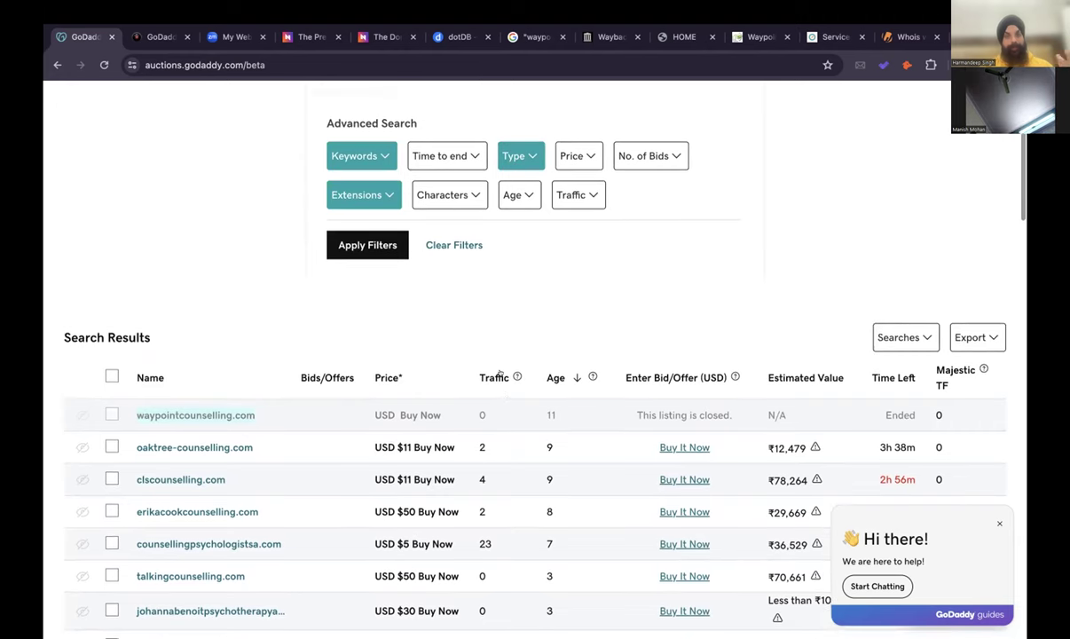
pyautogui.click(360, 153)
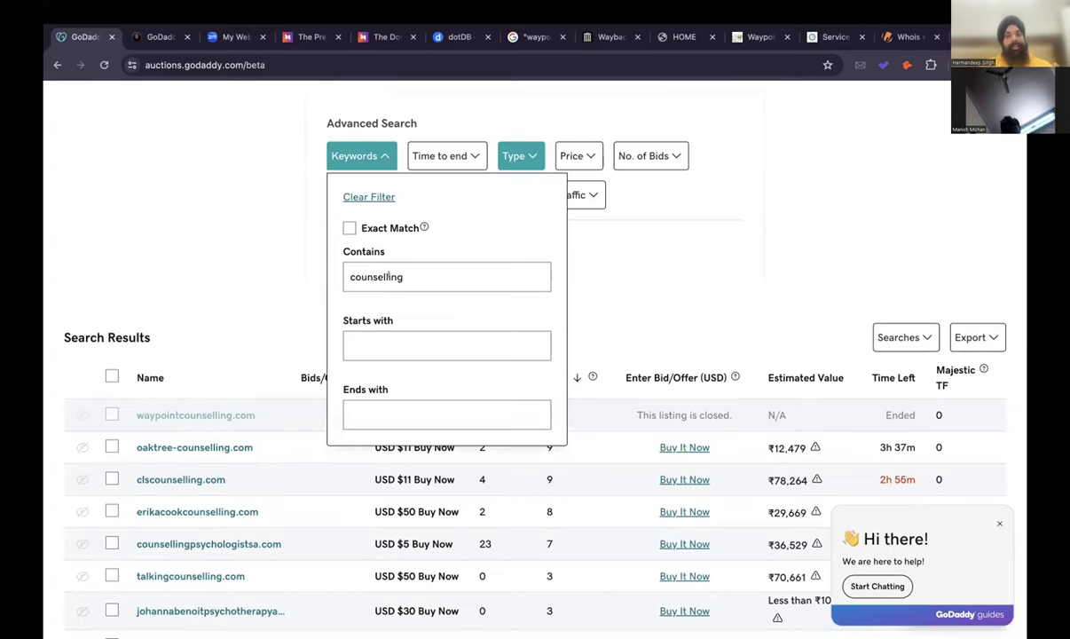
pyautogui.doubleClick(380, 273)
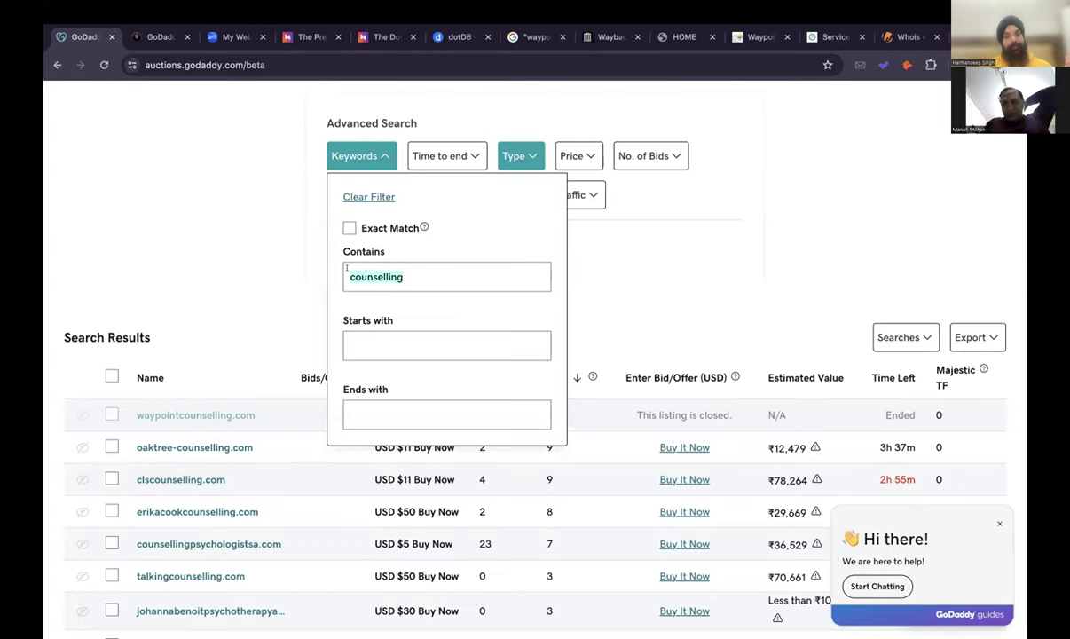
pyautogui.click(238, 251)
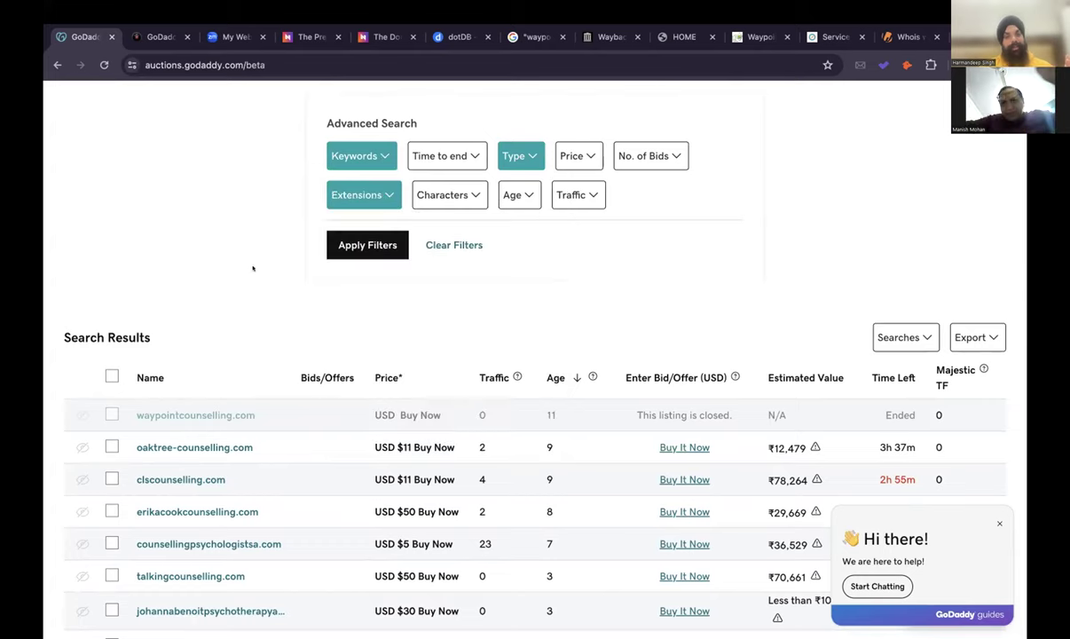
pyautogui.click(377, 155)
pyautogui.doubleClick(343, 277)
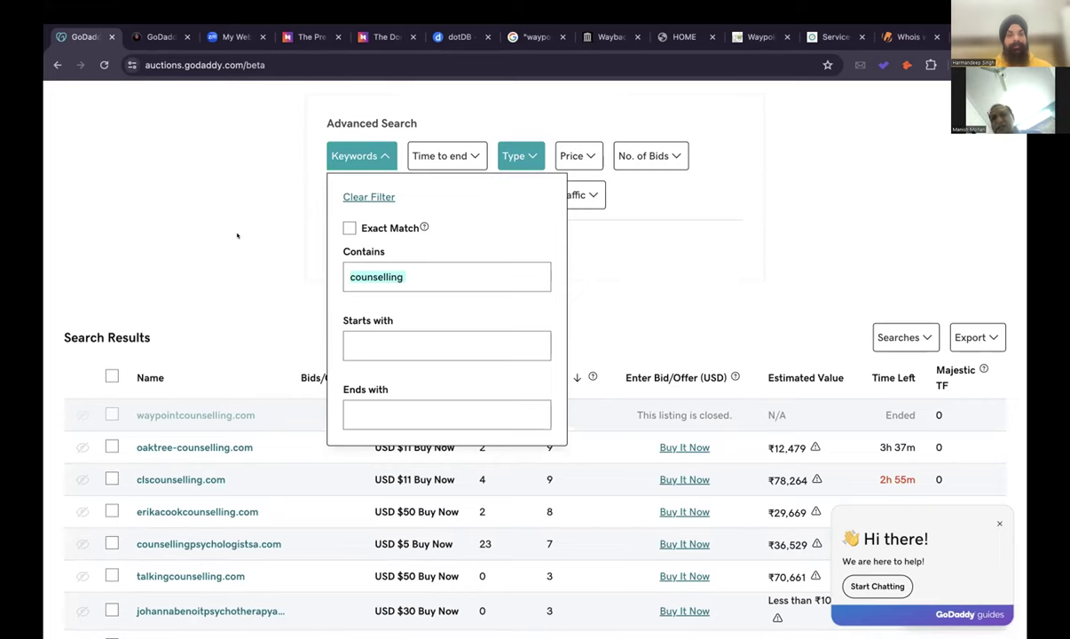
pyautogui.click(237, 235)
pyautogui.scroll(-3, 237, 236)
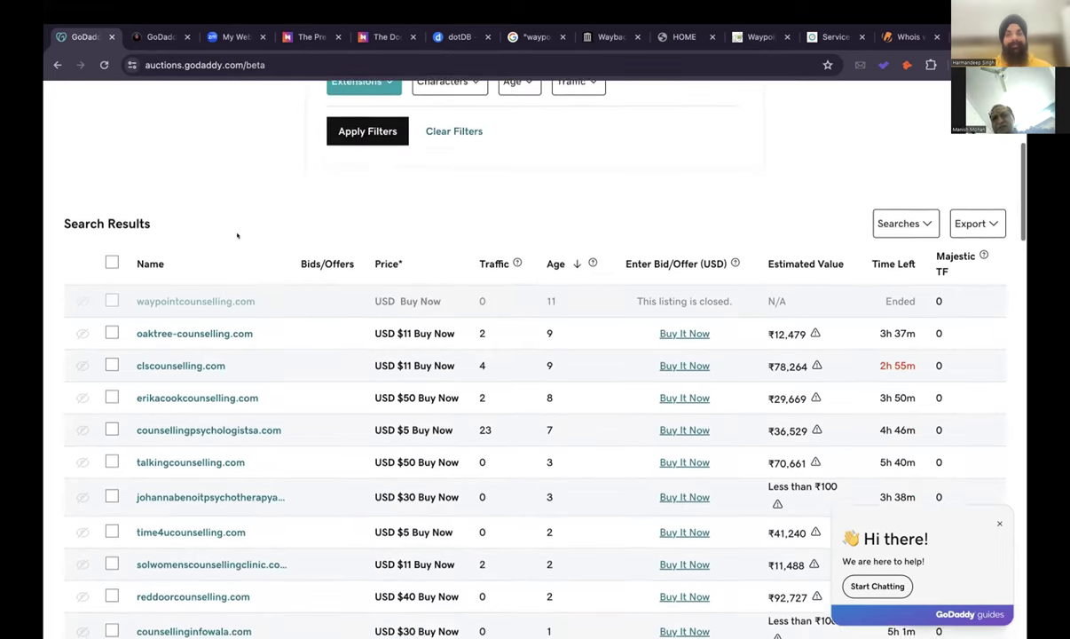
pyautogui.scroll(6, 285, 232)
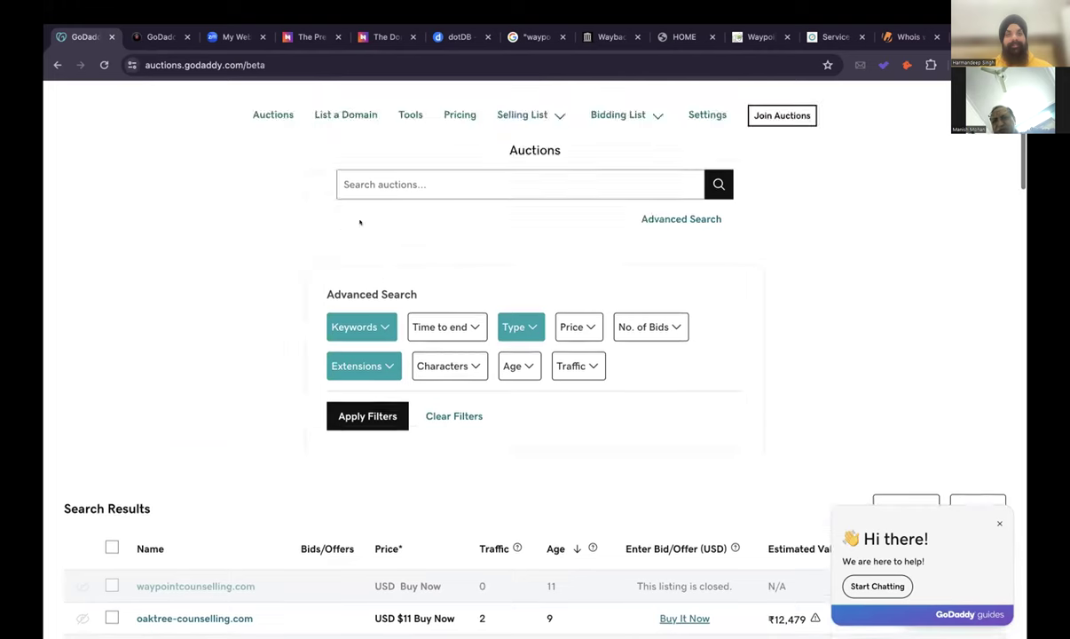
# Change the keyword filter's Contains term to "hotel" and apply the filters.
pyautogui.click(377, 328)
pyautogui.moveTo(405, 448); pyautogui.dragTo(337, 447)
pyautogui.write('hotel')
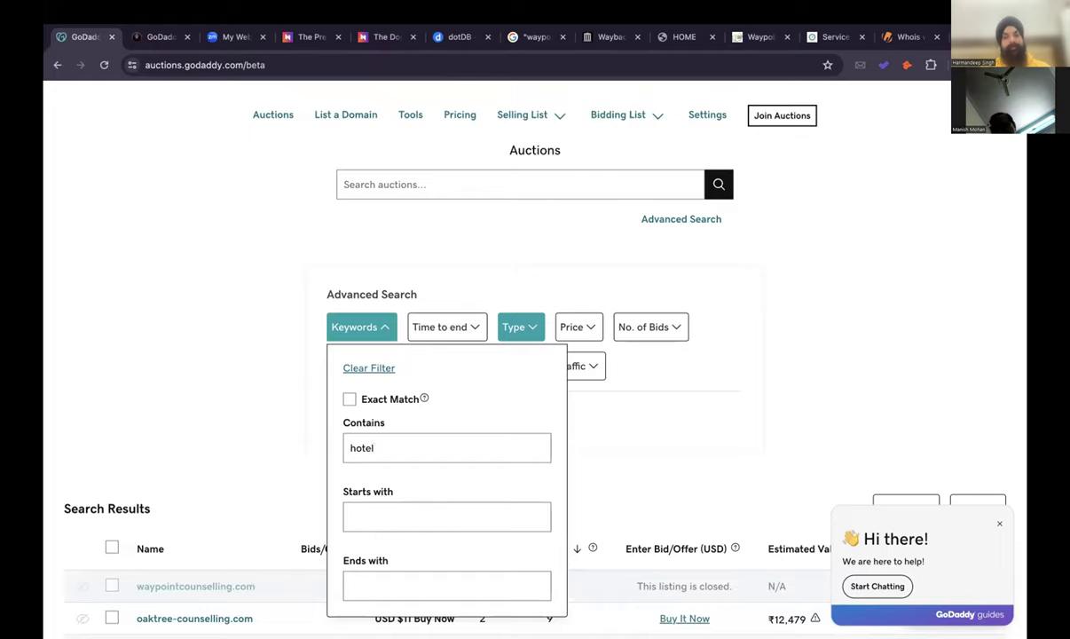
pyautogui.scroll(-2, 247, 263)
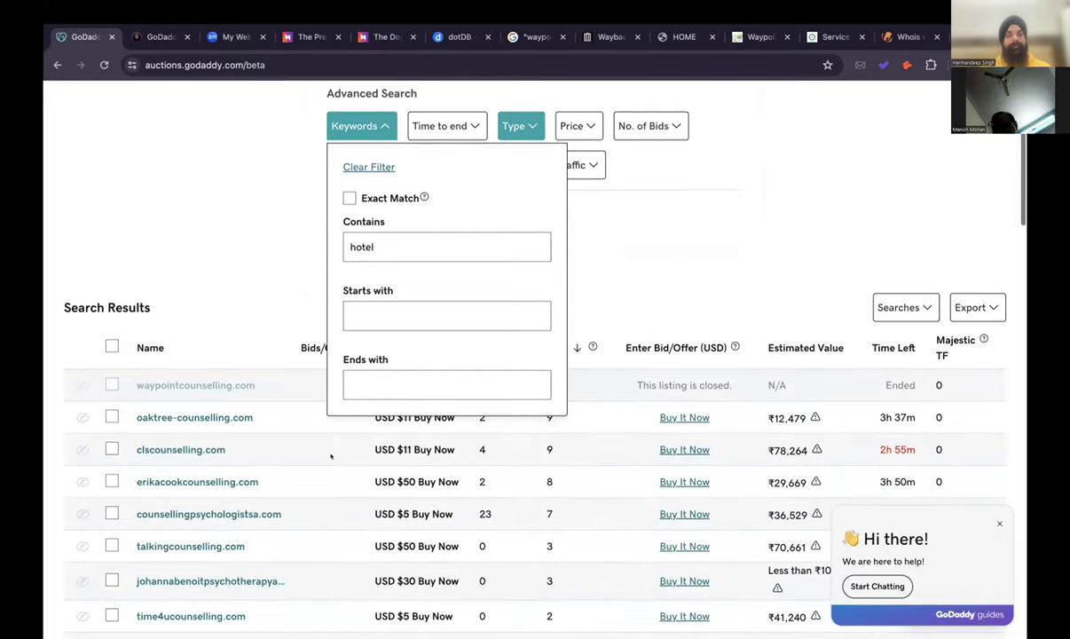
pyautogui.click(247, 263)
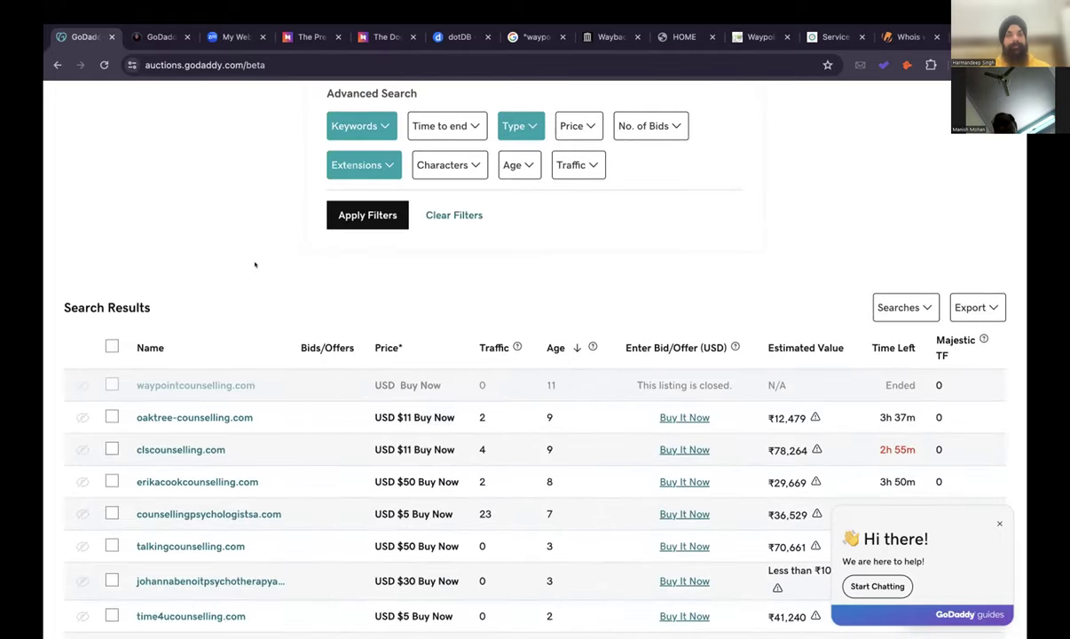
pyautogui.click(359, 215)
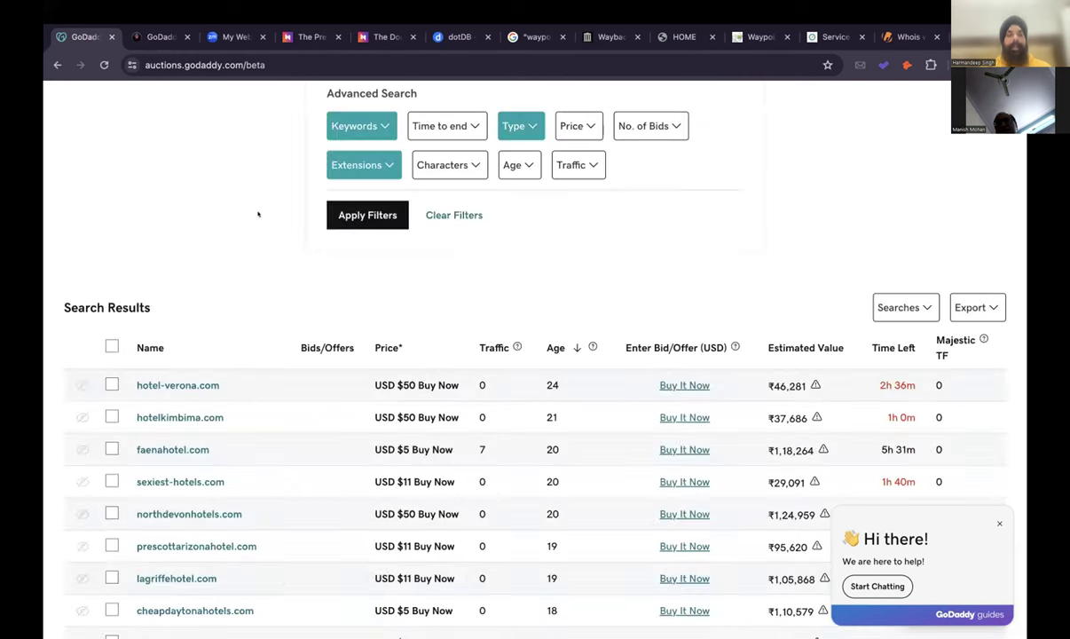
# Examine the long list of expiring hotel domains, comparing names, prices, ages, estimated values and time left.
pyautogui.scroll(1, 258, 214)
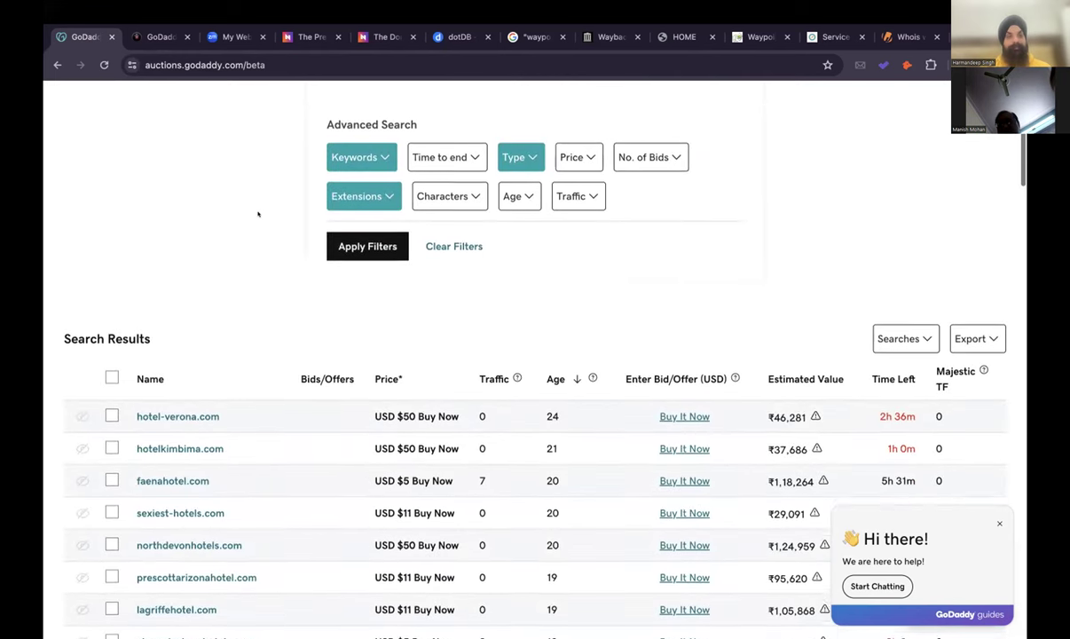
pyautogui.scroll(-2, 258, 214)
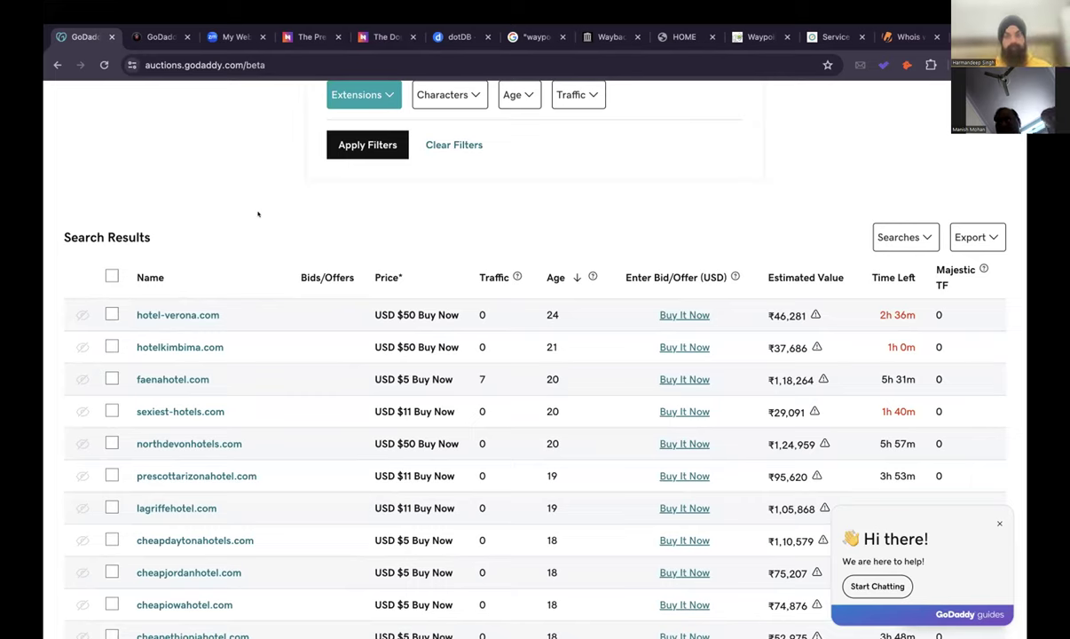
pyautogui.scroll(-3, 258, 214)
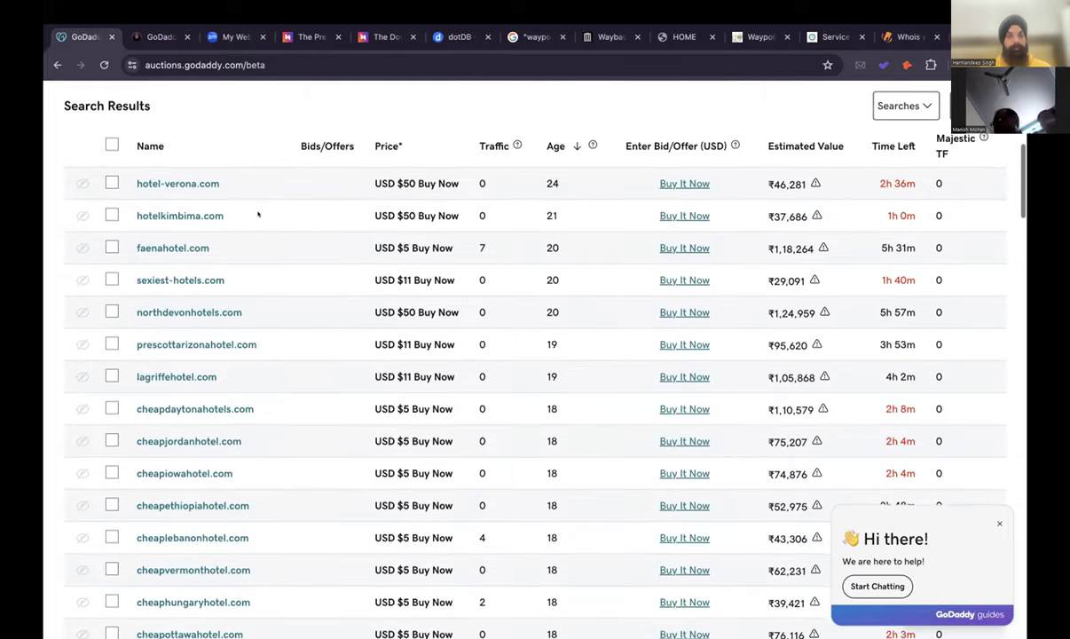
pyautogui.scroll(-3, 258, 214)
pyautogui.scroll(-4, 258, 214)
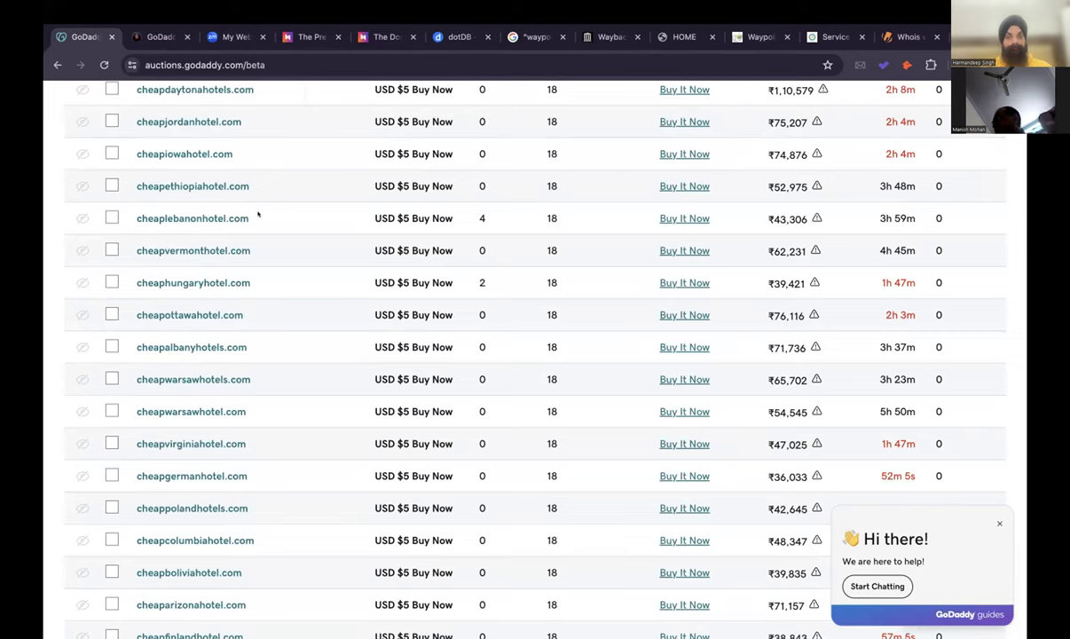
pyautogui.scroll(-3, 259, 214)
pyautogui.scroll(-2, 258, 214)
pyautogui.scroll(-2, 258, 213)
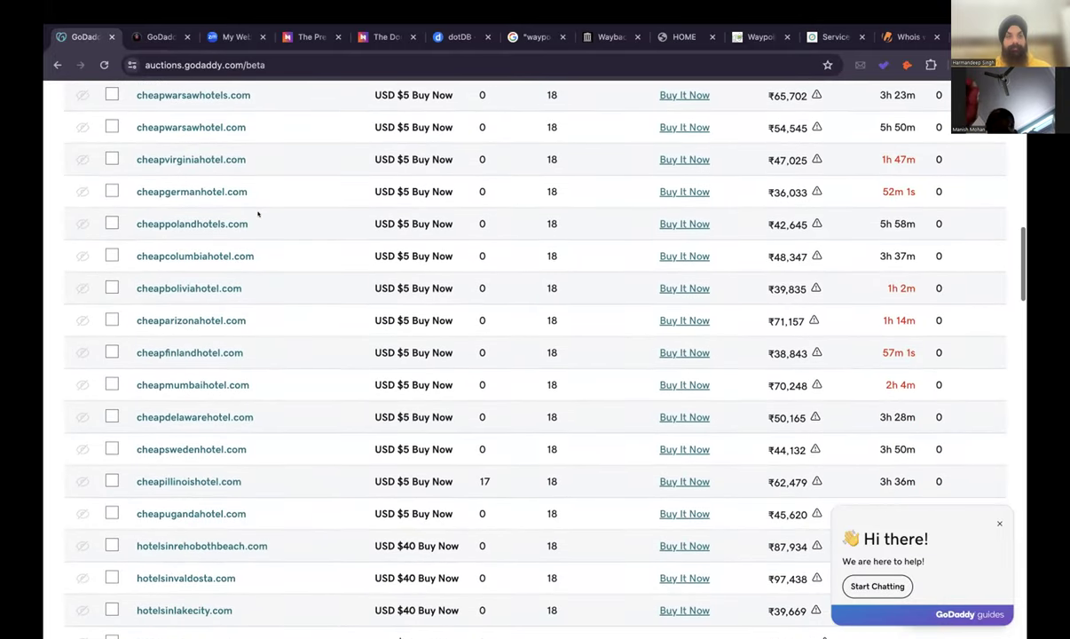
pyautogui.scroll(-3, 258, 214)
pyautogui.scroll(-4, 258, 214)
pyautogui.scroll(15, 258, 214)
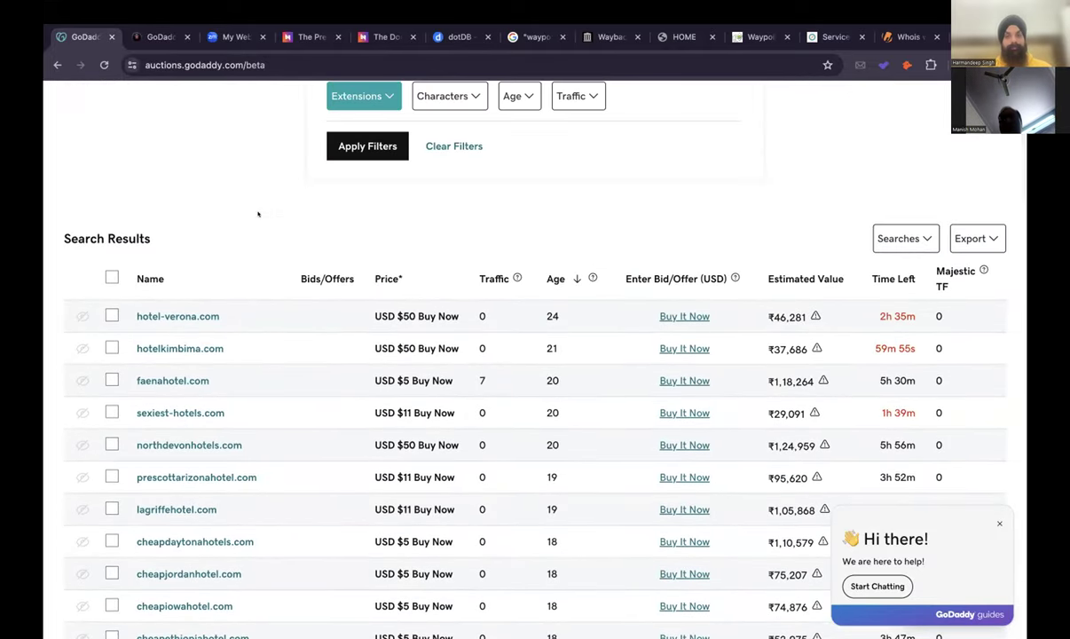
pyautogui.scroll(-1, 258, 213)
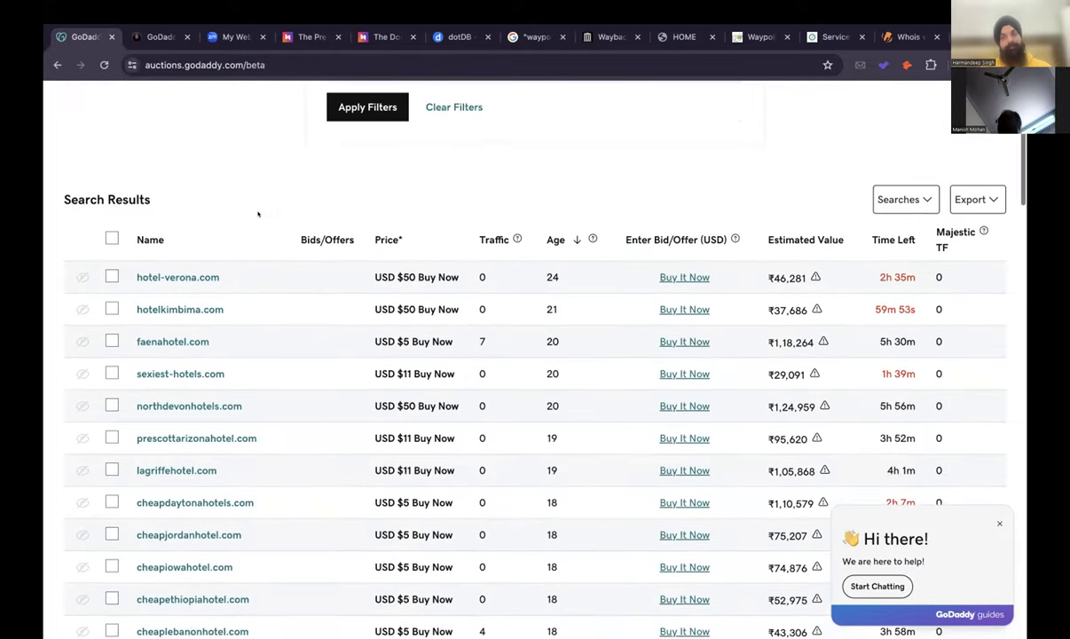
# Sort the hotel domains by traffic from highest to lowest and review the leading listings, including their Majestic and backlink columns.
pyautogui.click(486, 238)
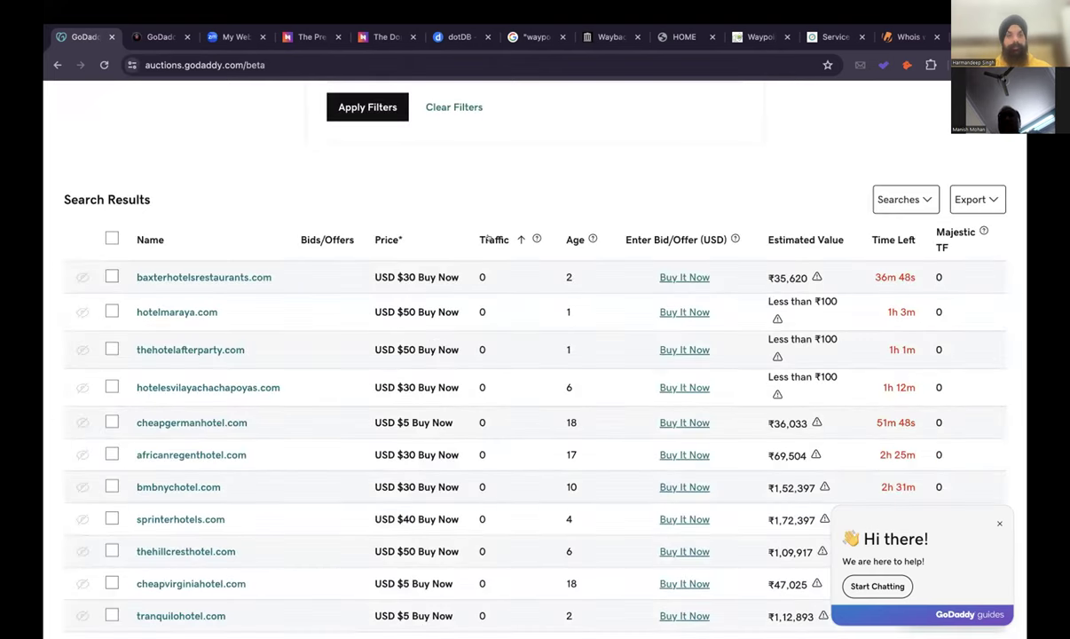
pyautogui.click(489, 238)
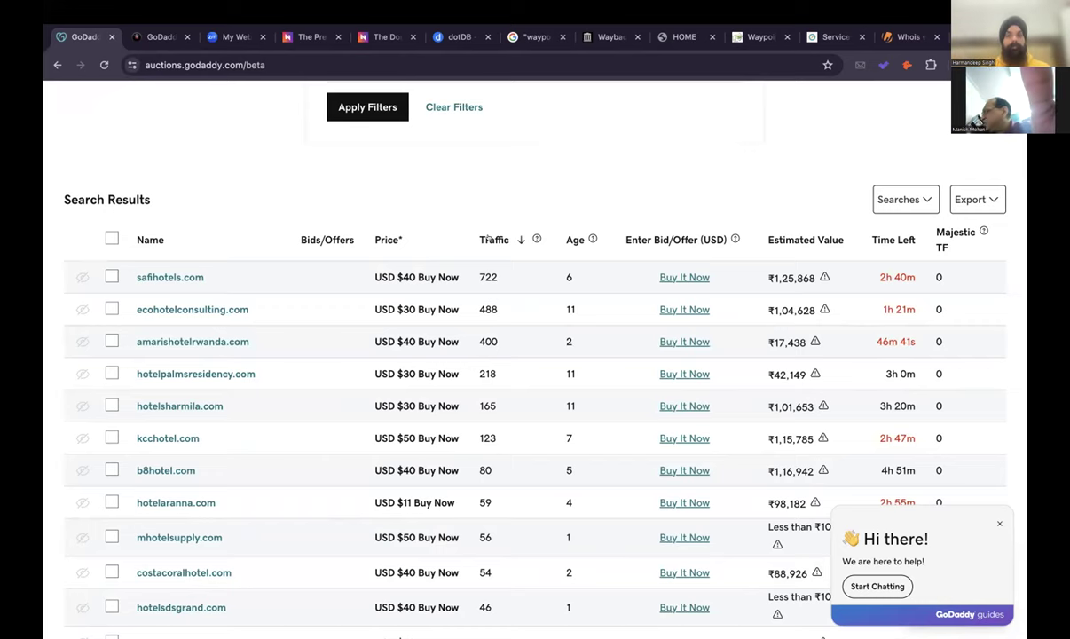
pyautogui.hscroll(5, 535, 358)
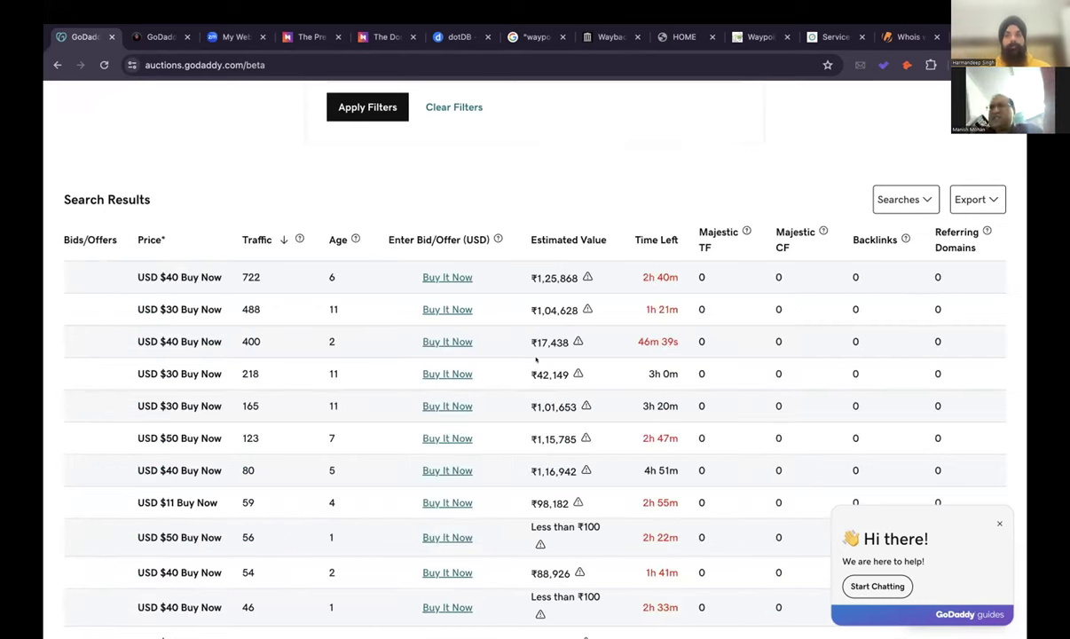
pyautogui.hscroll(-5, 535, 359)
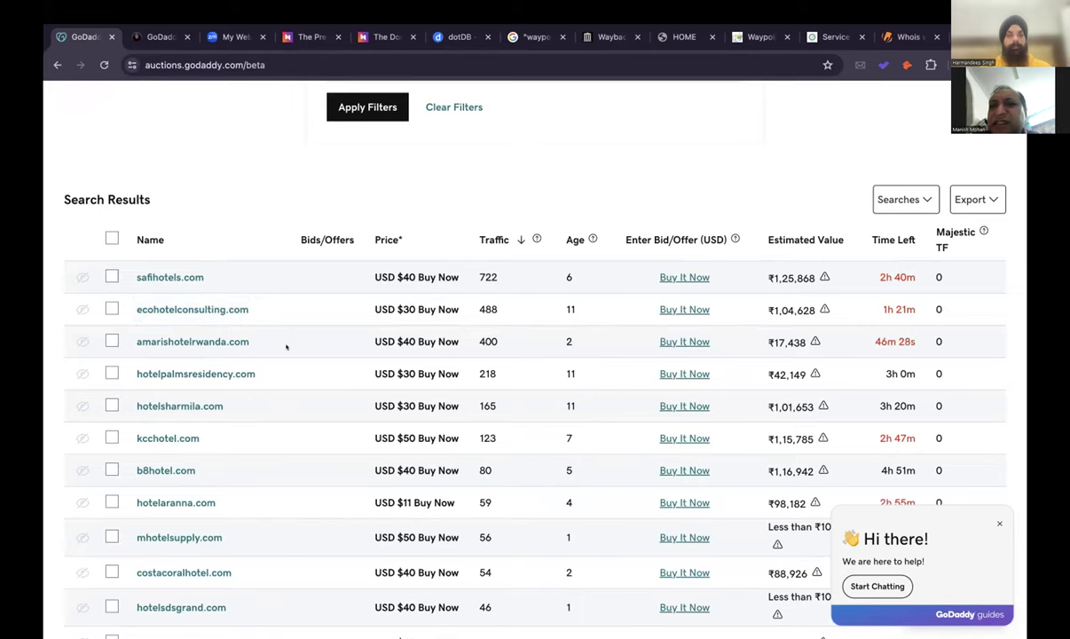
pyautogui.scroll(-3, 286, 347)
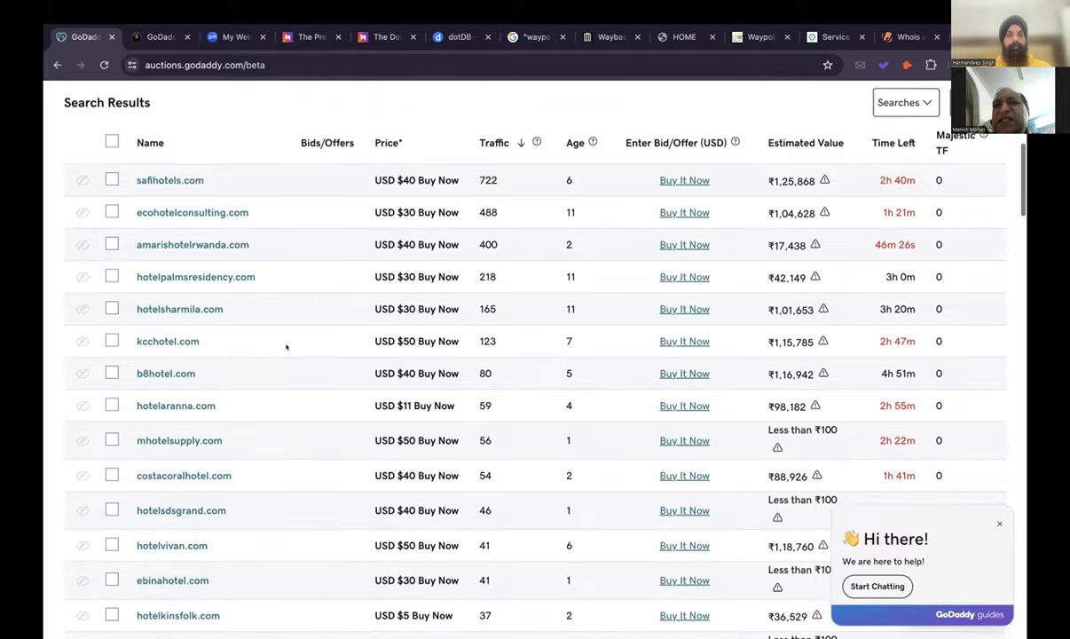
pyautogui.scroll(2, 285, 347)
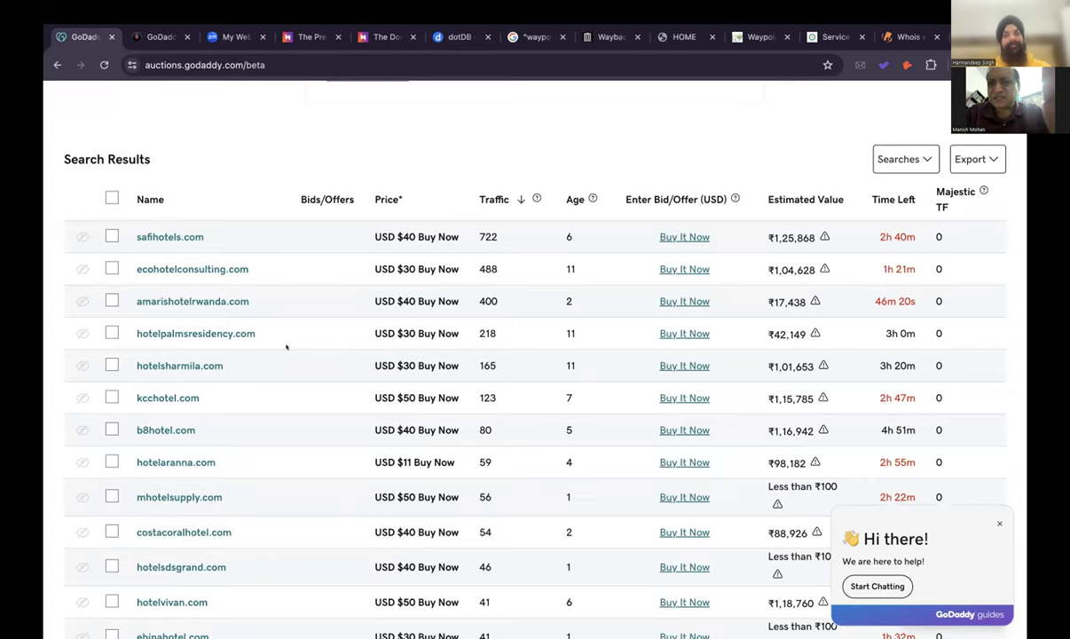
pyautogui.scroll(3, 286, 347)
pyautogui.scroll(6, 286, 347)
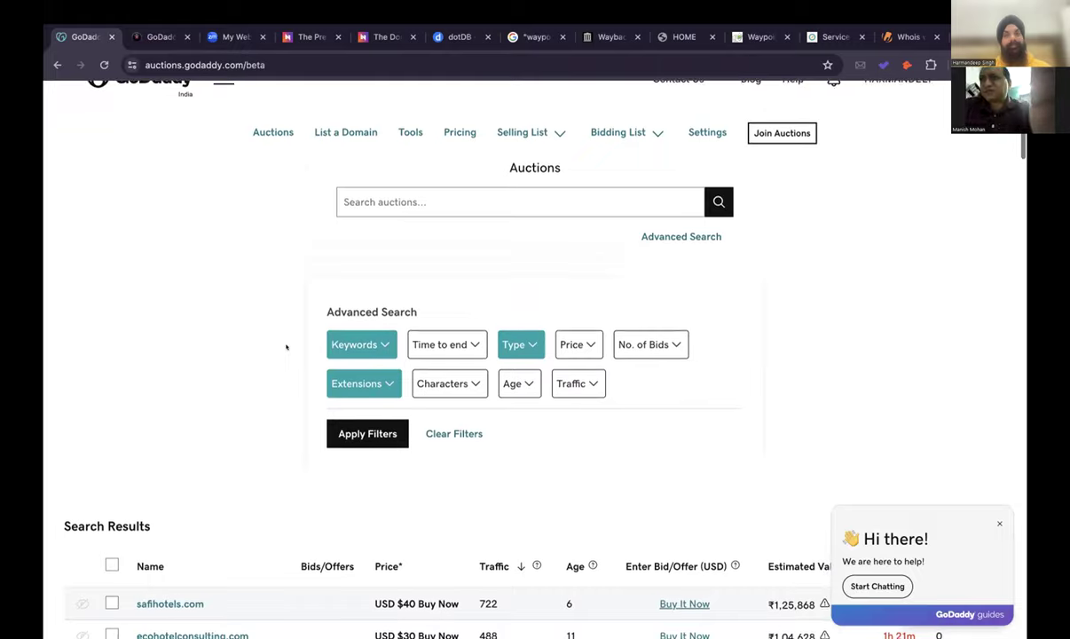
pyautogui.scroll(-4, 286, 347)
pyautogui.scroll(-3, 286, 347)
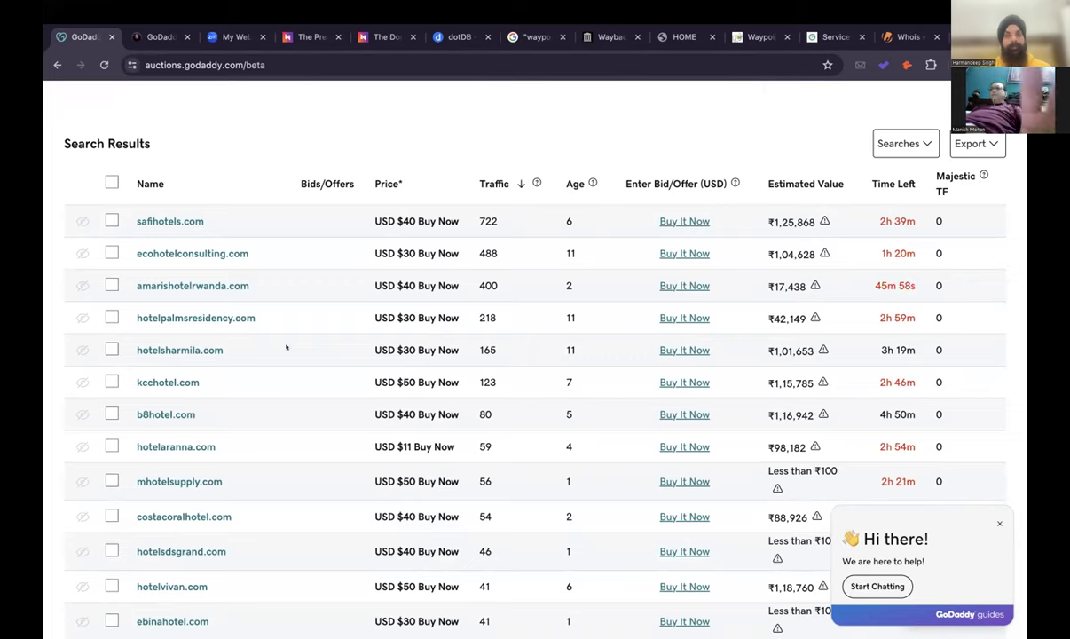
pyautogui.hscroll(3, 286, 346)
pyautogui.hscroll(-3, 286, 342)
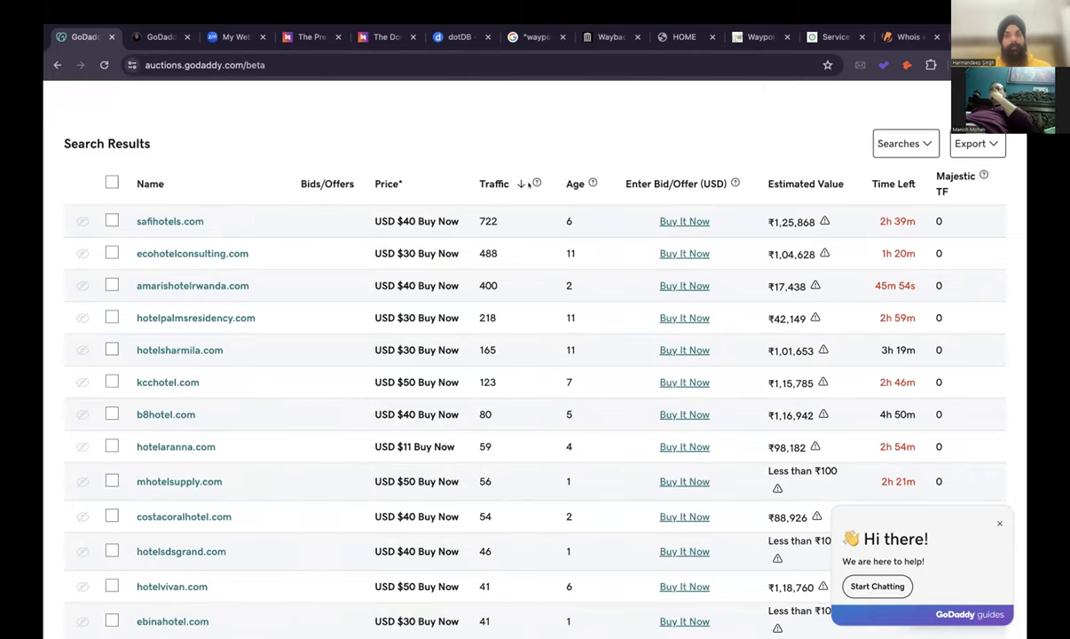
# Sort the hotel domains by age from oldest to newest and check their backlinks and referring domains down the list.
pyautogui.click(572, 183)
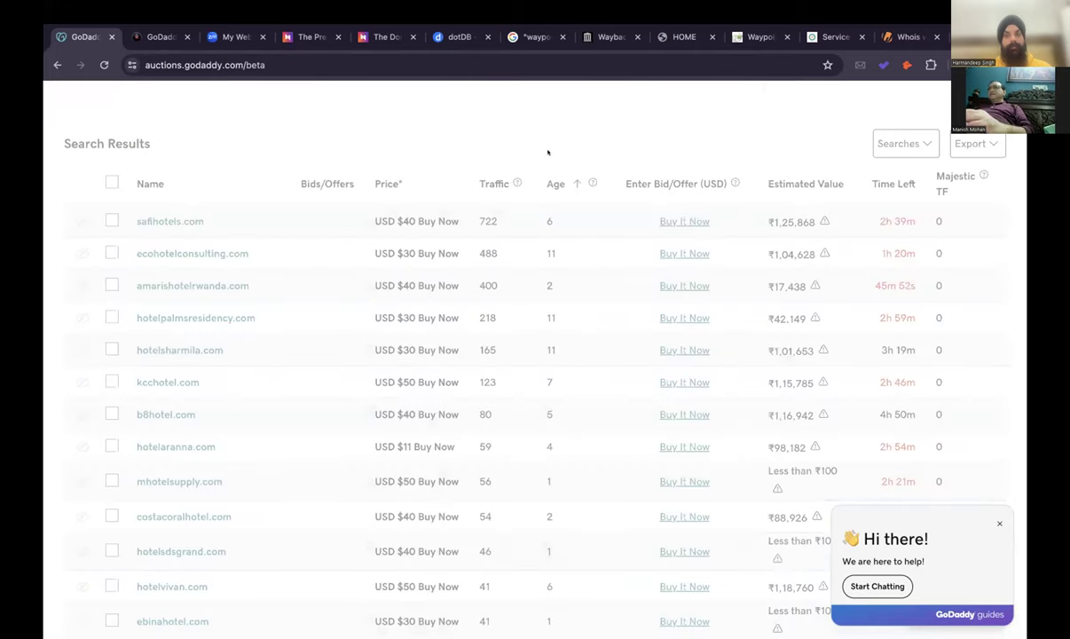
pyautogui.click(549, 183)
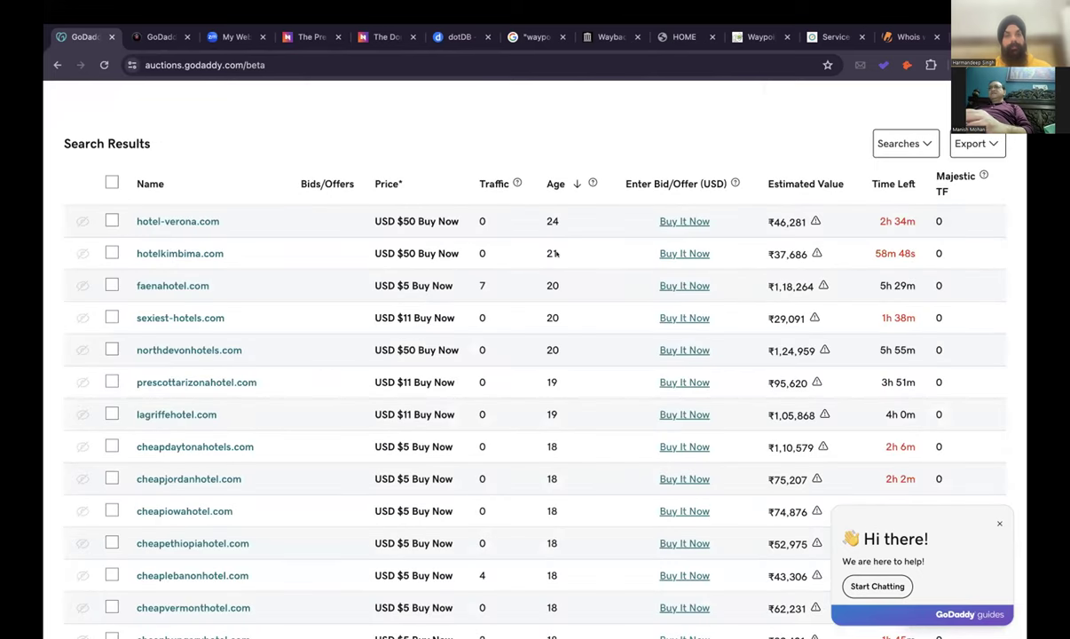
pyautogui.hscroll(3, 556, 254)
pyautogui.hscroll(5, 556, 255)
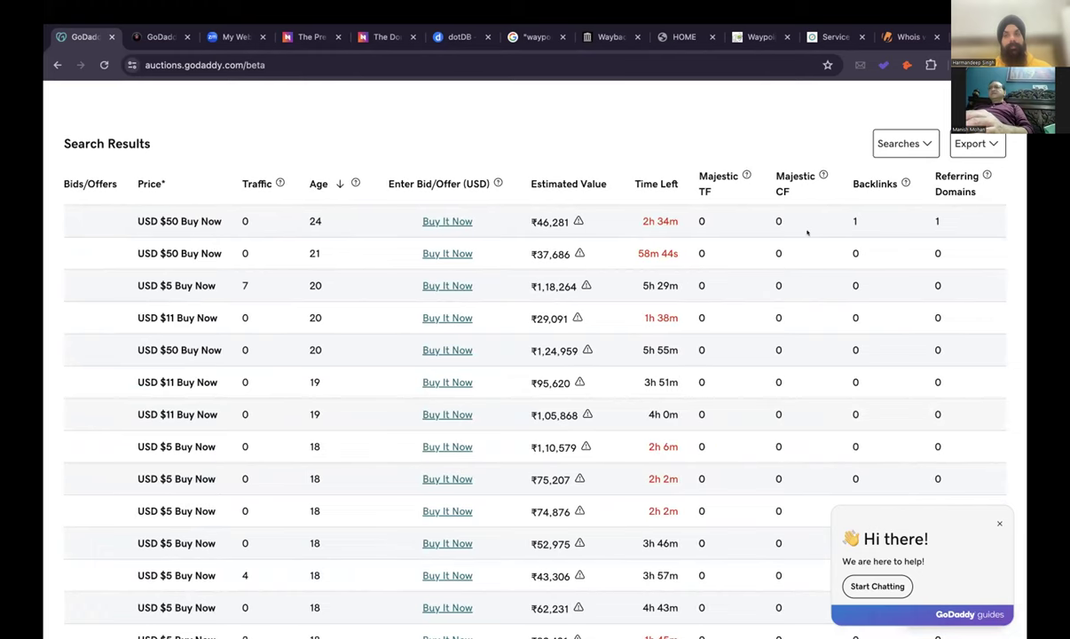
pyautogui.scroll(-6, 913, 256)
pyautogui.scroll(-3, 913, 257)
pyautogui.hscroll(-3, 838, 266)
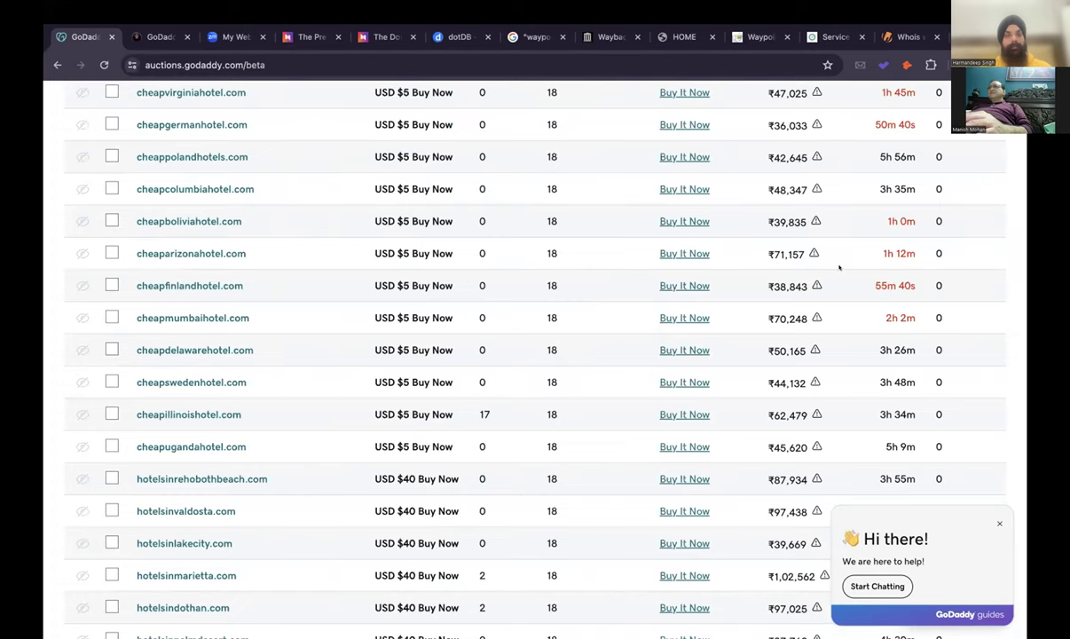
# Exclude dashes, numbers and IDNs in the Characters filter and apply it to the hotel domain search.
pyautogui.scroll(15, 523, 360)
pyautogui.scroll(-1, 523, 360)
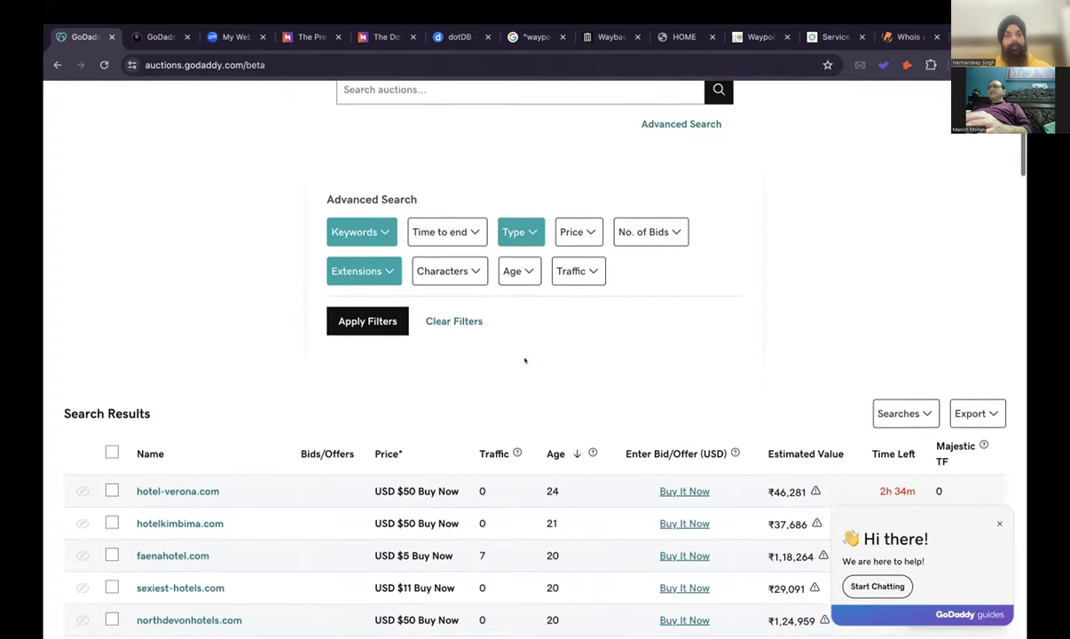
pyautogui.scroll(-1, 525, 360)
pyautogui.click(471, 237)
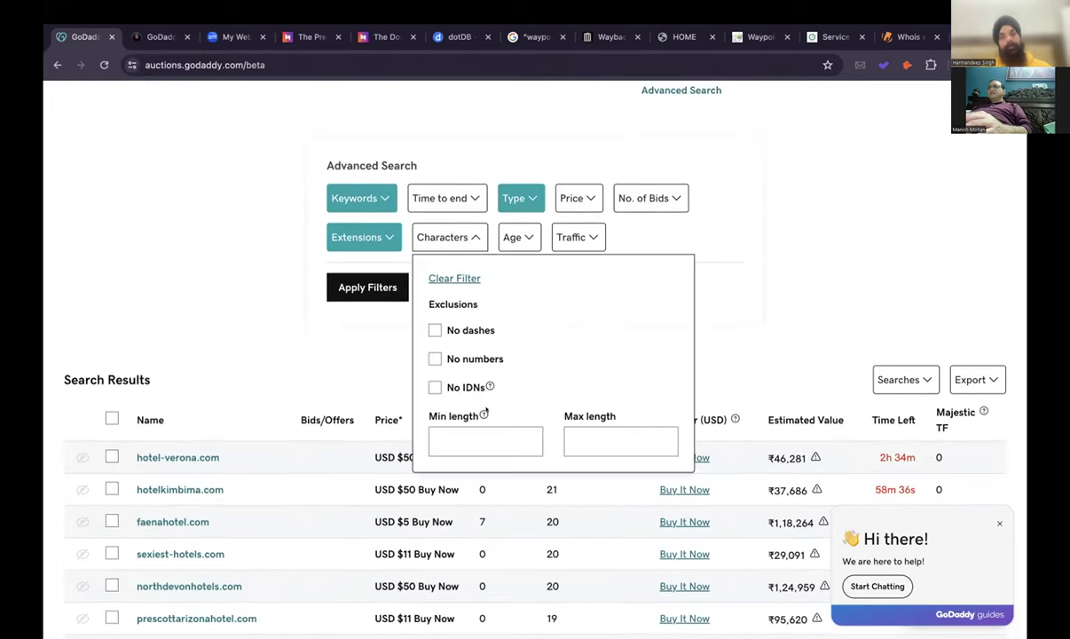
pyautogui.click(436, 387)
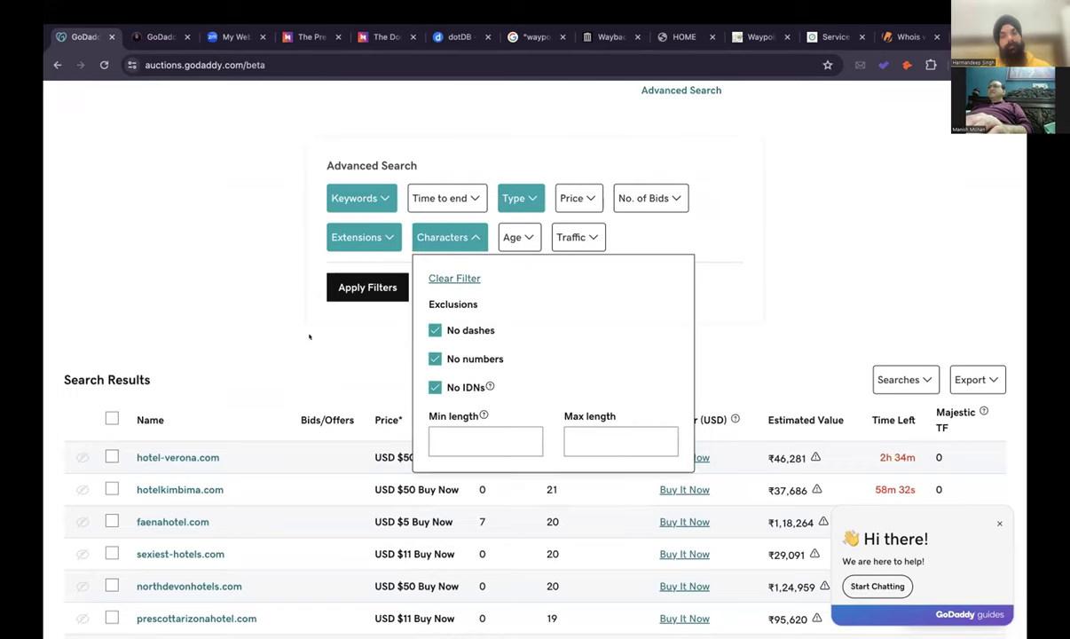
pyautogui.click(334, 284)
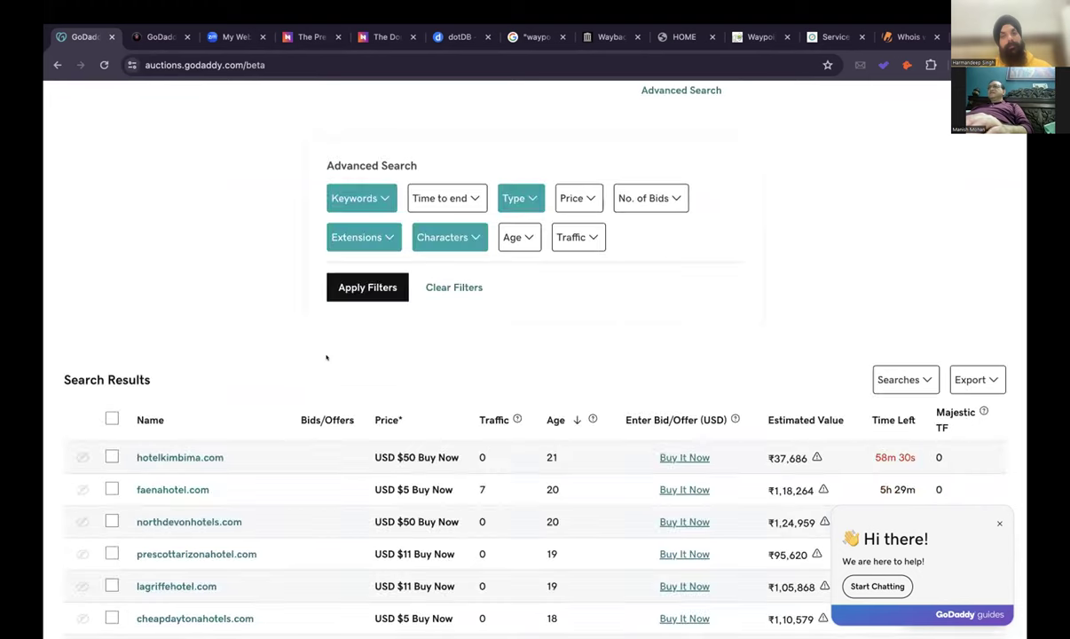
# Review the top of the age-sorted hotel domains that remain after applying the character exclusions.
pyautogui.scroll(-2, 325, 357)
pyautogui.scroll(-1, 326, 357)
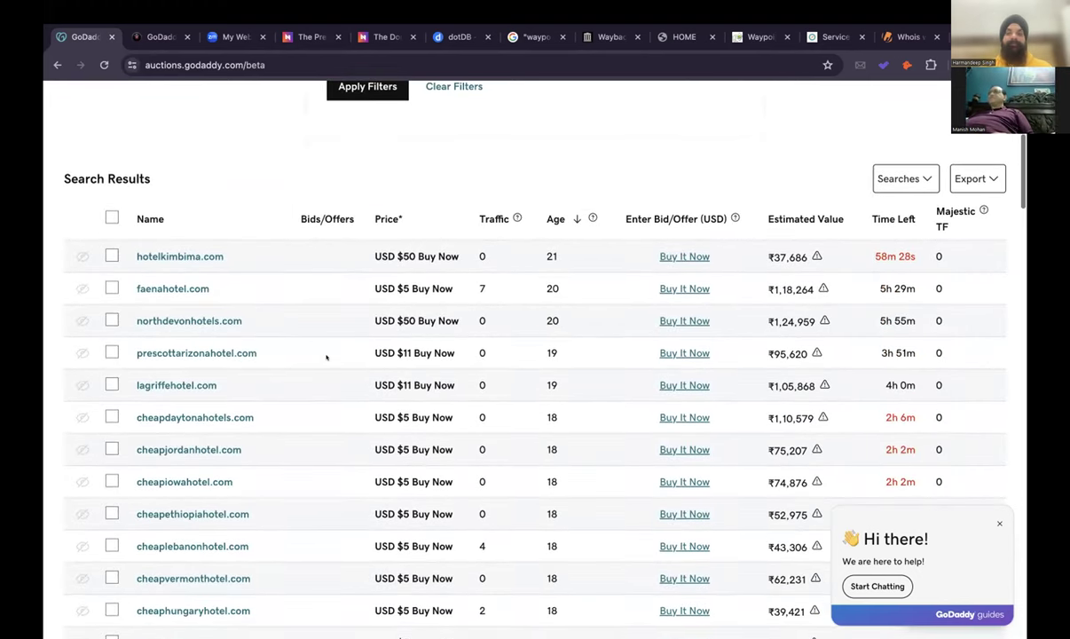
pyautogui.scroll(-1, 326, 357)
pyautogui.scroll(2, 325, 357)
pyautogui.scroll(1, 326, 357)
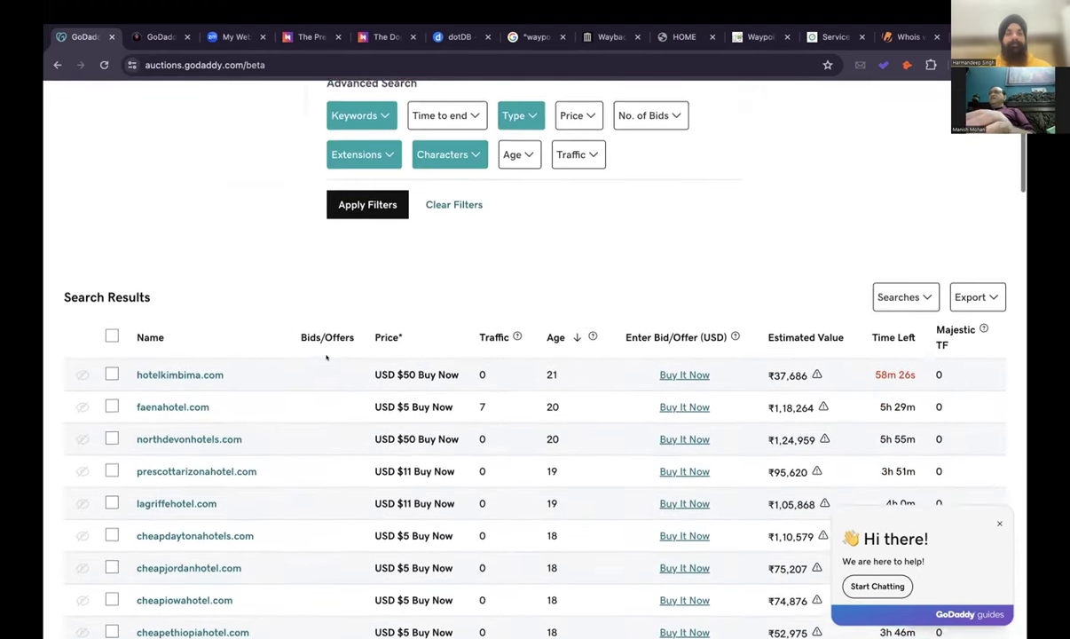
pyautogui.scroll(-2, 325, 357)
pyautogui.scroll(-1, 325, 357)
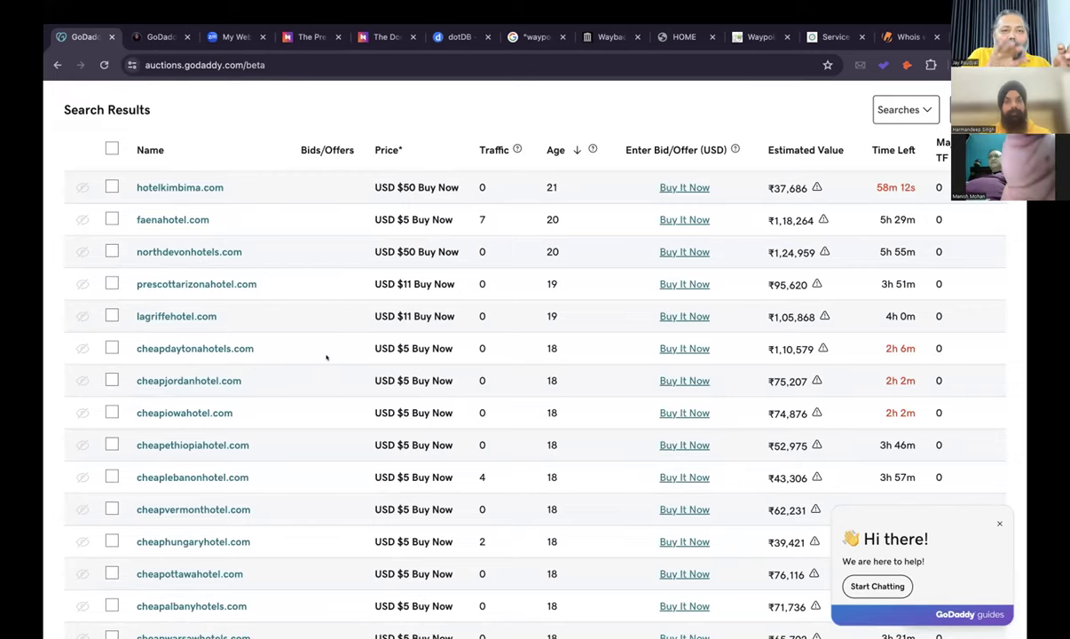
# Clear the keyword filter's Contains term, set Ends with to "hotel" instead, and apply the filters.
pyautogui.scroll(1, 326, 358)
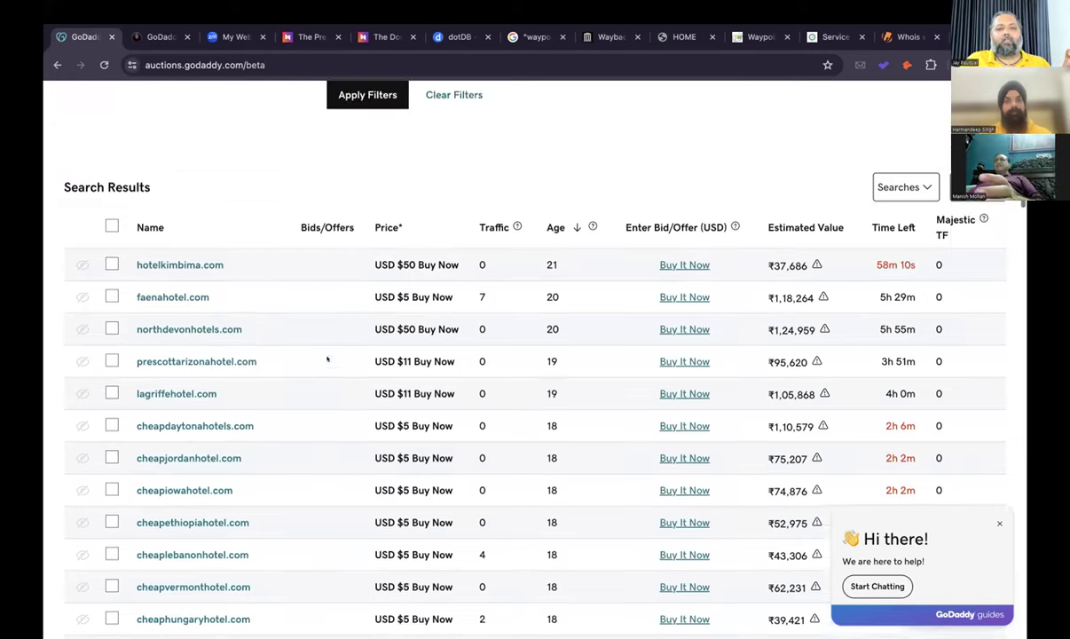
pyautogui.scroll(3, 327, 358)
pyautogui.click(383, 260)
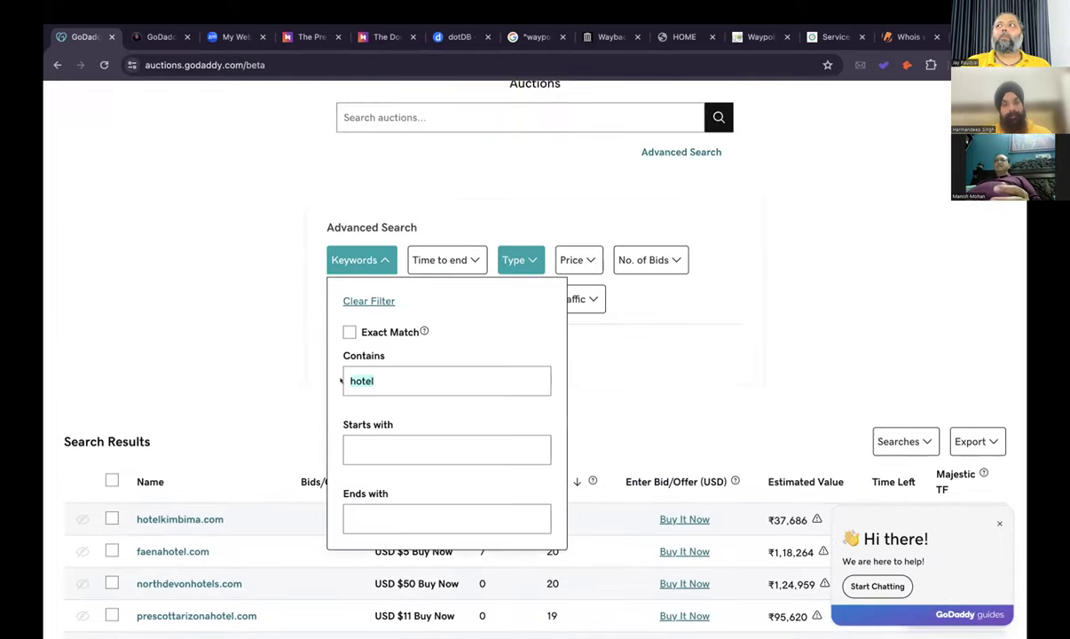
pyautogui.press('BackSpace')
pyautogui.write('hotel')
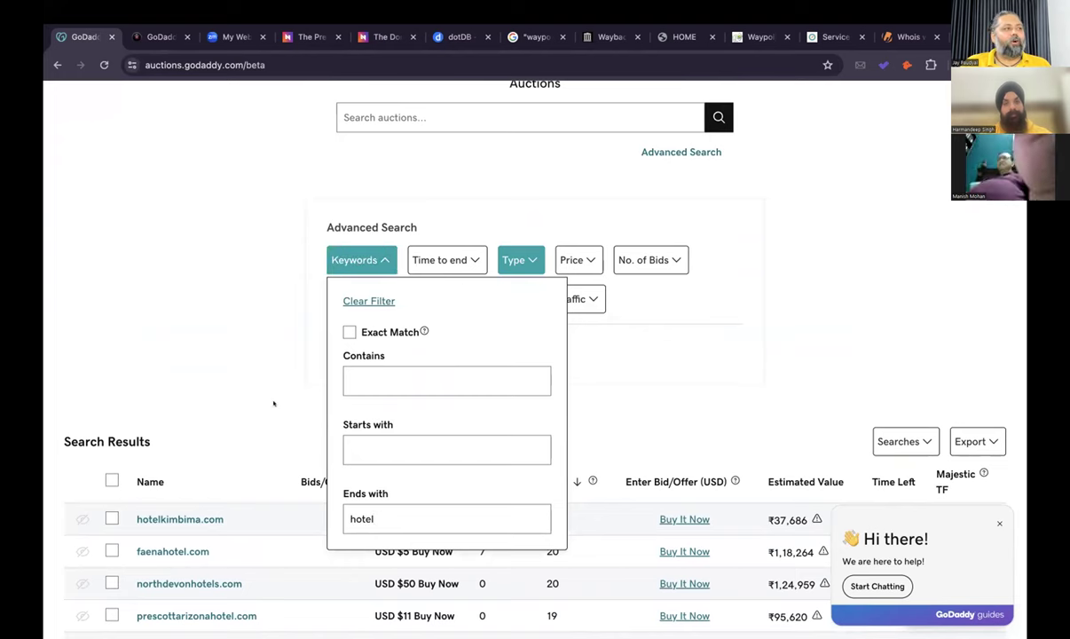
pyautogui.scroll(-3, 346, 424)
pyautogui.click(268, 248)
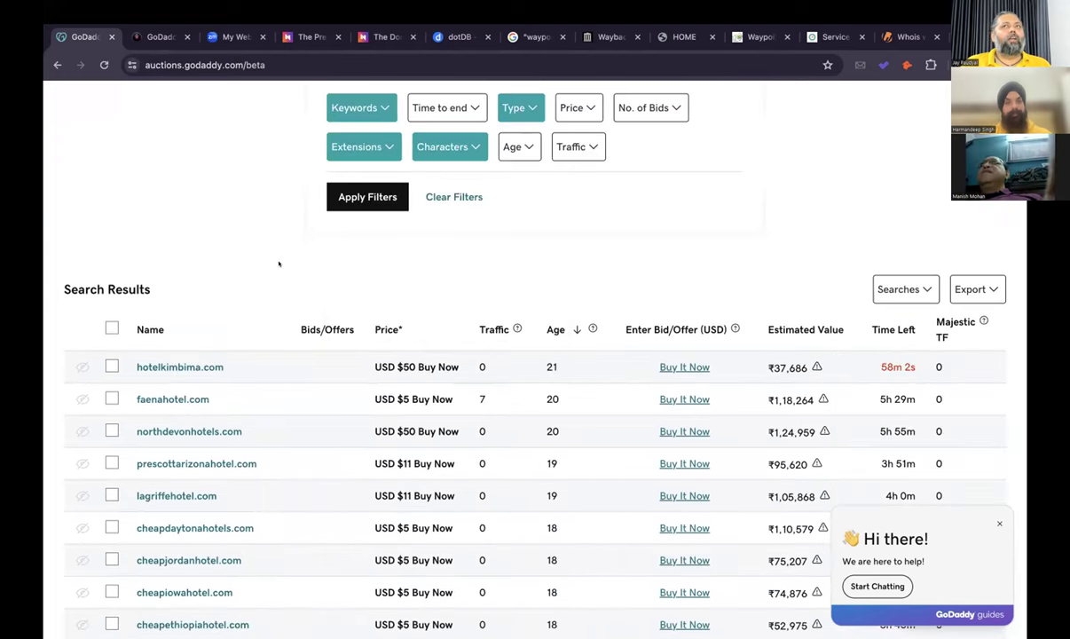
pyautogui.click(363, 198)
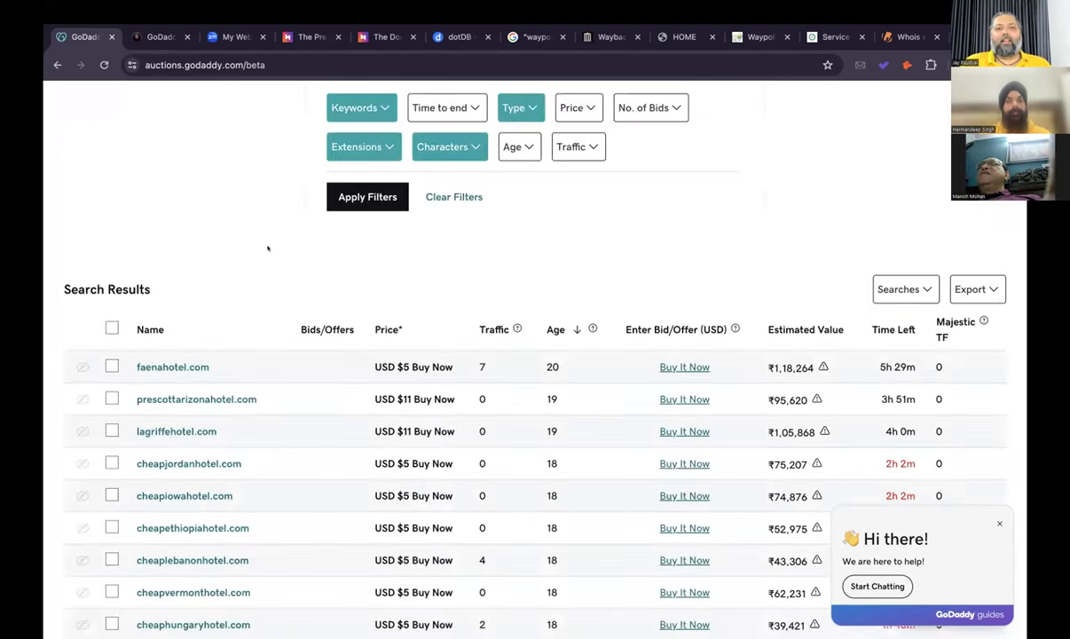
# Examine the domains ending in hotel down the age-sorted list, comparing names, prices, traffic, ages and estimated values.
pyautogui.scroll(-3, 267, 249)
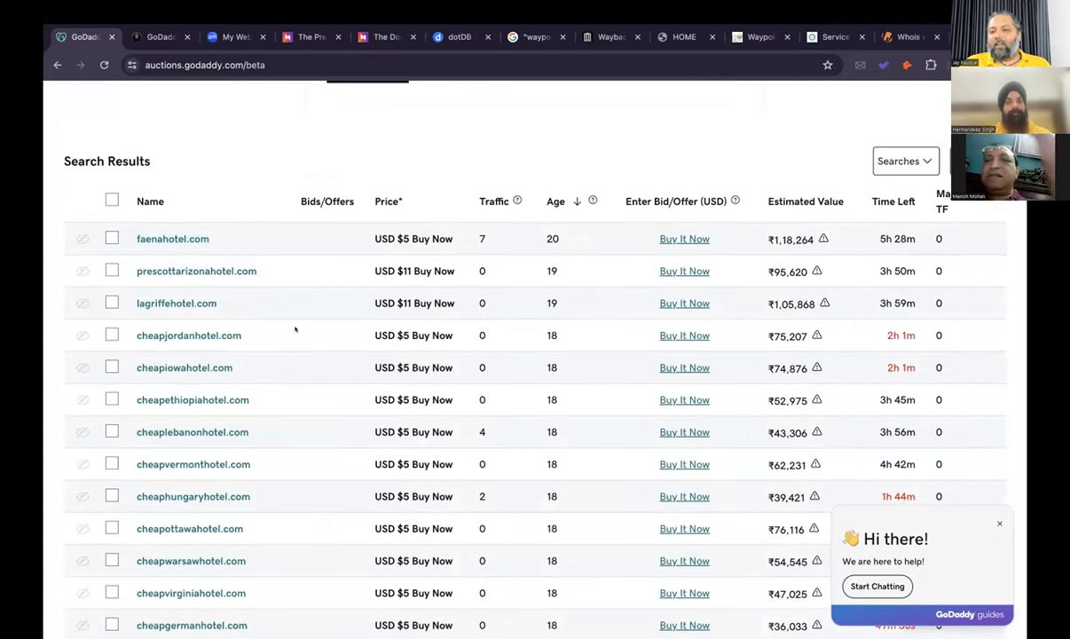
pyautogui.scroll(-2, 295, 330)
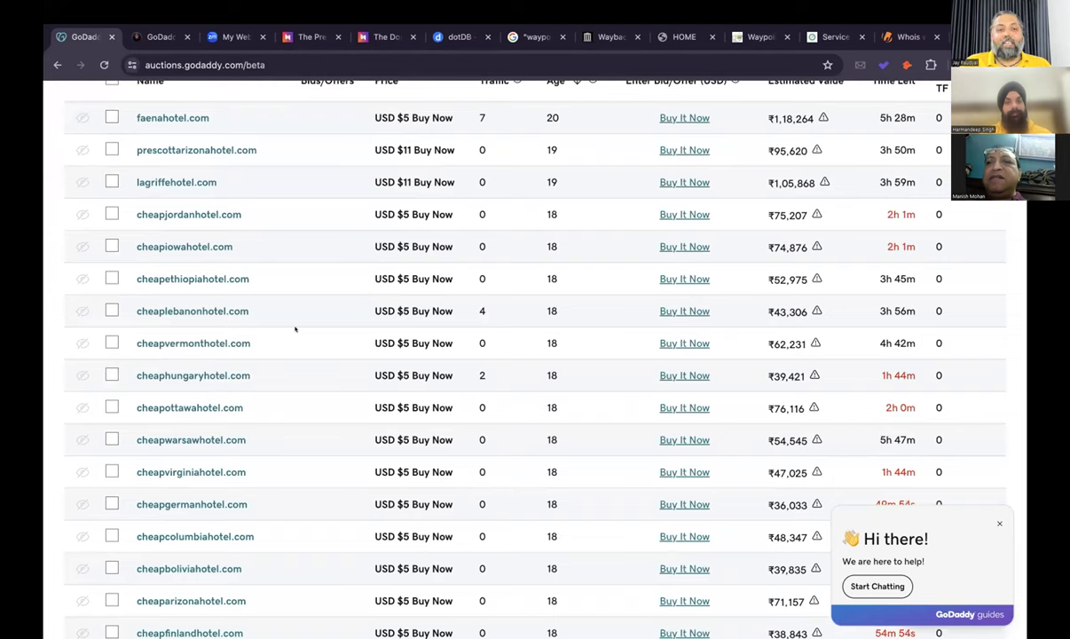
pyautogui.scroll(1, 296, 329)
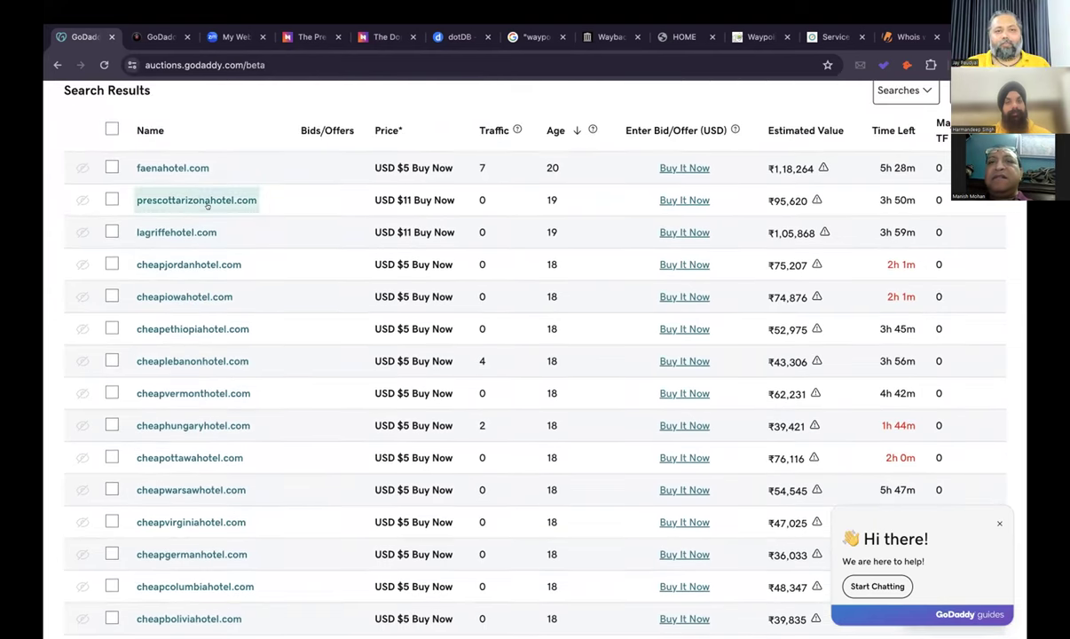
pyautogui.scroll(-5, 246, 263)
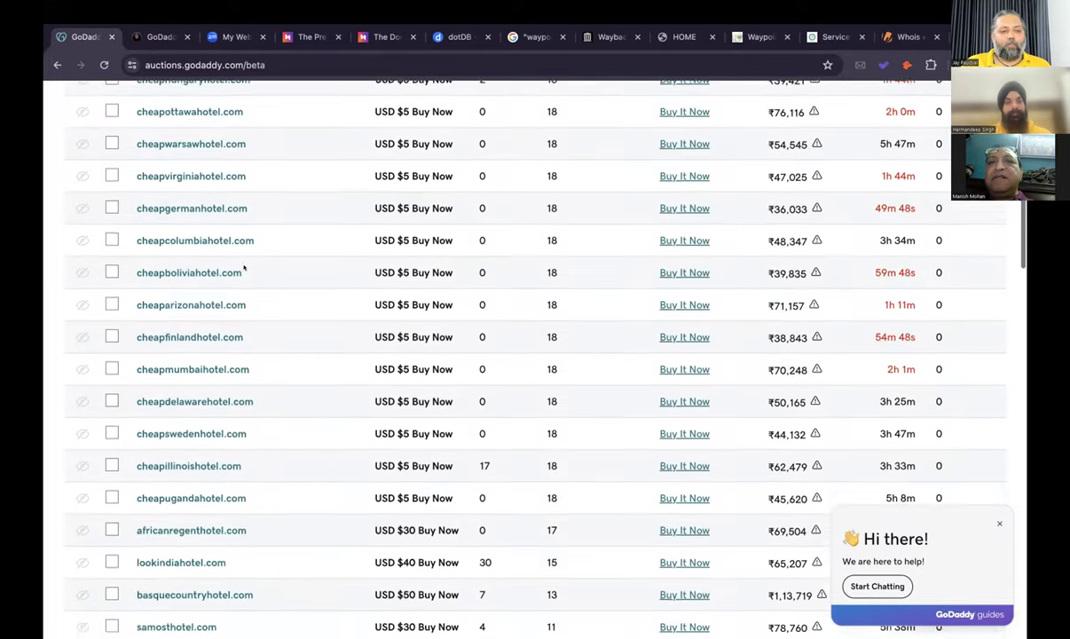
pyautogui.scroll(-2, 246, 267)
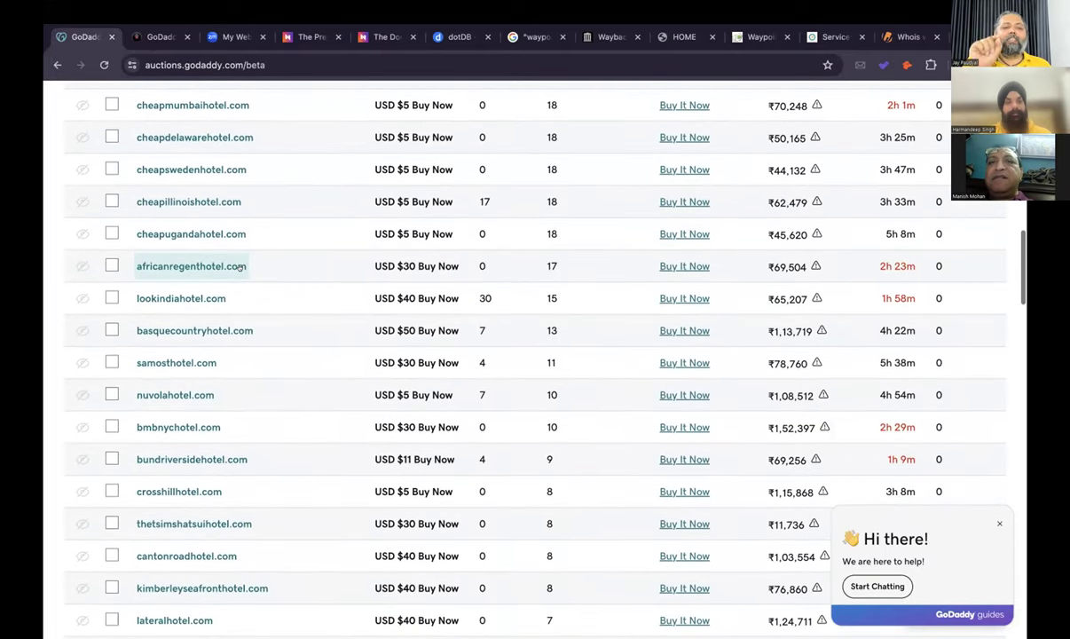
pyautogui.scroll(-2, 242, 275)
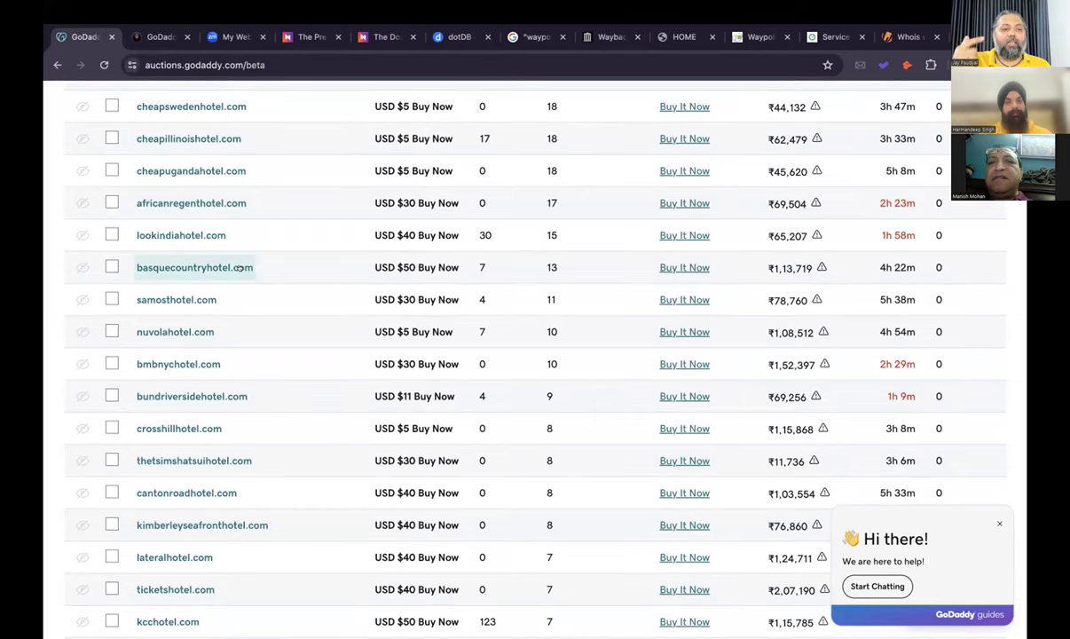
pyautogui.scroll(-2, 239, 268)
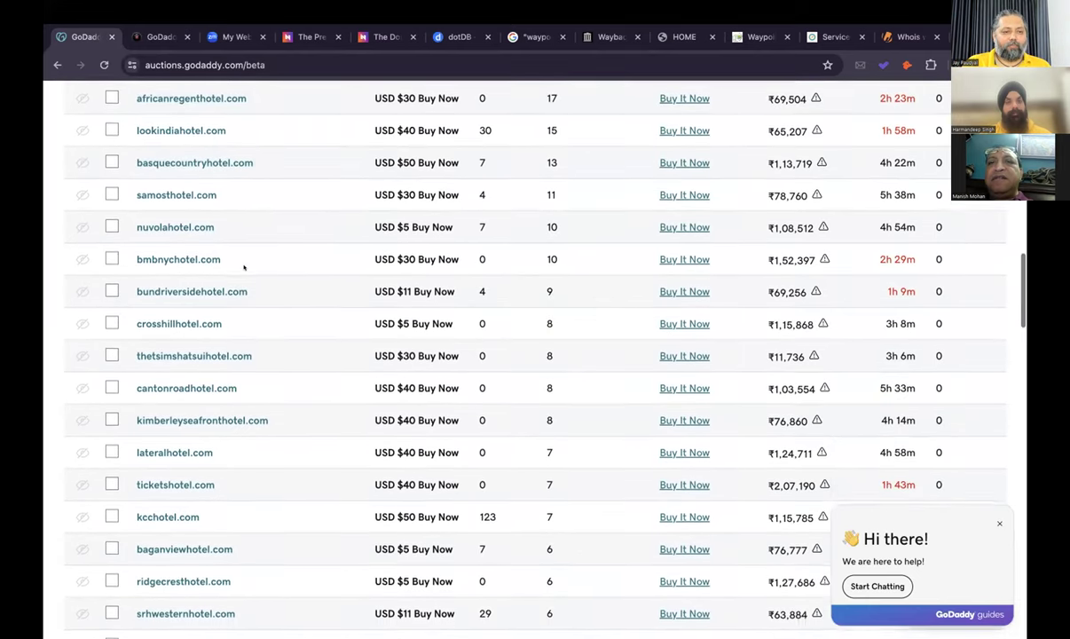
pyautogui.scroll(-2, 244, 267)
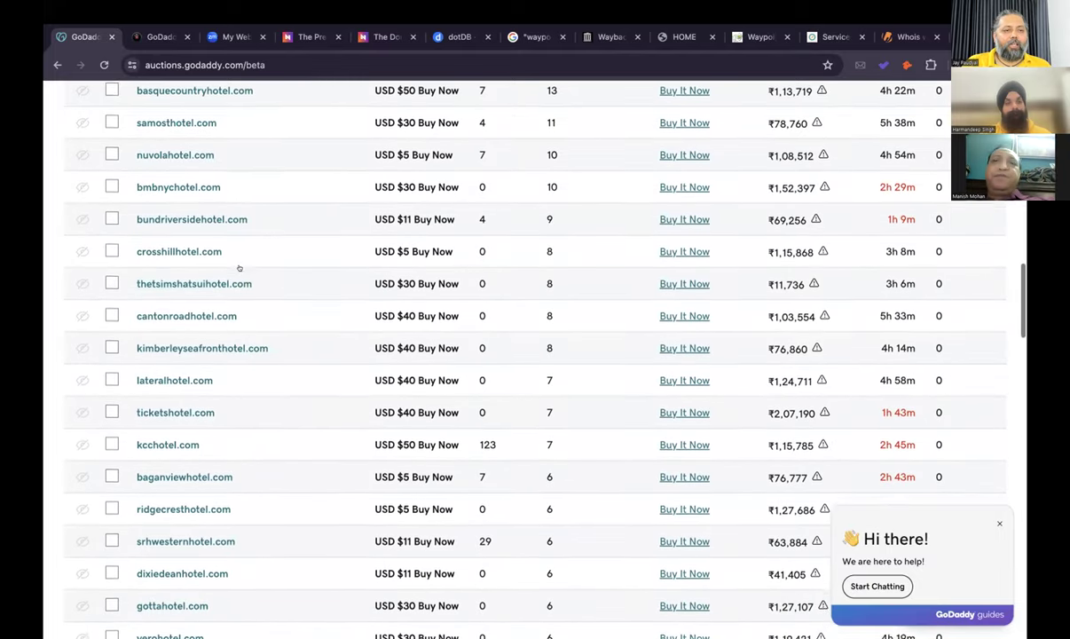
pyautogui.scroll(-3, 245, 267)
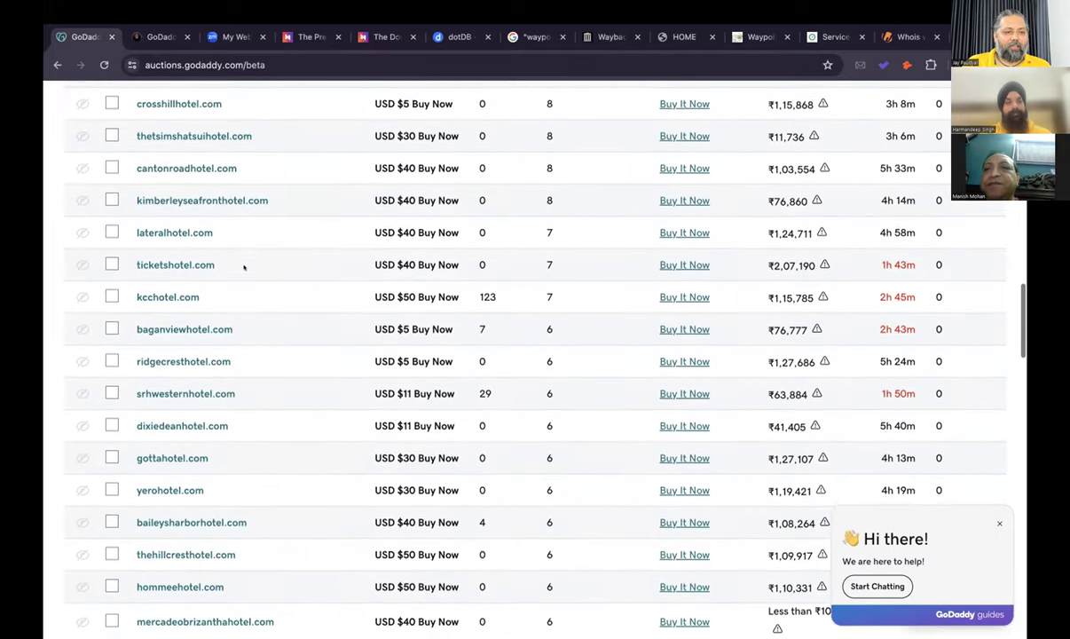
pyautogui.scroll(-2, 244, 267)
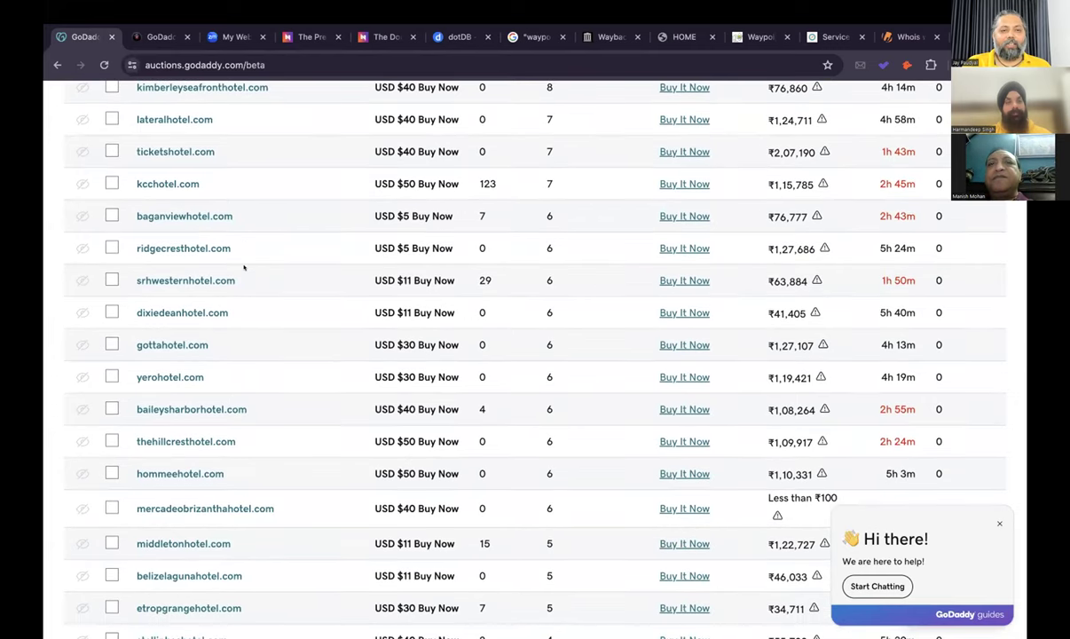
pyautogui.scroll(1, 244, 267)
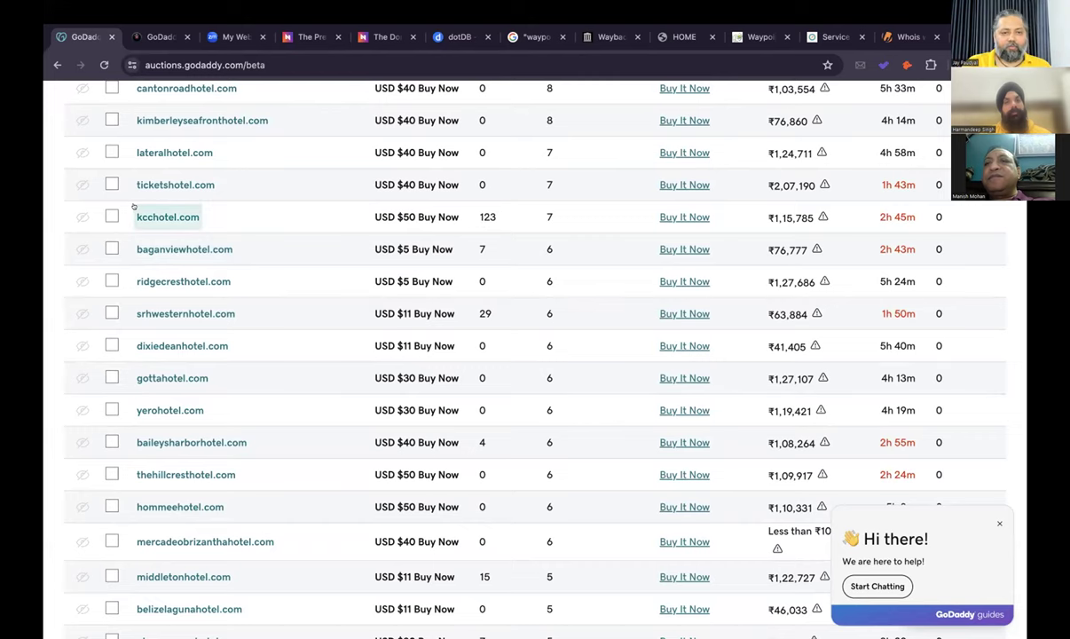
# Switch to the Wayback Machine and look up the archived captures of kcchotel.com.
pyautogui.click(612, 36)
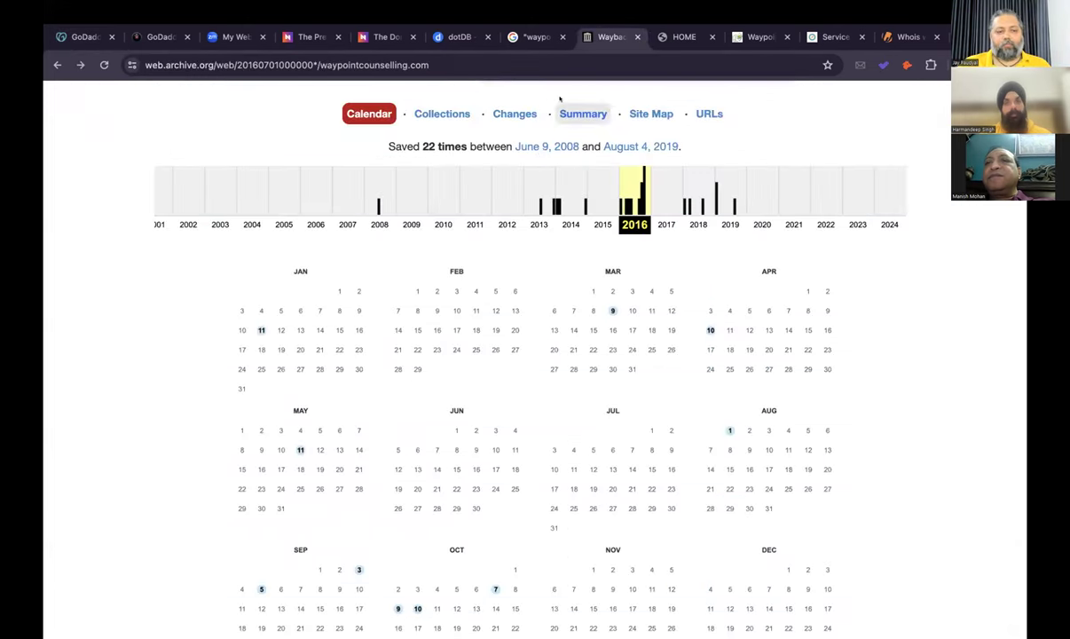
pyautogui.scroll(2, 559, 196)
pyautogui.moveTo(484, 201); pyautogui.dragTo(587, 199)
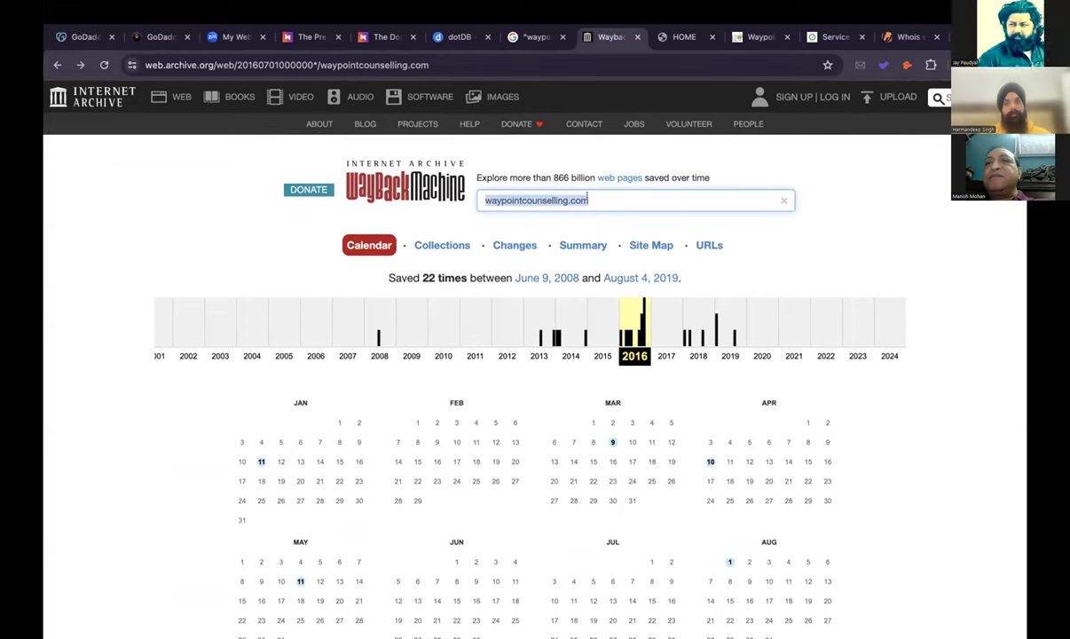
pyautogui.write('kcchote')
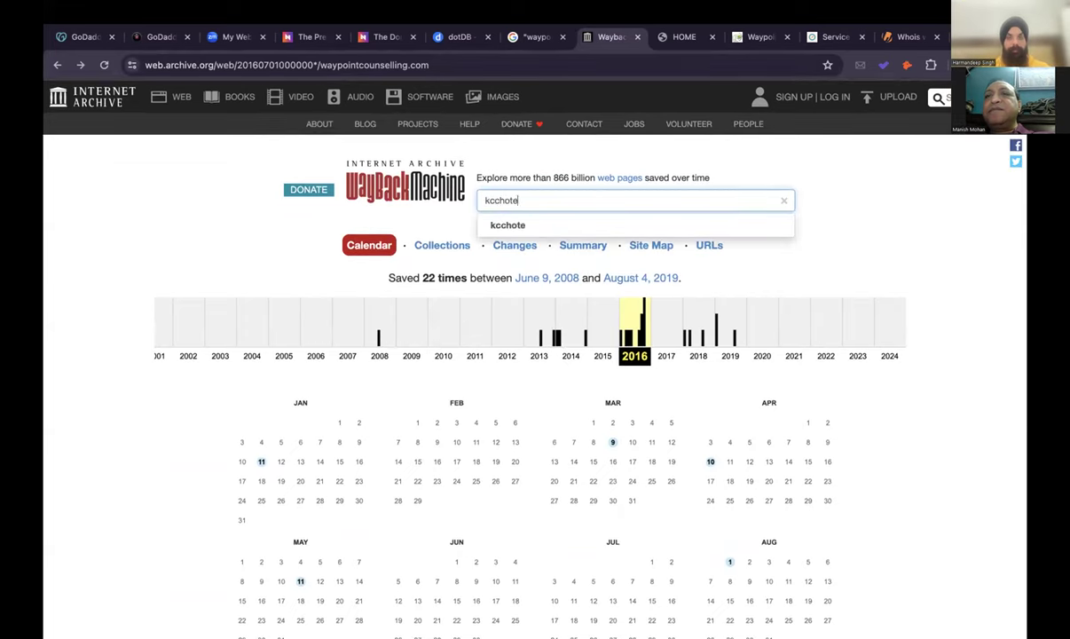
pyautogui.write('l.com')
pyautogui.press('Return')
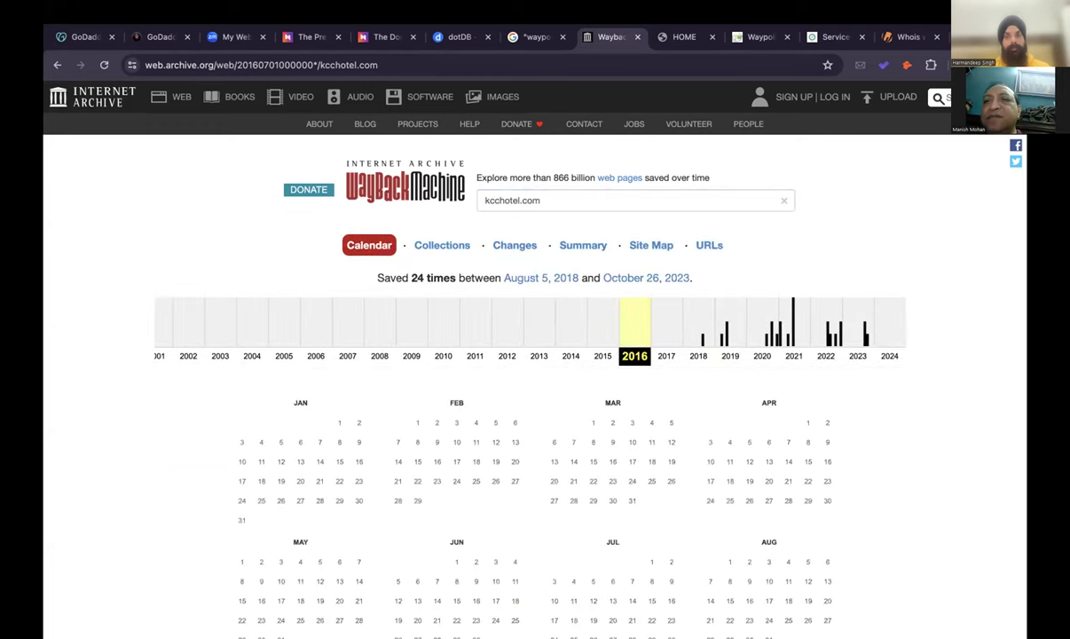
# Open the June 20, 2021 and January 28, 2021 captures of kcchotel.com and examine the archived home pages.
pyautogui.click(792, 328)
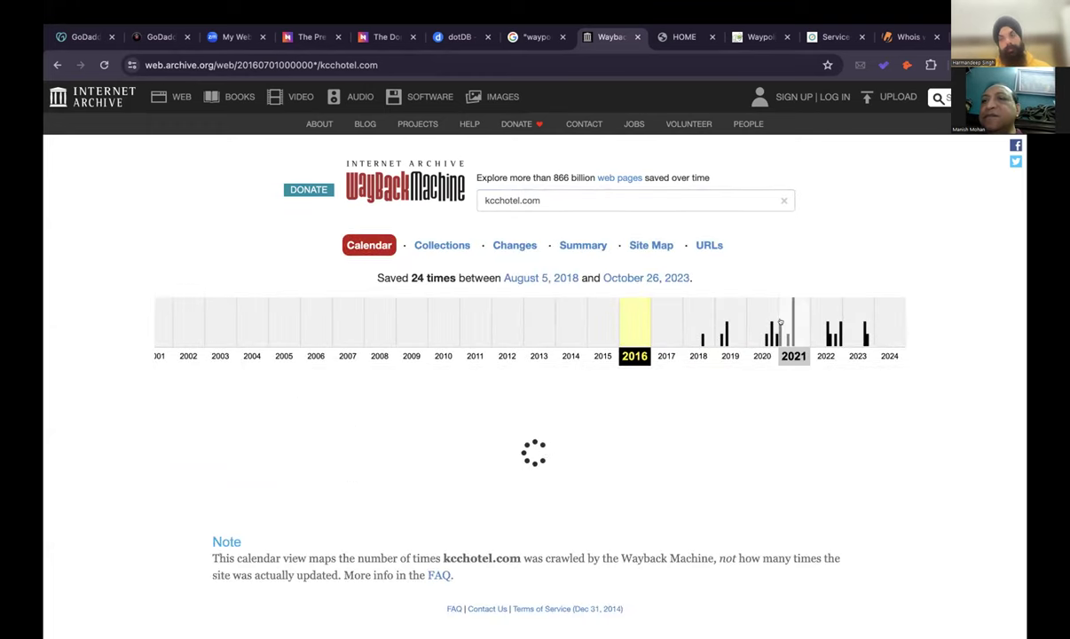
pyautogui.scroll(-5, 735, 423)
pyautogui.moveTo(398, 324)
pyautogui.click(424, 377)
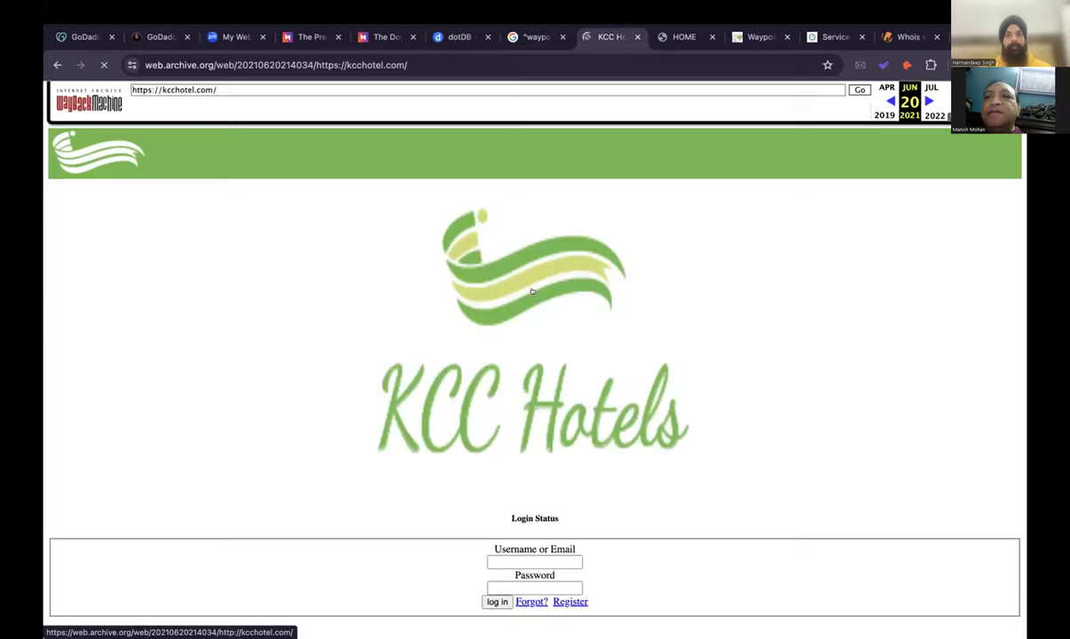
pyautogui.scroll(-5, 533, 291)
pyautogui.scroll(3, 534, 289)
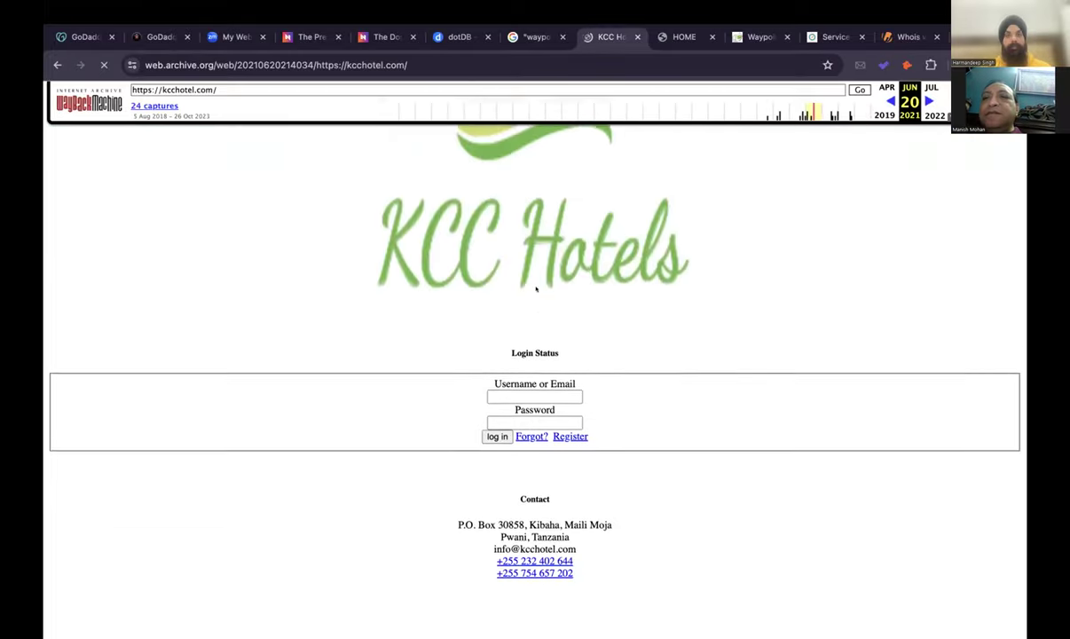
pyautogui.scroll(3, 535, 288)
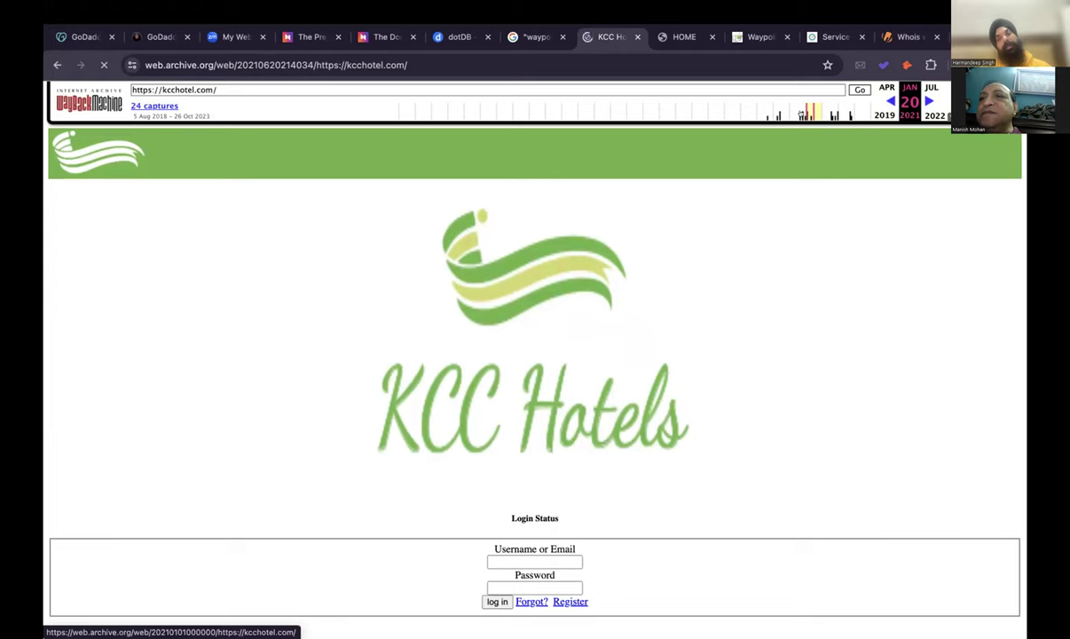
pyautogui.scroll(-3, 705, 320)
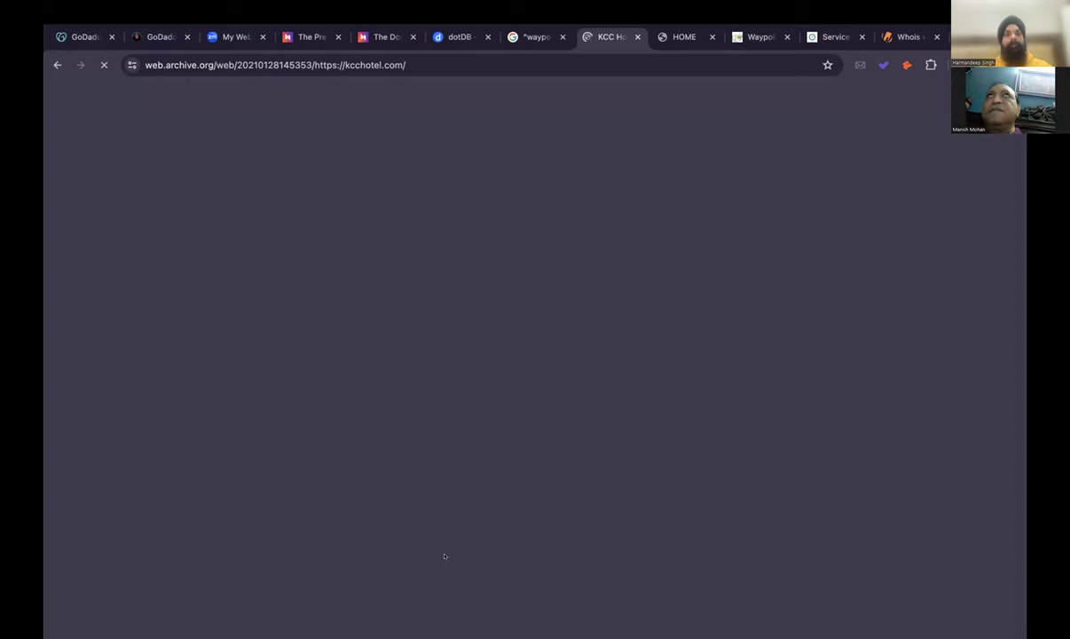
pyautogui.scroll(-5, 444, 554)
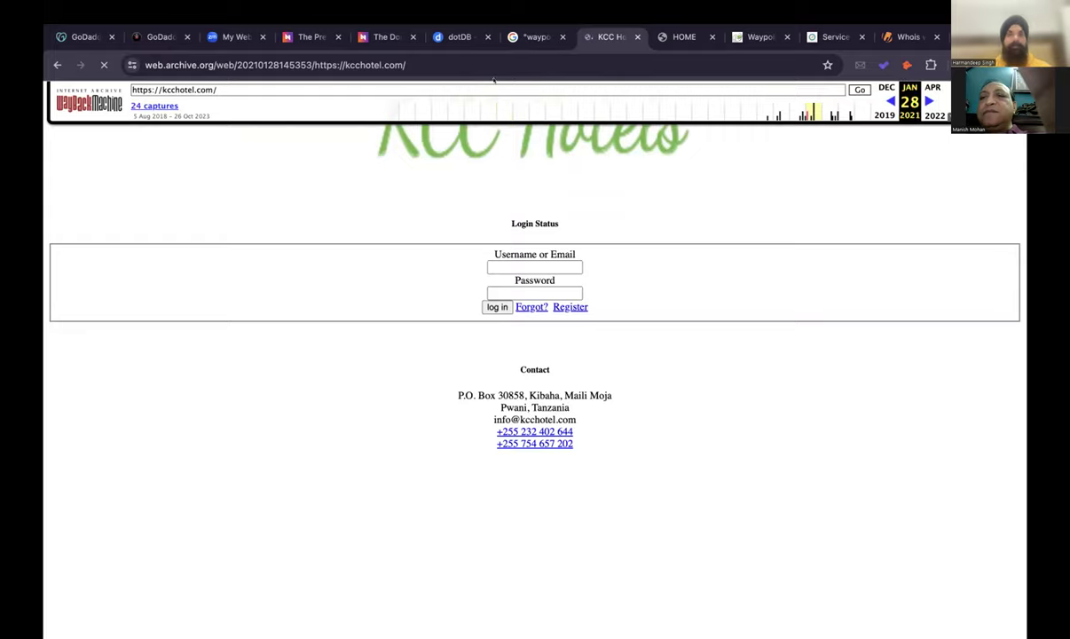
# Switch to the Google results and search for the exact phrase "KCC hotel".
pyautogui.hotkey('ctrl', 'shift', 'Tab')
pyautogui.moveTo(257, 99); pyautogui.dragTo(170, 99)
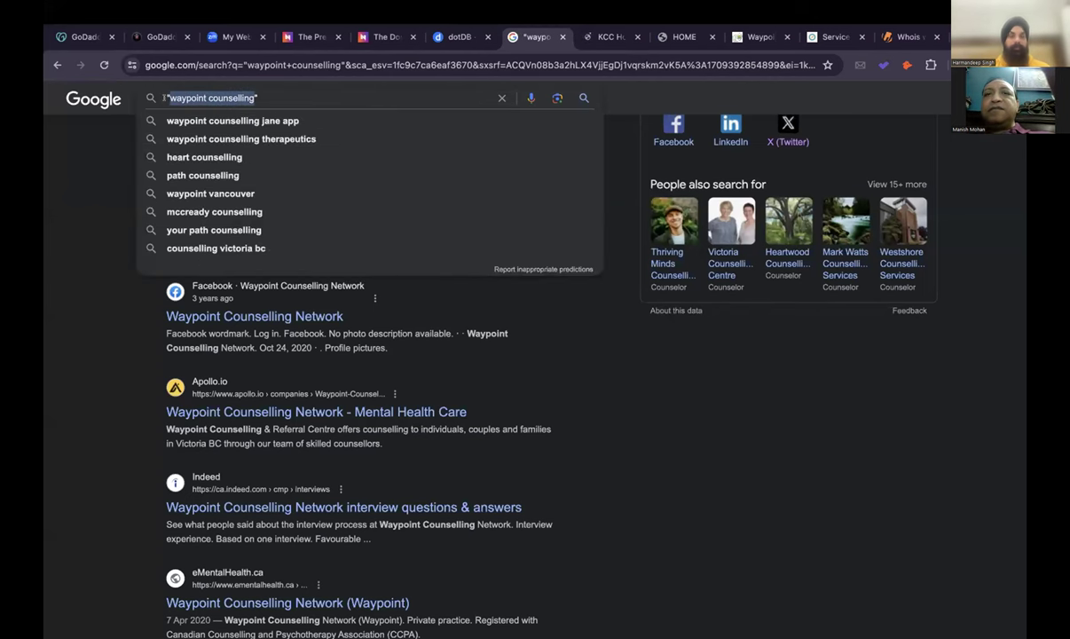
pyautogui.write('KCC hotel')
pyautogui.press('Return')
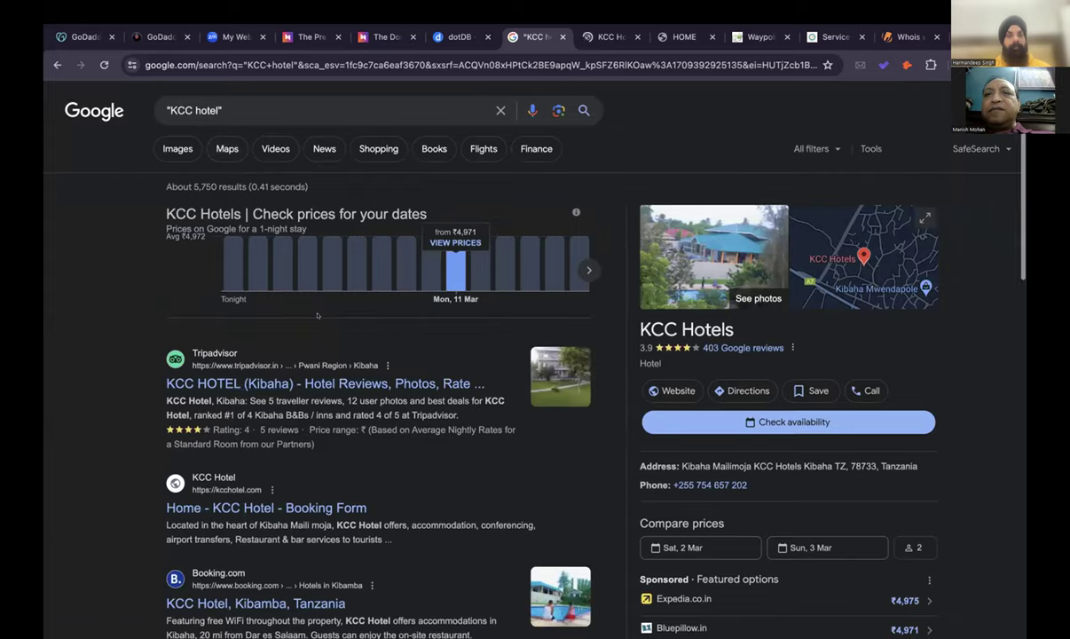
# Examine the search results and the KCC Hotels business profile, including its website link, prices, reviews and hotel details.
pyautogui.scroll(-2, 317, 315)
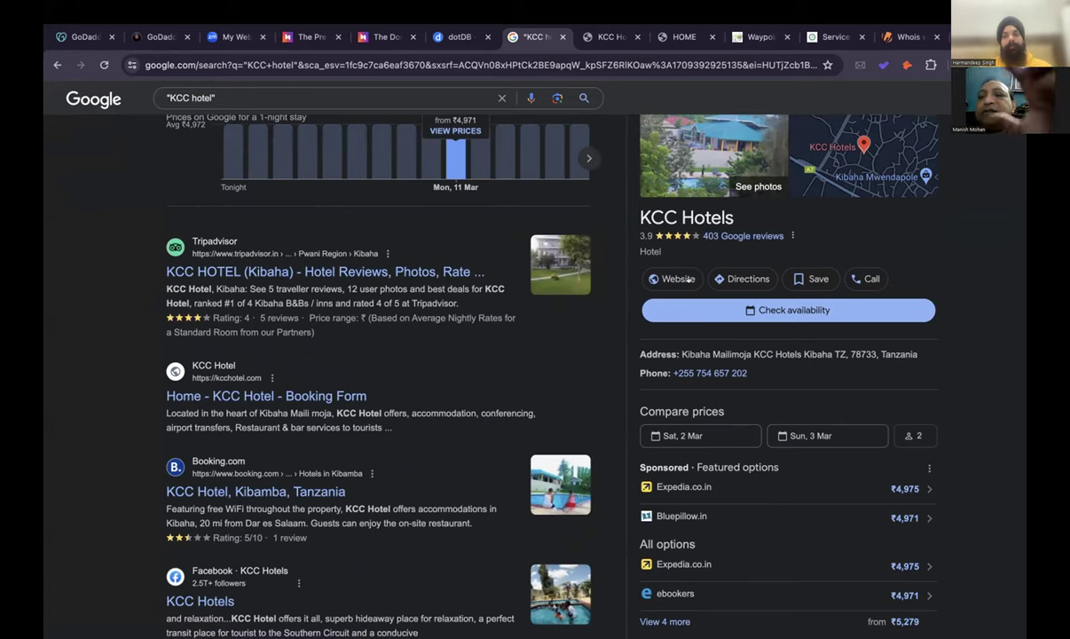
pyautogui.scroll(5, 675, 287)
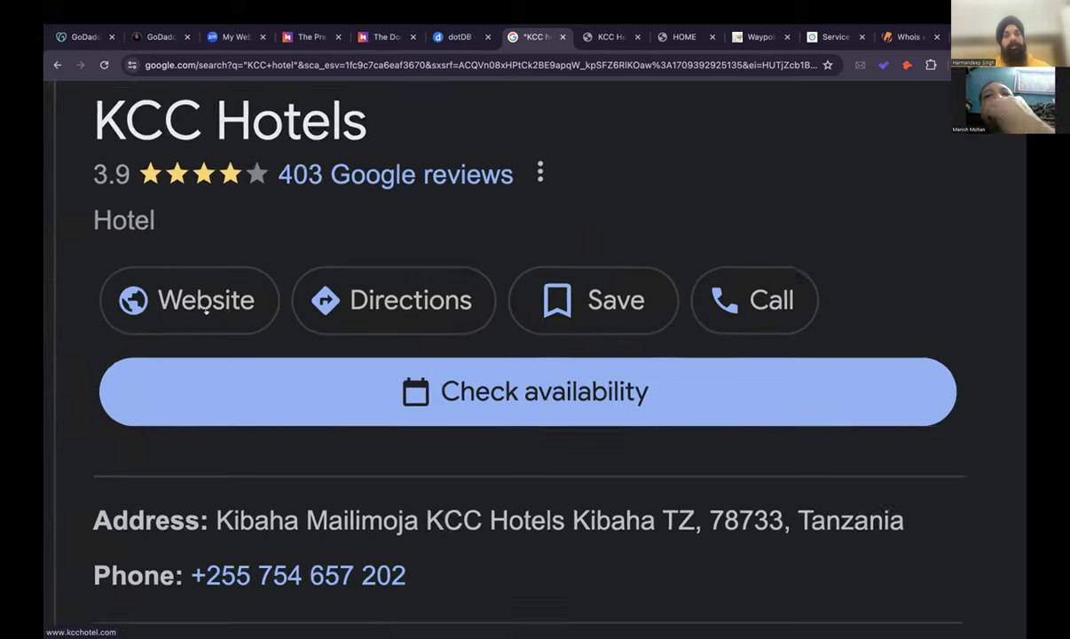
pyautogui.scroll(-5, 205, 306)
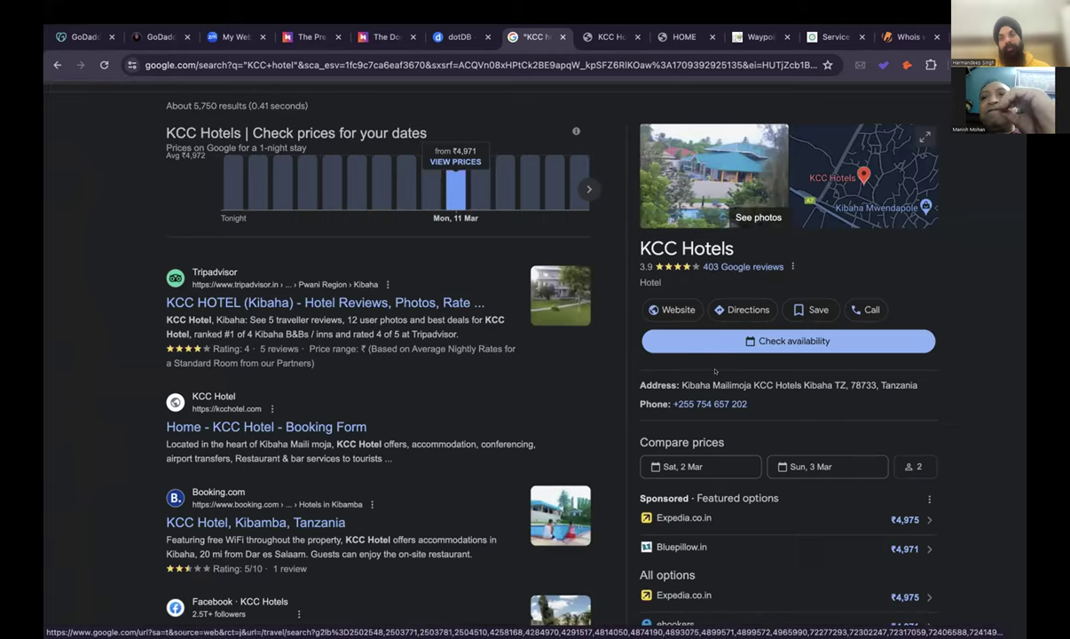
pyautogui.scroll(-1, 713, 383)
pyautogui.scroll(-5, 713, 383)
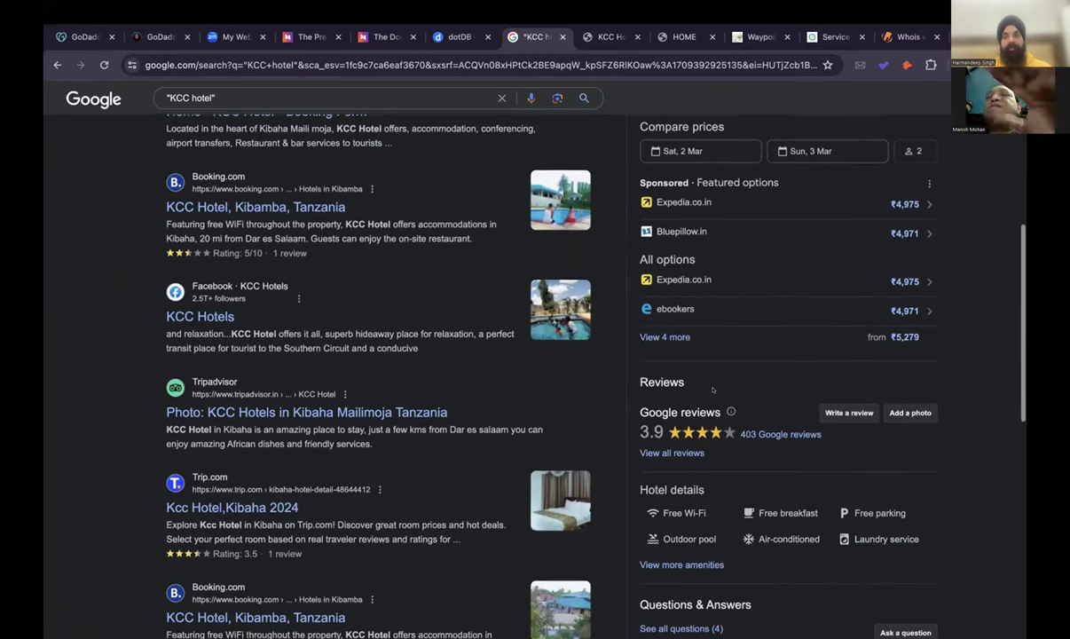
# Open the kcchotel.com website from the Google results, look over its page and return to the results.
pyautogui.scroll(5, 712, 389)
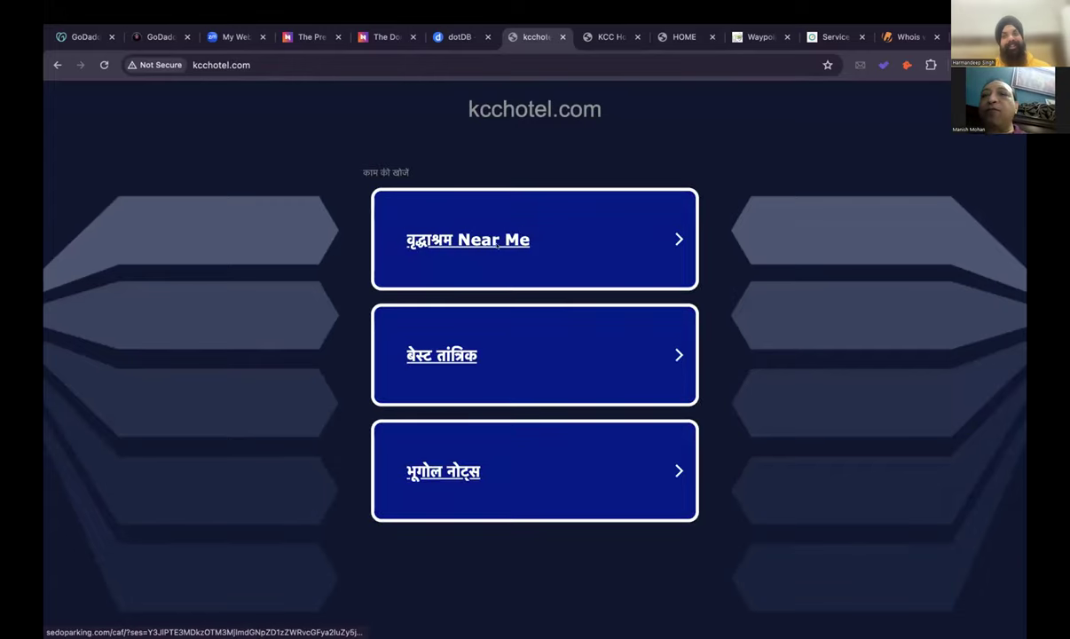
pyautogui.scroll(-1, 488, 278)
pyautogui.scroll(1, 533, 443)
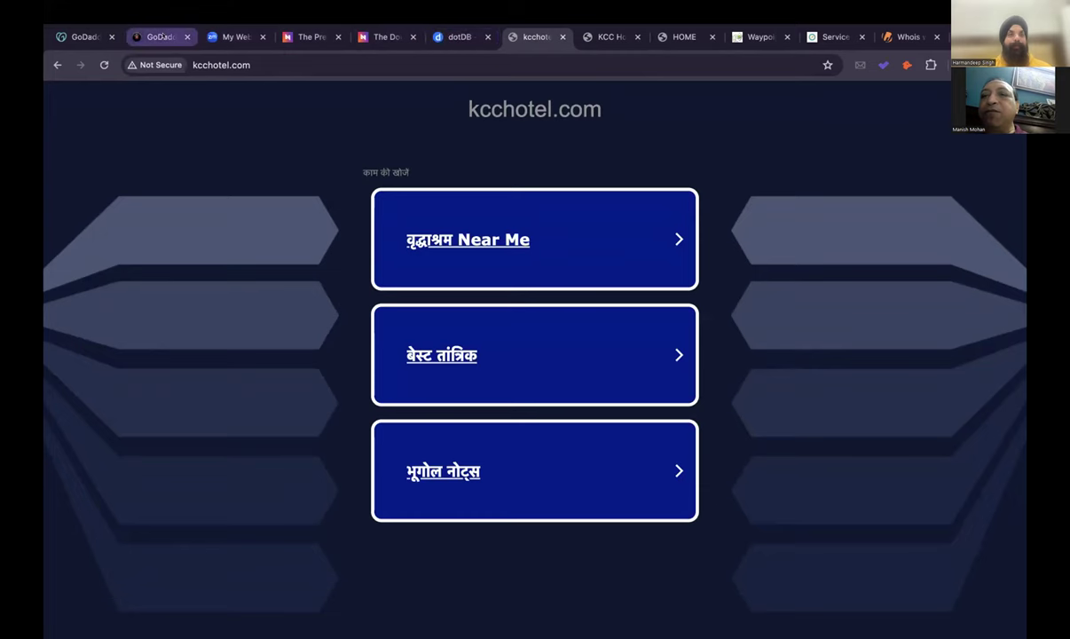
pyautogui.click(57, 65)
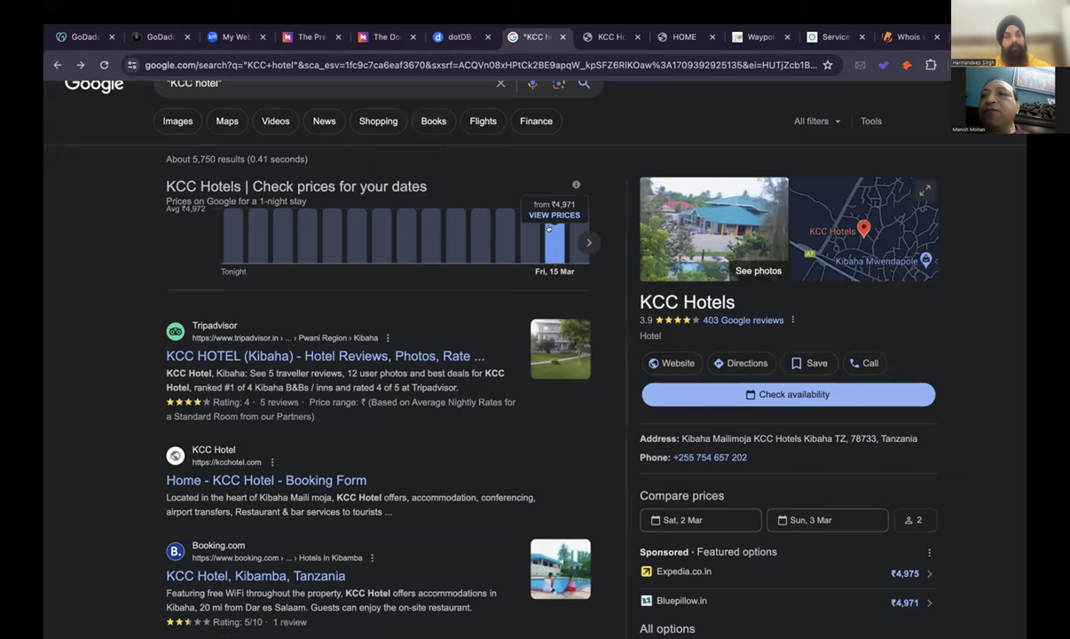
# Review the Tripadvisor, Booking.com, Facebook and Trip.com listings for KCC Hotel in the search results.
pyautogui.scroll(-3, 412, 424)
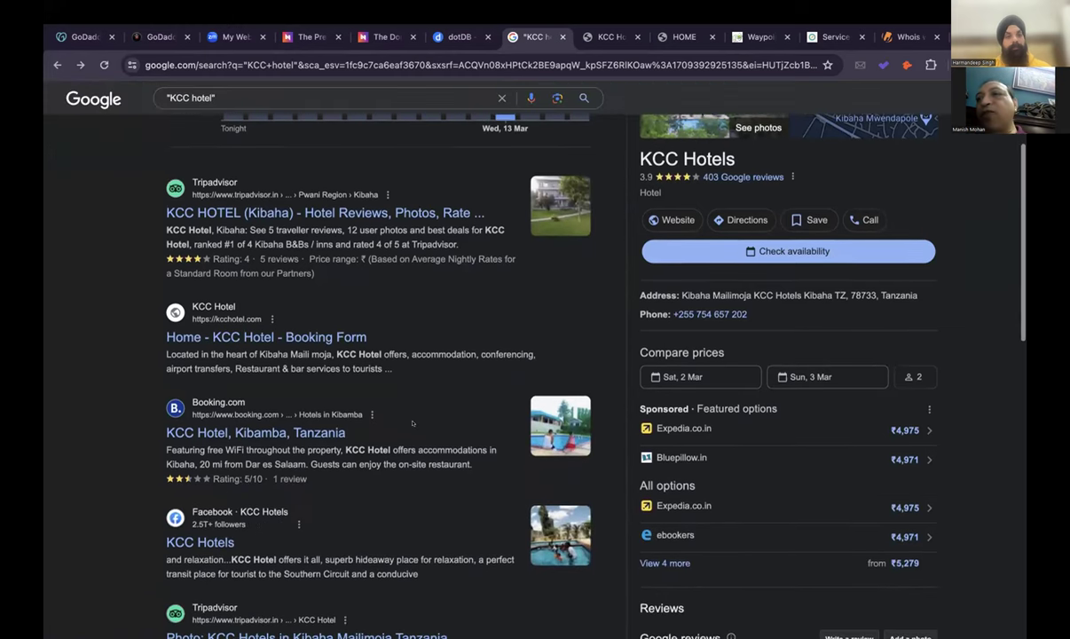
pyautogui.scroll(-1, 412, 424)
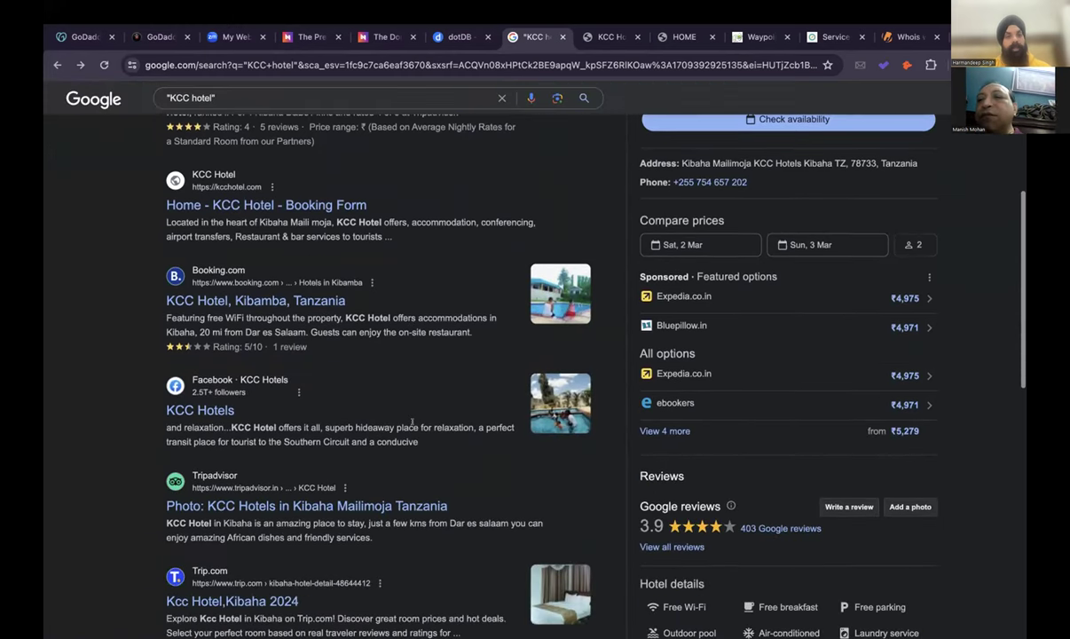
pyautogui.scroll(3, 411, 423)
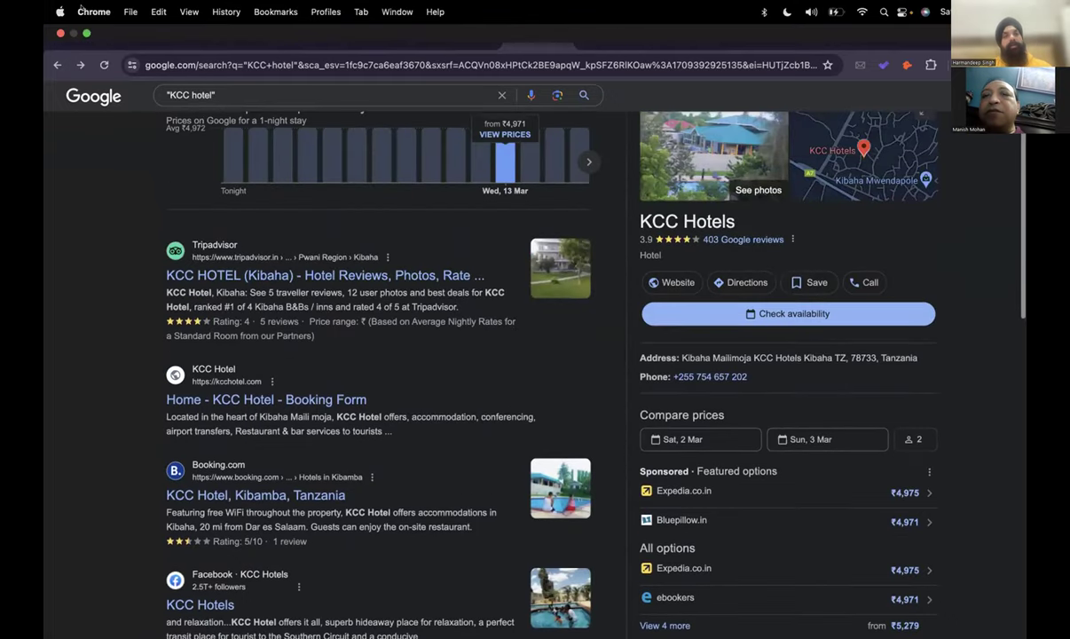
# Switch to GoDaddy Auctions and check the kcchotel.com row across all columns of the auction list.
pyautogui.click(80, 37)
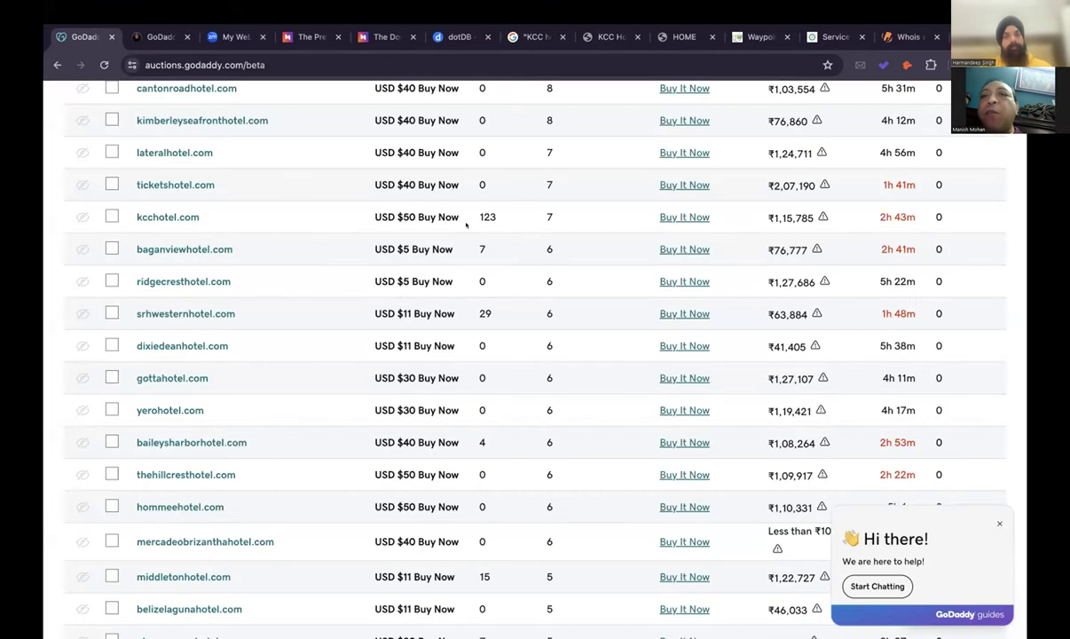
pyautogui.hscroll(5, 466, 225)
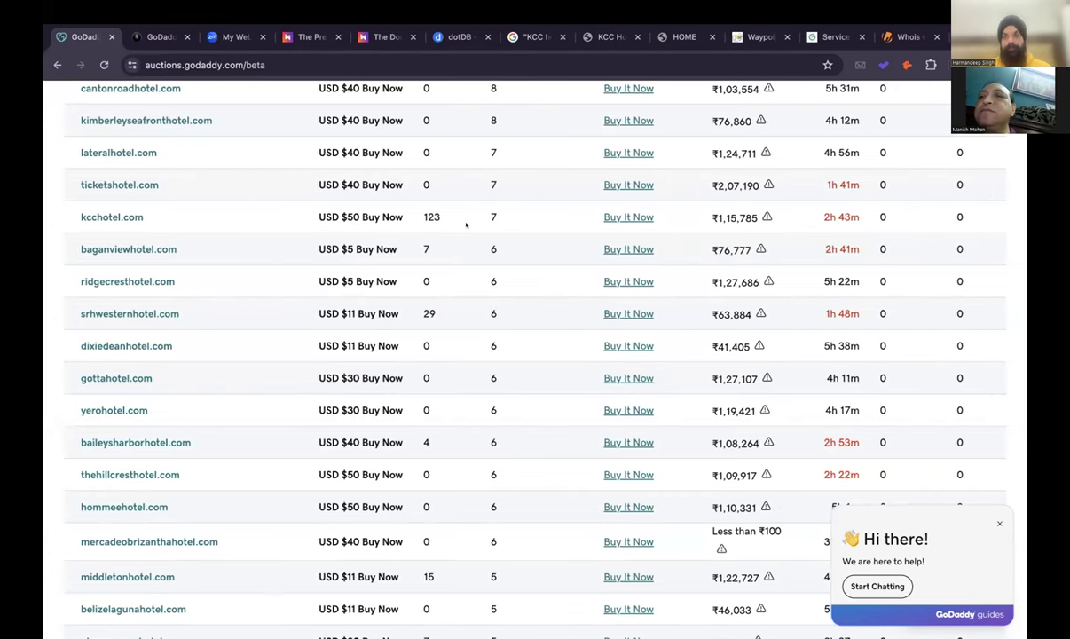
pyautogui.hscroll(5, 470, 225)
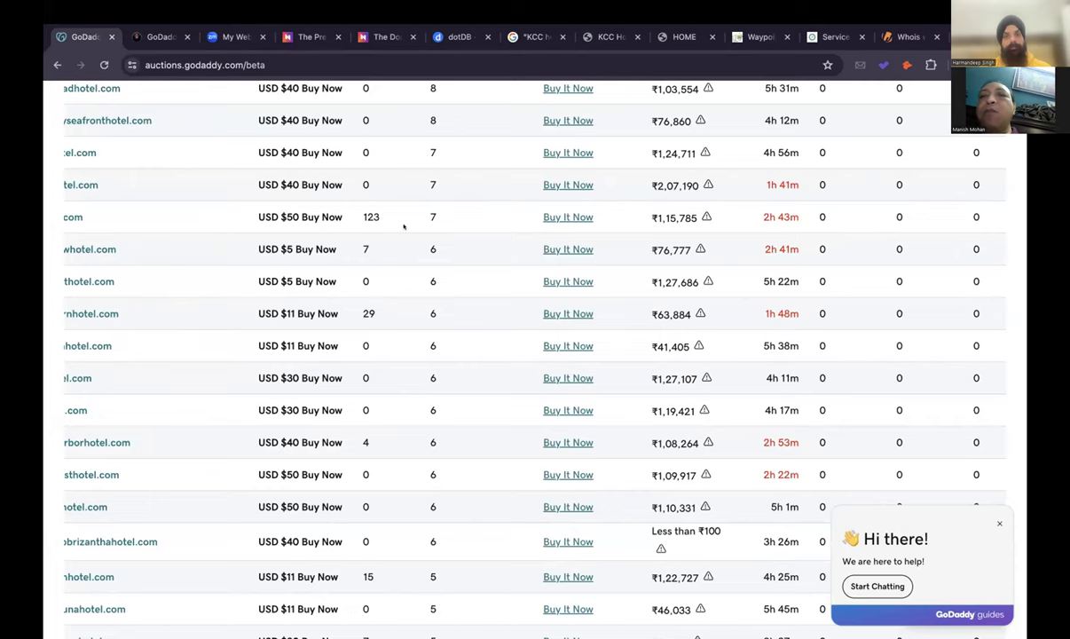
pyautogui.hscroll(-10, 412, 228)
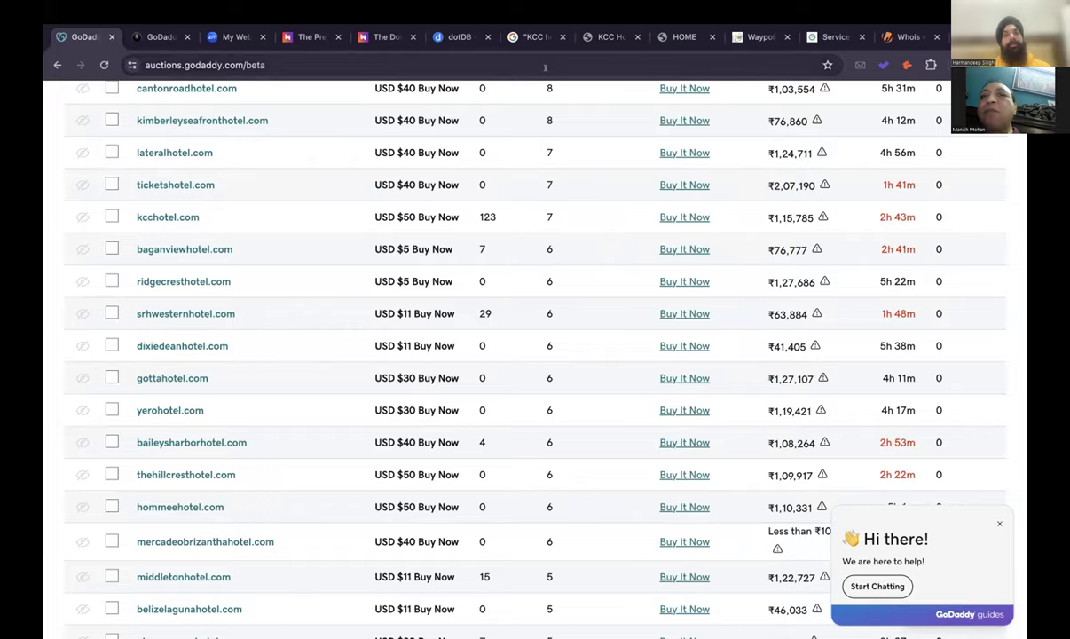
# Switch back to the Google results for "KCC hotel" and recheck the top listings and business profile.
pyautogui.click(529, 37)
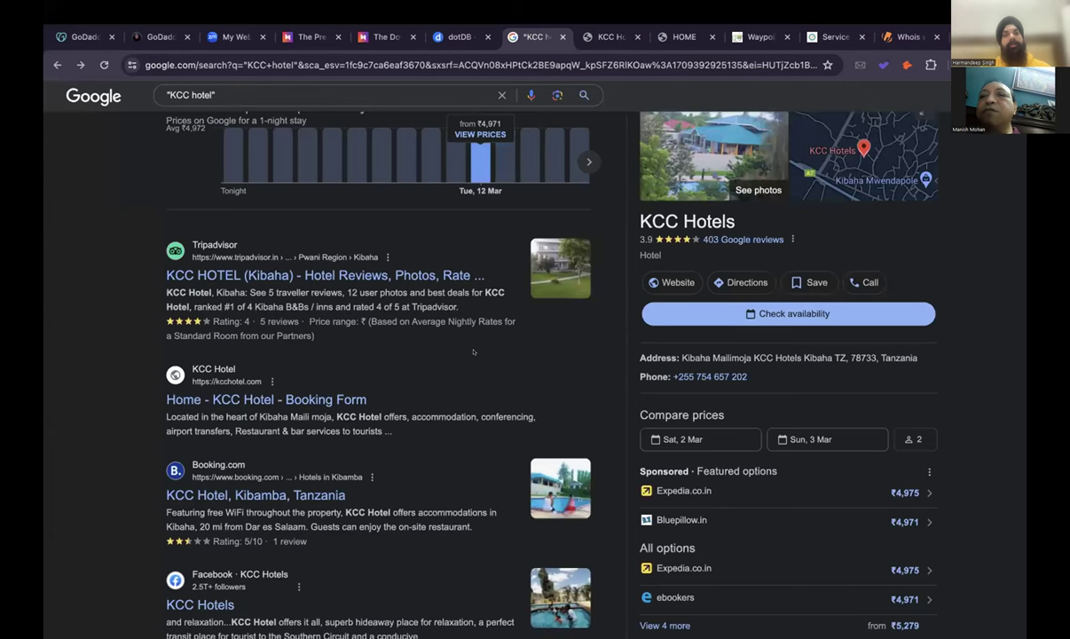
pyautogui.scroll(2, 473, 352)
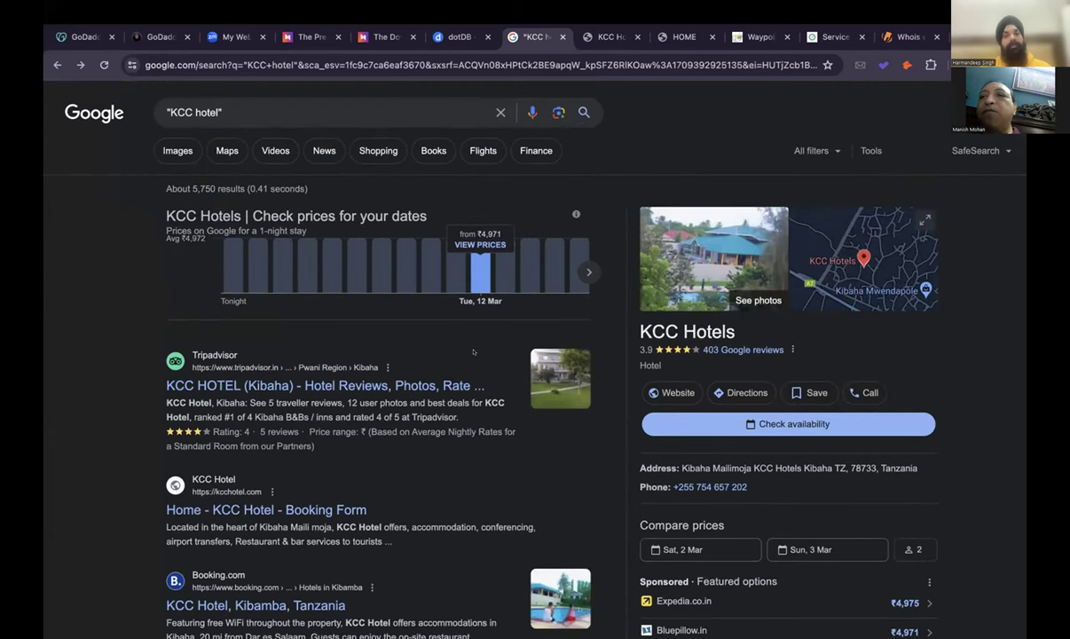
pyautogui.scroll(-2, 473, 352)
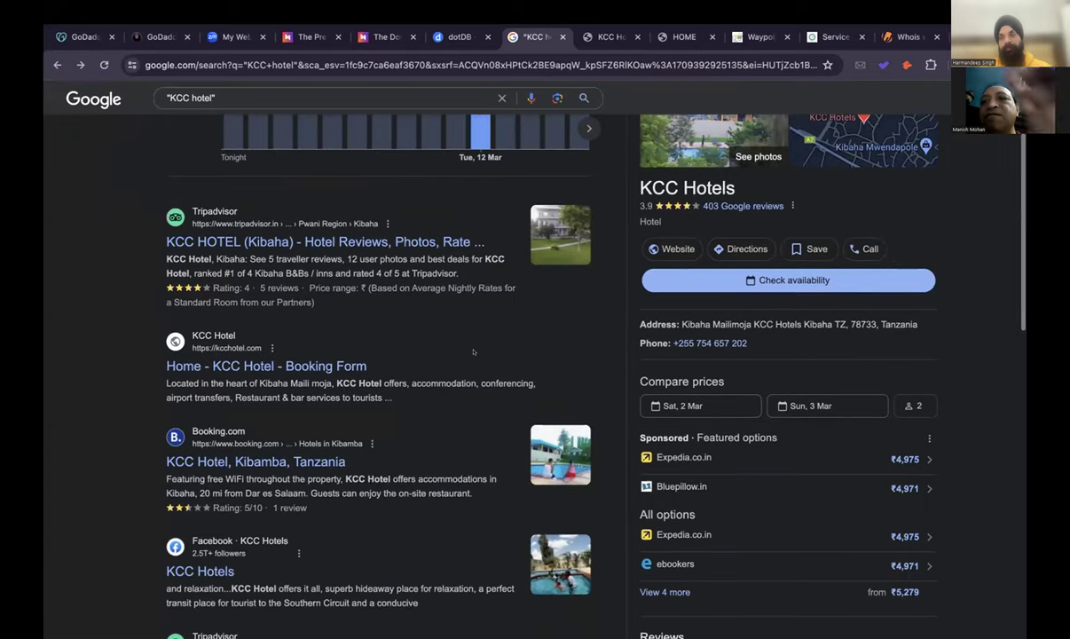
# Return to GoDaddy Auctions and examine kcchotel.com's traffic, age, estimated value and remaining columns, plus the srhwesternhotel.com price.
pyautogui.hotkey('ctrl', '1')
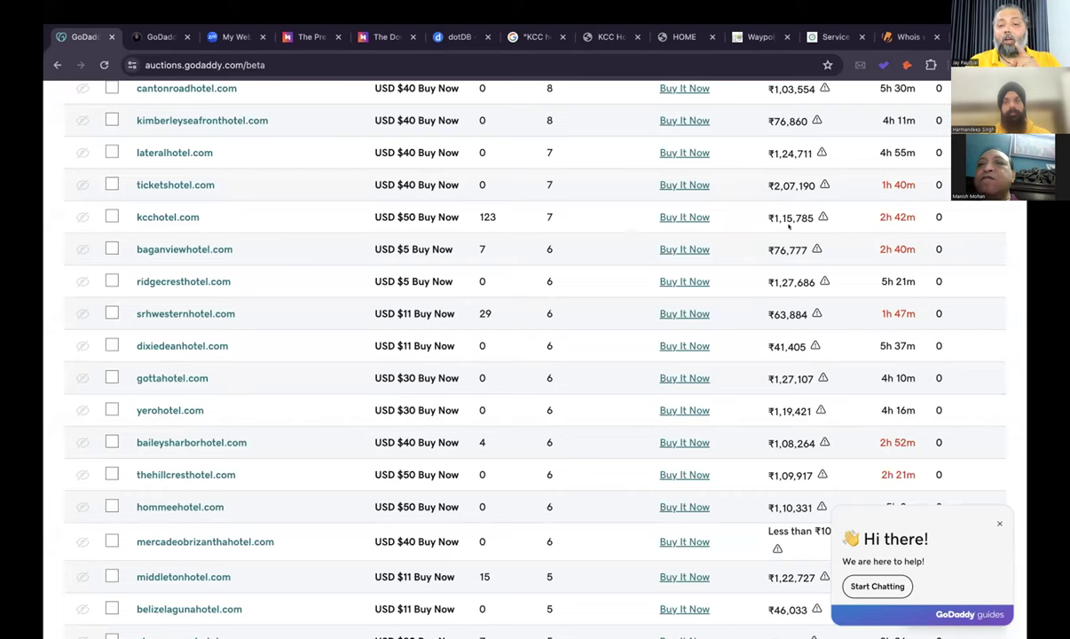
pyautogui.hscroll(3, 789, 227)
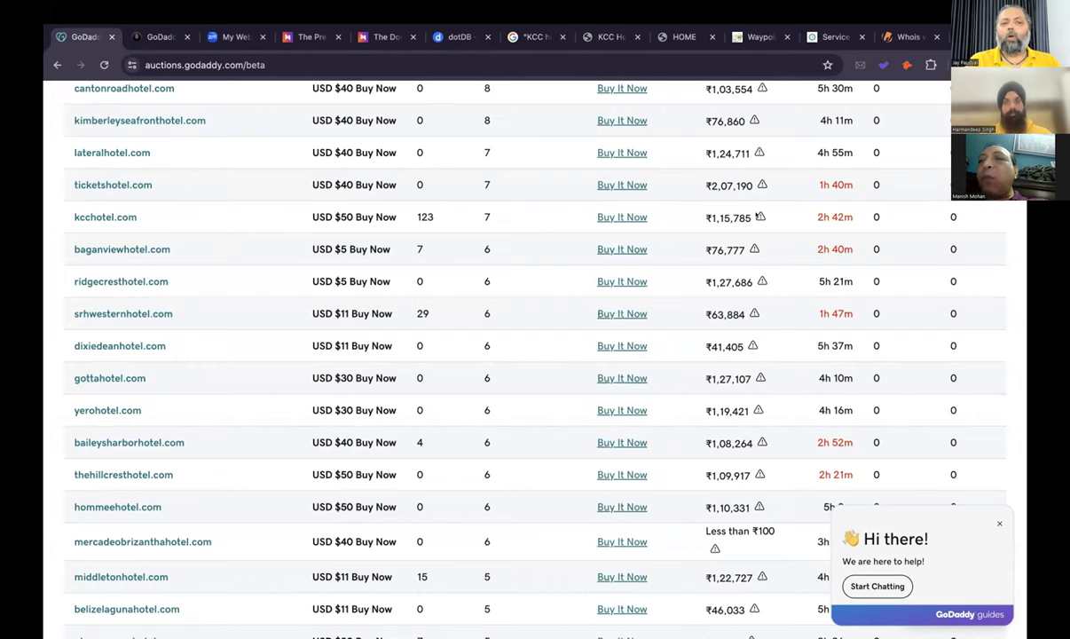
pyautogui.hscroll(3, 756, 216)
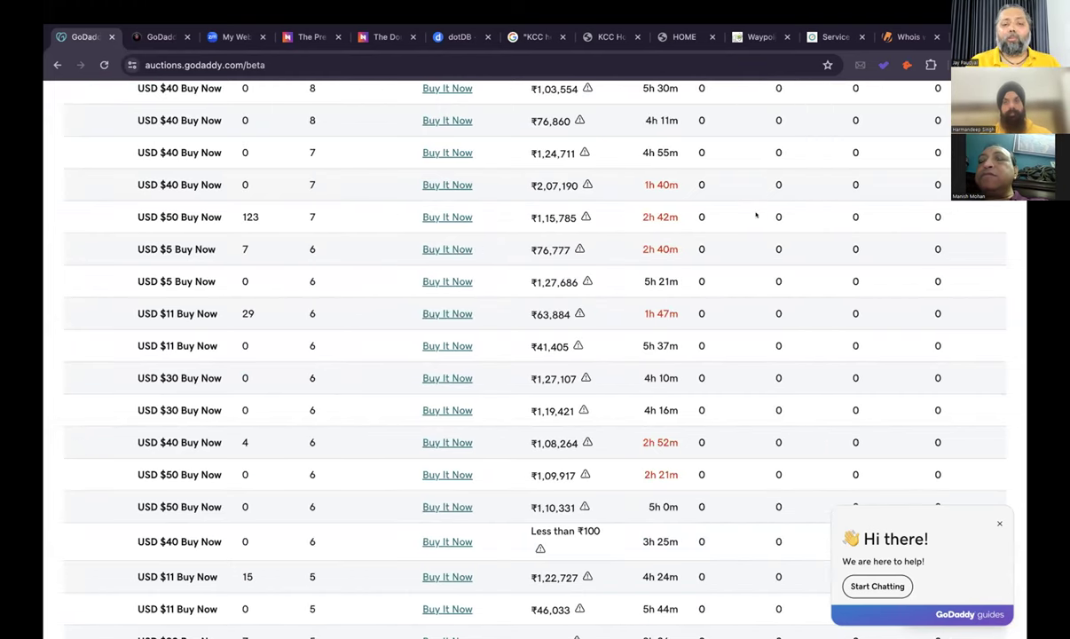
pyautogui.hscroll(-3, 756, 215)
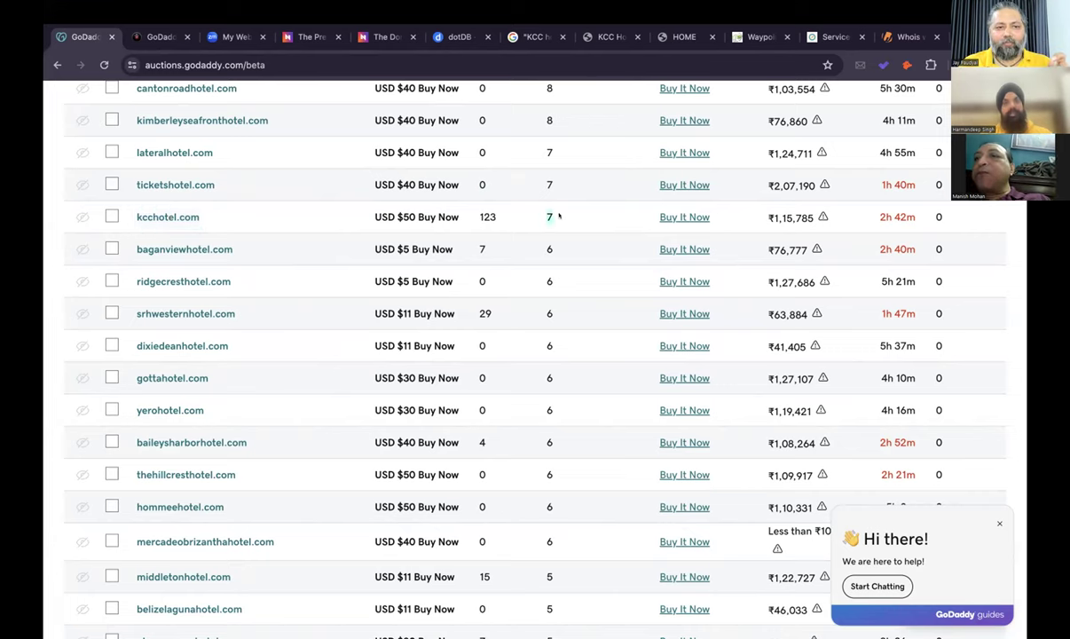
pyautogui.doubleClick(486, 216)
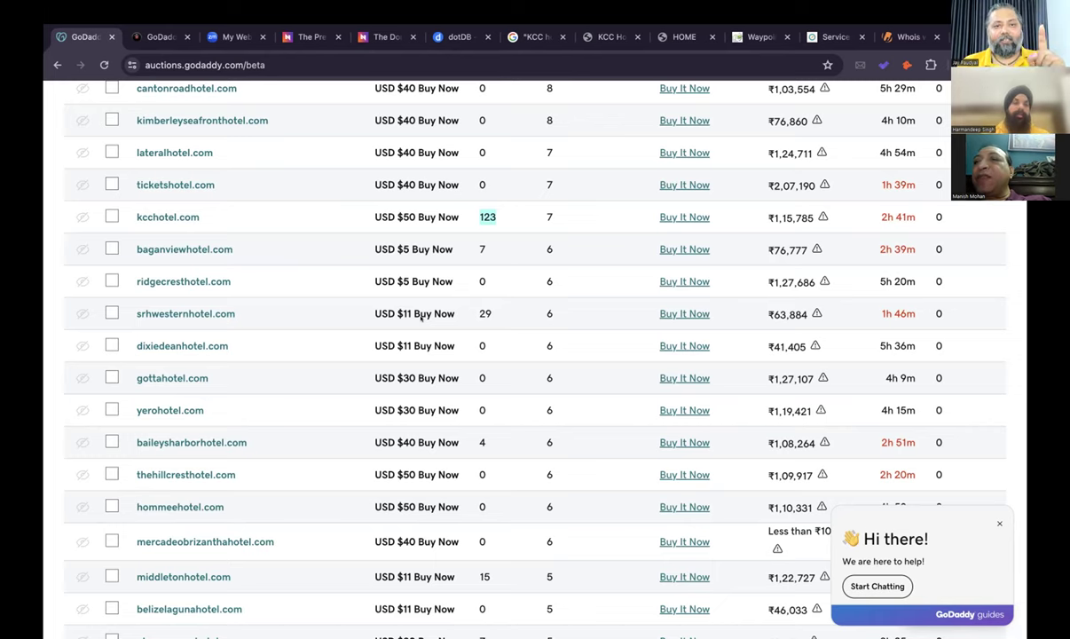
pyautogui.click(400, 309)
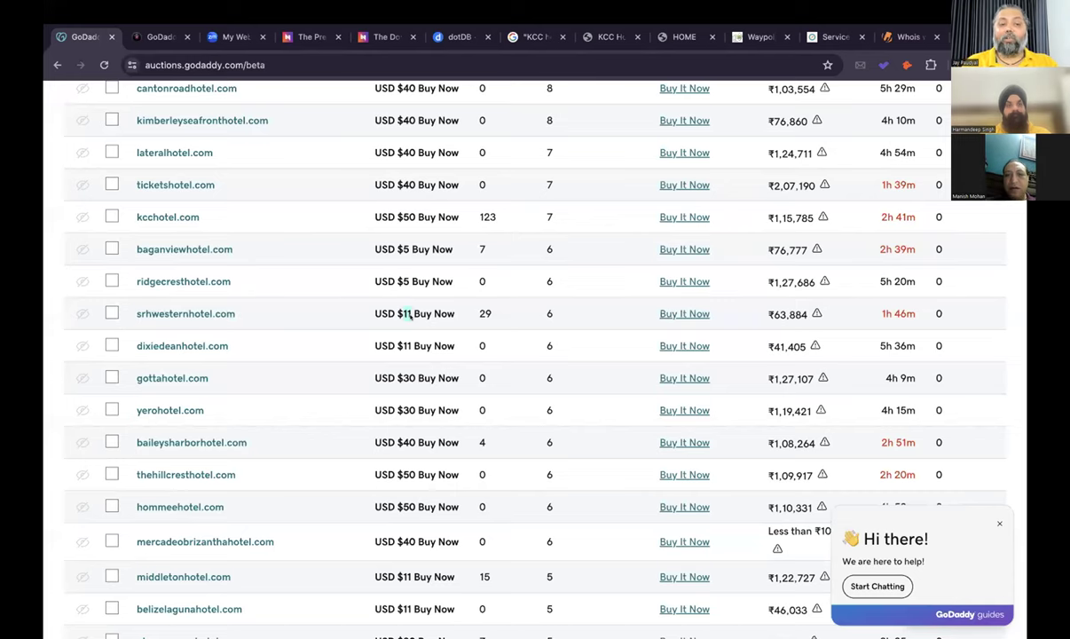
# Examine the older hotel domains further up the list, comparing the names starting with cheap by price, traffic and estimated value.
pyautogui.scroll(3, 406, 313)
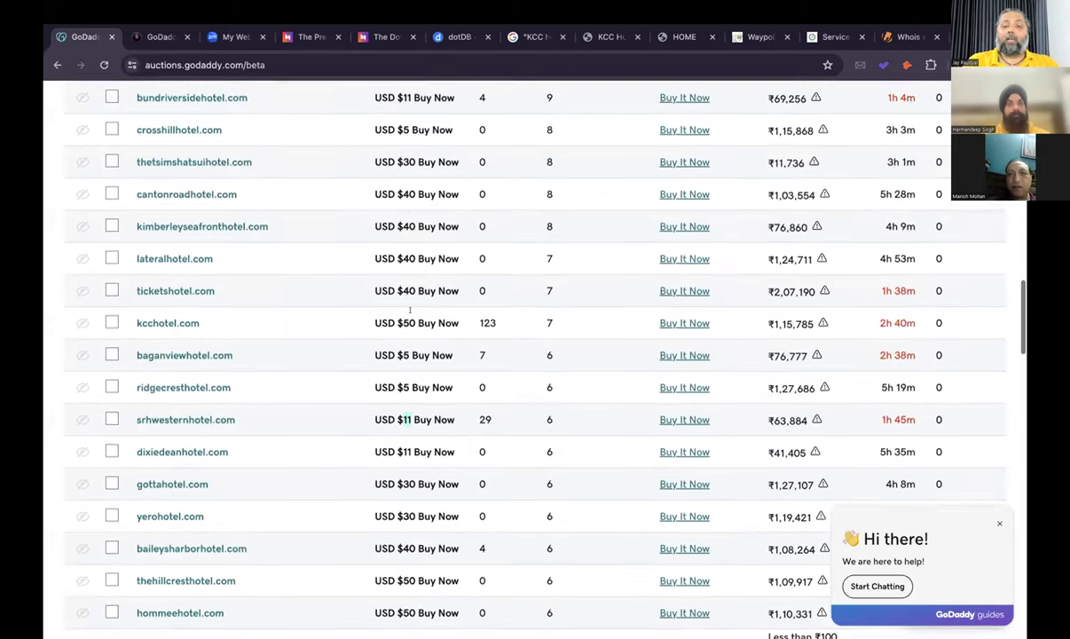
pyautogui.scroll(4, 410, 311)
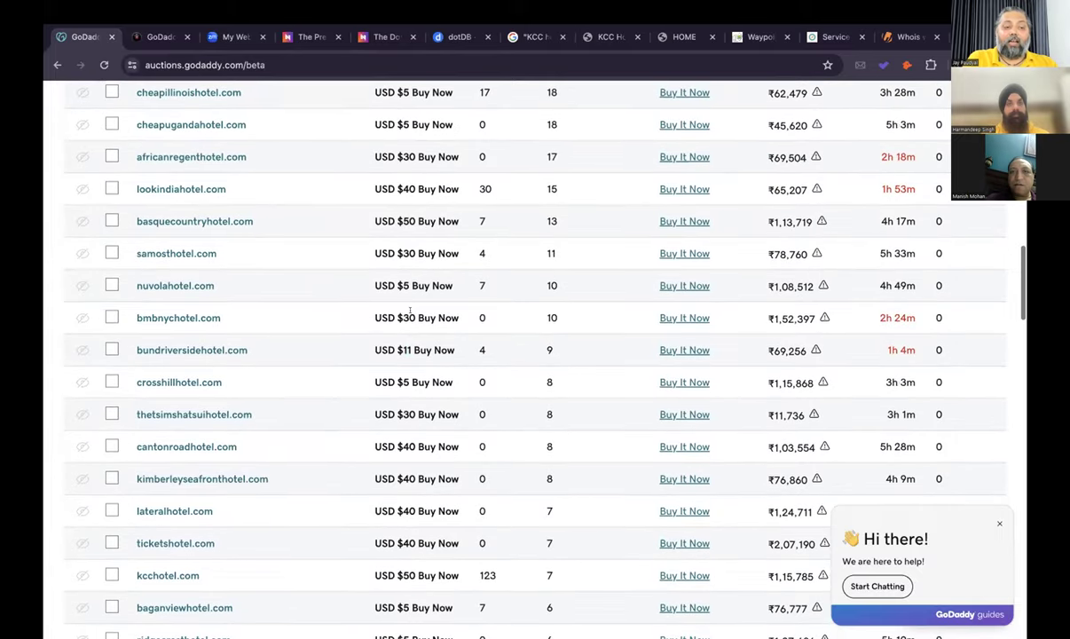
pyautogui.scroll(8, 409, 310)
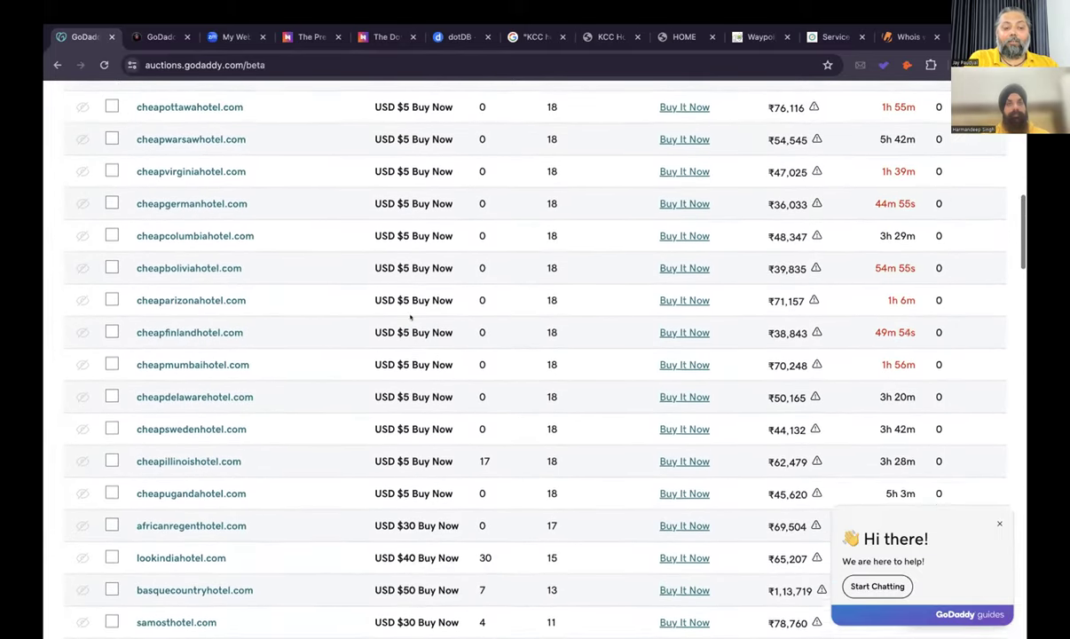
pyautogui.scroll(-5, 410, 309)
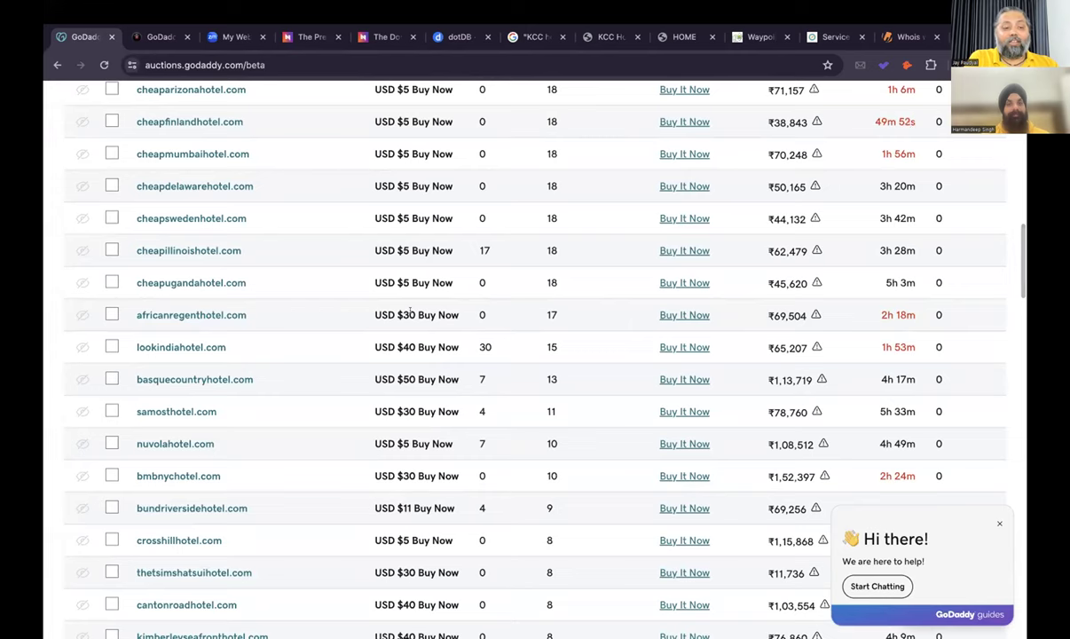
pyautogui.scroll(9, 410, 311)
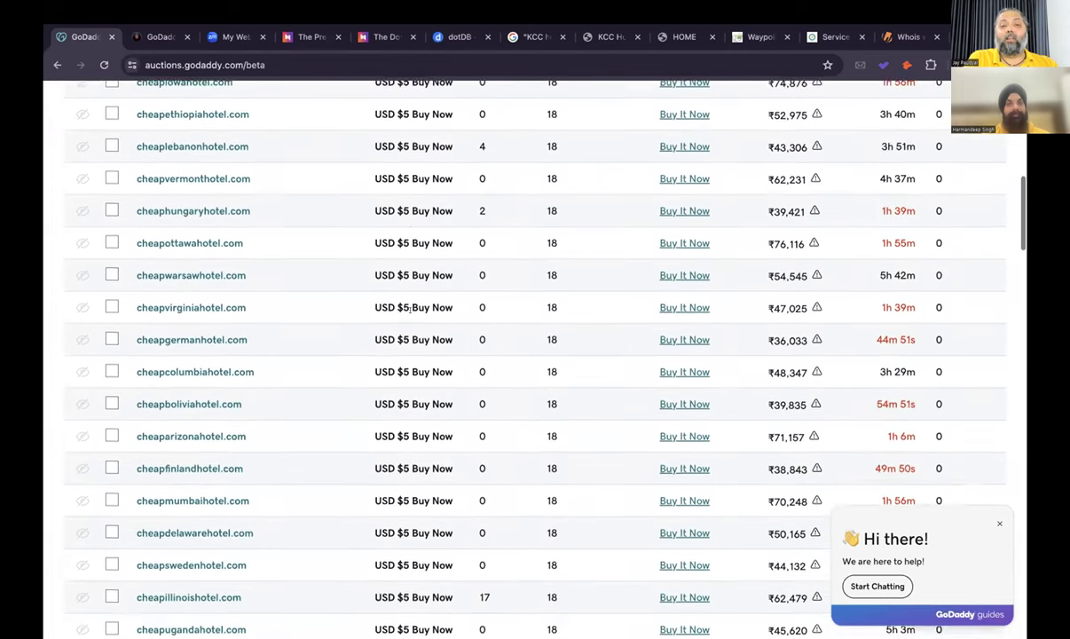
pyautogui.scroll(3, 410, 315)
pyautogui.scroll(-11, 410, 310)
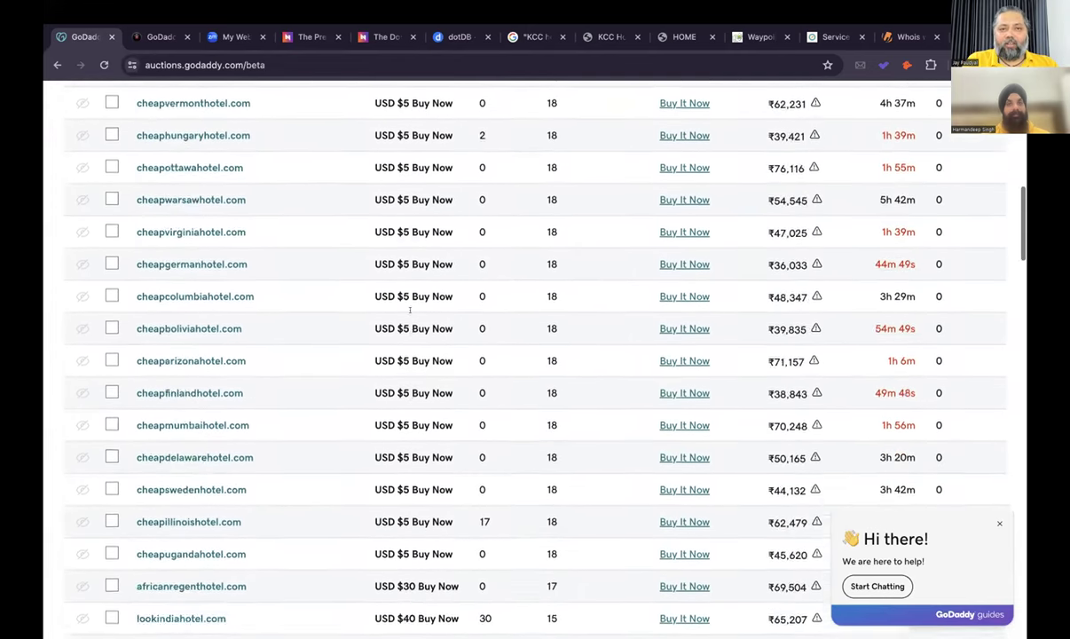
# Sort the hotel domain auction results by traffic from highest to lowest.
pyautogui.scroll(-11, 410, 311)
pyautogui.scroll(4, 411, 328)
pyautogui.scroll(15, 411, 319)
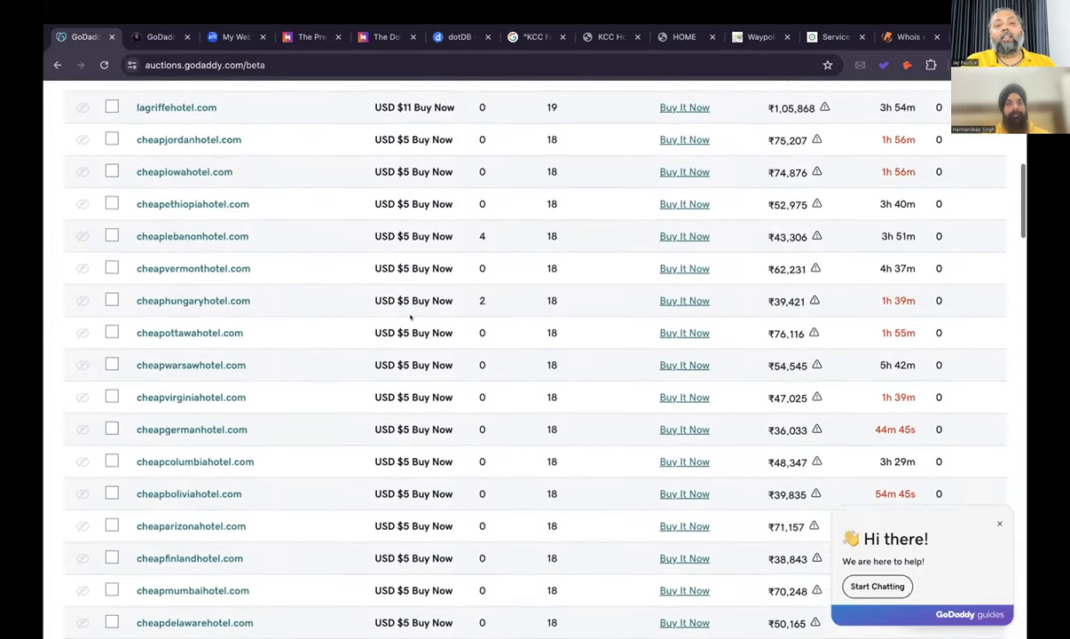
pyautogui.click(488, 149)
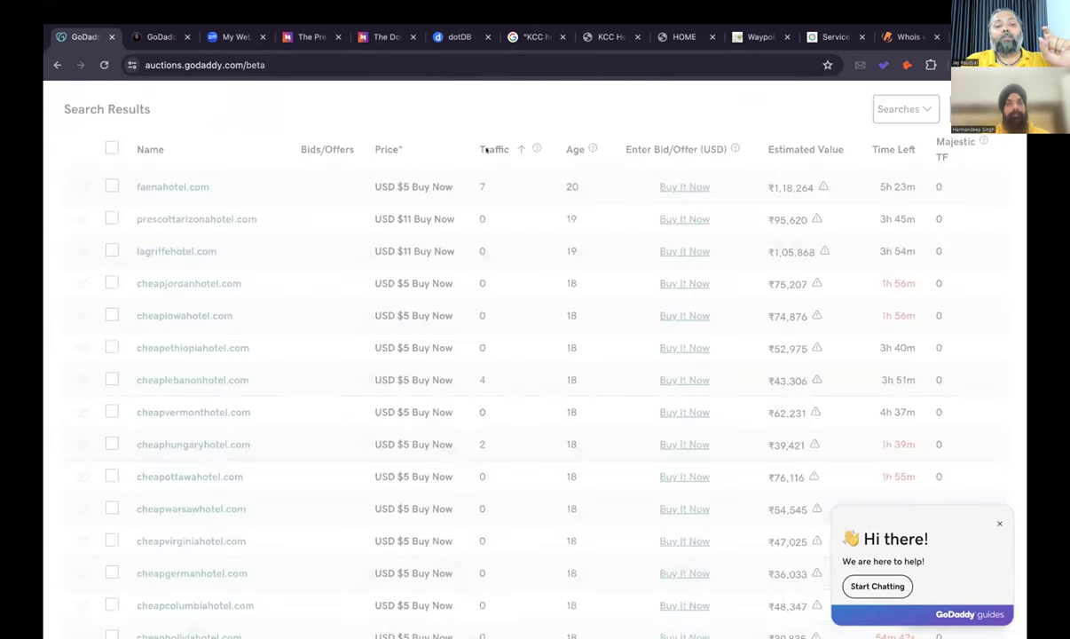
pyautogui.click(487, 148)
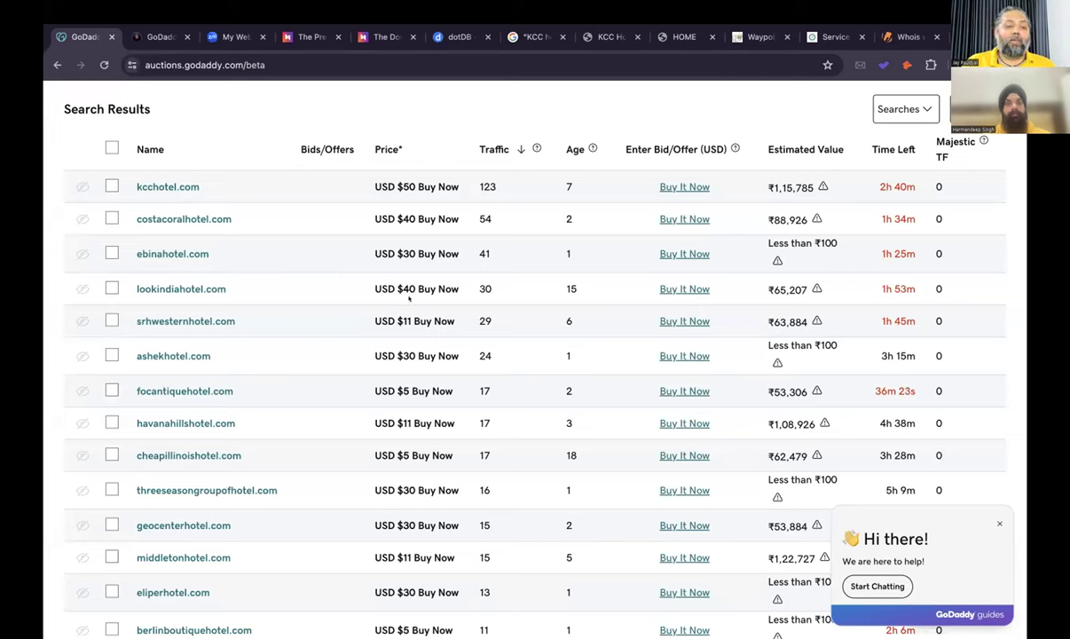
# Try filtering the auction results by a maximum price of ₹12.
pyautogui.scroll(4, 409, 299)
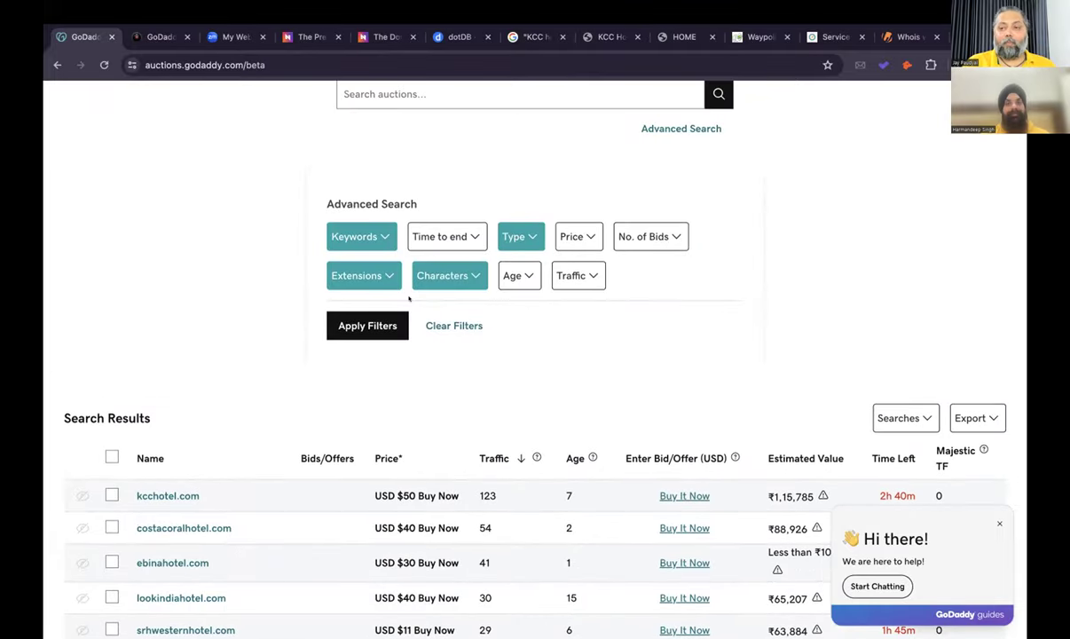
pyautogui.click(580, 236)
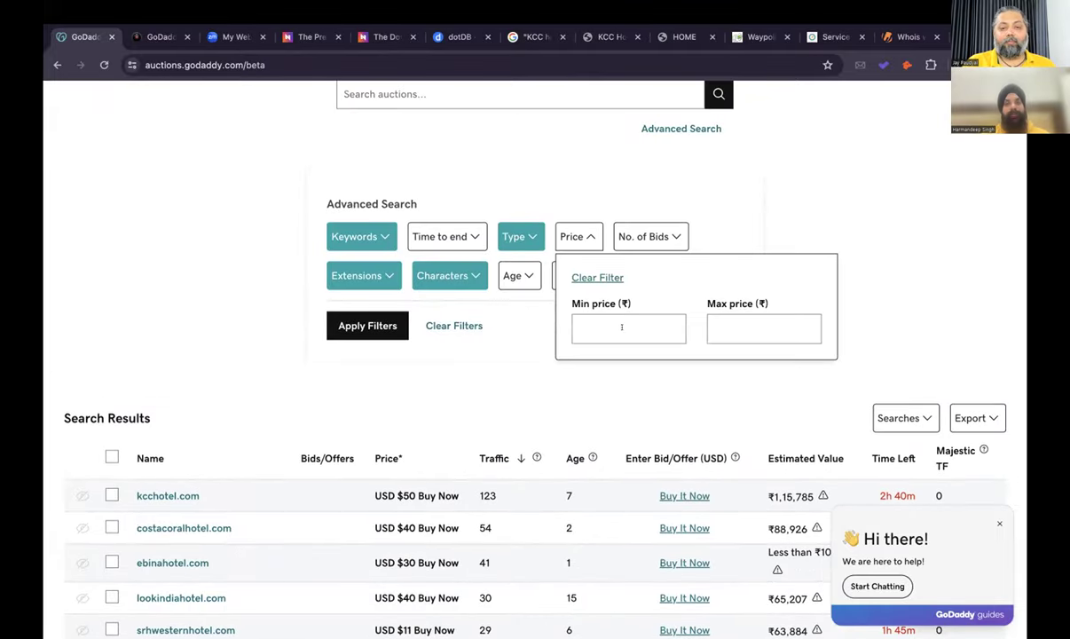
pyautogui.click(723, 320)
pyautogui.write('12')
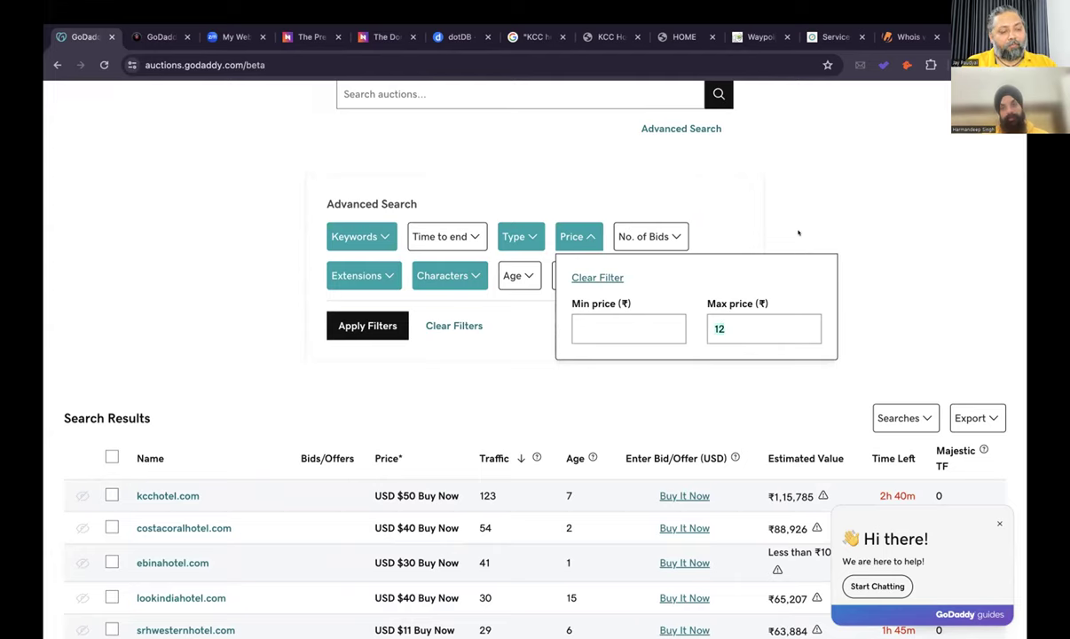
pyautogui.click(797, 233)
pyautogui.click(368, 325)
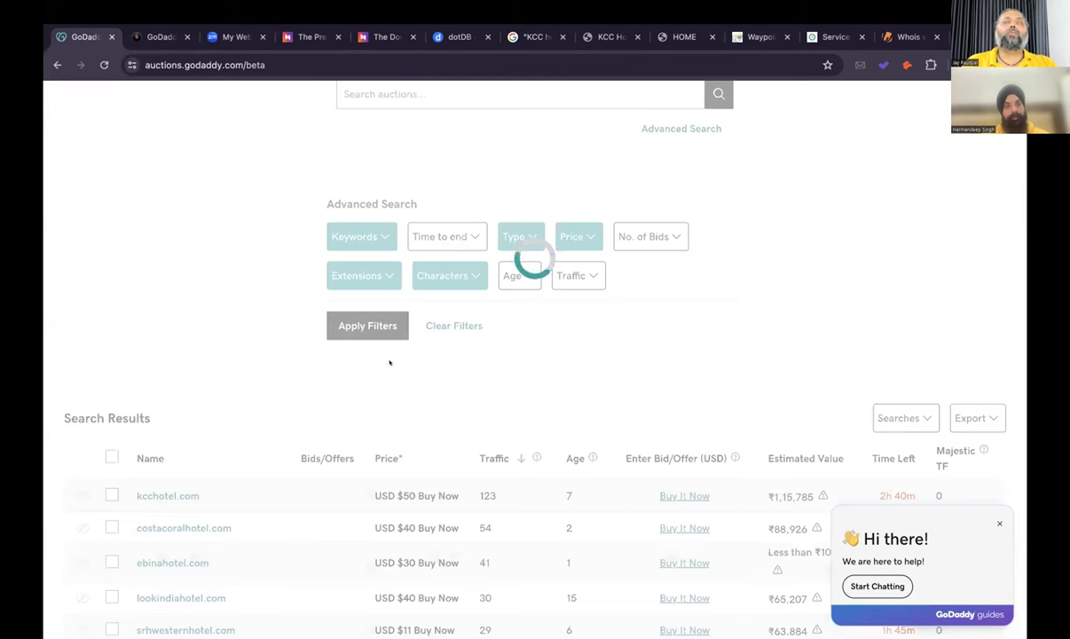
pyautogui.scroll(-2, 388, 360)
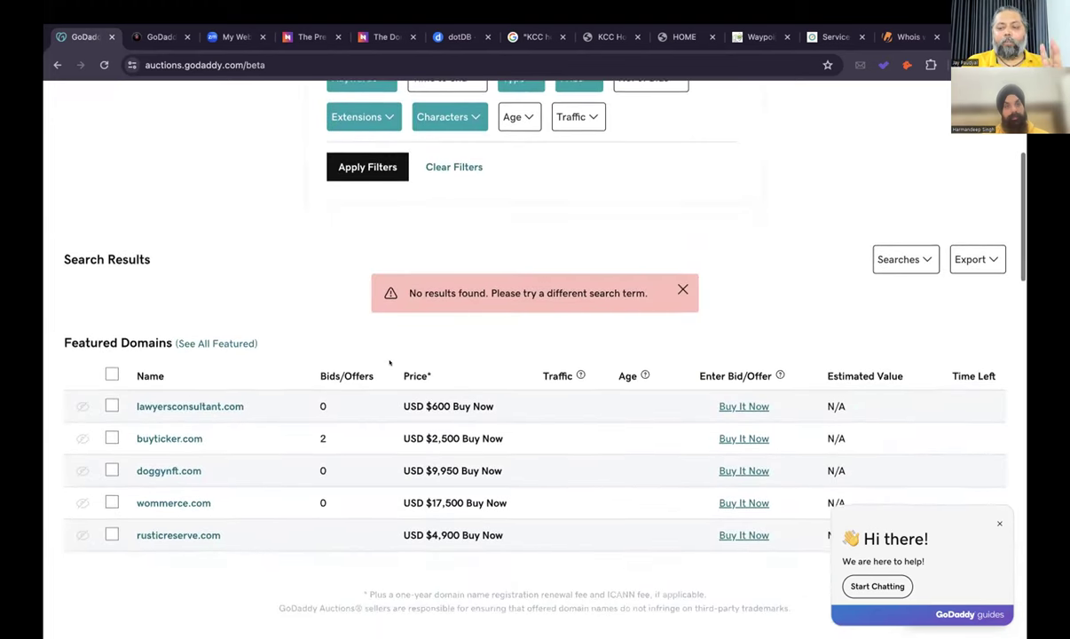
# Replace the maximum price with ₹4000, apply the filters and look over the resulting domains.
pyautogui.scroll(3, 389, 358)
pyautogui.click(589, 205)
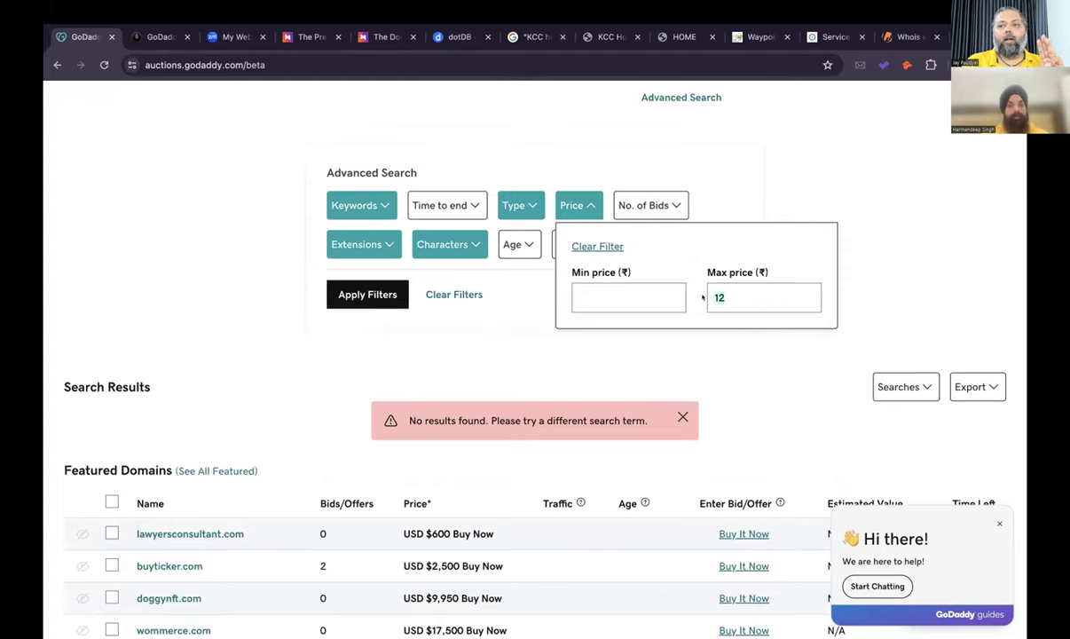
pyautogui.write('4000')
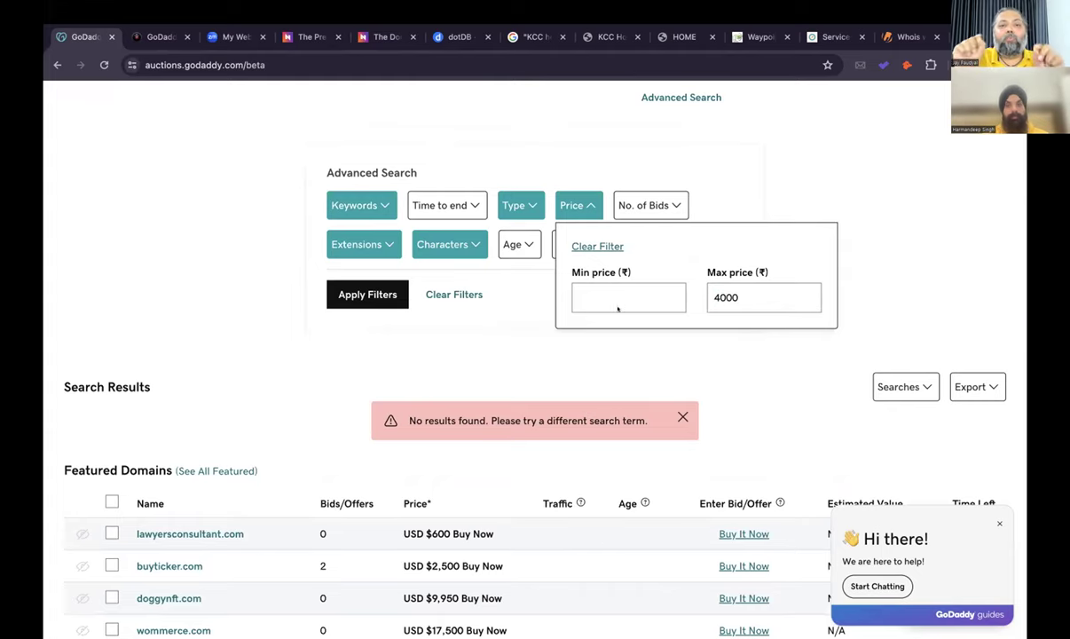
pyautogui.click(355, 294)
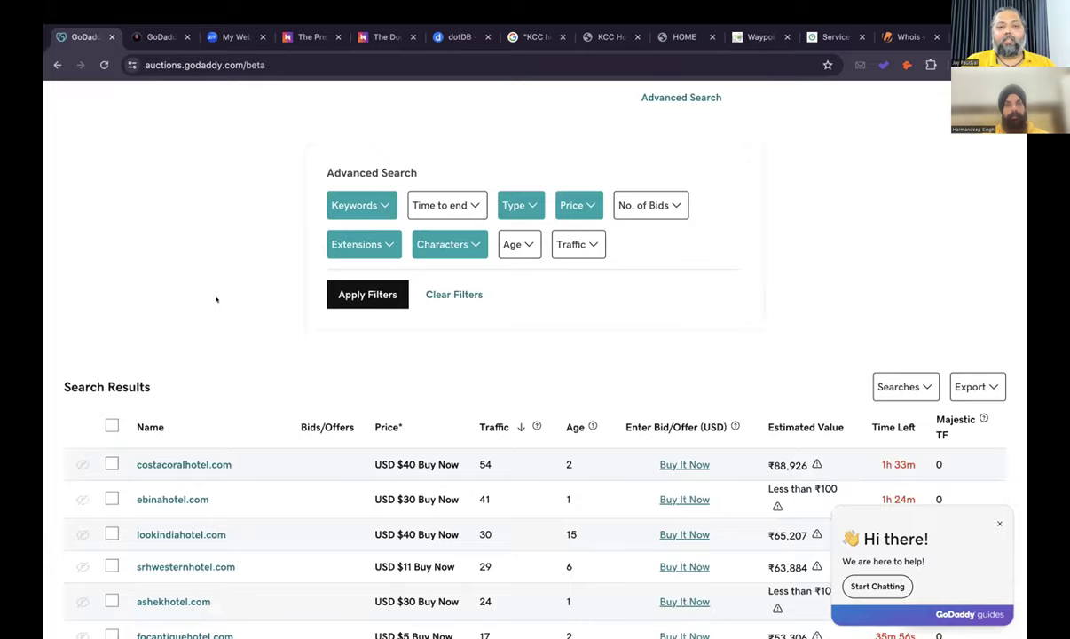
pyautogui.scroll(-3, 215, 299)
pyautogui.scroll(2, 216, 299)
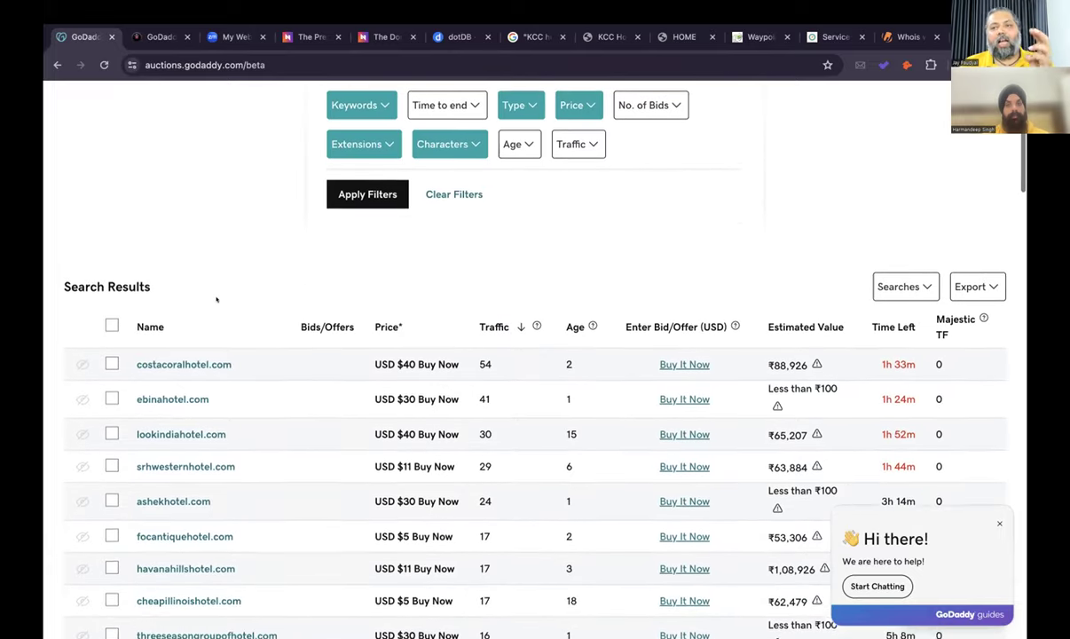
# Lower the maximum price filter to ₹1000, apply it and look over the domains listed.
pyautogui.click(572, 159)
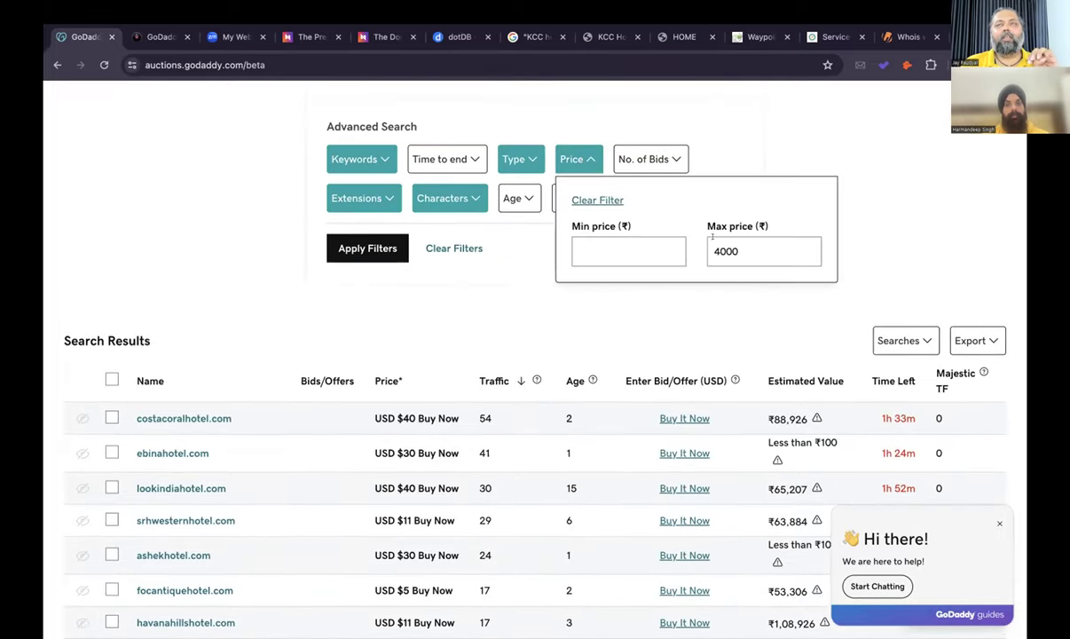
pyautogui.moveTo(711, 249); pyautogui.dragTo(745, 249)
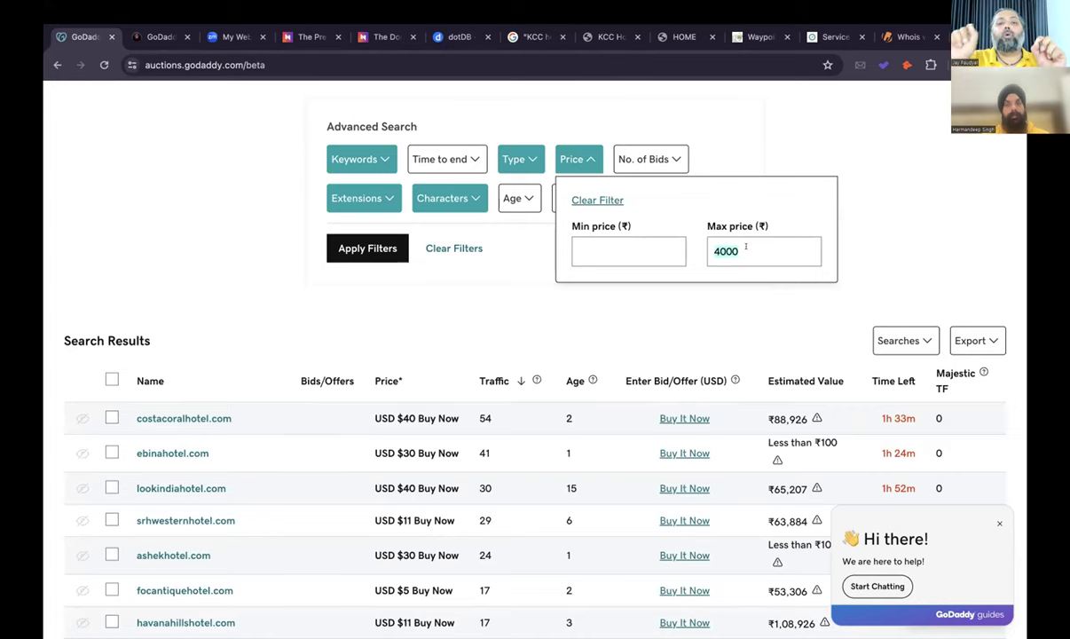
pyautogui.write('1000')
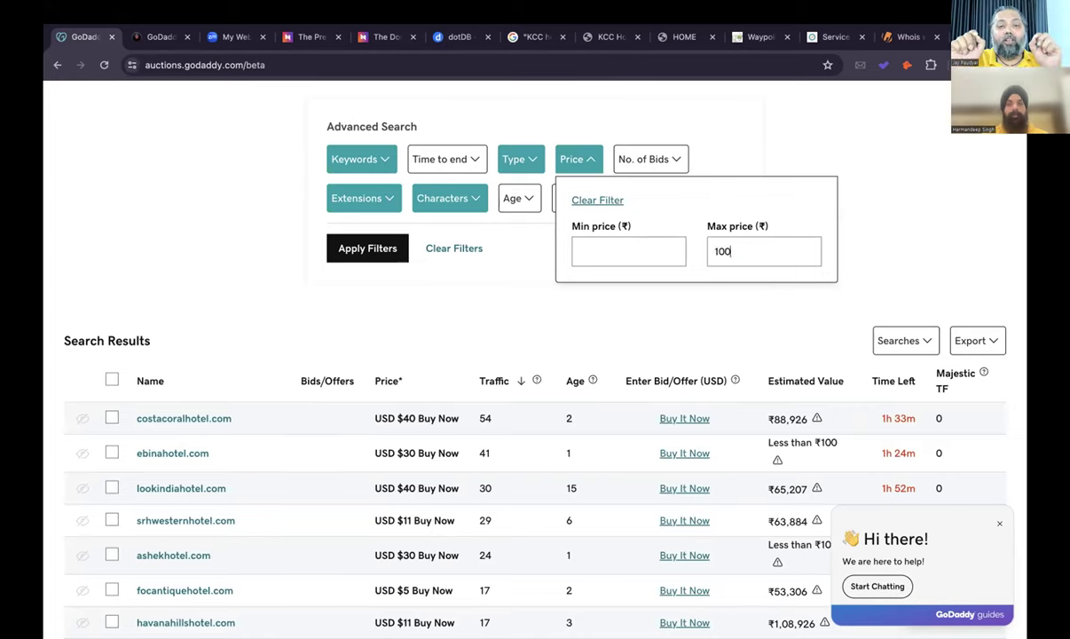
pyautogui.click(398, 258)
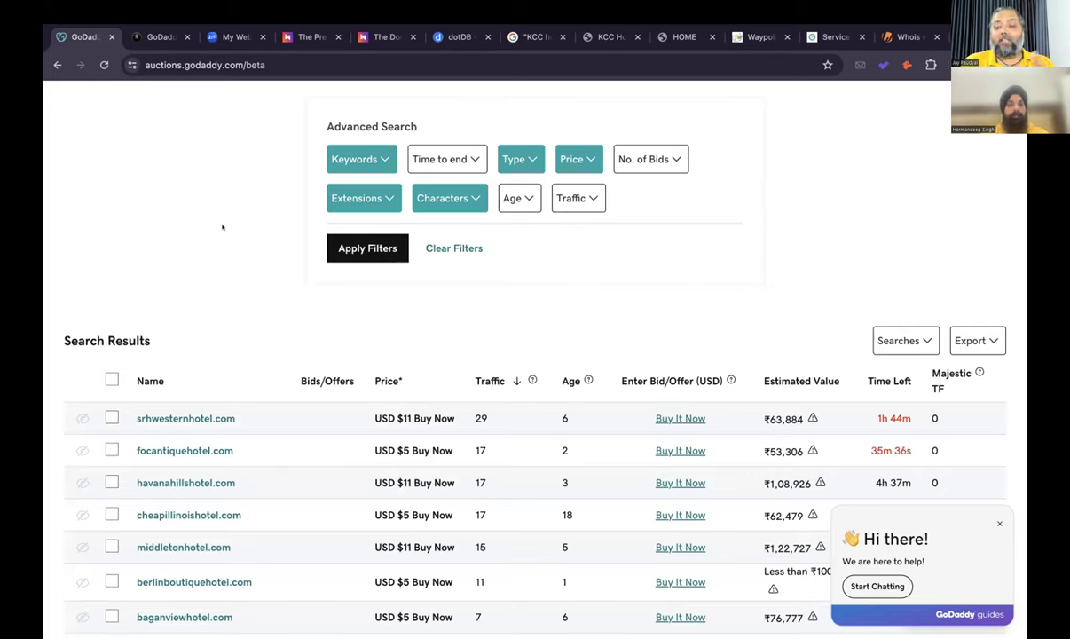
pyautogui.scroll(-3, 222, 228)
pyautogui.scroll(-2, 220, 228)
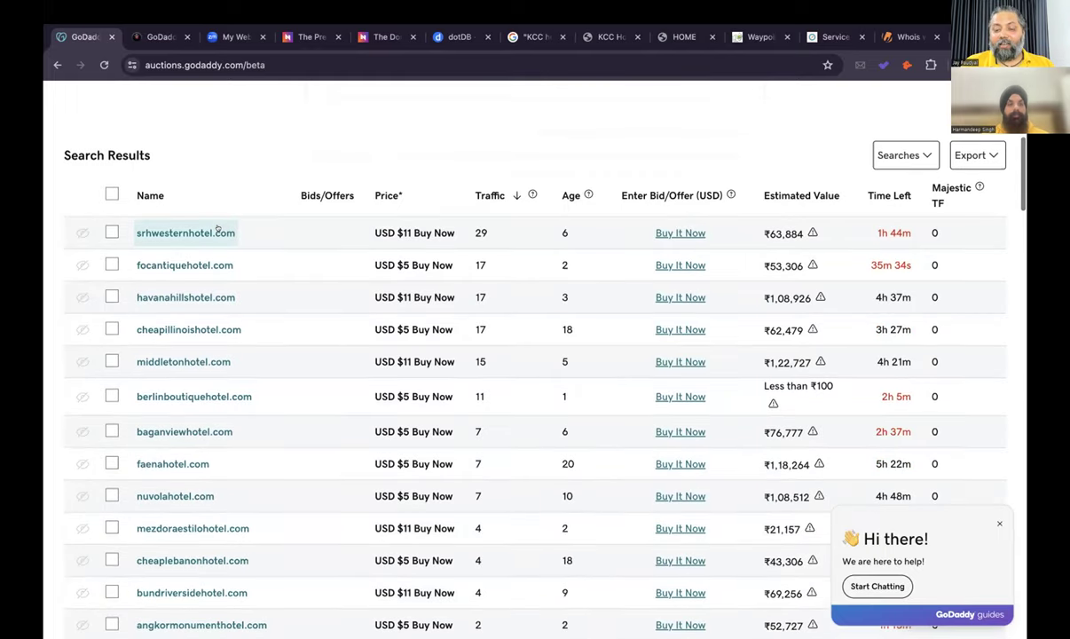
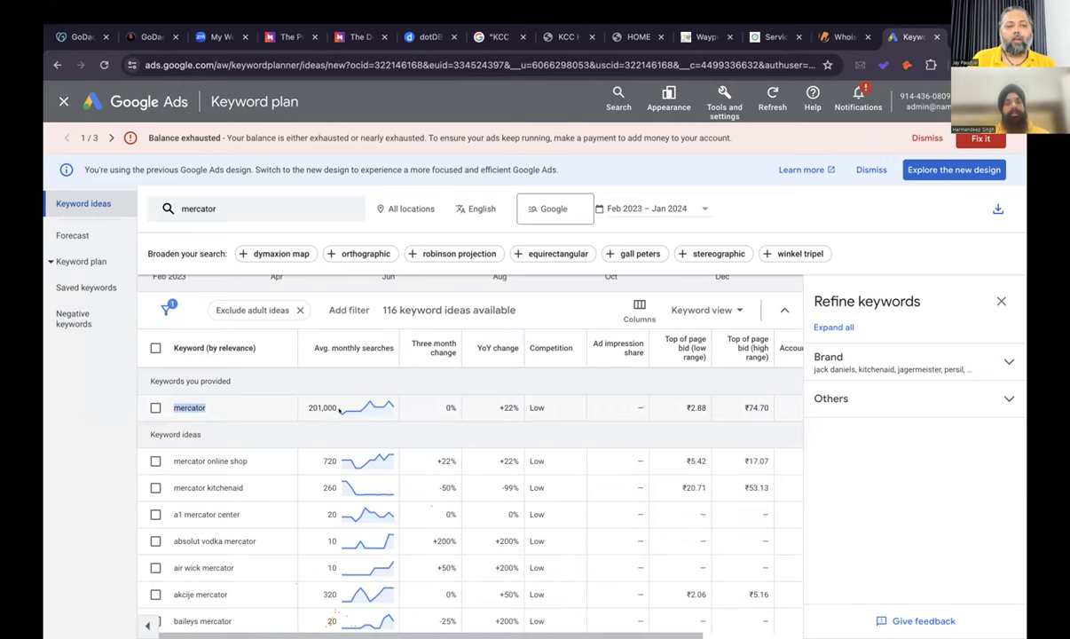
# Switch to dotDB and search the registered domains for the keyword mercator in any position.
pyautogui.moveTo(365, 408)
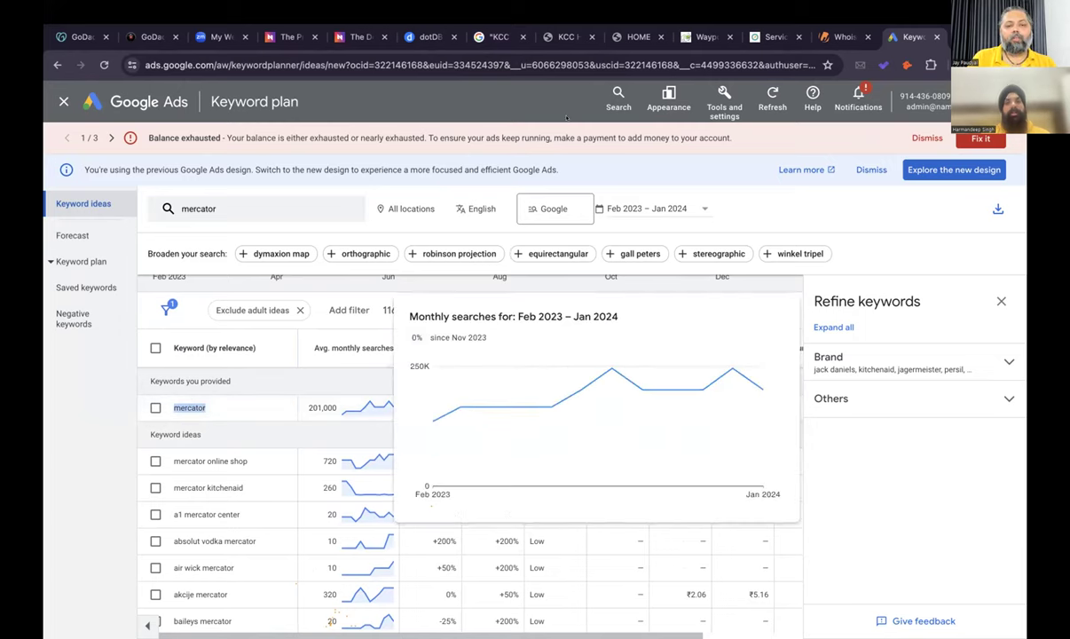
pyautogui.click(431, 37)
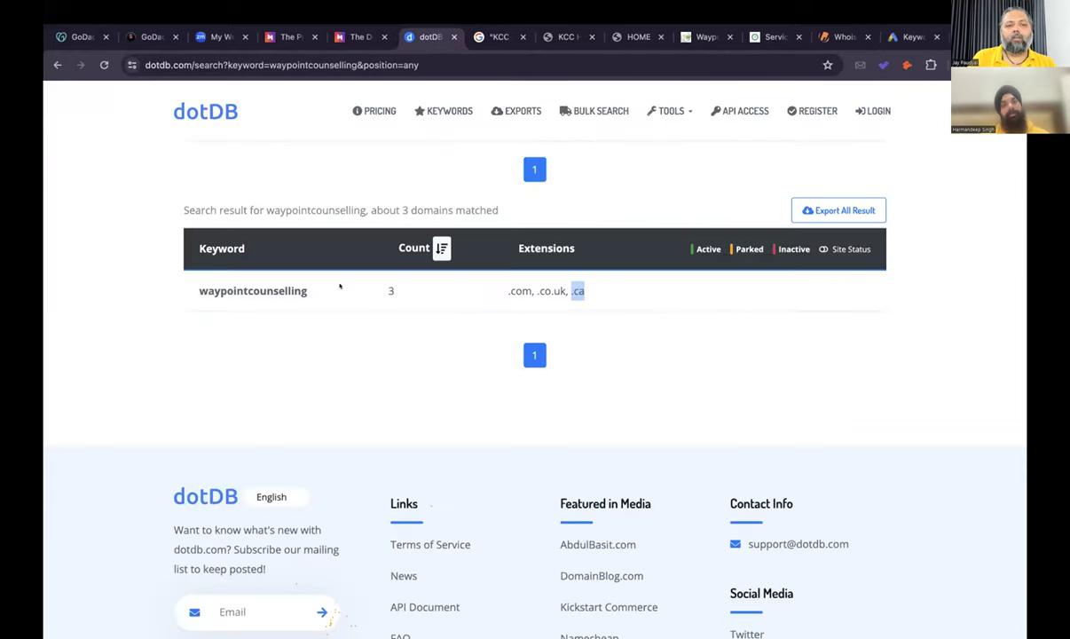
pyautogui.scroll(2, 340, 286)
pyautogui.doubleClick(203, 227)
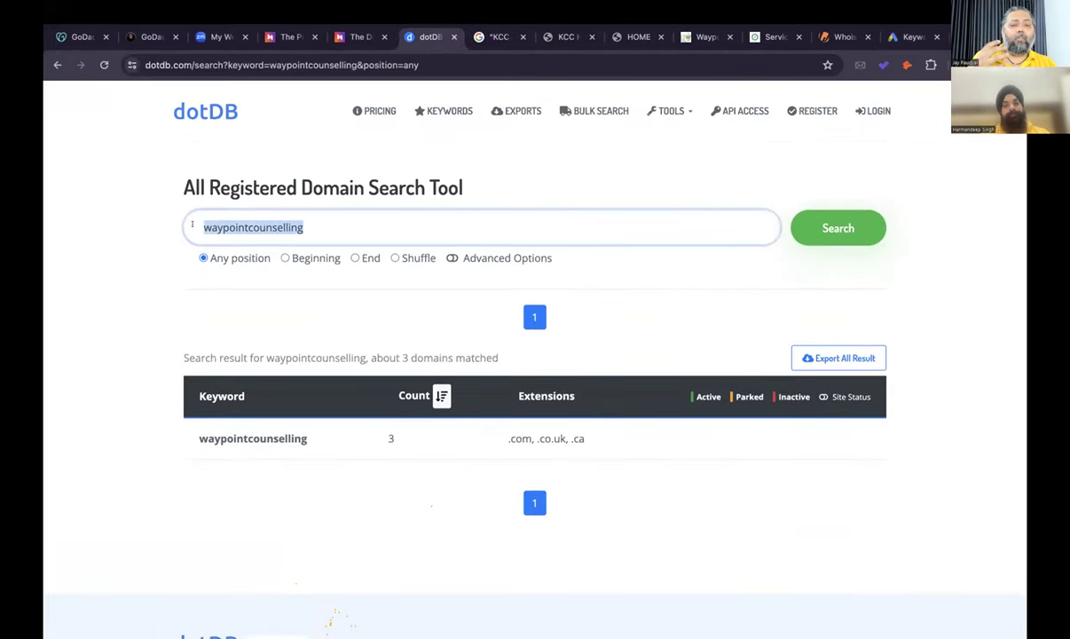
pyautogui.write('mercator')
pyautogui.press('Return')
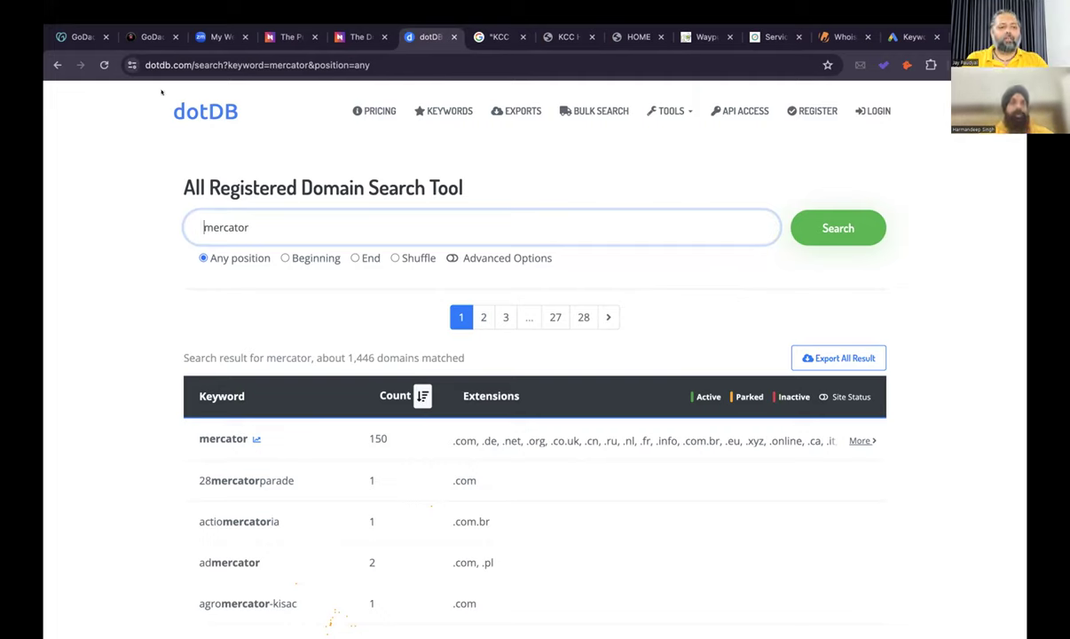
# Switch to ExpiredDomains.net and open the GoDaddy Closeout Domains list among the marketplace domains.
pyautogui.click(150, 37)
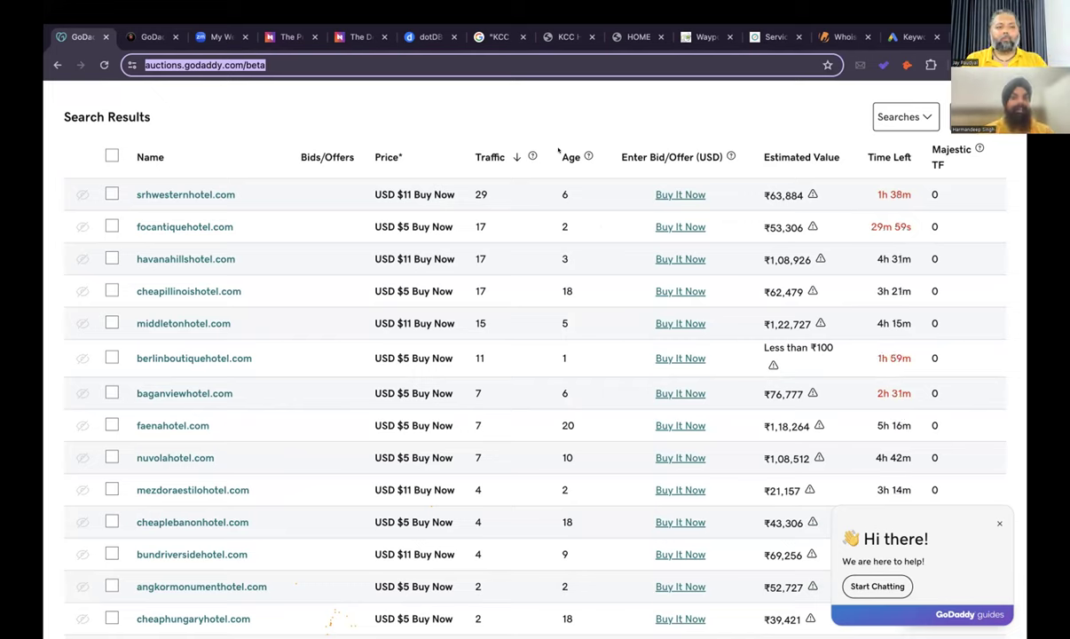
pyautogui.click(137, 36)
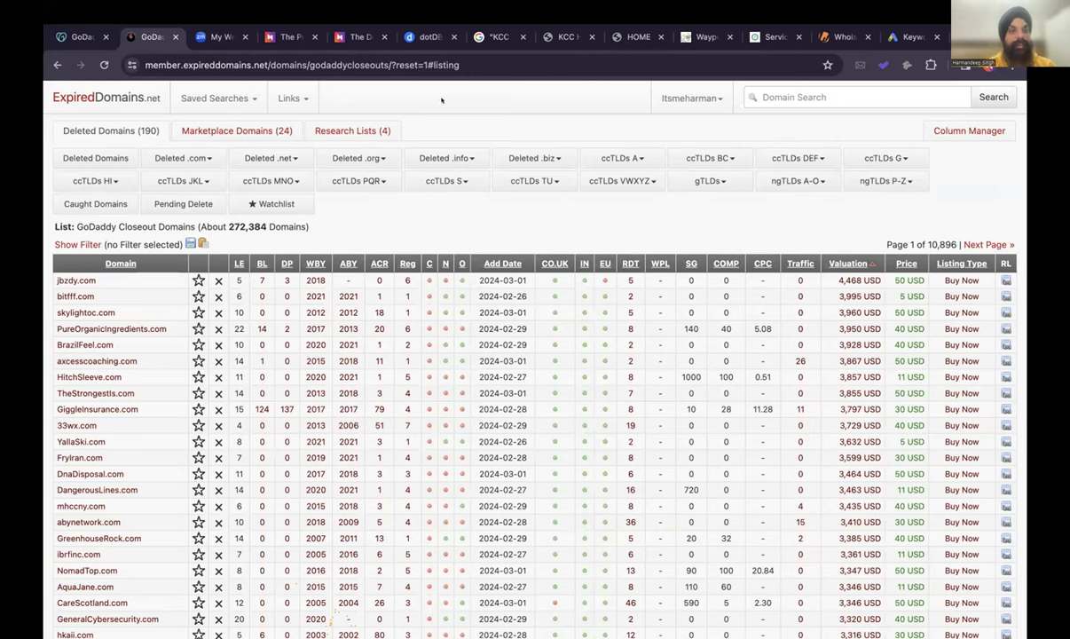
pyautogui.click(211, 129)
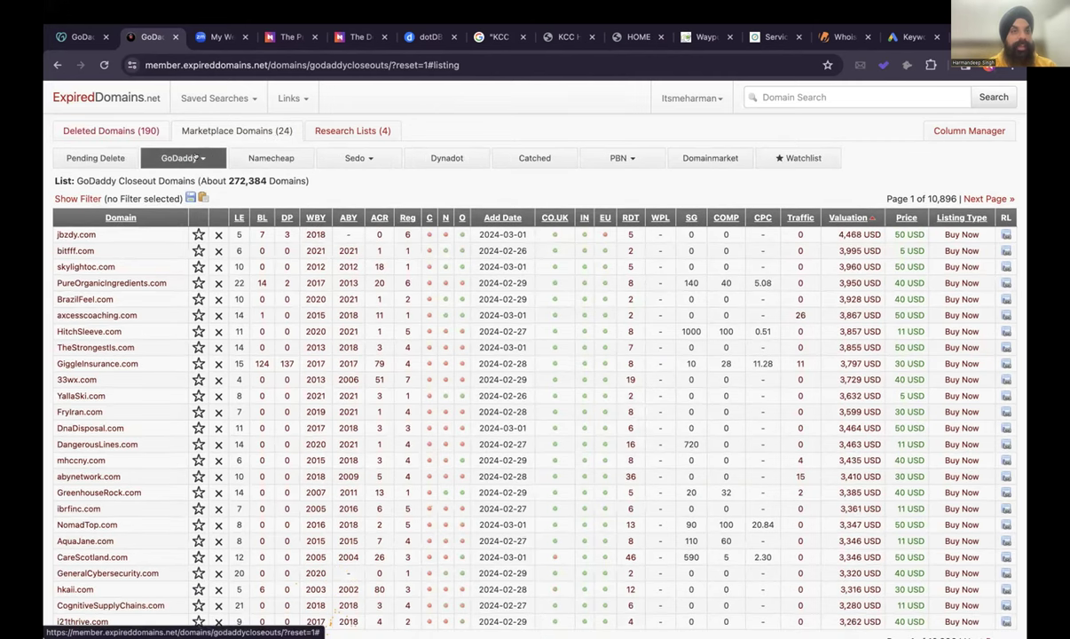
pyautogui.click(196, 158)
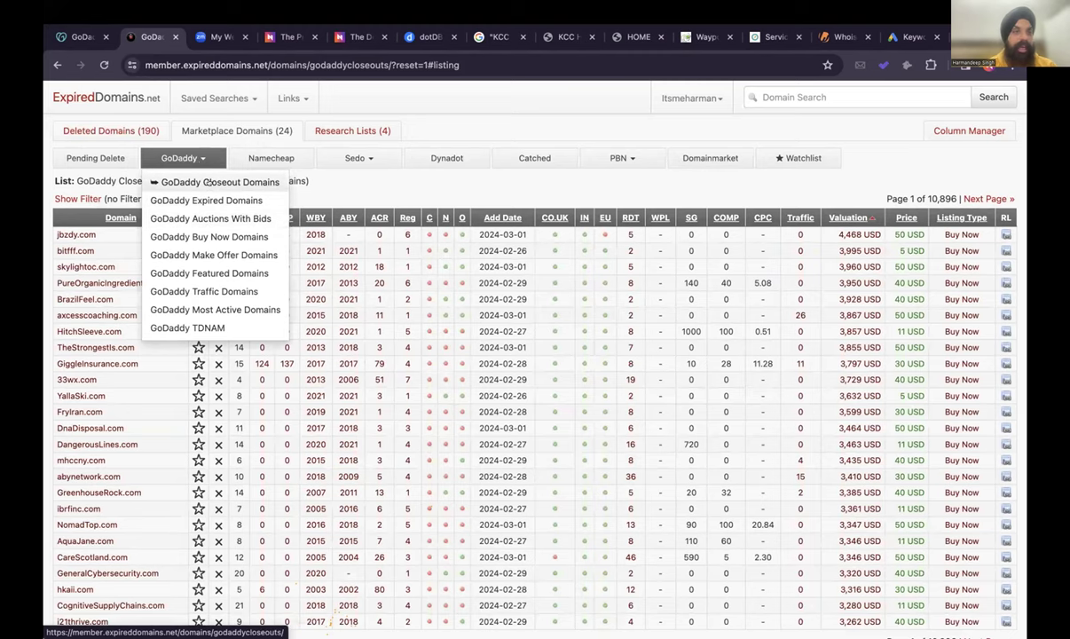
pyautogui.click(207, 182)
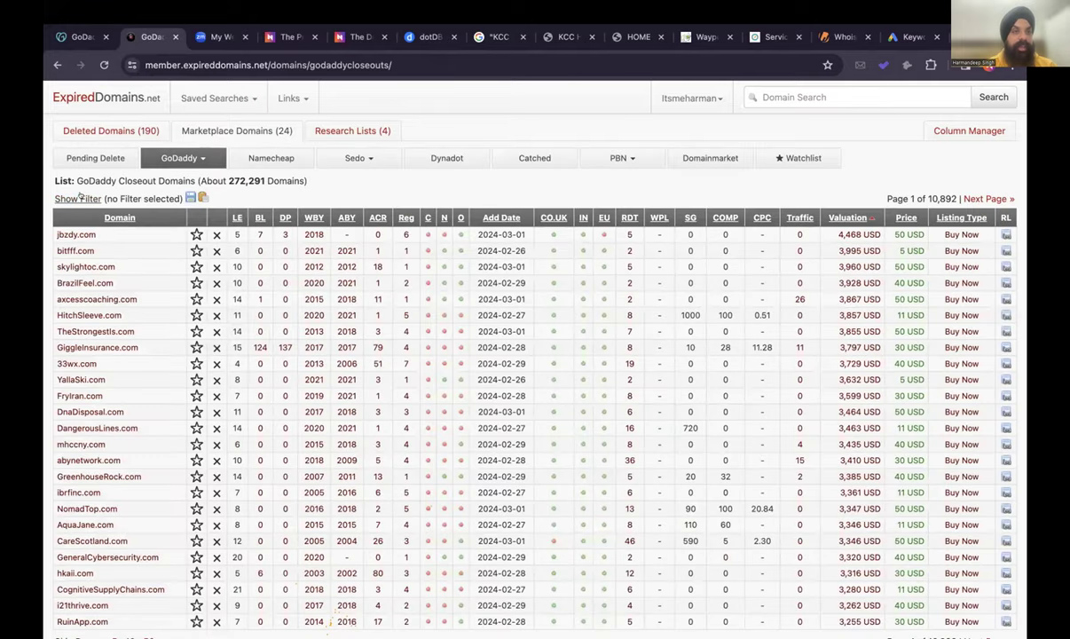
# Show the filters for the closeout list and exclude domain names with numbers or hyphens.
pyautogui.click(76, 199)
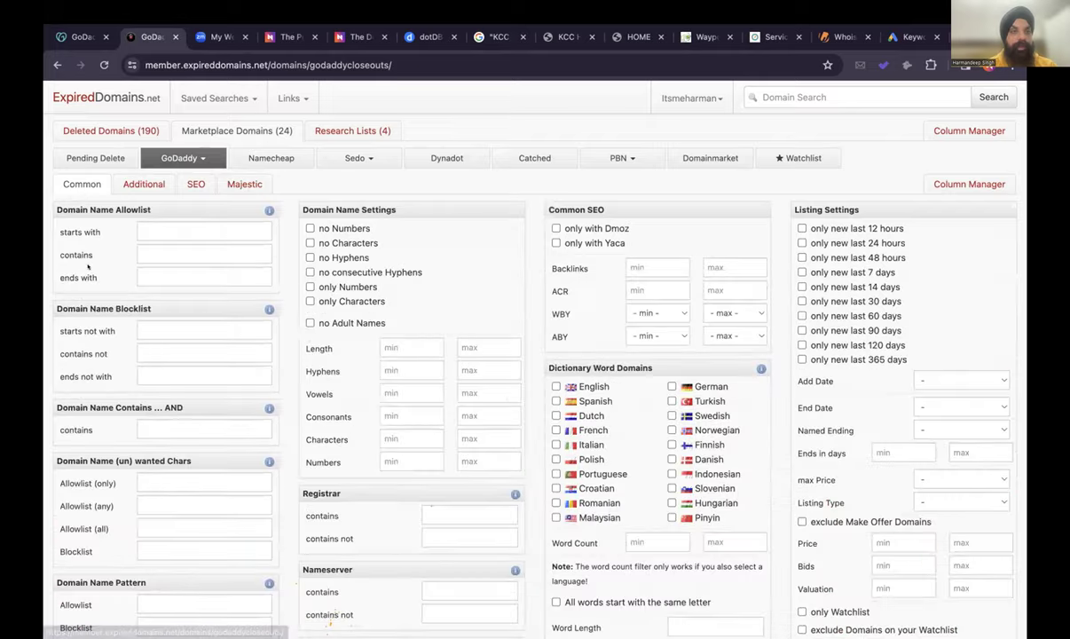
pyautogui.scroll(-5, 670, 340)
pyautogui.scroll(5, 670, 341)
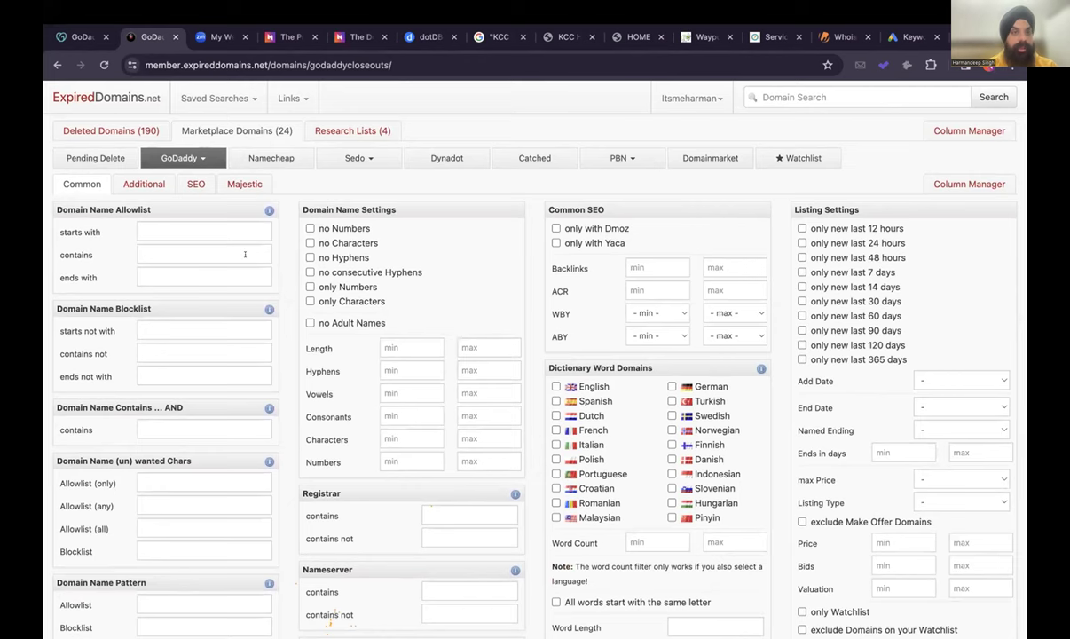
pyautogui.scroll(-1, 293, 240)
pyautogui.click(310, 202)
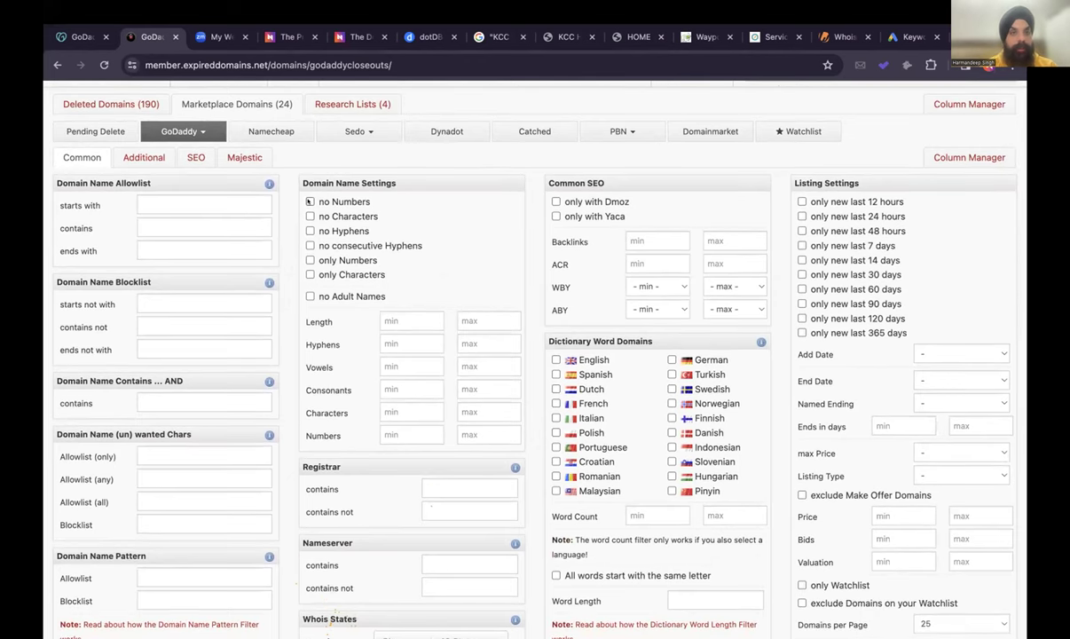
pyautogui.click(310, 201)
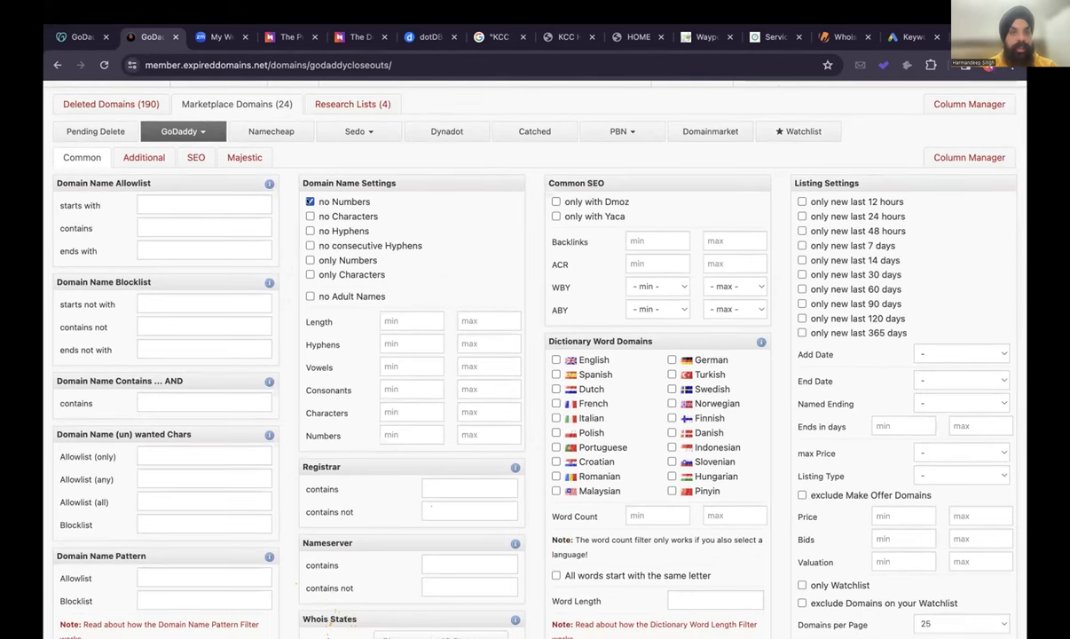
pyautogui.click(309, 231)
# Limit the dictionary word domains filter to English.
pyautogui.scroll(-3, 533, 266)
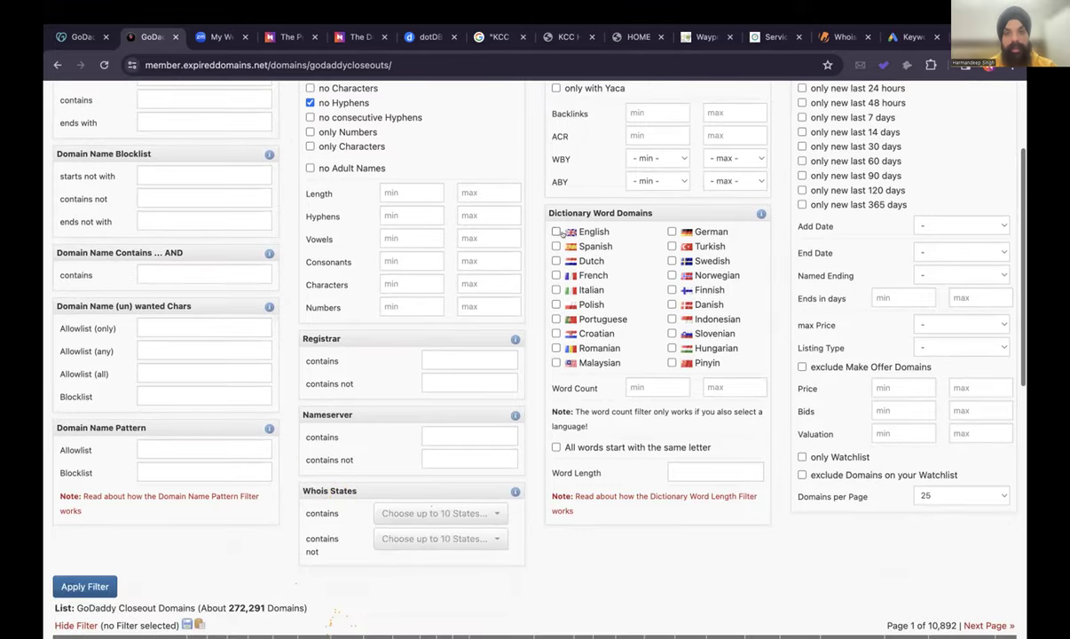
pyautogui.click(555, 231)
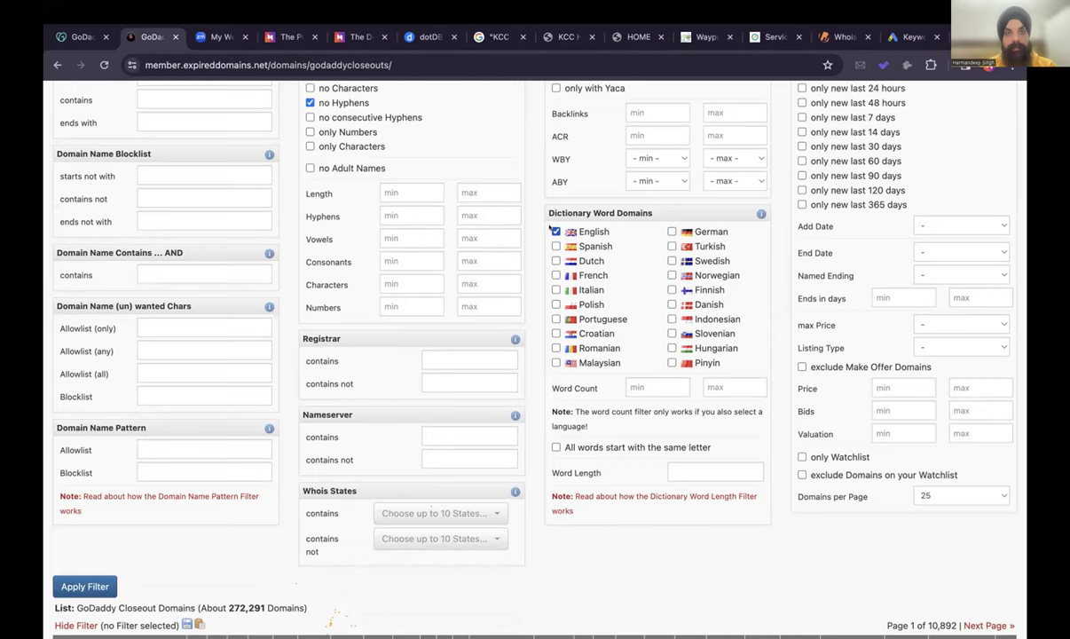
pyautogui.scroll(4, 552, 228)
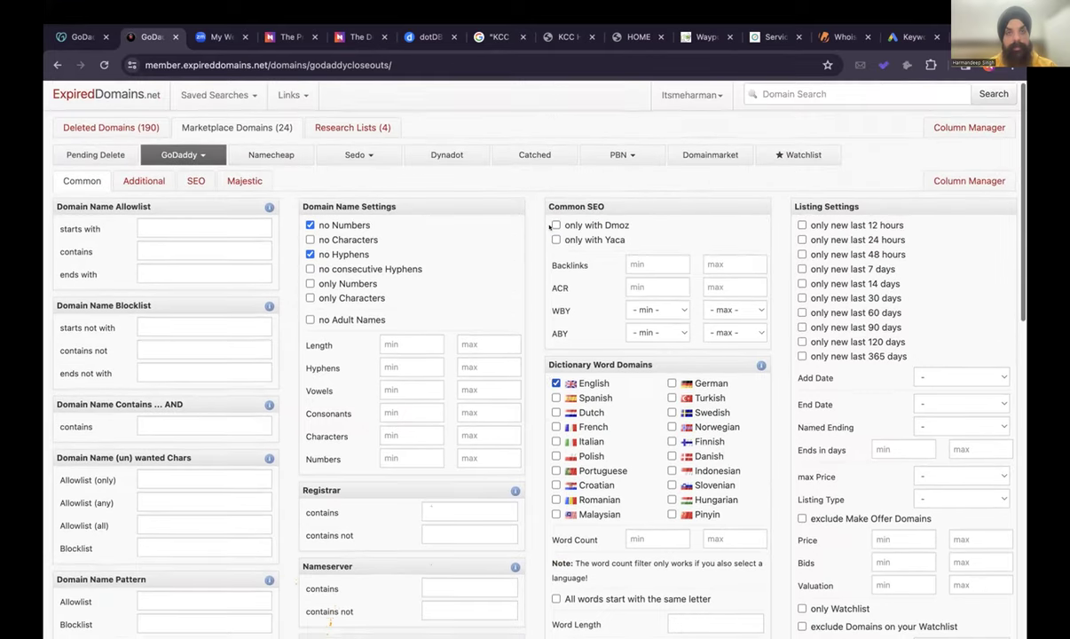
pyautogui.scroll(-2, 551, 228)
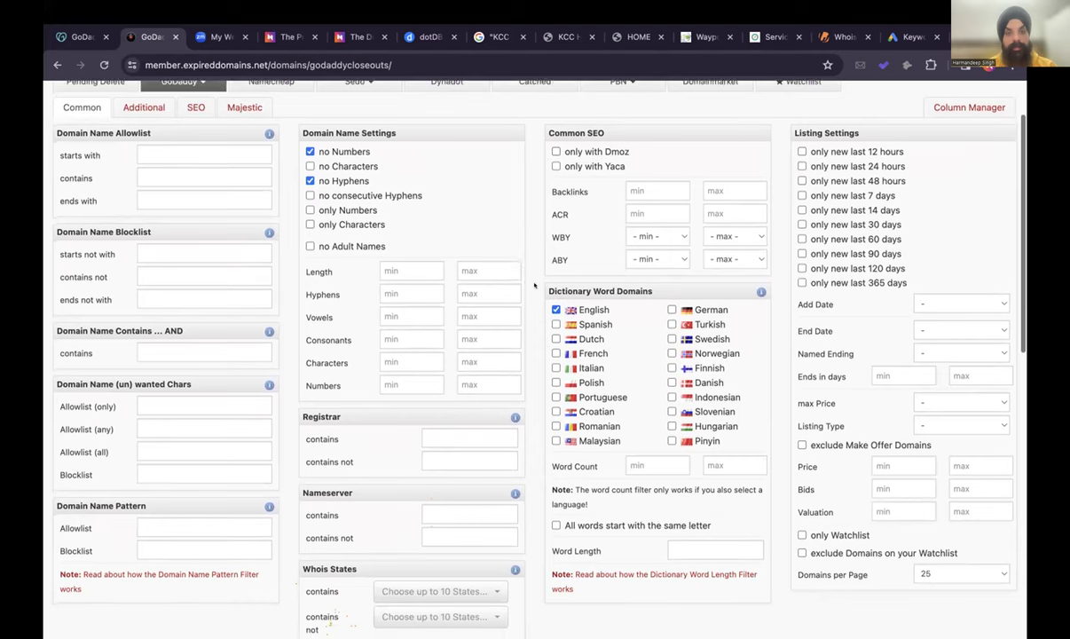
pyautogui.scroll(-1, 535, 277)
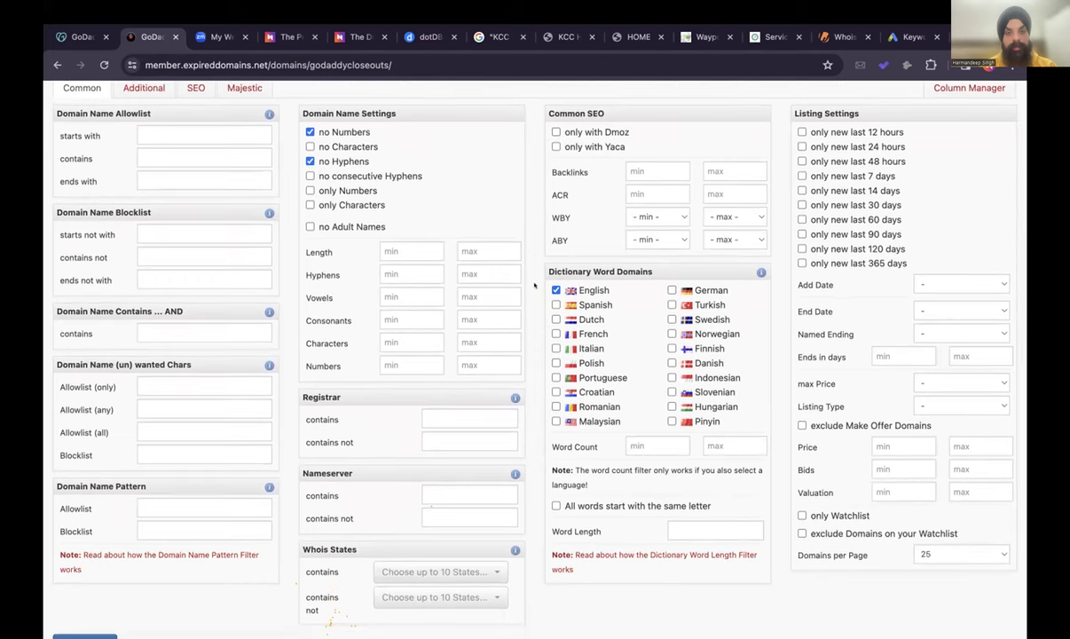
pyautogui.scroll(3, 534, 285)
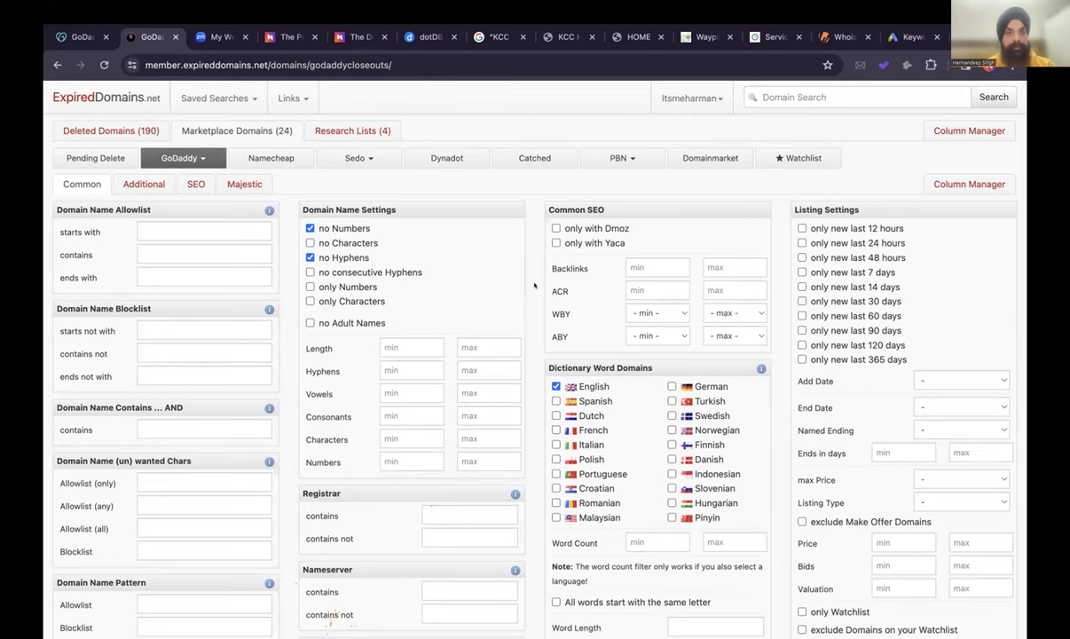
pyautogui.scroll(-3, 534, 285)
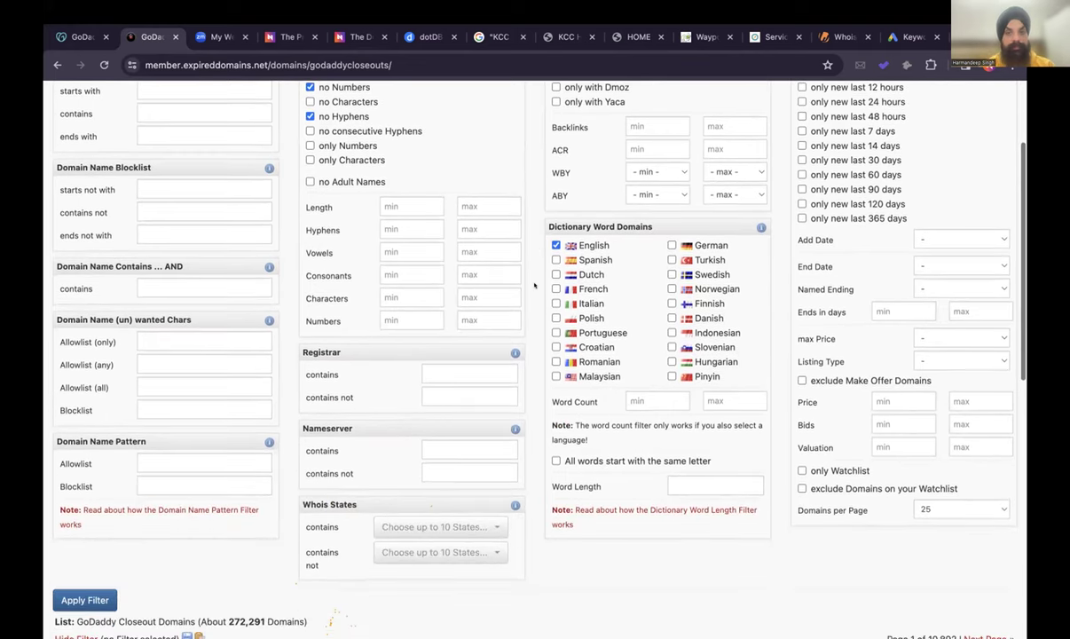
pyautogui.scroll(-3, 535, 285)
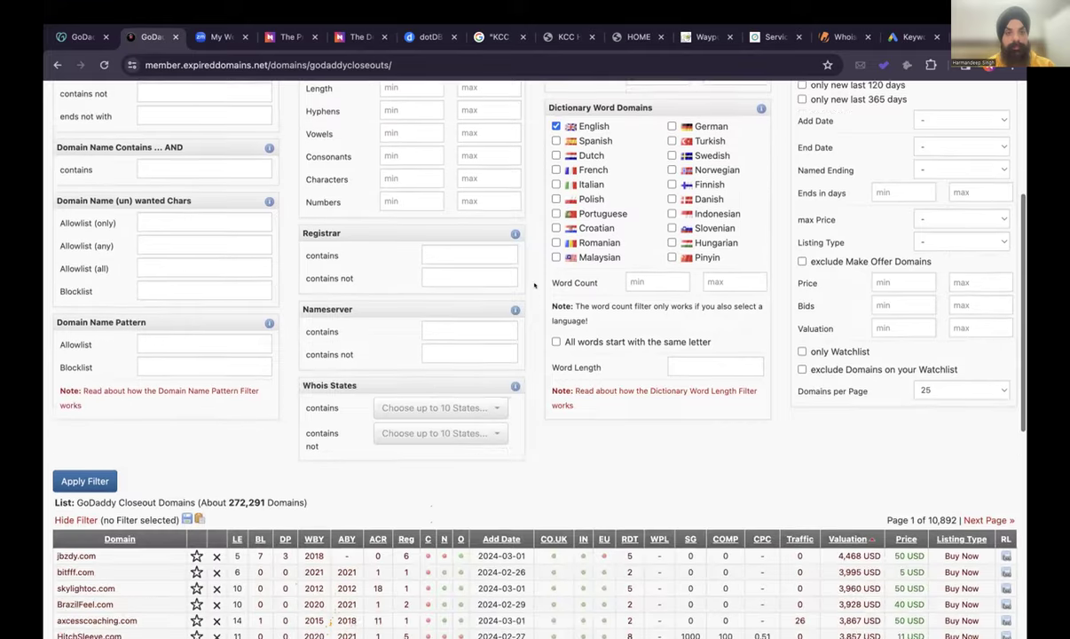
pyautogui.scroll(6, 534, 285)
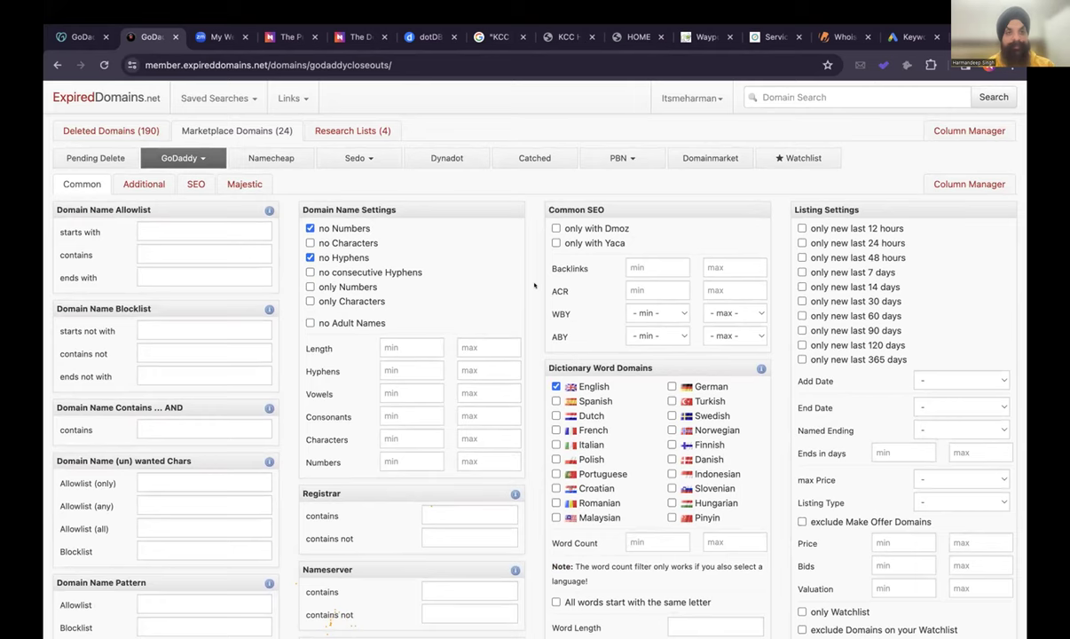
pyautogui.scroll(-5, 534, 284)
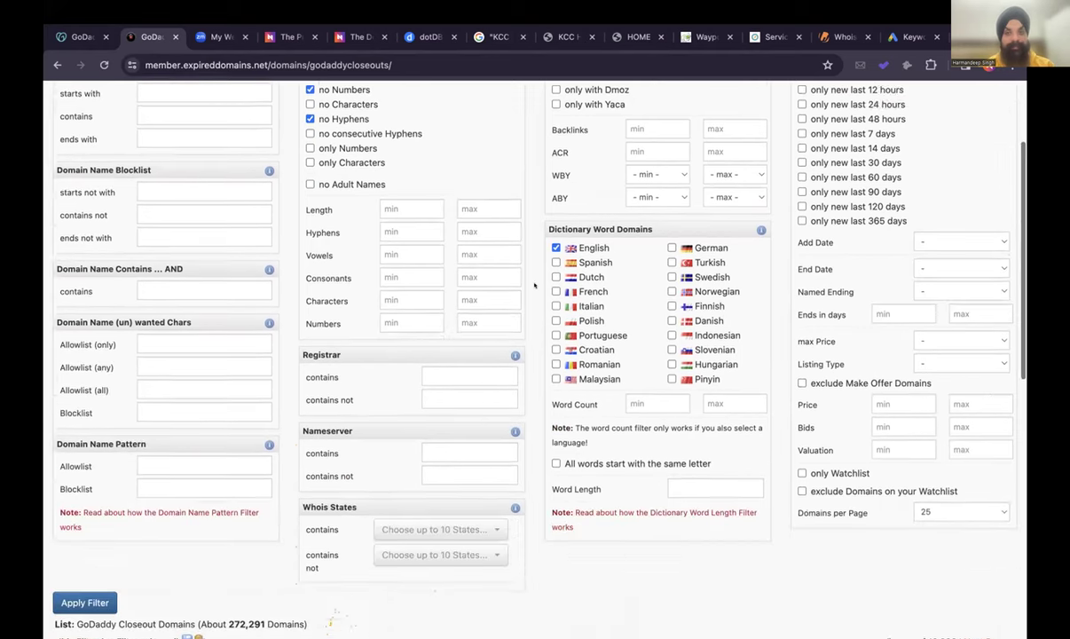
pyautogui.scroll(6, 534, 285)
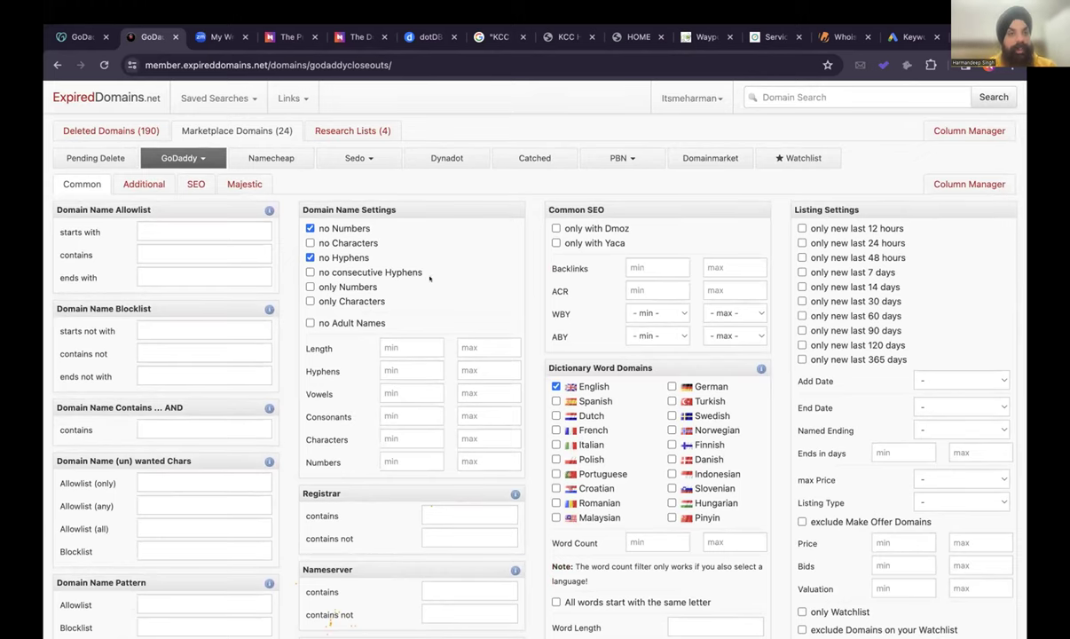
# Set the word count filter for English dictionary word domains to a minimum of 1 and a maximum of 3.
pyautogui.scroll(-3, 561, 423)
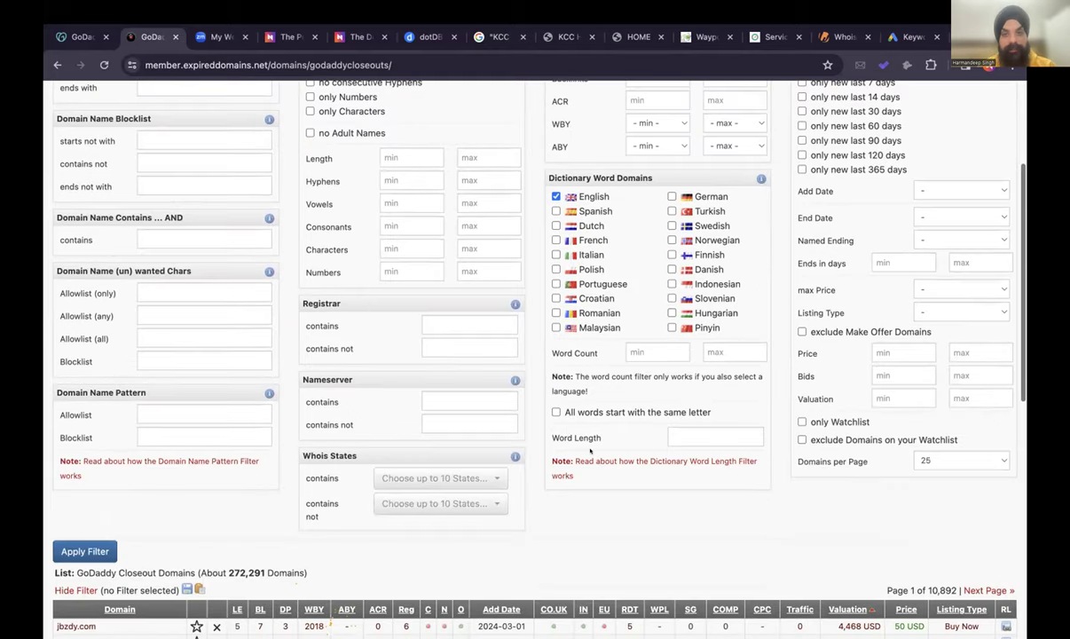
pyautogui.click(629, 353)
pyautogui.write('1')
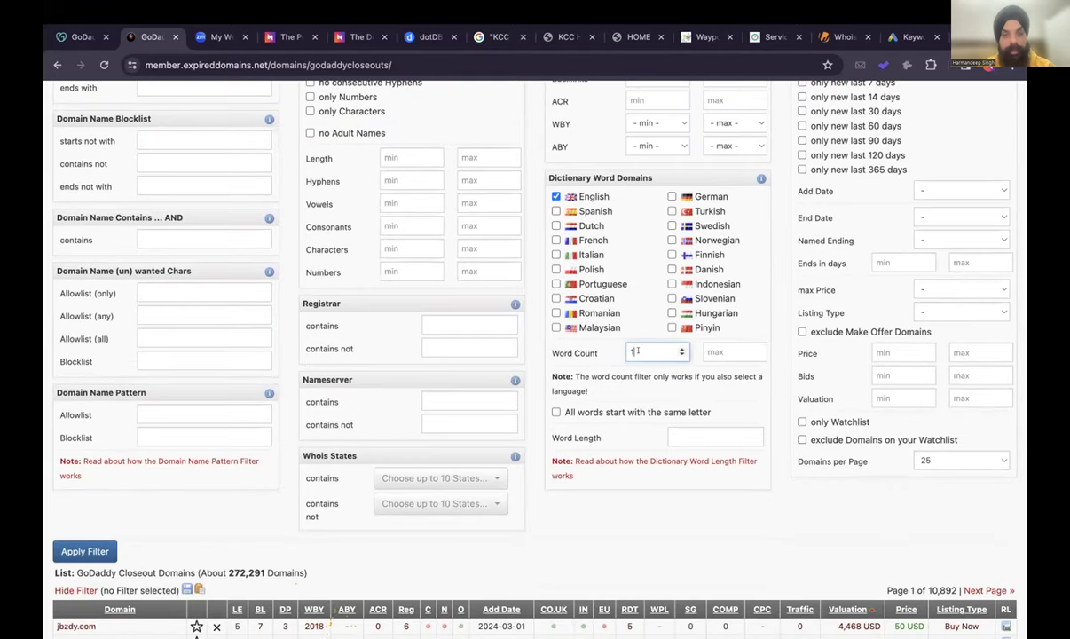
pyautogui.press('Tab')
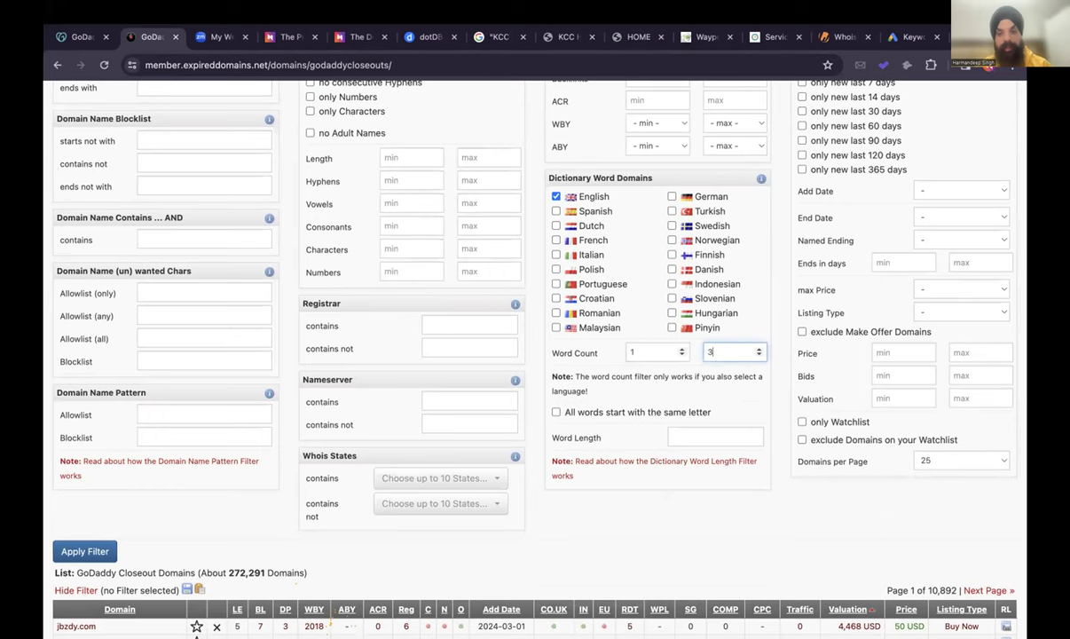
pyautogui.write('3')
# Restrict the closeout list to the com extension and apply the selected filters.
pyautogui.scroll(3, 722, 351)
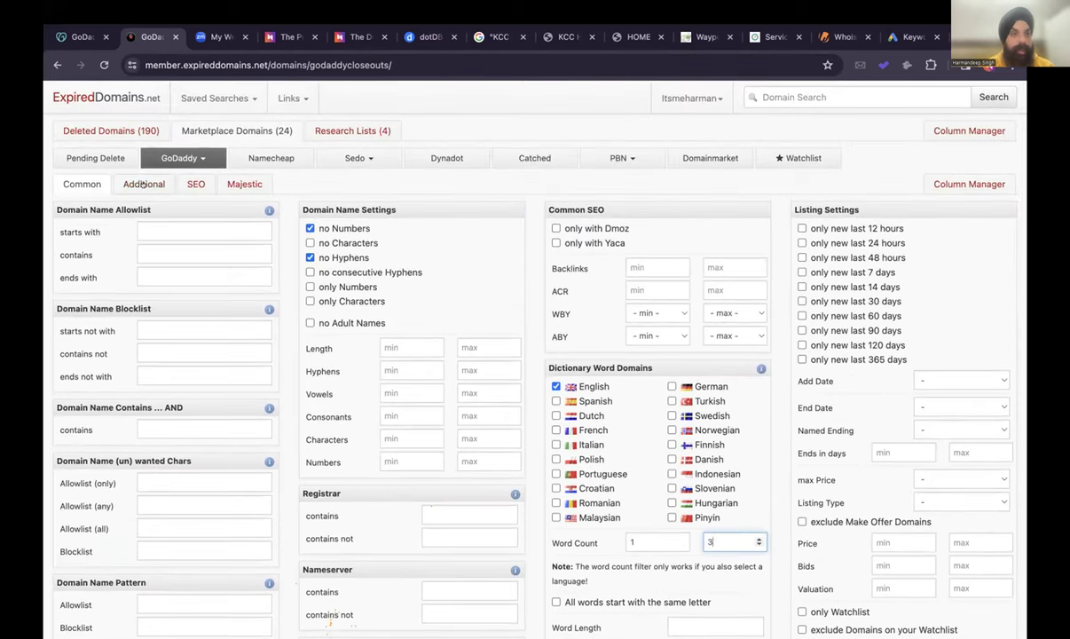
pyautogui.click(141, 182)
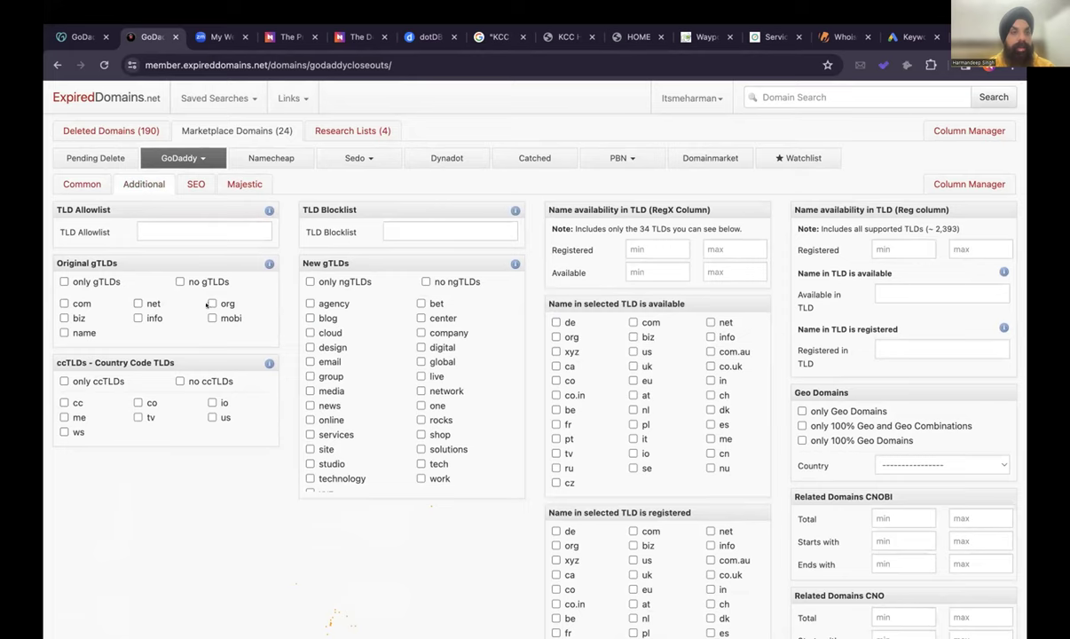
pyautogui.click(62, 302)
pyautogui.click(81, 184)
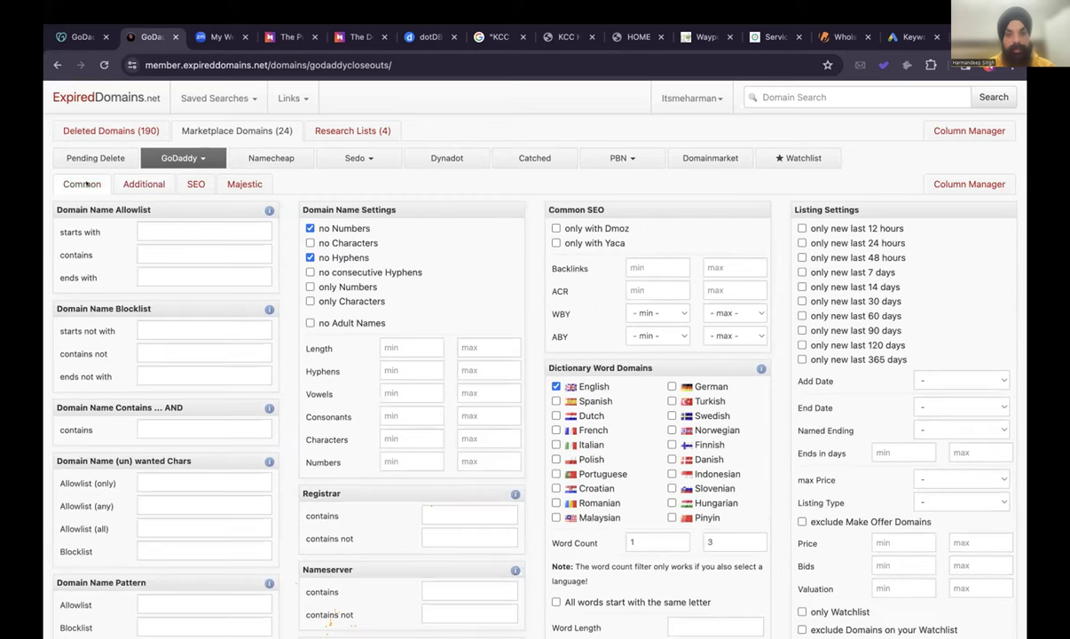
pyautogui.scroll(-4, 779, 350)
pyautogui.scroll(-1, 778, 349)
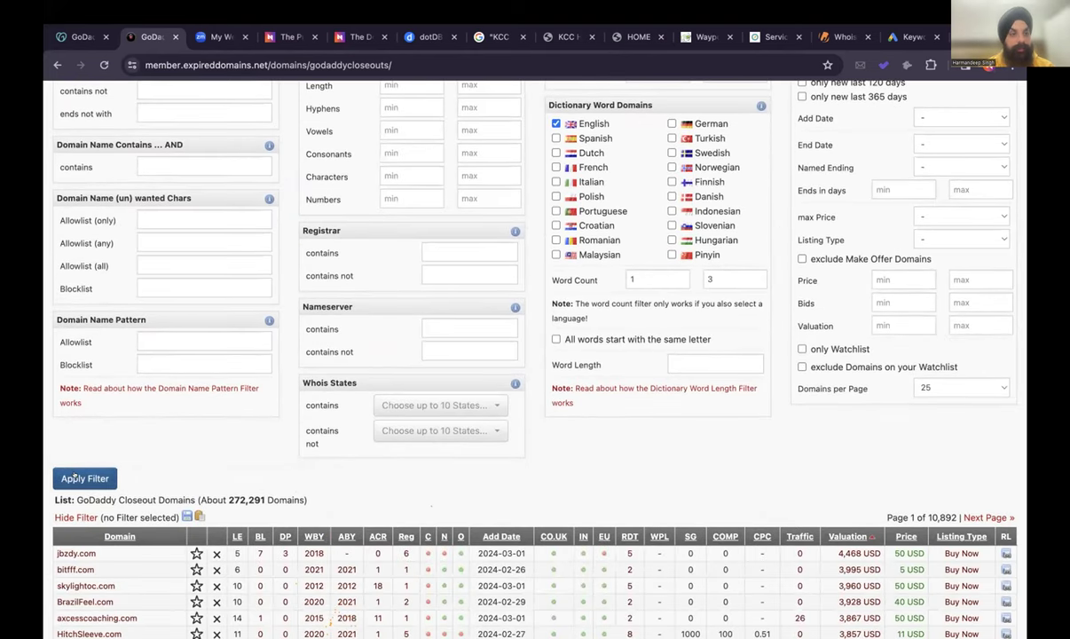
pyautogui.click(82, 478)
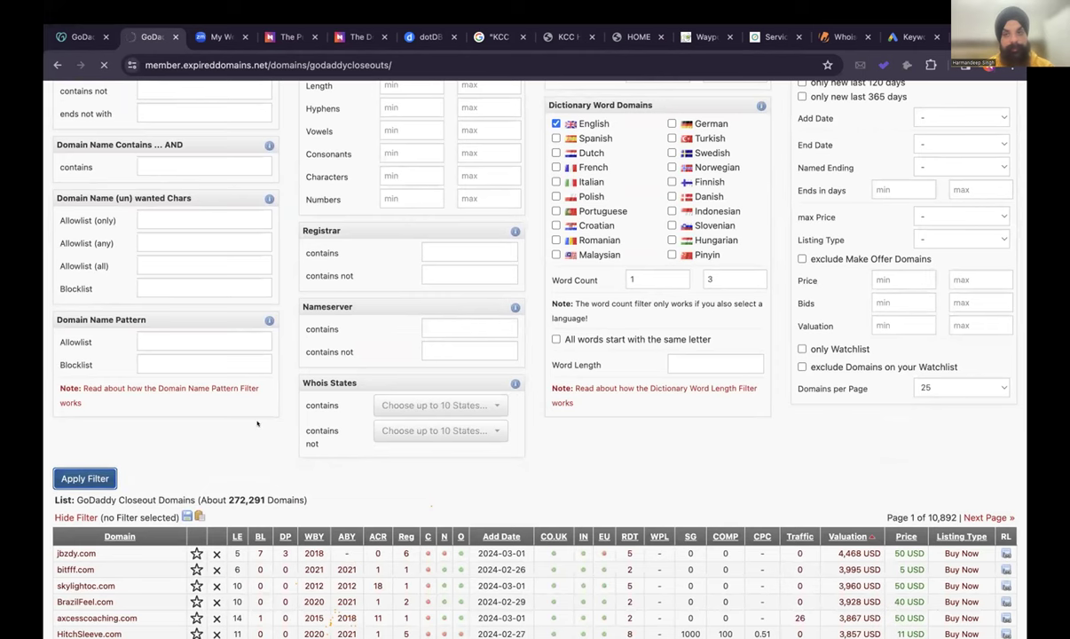
pyautogui.scroll(1, 258, 424)
pyautogui.doubleClick(244, 177)
pyautogui.moveTo(245, 175); pyautogui.dragTo(260, 174)
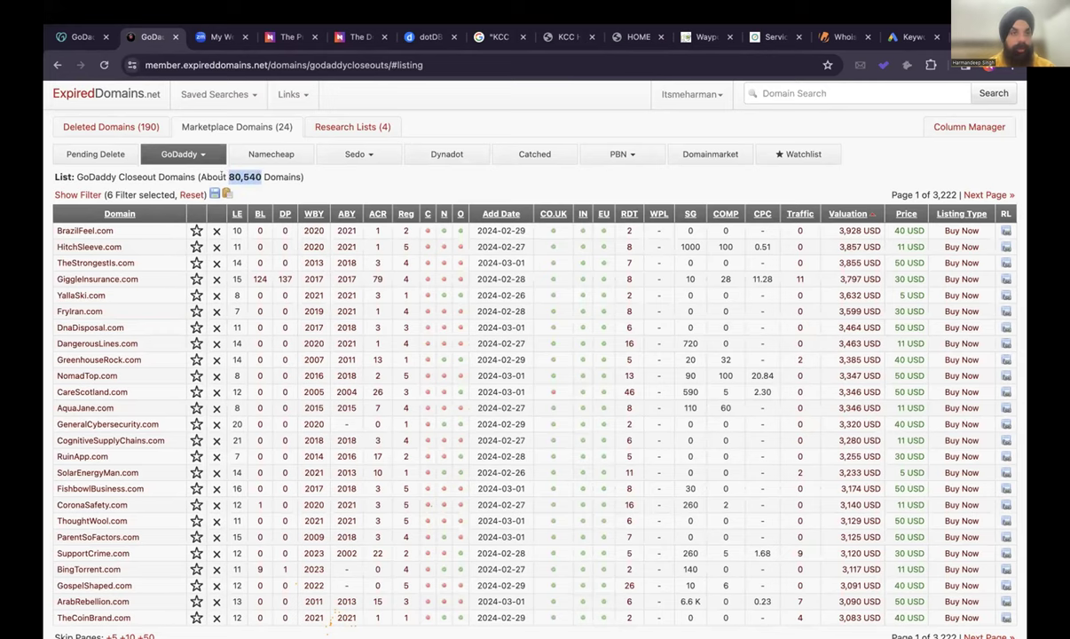
# Filter the closeout list to domain names containing therapy, counselling, hotel or health.
pyautogui.click(67, 194)
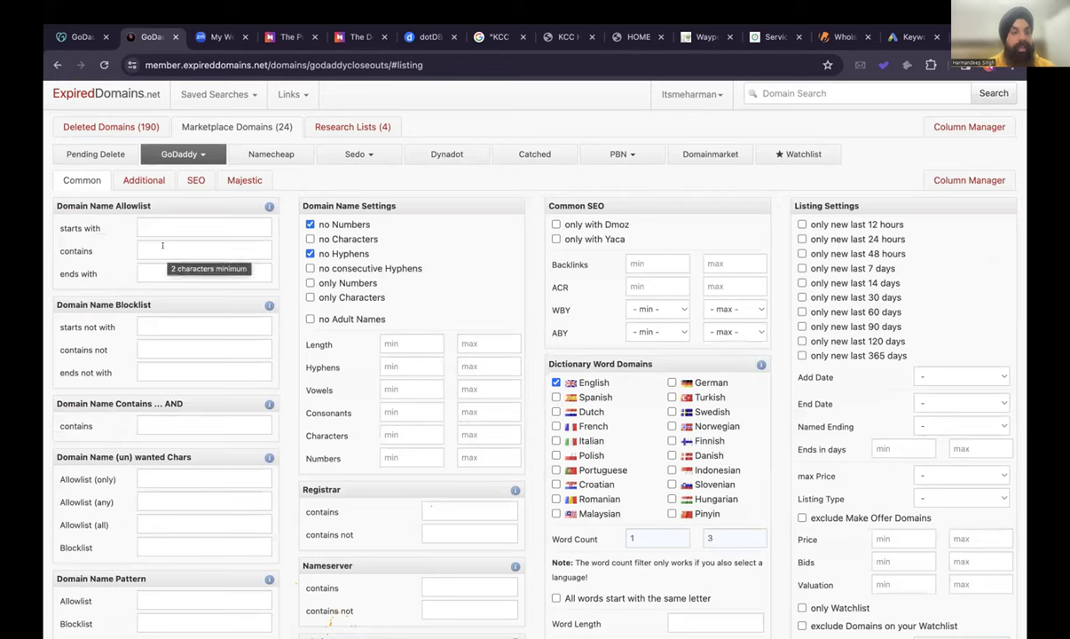
pyautogui.click(163, 246)
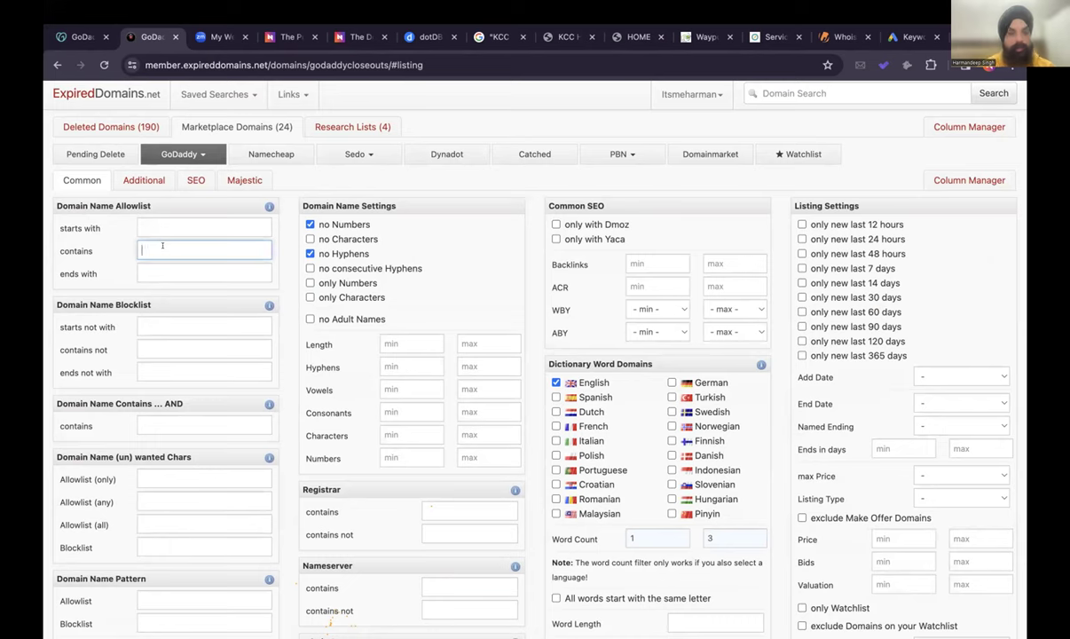
pyautogui.write('they')
pyautogui.write('rap')
pyautogui.write('y couns')
pyautogui.write('elling hotel')
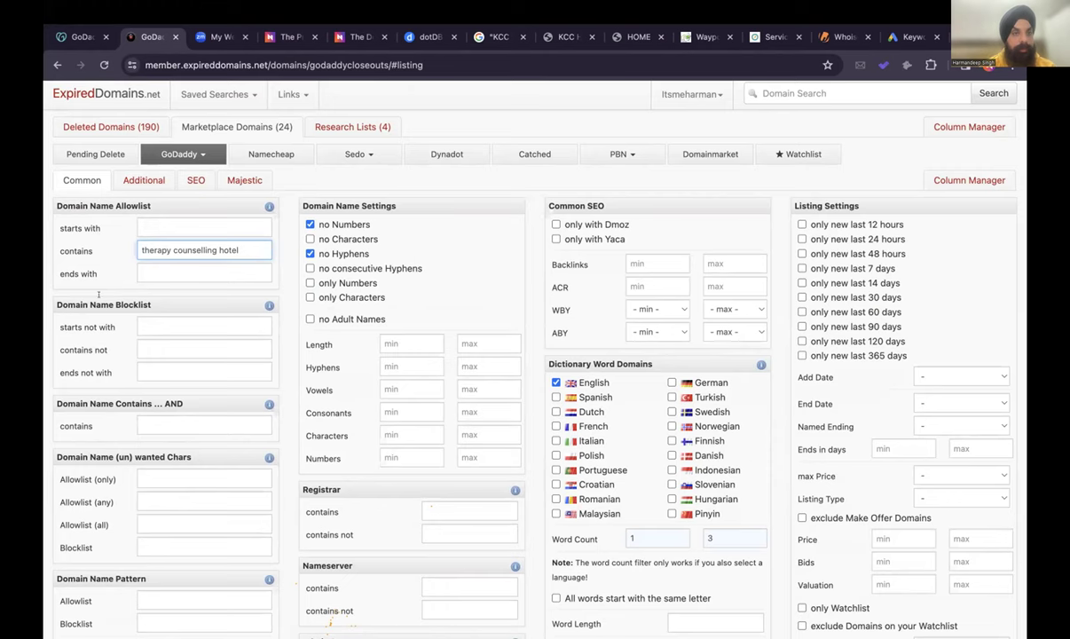
pyautogui.scroll(-1, 99, 295)
pyautogui.write('health')
pyautogui.scroll(-5, 153, 368)
pyautogui.click(83, 455)
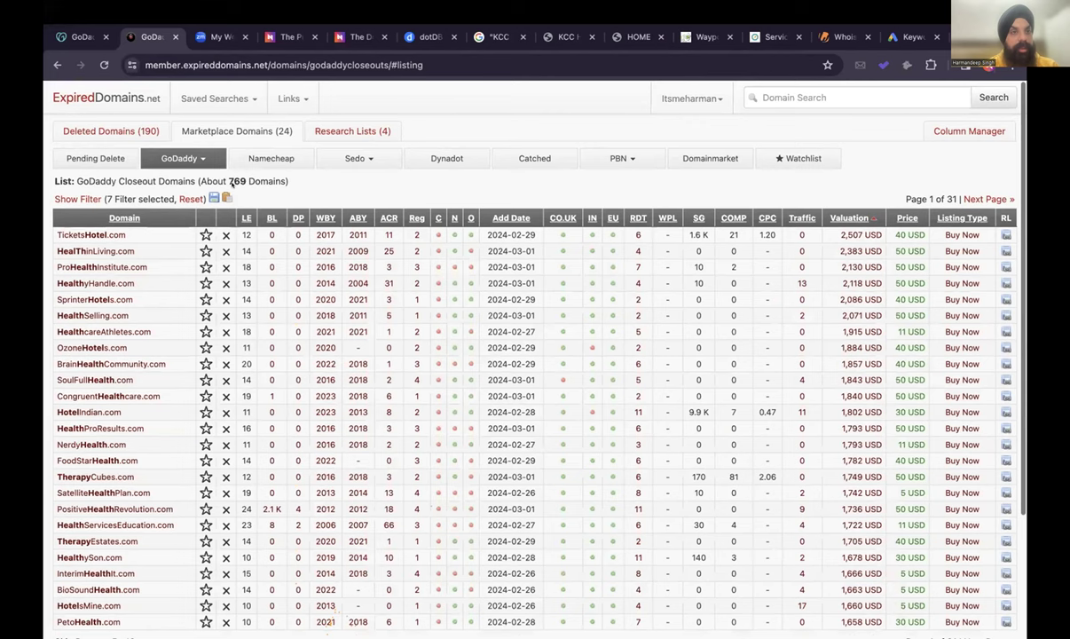
pyautogui.moveTo(228, 180); pyautogui.dragTo(244, 179)
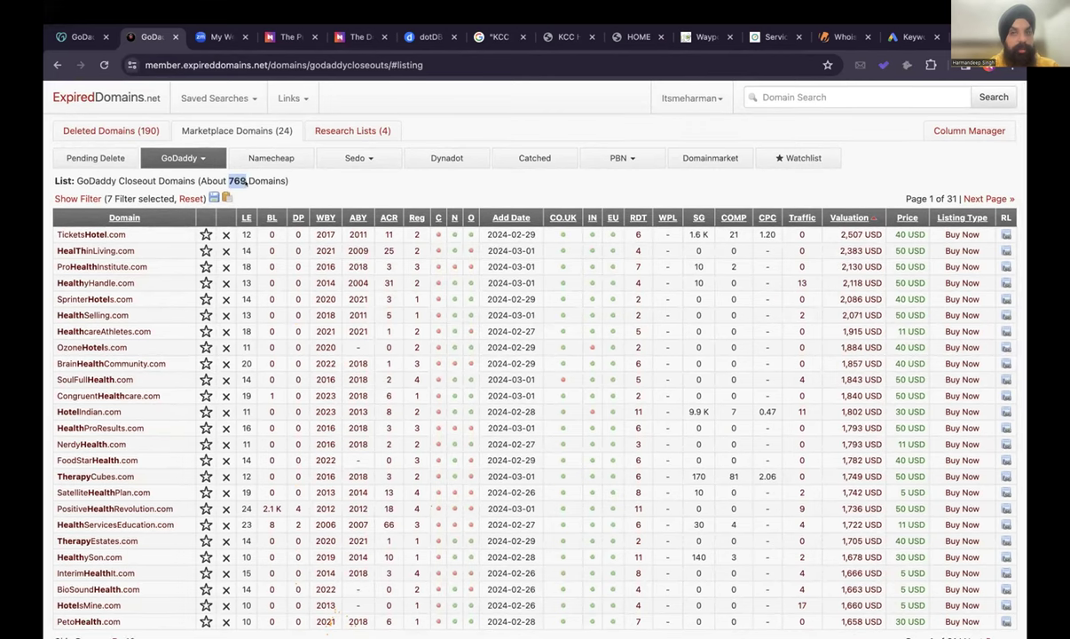
# Set the closeout list to 200 domains per page and apply the change.
pyautogui.scroll(-1, 773, 405)
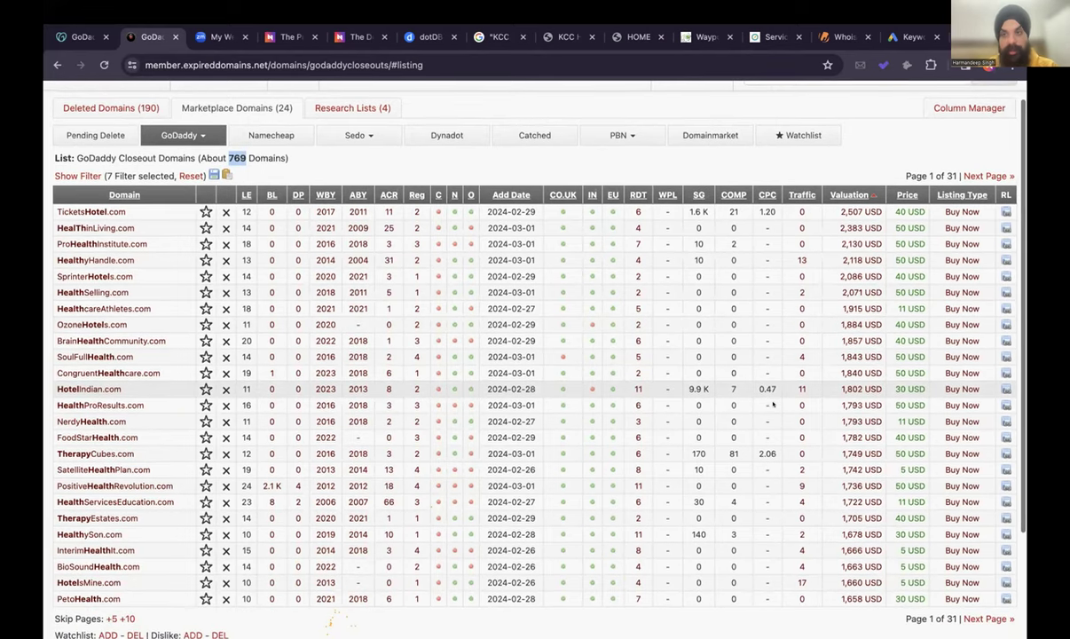
pyautogui.scroll(1, 340, 197)
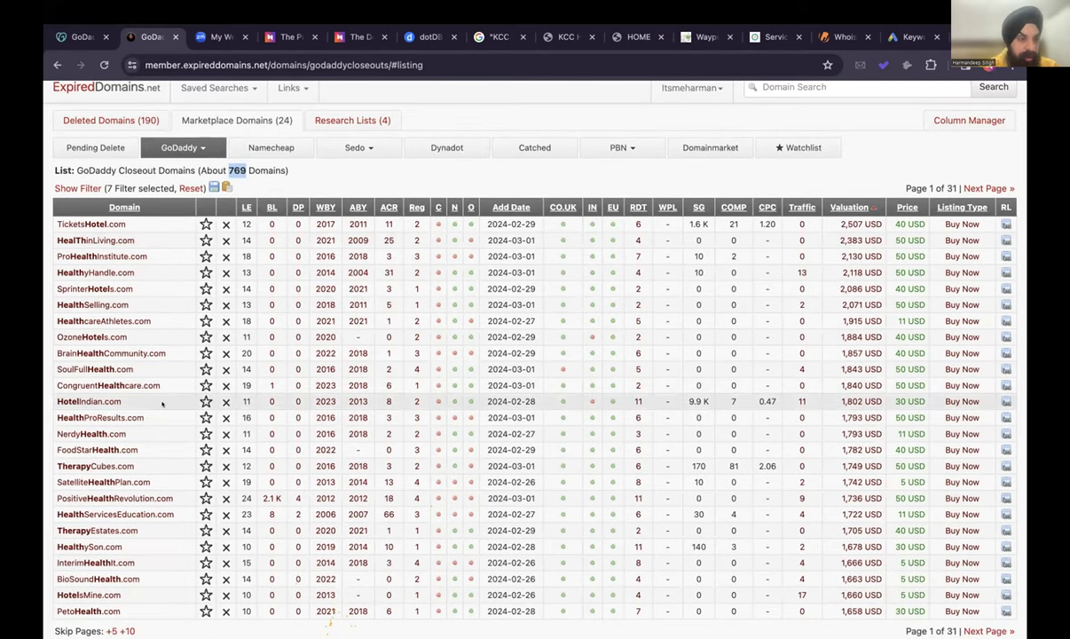
pyautogui.scroll(-3, 162, 404)
pyautogui.scroll(5, 162, 403)
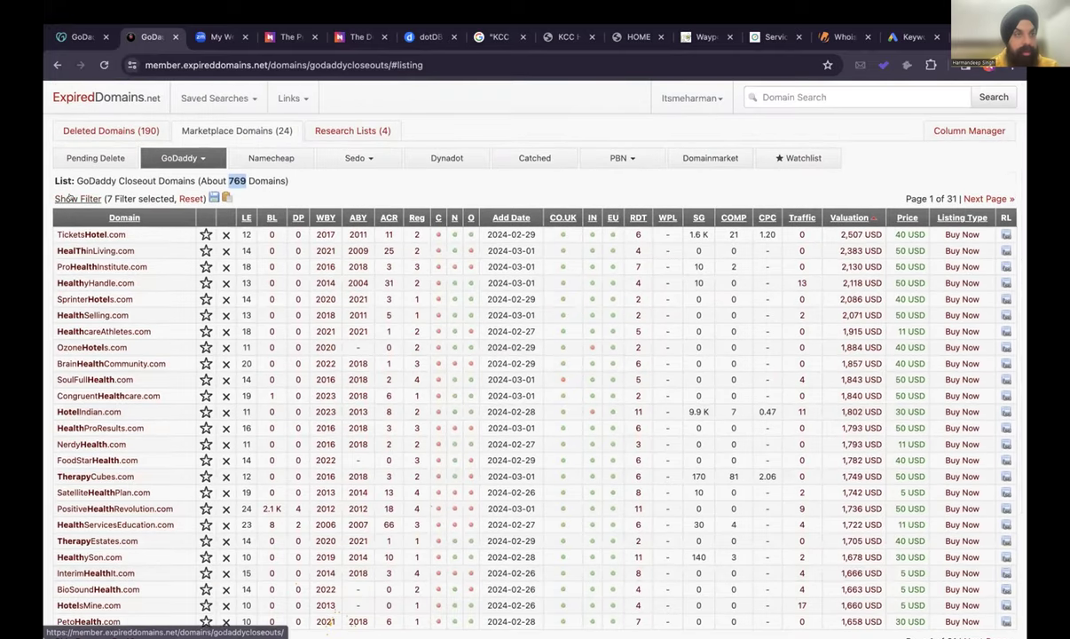
pyautogui.click(76, 213)
pyautogui.scroll(-5, 747, 359)
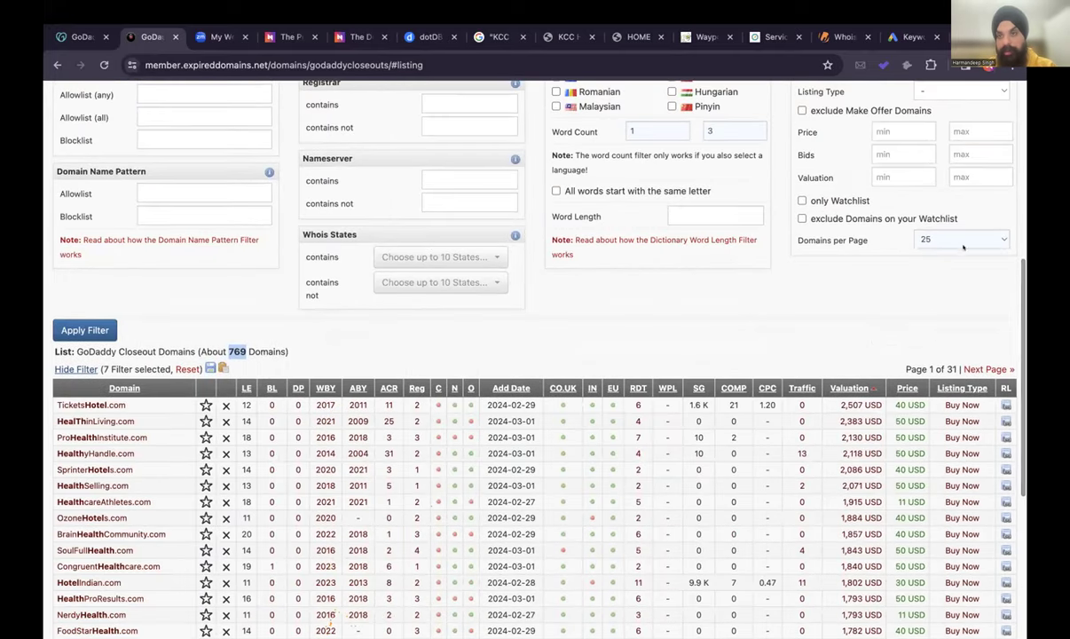
pyautogui.click(959, 240)
pyautogui.click(941, 294)
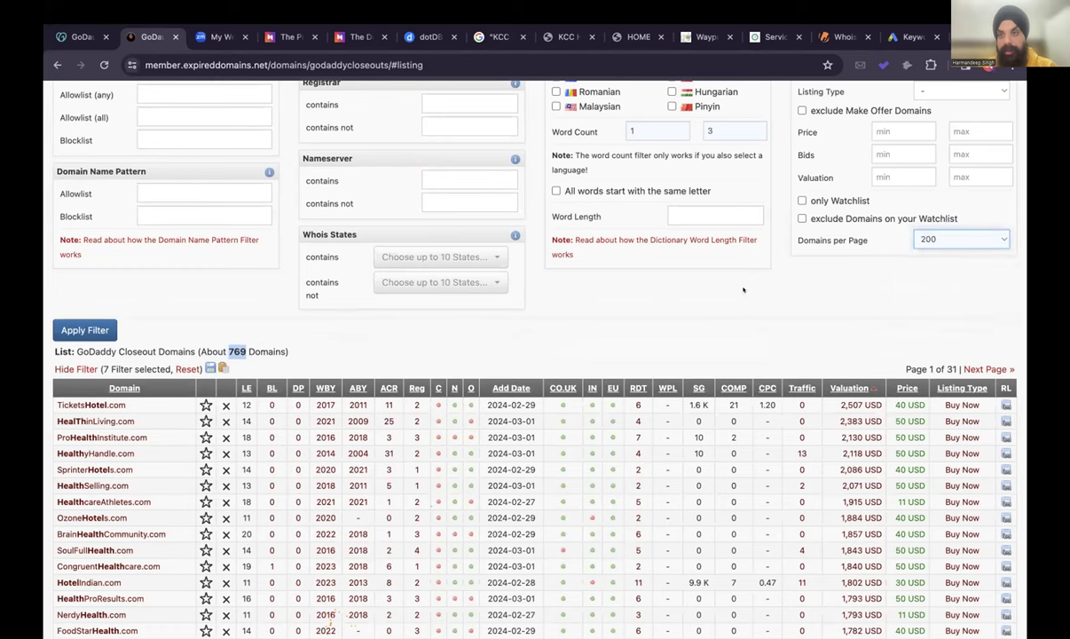
pyautogui.click(82, 330)
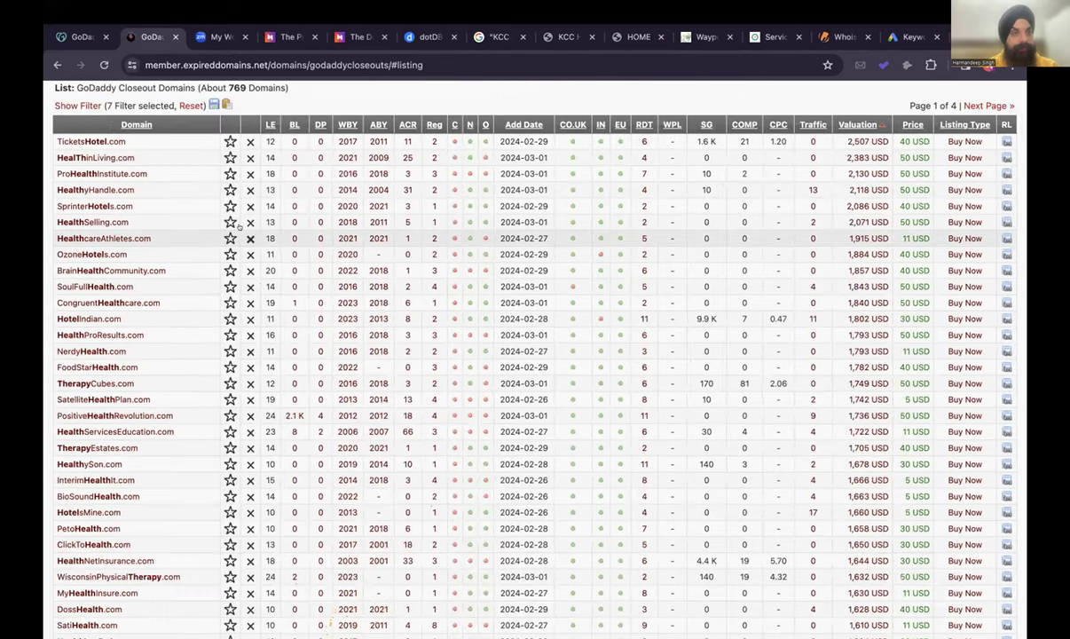
# Sort the filtered closeout domains by the Reg column, highest values first.
pyautogui.scroll(2, 239, 226)
pyautogui.scroll(-1, 239, 226)
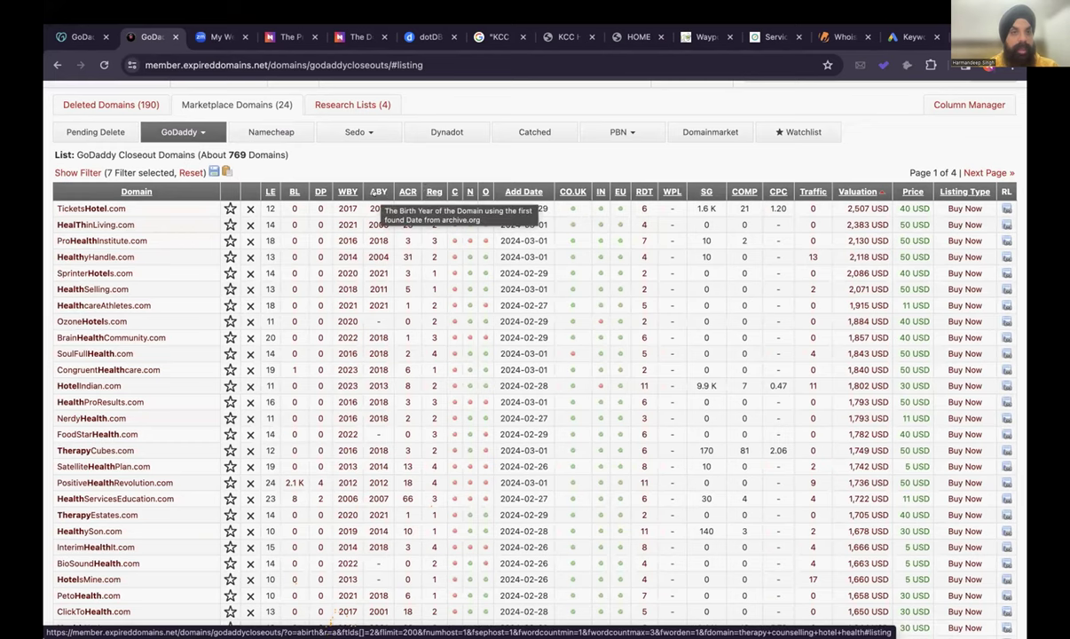
pyautogui.click(434, 192)
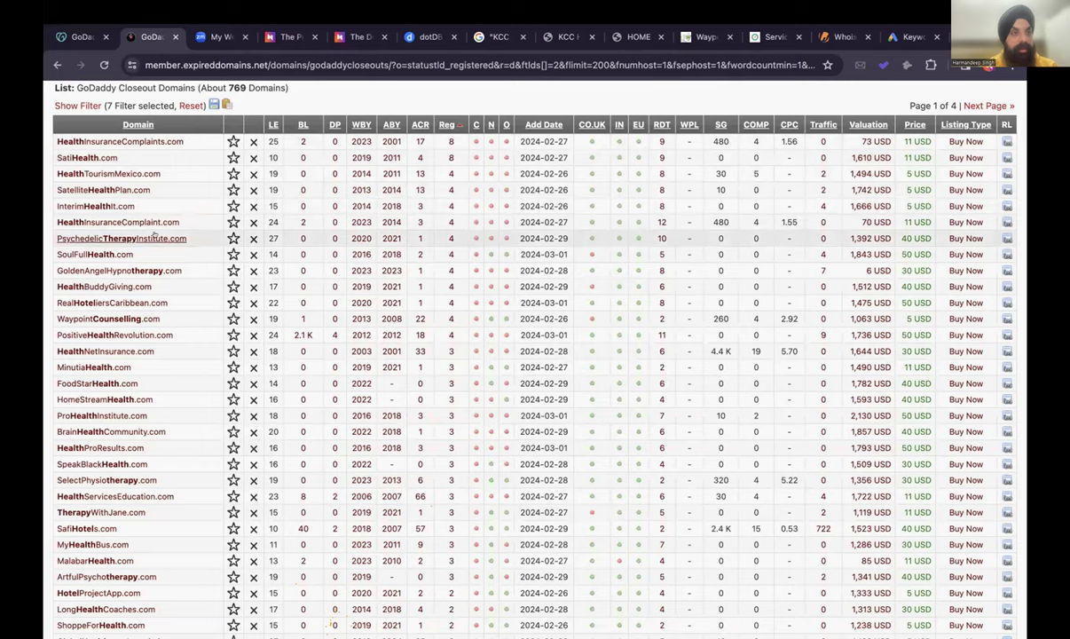
# Examine the sorted closeout domains for promising health, therapy, counselling and hotel names, enlarging the list for easier reading.
pyautogui.scroll(-1, 153, 234)
pyautogui.scroll(1, 153, 233)
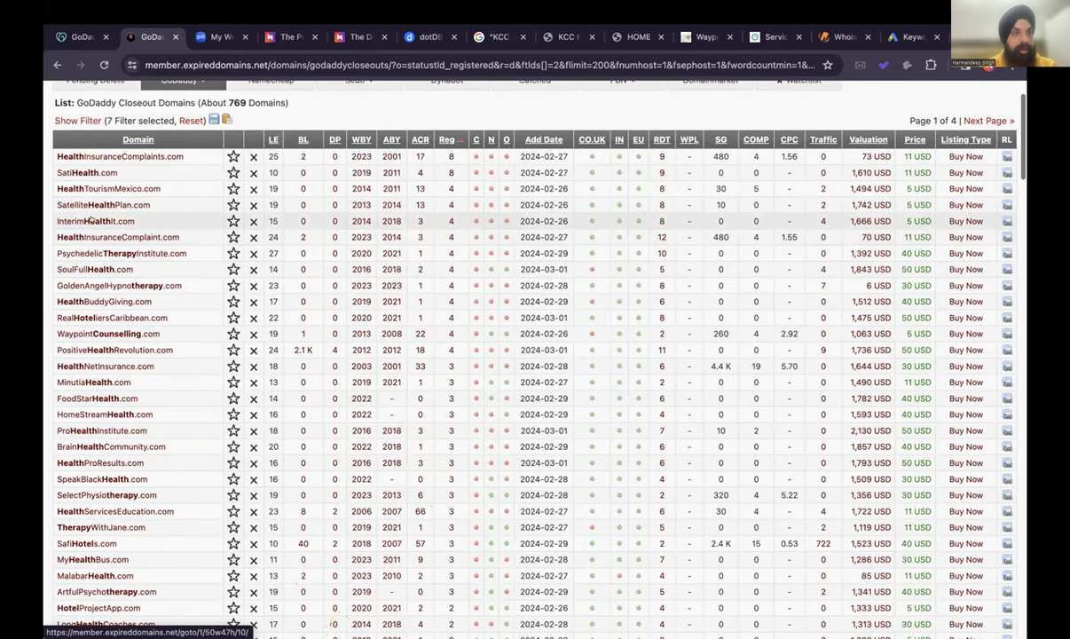
pyautogui.scroll(-1, 178, 247)
pyautogui.scroll(4, 178, 247)
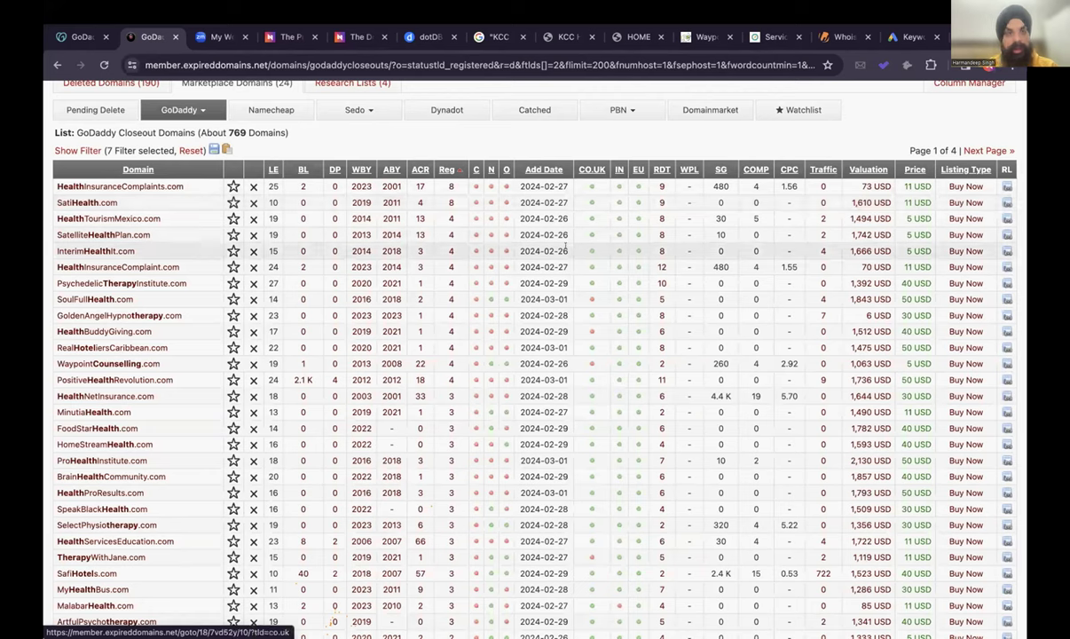
pyautogui.scroll(-1, 172, 306)
pyautogui.scroll(-3, 171, 306)
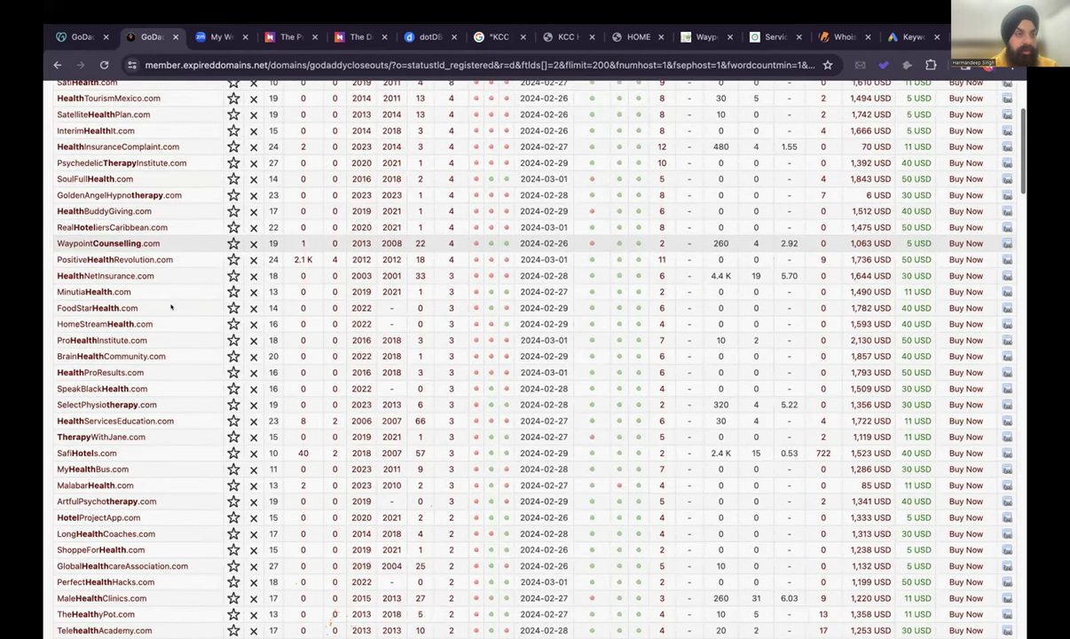
pyautogui.scroll(2, 172, 306)
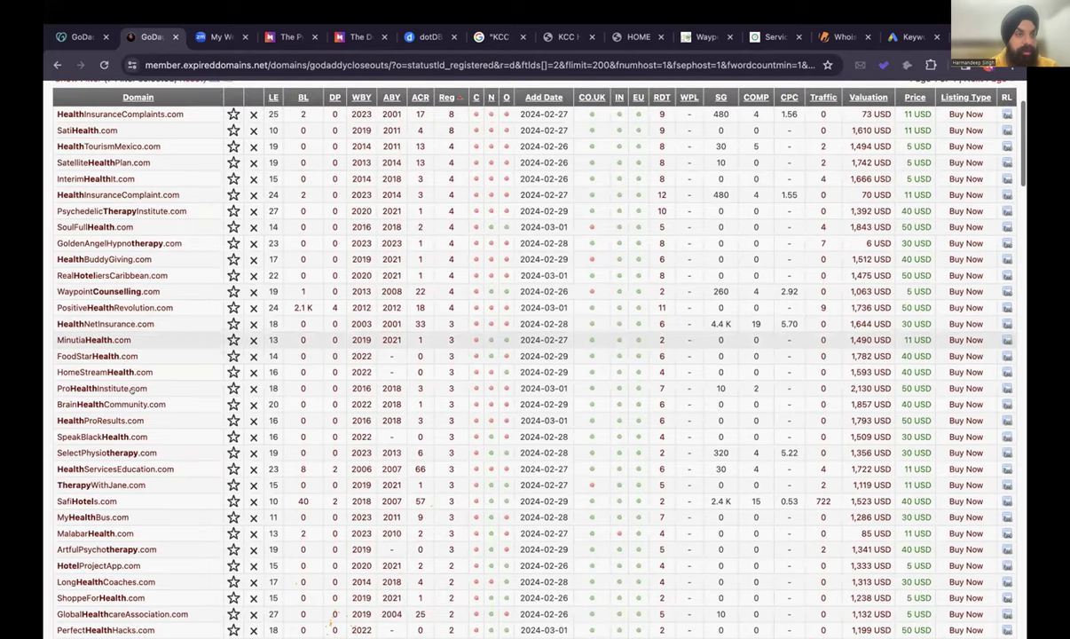
pyautogui.scroll(5, 133, 389)
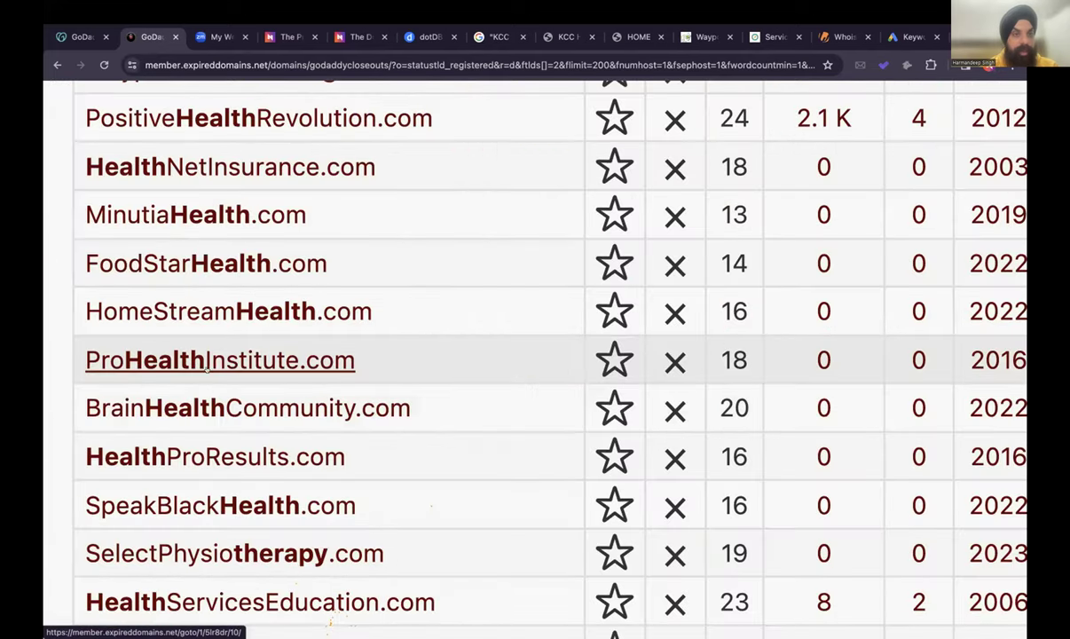
pyautogui.scroll(-5, 229, 371)
pyautogui.scroll(2, 229, 372)
pyautogui.scroll(-1, 231, 372)
pyautogui.scroll(5, 235, 369)
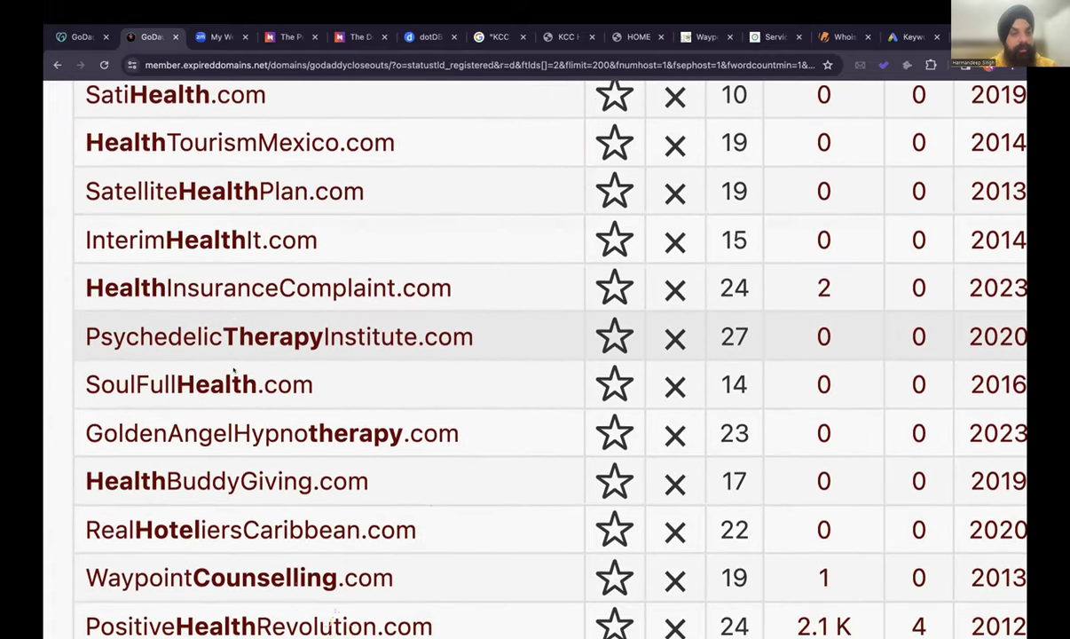
# Read further down the enlarged closeout list for promising names, and shrink the page to show all columns again.
pyautogui.scroll(-1, 233, 371)
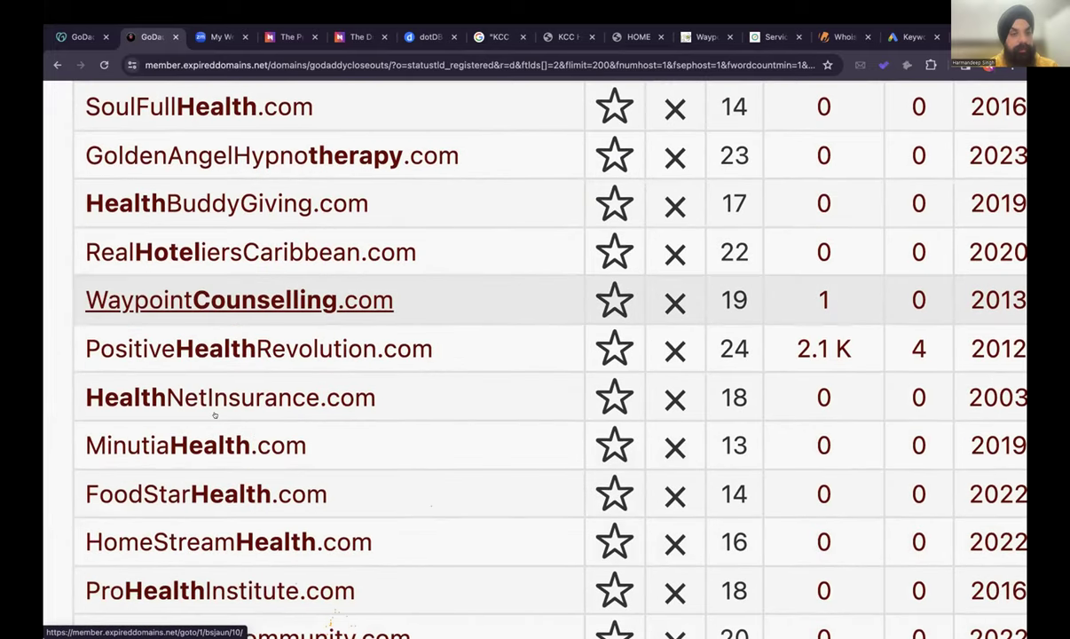
pyautogui.scroll(-4, 214, 414)
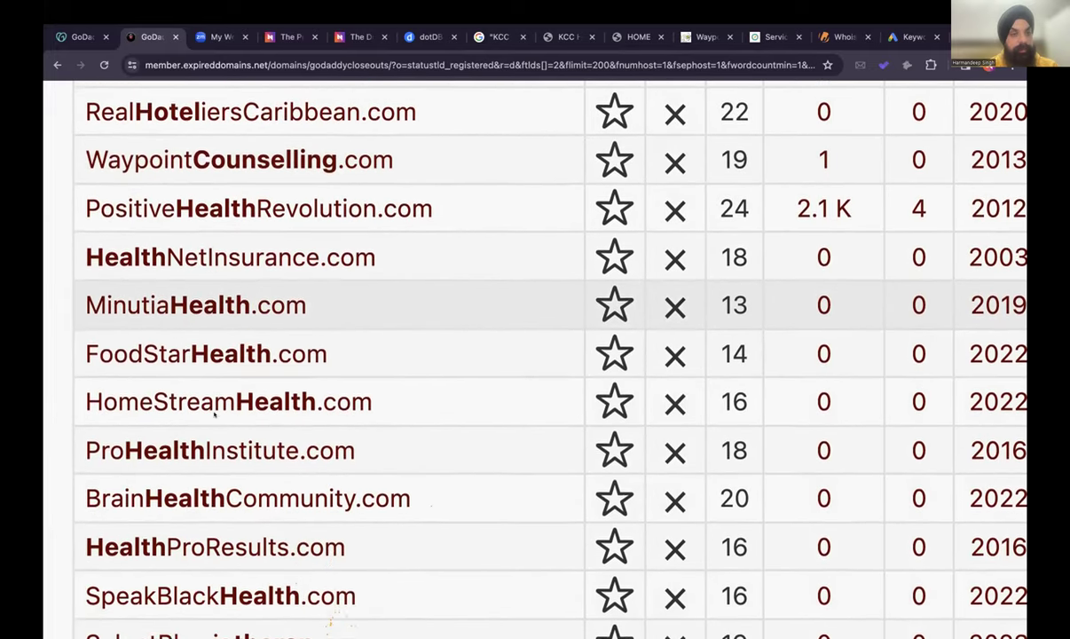
pyautogui.scroll(-1, 214, 414)
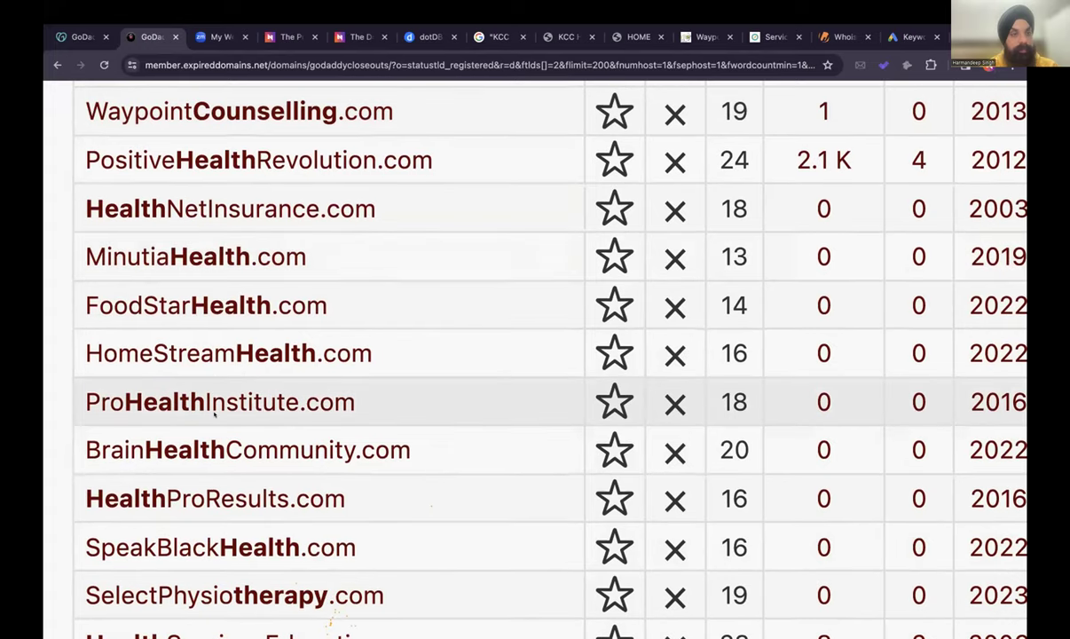
pyautogui.scroll(-4, 214, 414)
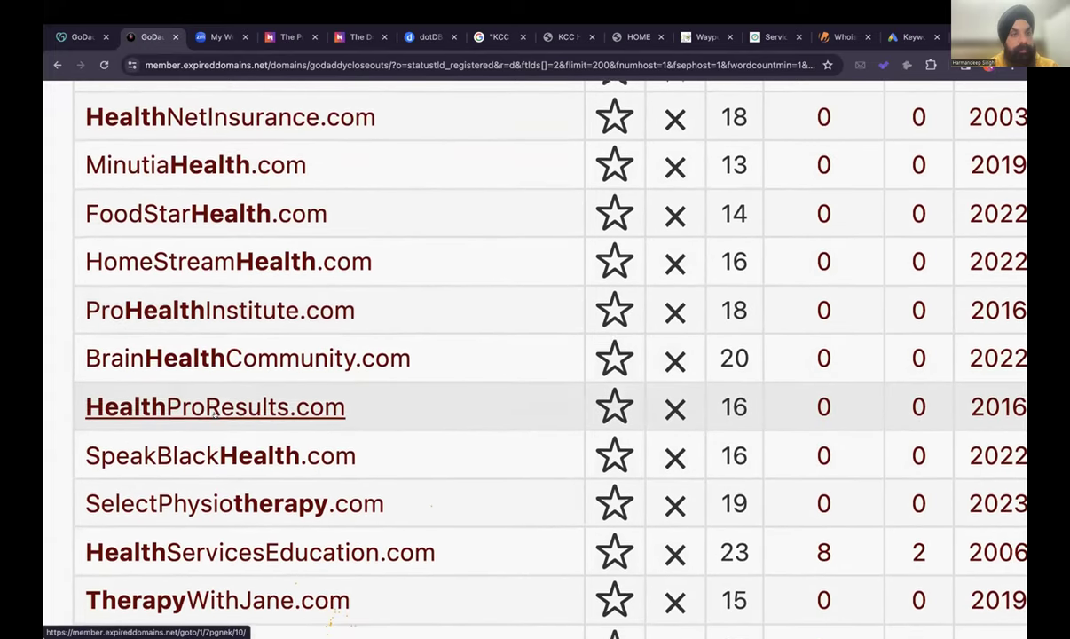
pyautogui.scroll(-1, 214, 414)
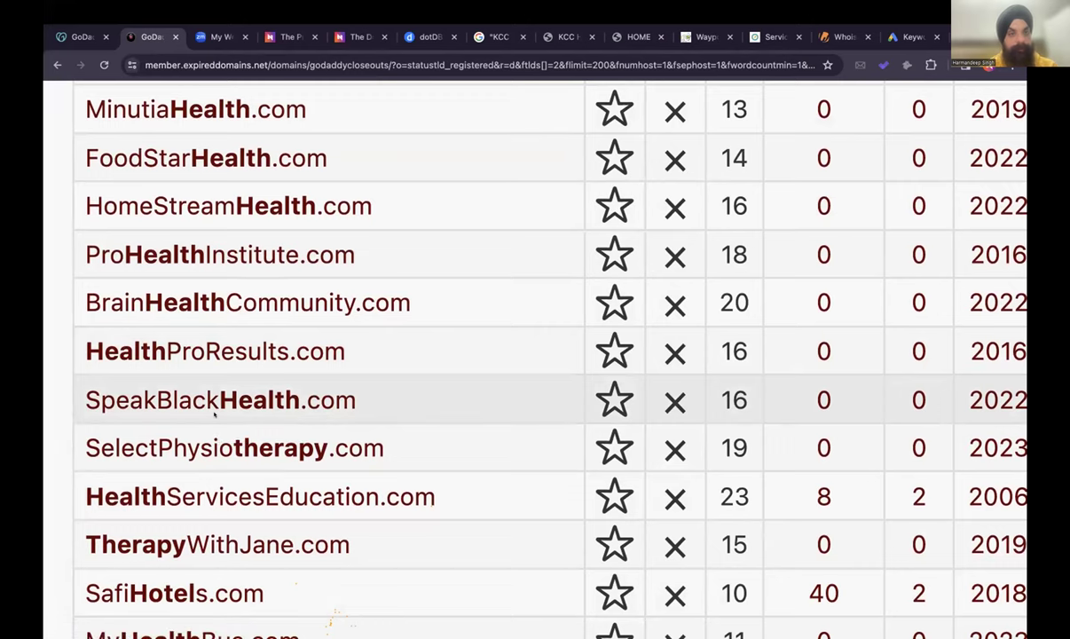
pyautogui.press('super+minus')
pyautogui.press('super+minus')
pyautogui.press('super+minus')
pyautogui.press('super+minus')
pyautogui.press('super+minus')
pyautogui.press('super+minus')
pyautogui.press('super+minus')
pyautogui.press('super+minus')
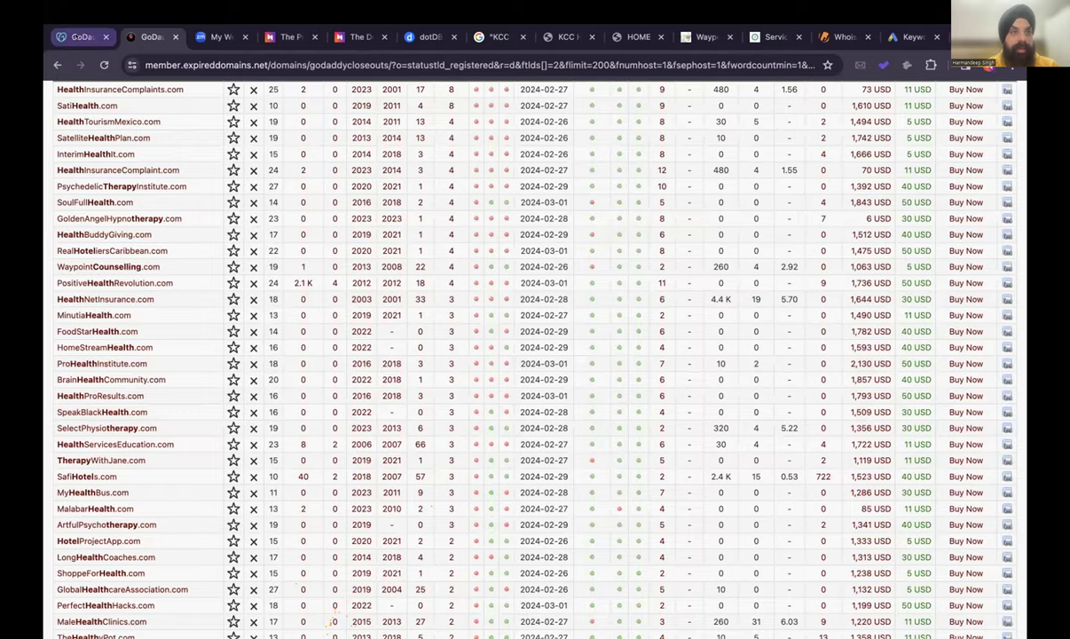
# Check which extensions of ProHealthInstitute are taken, available or for sale through its Reg details in the closeout list.
pyautogui.click(73, 36)
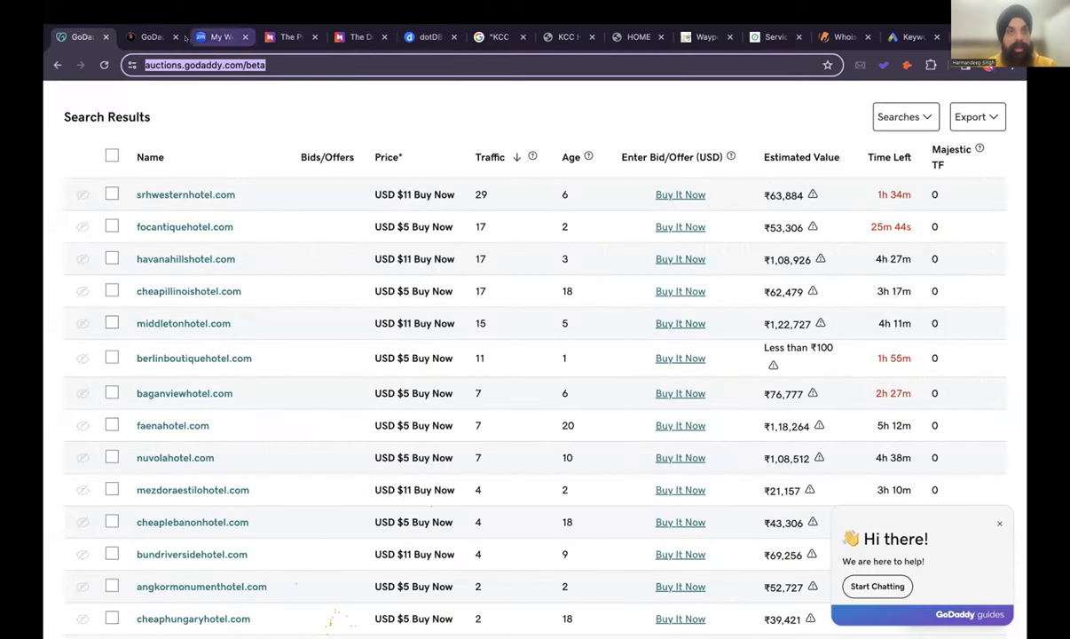
pyautogui.click(146, 36)
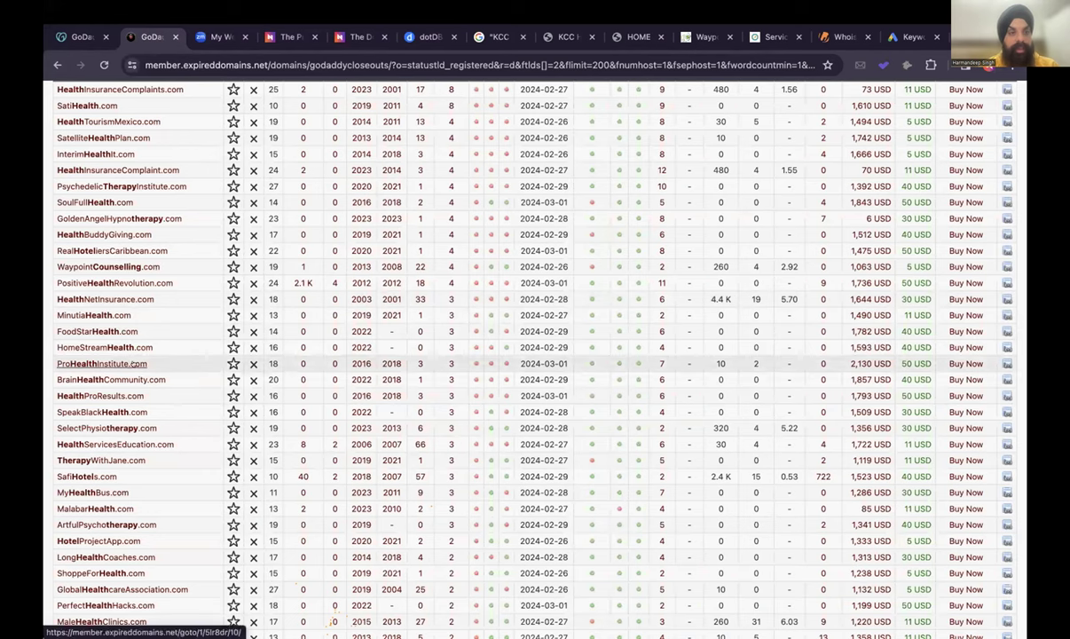
pyautogui.click(449, 363)
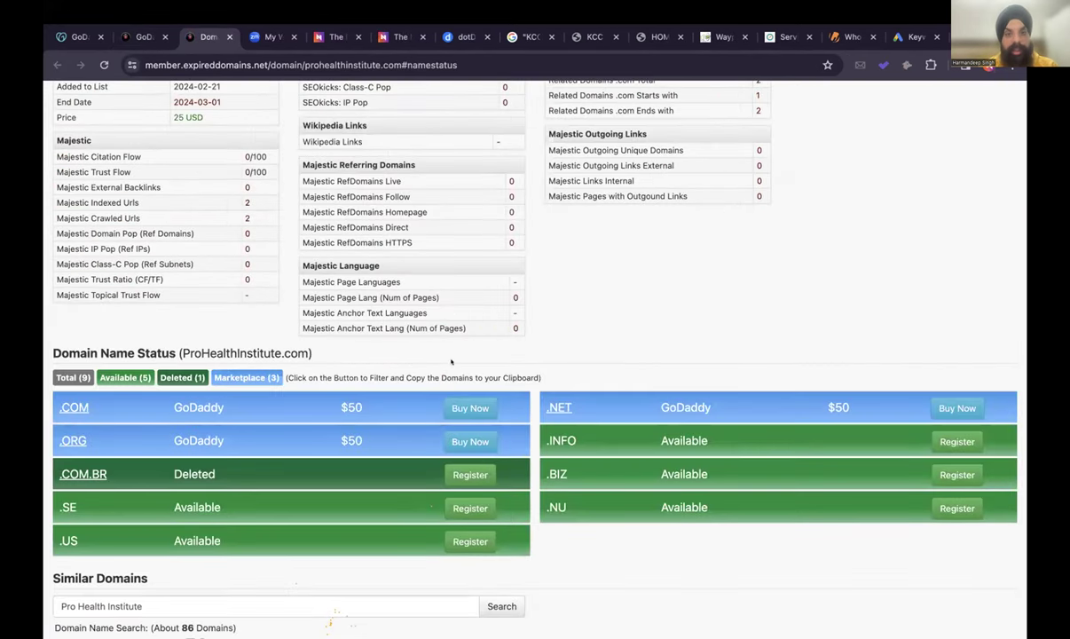
pyautogui.scroll(-3, 448, 361)
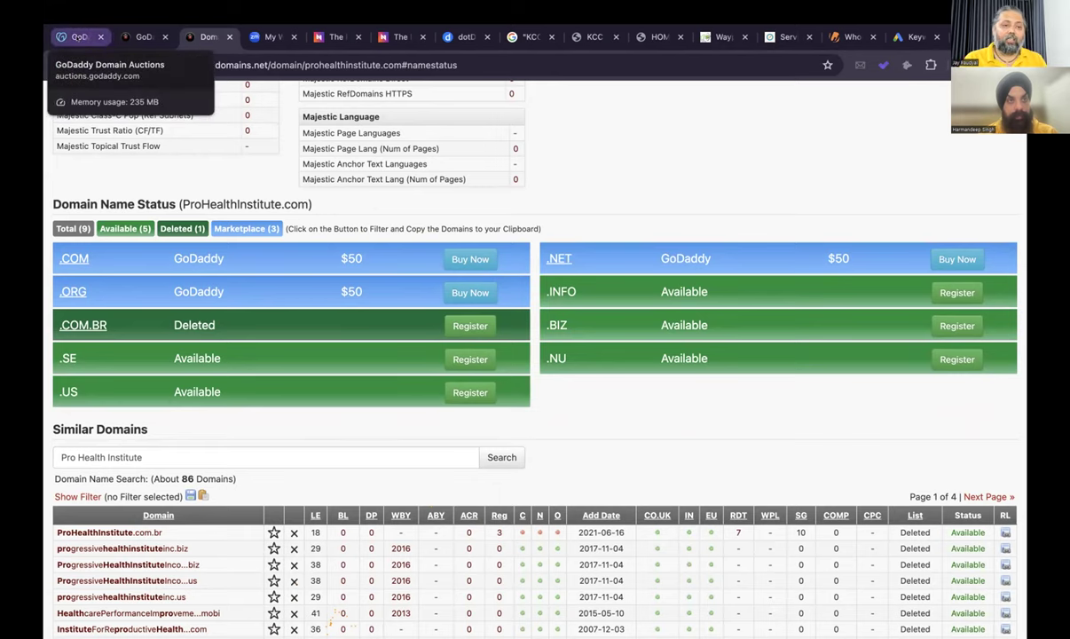
# Return to the closeout list and scan the lower-ranked health, therapy and hotel domains for promising names.
pyautogui.click(142, 36)
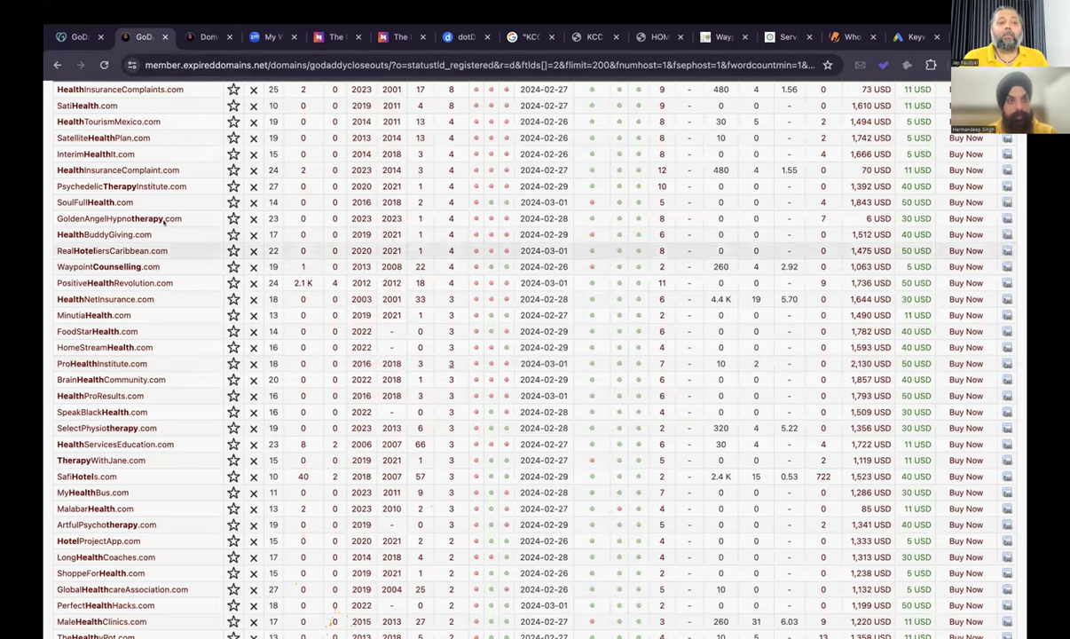
pyautogui.scroll(-2, 161, 355)
pyautogui.scroll(-2, 162, 362)
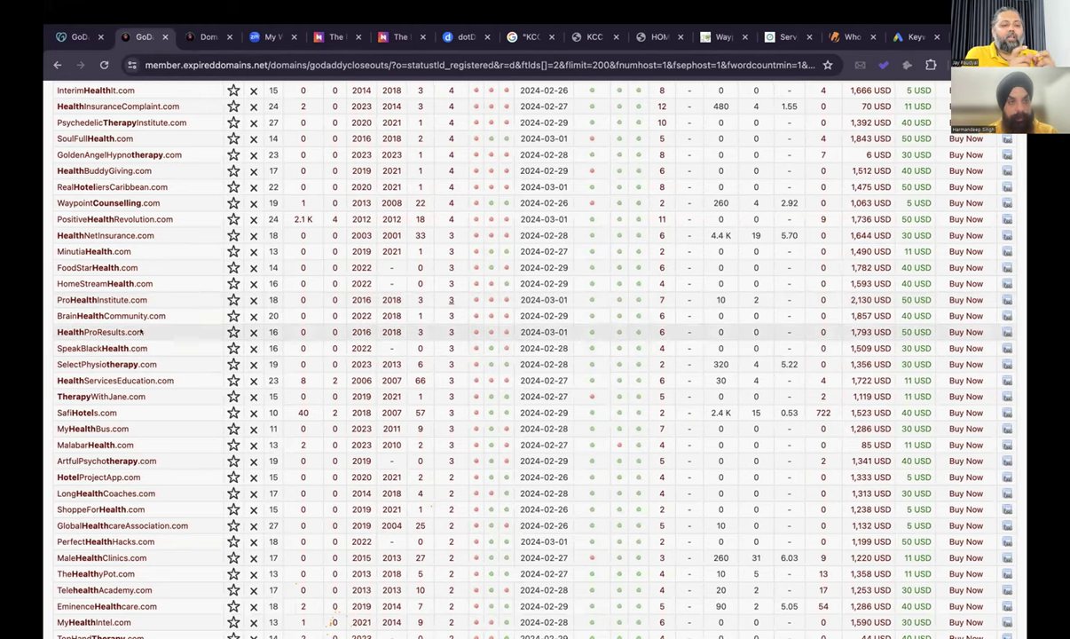
pyautogui.scroll(-4, 156, 373)
pyautogui.scroll(-6, 161, 390)
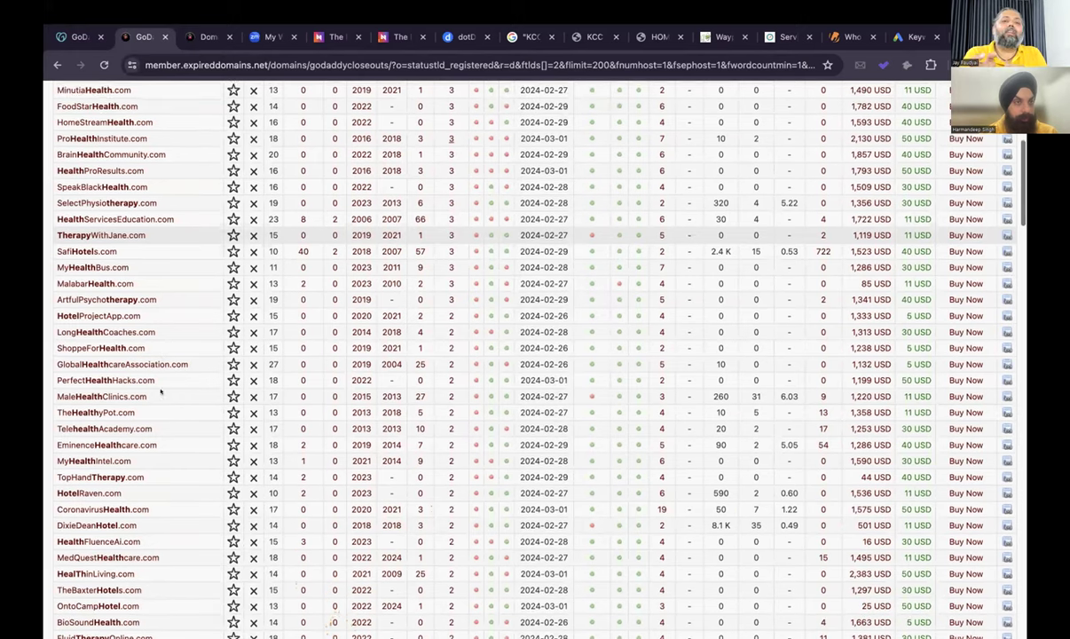
pyautogui.scroll(-3, 147, 311)
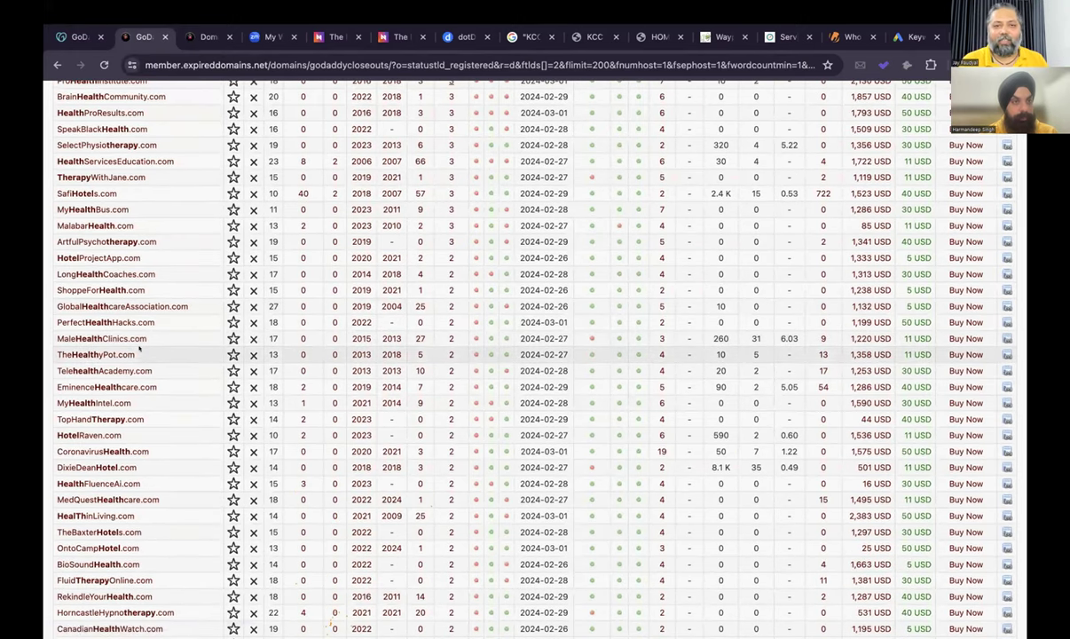
pyautogui.scroll(-5, 139, 348)
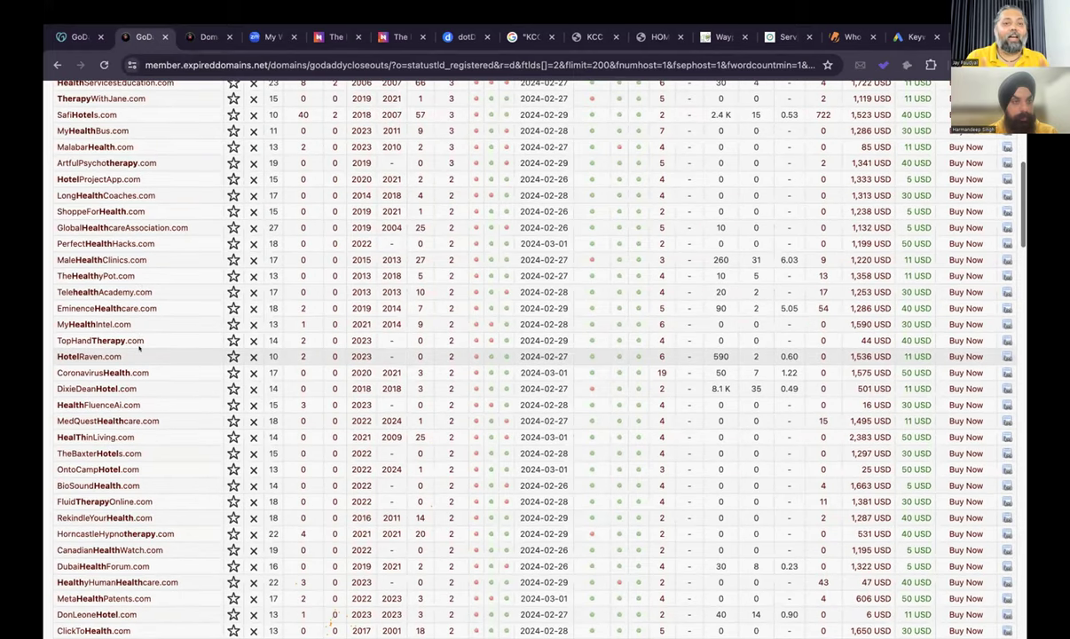
pyautogui.scroll(-3, 139, 349)
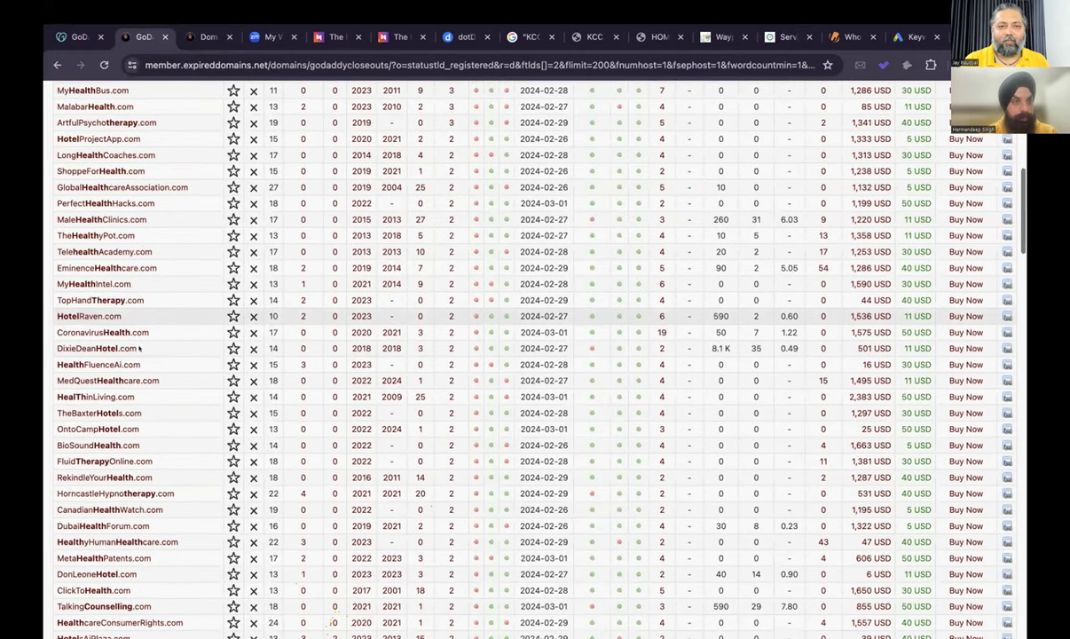
pyautogui.scroll(15, 74, 190)
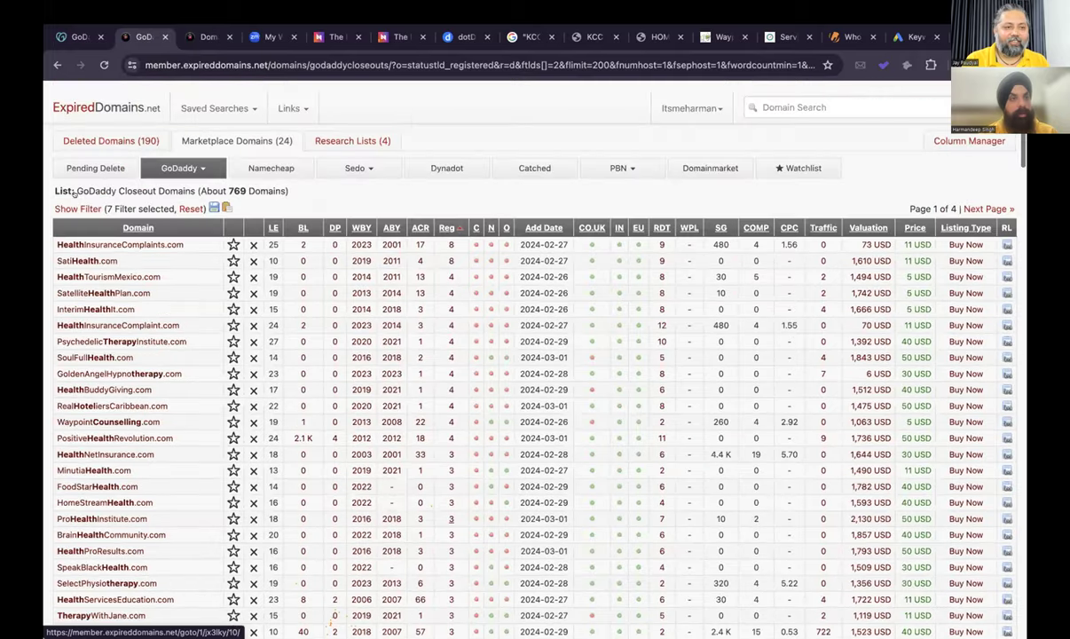
# Limit the closeout filter to a maximum word count of 2 and apply it.
pyautogui.click(78, 209)
pyautogui.scroll(-3, 710, 413)
pyautogui.click(707, 422)
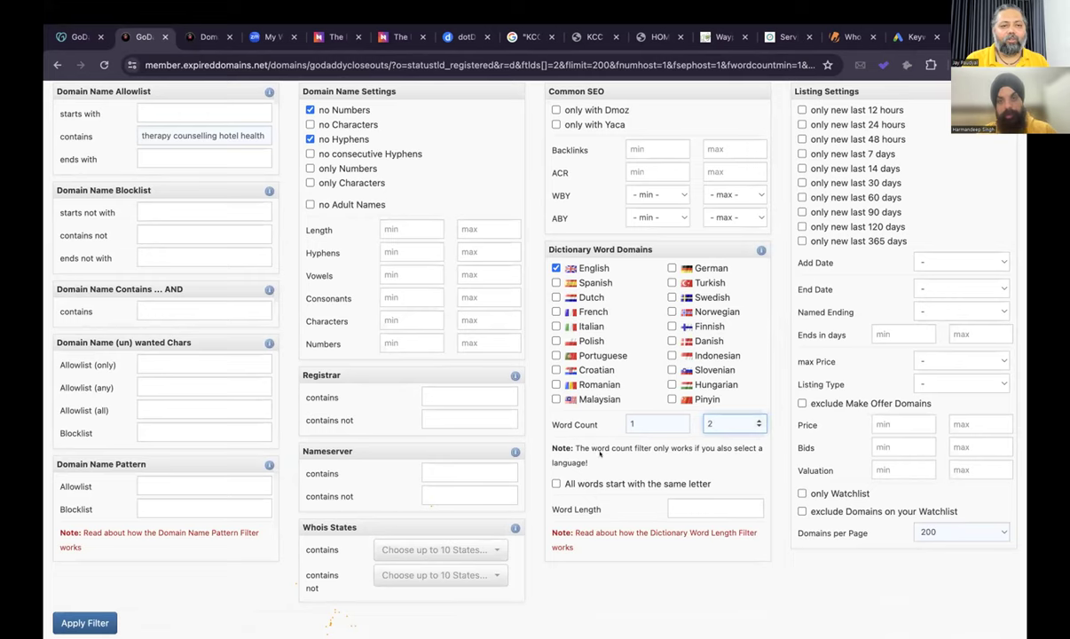
pyautogui.click(84, 623)
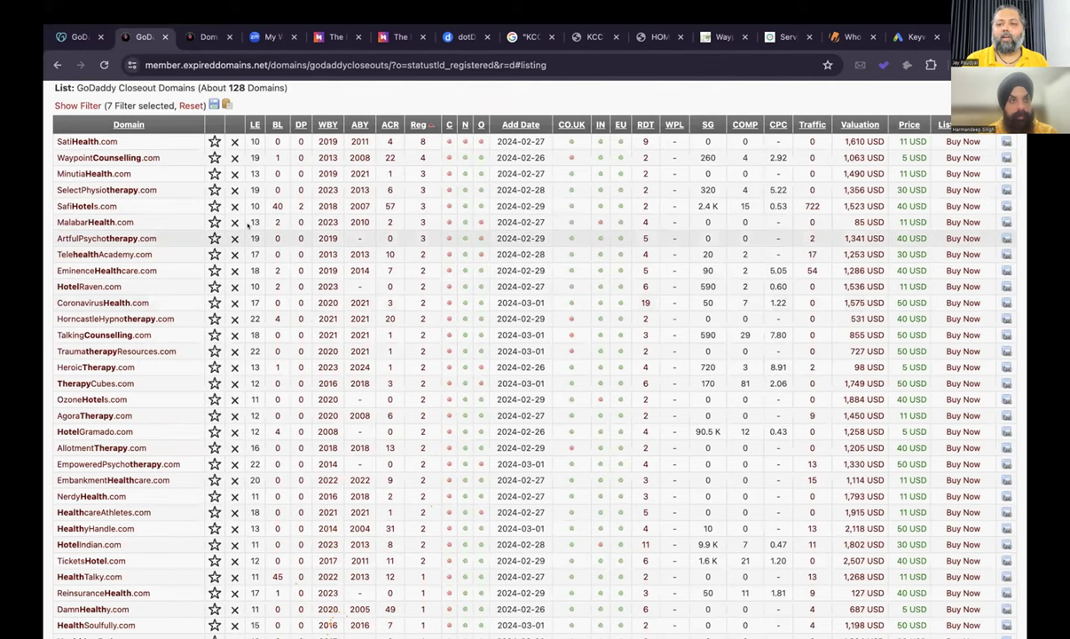
# Scan the narrowed list of short closeout names and open the GoDaddy listing for TherapyCubes.com.
pyautogui.scroll(-1, 183, 206)
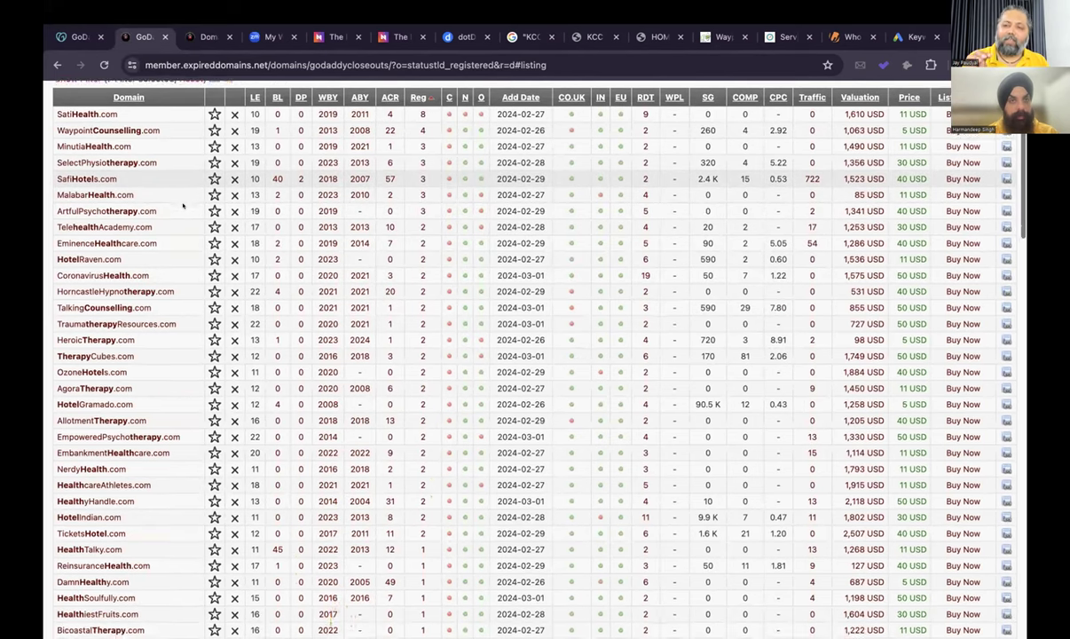
pyautogui.scroll(1, 183, 206)
pyautogui.scroll(1, 183, 206)
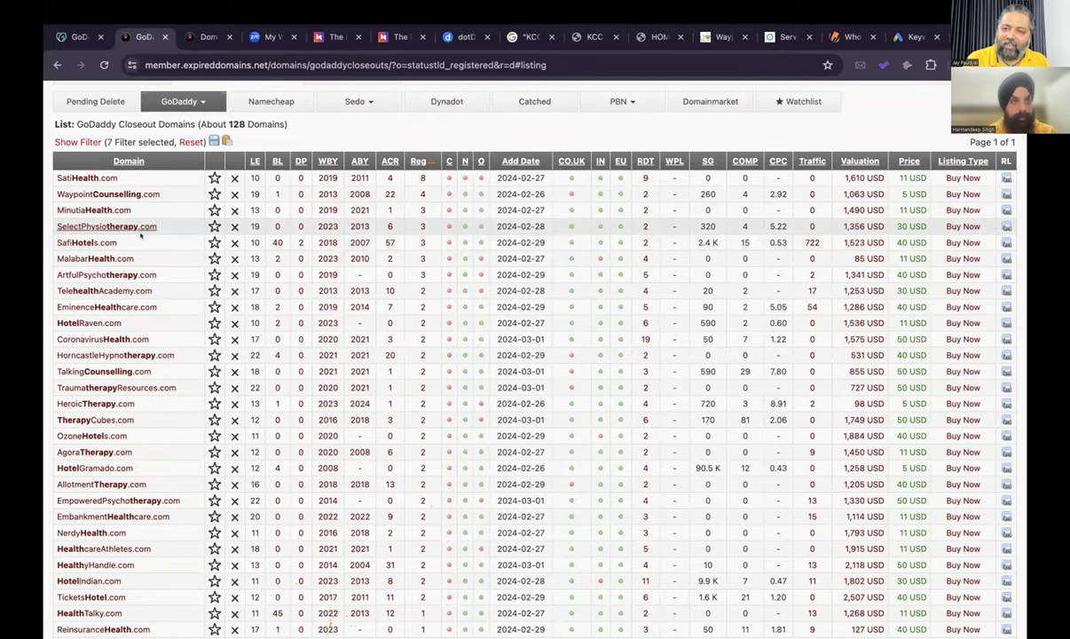
pyautogui.scroll(-2, 119, 254)
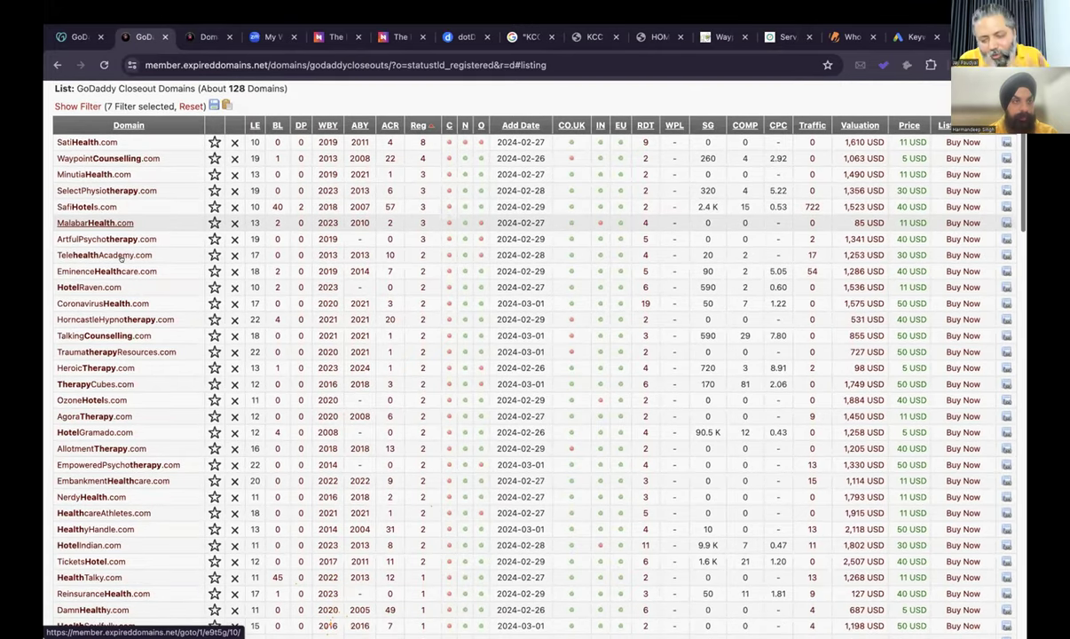
pyautogui.scroll(-1, 122, 256)
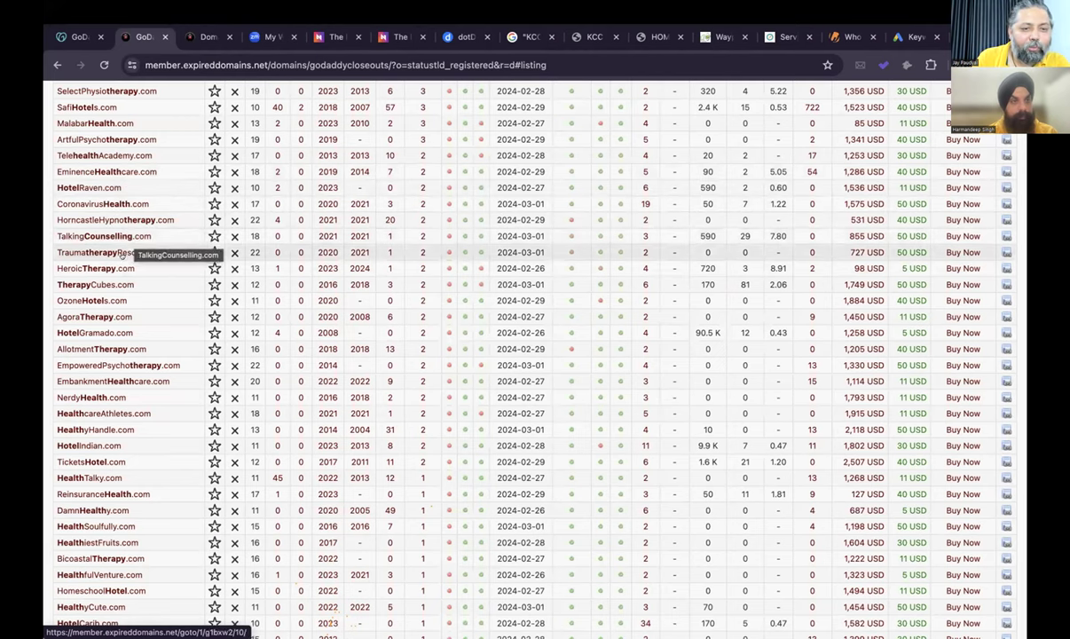
pyautogui.click(113, 284)
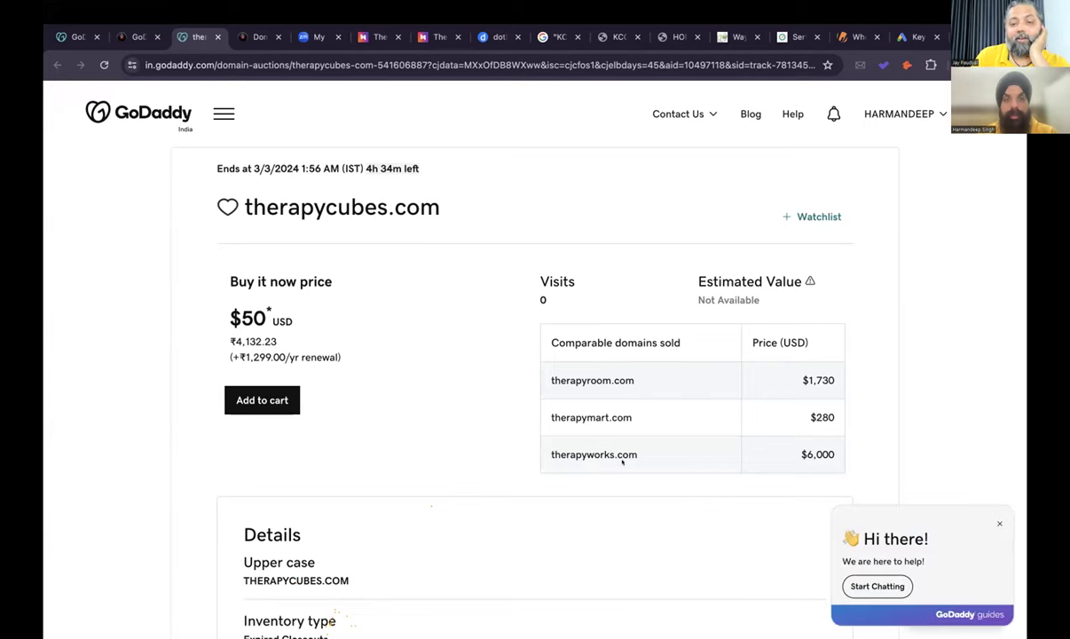
# Review the price, comparable sales and details of the therapycubes.com listing, and copy its domain name.
pyautogui.moveTo(440, 207); pyautogui.dragTo(242, 196)
pyautogui.scroll(-2, 443, 246)
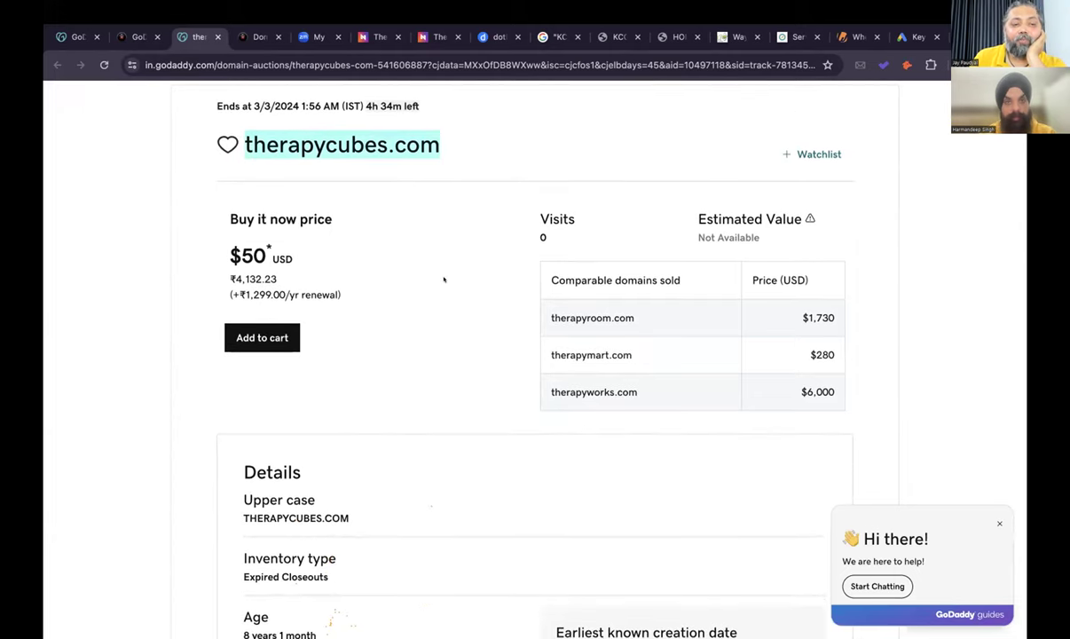
pyautogui.scroll(-3, 443, 275)
pyautogui.scroll(4, 444, 279)
pyautogui.scroll(-6, 444, 278)
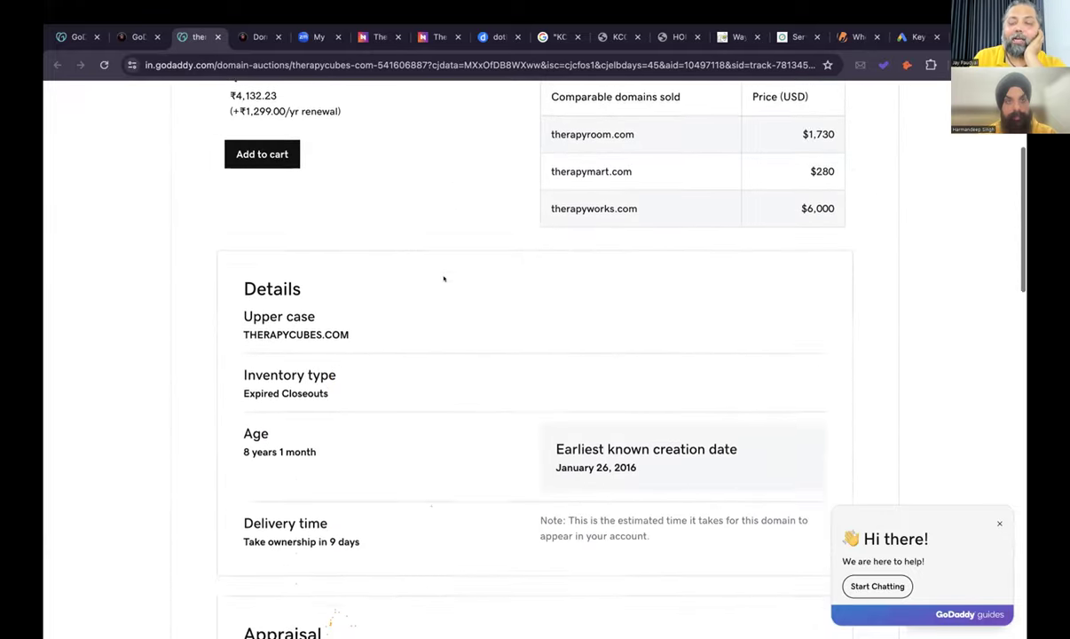
pyautogui.scroll(6, 443, 279)
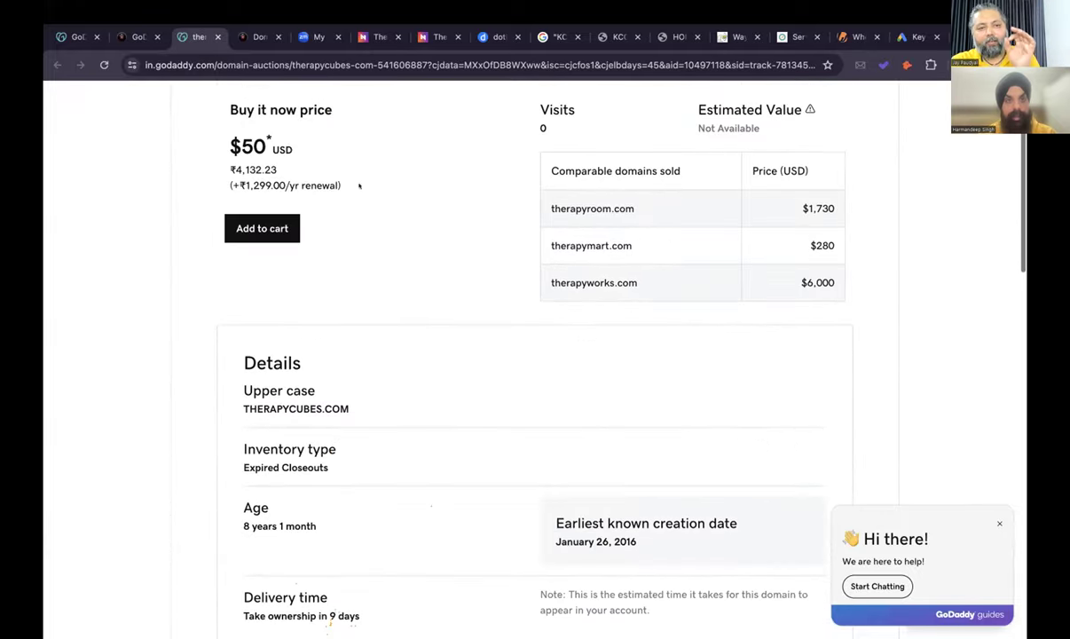
pyautogui.rightClick(341, 206)
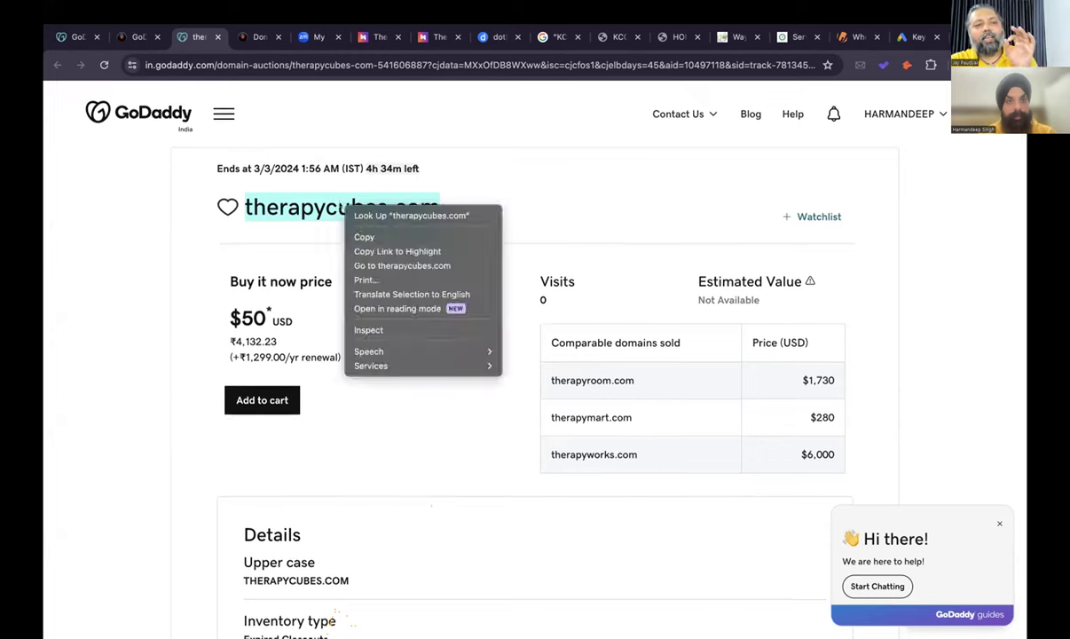
pyautogui.click(364, 236)
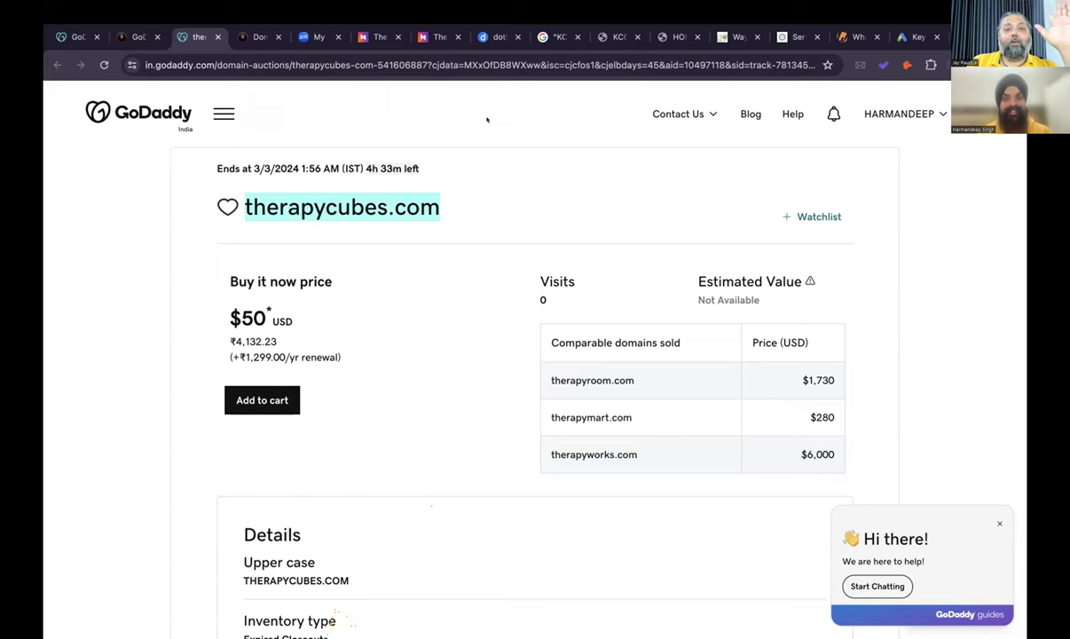
# Open TherapyStudio.com in a new browser tab and look over its sale page.
pyautogui.click(957, 36)
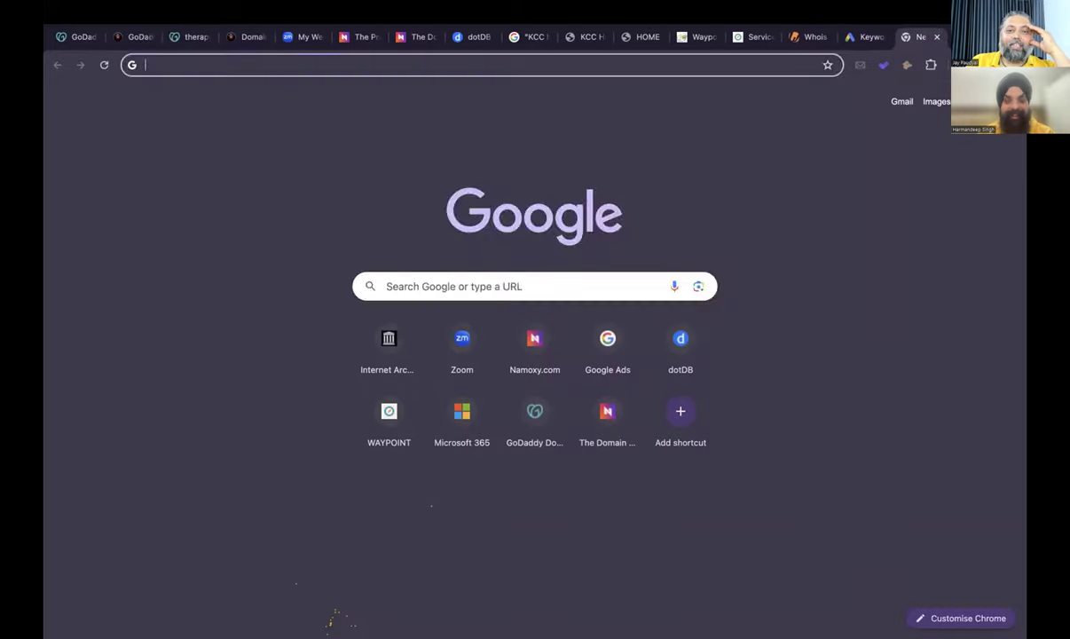
pyautogui.write('TherapyStudio.com')
pyautogui.press('Return')
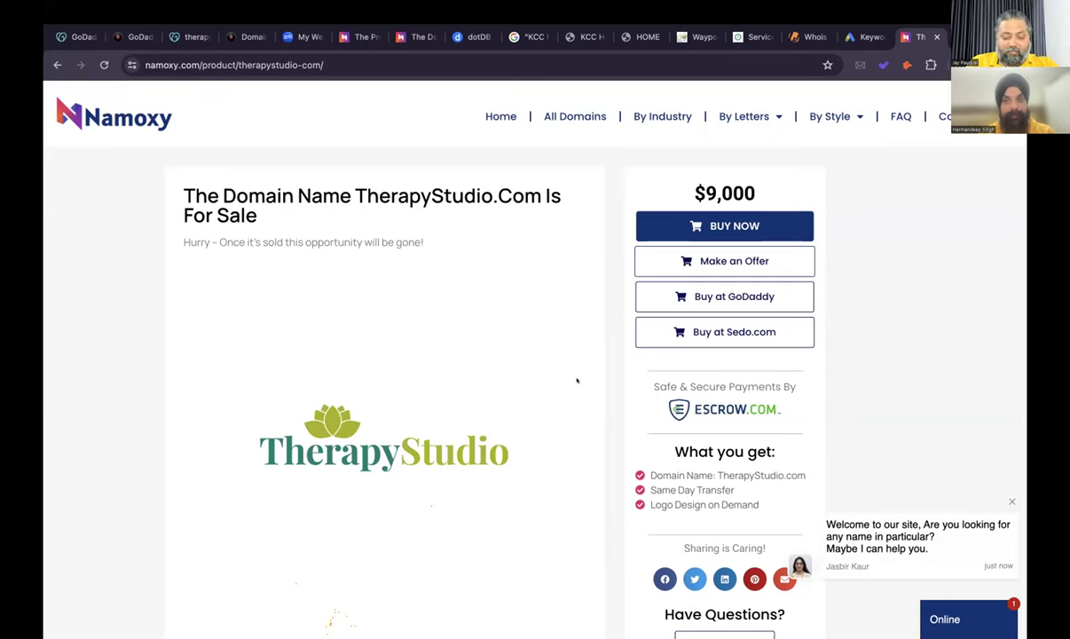
pyautogui.scroll(-4, 575, 378)
pyautogui.scroll(5, 577, 380)
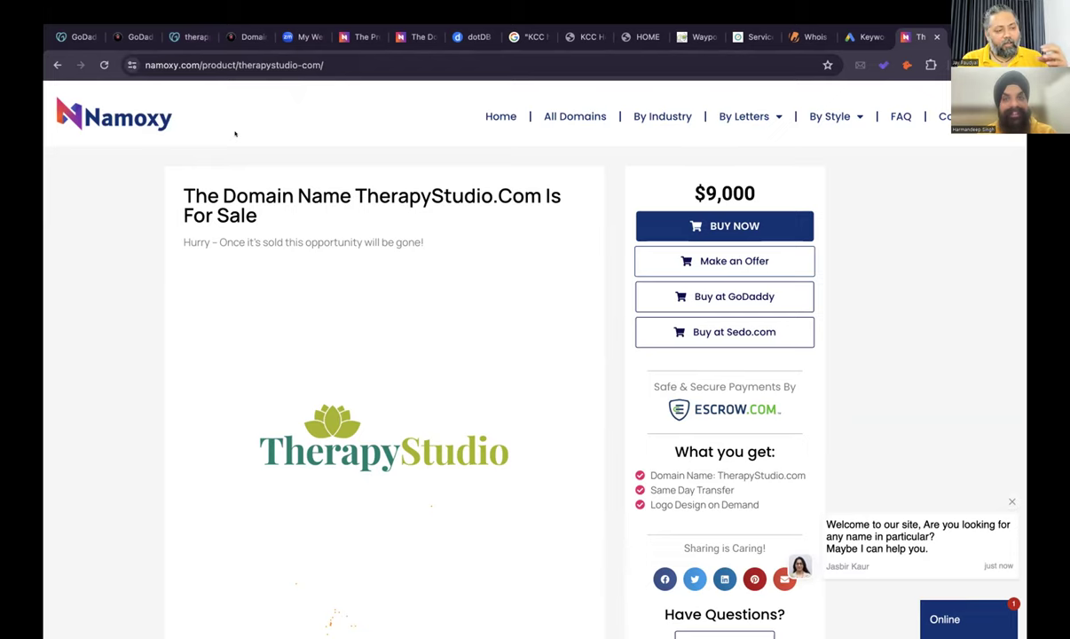
# Compare the therapycubes.com listing's details and comparable sales with the TherapyStudio.com sale page.
pyautogui.click(189, 37)
pyautogui.scroll(-6, 378, 258)
pyautogui.scroll(-5, 378, 258)
pyautogui.scroll(9, 378, 259)
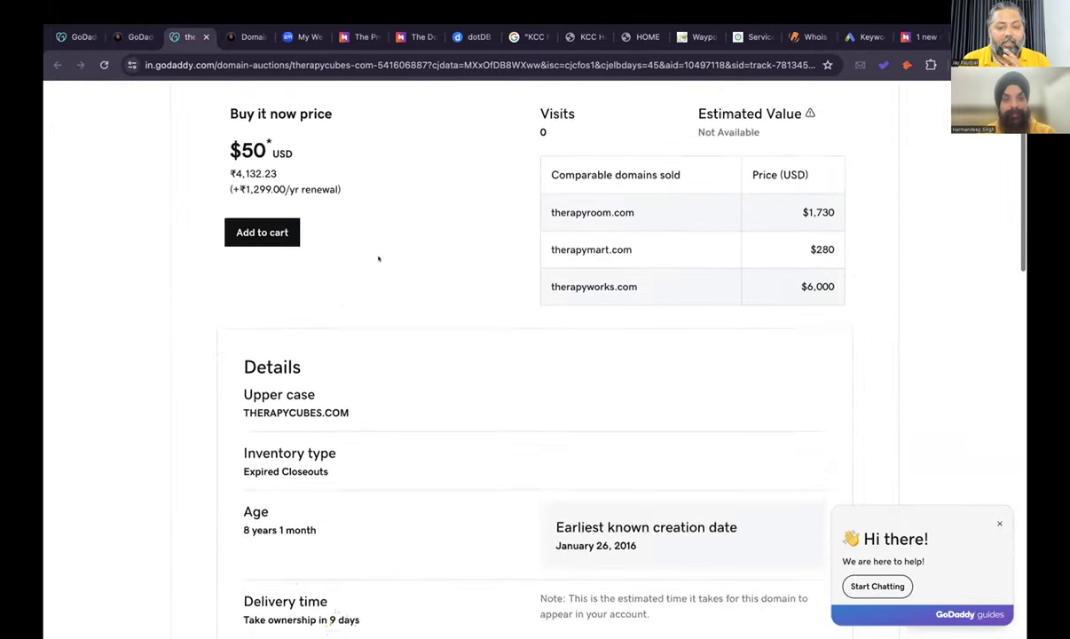
pyautogui.scroll(2, 378, 258)
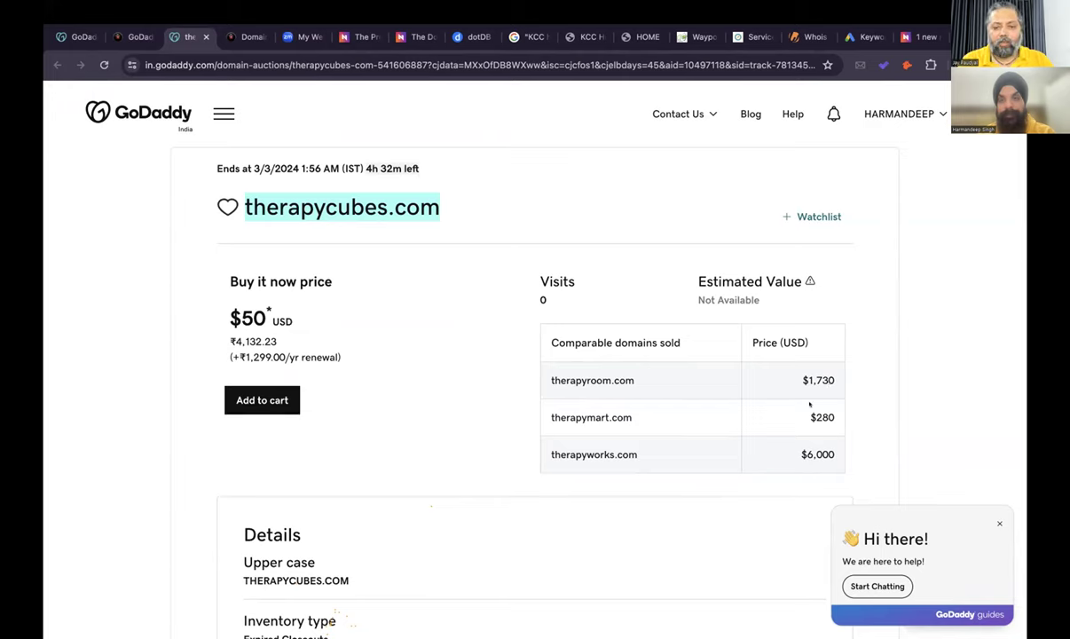
pyautogui.click(866, 174)
pyautogui.click(914, 36)
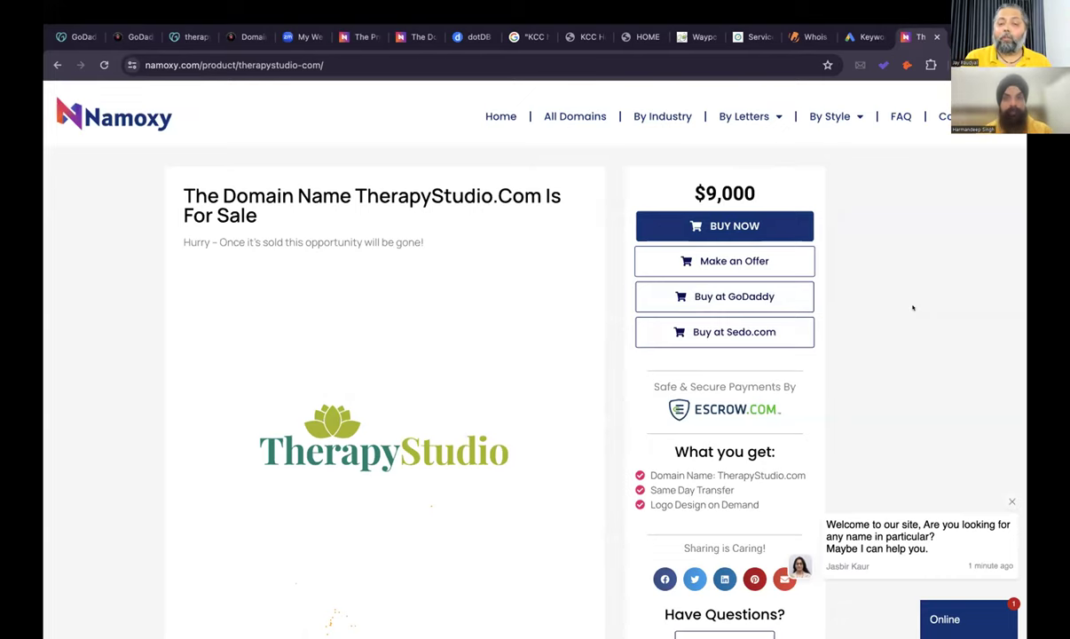
# Review the price, purchase options, escrow payment provider and included services on the TherapyStudio.com sale page.
pyautogui.scroll(-2, 912, 308)
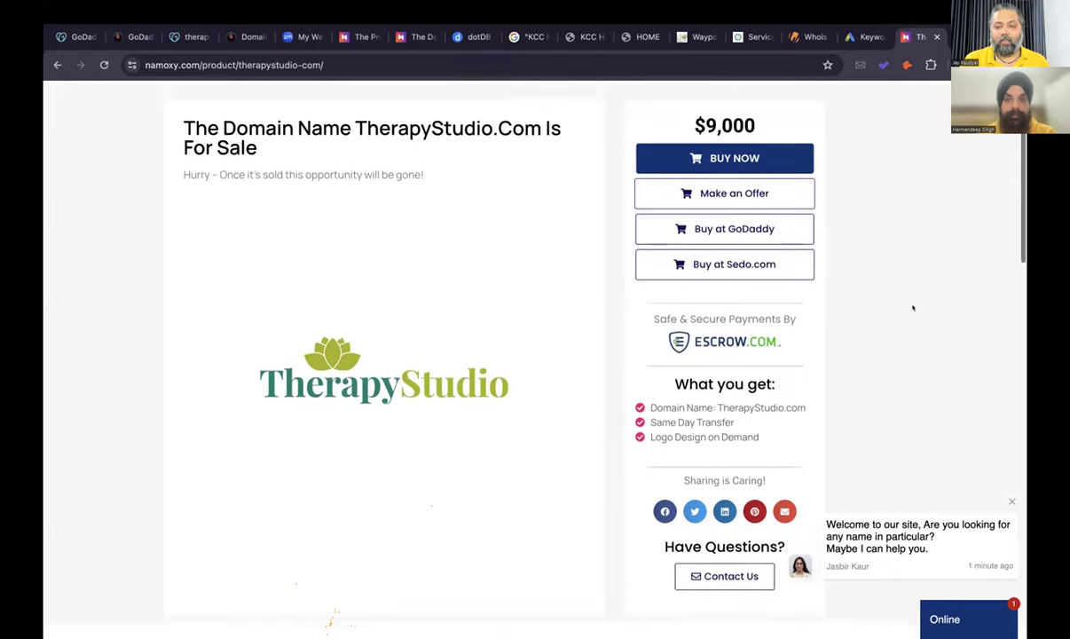
pyautogui.scroll(1, 912, 306)
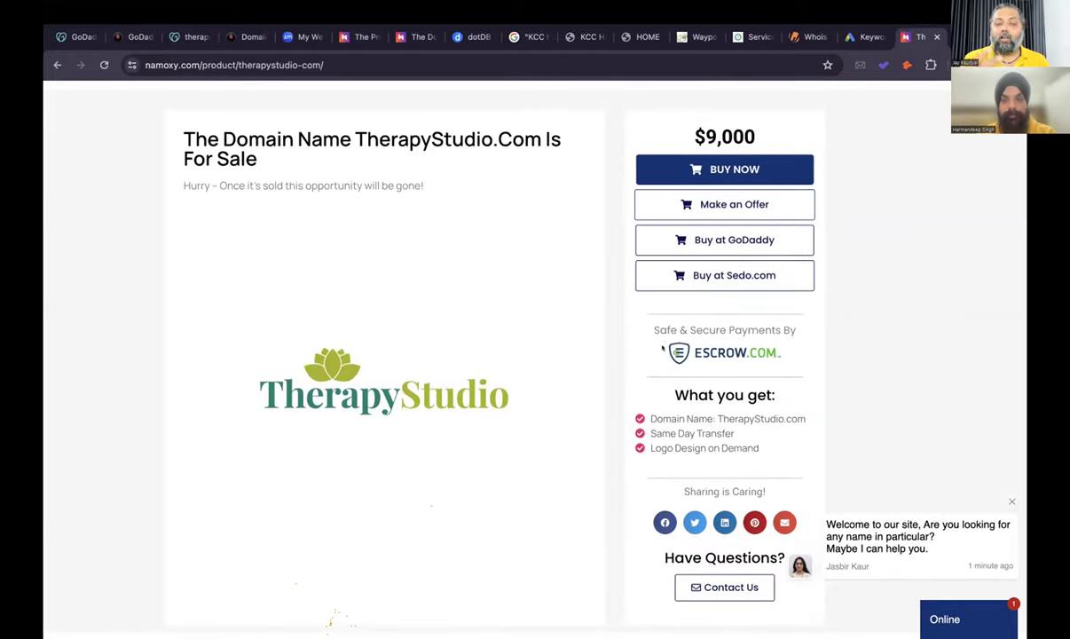
pyautogui.moveTo(725, 339); pyautogui.dragTo(774, 353)
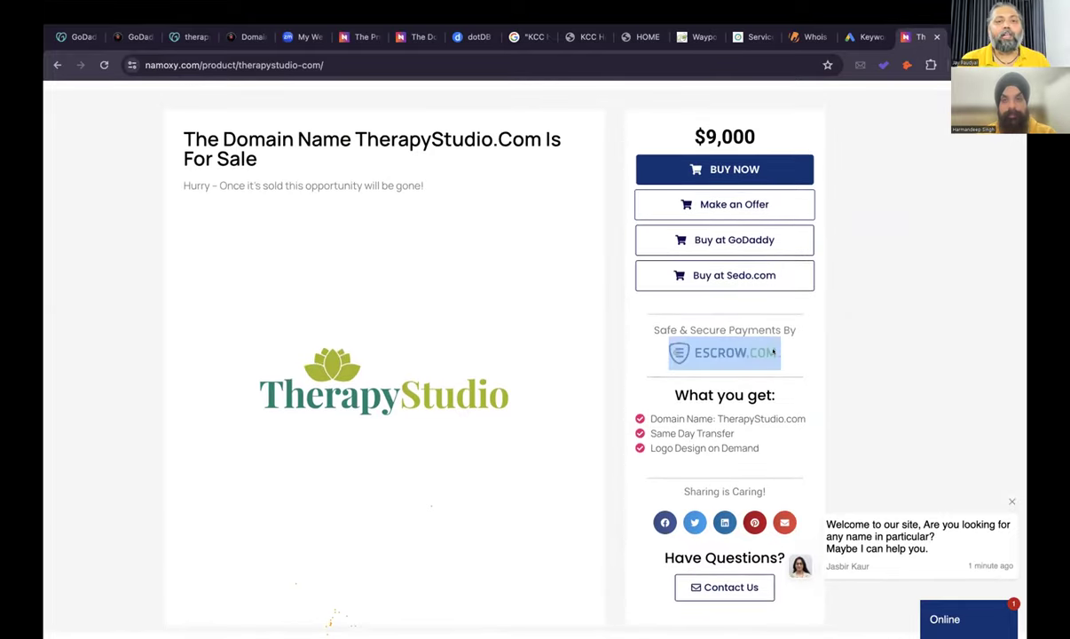
pyautogui.scroll(1, 774, 352)
pyautogui.scroll(-2, 773, 352)
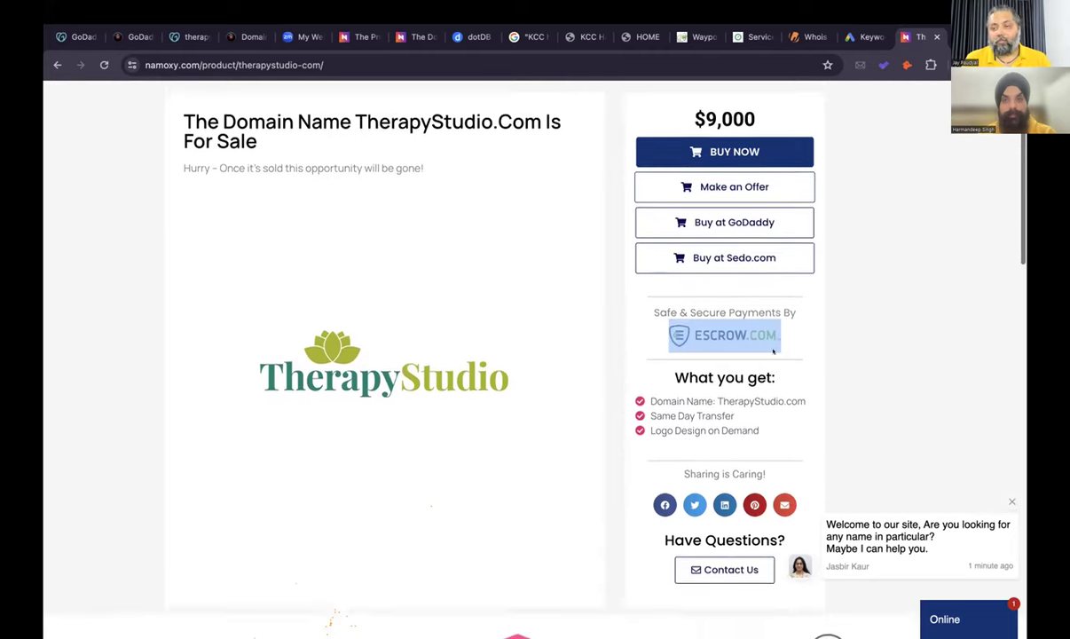
pyautogui.click(859, 315)
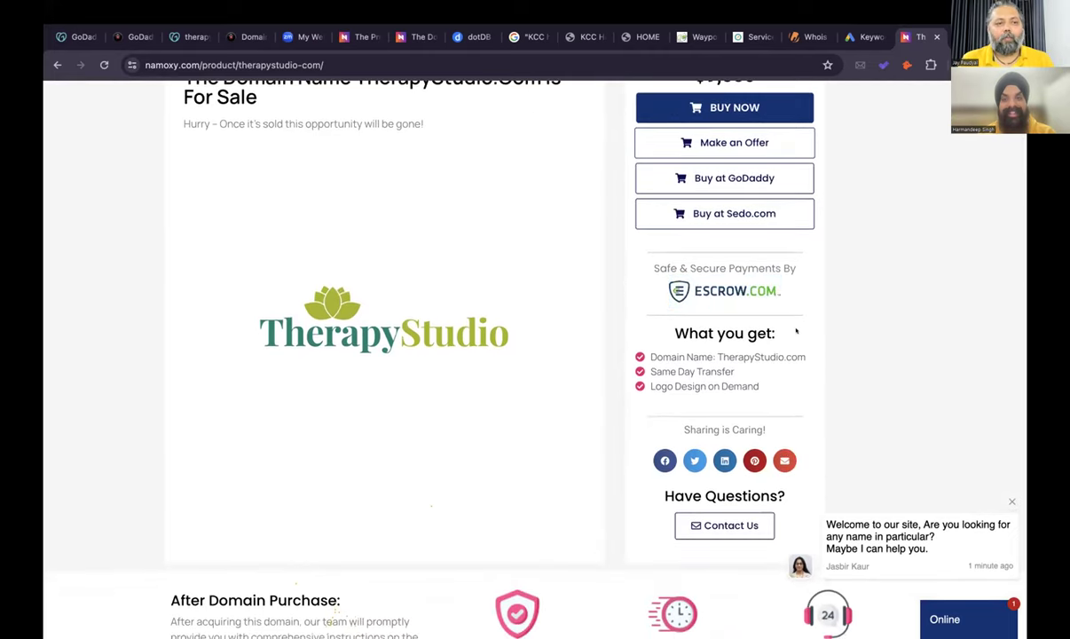
pyautogui.scroll(-1, 796, 330)
pyautogui.scroll(-1, 796, 330)
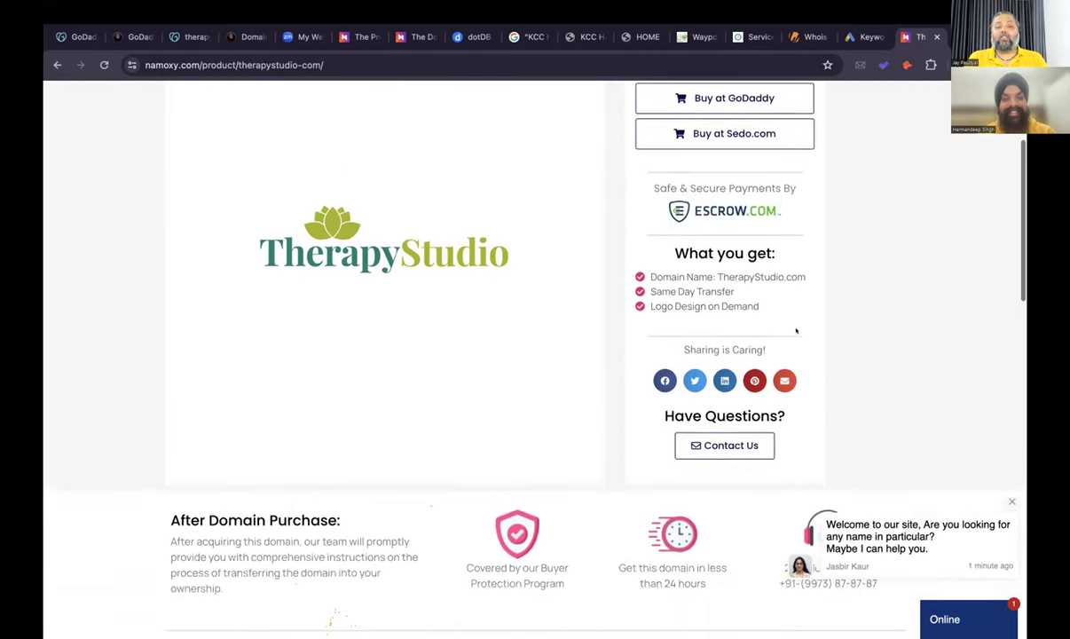
pyautogui.scroll(5, 796, 330)
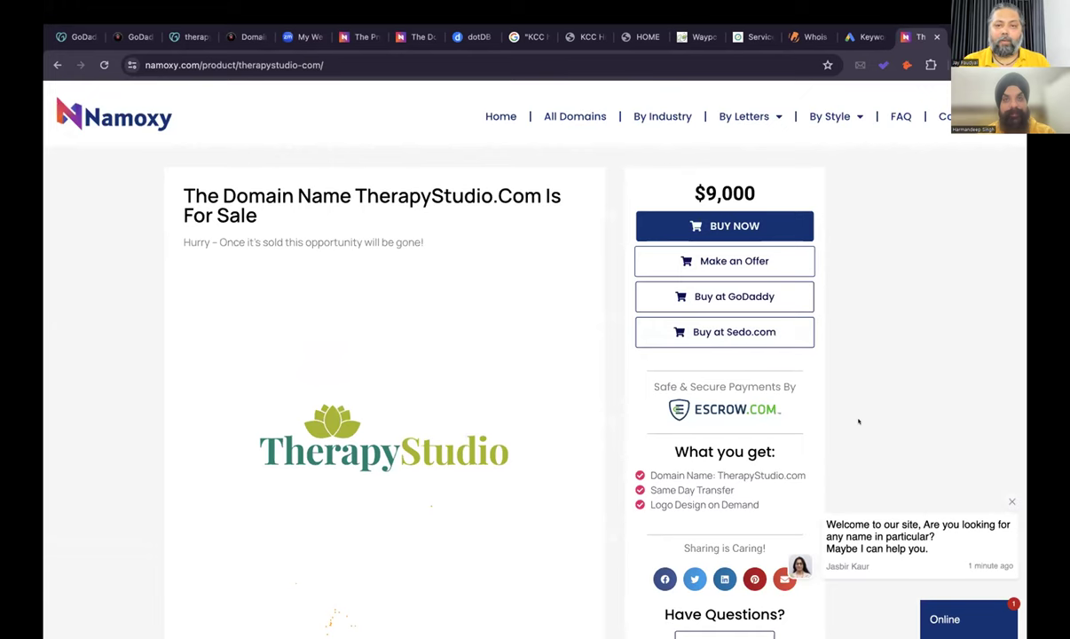
# Examine the brand ideas, domain description, recently sold names and related domains on the TherapyStudio.com sale page.
pyautogui.scroll(-9, 858, 422)
pyautogui.scroll(-1, 830, 422)
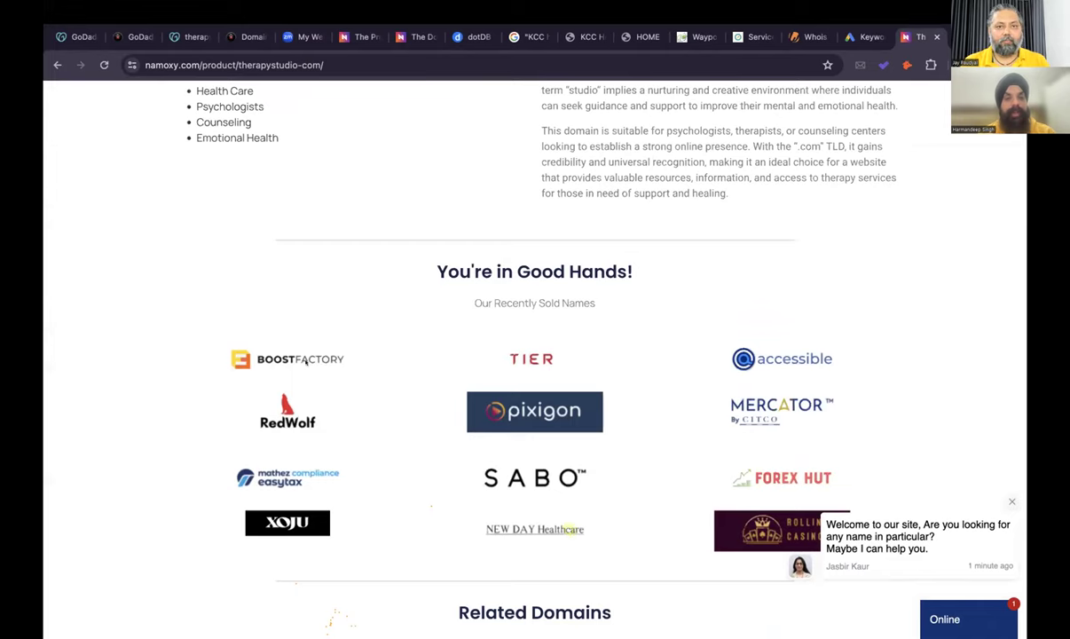
pyautogui.scroll(10, 306, 361)
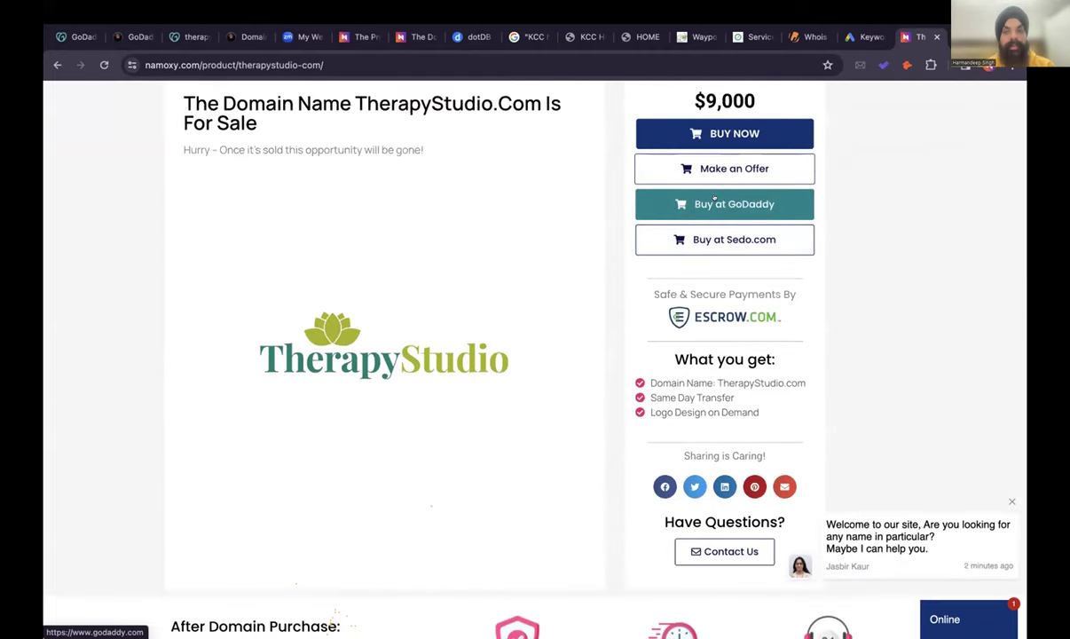
pyautogui.scroll(-2, 549, 344)
pyautogui.scroll(-7, 549, 344)
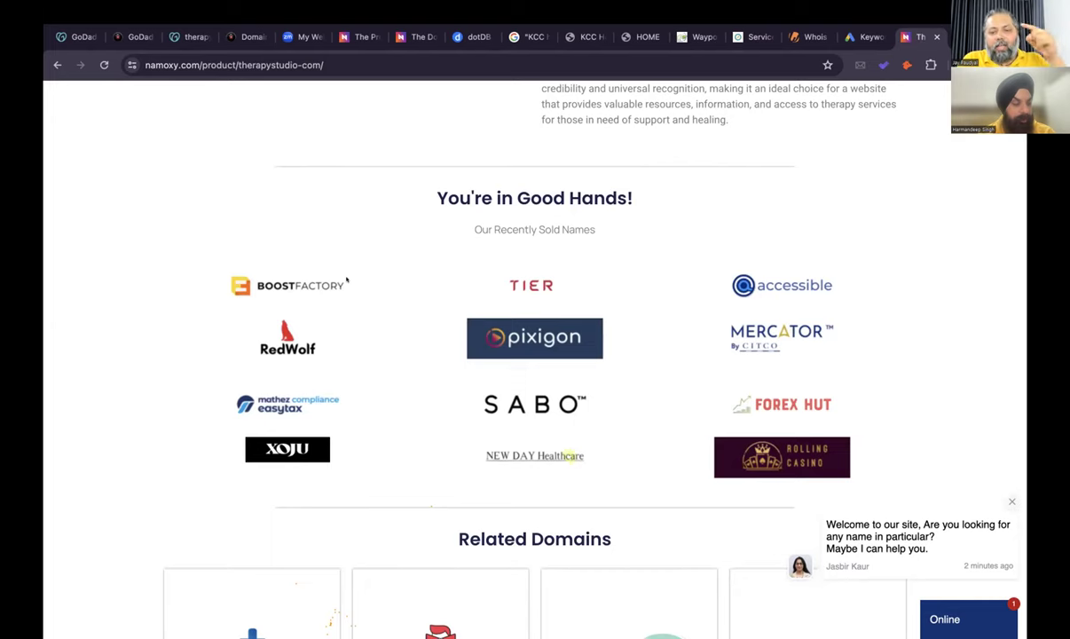
pyautogui.scroll(15, 346, 281)
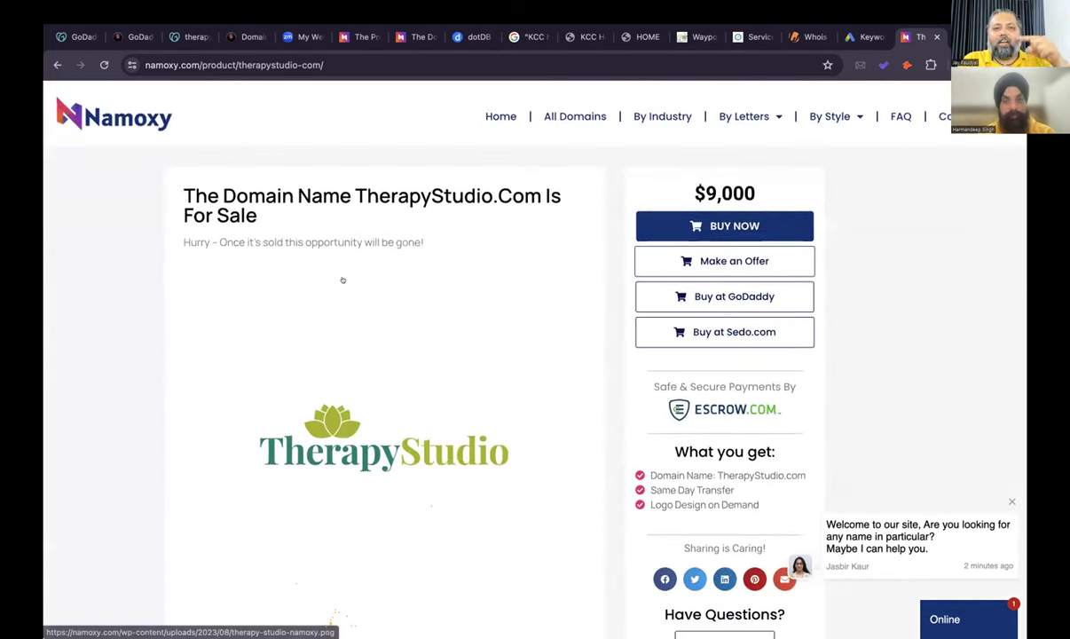
pyautogui.scroll(-15, 343, 280)
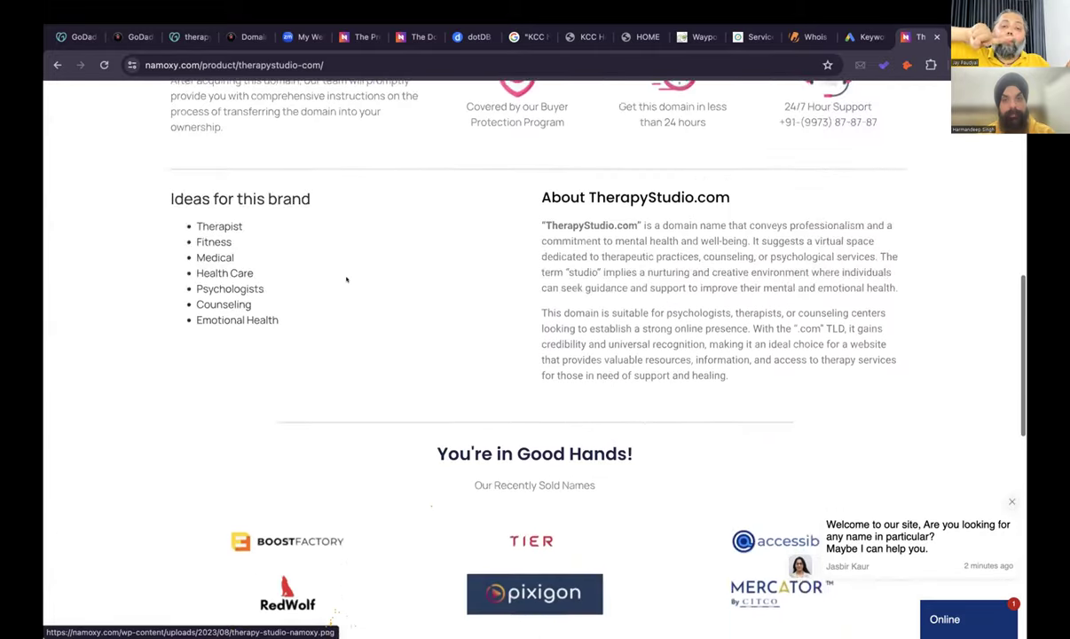
pyautogui.scroll(-5, 346, 280)
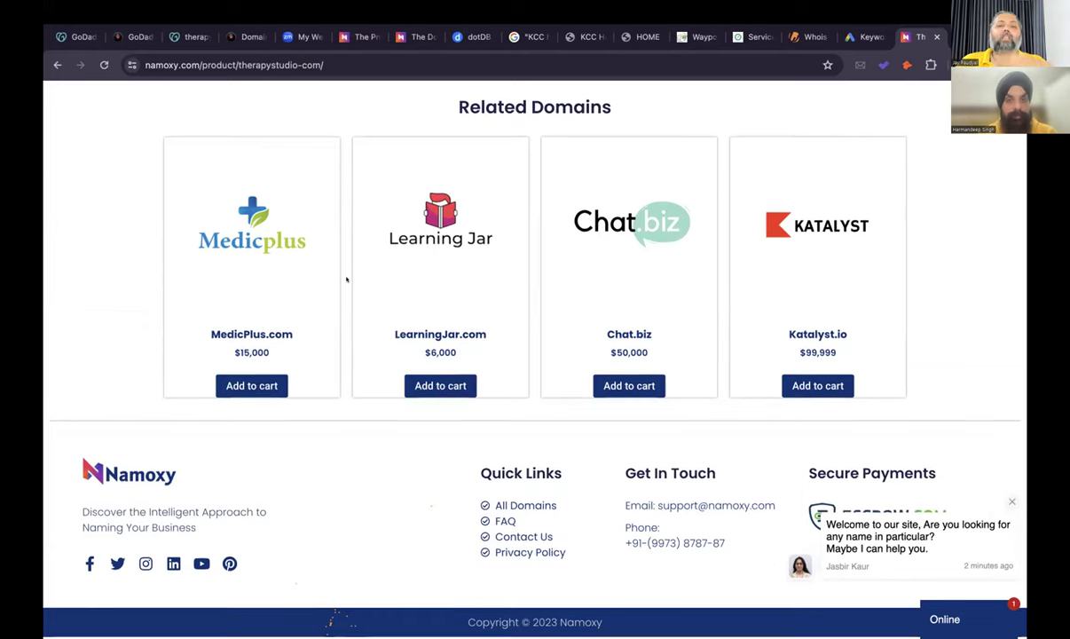
pyautogui.scroll(3, 346, 280)
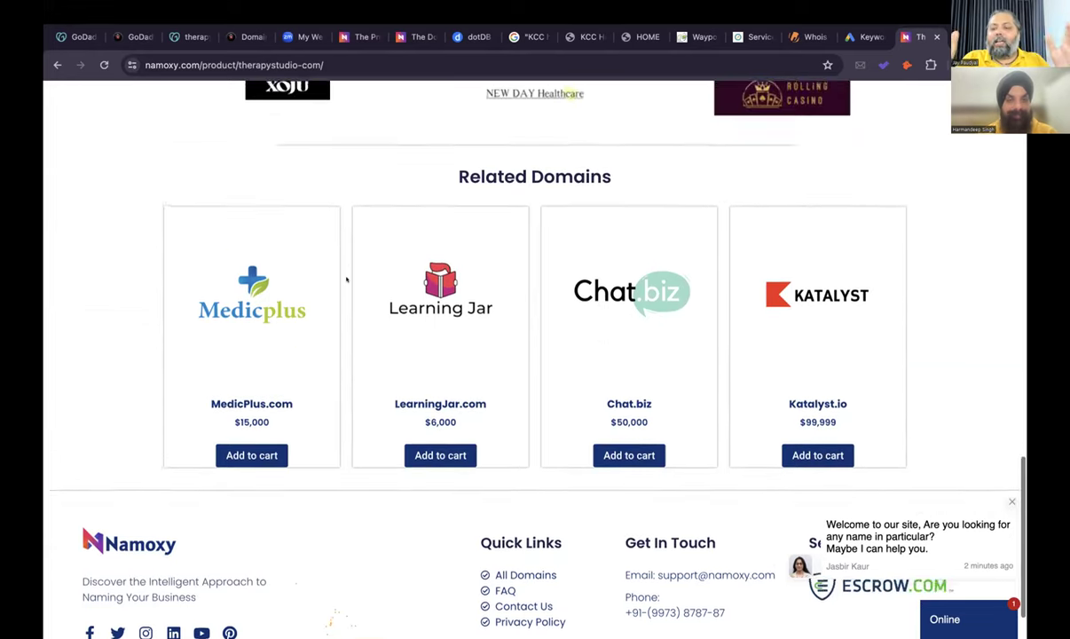
pyautogui.scroll(10, 346, 280)
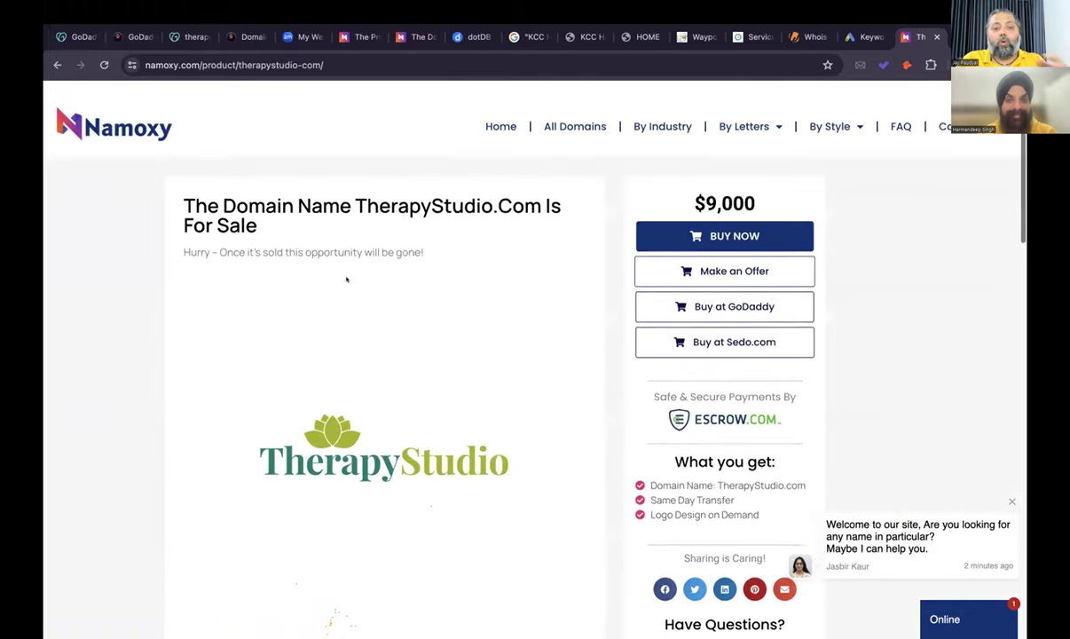
# Open Namoxy's full domain store and browse the listed names and their asking prices.
pyautogui.click(569, 122)
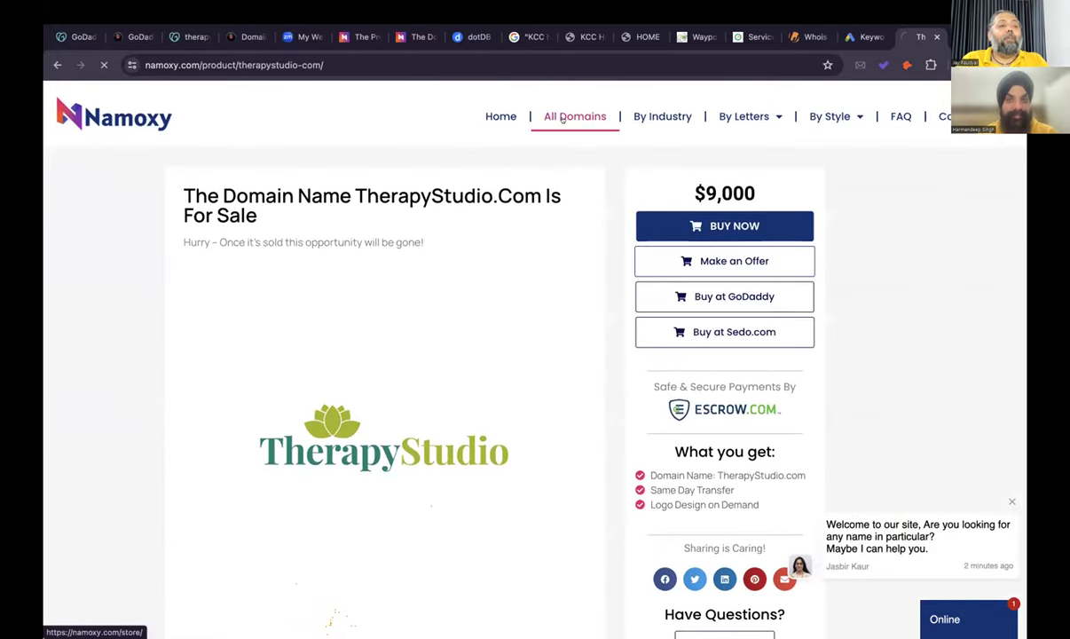
pyautogui.scroll(-8, 506, 173)
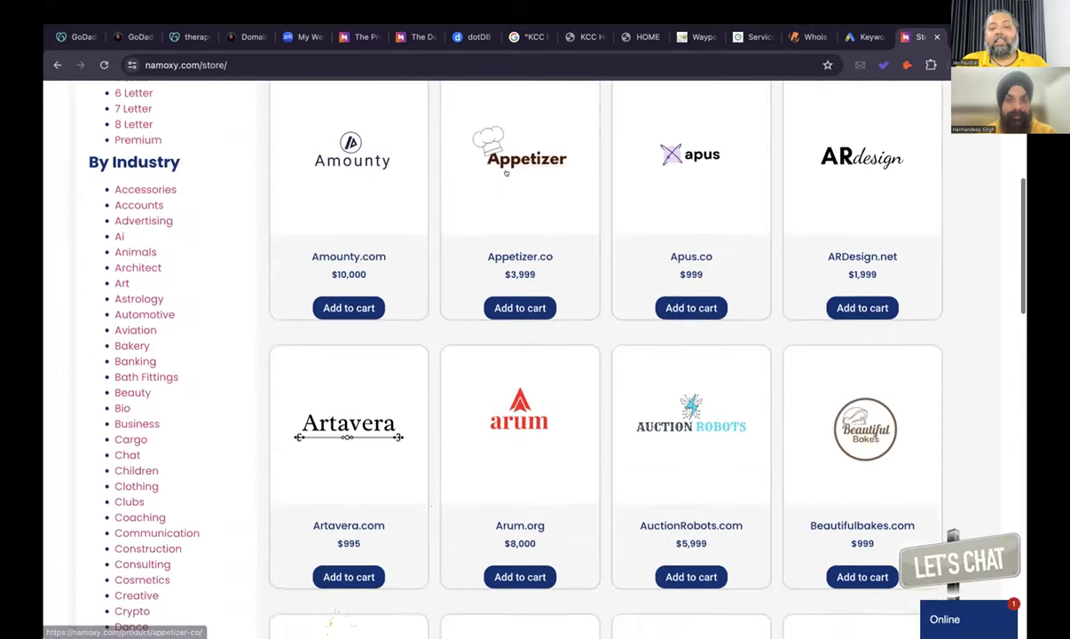
pyautogui.scroll(-3, 506, 173)
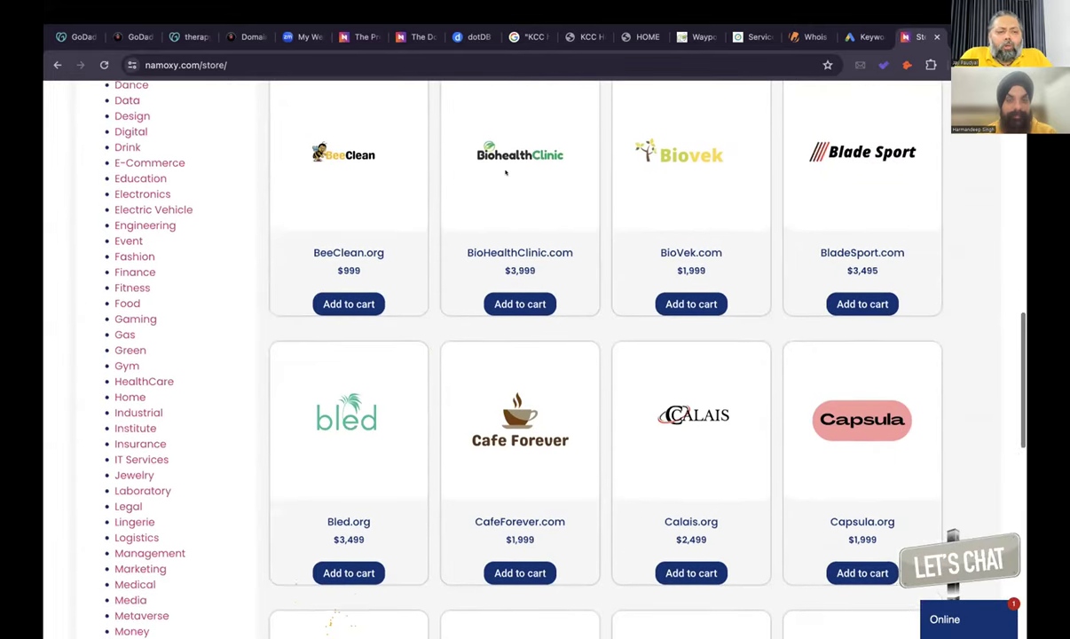
pyautogui.scroll(-3, 506, 173)
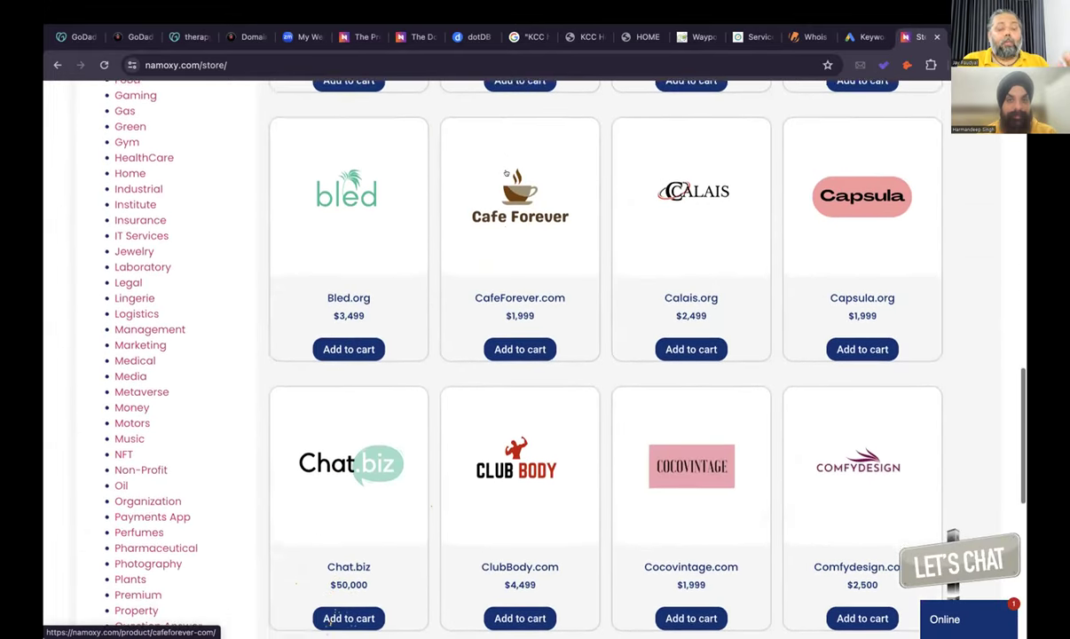
pyautogui.scroll(1, 506, 173)
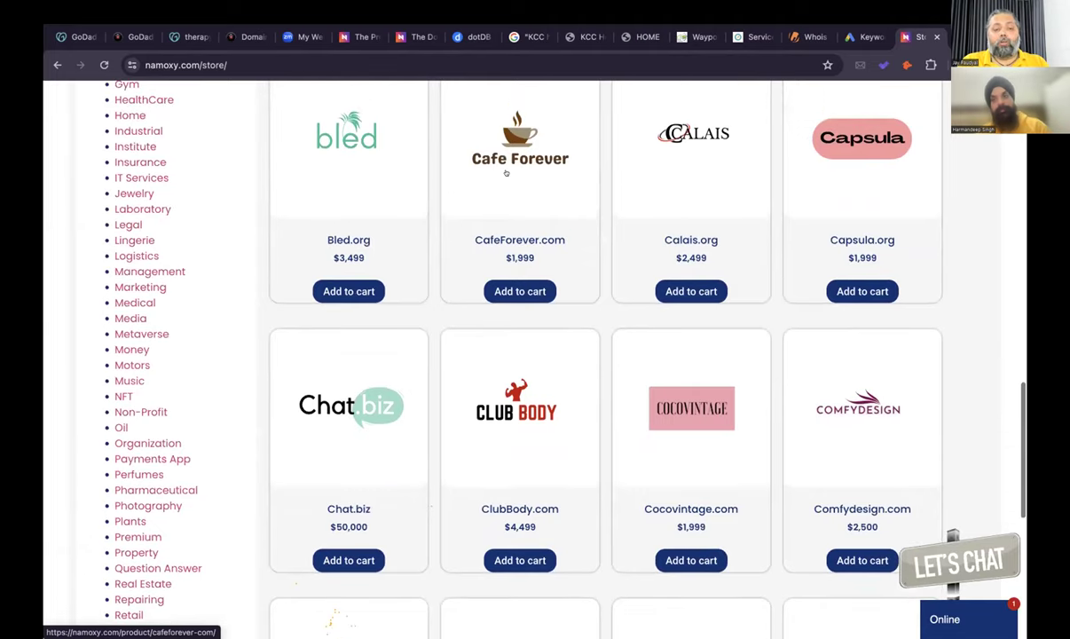
pyautogui.scroll(-3, 506, 173)
pyautogui.scroll(-1, 506, 173)
pyautogui.scroll(20, 506, 173)
pyautogui.scroll(-1, 506, 173)
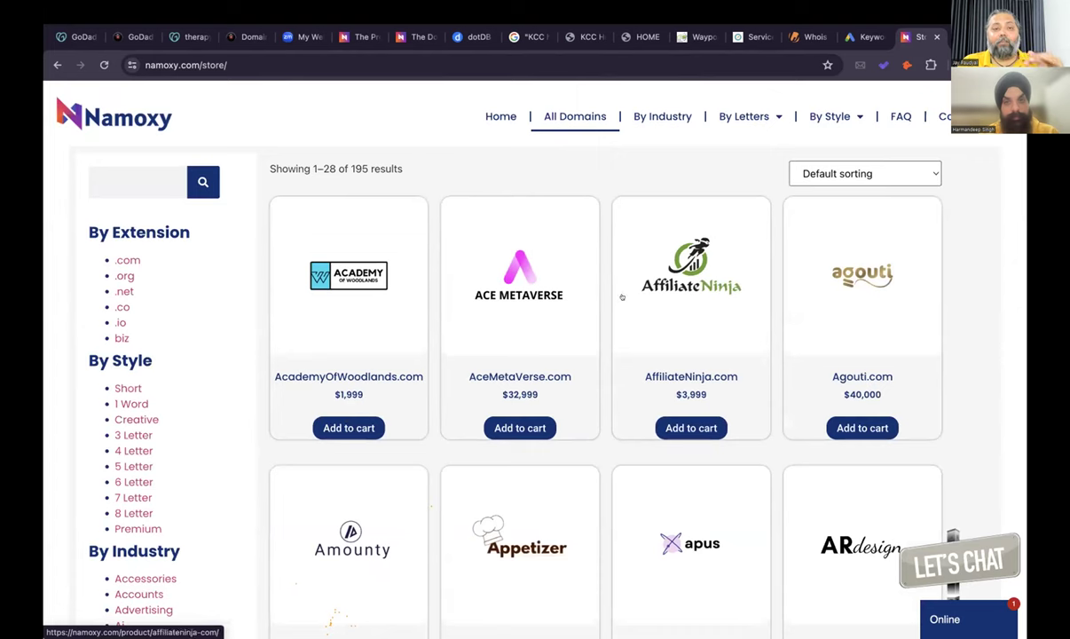
# Open the AffiliateNinja.com listing and review its purchase options, brand ideas, description and related domains.
pyautogui.click(682, 286)
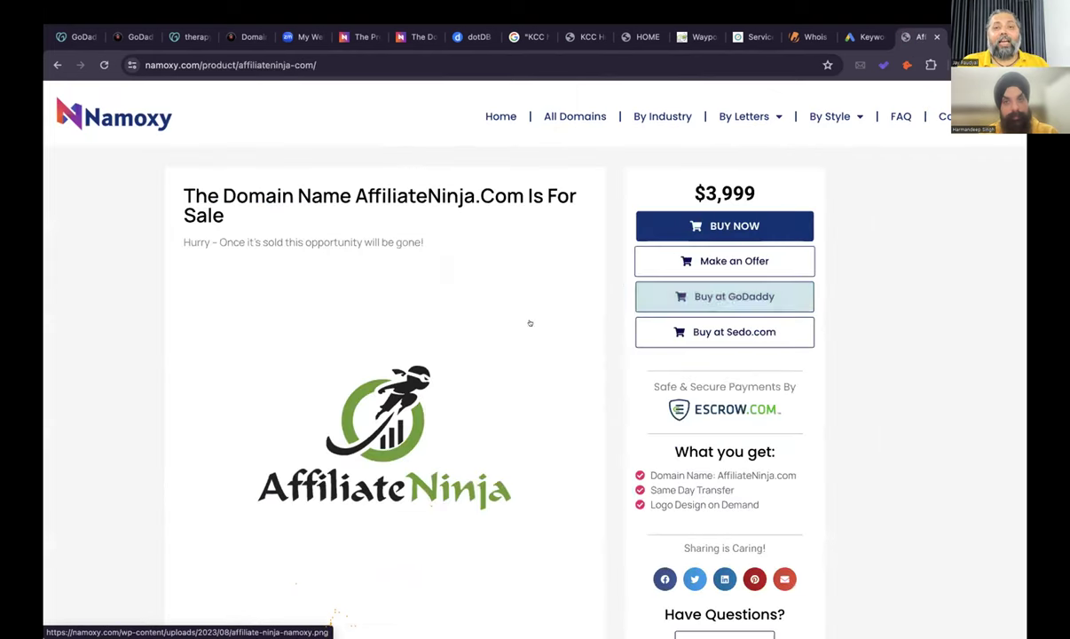
pyautogui.scroll(-3, 487, 405)
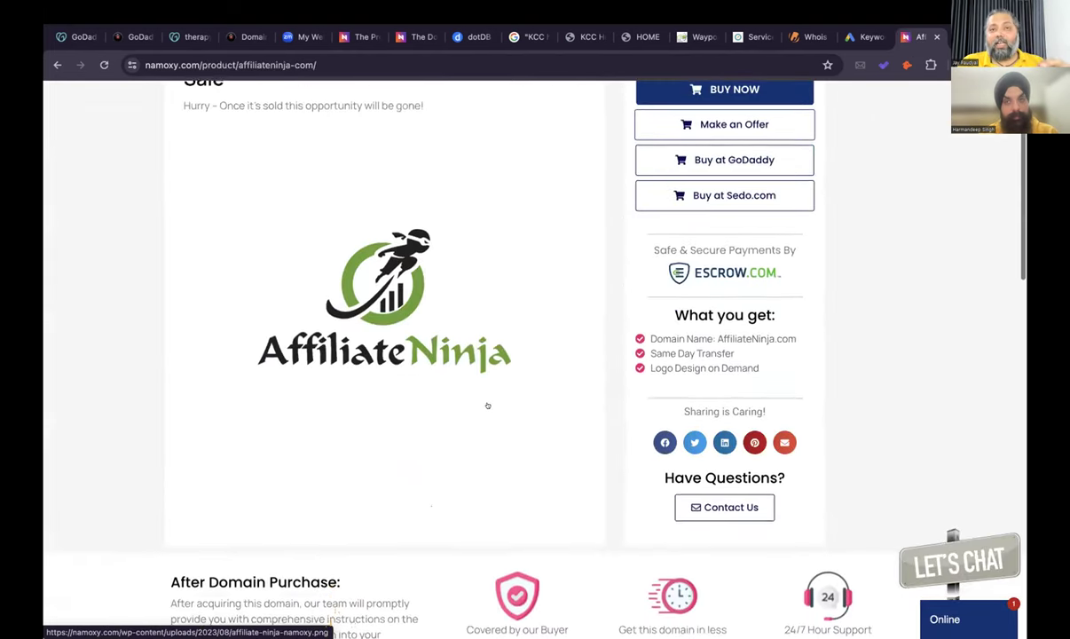
pyautogui.scroll(2, 488, 405)
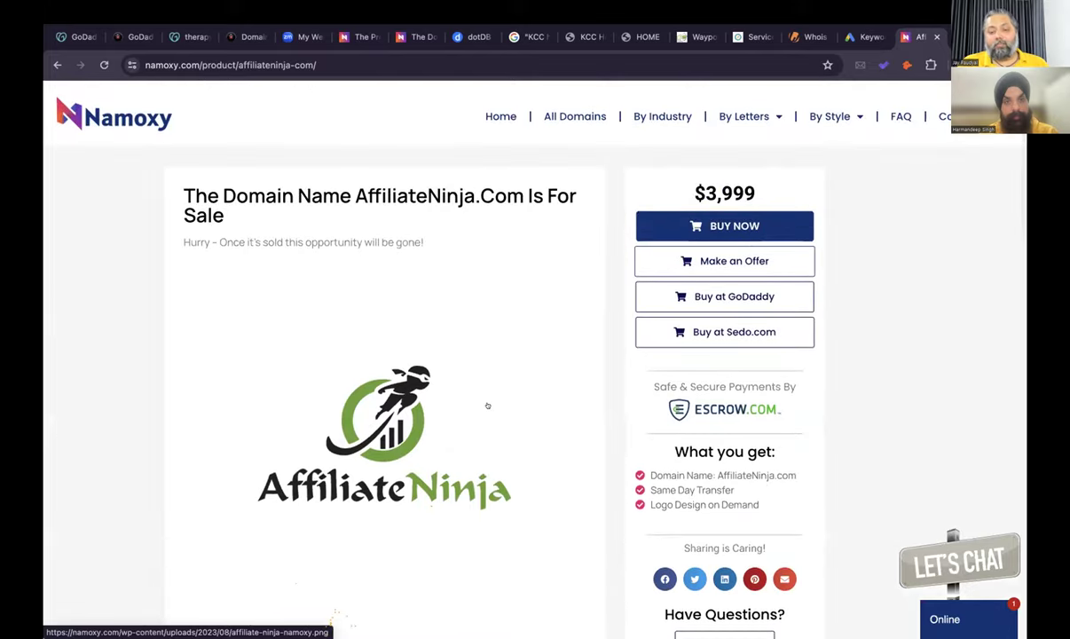
pyautogui.scroll(-15, 487, 406)
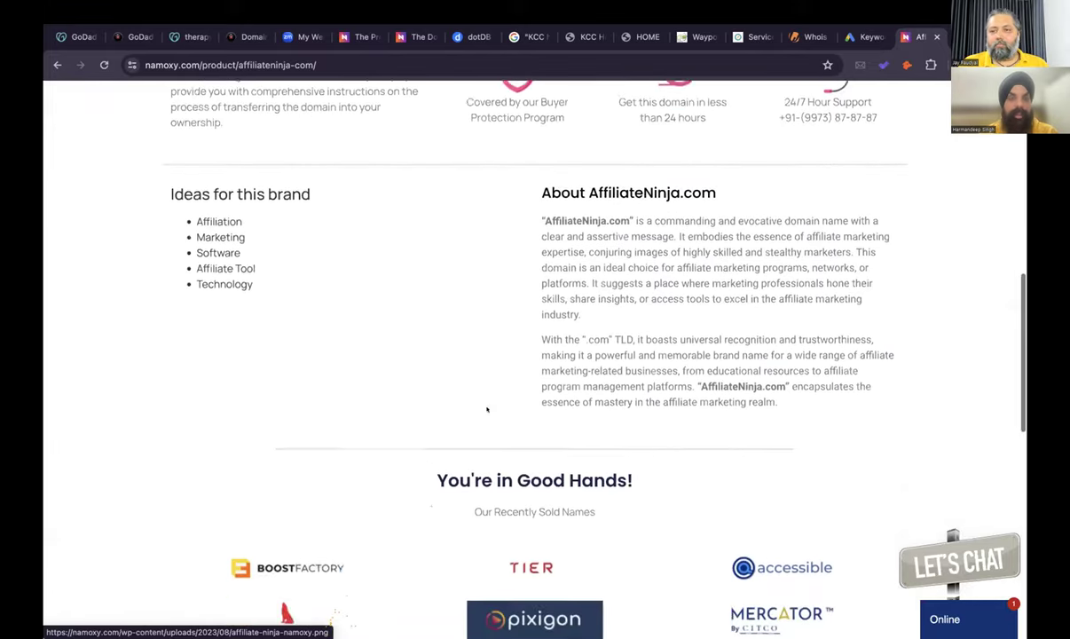
pyautogui.scroll(-1, 487, 410)
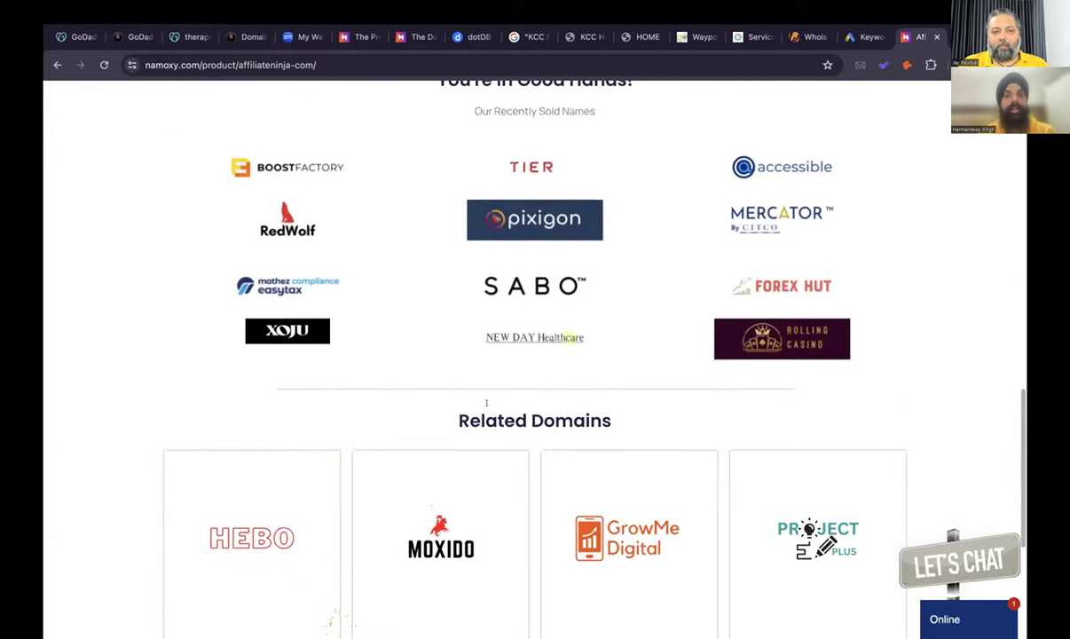
pyautogui.scroll(10, 487, 403)
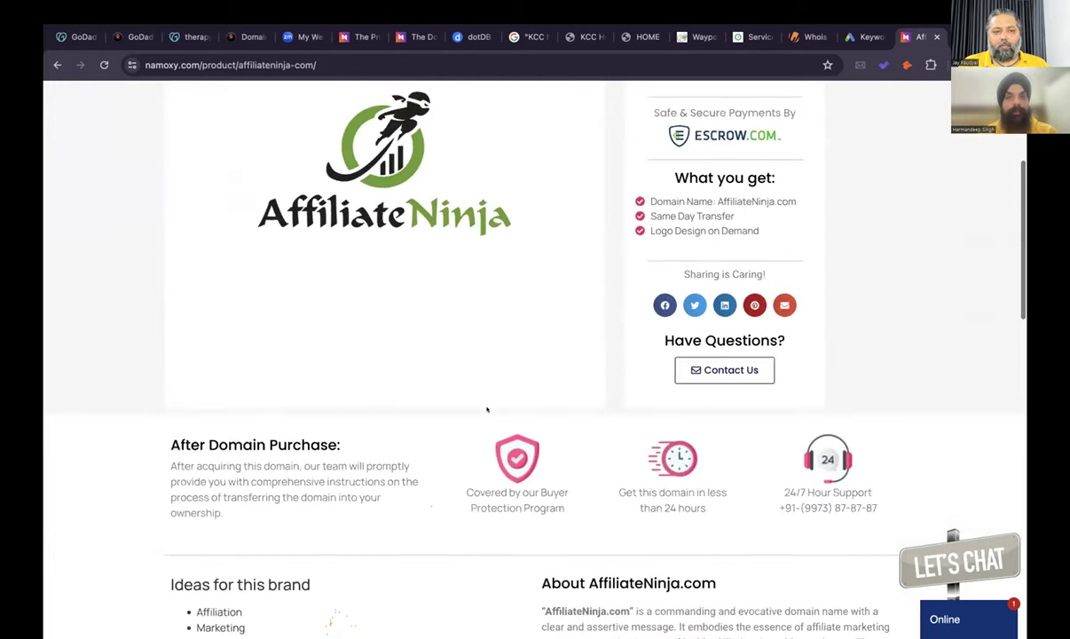
pyautogui.scroll(5, 487, 408)
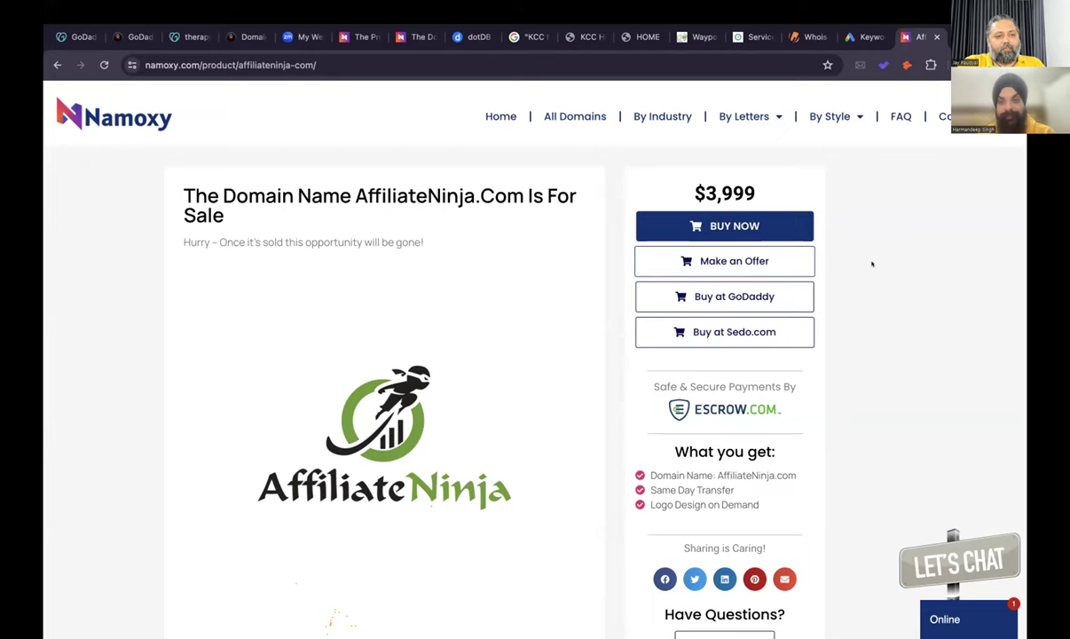
pyautogui.scroll(-1, 873, 264)
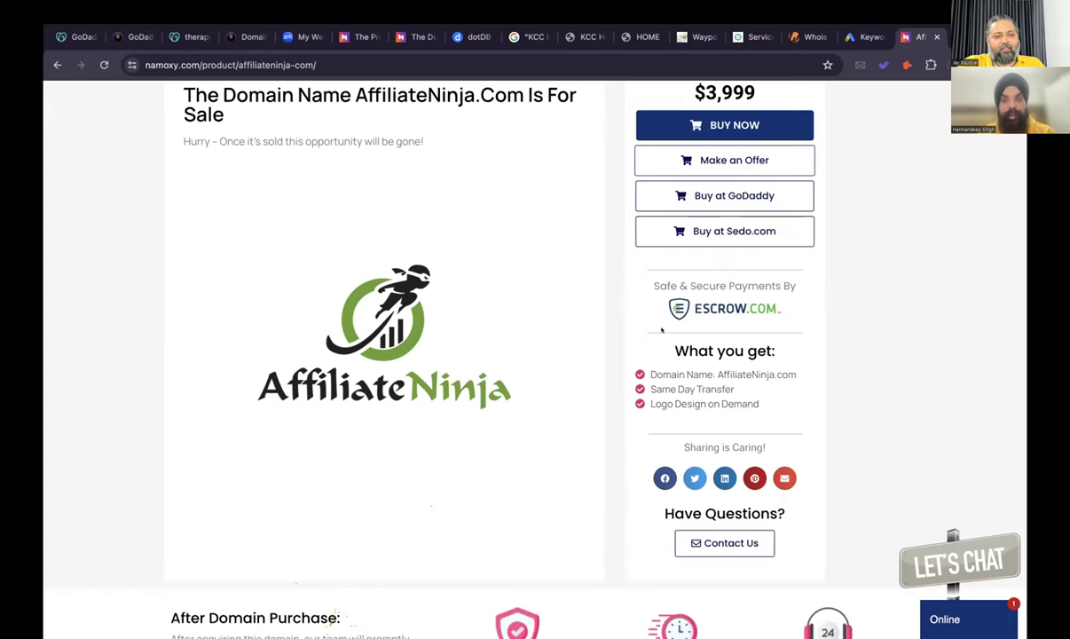
pyautogui.scroll(1, 566, 349)
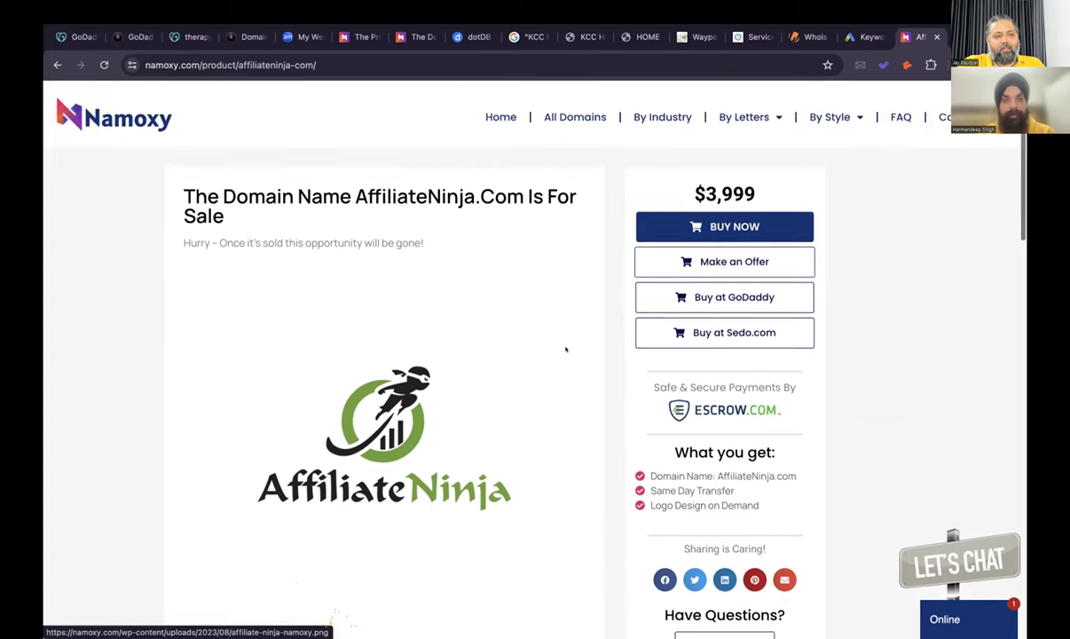
# Return to Namoxy's domain store, then open the marketplace's home page and look it over.
pyautogui.click(560, 118)
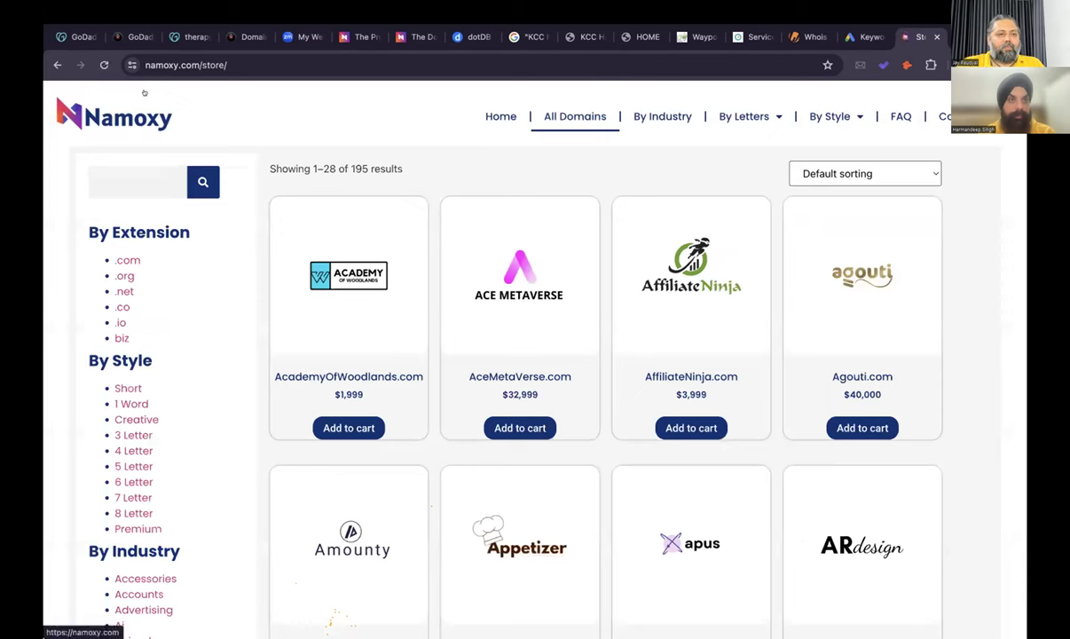
pyautogui.click(501, 119)
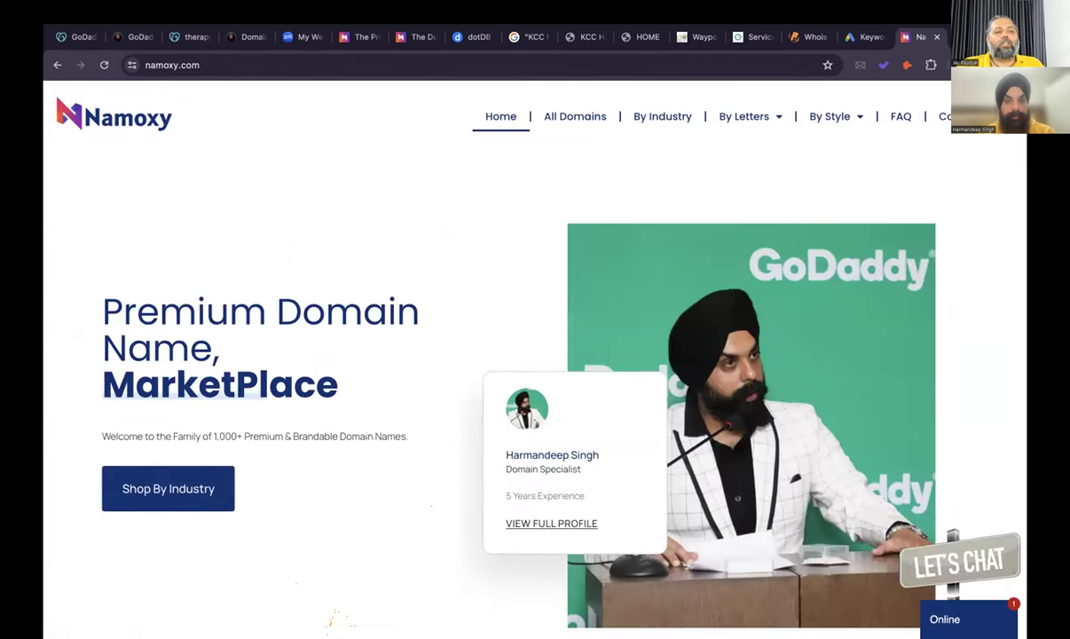
pyautogui.moveTo(396, 614)
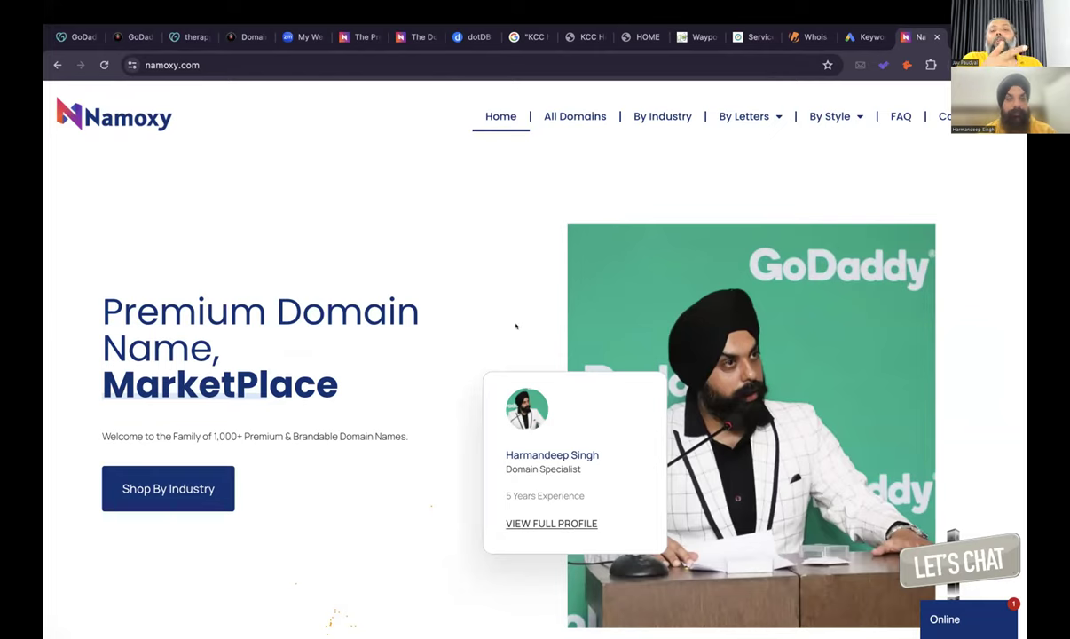
pyautogui.scroll(-5, 461, 310)
pyautogui.scroll(4, 461, 310)
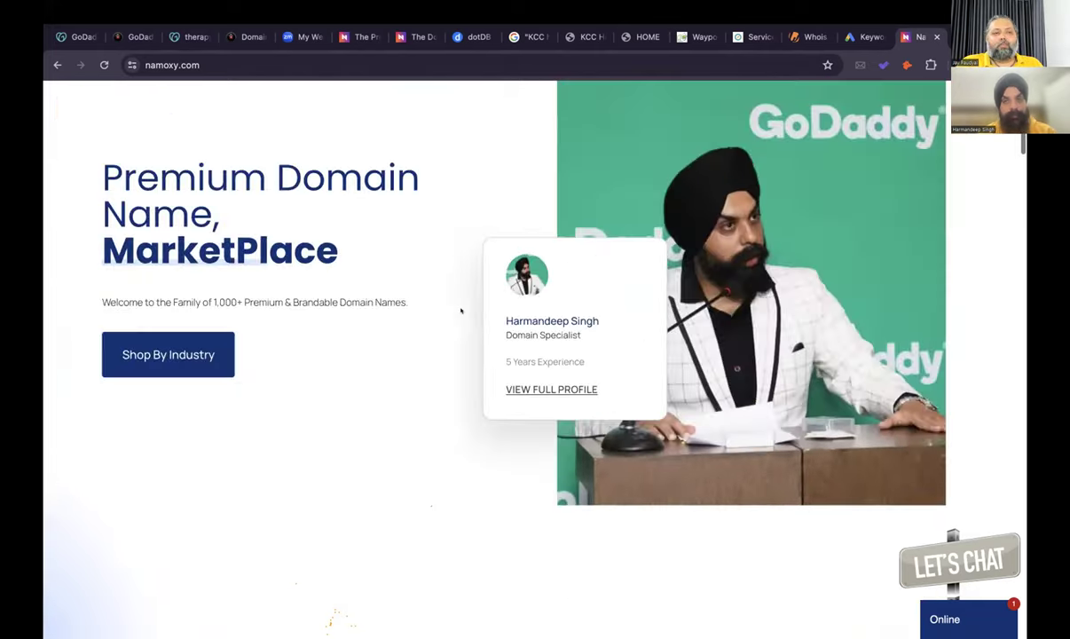
pyautogui.scroll(2, 462, 310)
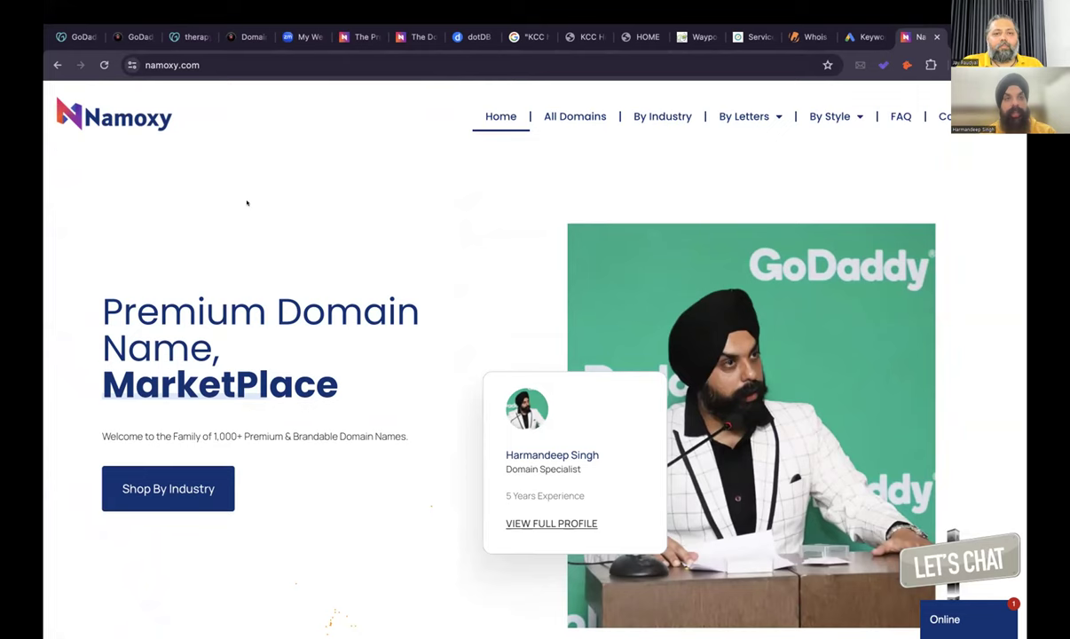
# Open the AffiliateNinja.com listing from Namoxy's full domain store and view its recently sold names.
pyautogui.click(575, 116)
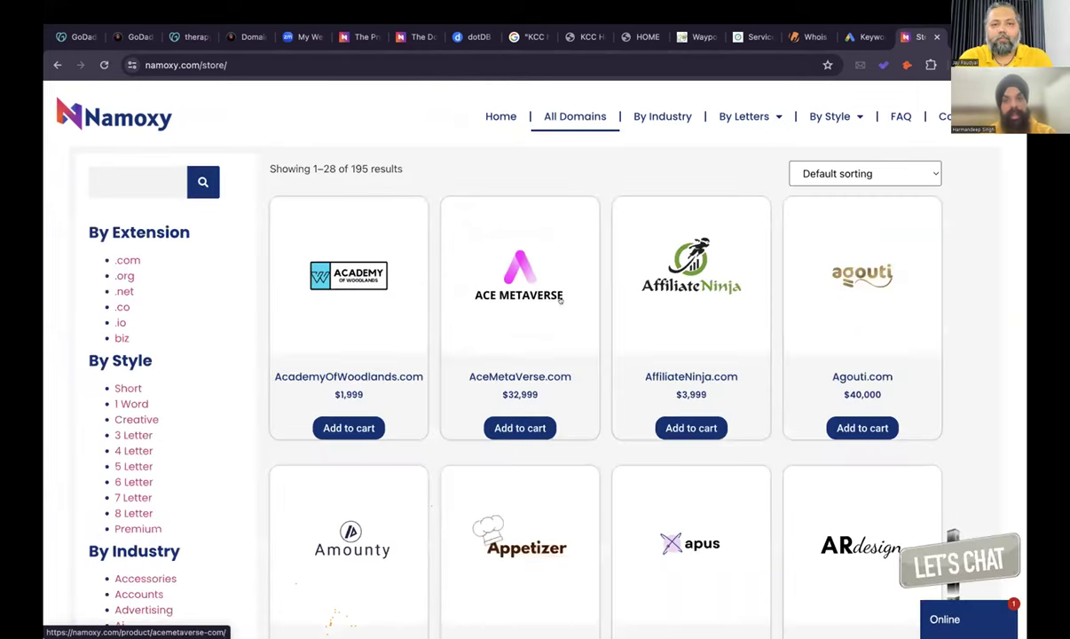
pyautogui.click(688, 282)
pyautogui.scroll(-15, 516, 286)
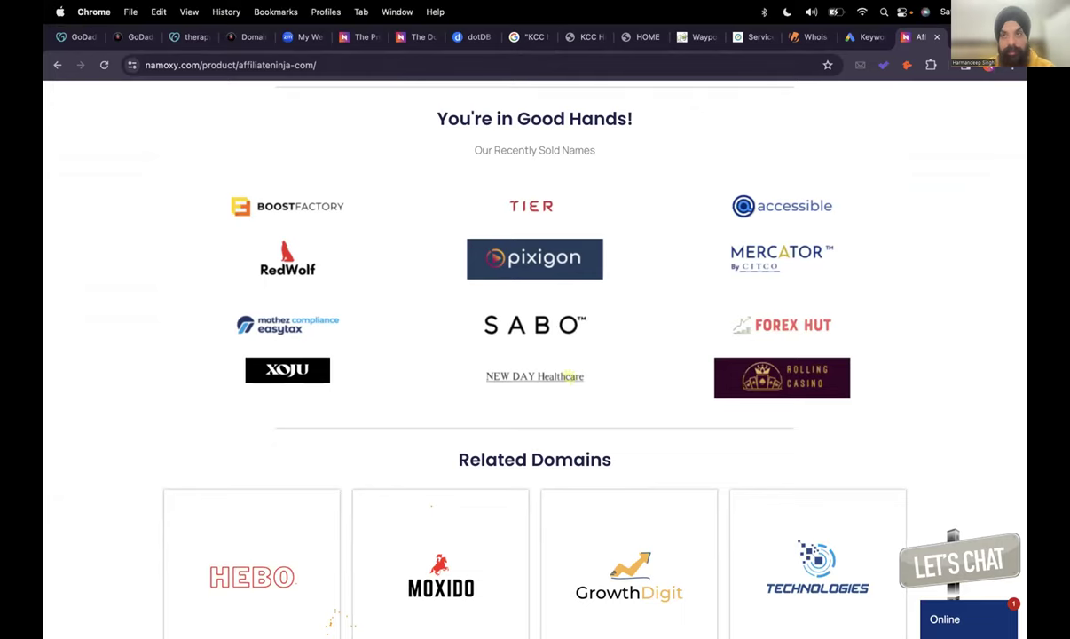
# Open saboskirt.com in a new browser tab.
pyautogui.press('super+t')
pyautogui.write('saboskir')
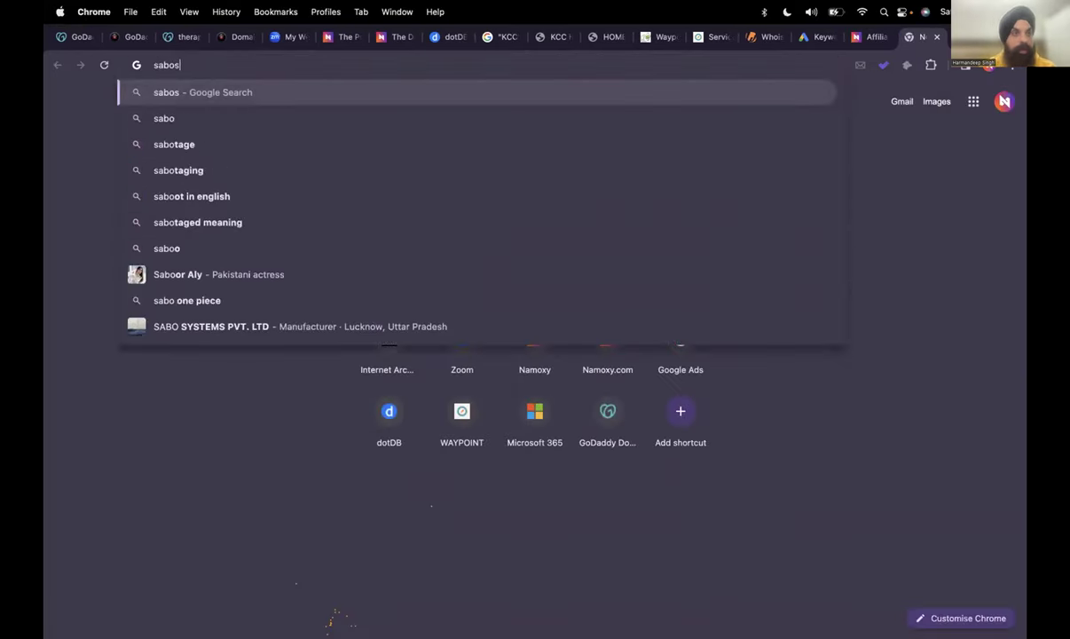
pyautogui.write('t.com')
pyautogui.press('Return')
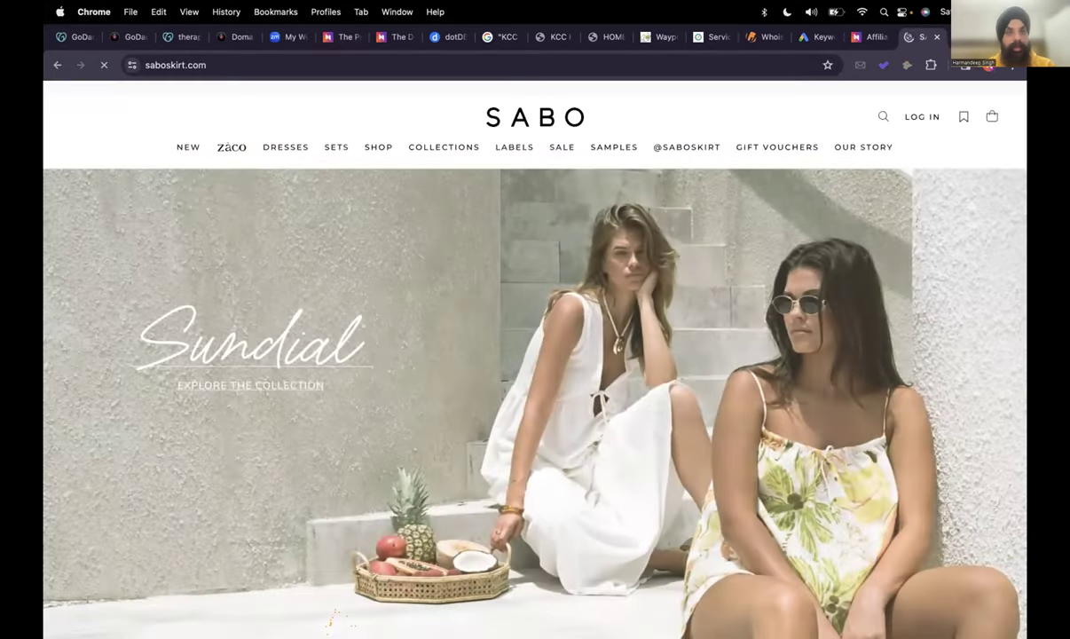
# View the shop's mini dresses collection and return to its home page.
pyautogui.moveTo(285, 149)
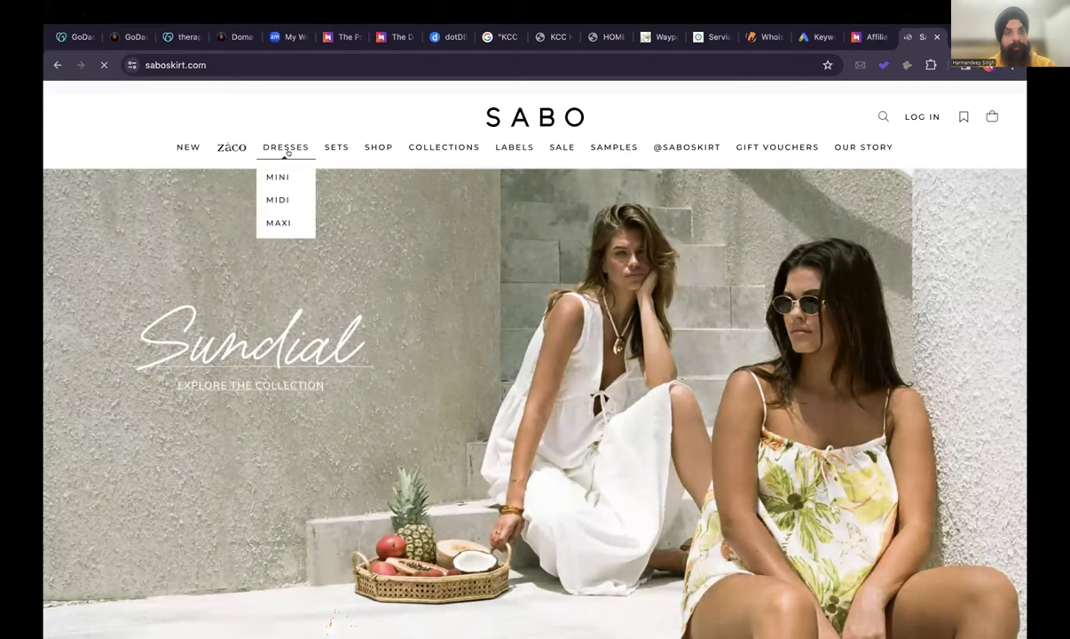
pyautogui.click(277, 175)
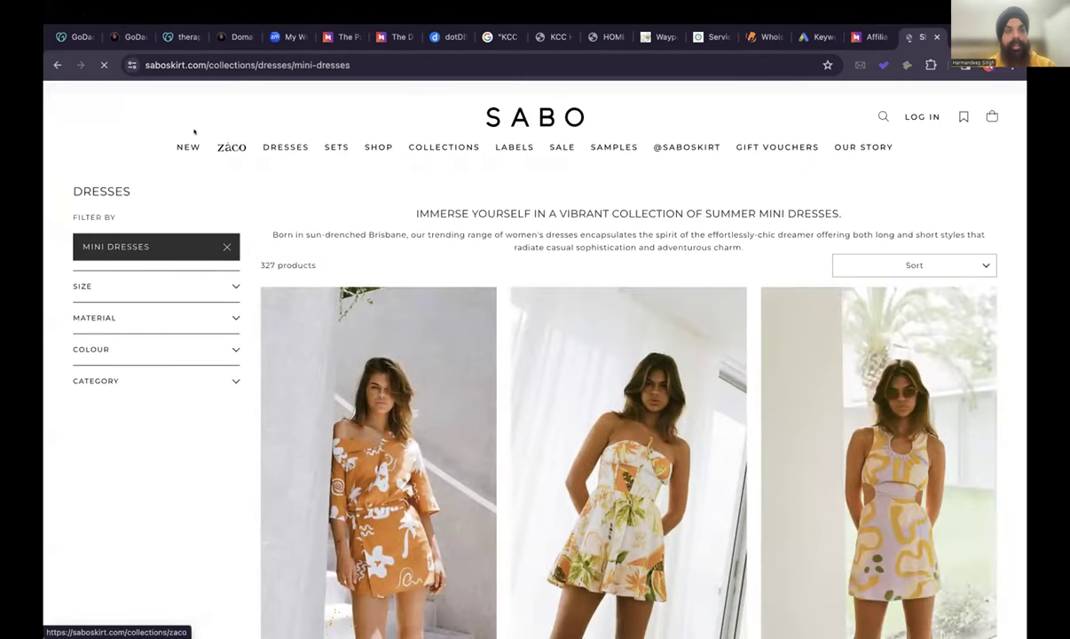
pyautogui.click(511, 114)
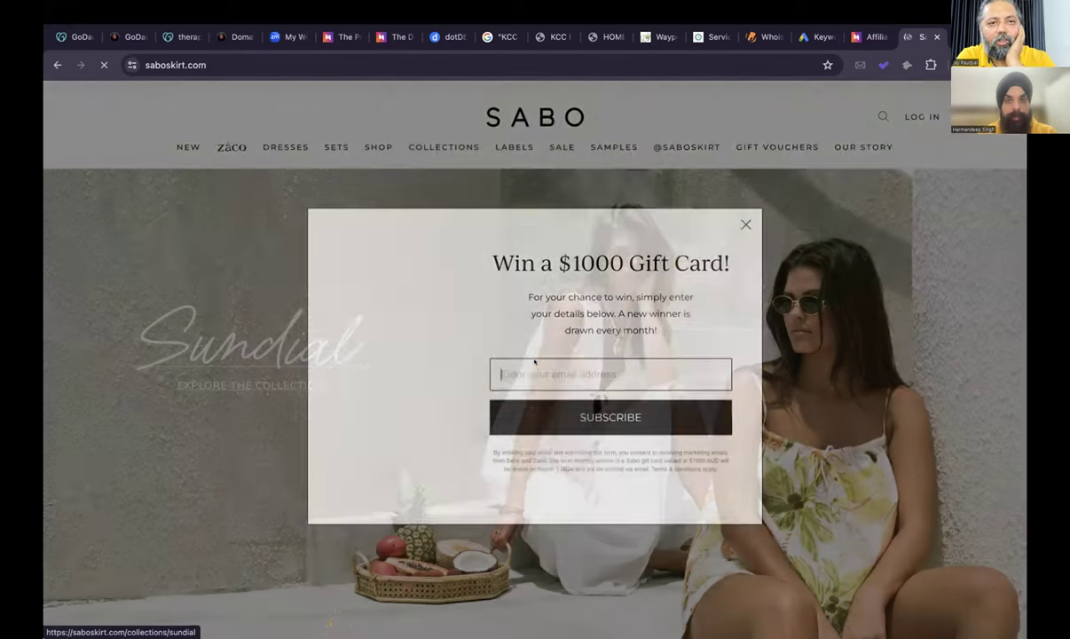
# Dismiss the gift card pop-up and look through the SABO home page's new arrivals and collections.
pyautogui.scroll(-6, 742, 217)
pyautogui.click(743, 217)
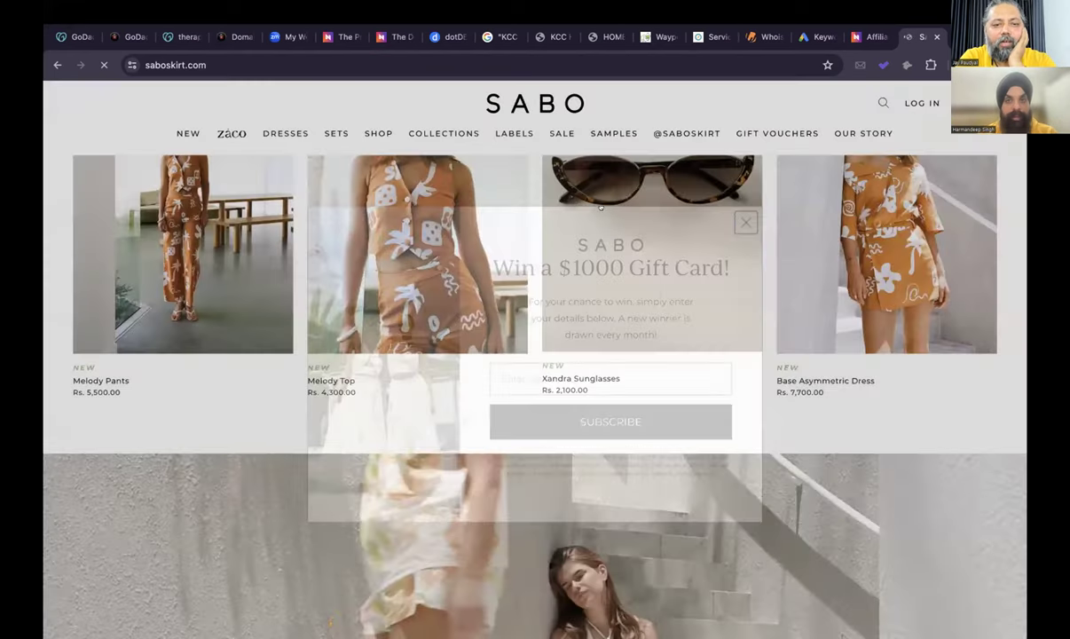
pyautogui.scroll(-4, 601, 267)
pyautogui.scroll(-8, 601, 208)
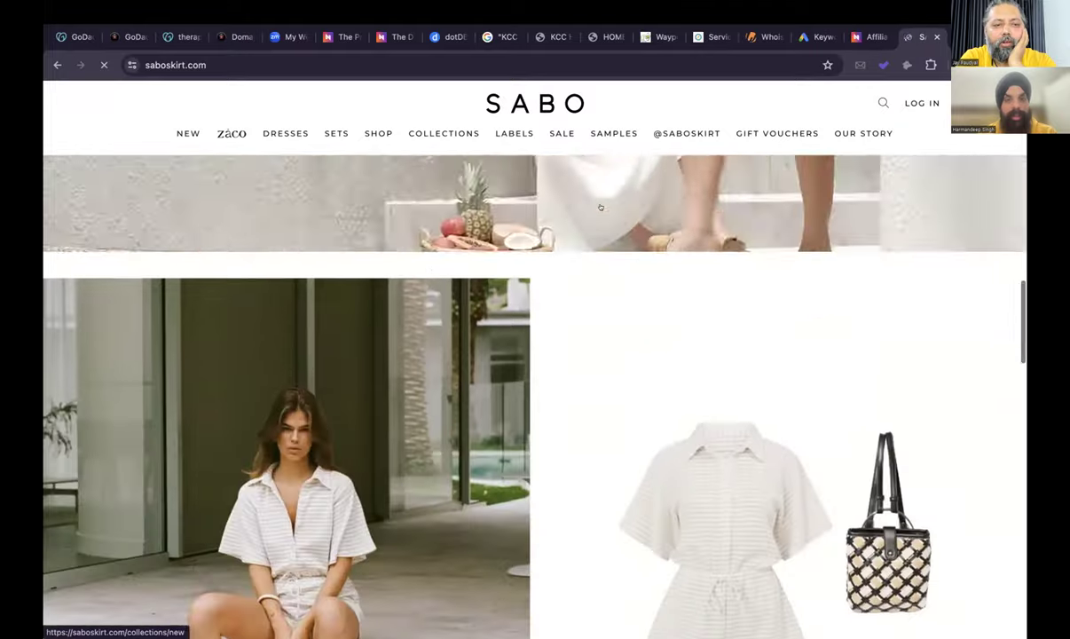
pyautogui.scroll(-3, 600, 207)
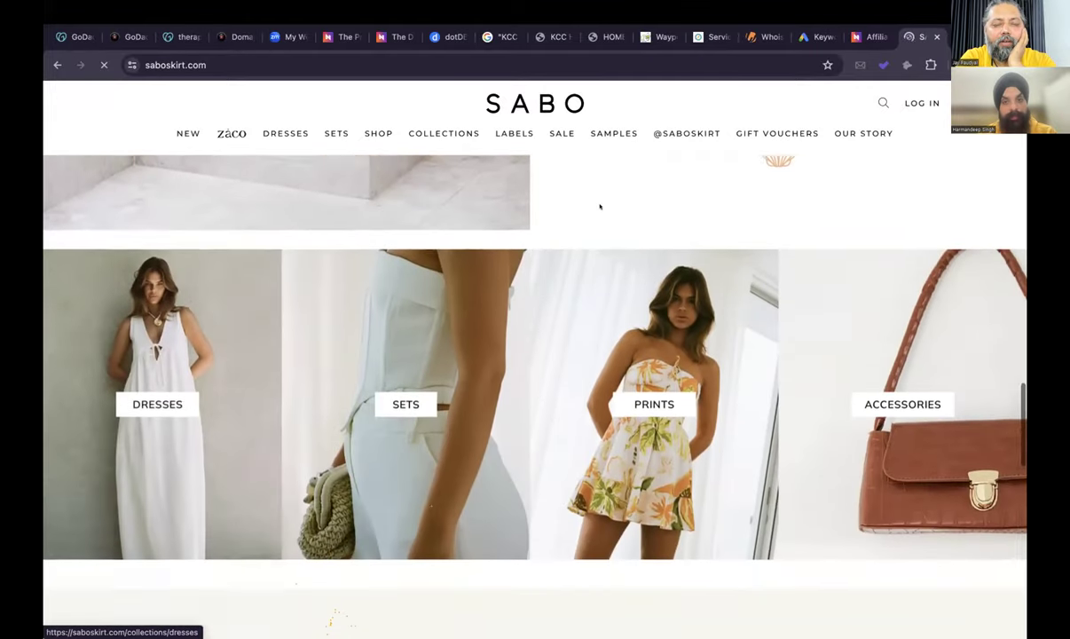
pyautogui.scroll(8, 600, 207)
pyautogui.scroll(5, 601, 206)
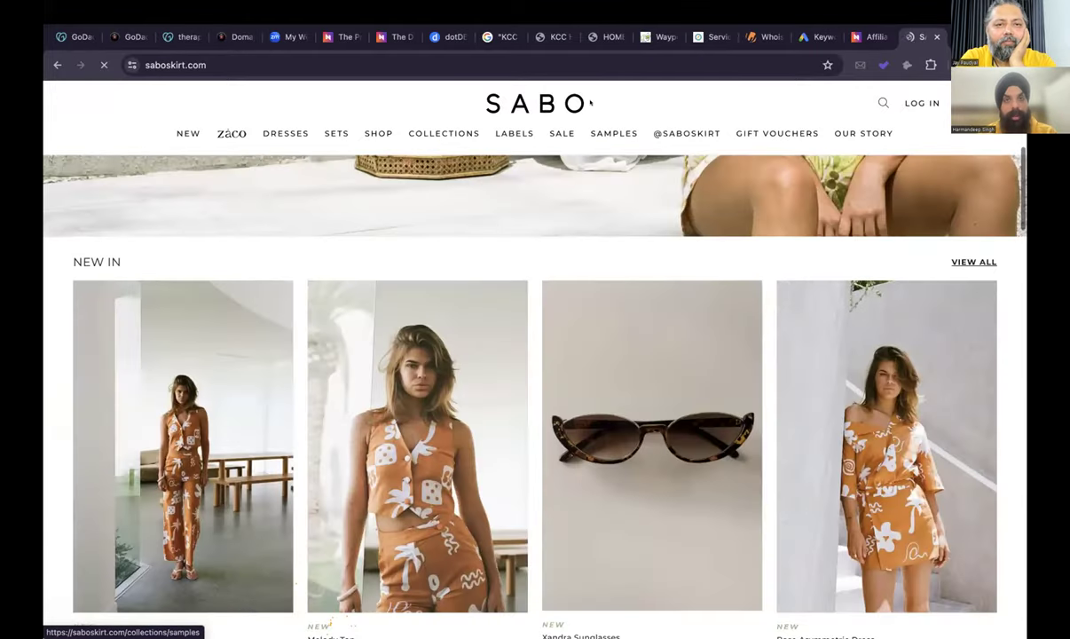
# Visit sabo.co in the same tab to check whether the brand's shorter domain is in use.
pyautogui.click(527, 66)
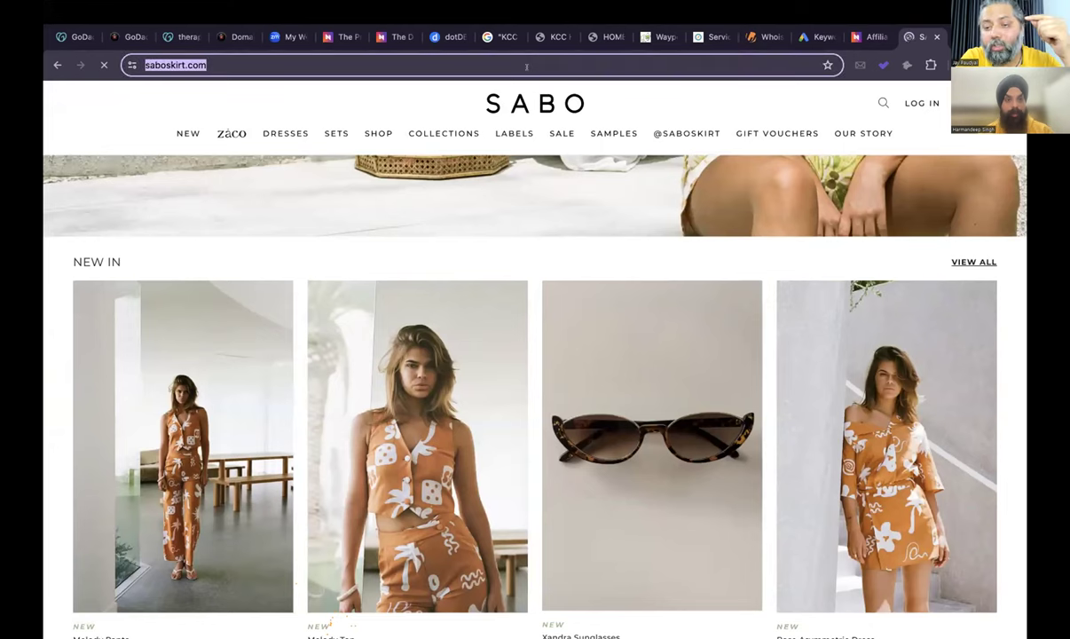
pyautogui.write('sabo.co')
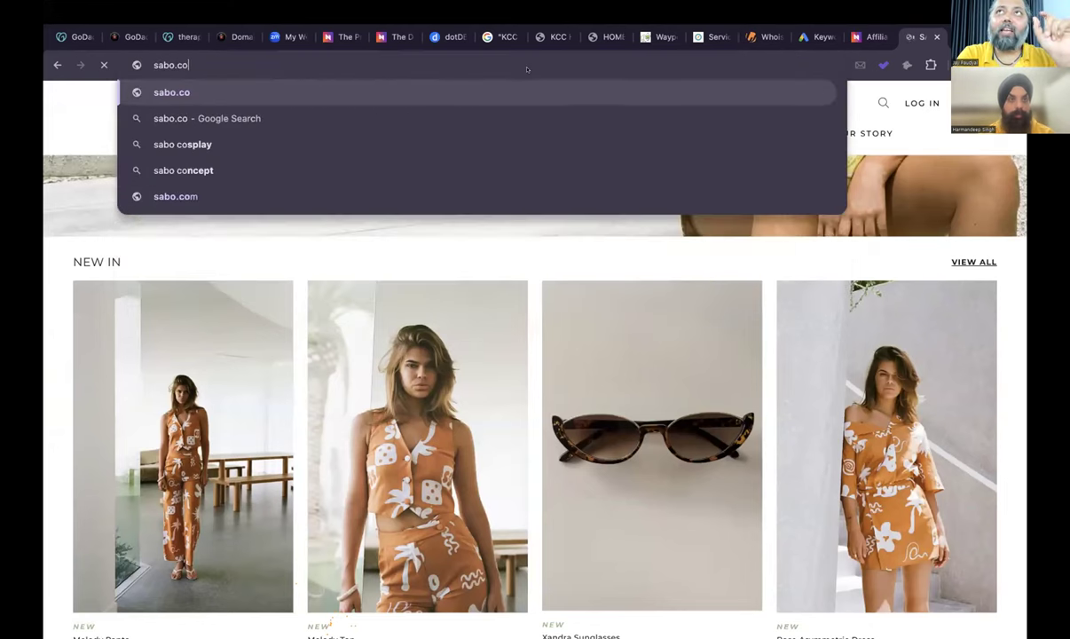
pyautogui.press('Return')
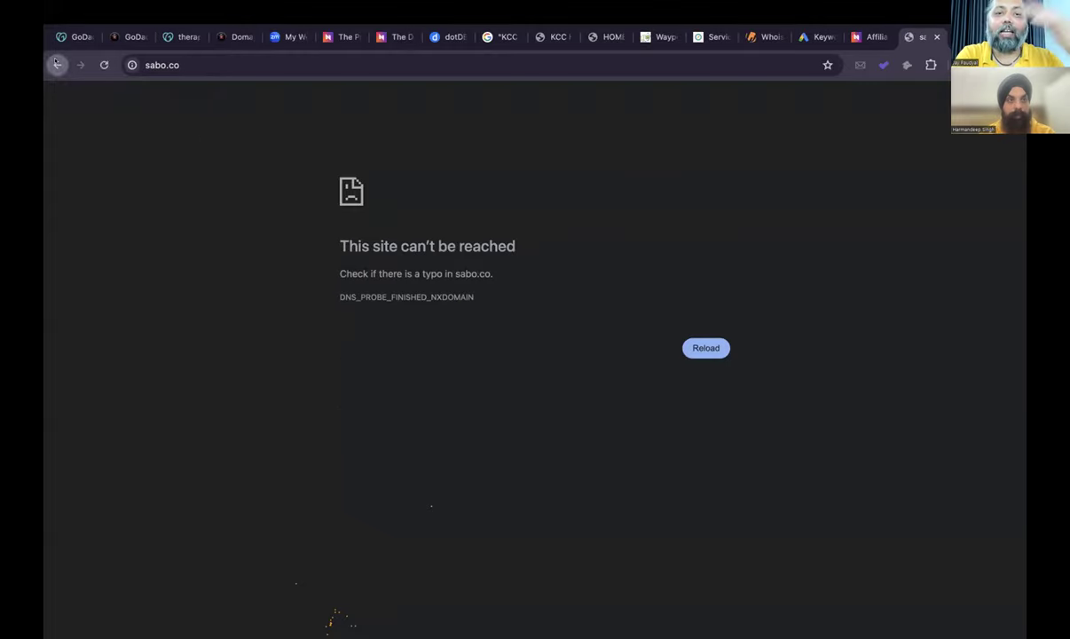
# Go back to the SABO shop, look at its mini dresses again and return to the home page.
pyautogui.click(56, 64)
pyautogui.moveTo(285, 142)
pyautogui.click(278, 163)
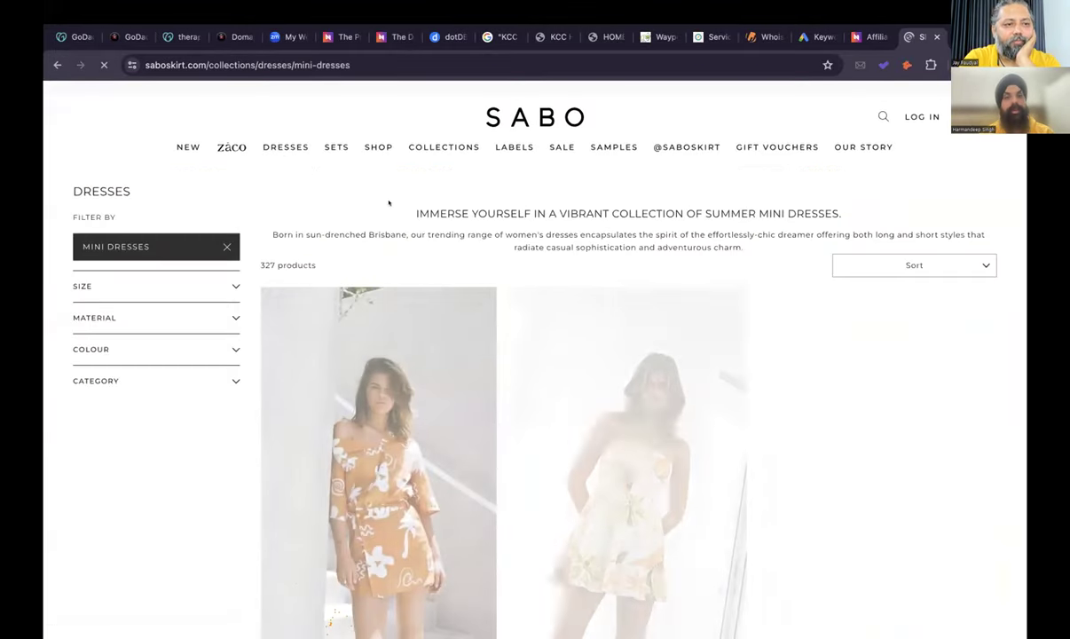
pyautogui.click(468, 107)
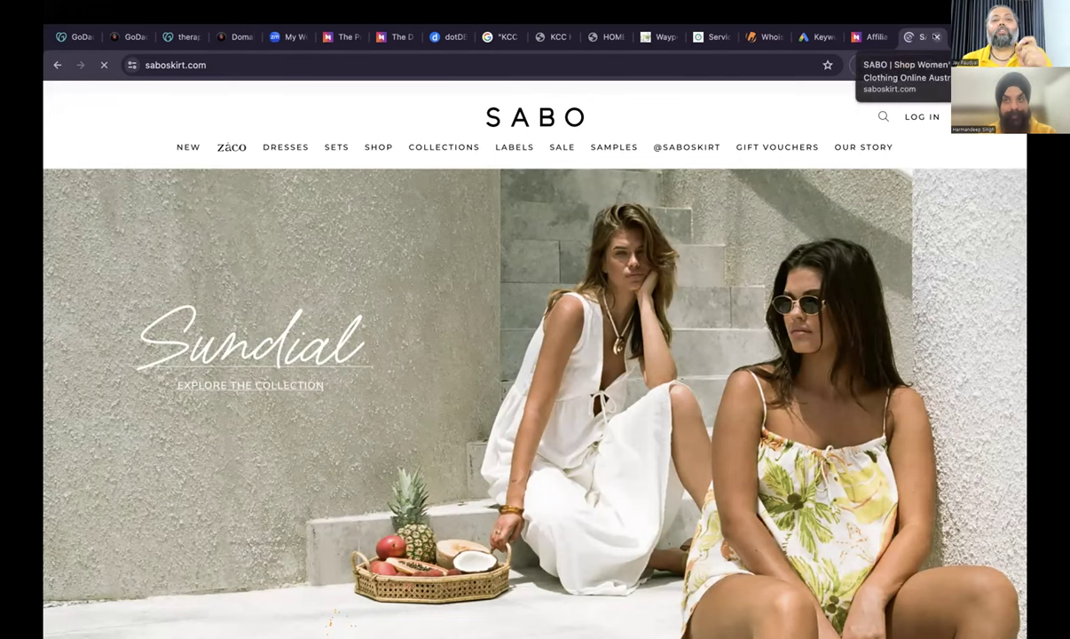
# Close the SABO shop tab and the AffiliateNinja.com listing tab.
pyautogui.click(936, 36)
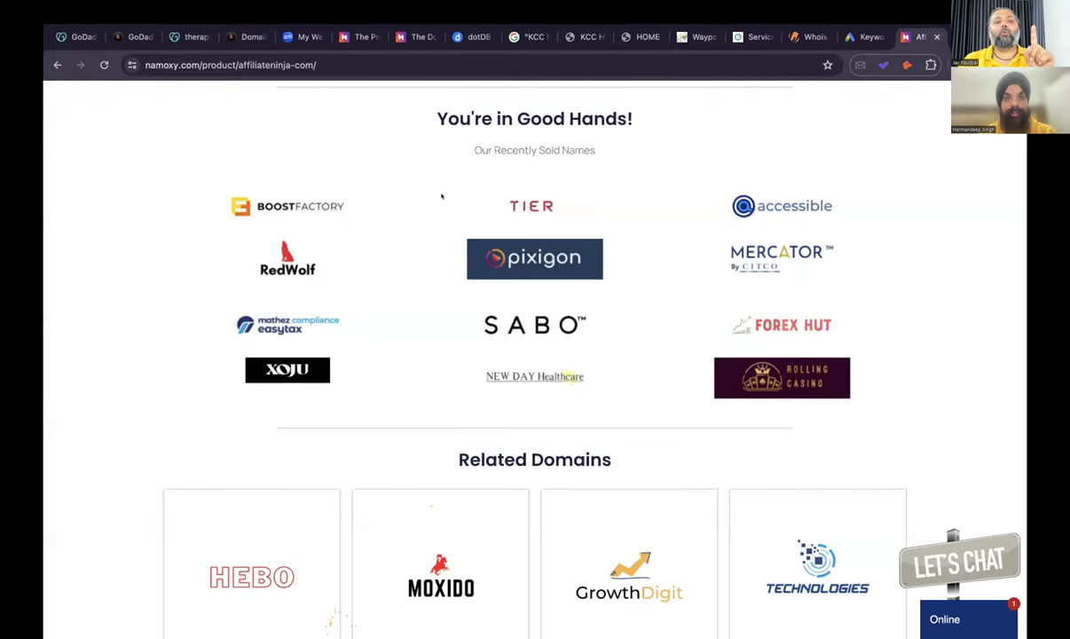
pyautogui.scroll(15, 462, 184)
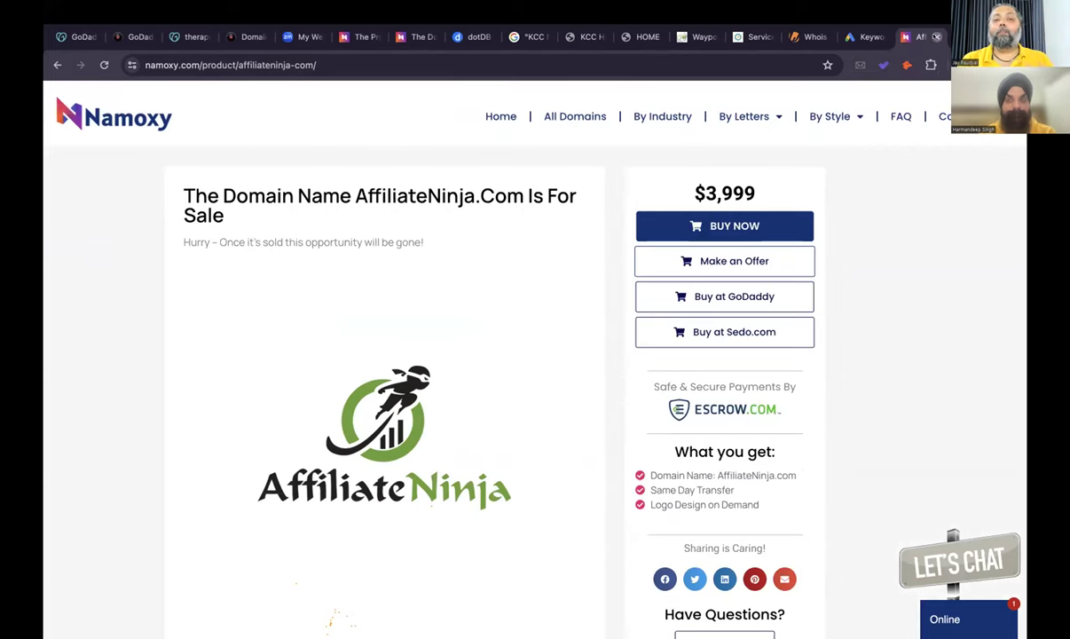
pyautogui.click(936, 37)
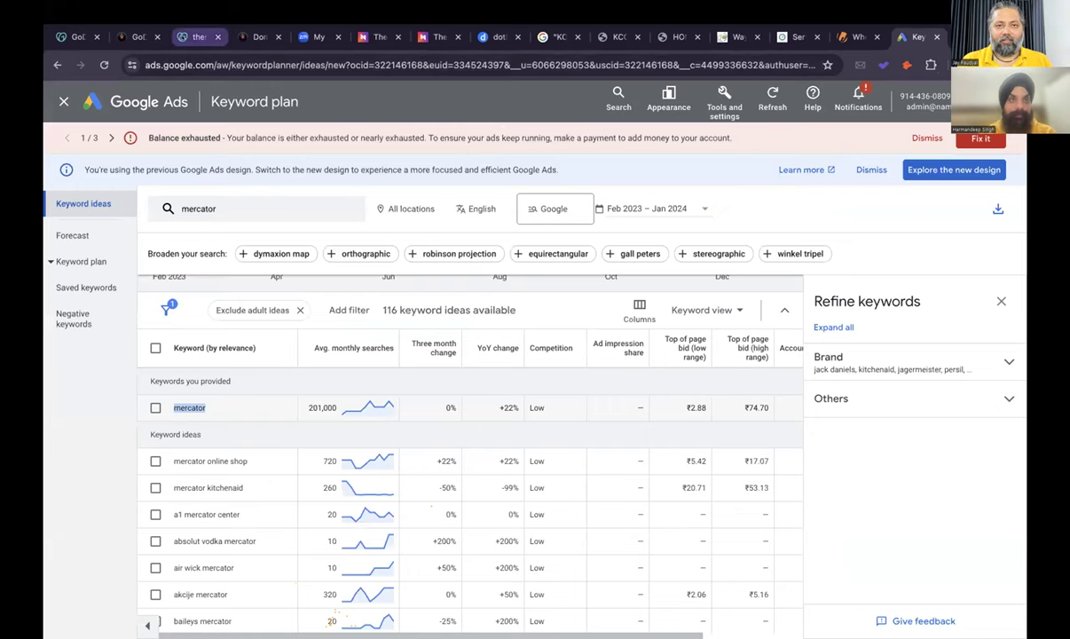
# Review the therapycubes.com auction listing on GoDaddy and copy its domain name.
pyautogui.click(187, 37)
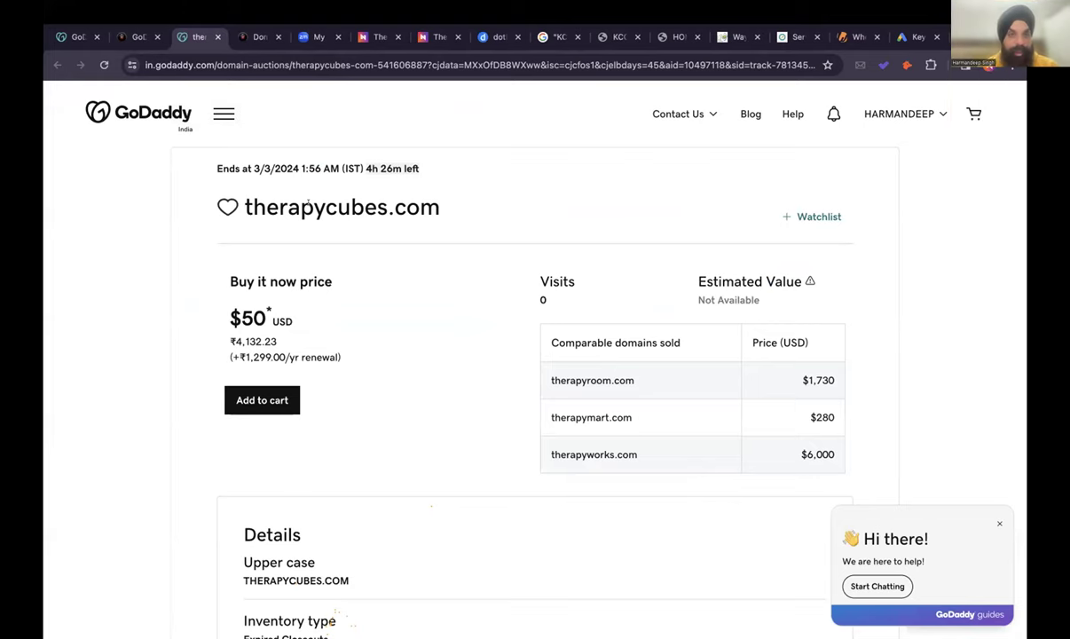
pyautogui.moveTo(245, 206); pyautogui.dragTo(431, 206)
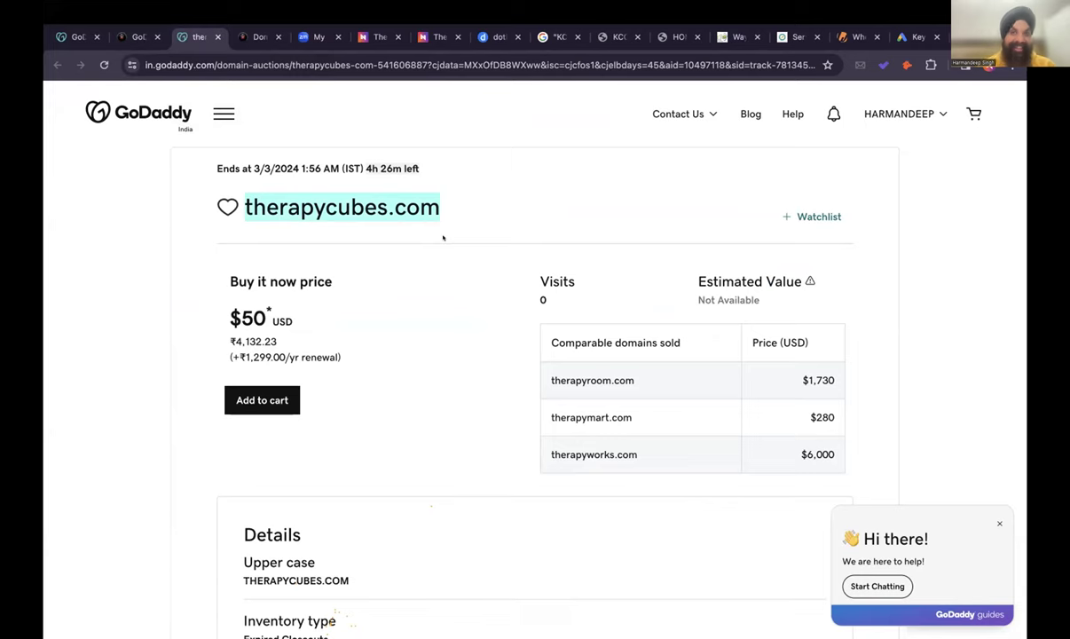
pyautogui.scroll(-5, 442, 237)
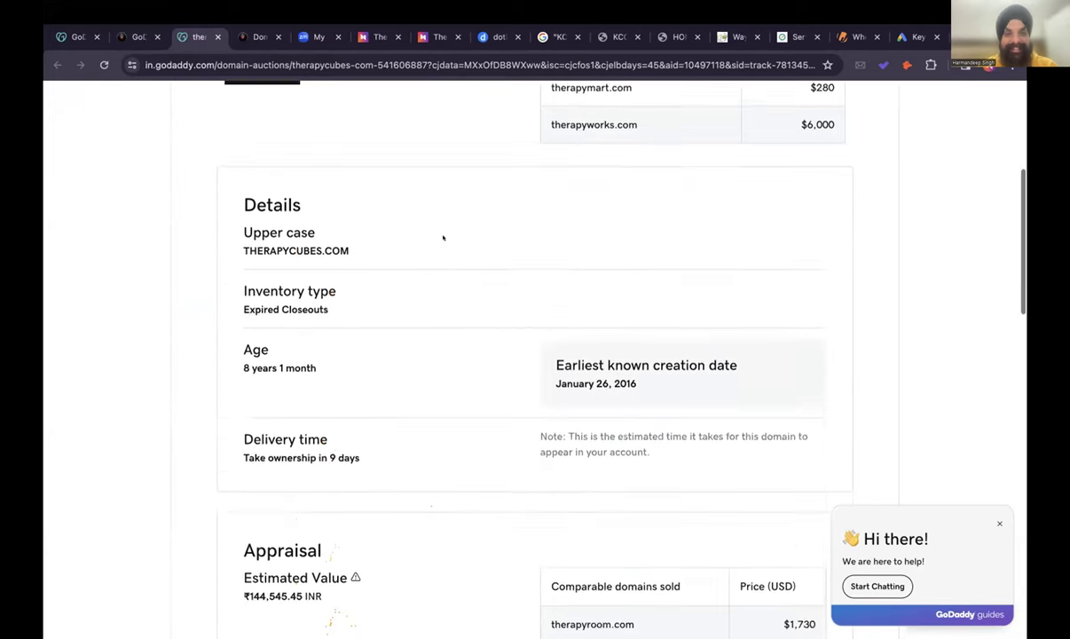
pyautogui.scroll(5, 442, 236)
pyautogui.rightClick(396, 213)
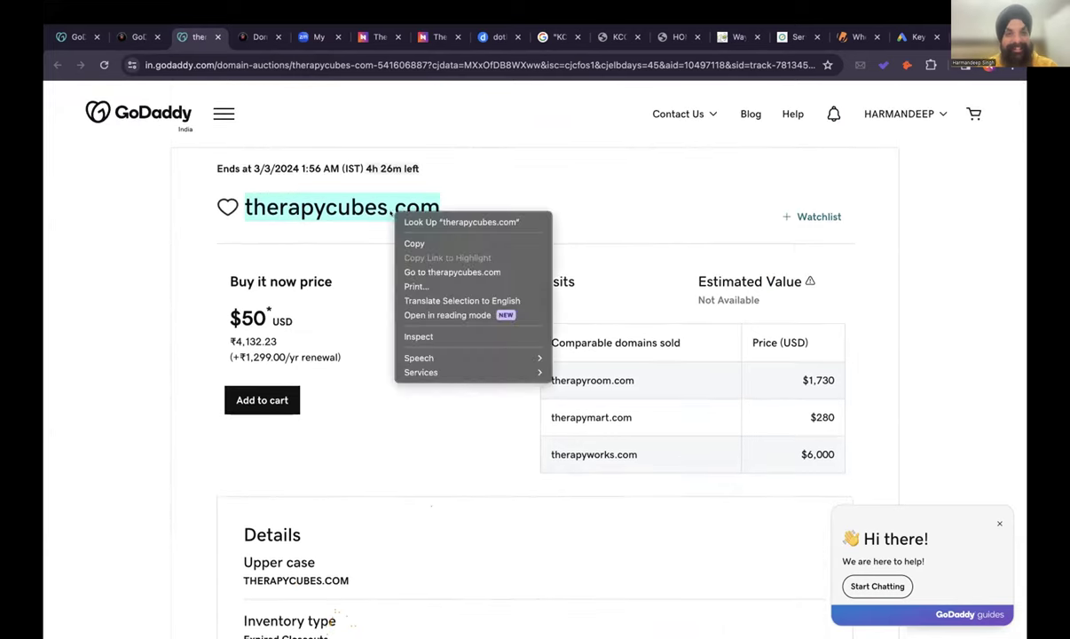
pyautogui.click(414, 243)
# Replace the KCC hotel query on Google with the exact phrase "therapy cubes" and look through the results.
pyautogui.click(555, 36)
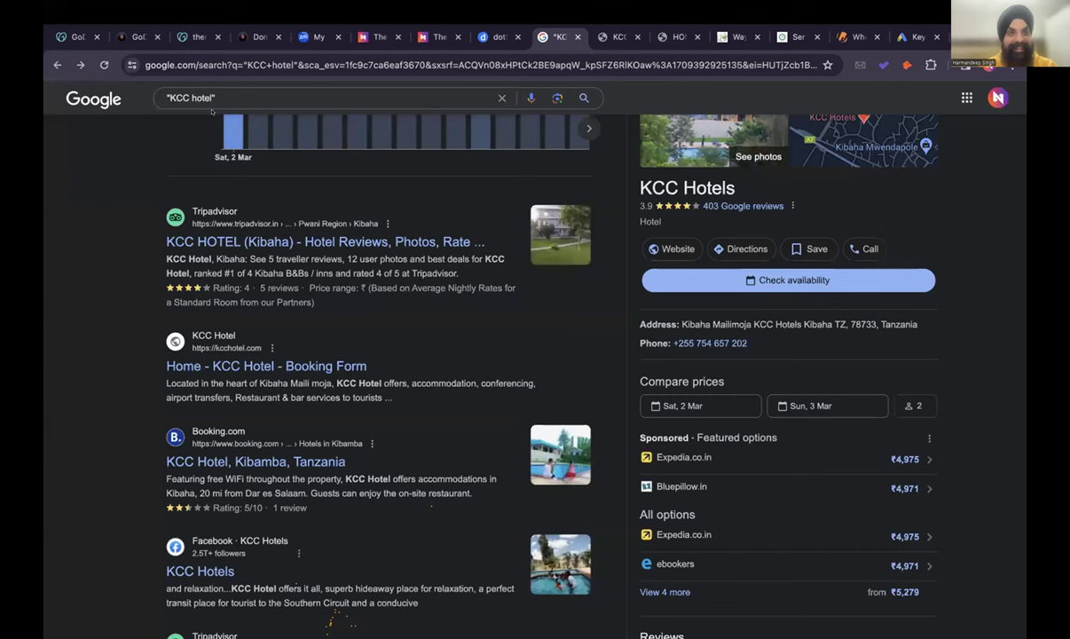
pyautogui.moveTo(216, 98); pyautogui.dragTo(162, 98)
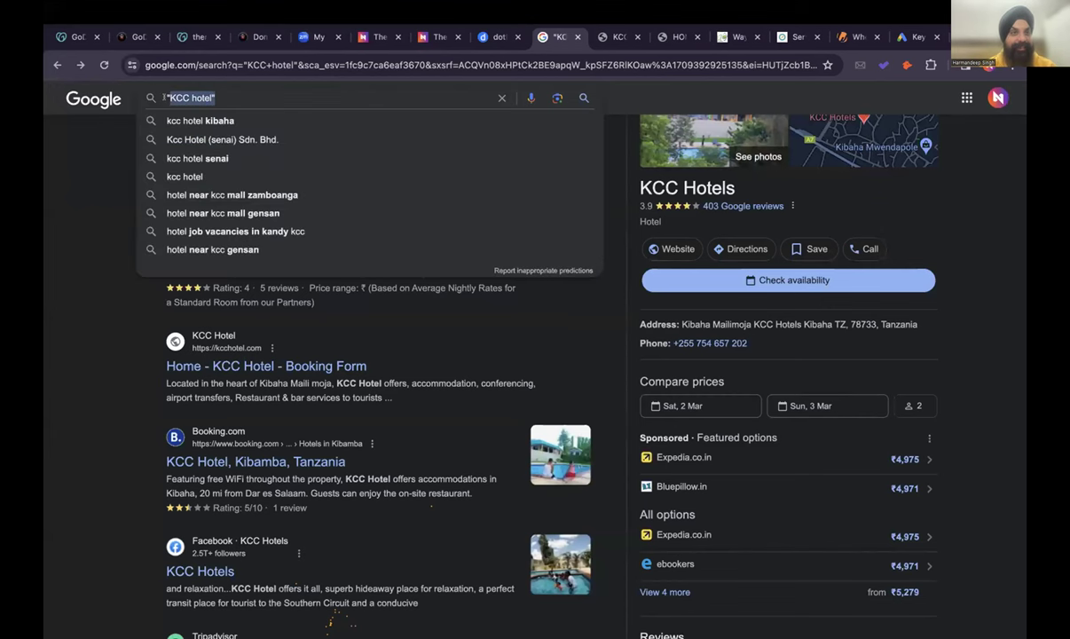
pyautogui.press('super+v')
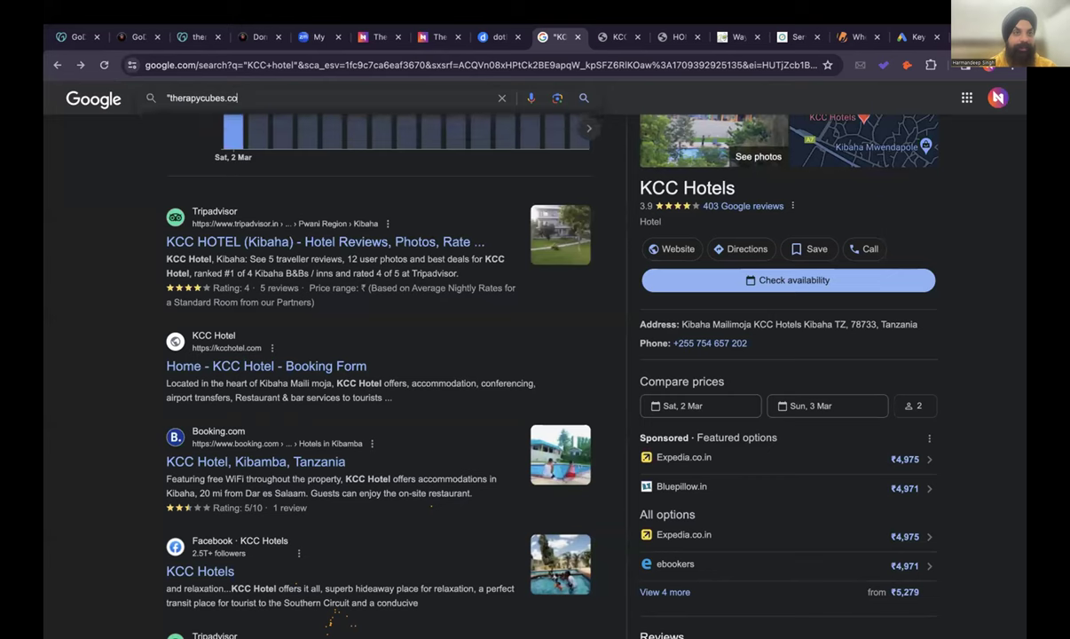
pyautogui.press('BackSpace')
pyautogui.press('BackSpace')
pyautogui.press('BackSpace')
pyautogui.press('BackSpace')
pyautogui.click(187, 98)
pyautogui.write('"')
pyautogui.press('Return')
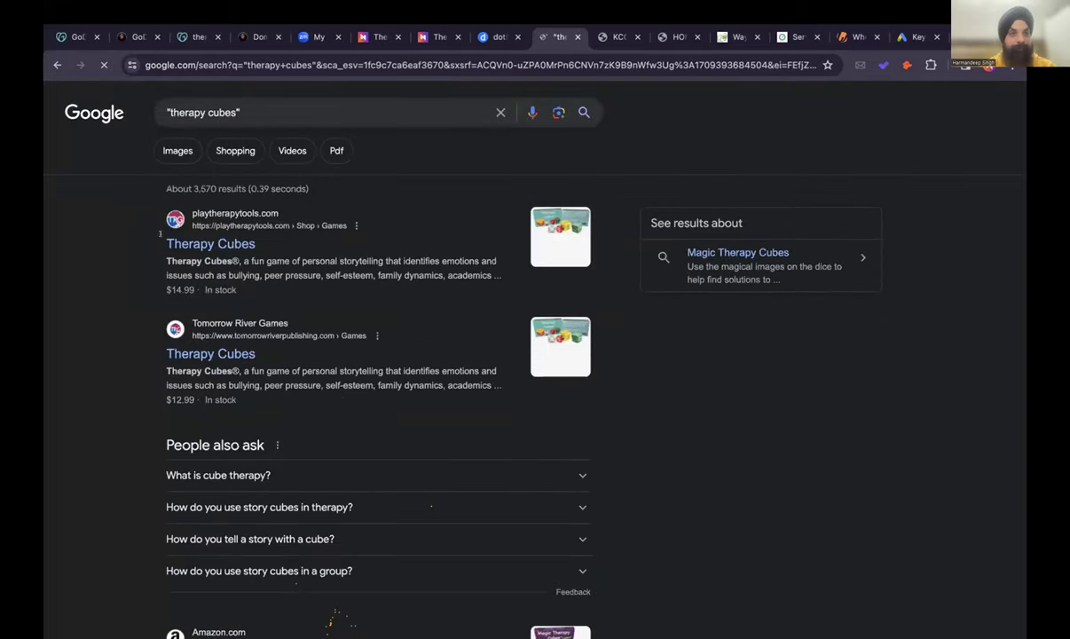
pyautogui.scroll(-5, 351, 322)
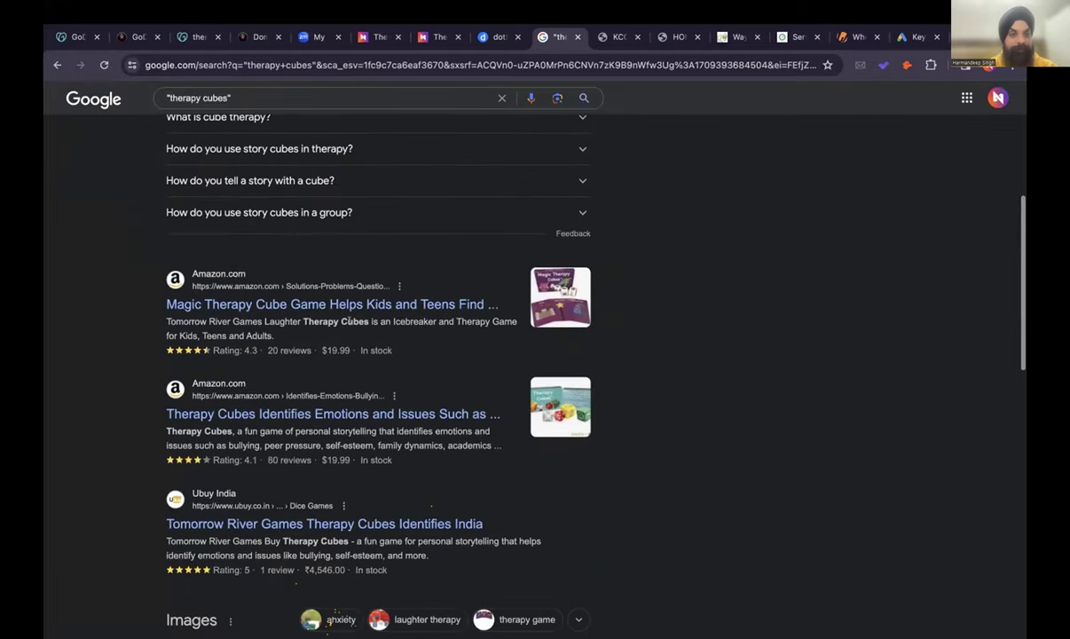
pyautogui.scroll(5, 349, 321)
# Return to the GoDaddy closeout list on ExpiredDomains.net and show its filter settings.
pyautogui.moveTo(155, 15)
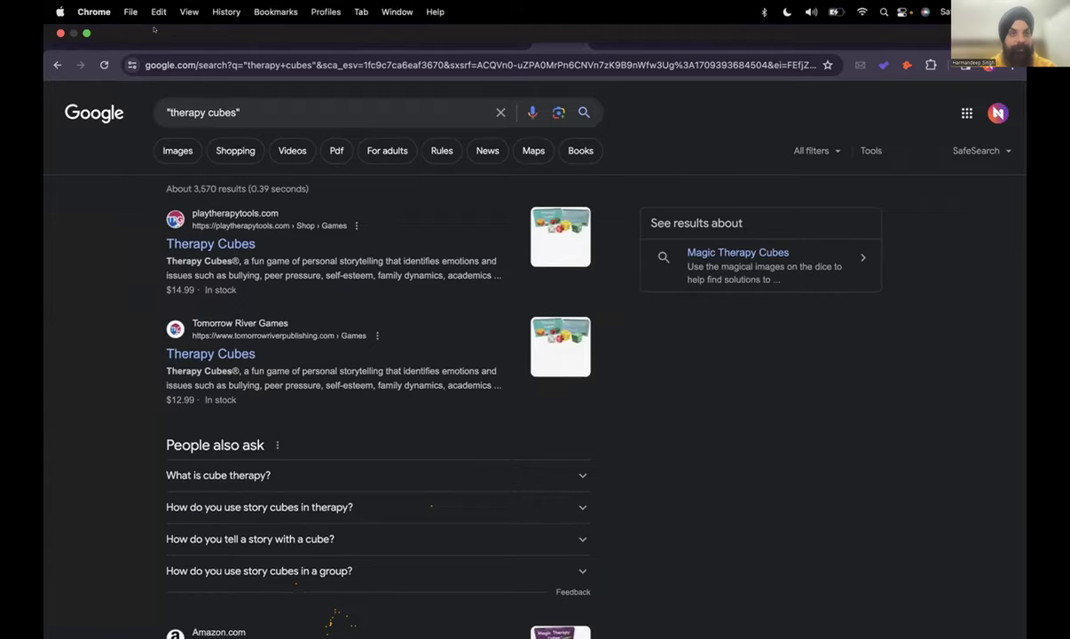
pyautogui.click(194, 37)
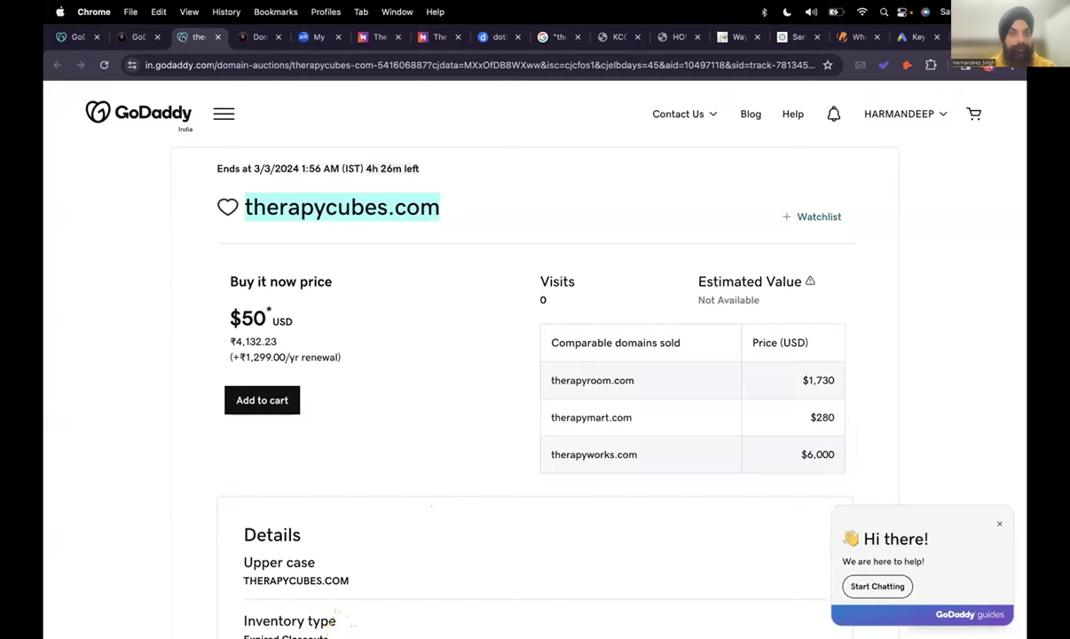
pyautogui.click(134, 37)
pyautogui.scroll(5, 904, 344)
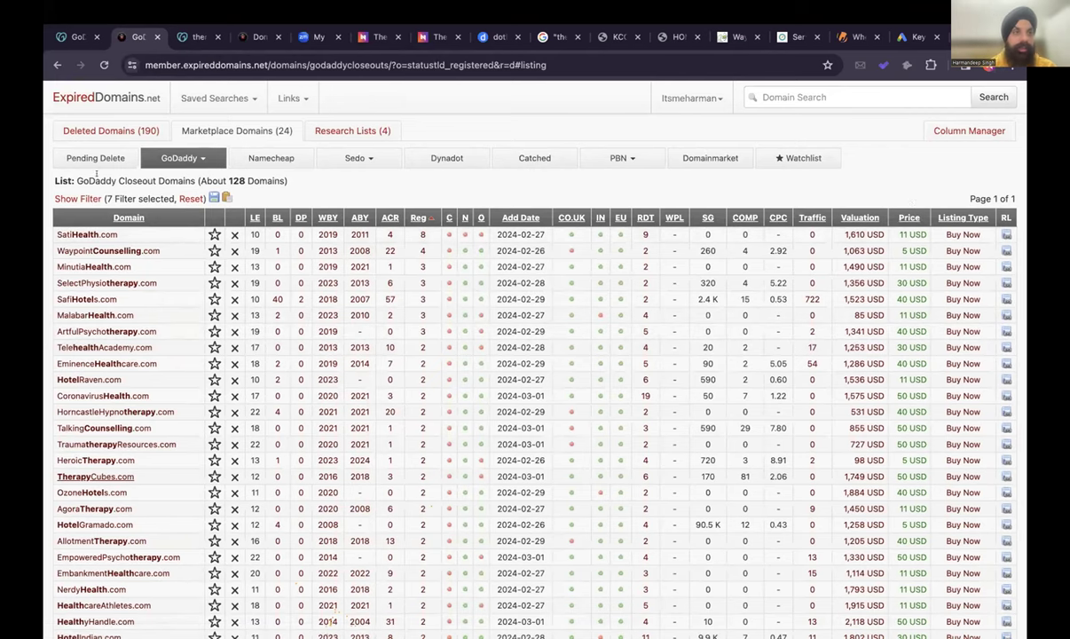
pyautogui.click(62, 199)
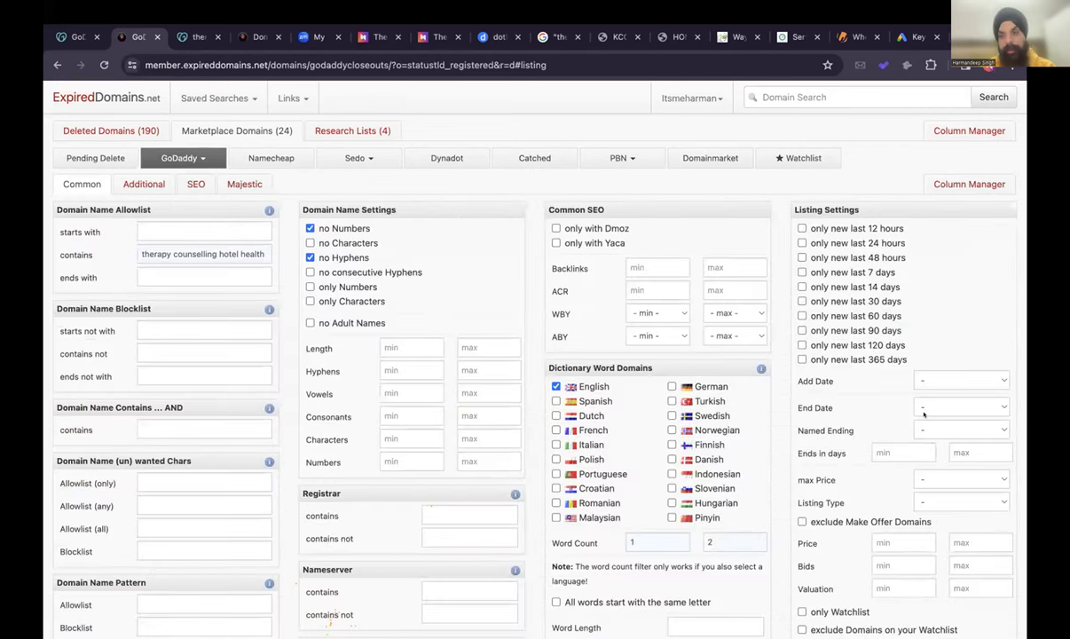
# Limit the GoDaddy closeout list to a maximum price of 11 and apply the filter.
pyautogui.scroll(-3, 923, 413)
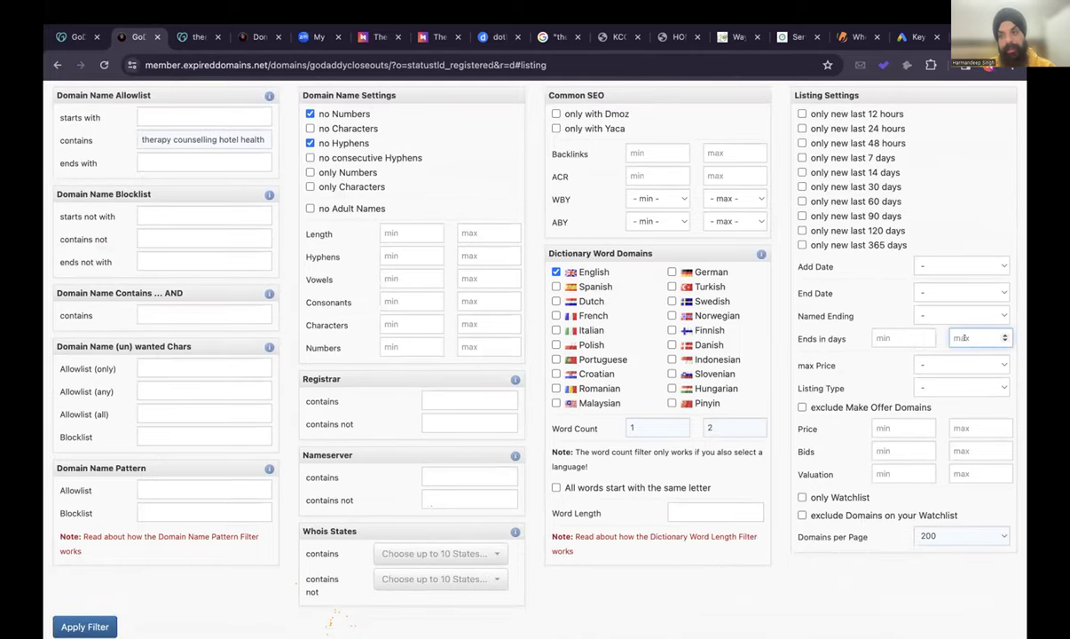
pyautogui.hotkey('shift', 'Tab')
pyautogui.hotkey('shift', 'Tab')
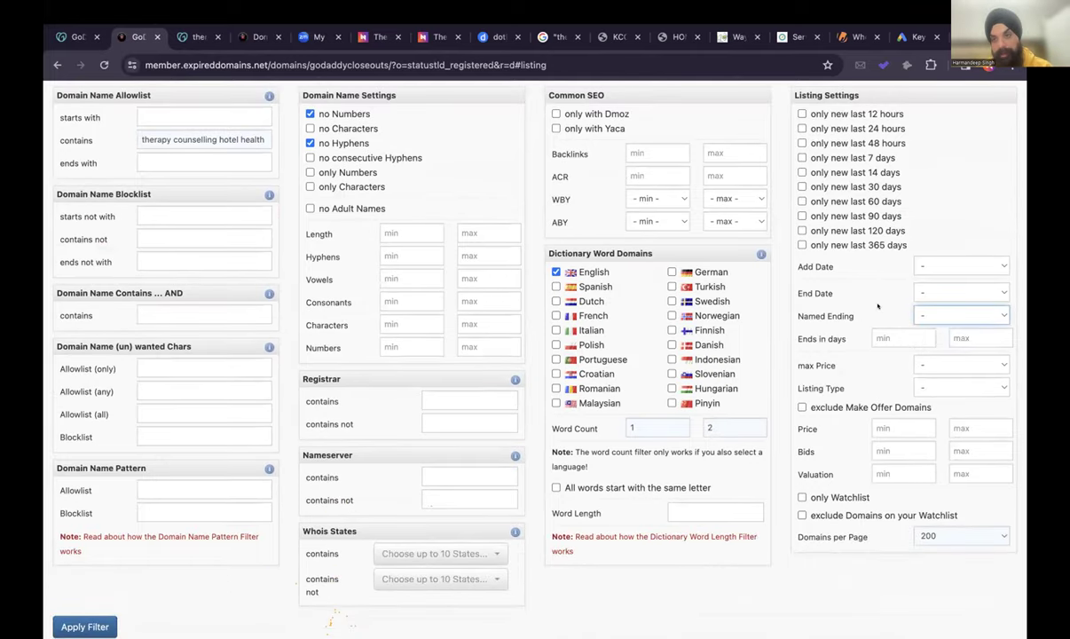
pyautogui.scroll(-1, 888, 390)
pyautogui.click(982, 391)
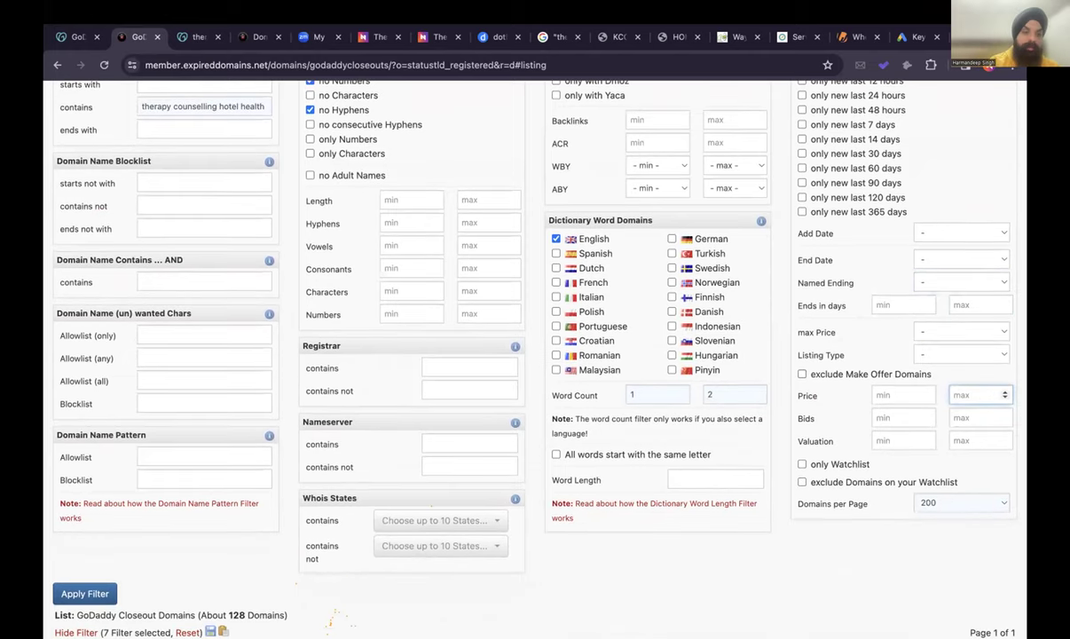
pyautogui.scroll(-4, 922, 401)
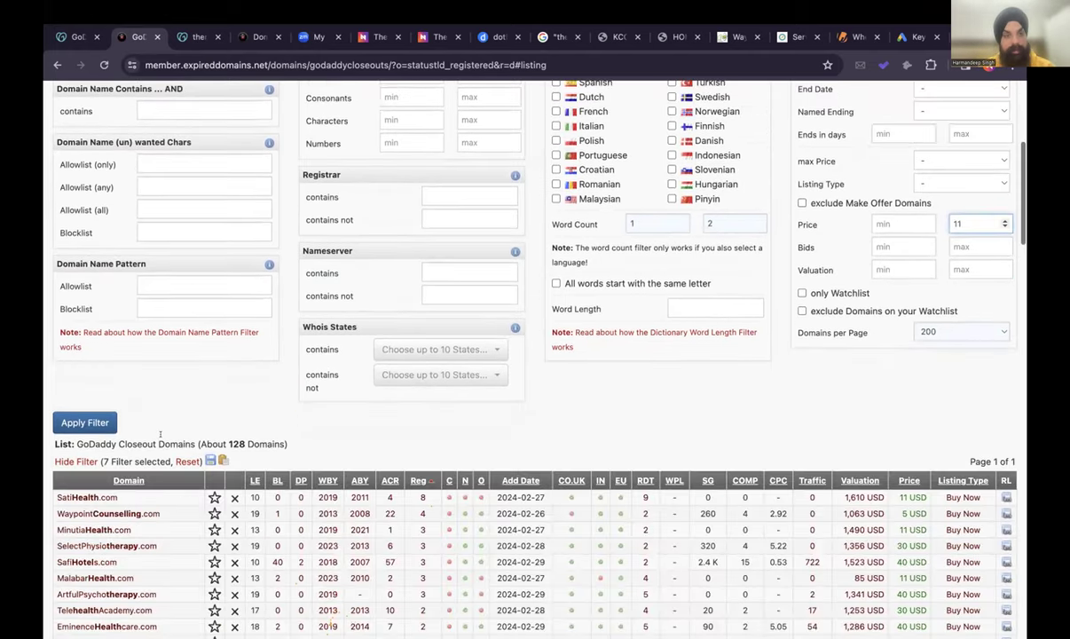
pyautogui.click(71, 423)
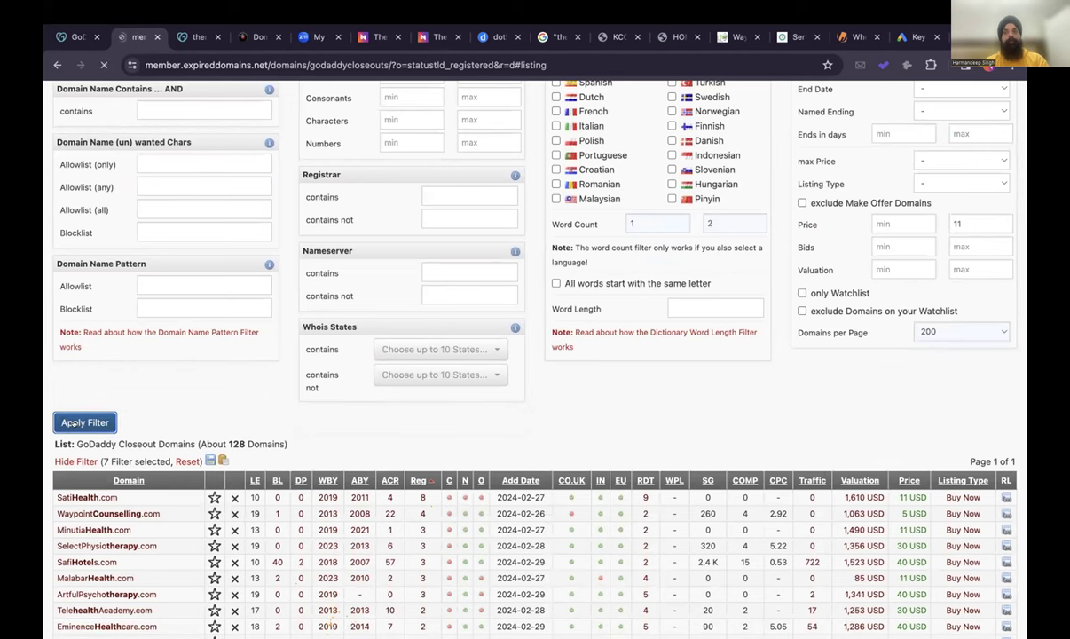
pyautogui.scroll(1, 391, 319)
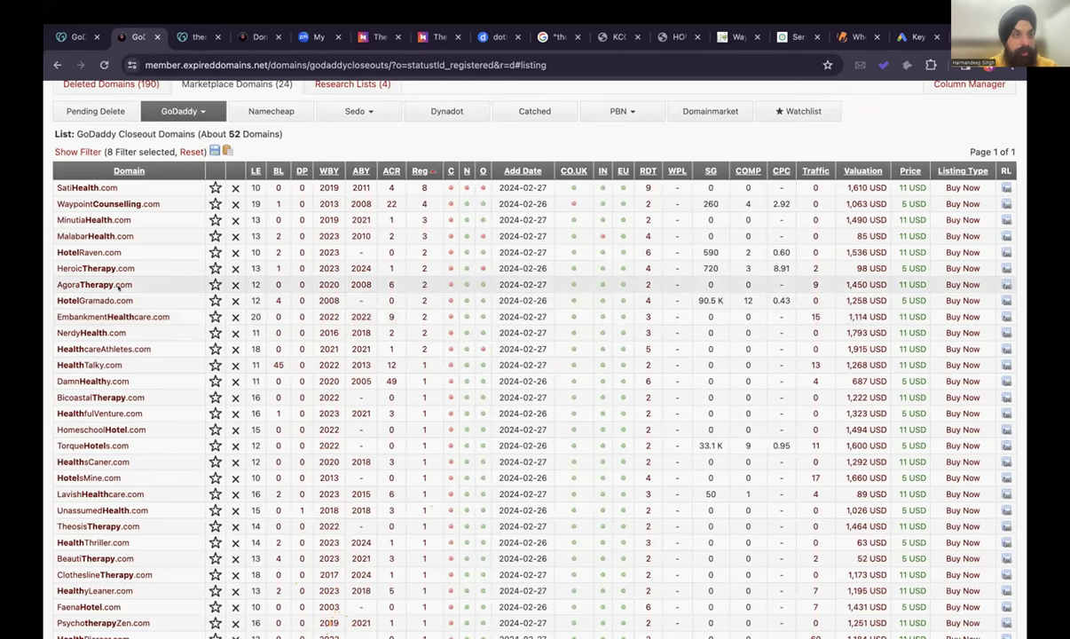
# Open the registered-extension details of SatiHealth.com from the closeout list and review its domain name status.
pyautogui.scroll(5, 118, 287)
pyautogui.scroll(-5, 238, 318)
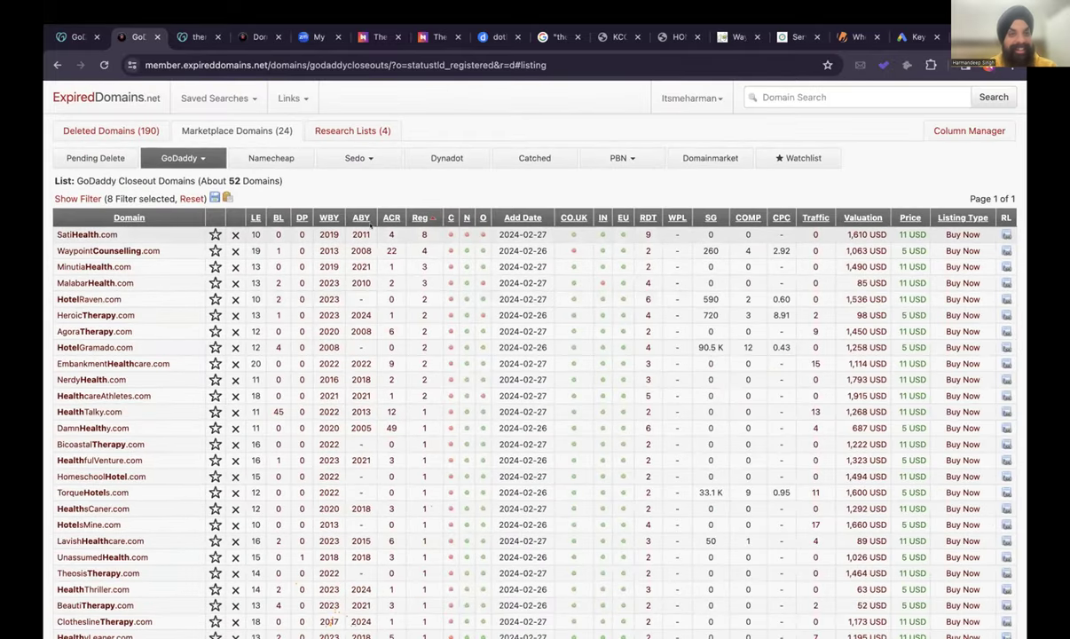
pyautogui.click(424, 236)
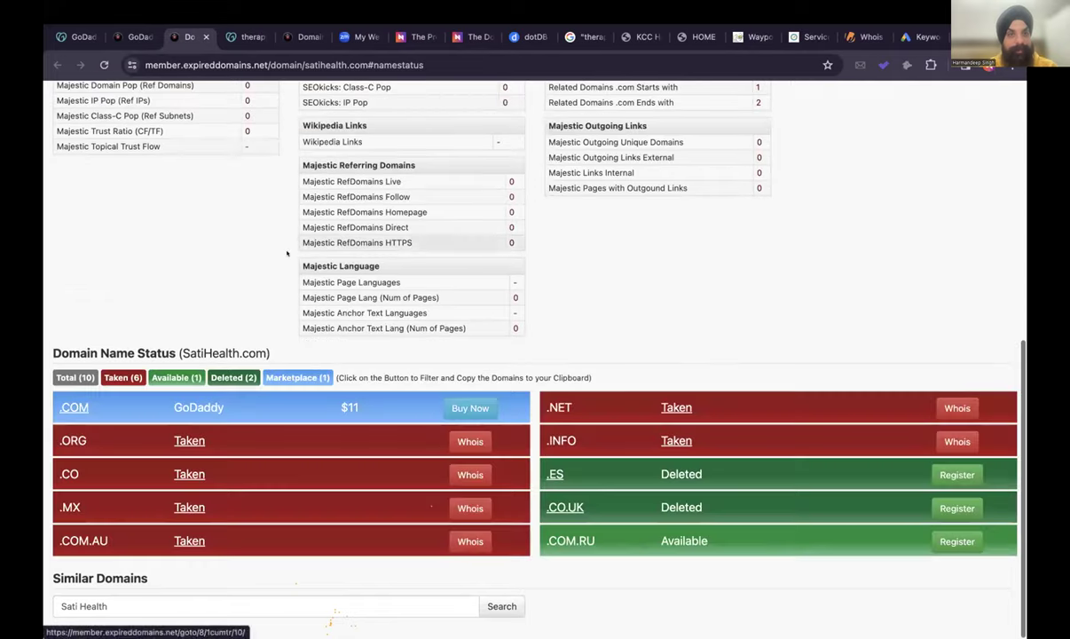
pyautogui.scroll(-3, 444, 266)
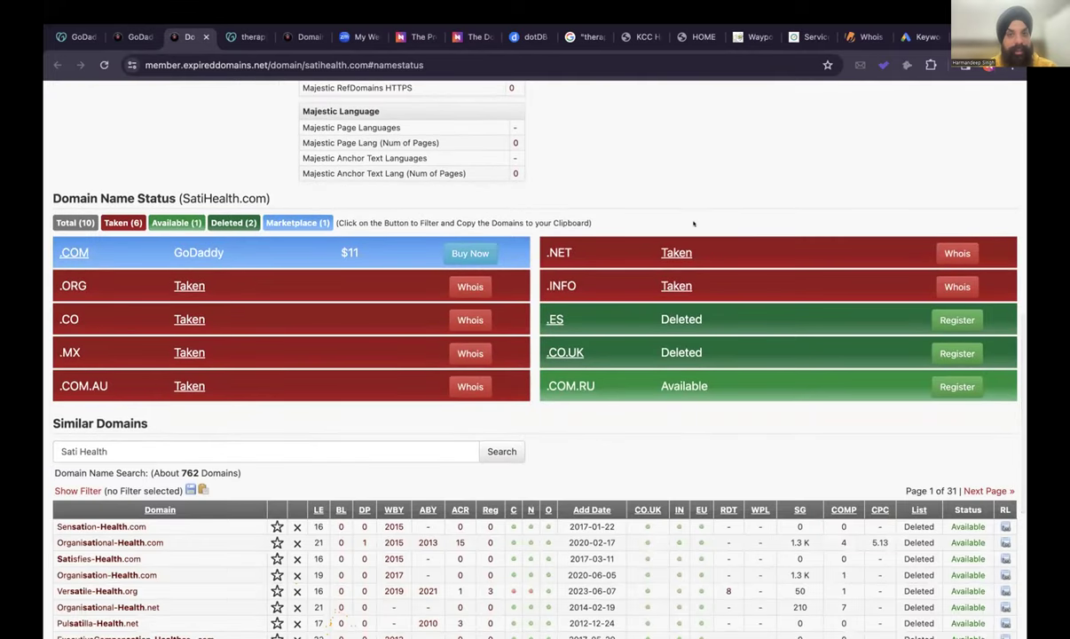
# Copy SatiHealth.com from the closeout list and search Google for the exact phrase "Sati Health".
pyautogui.click(129, 37)
pyautogui.hotkey('shift', 'Tab')
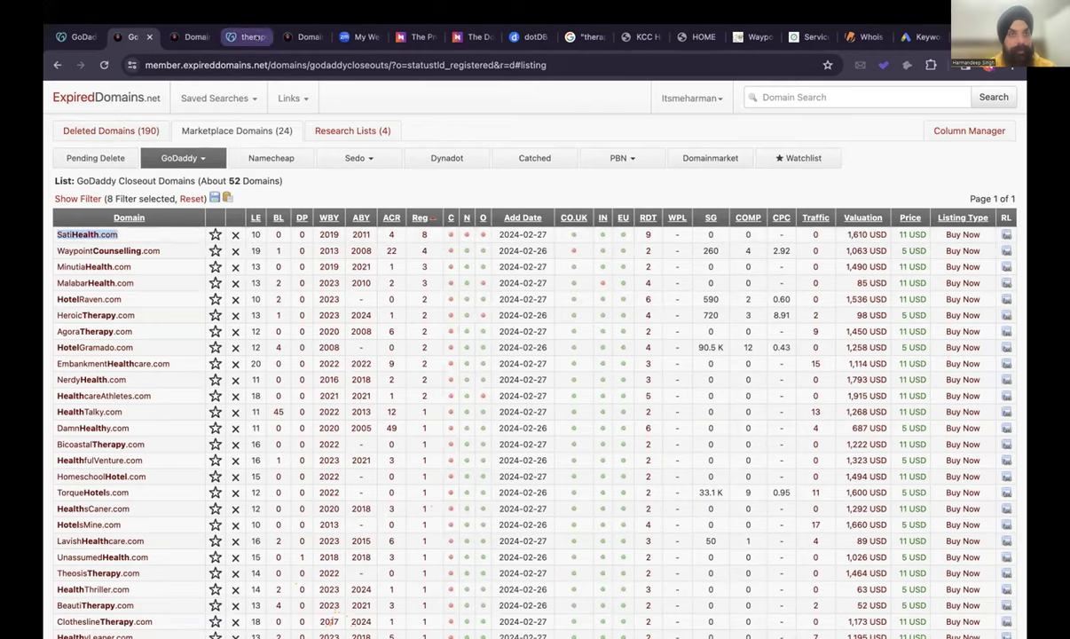
pyautogui.click(581, 36)
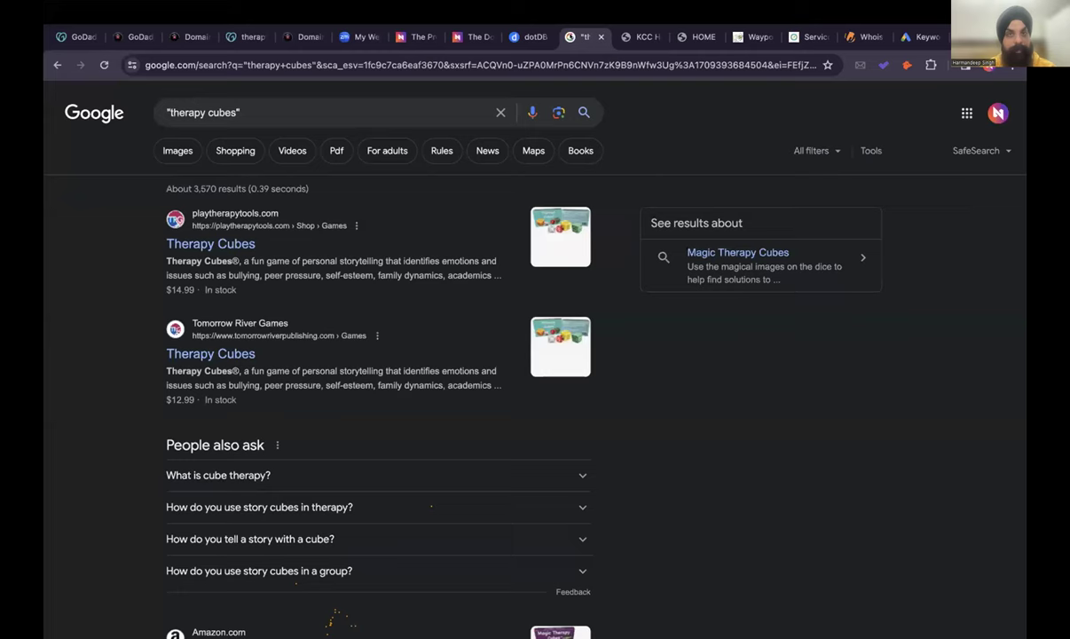
pyautogui.moveTo(238, 113); pyautogui.dragTo(166, 113)
pyautogui.write('SatiHealth.com')
pyautogui.click(186, 111)
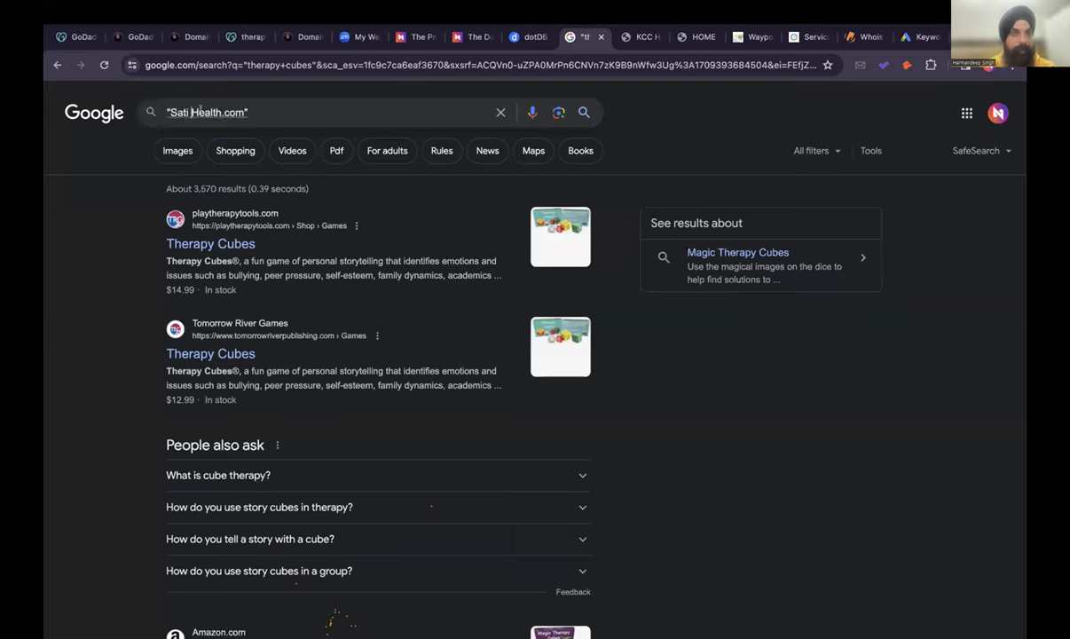
pyautogui.press('BackSpace')
pyautogui.press('BackSpace')
pyautogui.press('BackSpace')
pyautogui.press('BackSpace')
pyautogui.press('Return')
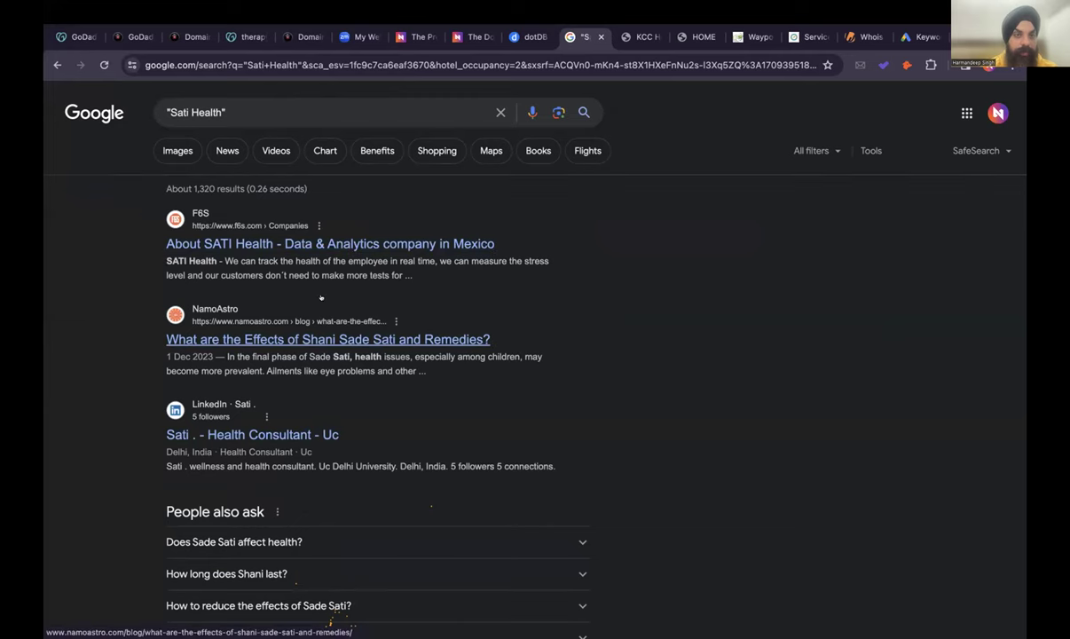
# Look through the Google results for businesses that use the Sati Health name.
pyautogui.scroll(-2, 326, 308)
pyautogui.scroll(-3, 326, 308)
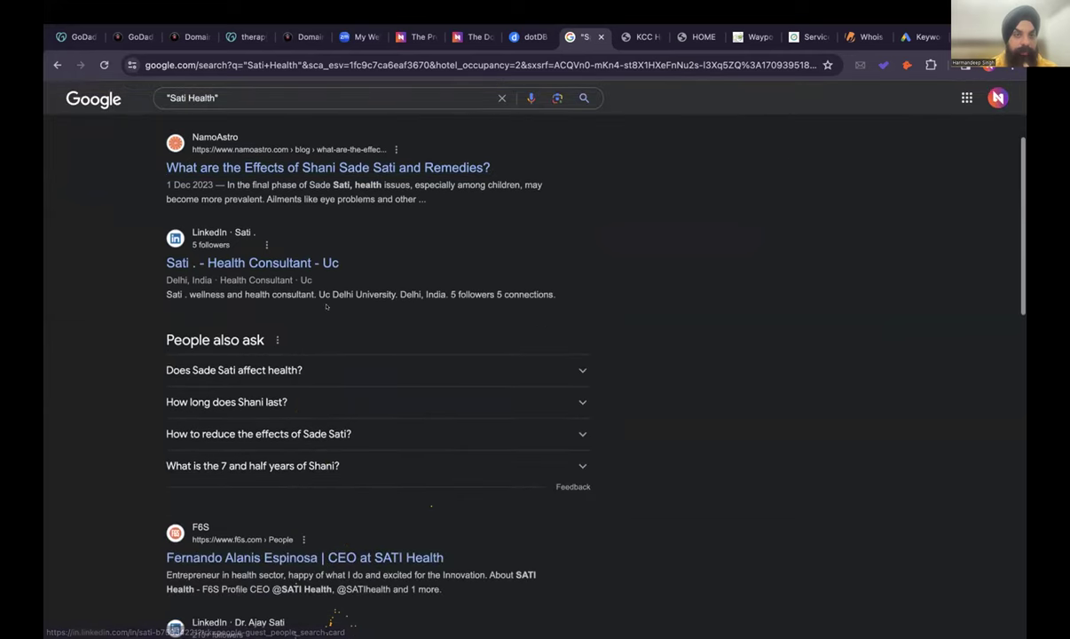
pyautogui.scroll(-1, 326, 307)
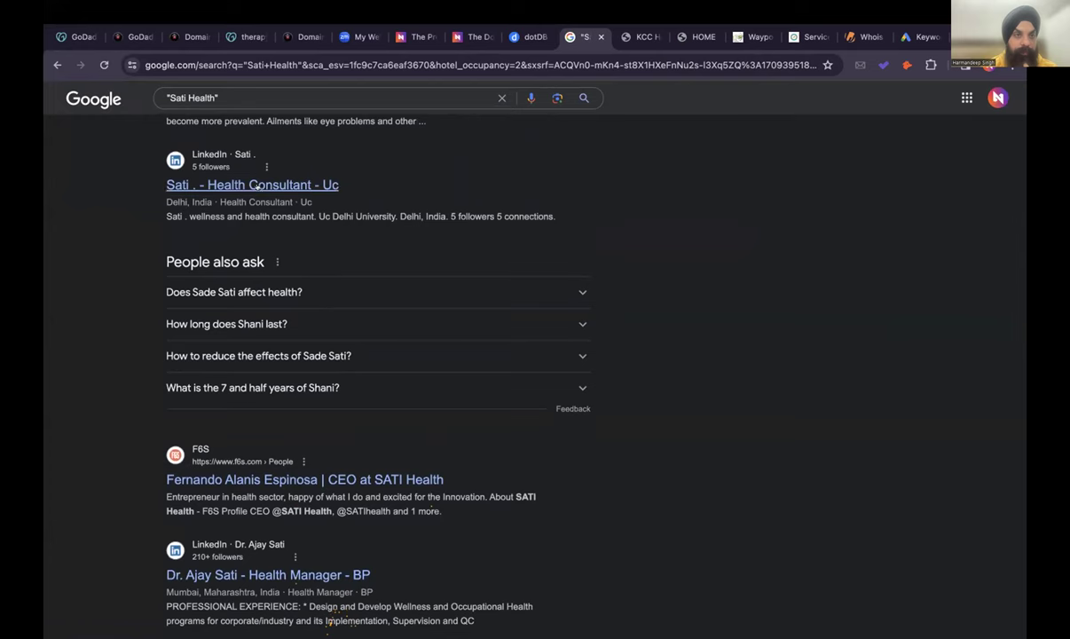
pyautogui.scroll(-4, 316, 264)
pyautogui.scroll(-3, 317, 265)
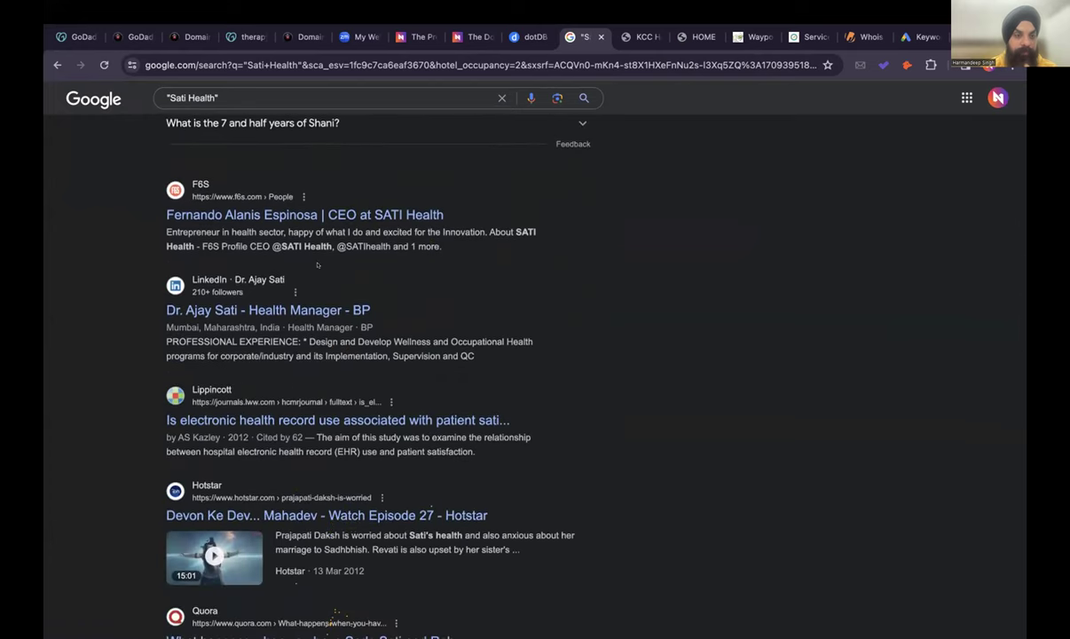
pyautogui.scroll(15, 316, 265)
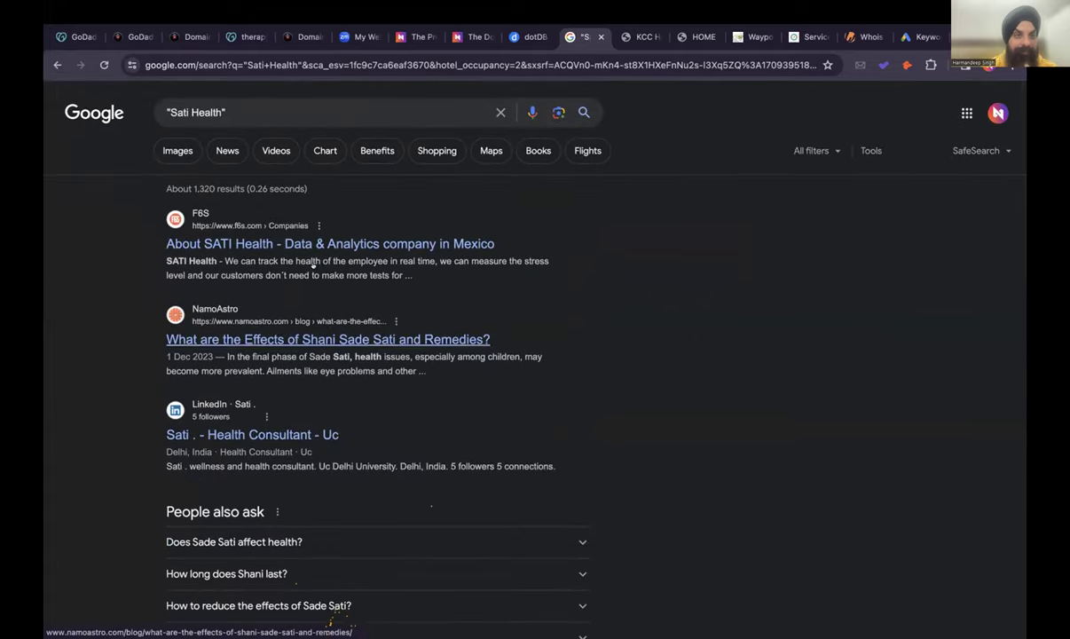
# Search dotDB for registered domains matching SatiHealth.com.
pyautogui.click(523, 37)
pyautogui.tripleClick(304, 231)
pyautogui.write('SatiHealth.com')
pyautogui.press('Return')
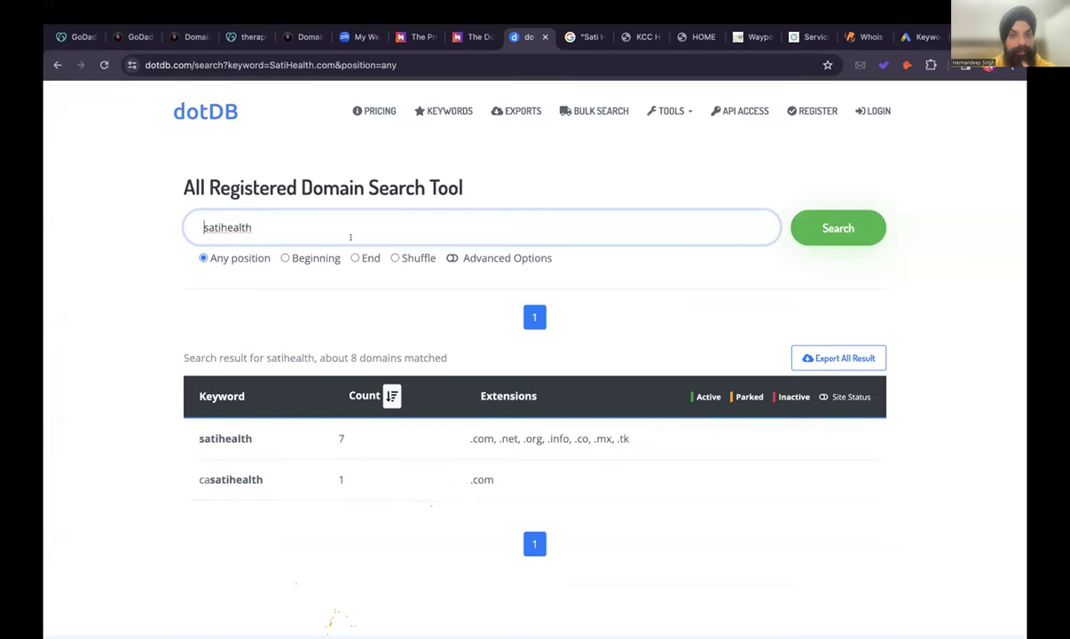
# Return to the GoDaddy closeout list, show its filter settings and review the keyword filter and the filtered domains.
pyautogui.click(191, 36)
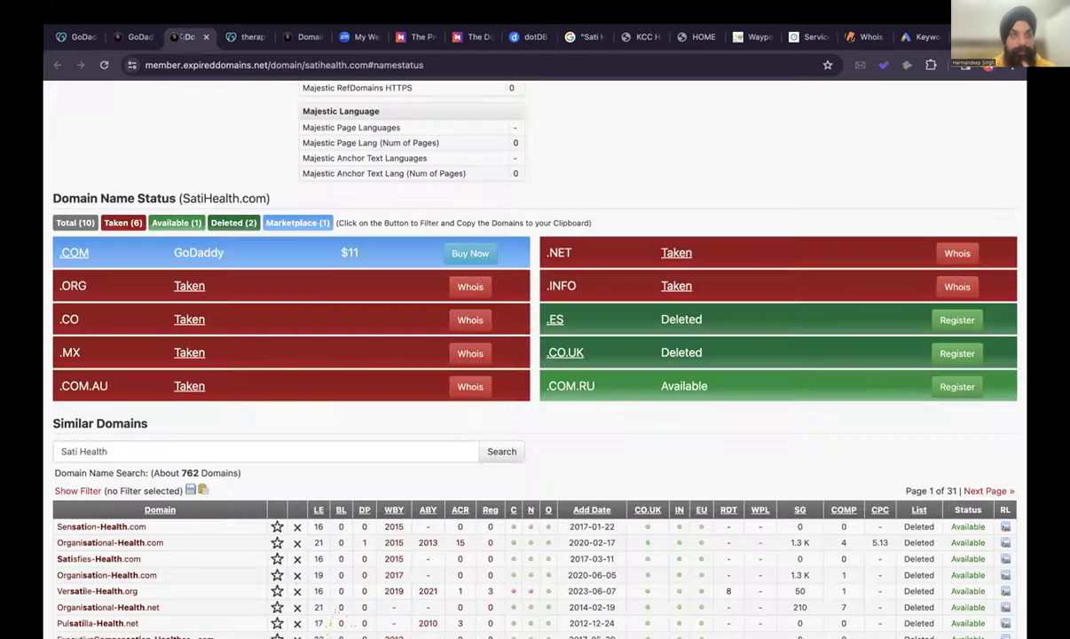
pyautogui.click(133, 36)
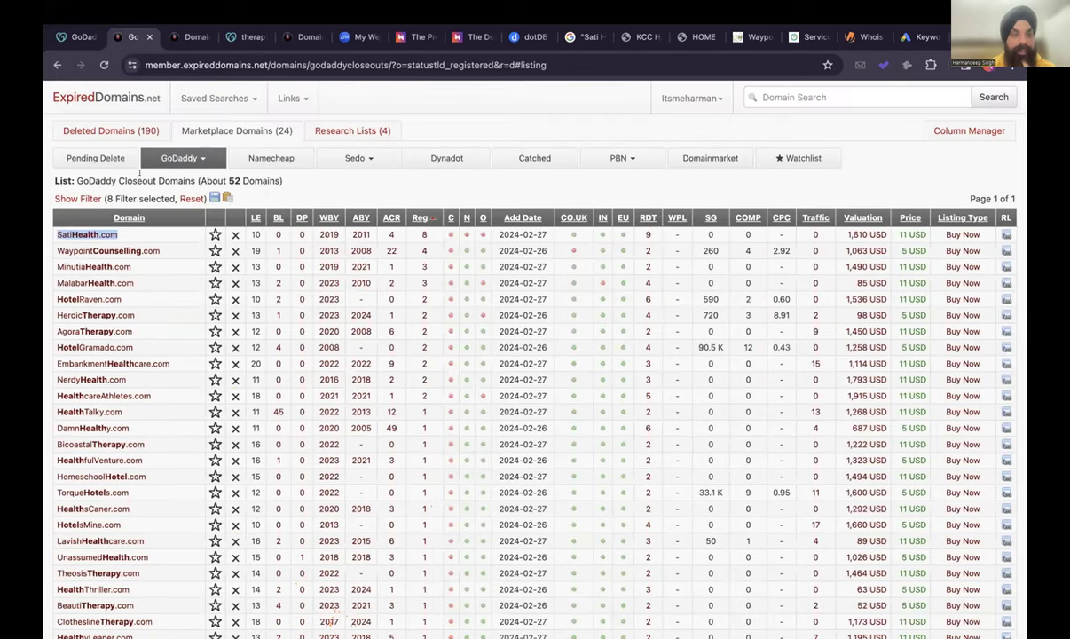
pyautogui.click(78, 198)
pyautogui.moveTo(140, 254); pyautogui.dragTo(267, 253)
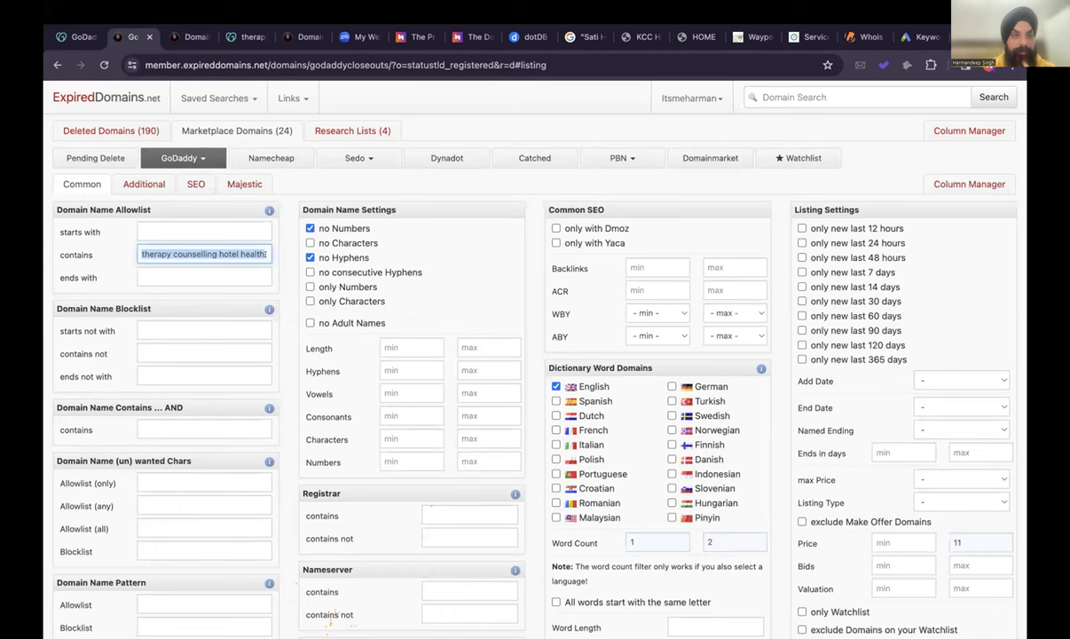
pyautogui.scroll(-5, 267, 255)
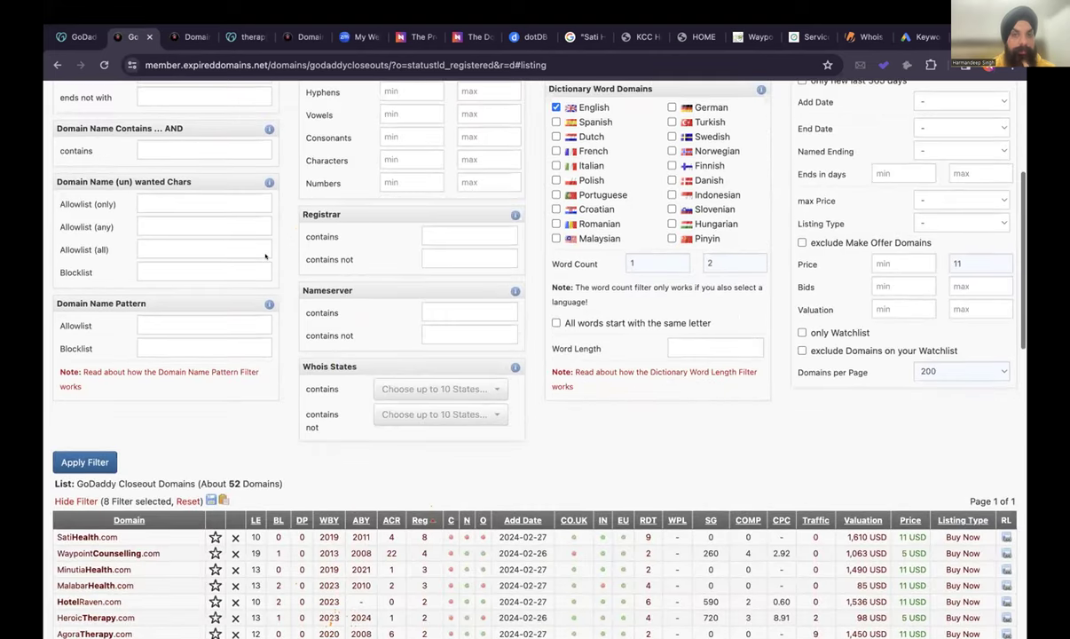
pyautogui.scroll(-3, 266, 256)
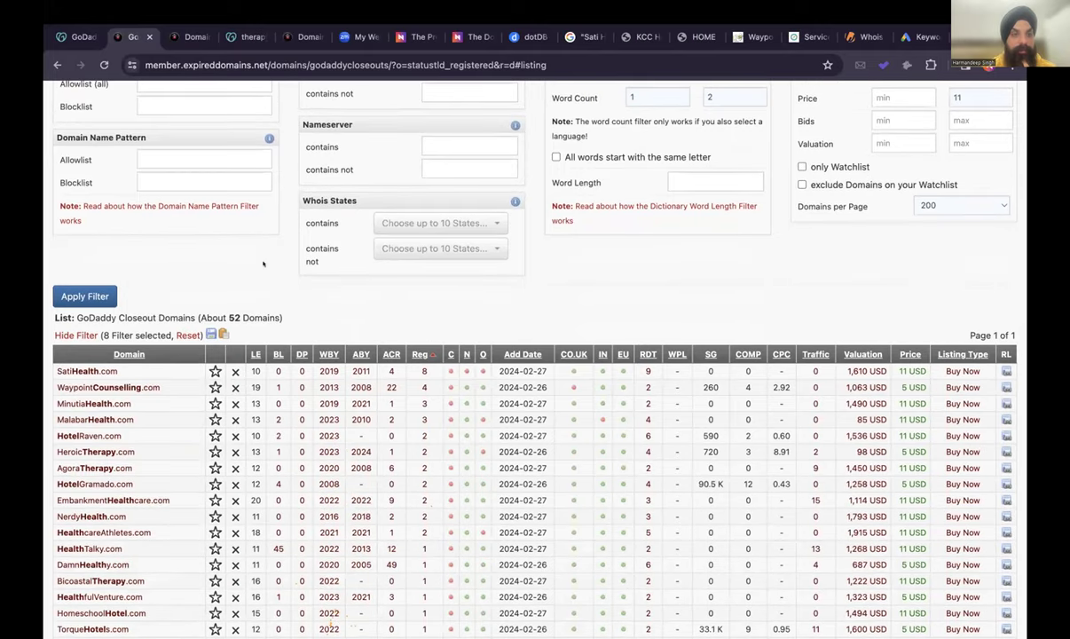
# Recheck the taken SatiHealth extensions and open satihealth.org in a new tab.
pyautogui.click(184, 37)
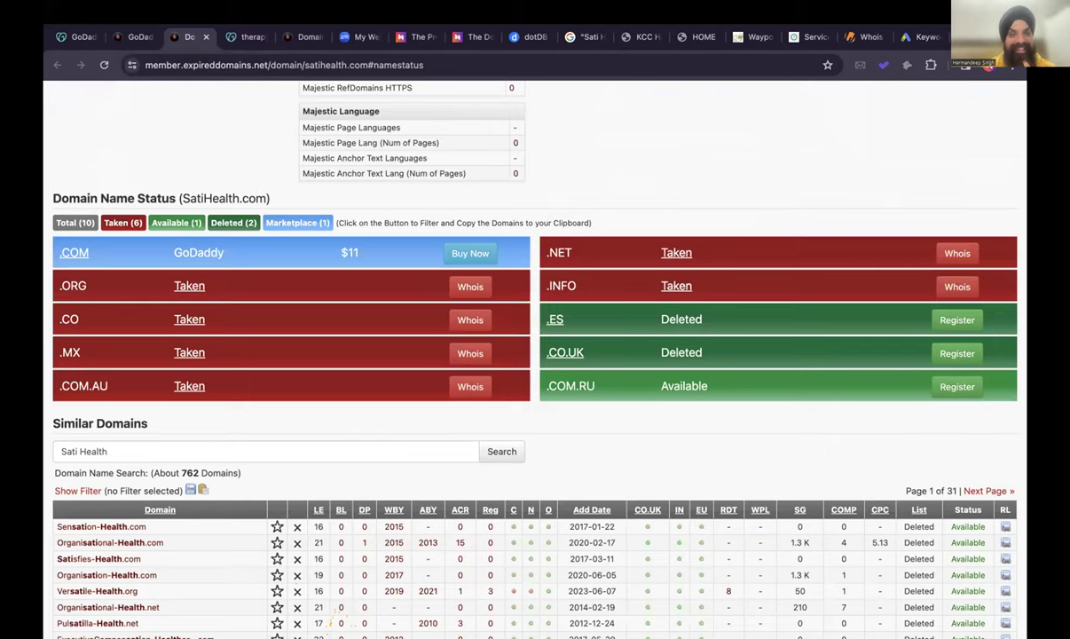
pyautogui.hotkey('ctrl', 't')
pyautogui.write('SatiHealth.com')
pyautogui.press('BackSpace')
pyautogui.press('BackSpace')
pyautogui.press('BackSpace')
pyautogui.write('org')
pyautogui.press('Return')
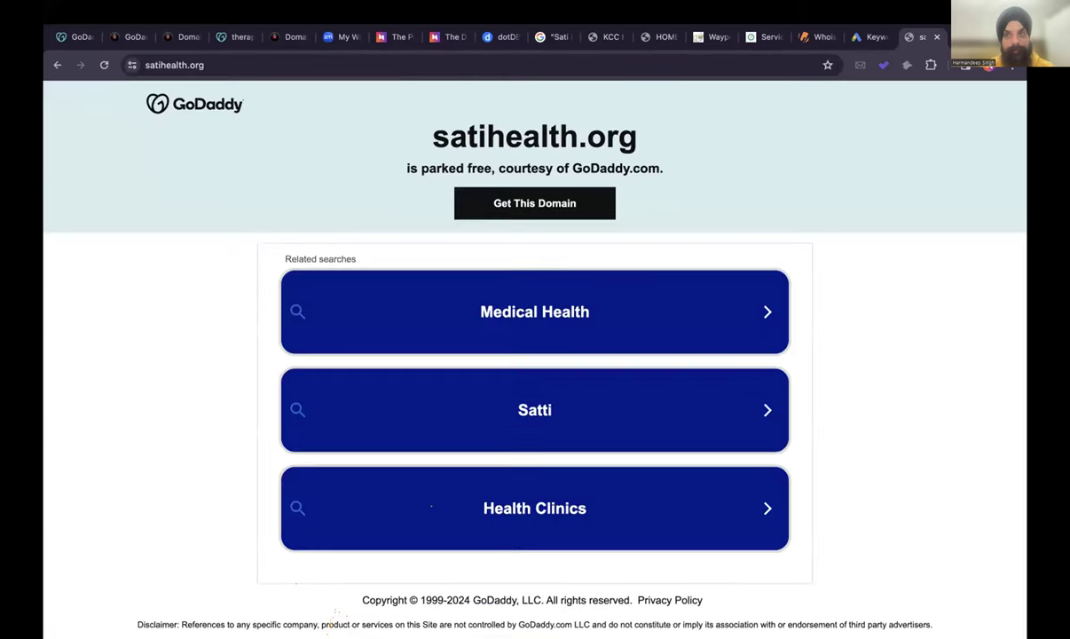
# Return to the SatiHealth status page and open satihealth.net in a new tab.
pyautogui.click(178, 36)
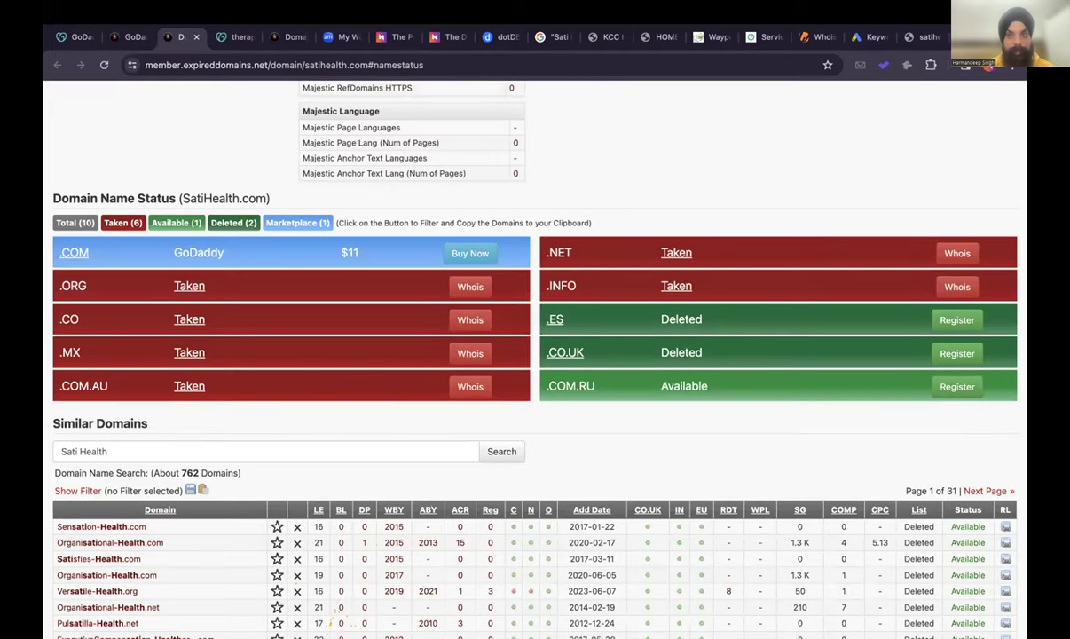
pyautogui.hotkey('ctrl', 't')
pyautogui.write('SatiHealth.')
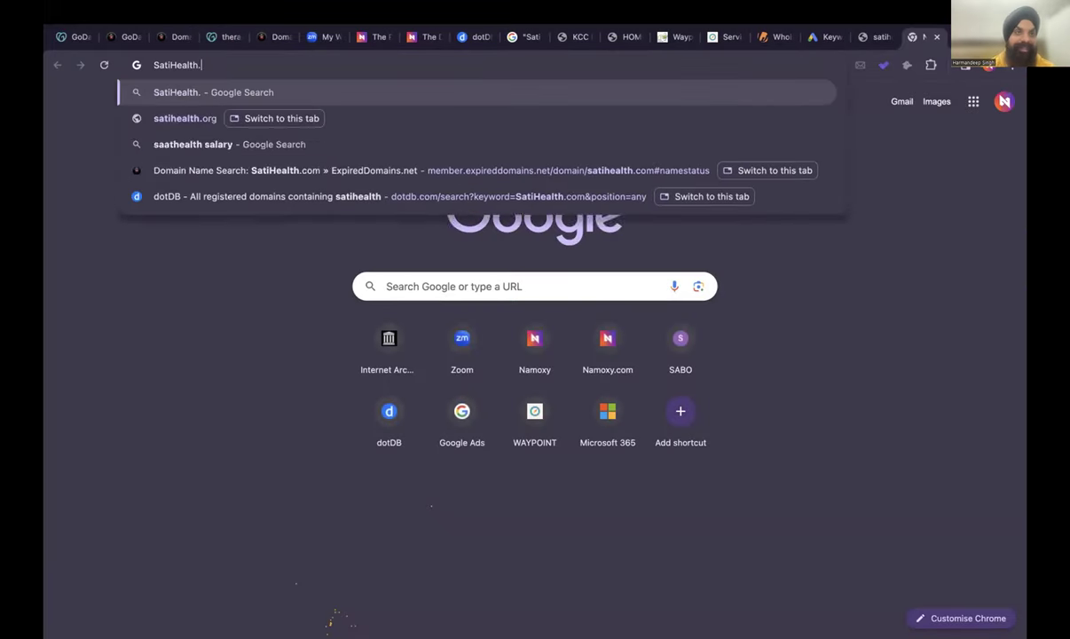
pyautogui.write('net')
pyautogui.press('Return')
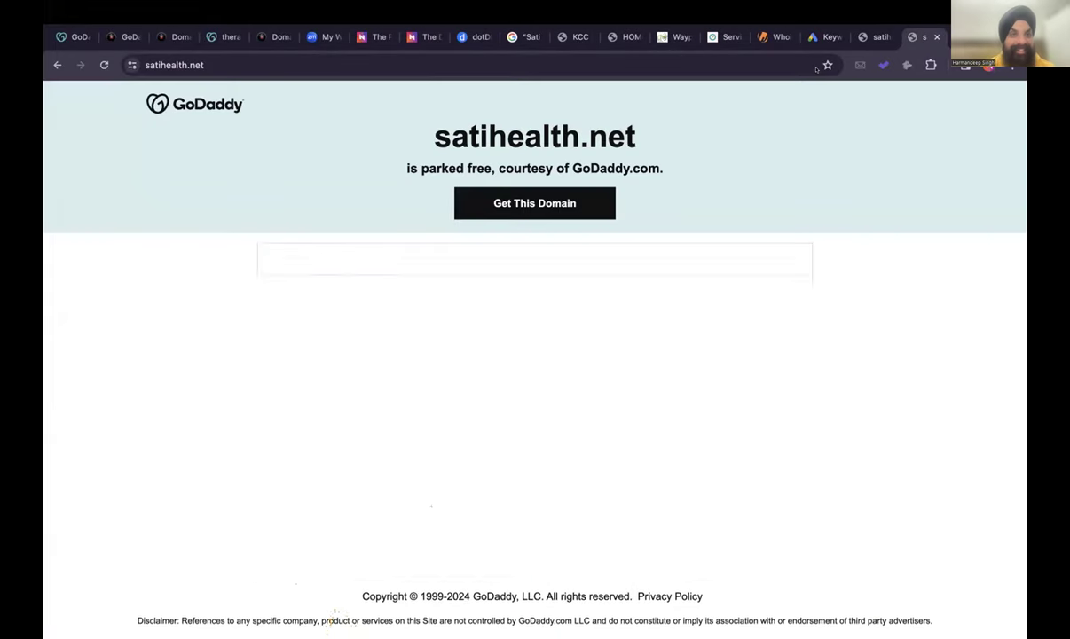
# Return to the SatiHealth status page and load satihealth.com.au in a new tab.
pyautogui.click(173, 38)
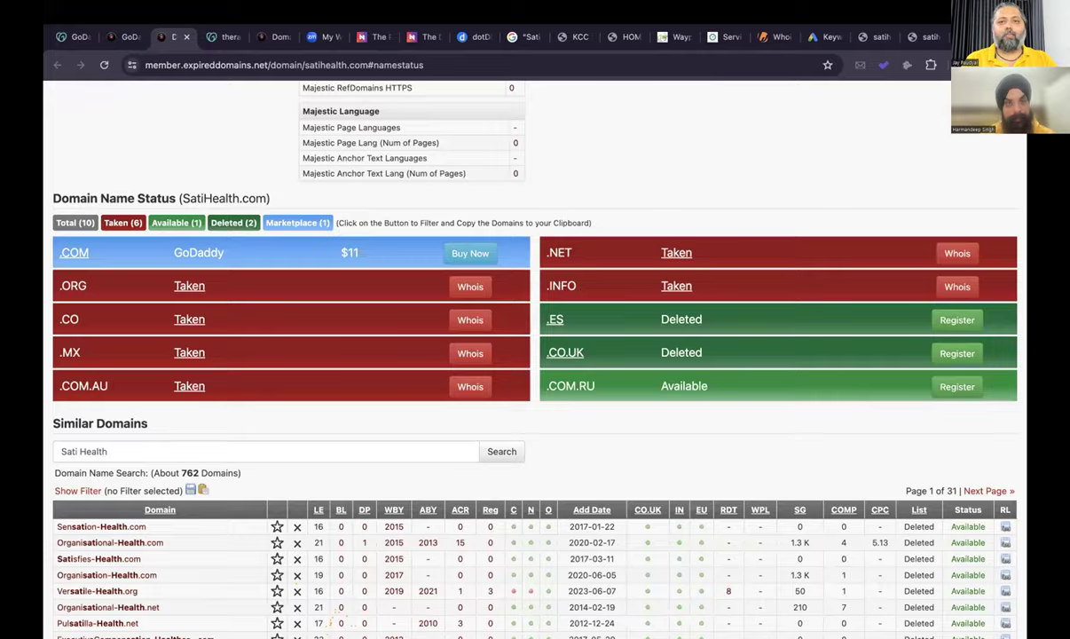
pyautogui.hotkey('ctrl', 't')
pyautogui.write('SatiHealth.com')
pyautogui.press('BackSpace')
pyautogui.write('m.au')
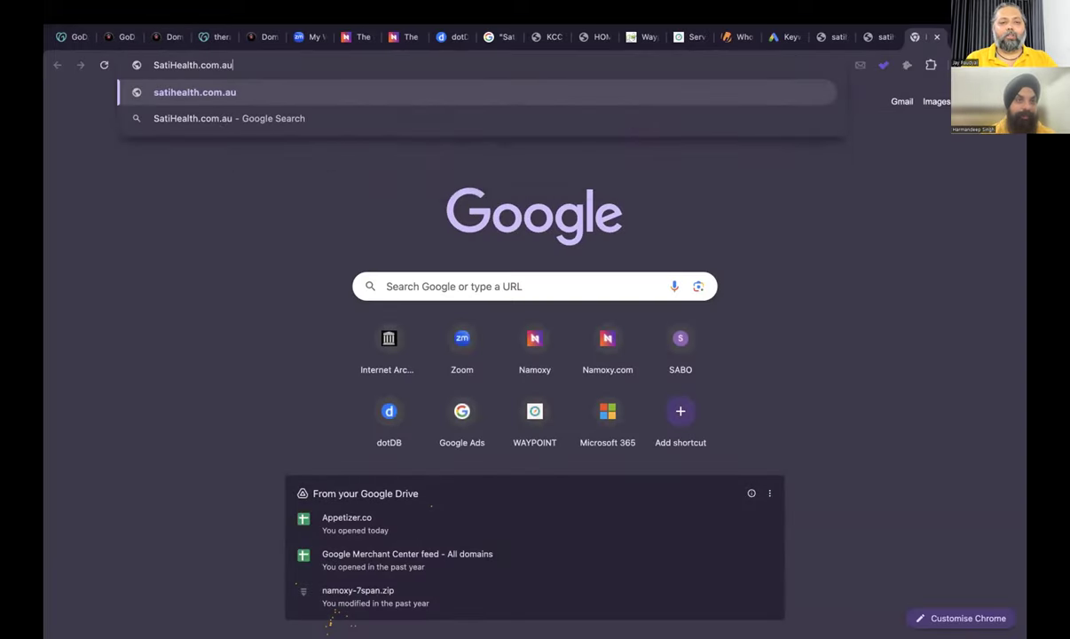
pyautogui.press('Return')
# Load satihealth.mx in another new tab.
pyautogui.hotkey('ctrl', 'l')
pyautogui.write('SatiHealth.com')
pyautogui.press('BackSpace')
pyautogui.press('BackSpace')
pyautogui.press('BackSpace')
pyautogui.write('mx')
pyautogui.press('Return')
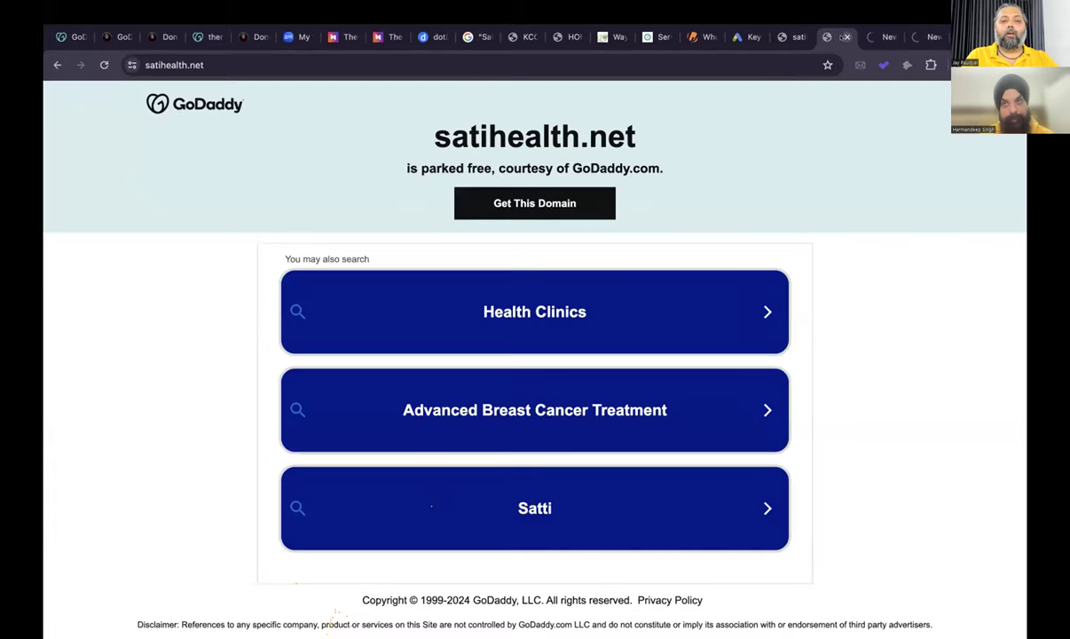
# Close the satihealth.net and satihealth.org tabs and view the site that satihealth.com.au leads to.
pyautogui.click(846, 37)
pyautogui.click(812, 36)
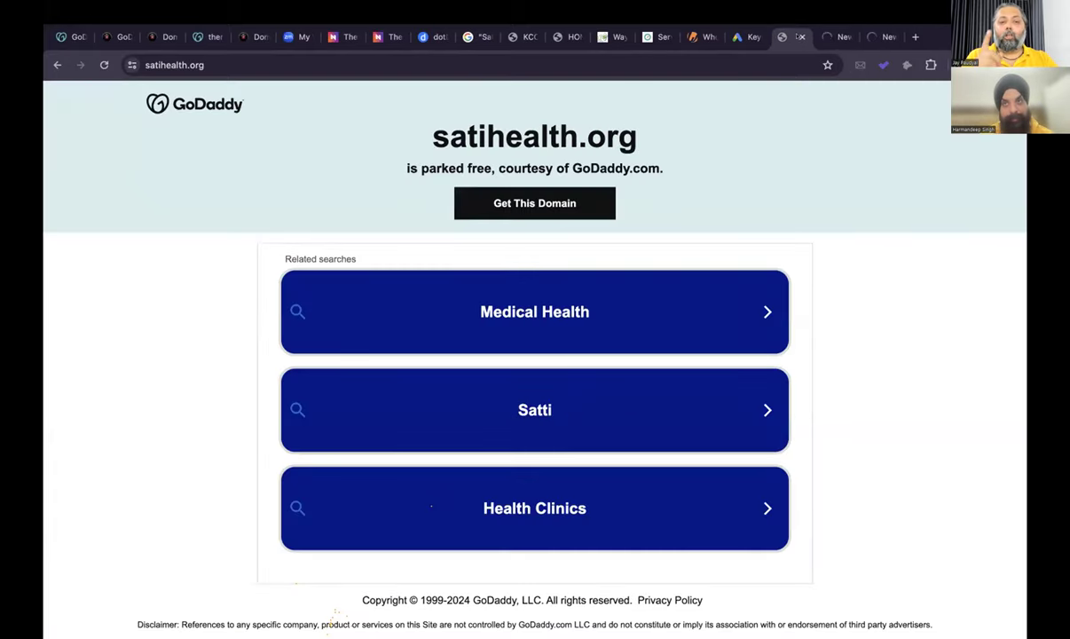
pyautogui.click(802, 36)
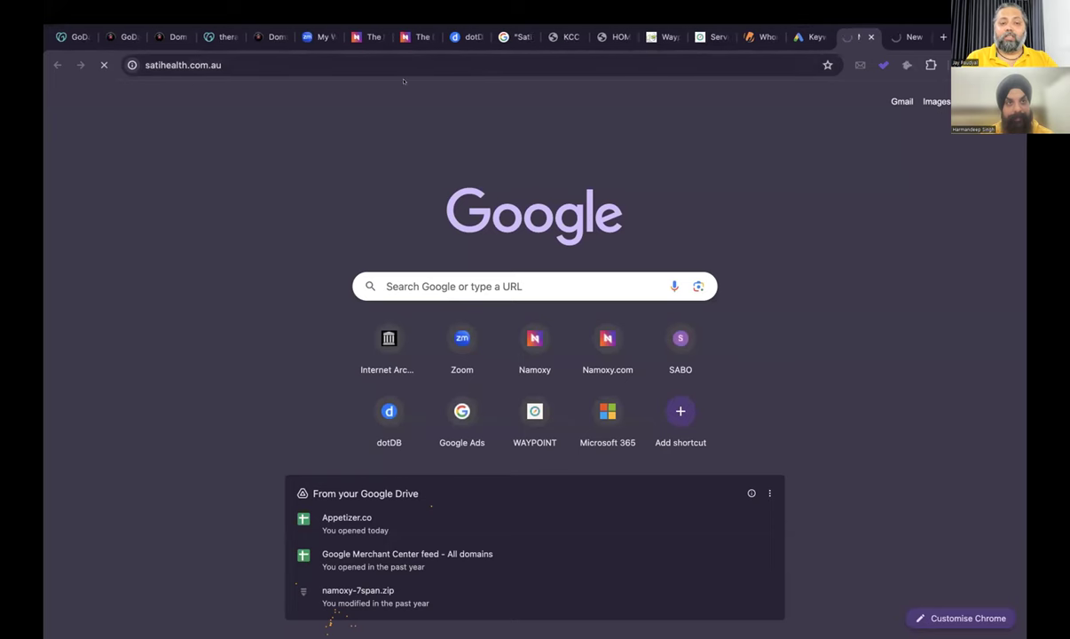
pyautogui.click(175, 36)
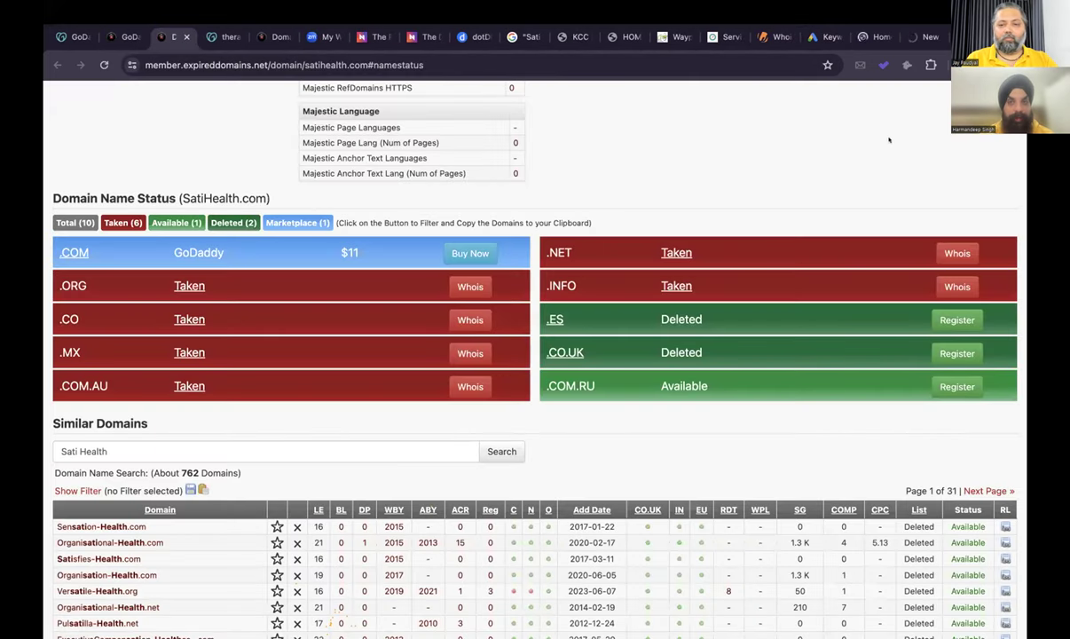
pyautogui.click(874, 37)
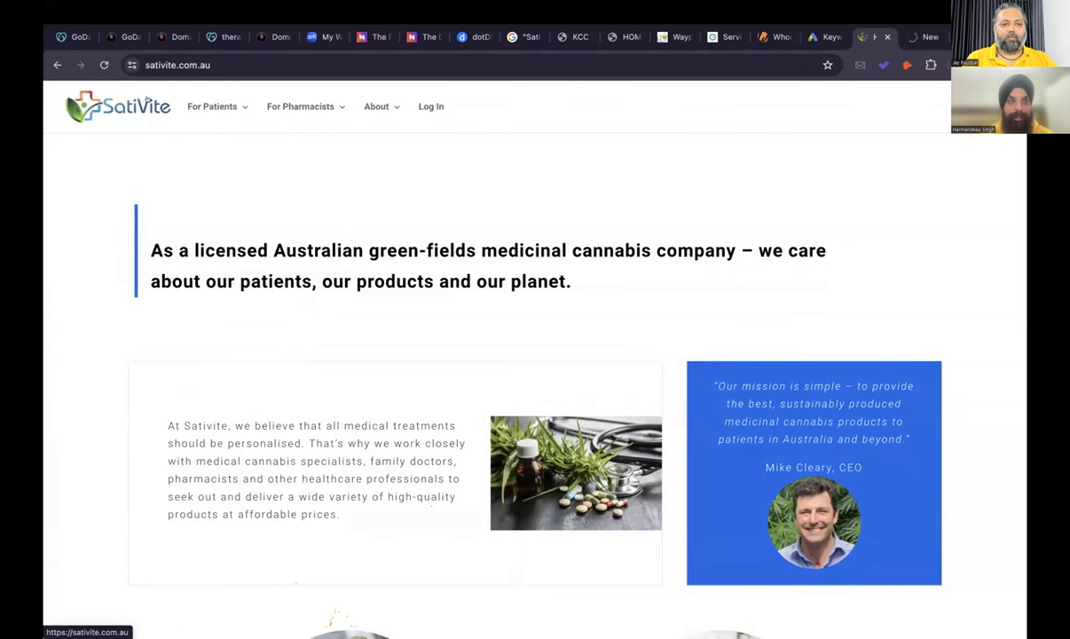
# Load satihealth.com.au again, look through the home page it leads to, and close its tab.
pyautogui.click(220, 58)
pyautogui.write('SatiHealth.com')
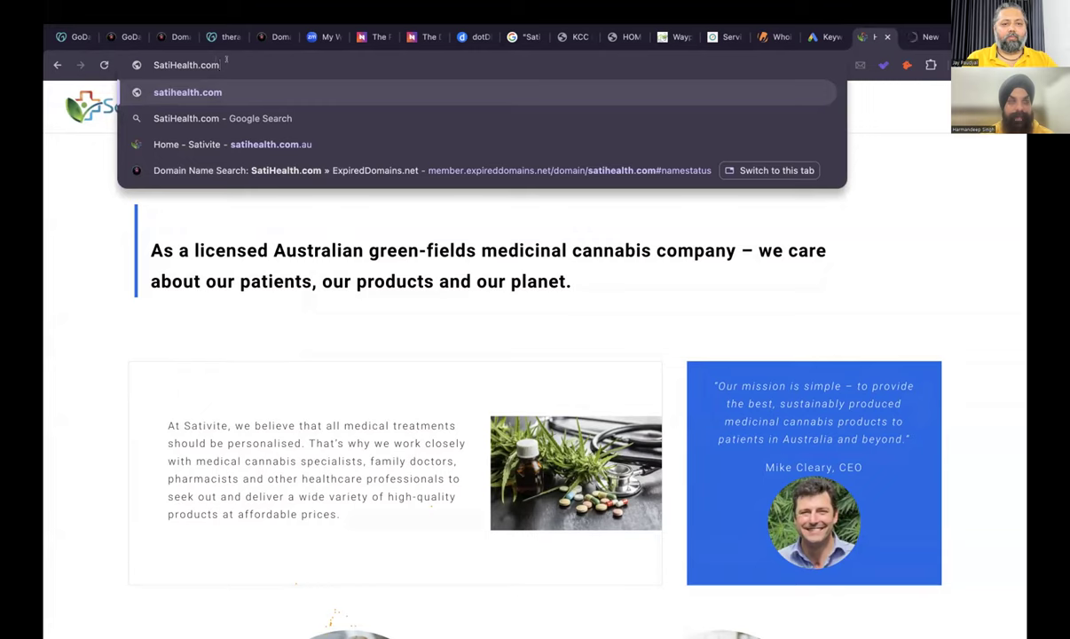
pyautogui.write('.au')
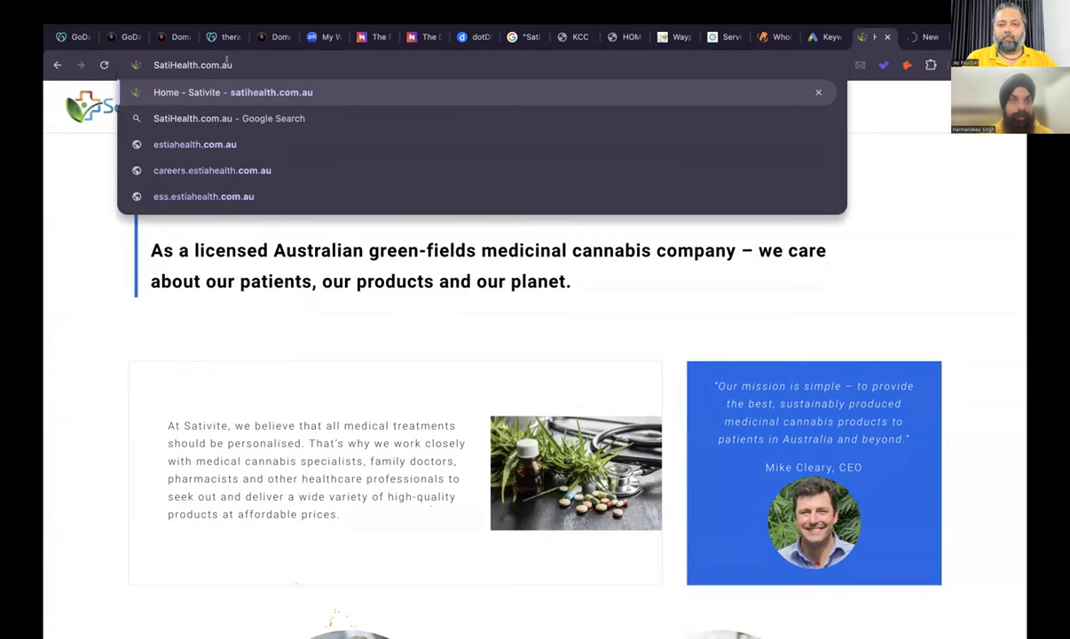
pyautogui.press('Return')
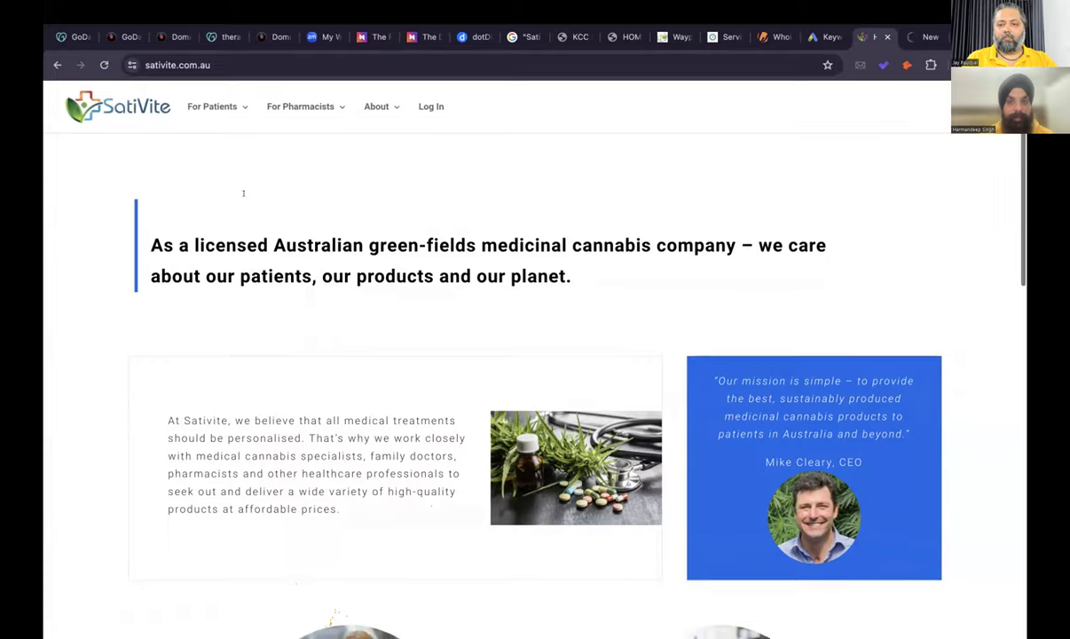
pyautogui.scroll(-15, 244, 196)
pyautogui.scroll(15, 244, 196)
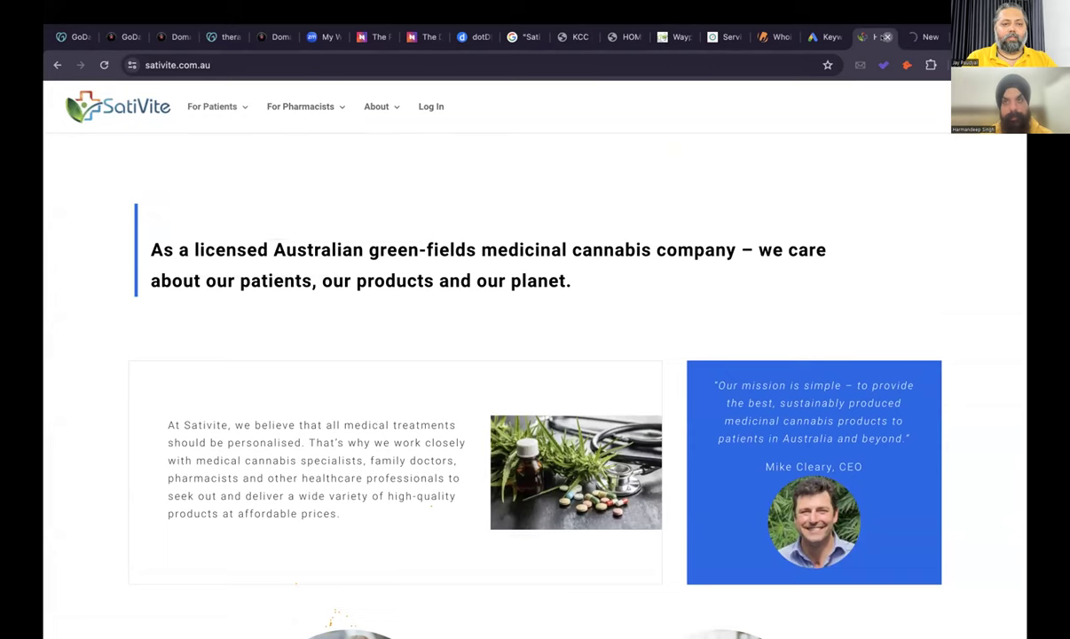
pyautogui.click(886, 37)
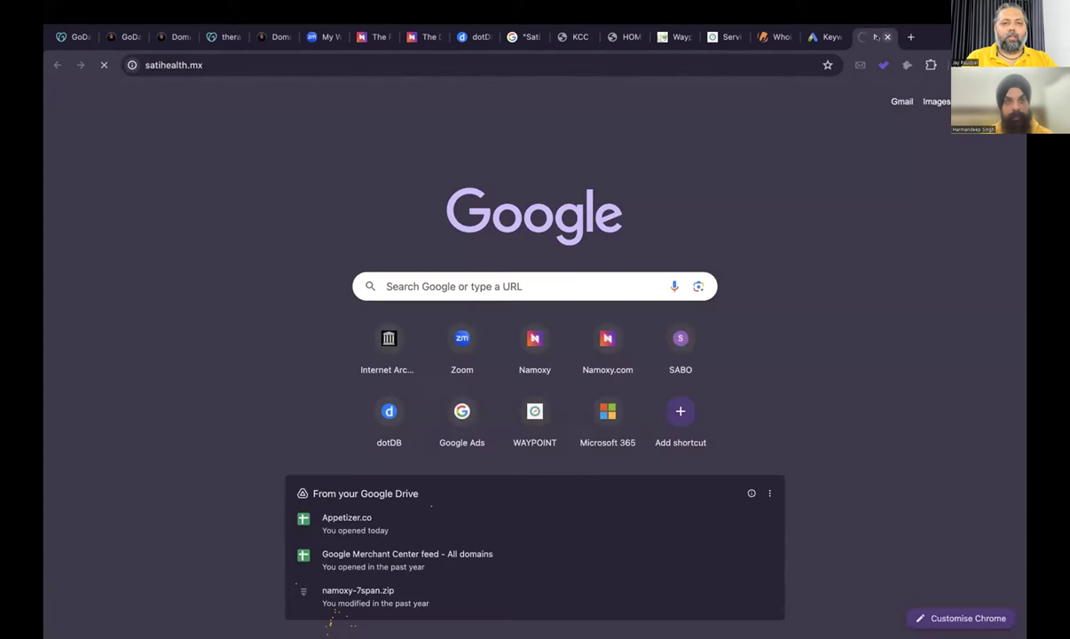
# Return to the SatiHealth status page and open satihealth.info in a new tab.
pyautogui.click(131, 37)
pyautogui.click(182, 36)
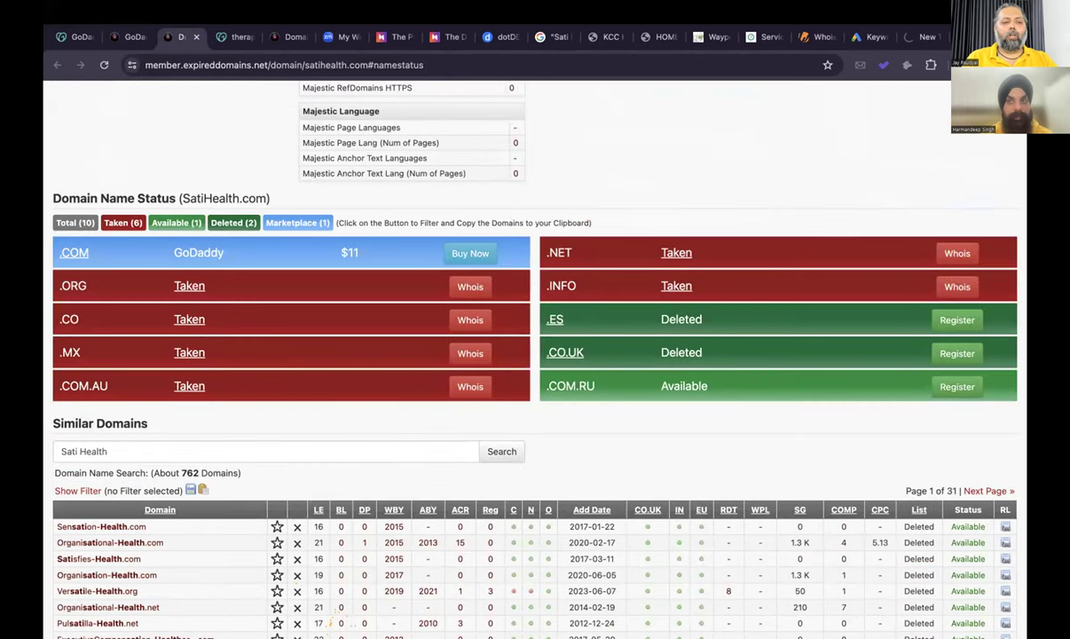
pyautogui.hotkey('ctrl', 't')
pyautogui.write('SatiHealth.com')
pyautogui.press('BackSpace')
pyautogui.press('BackSpace')
pyautogui.press('BackSpace')
pyautogui.write('inf')
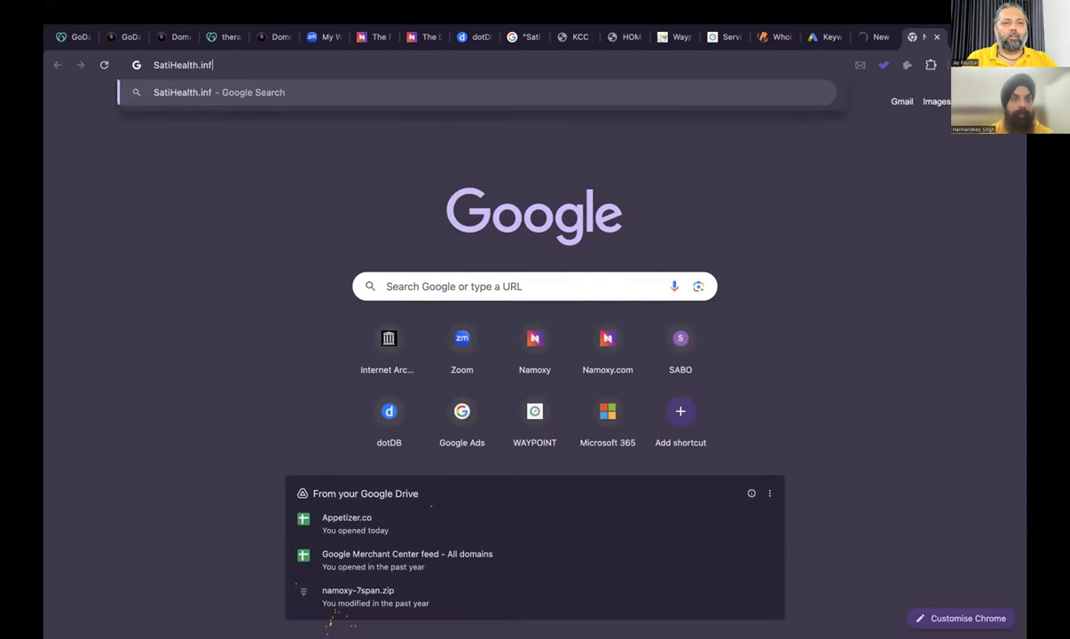
pyautogui.write('o')
pyautogui.press('Return')
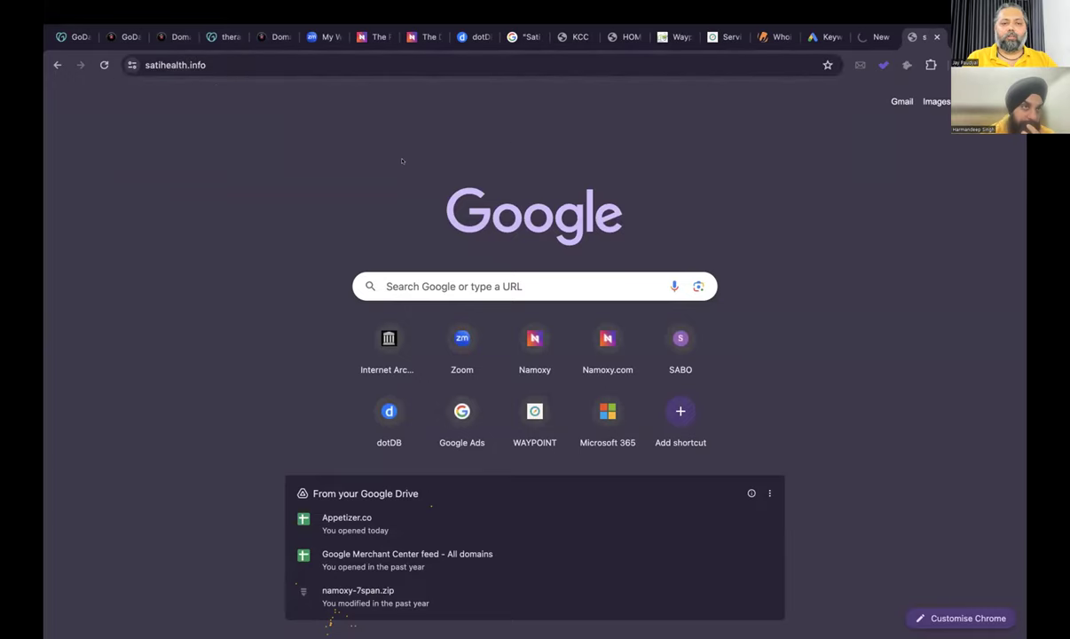
# Go back to the GoDaddy closeout list and open the auction listing for SatiHealth.com.
pyautogui.click(218, 36)
pyautogui.click(73, 36)
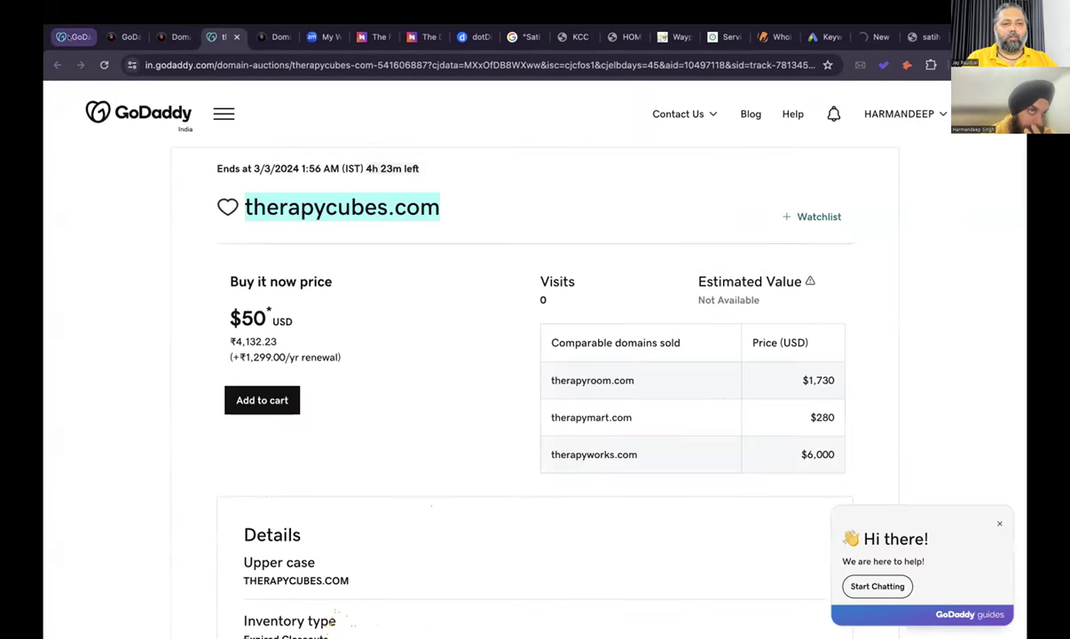
pyautogui.click(124, 36)
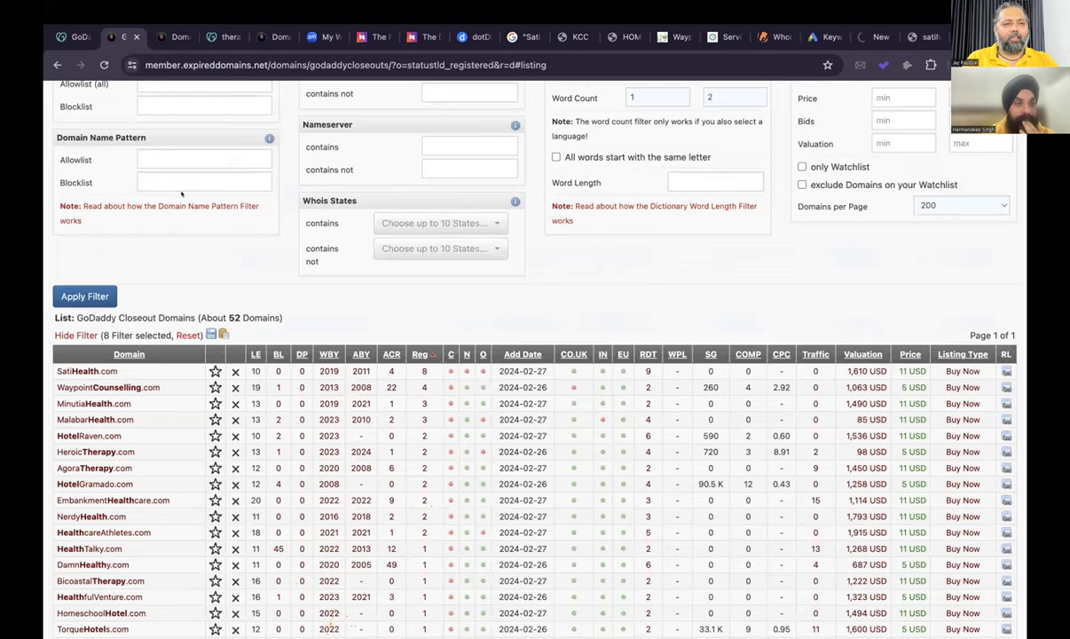
pyautogui.click(89, 370)
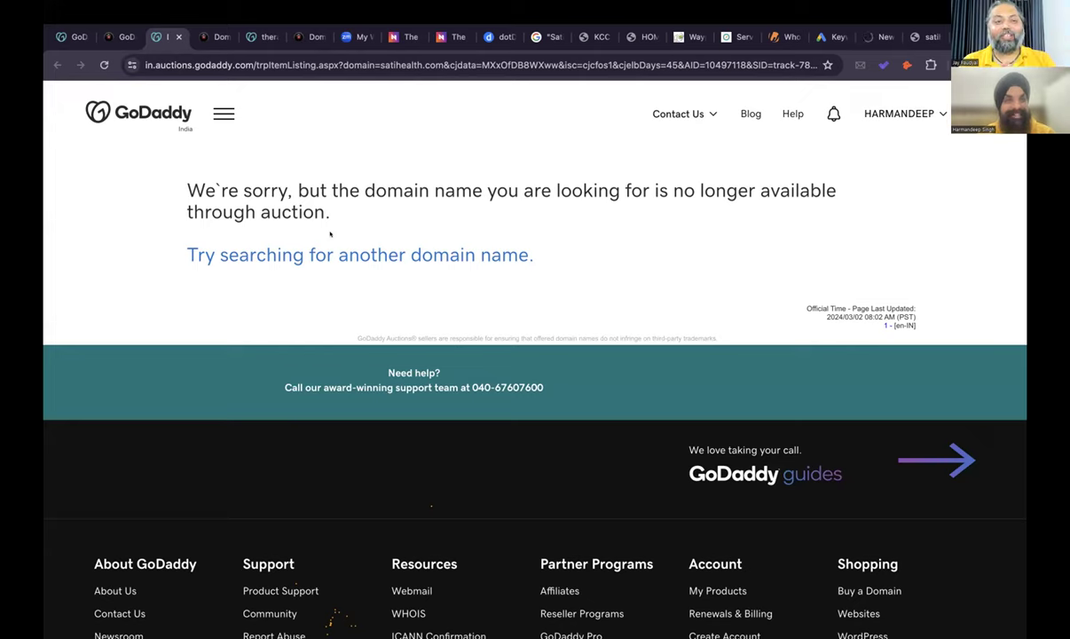
# Return to the closeout list and open the auction listing for WaypointCounselling.com.
pyautogui.click(120, 37)
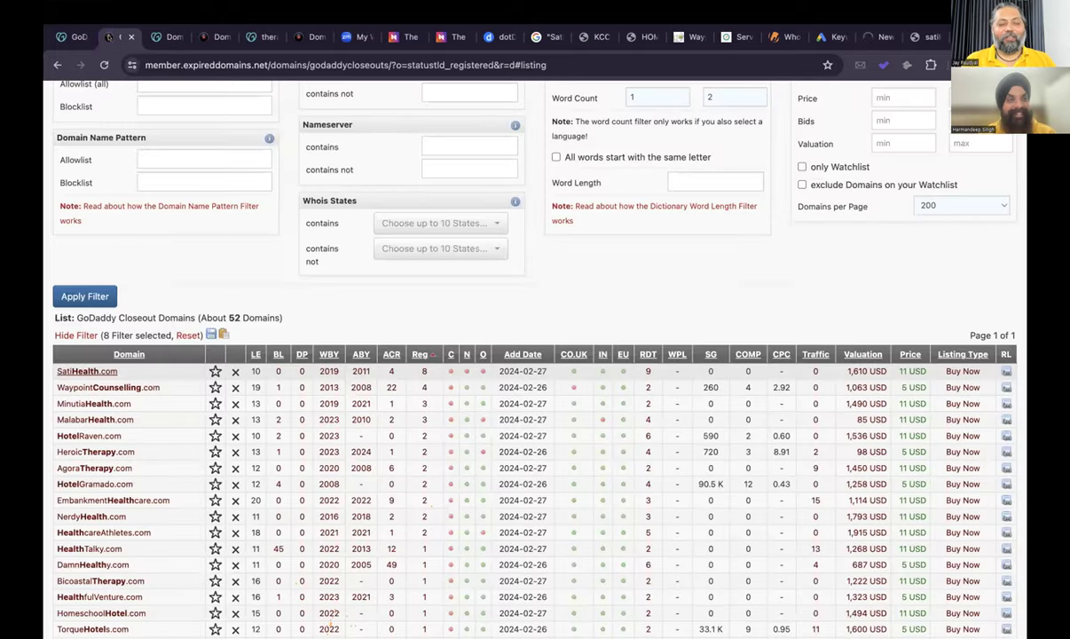
pyautogui.scroll(-2, 190, 277)
pyautogui.click(130, 259)
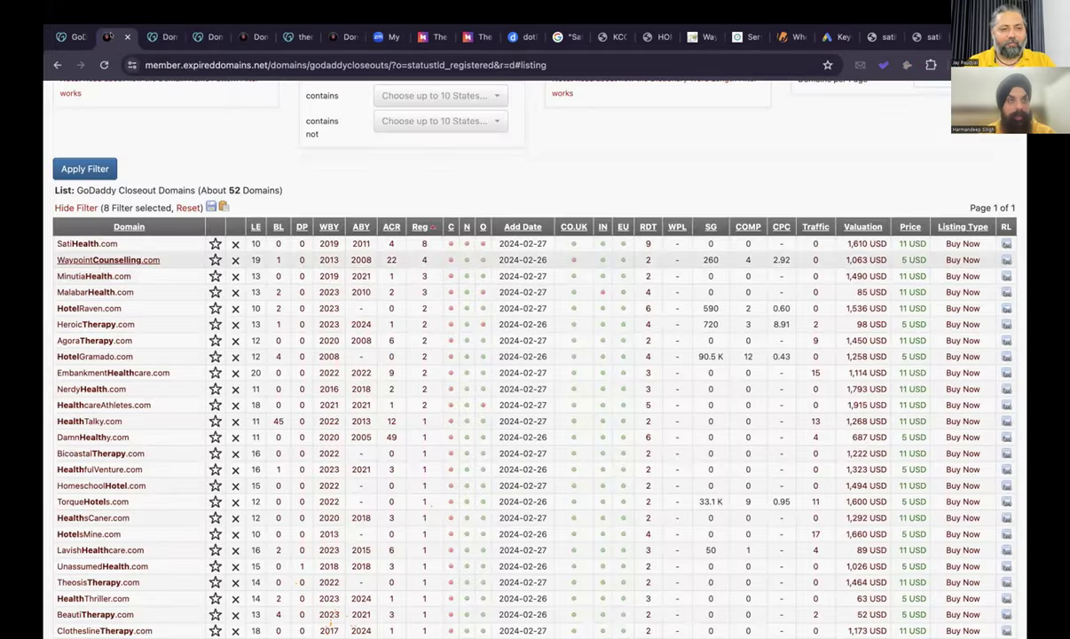
pyautogui.click(111, 36)
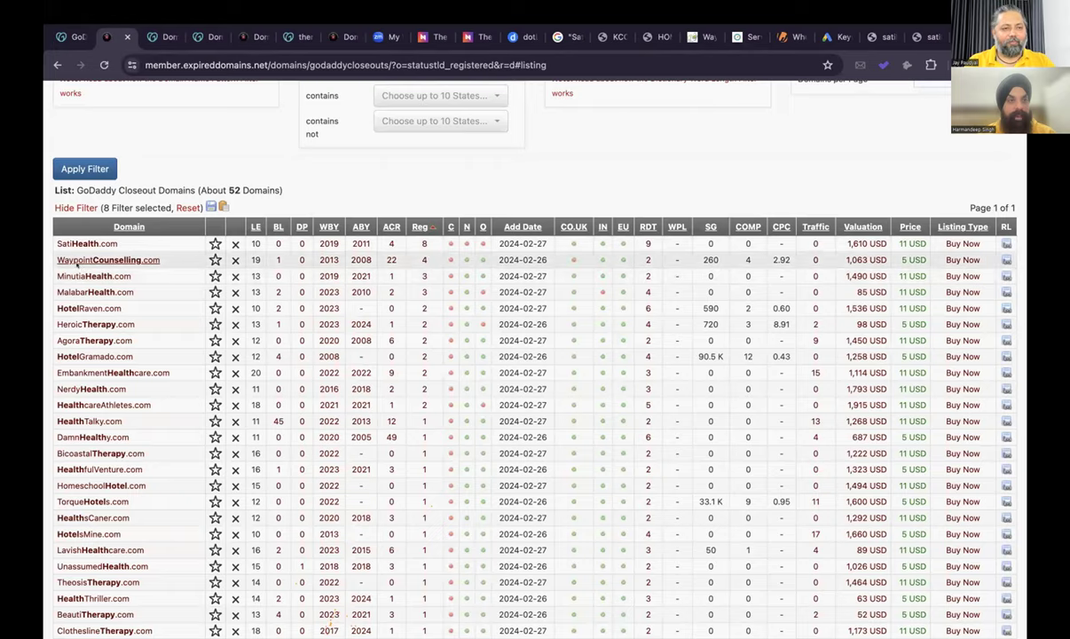
pyautogui.scroll(5, 78, 263)
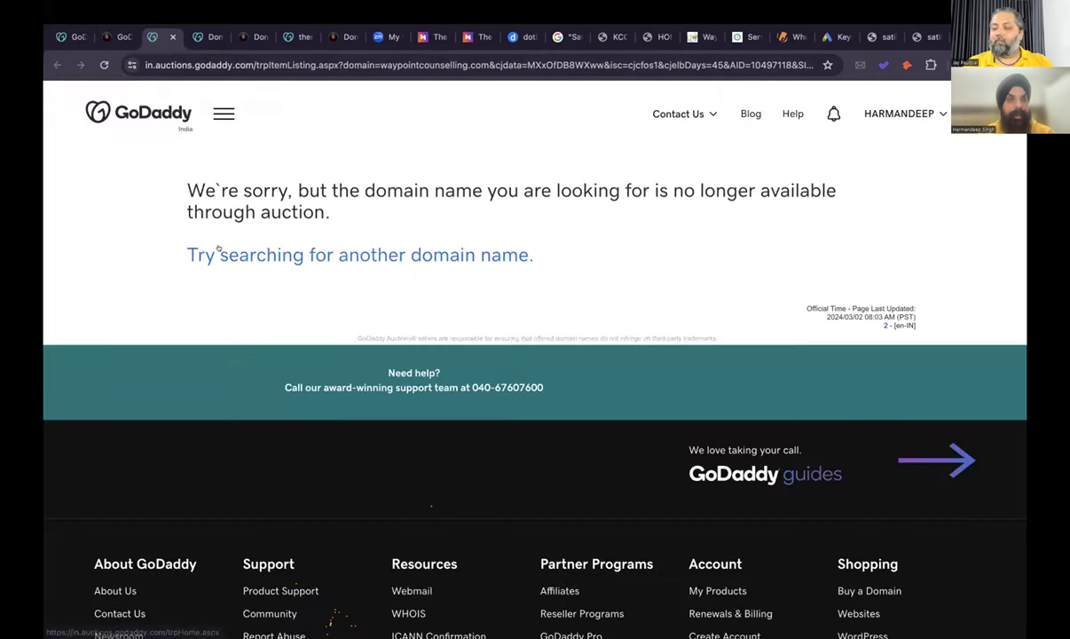
# Close the WaypointCounselling.com and SatiHealth.com auction listings and return to the closeout domain list.
pyautogui.click(172, 36)
pyautogui.click(162, 36)
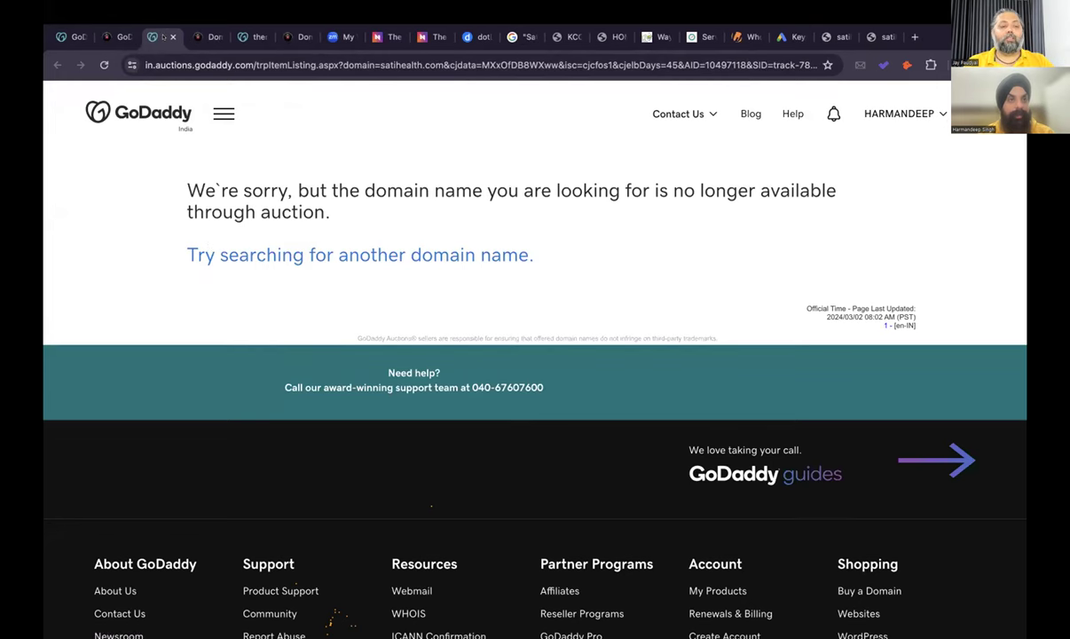
pyautogui.click(173, 37)
pyautogui.click(107, 36)
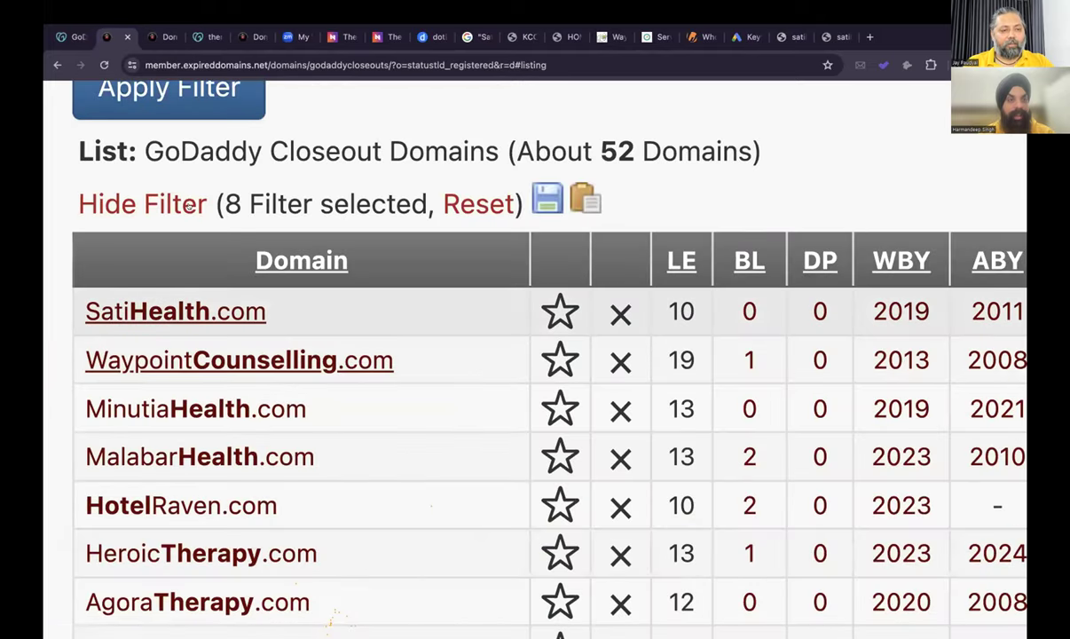
# Examine the filtered GoDaddy closeout list for promising health, therapy and hotel domain names, comparing names, age and prices.
pyautogui.scroll(-4, 257, 204)
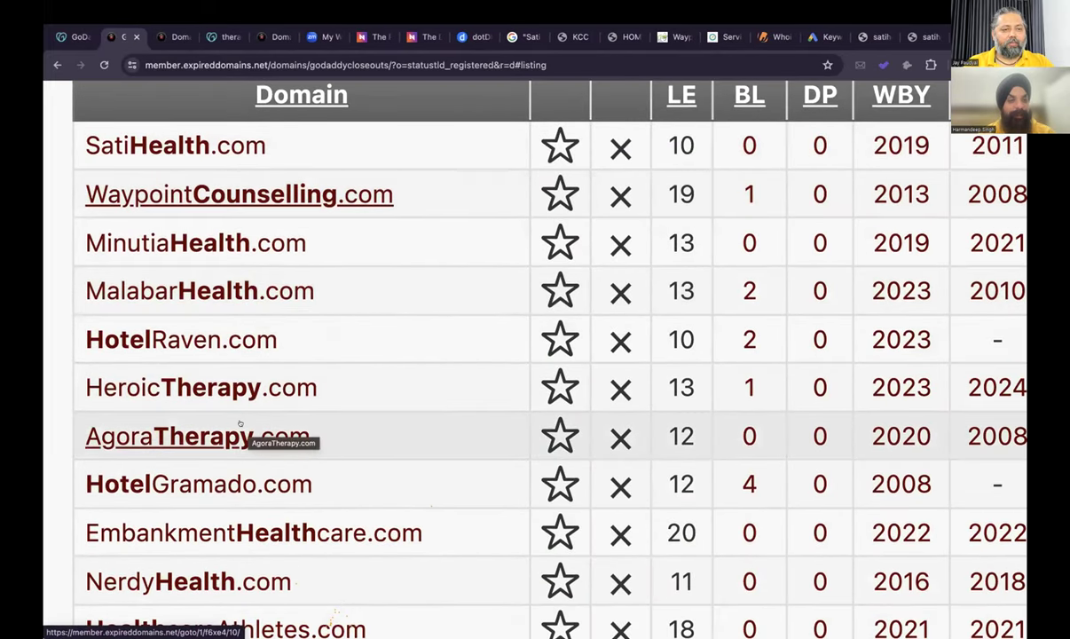
pyautogui.scroll(-3, 241, 417)
pyautogui.scroll(-2, 240, 422)
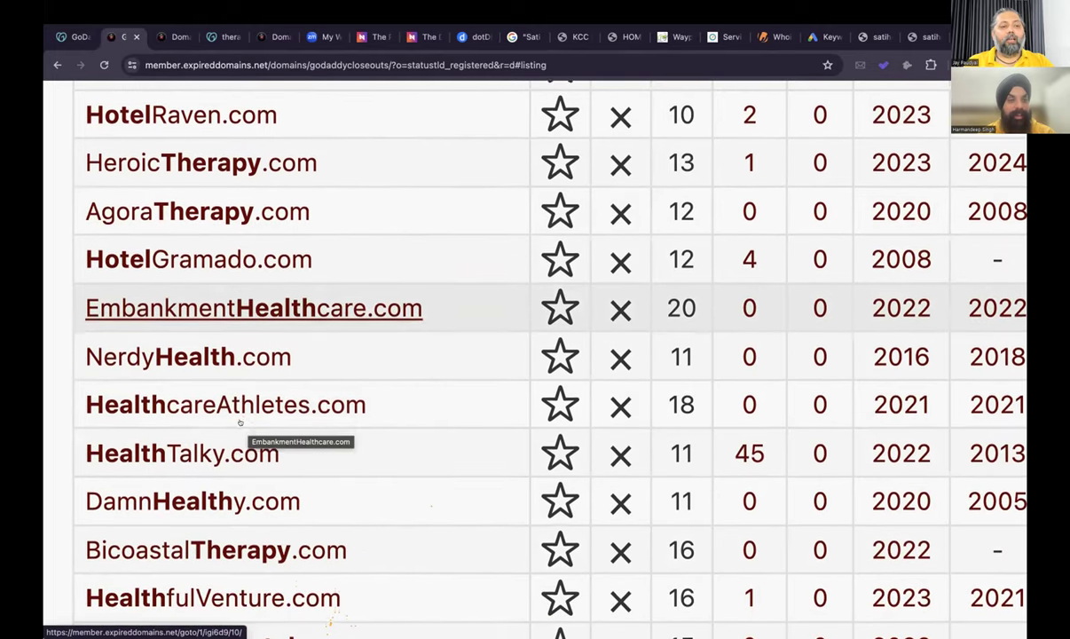
pyautogui.scroll(-1, 244, 423)
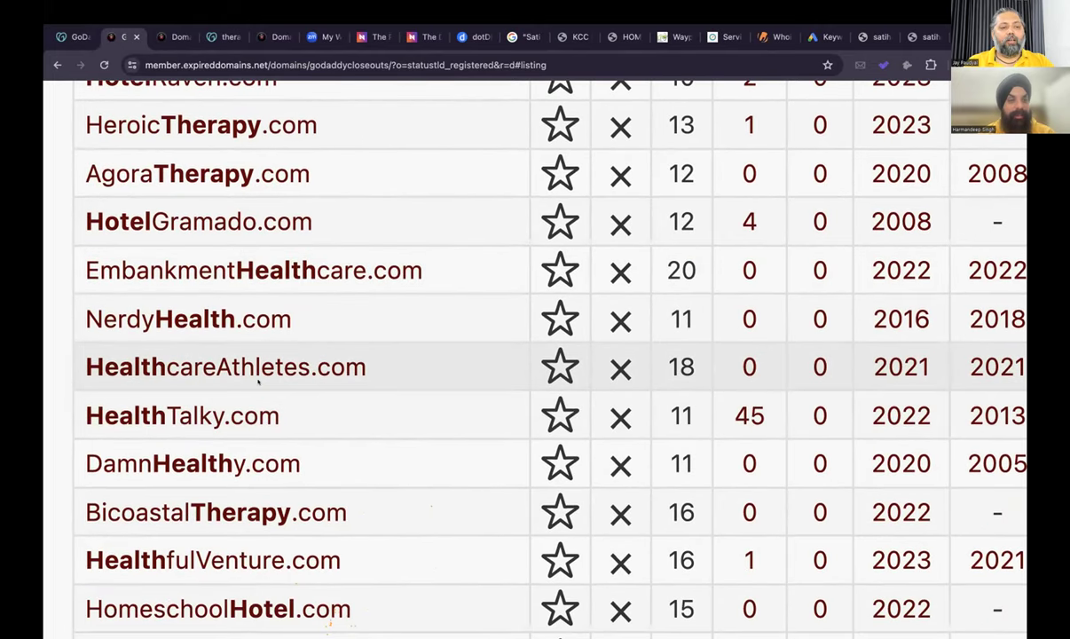
pyautogui.scroll(-5, 258, 379)
pyautogui.scroll(-4, 257, 382)
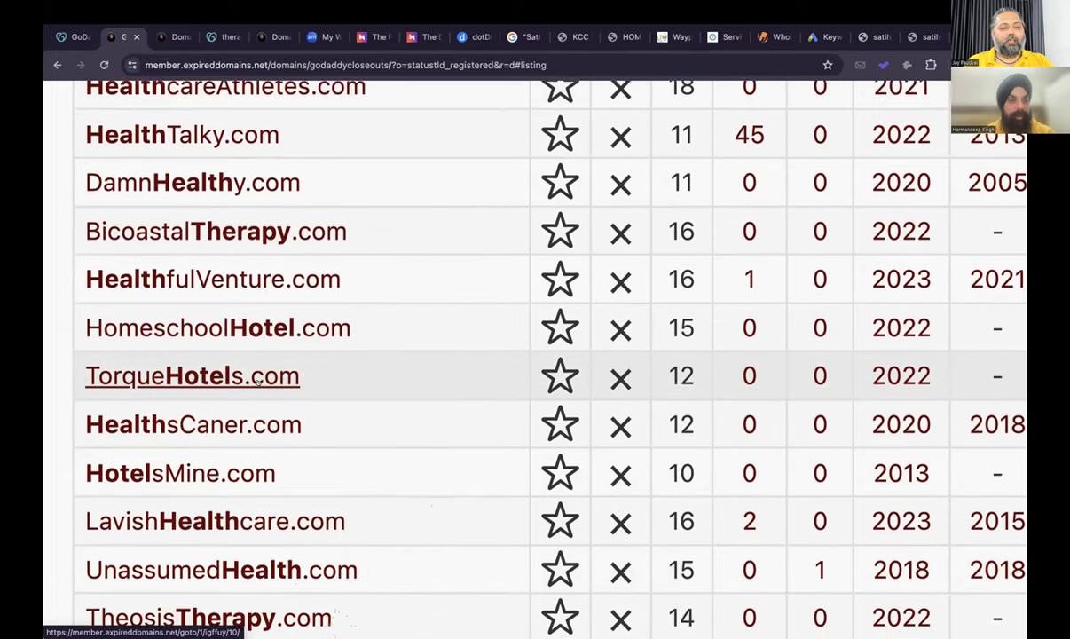
pyautogui.scroll(13, 257, 382)
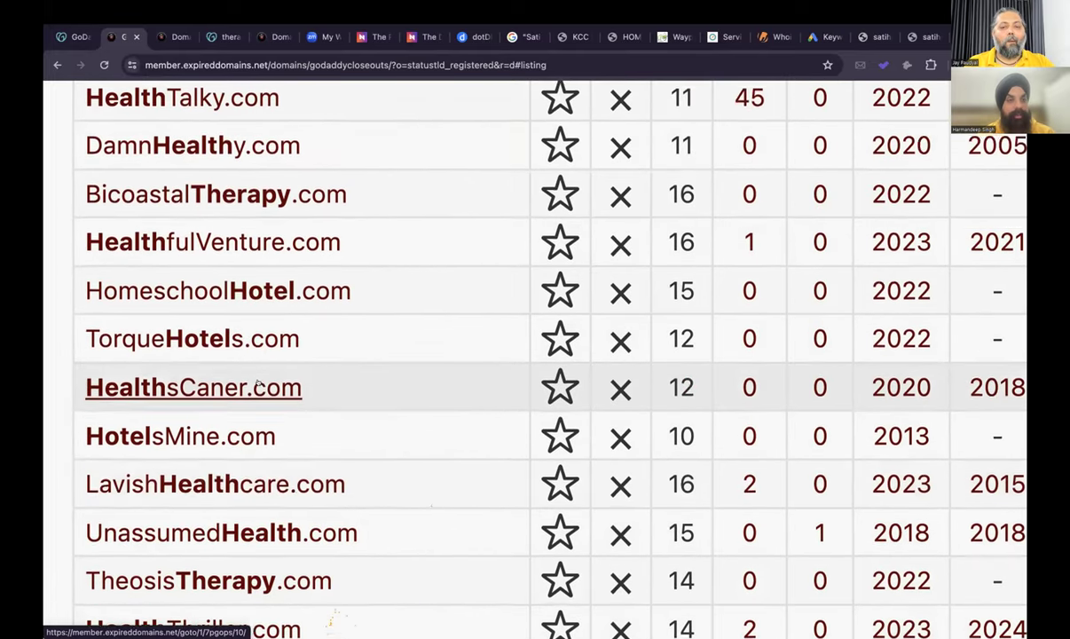
pyautogui.scroll(3, 257, 380)
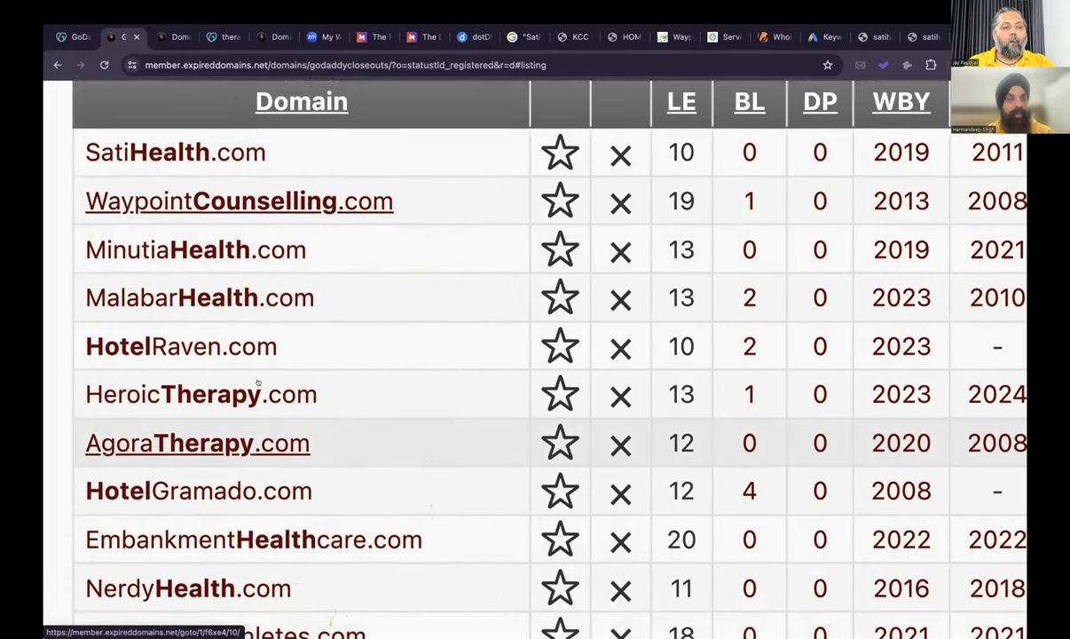
pyautogui.scroll(-3, 257, 380)
pyautogui.scroll(-6, 258, 379)
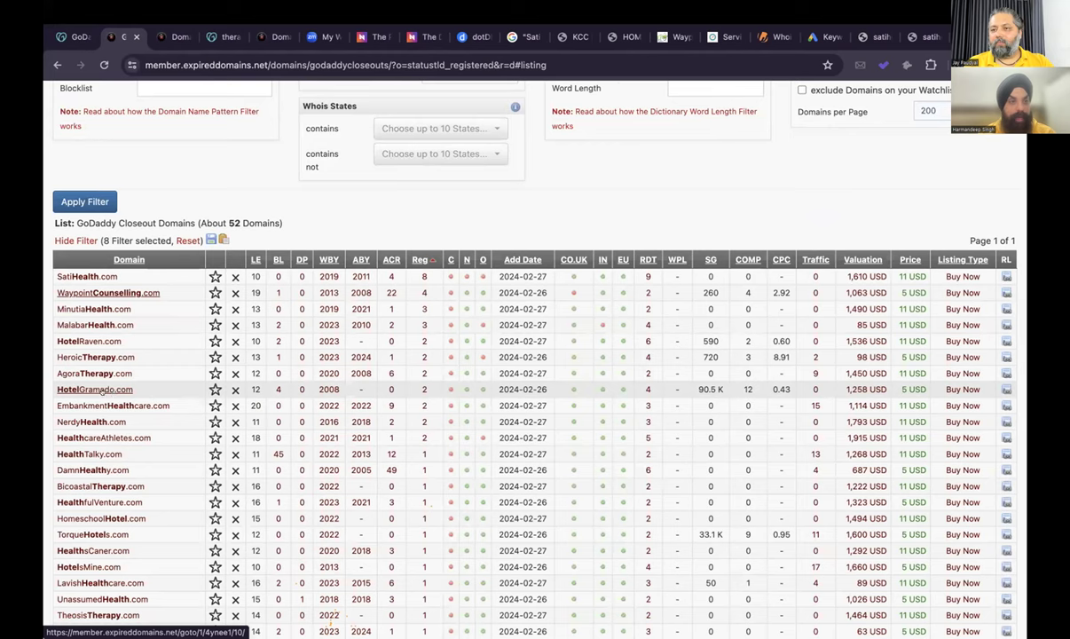
pyautogui.scroll(6, 101, 390)
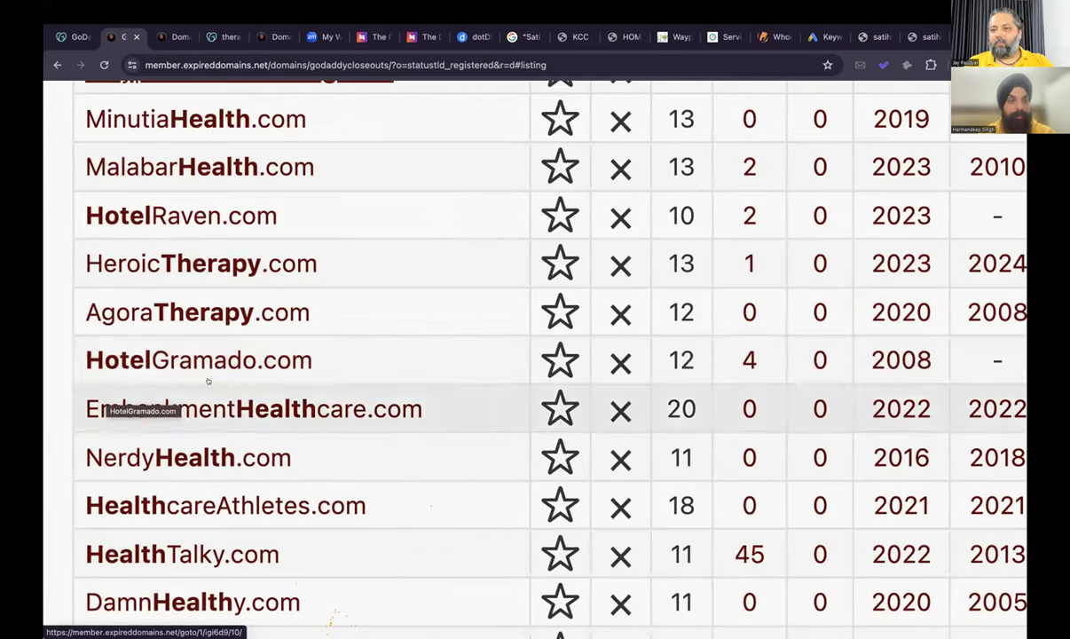
pyautogui.scroll(-5, 228, 362)
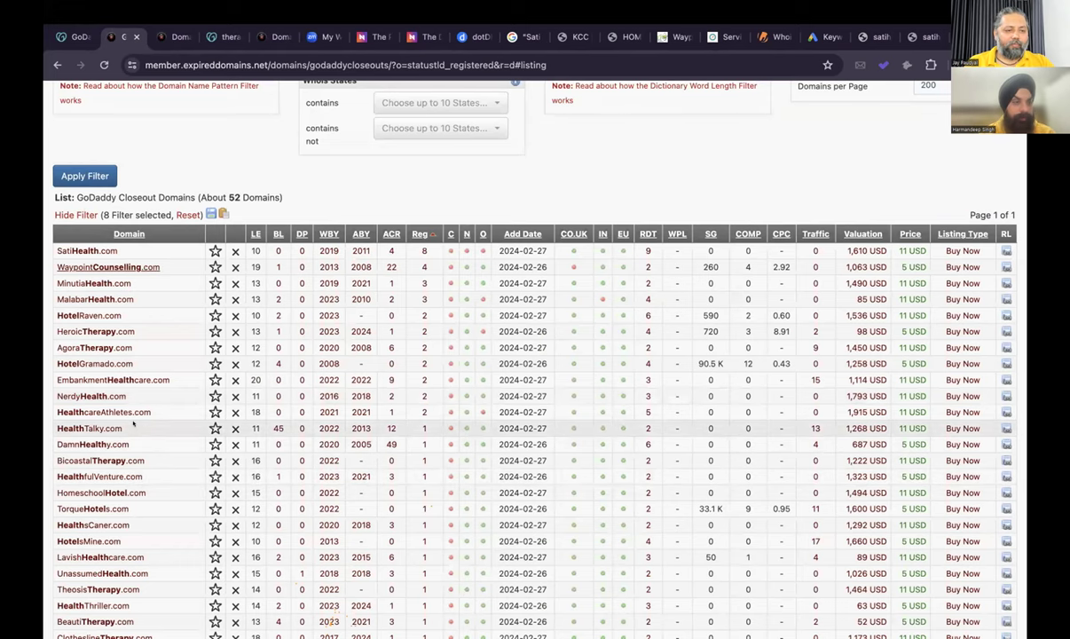
pyautogui.scroll(-1, 134, 426)
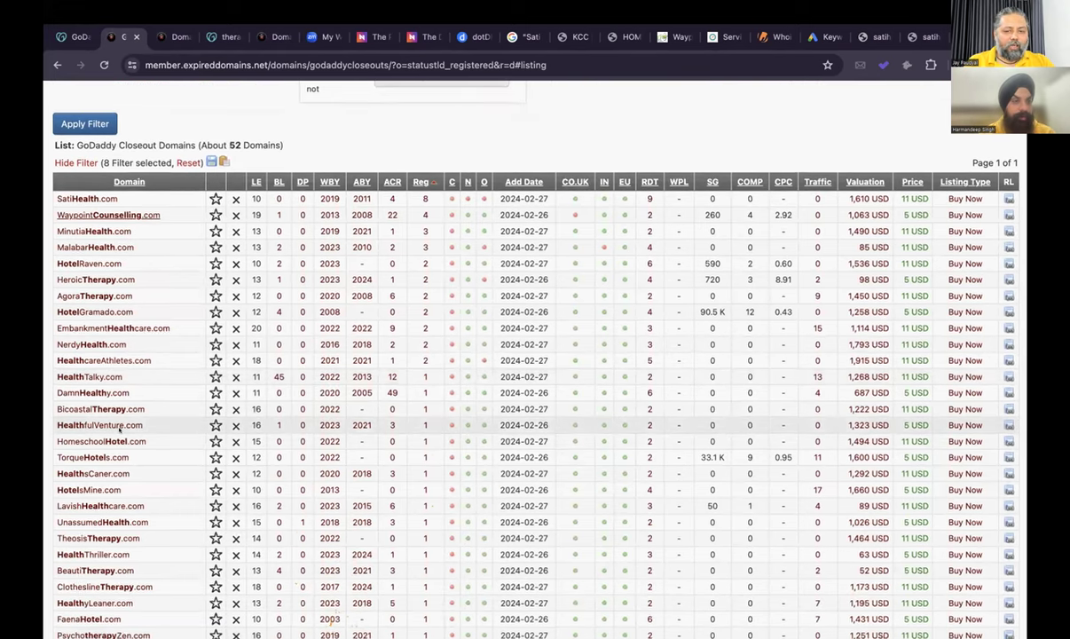
pyautogui.scroll(5, 121, 426)
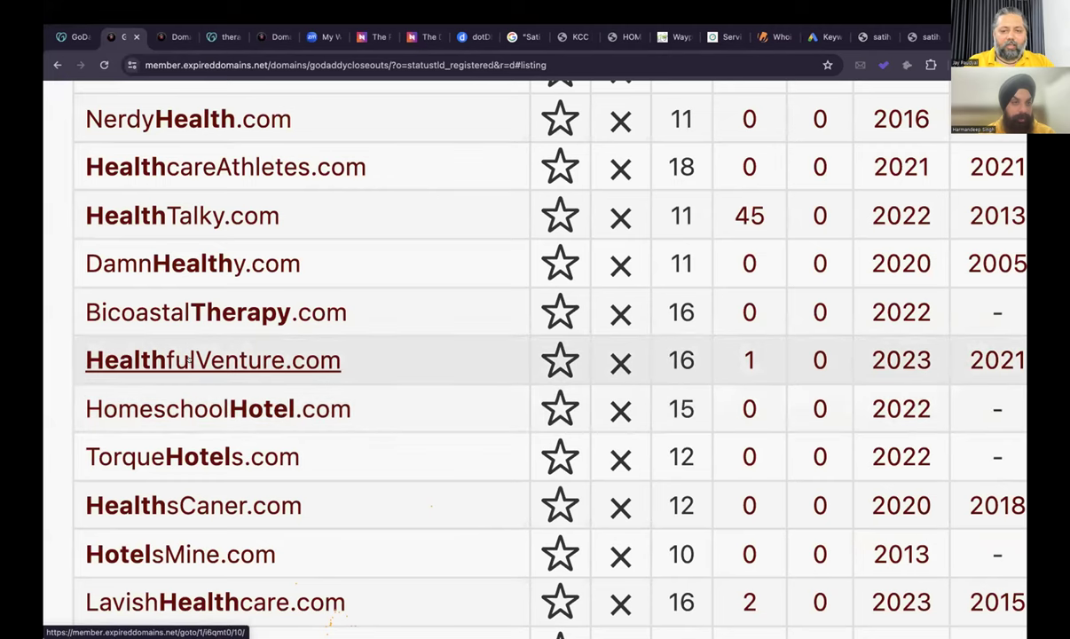
pyautogui.scroll(-4, 231, 377)
pyautogui.scroll(-7, 229, 380)
pyautogui.scroll(1, 228, 380)
pyautogui.scroll(-3, 177, 377)
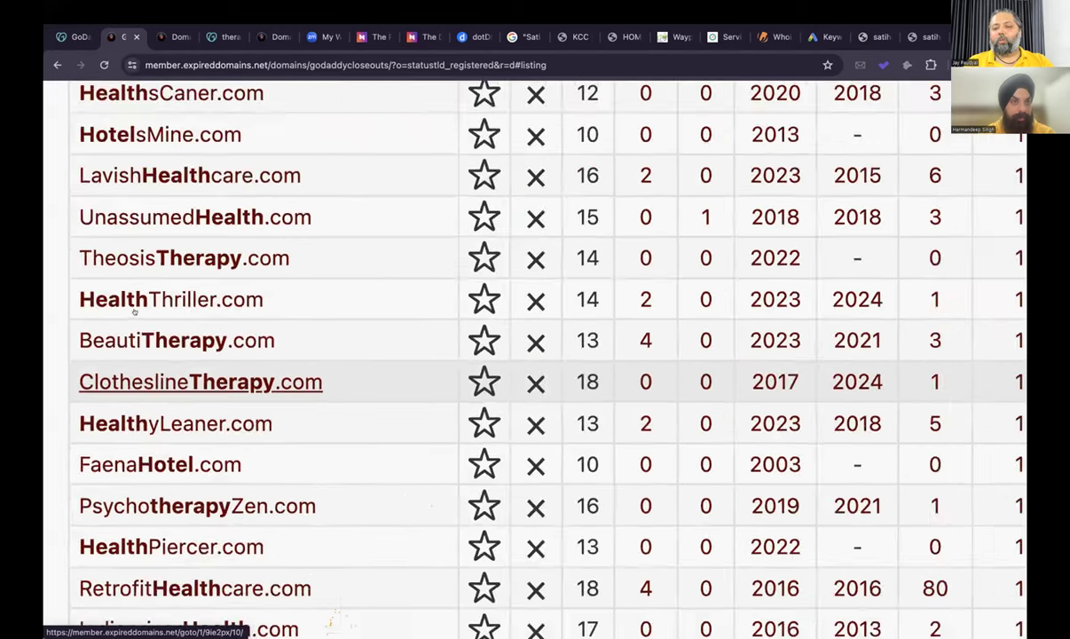
pyautogui.scroll(-8, 134, 312)
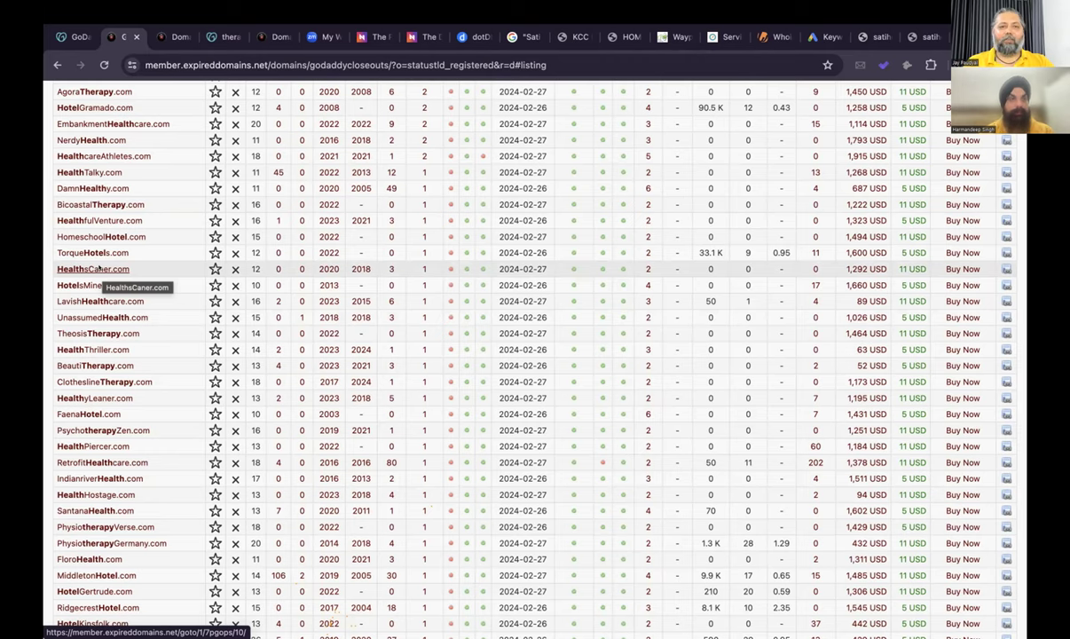
# Browse all domains in the Namoxy store sorted by latest and close the store tab.
pyautogui.click(371, 37)
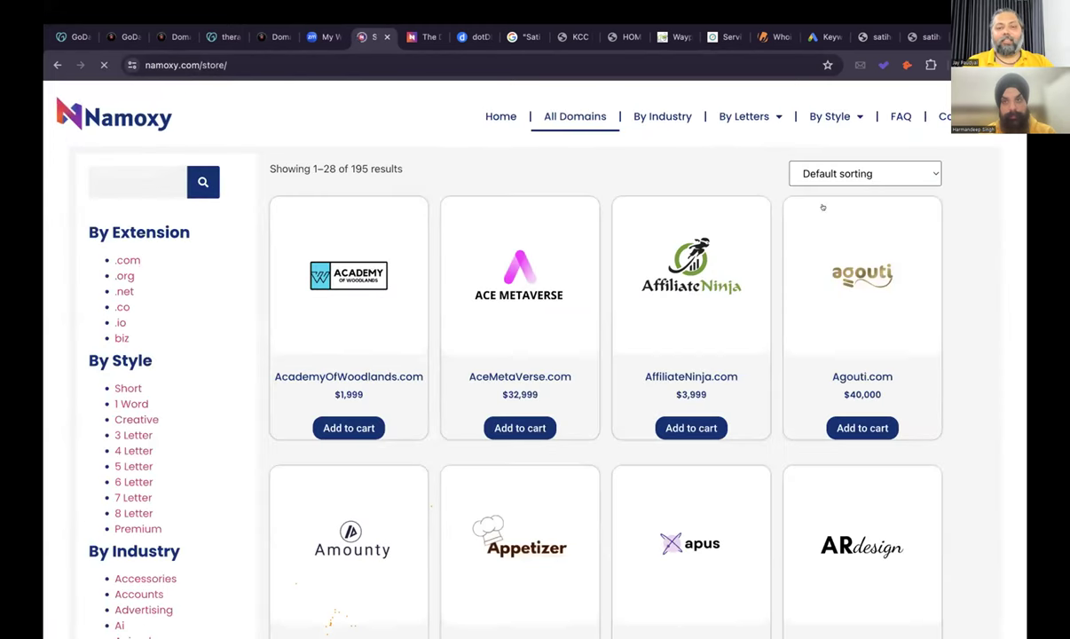
pyautogui.click(860, 174)
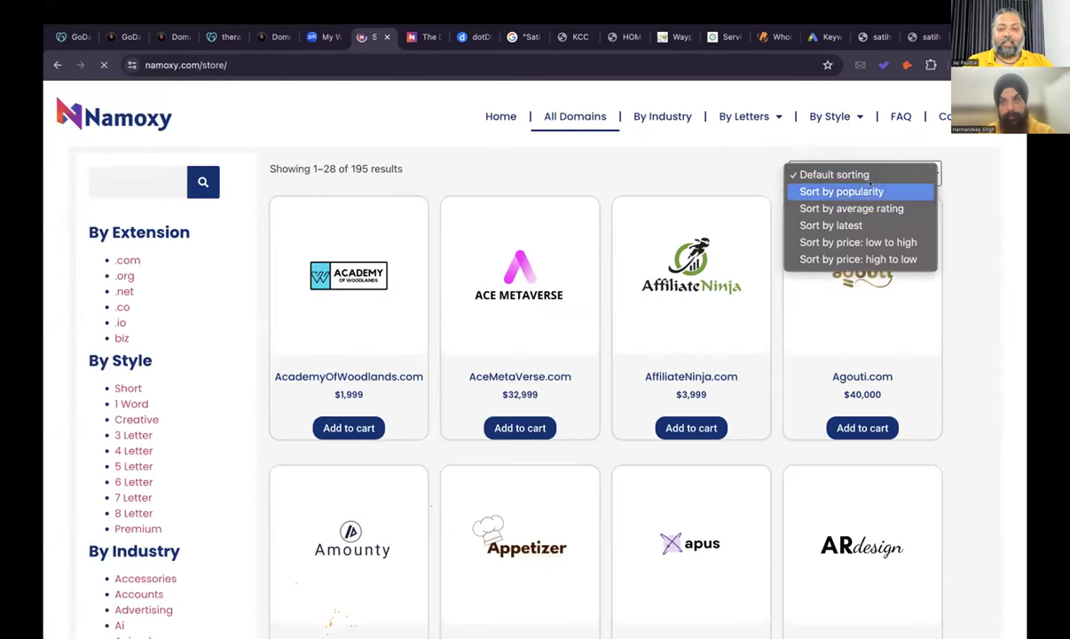
pyautogui.click(852, 224)
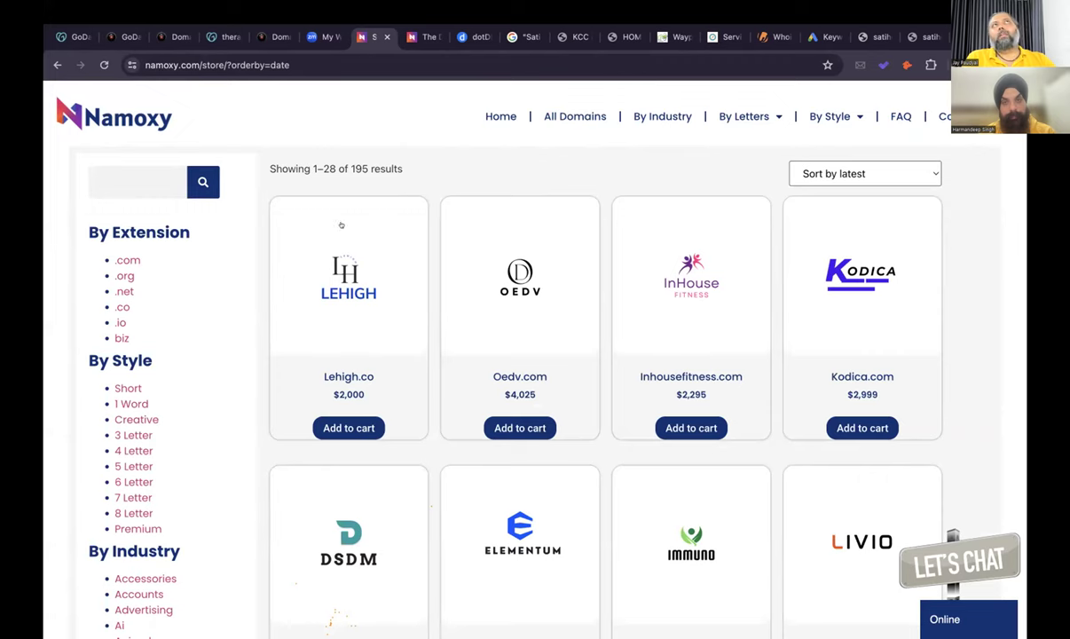
pyautogui.scroll(-3, 454, 246)
pyautogui.scroll(-4, 454, 244)
pyautogui.scroll(6, 399, 187)
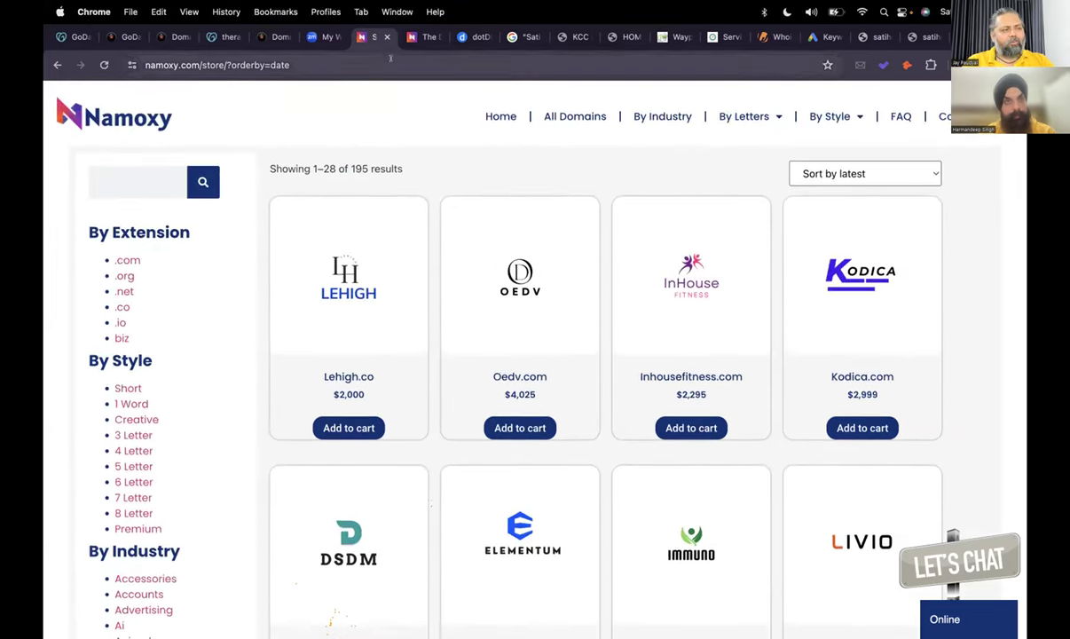
pyautogui.click(386, 36)
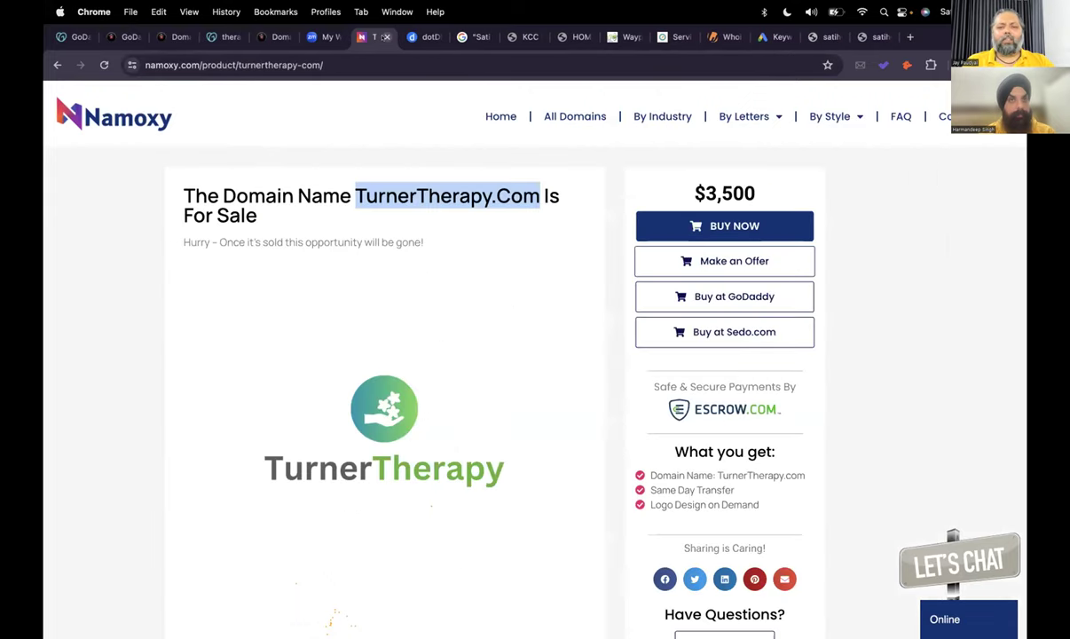
# Close the TurnerTherapy.com sale page and check the auction listing for therapycubes.com.
pyautogui.click(387, 36)
pyautogui.click(222, 36)
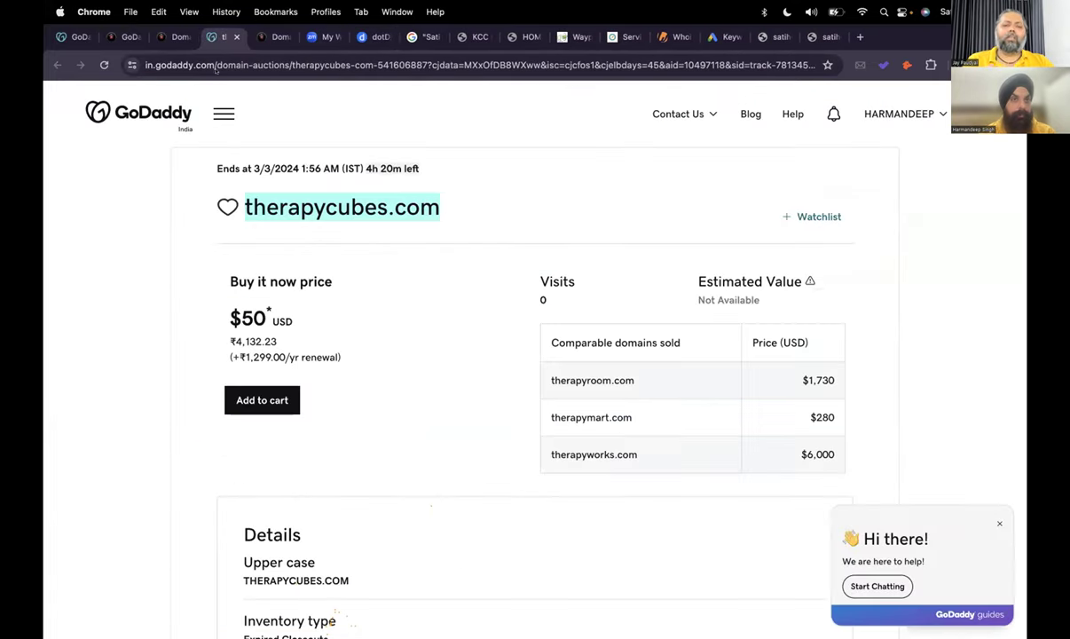
pyautogui.click(326, 132)
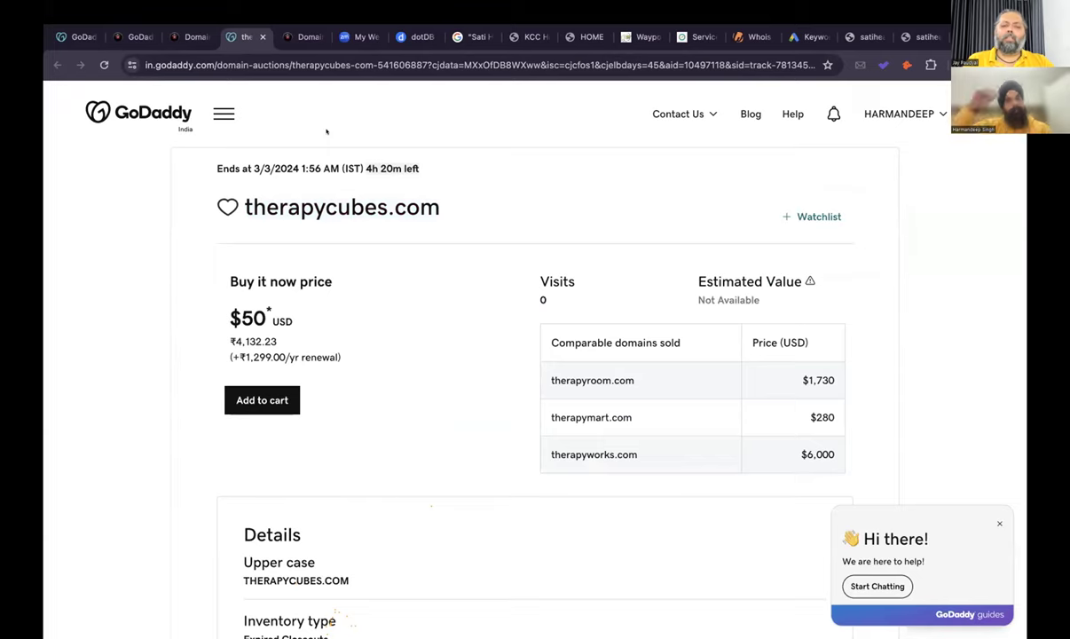
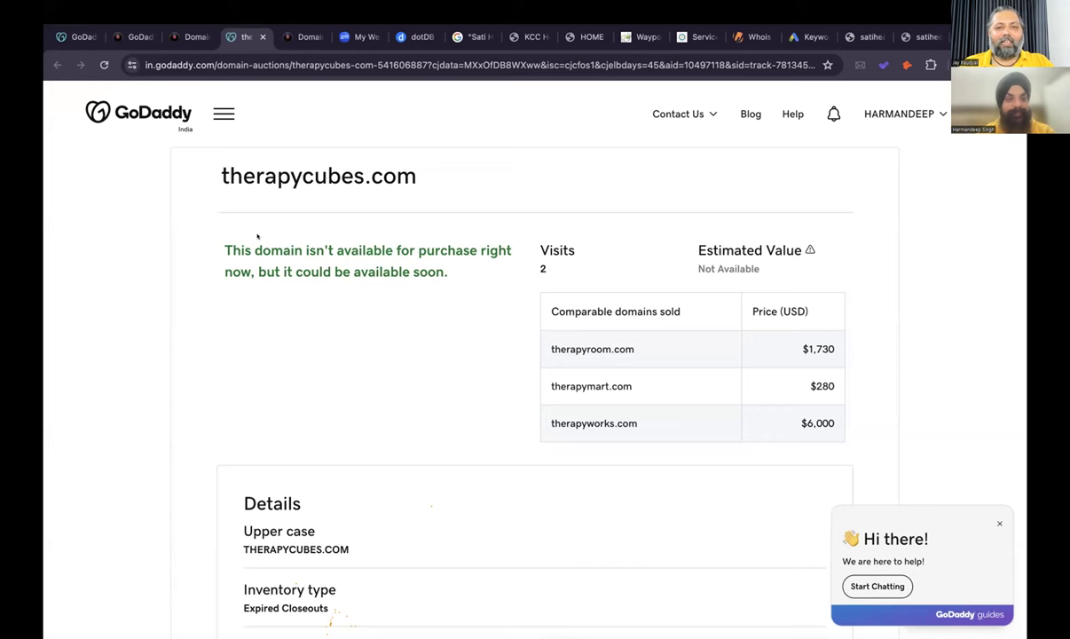
# Return to the GoDaddy closeout list and examine the therapy and health names around HealthThriller.com and BeautiTherapy.com.
pyautogui.click(181, 36)
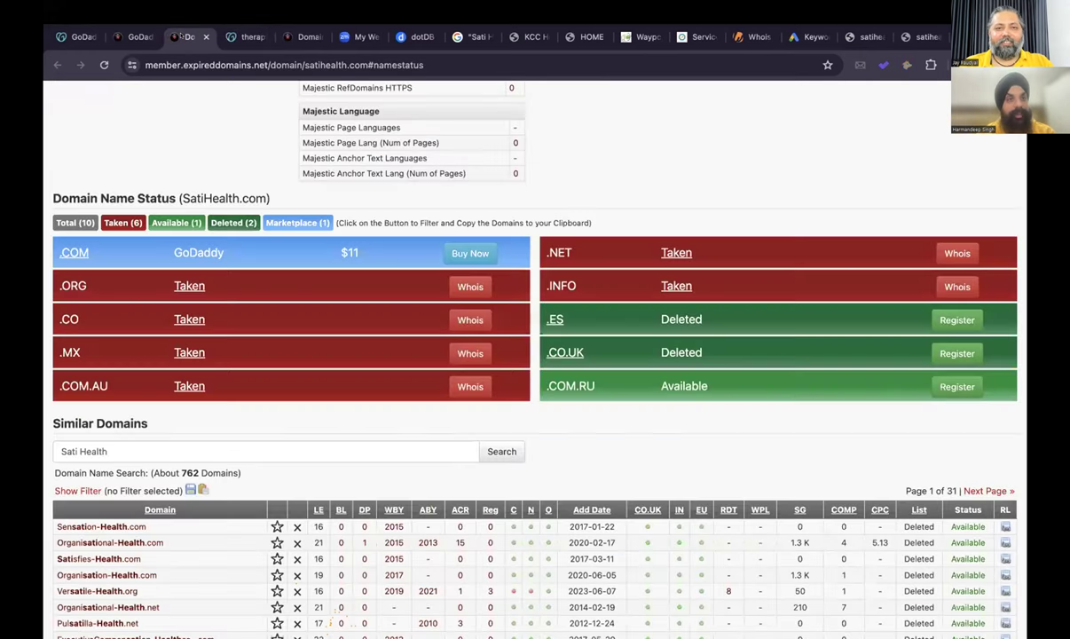
pyautogui.click(135, 37)
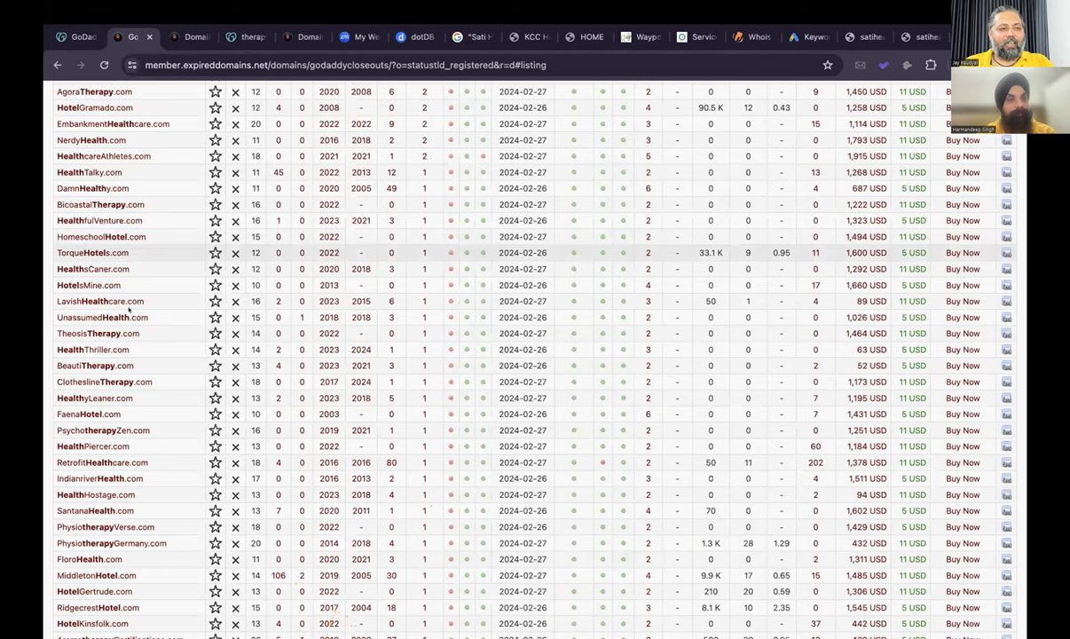
pyautogui.scroll(-1, 128, 317)
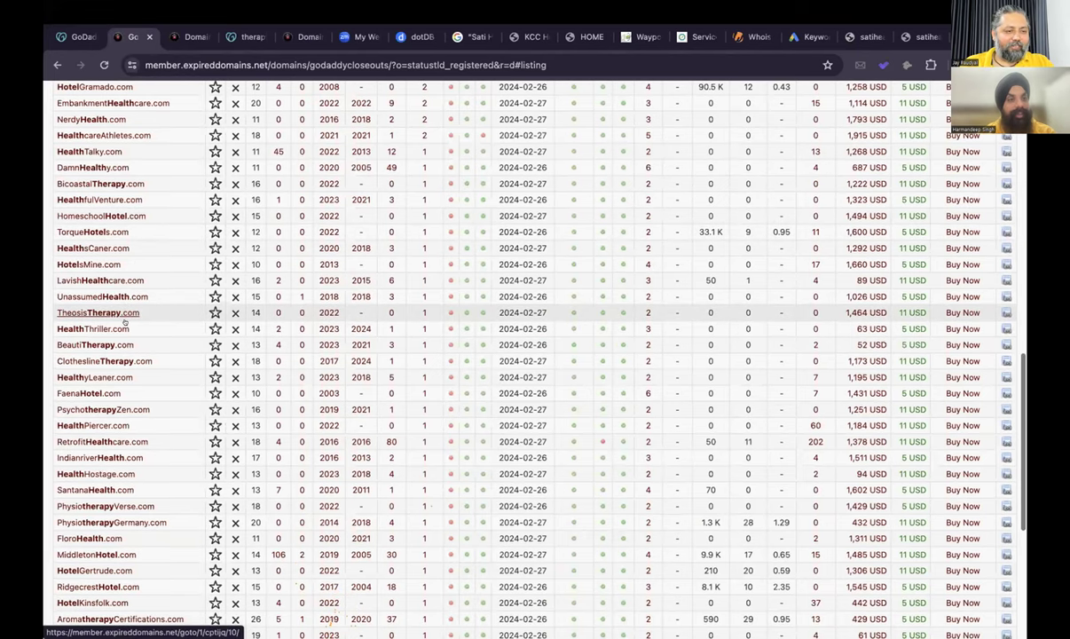
pyautogui.scroll(-3, 126, 325)
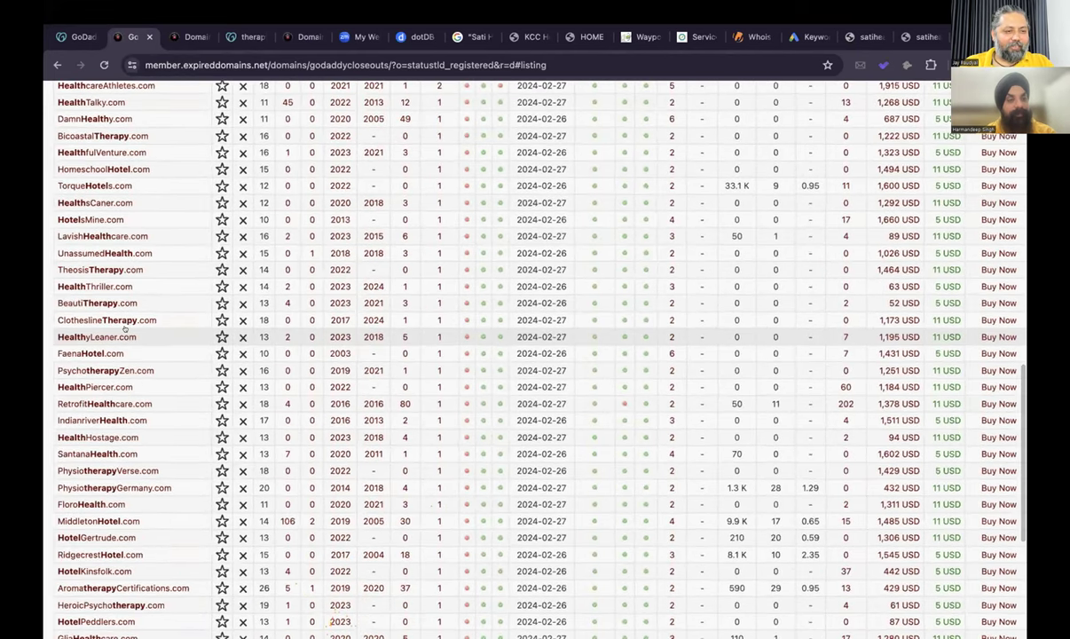
pyautogui.keyDown('ctrl'); pyautogui.scroll(5, 125, 328); pyautogui.keyUp('ctrl')
pyautogui.scroll(-3, 126, 329)
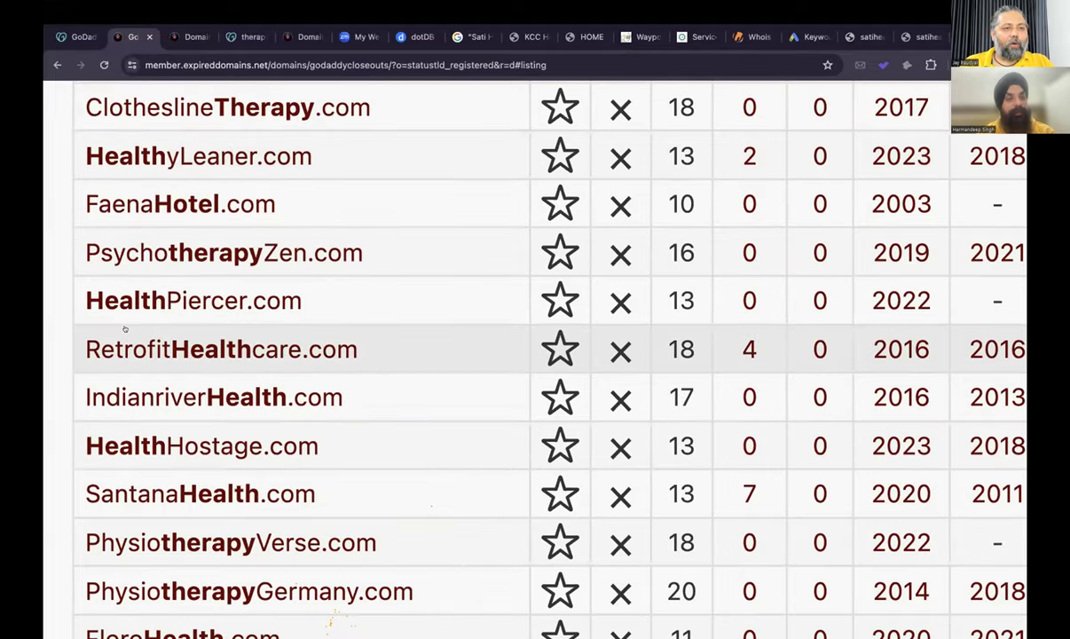
pyautogui.scroll(-3, 125, 329)
pyautogui.scroll(3, 125, 329)
pyautogui.scroll(3, 130, 328)
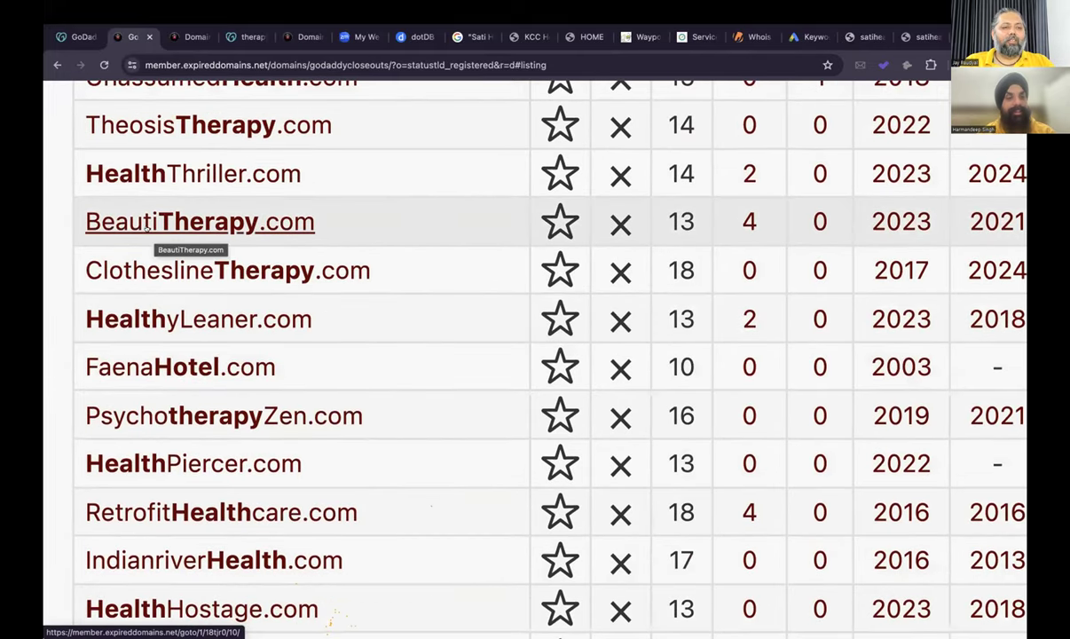
pyautogui.press('super+minus')
pyautogui.press('super+minus')
pyautogui.press('super+minus')
pyautogui.press('super+minus')
pyautogui.press('super+minus')
pyautogui.press('super+minus')
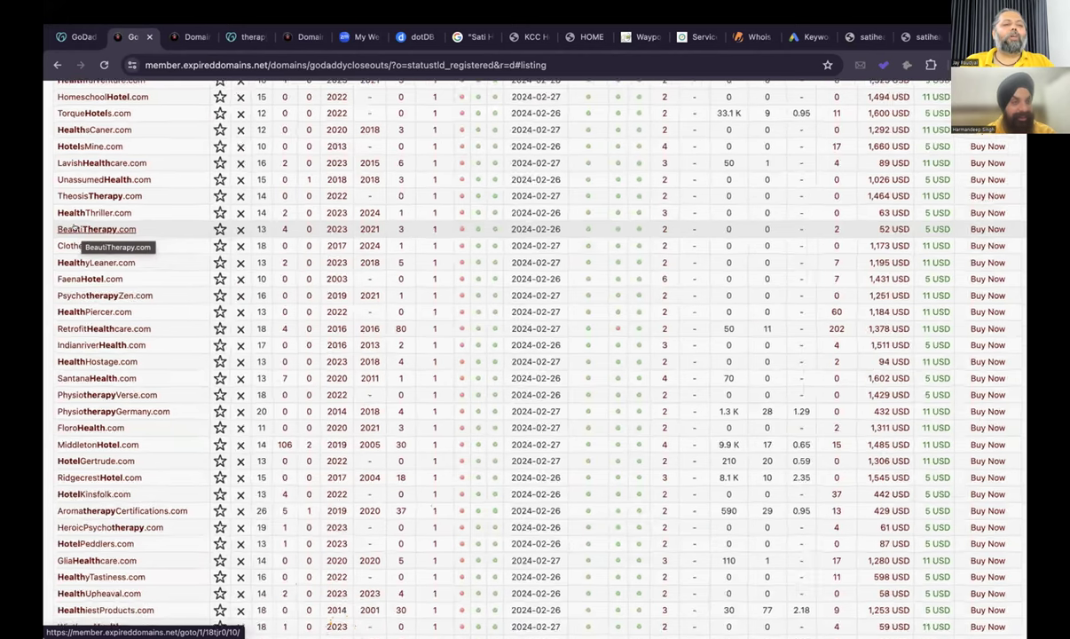
pyautogui.press('super+plus')
pyautogui.press('super+plus')
pyautogui.press('super+plus')
pyautogui.press('super+plus')
pyautogui.press('super+plus')
pyautogui.press('super+plus')
pyautogui.press('super+minus')
pyautogui.press('super+minus')
pyautogui.press('super+minus')
pyautogui.press('super+minus')
pyautogui.press('super+minus')
pyautogui.press('super+minus')
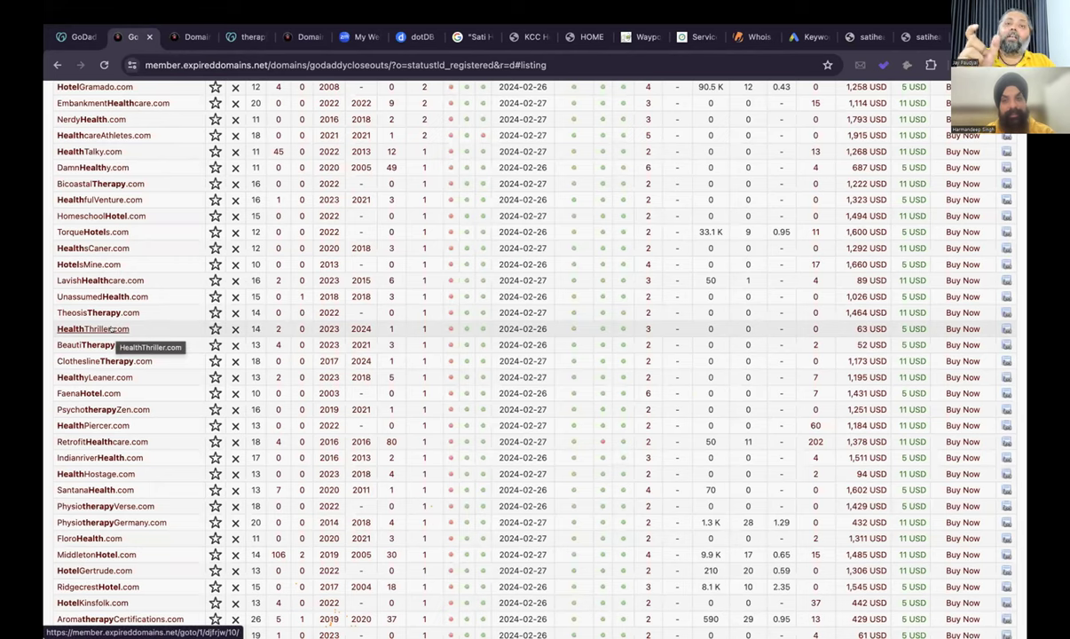
pyautogui.scroll(-1, 115, 338)
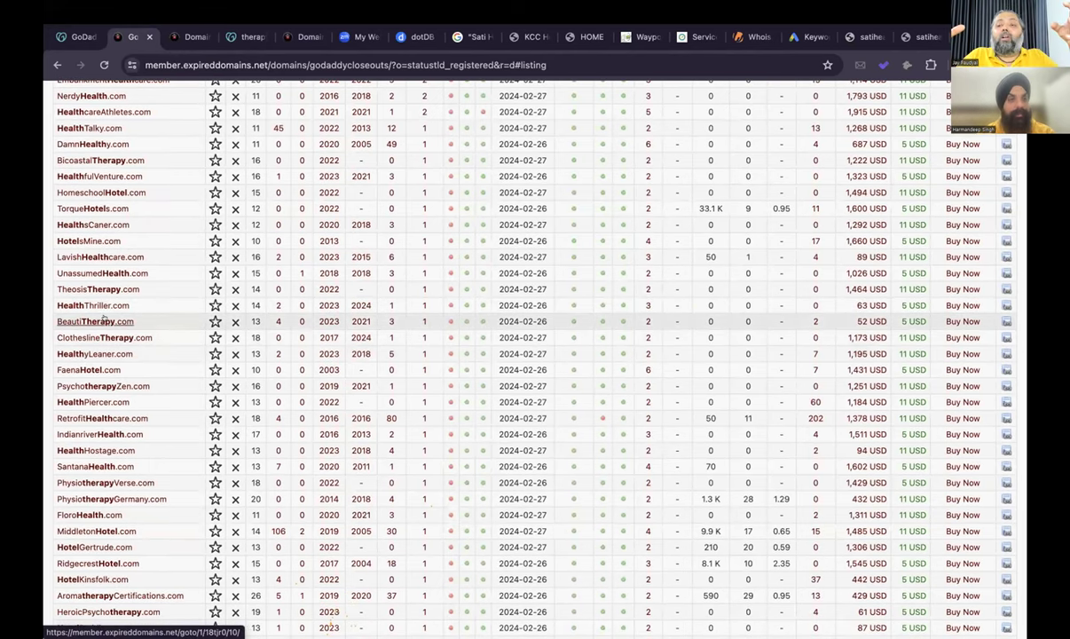
# Examine the rest of the closeout list, from BeautiTherapy.com down to RetailTherapys.com, for promising names.
pyautogui.press('super+0')
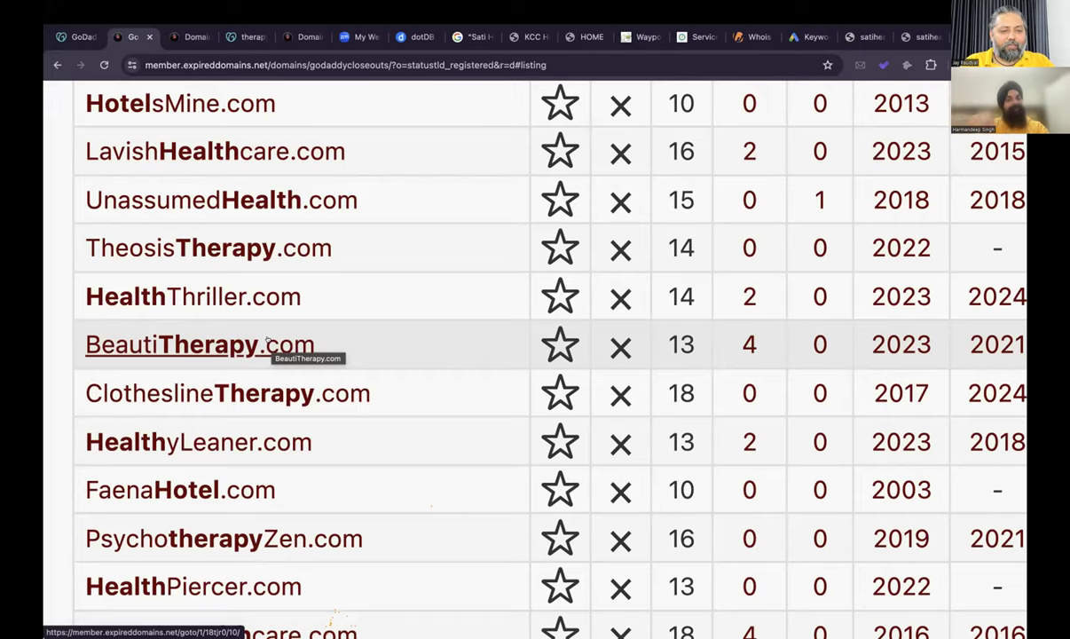
pyautogui.scroll(-5, 267, 340)
pyautogui.scroll(-3, 266, 339)
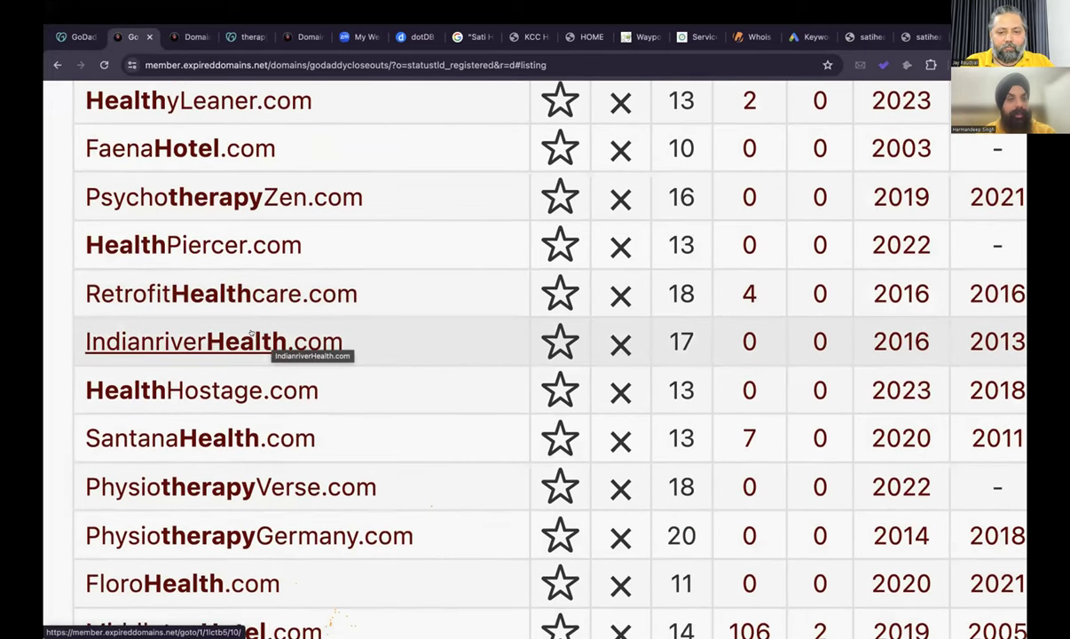
pyautogui.press('super+minus')
pyautogui.press('super+minus')
pyautogui.press('super+minus')
pyautogui.press('super+minus')
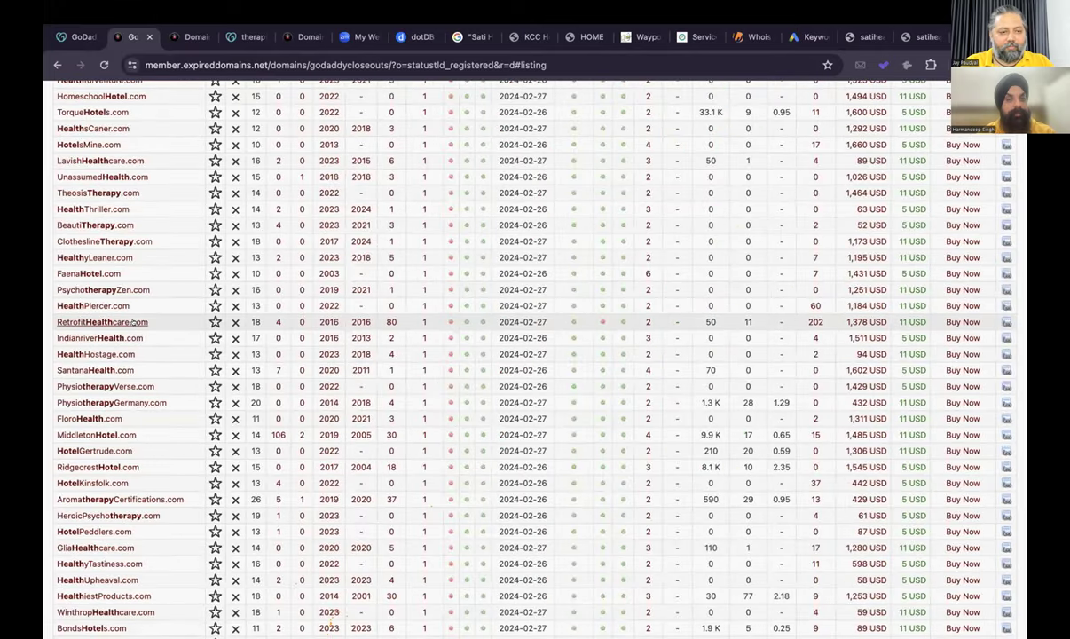
pyautogui.press('super+equal')
pyautogui.press('super+equal')
pyautogui.press('super+equal')
pyautogui.press('super+equal')
pyautogui.press('super+equal')
pyautogui.press('super+equal')
pyautogui.scroll(-9, 257, 404)
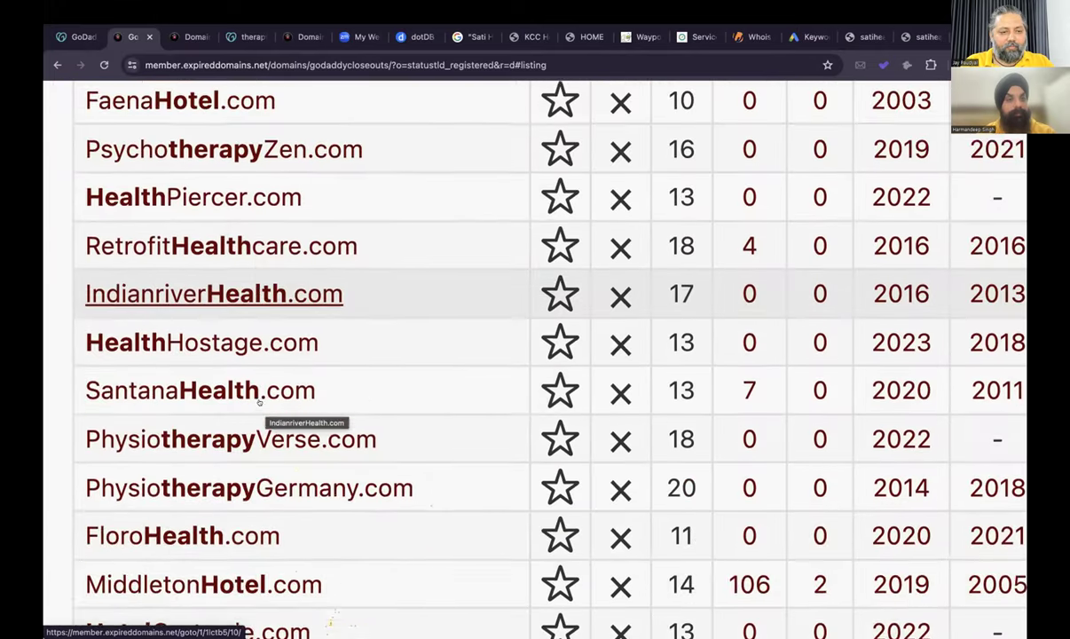
pyautogui.scroll(-7, 263, 402)
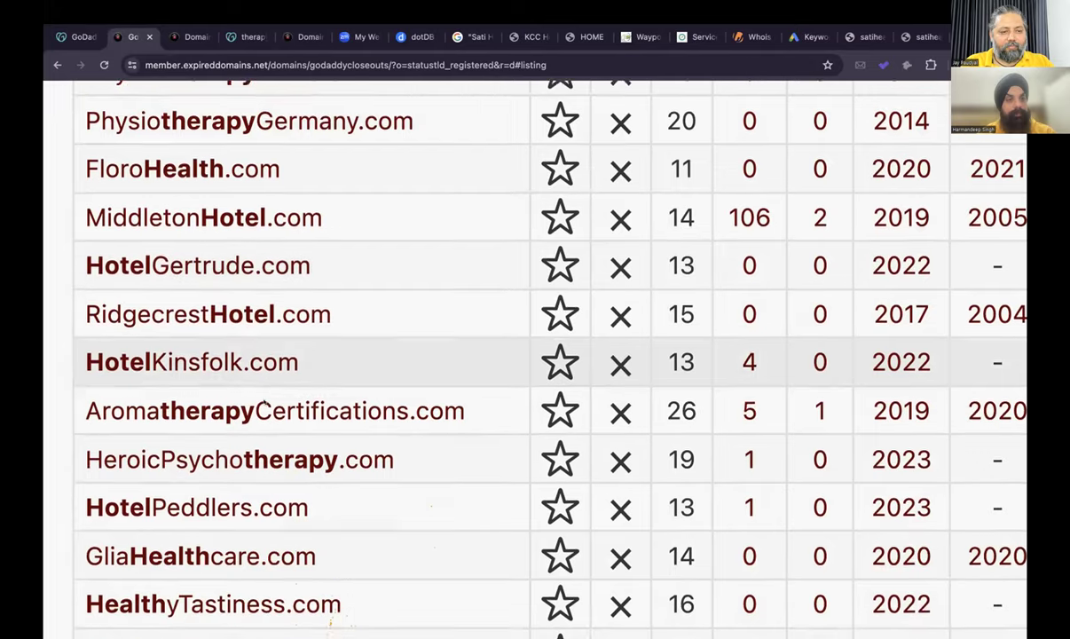
pyautogui.scroll(-4, 259, 396)
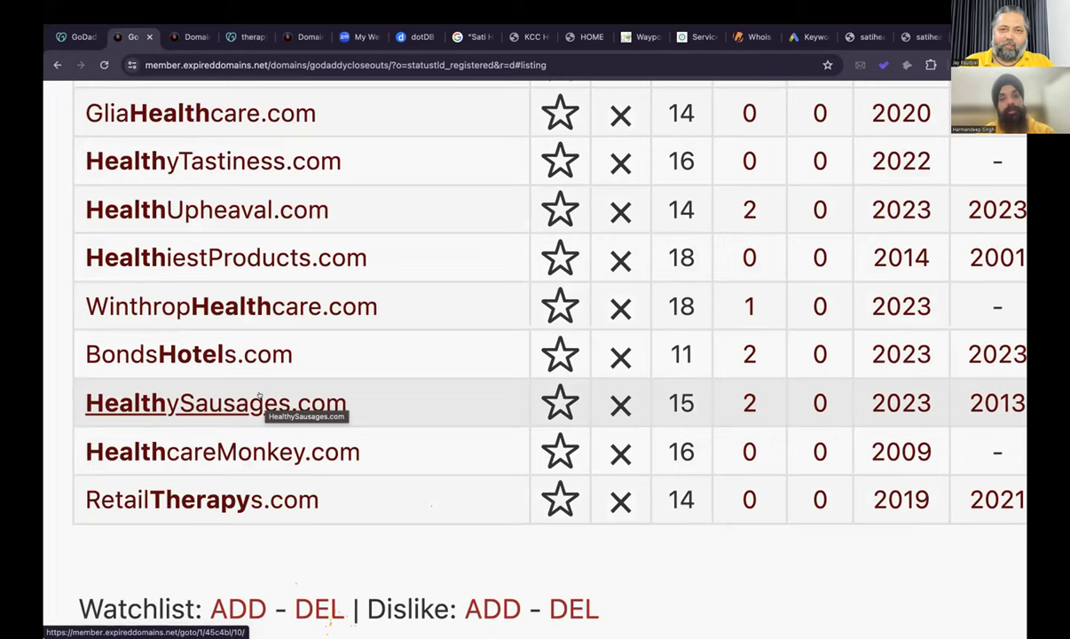
pyautogui.hotkey('ctrl', '-')
pyautogui.hotkey('ctrl', '-')
pyautogui.hotkey('ctrl', '-')
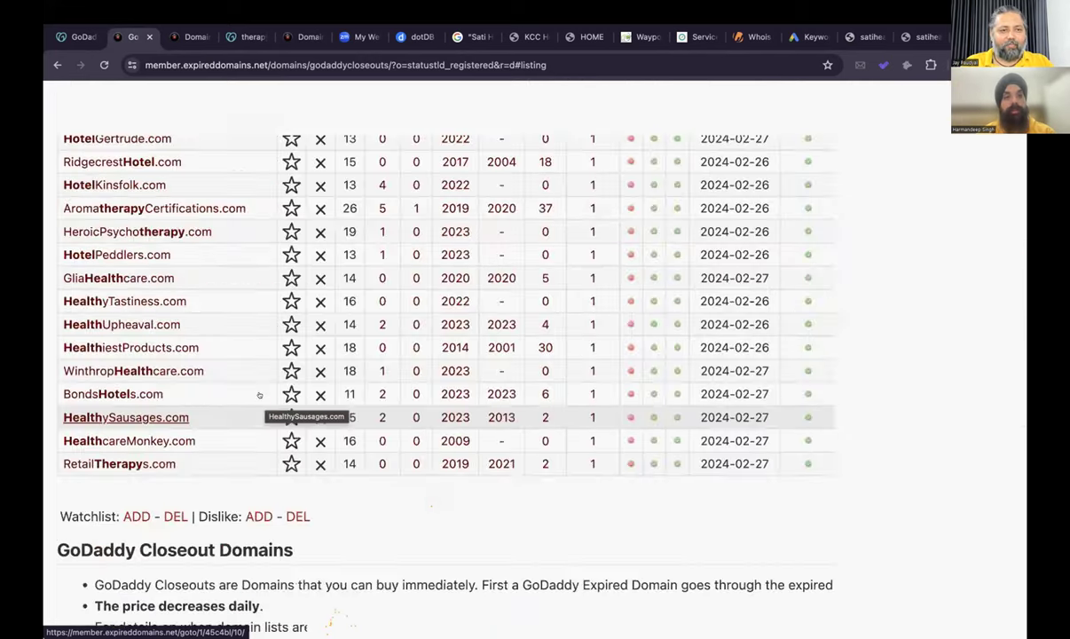
# Reapply the closeout filter with the keywords therapy, counselling, hotel and health, and review the listed domains.
pyautogui.scroll(10, 259, 397)
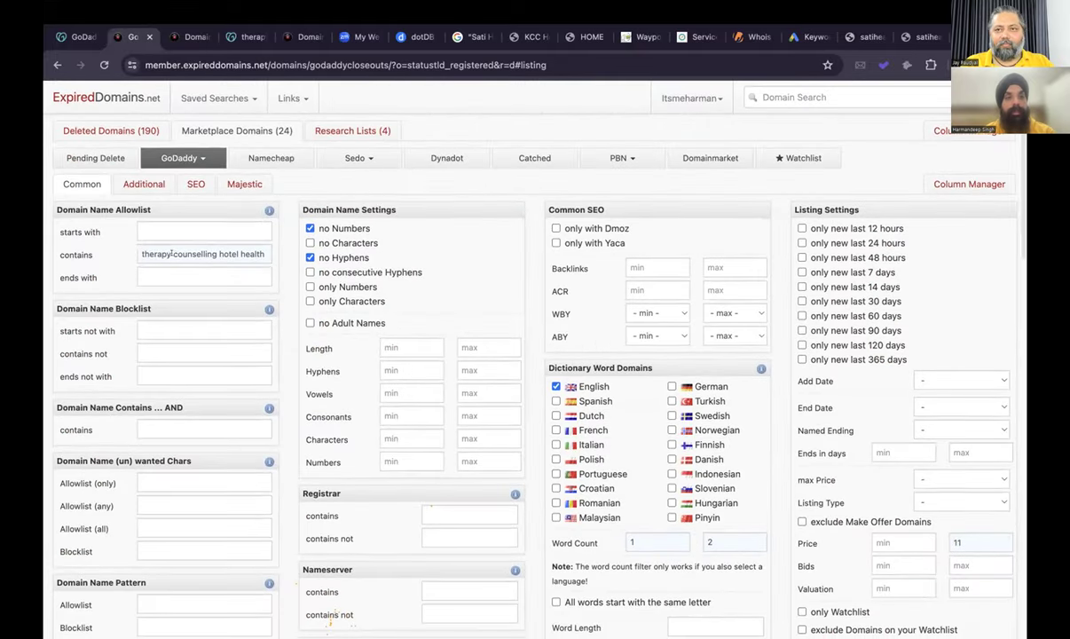
pyautogui.tripleClick(143, 256)
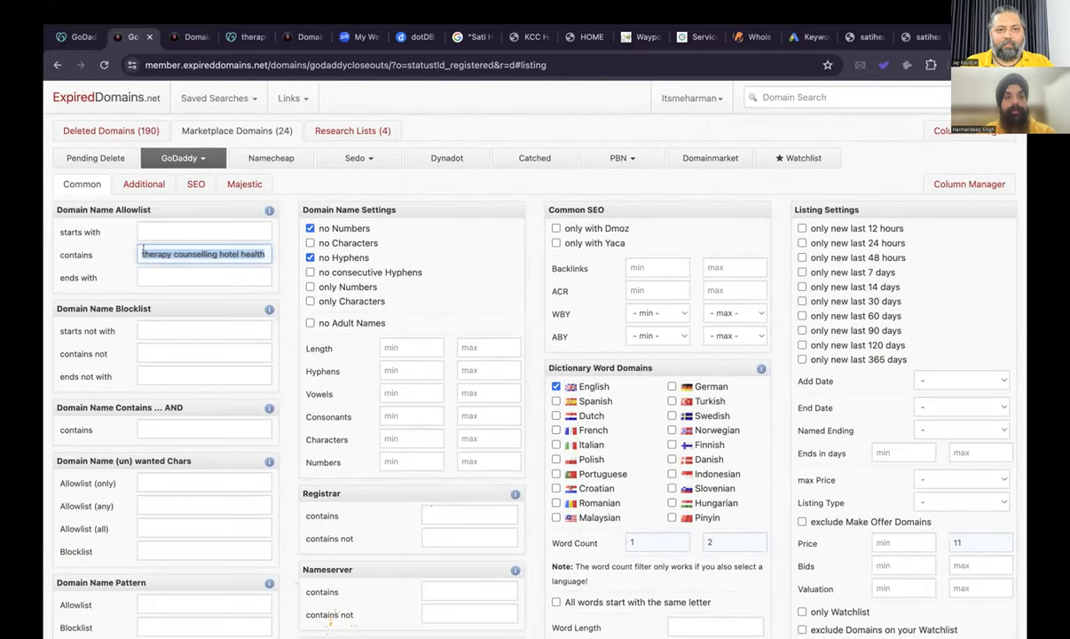
pyautogui.click(263, 250)
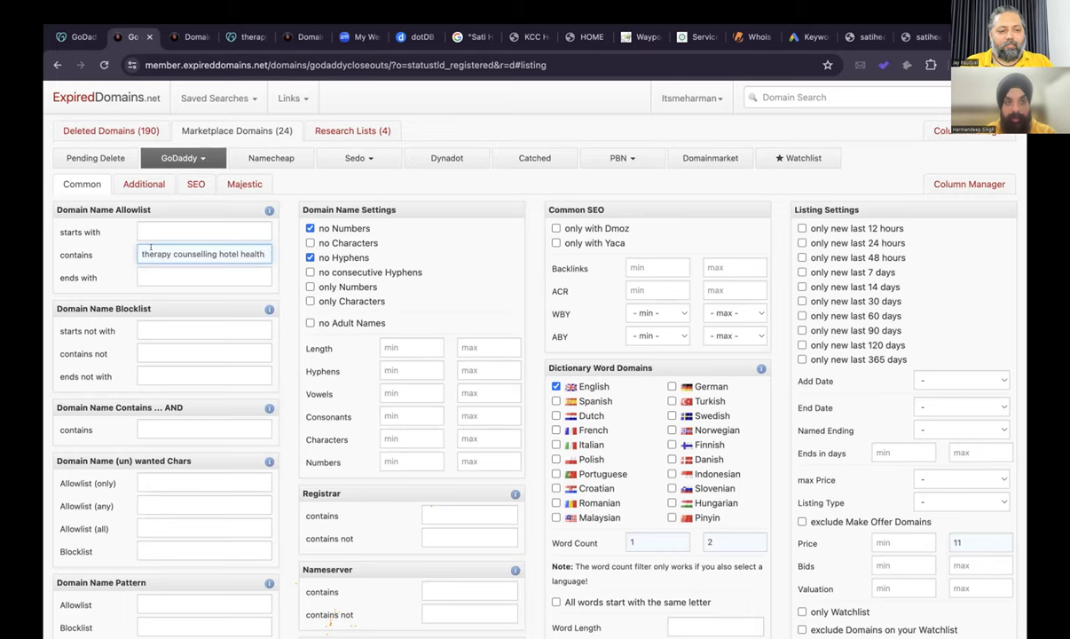
pyautogui.moveTo(141, 253); pyautogui.dragTo(263, 250)
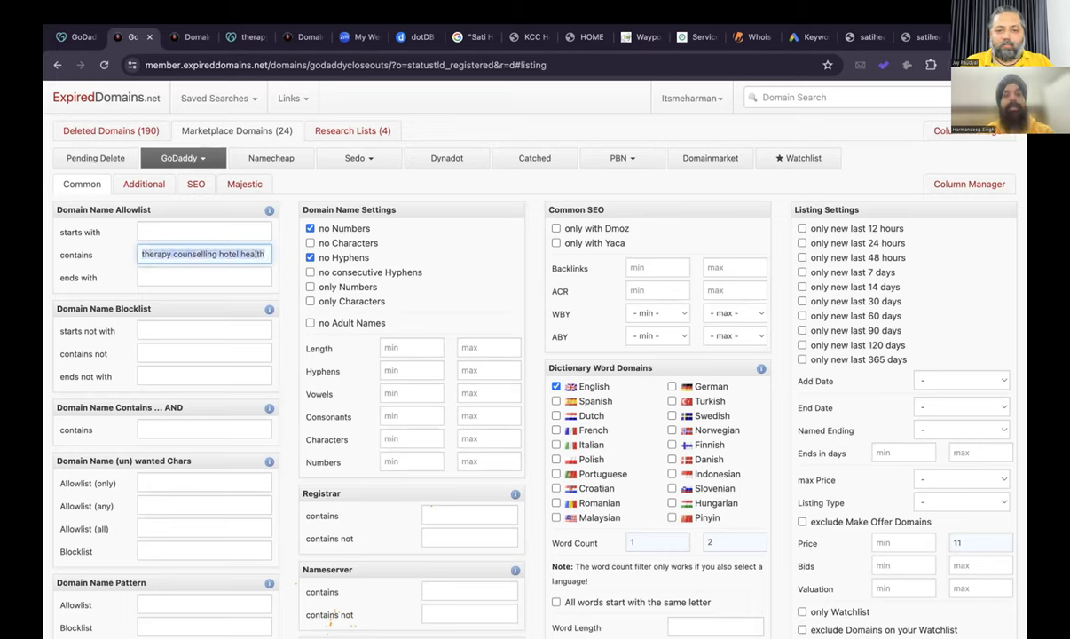
pyautogui.scroll(-5, 266, 321)
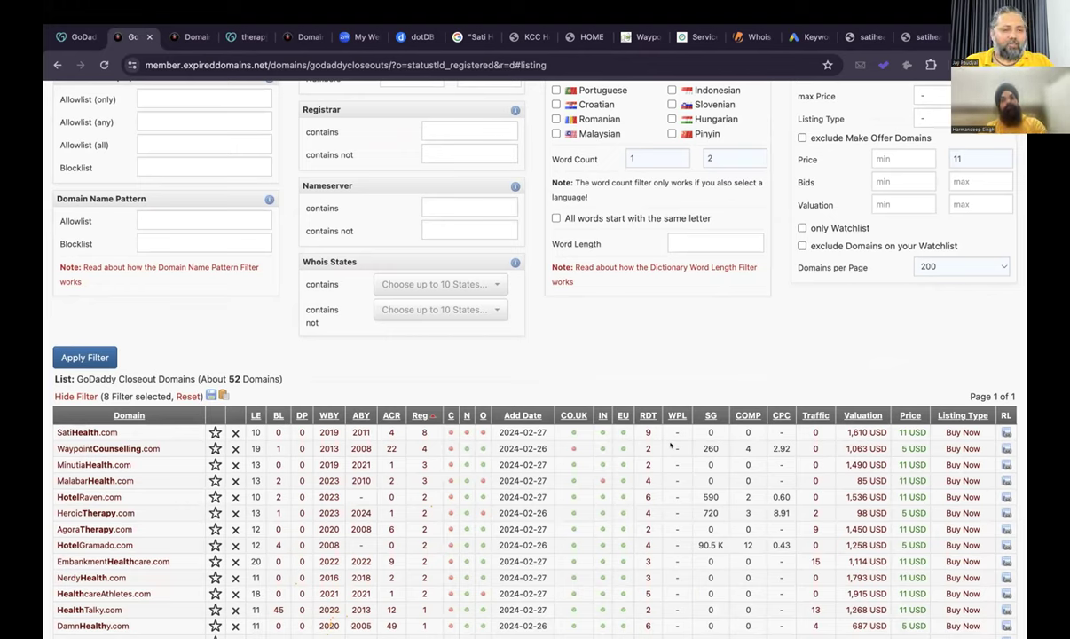
pyautogui.click(85, 358)
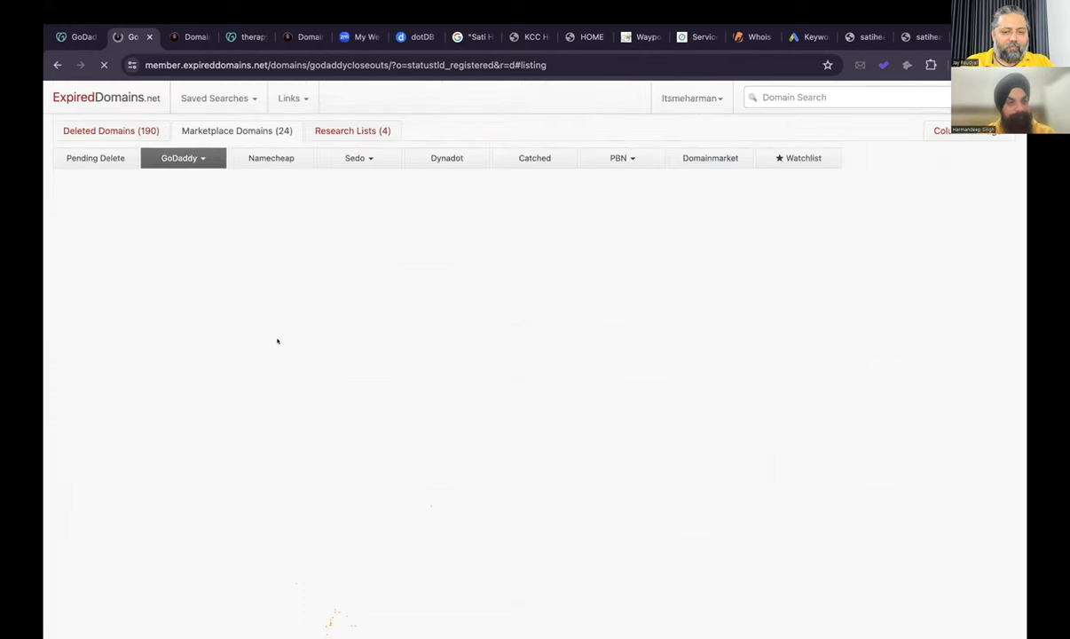
pyautogui.scroll(2, 257, 267)
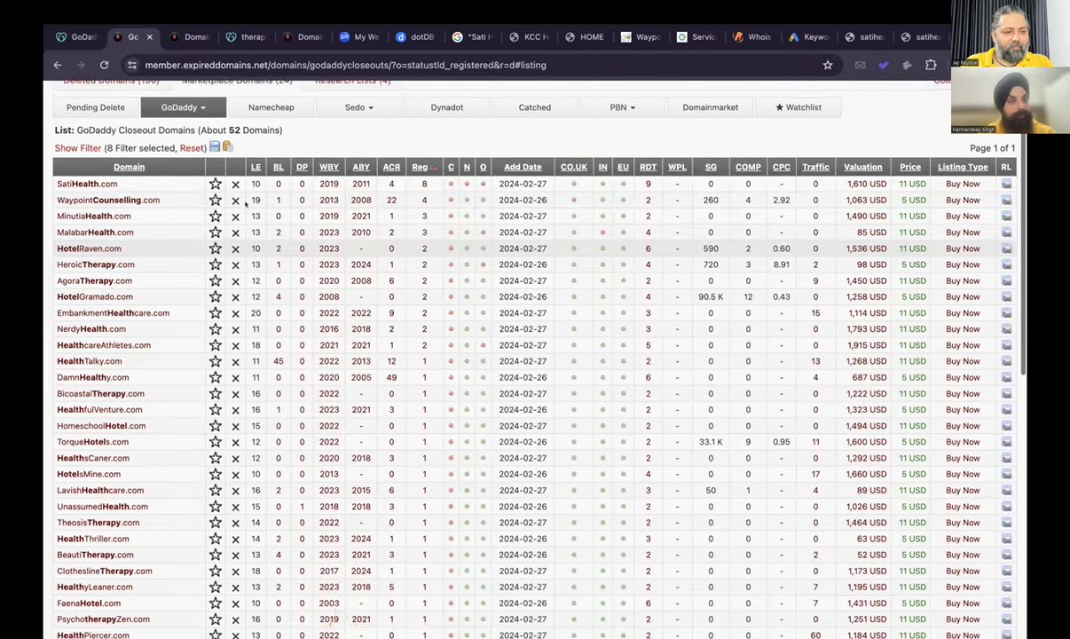
pyautogui.scroll(-5, 202, 341)
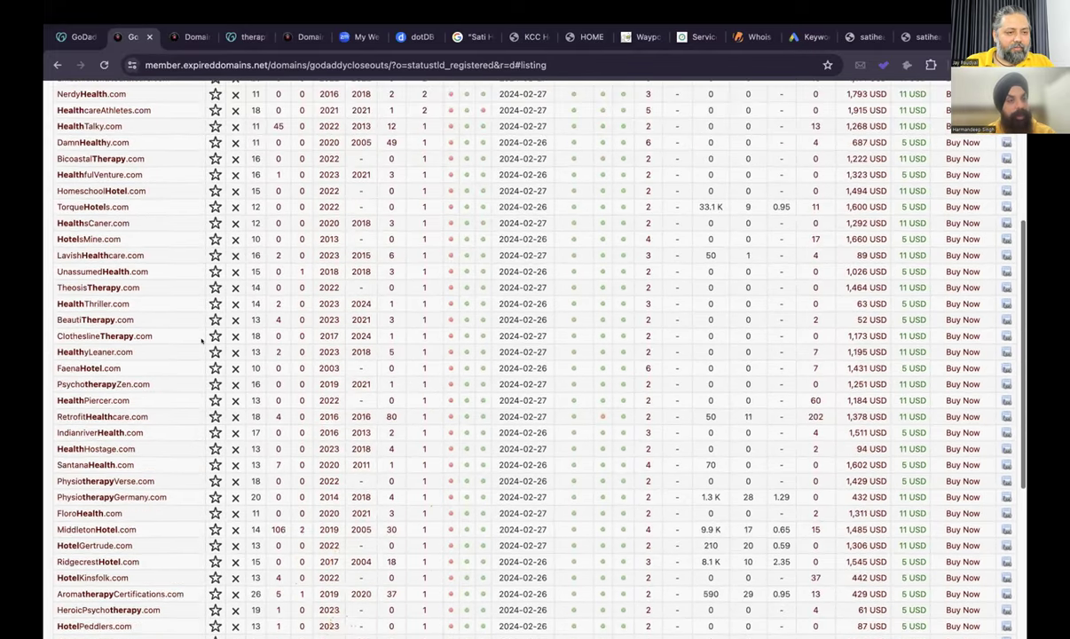
pyautogui.scroll(6, 202, 341)
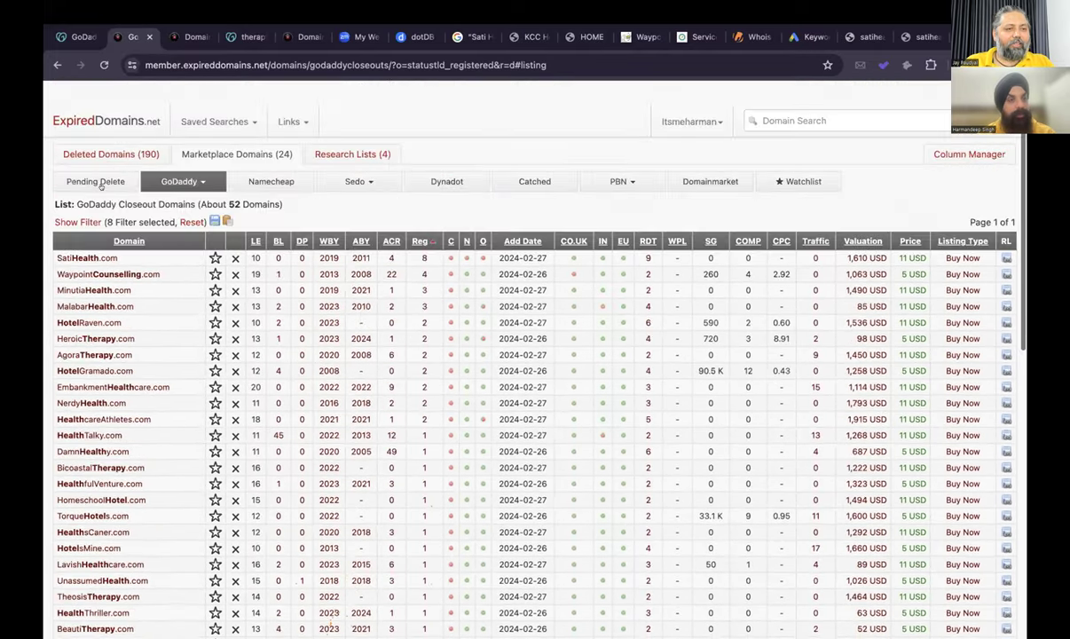
# Reopen the closeout filter settings and clear the keywords that domain names must contain.
pyautogui.click(75, 198)
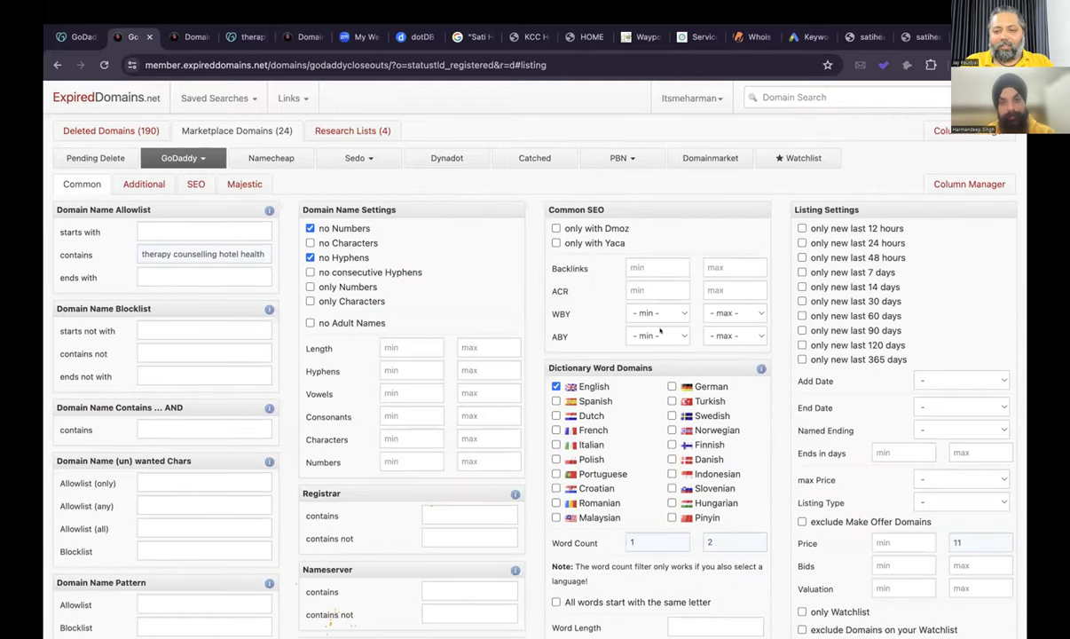
pyautogui.click(217, 254)
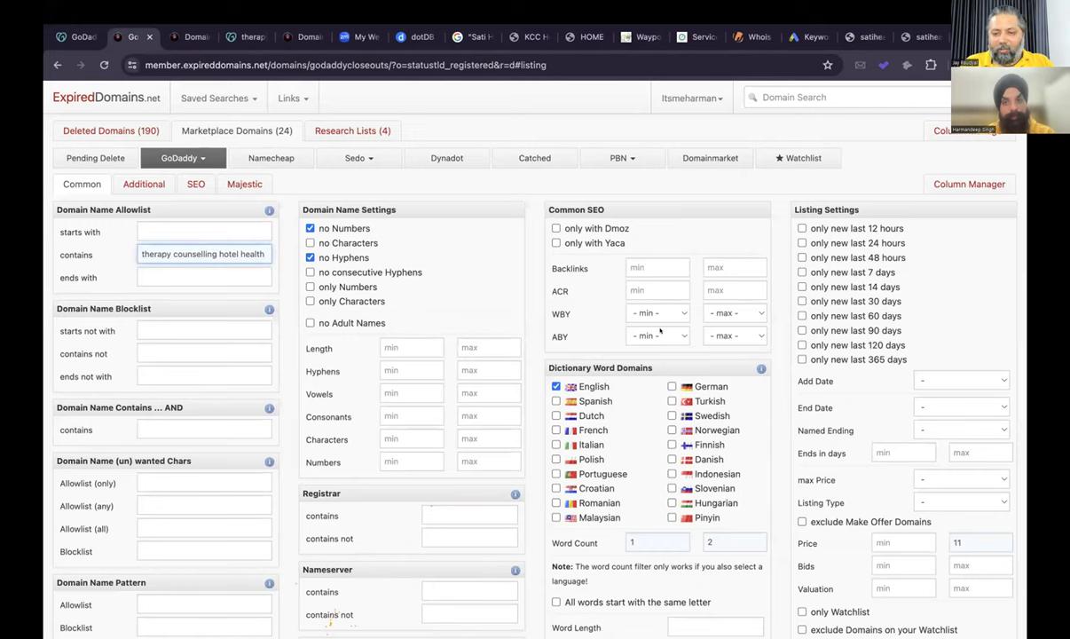
pyautogui.scroll(-3, 430, 316)
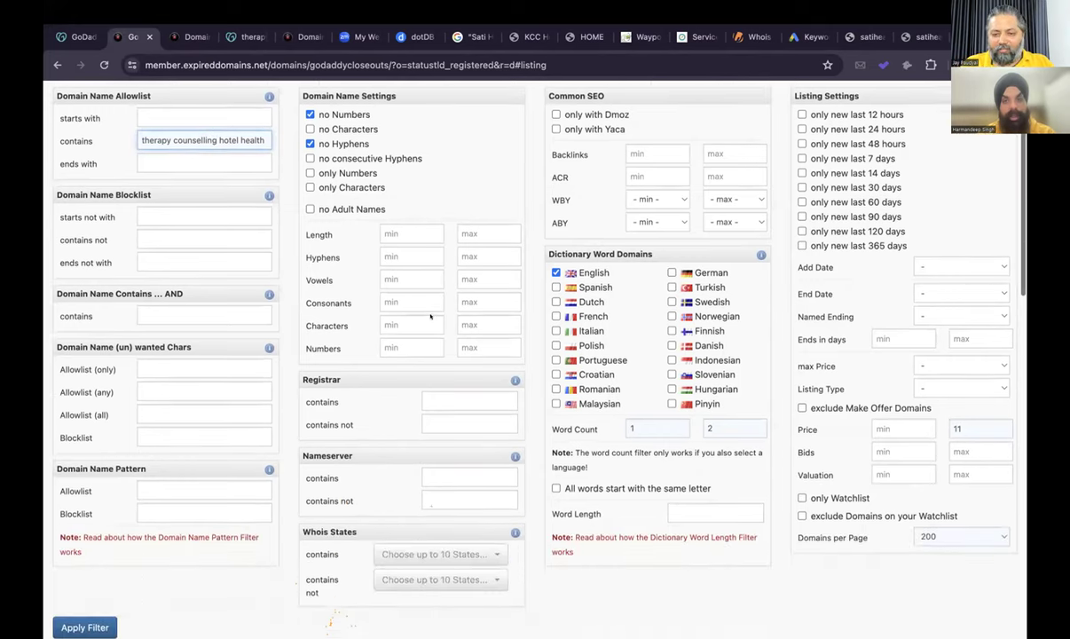
pyautogui.scroll(3, 434, 318)
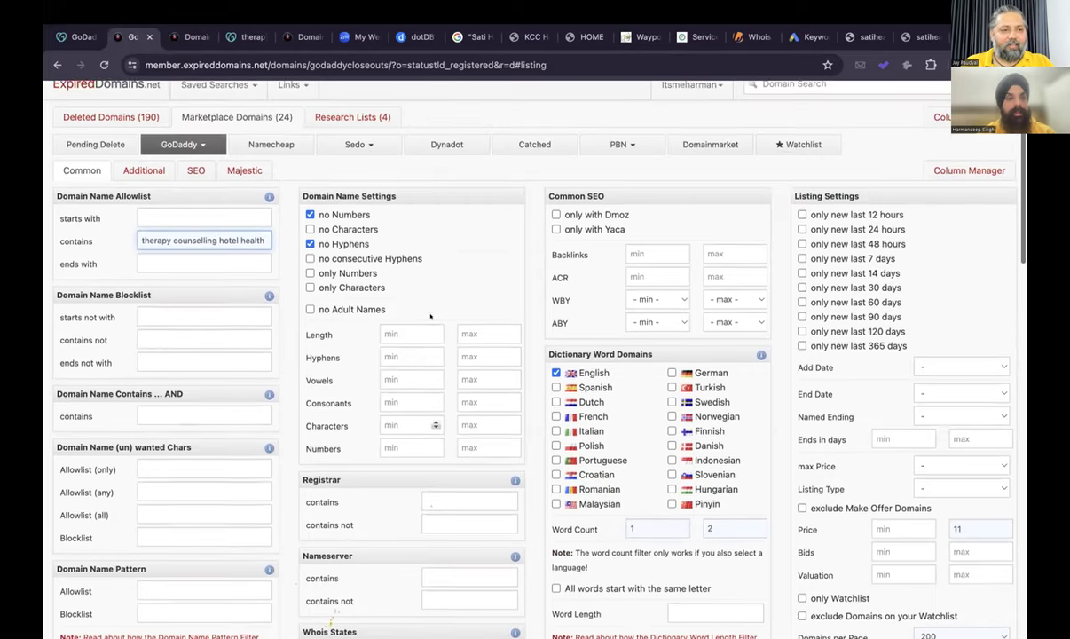
pyautogui.tripleClick(161, 235)
pyautogui.press('BackSpace')
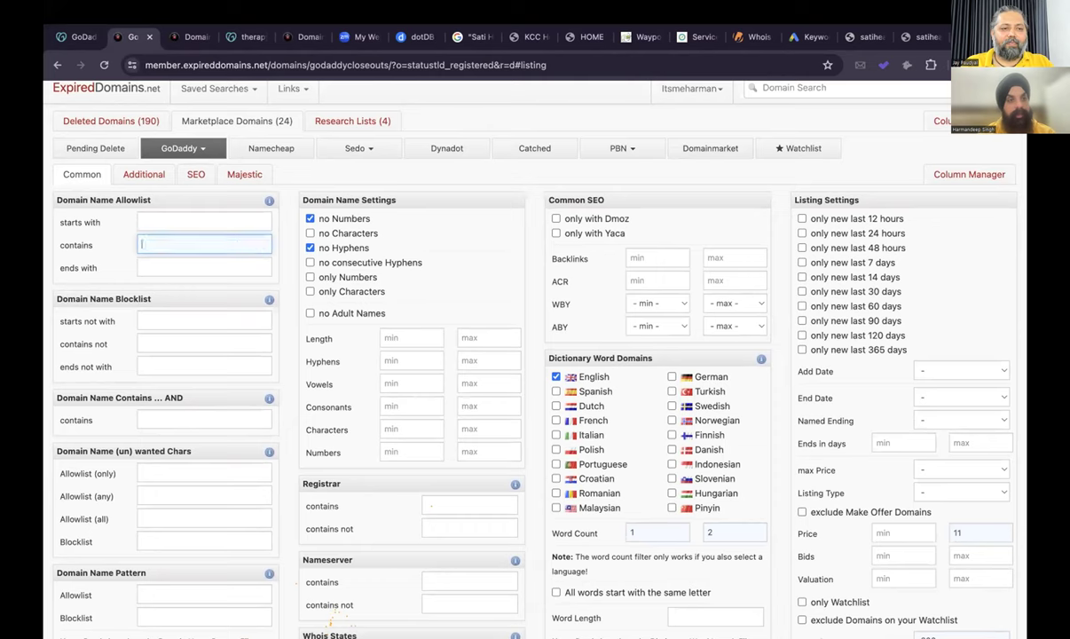
# Restrict the closeout filter to names that are also registered in the .in TLD.
pyautogui.click(141, 175)
pyautogui.scroll(-5, 474, 517)
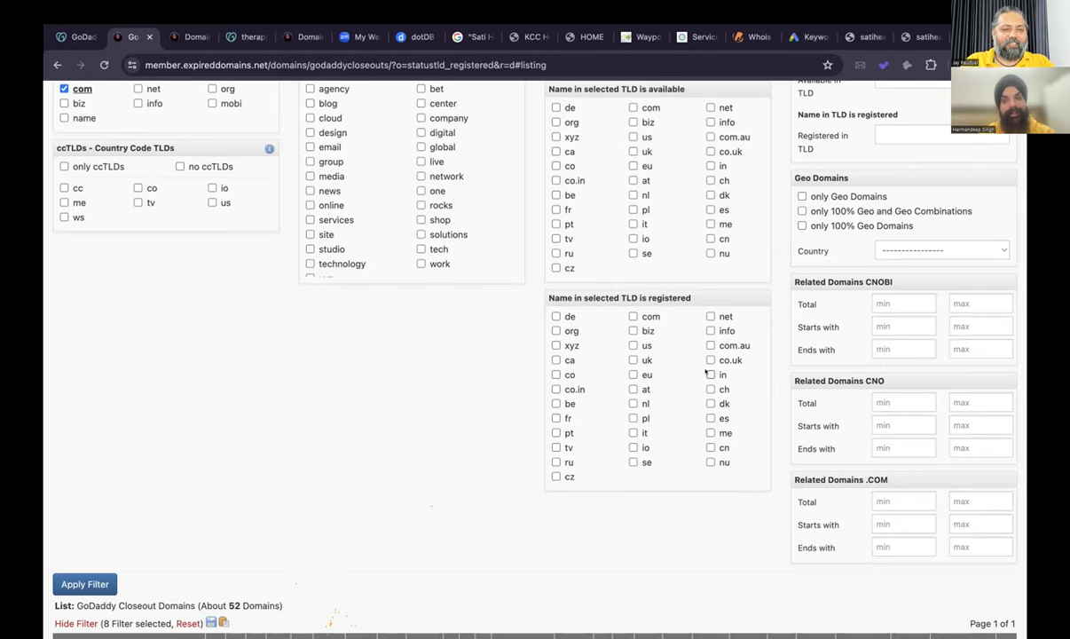
pyautogui.click(710, 375)
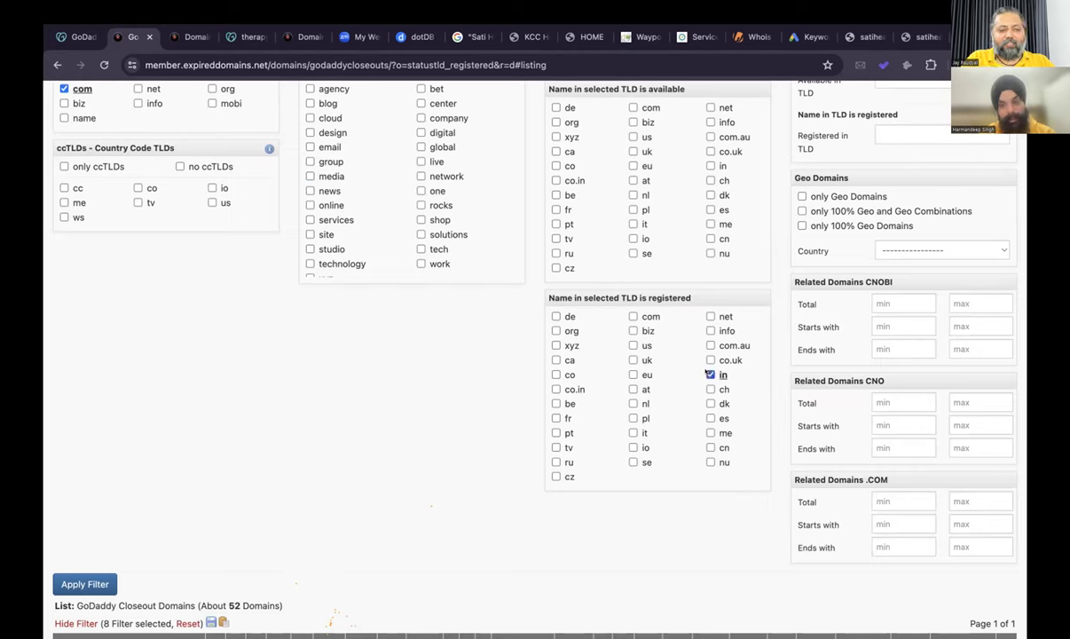
# Apply the .in registration filter and examine the closeout list from GobioIndia.com down to BeautyMetry.com for promising names.
pyautogui.click(85, 584)
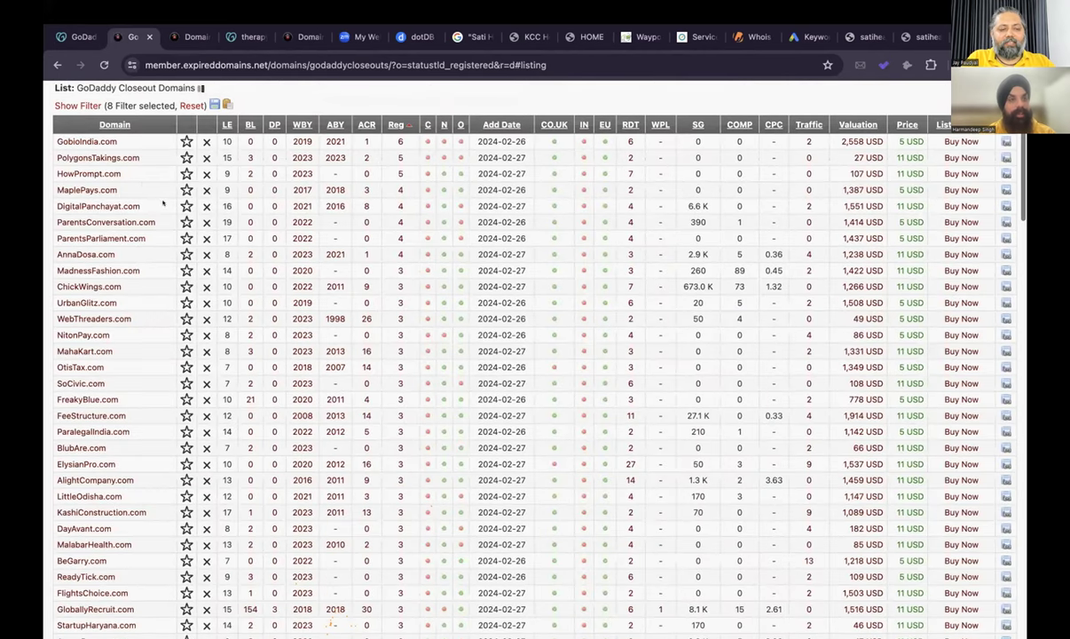
pyautogui.scroll(1, 139, 182)
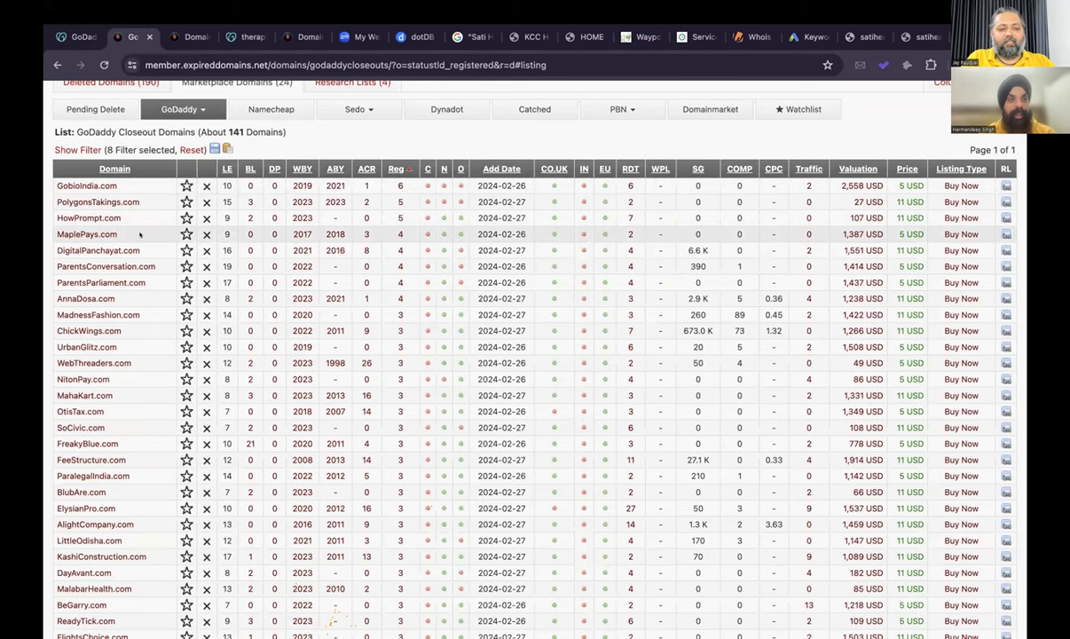
pyautogui.scroll(5, 139, 280)
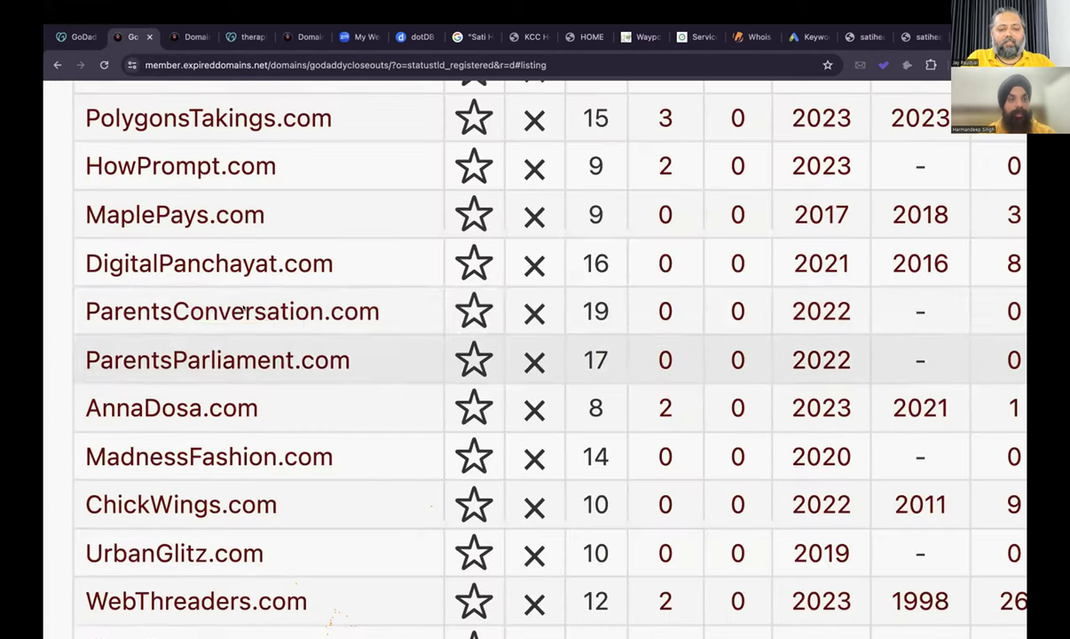
pyautogui.scroll(-2, 138, 280)
pyautogui.scroll(-2, 243, 308)
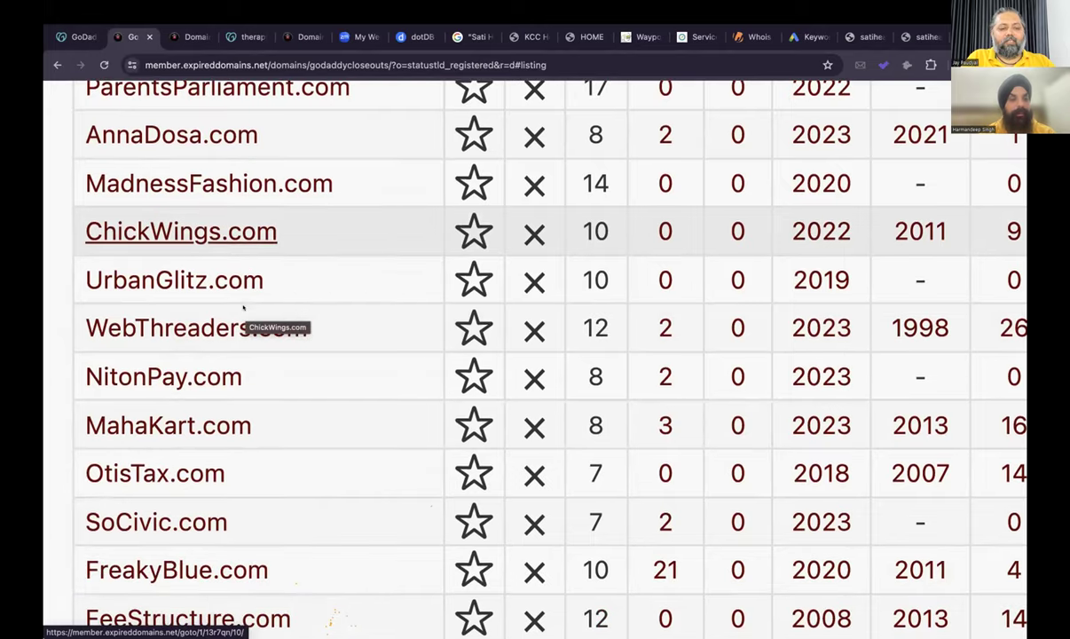
pyautogui.scroll(-1, 243, 308)
pyautogui.scroll(-1, 243, 308)
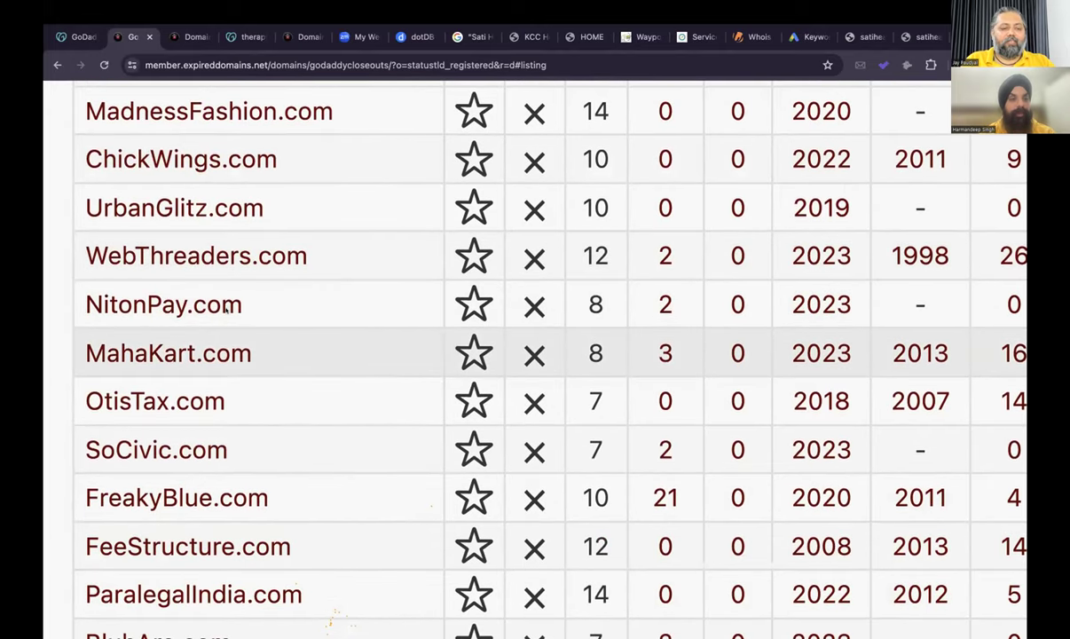
pyautogui.scroll(-3, 266, 351)
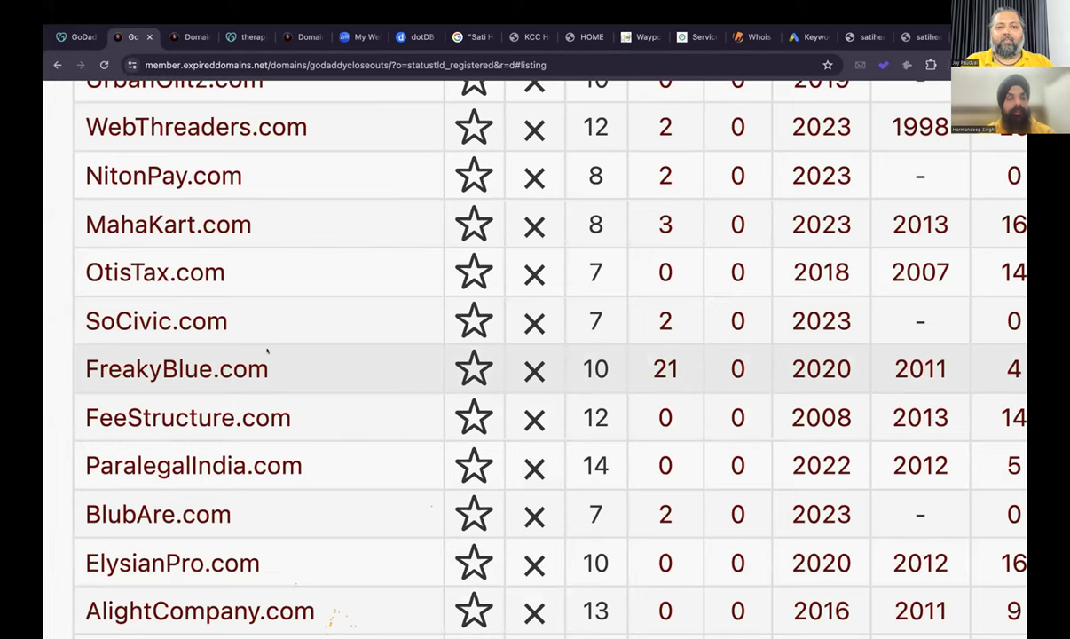
pyautogui.scroll(-5, 266, 350)
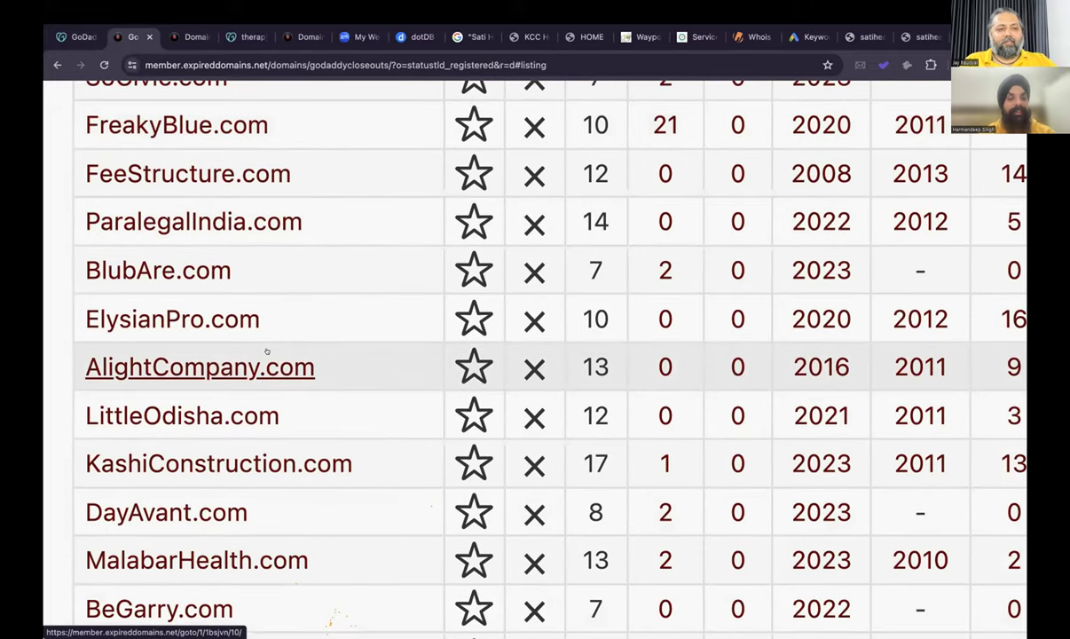
pyautogui.scroll(-5, 267, 350)
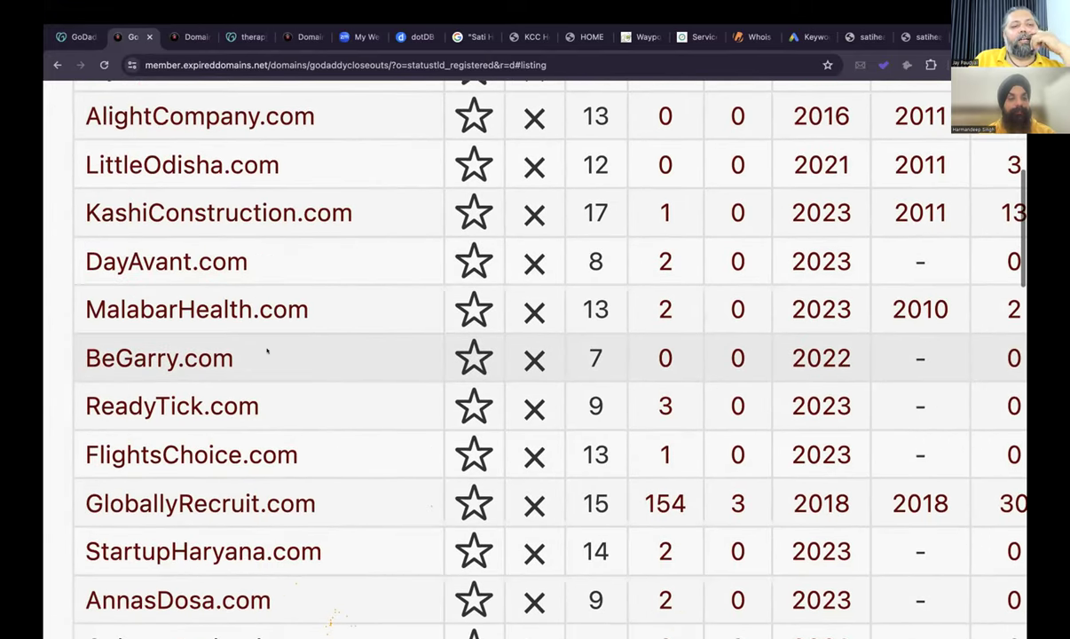
pyautogui.scroll(-8, 266, 351)
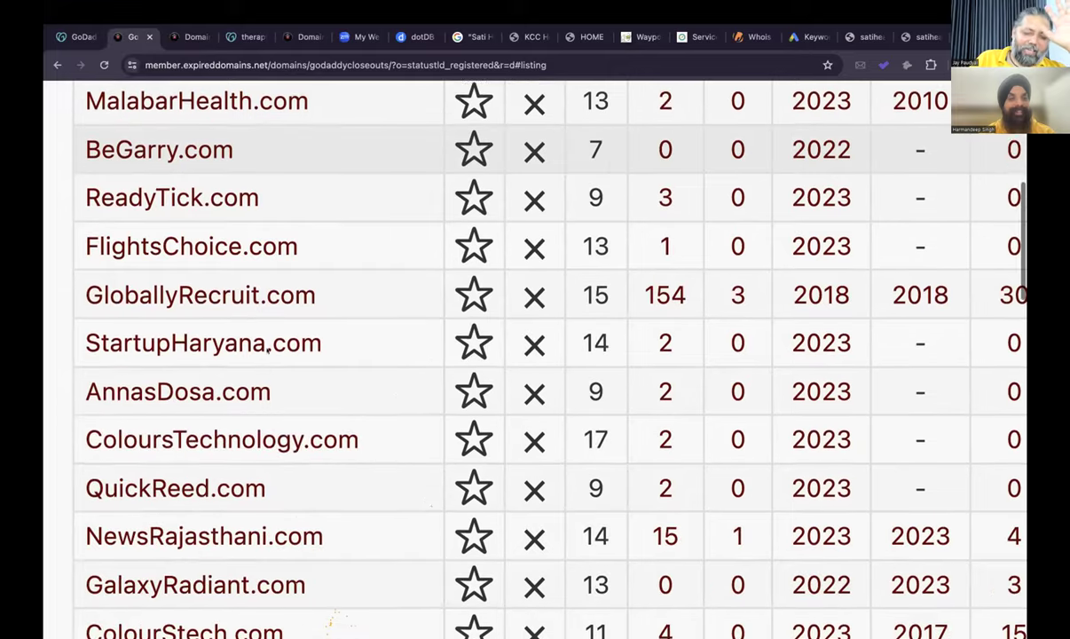
pyautogui.scroll(-4, 266, 351)
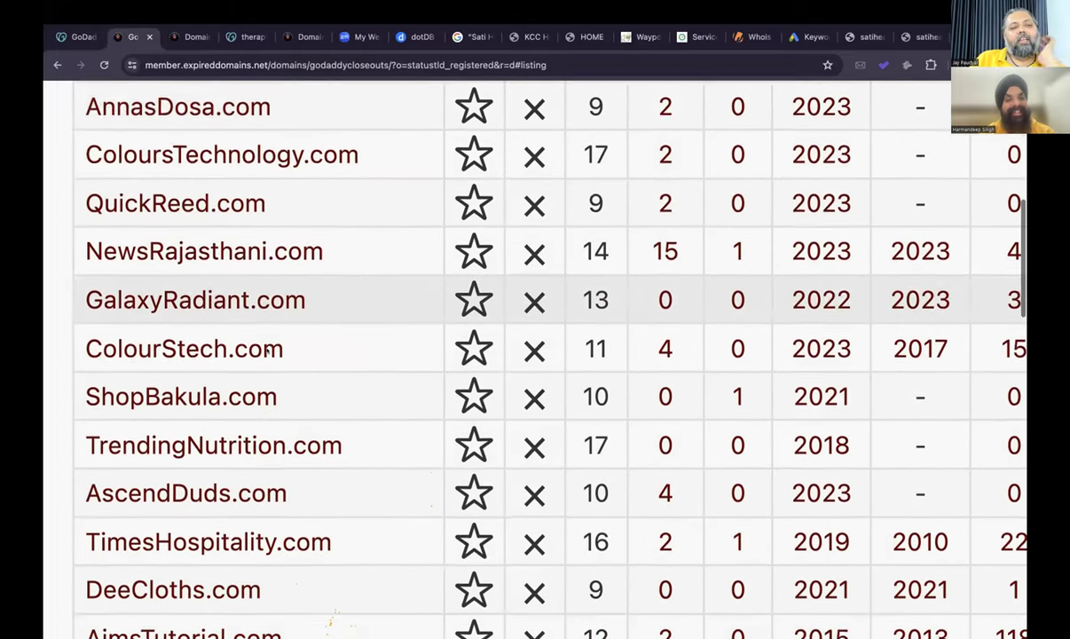
pyautogui.hotkey('ctrl', '-')
pyautogui.hotkey('ctrl', '-')
pyautogui.hotkey('ctrl', '-')
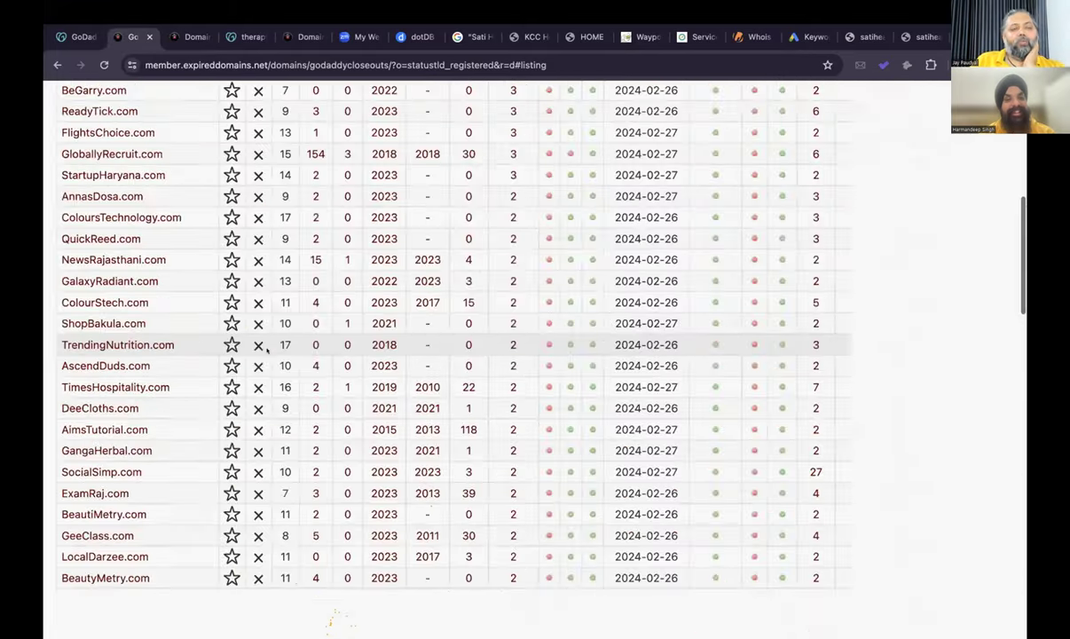
# Change the registered-TLD condition of the closeout filter from .in to .co and apply the filter.
pyautogui.scroll(10, 266, 351)
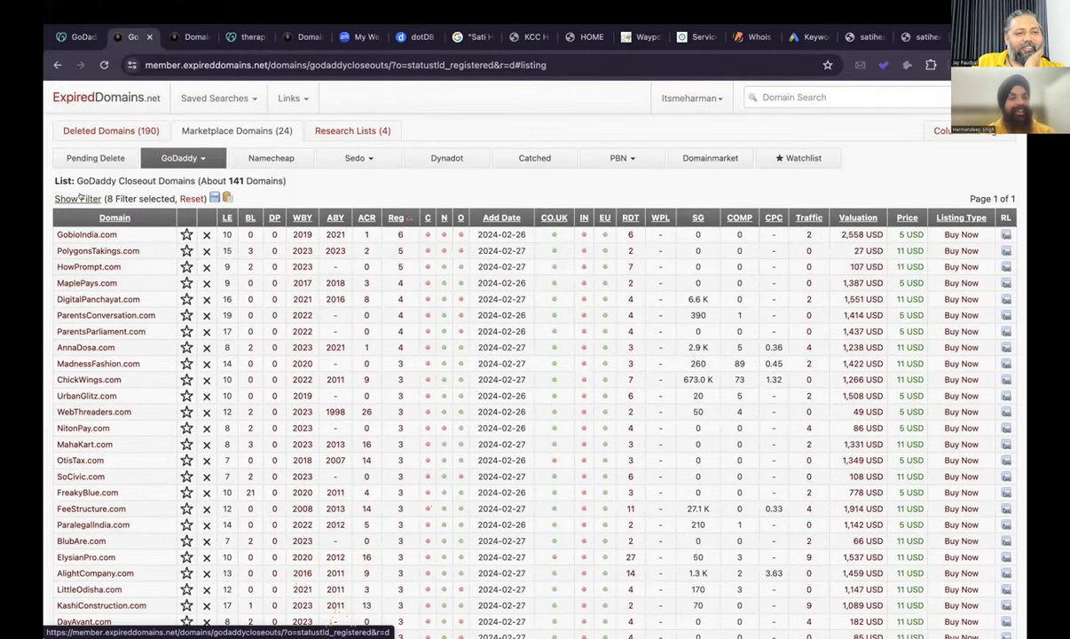
pyautogui.click(79, 199)
pyautogui.click(143, 179)
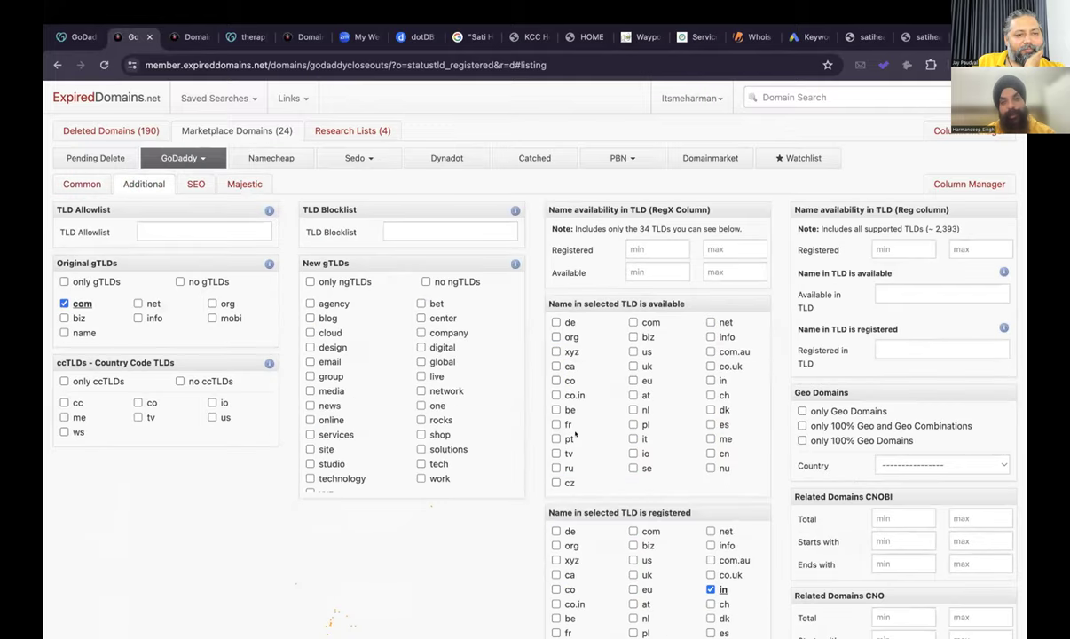
pyautogui.scroll(-1, 575, 432)
pyautogui.scroll(-3, 575, 432)
pyautogui.click(710, 372)
pyautogui.click(710, 357)
pyautogui.click(709, 357)
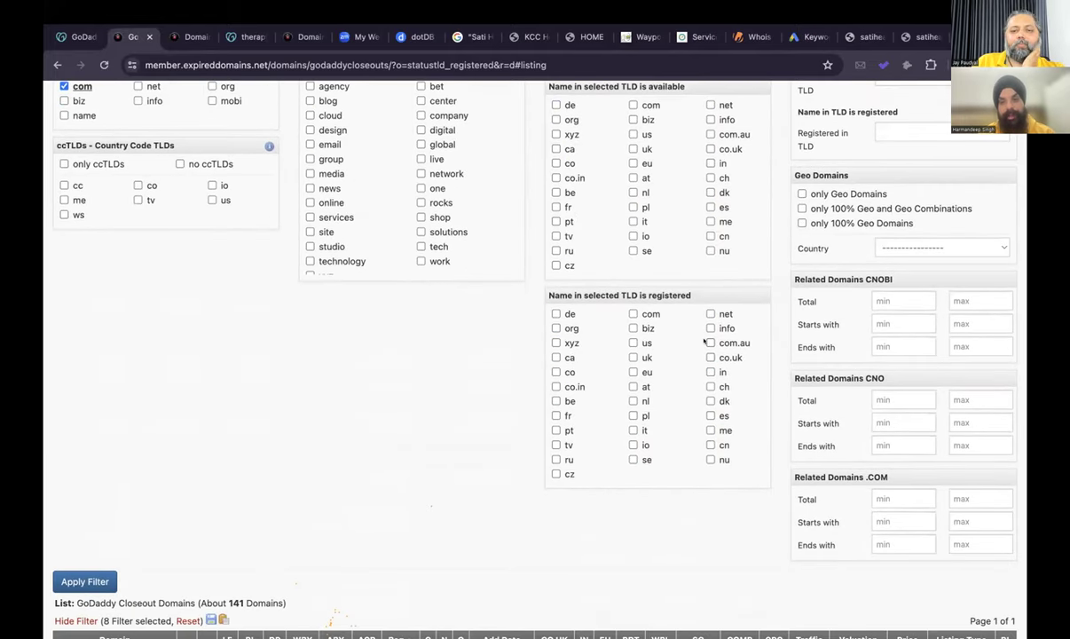
pyautogui.click(710, 343)
pyautogui.click(710, 343)
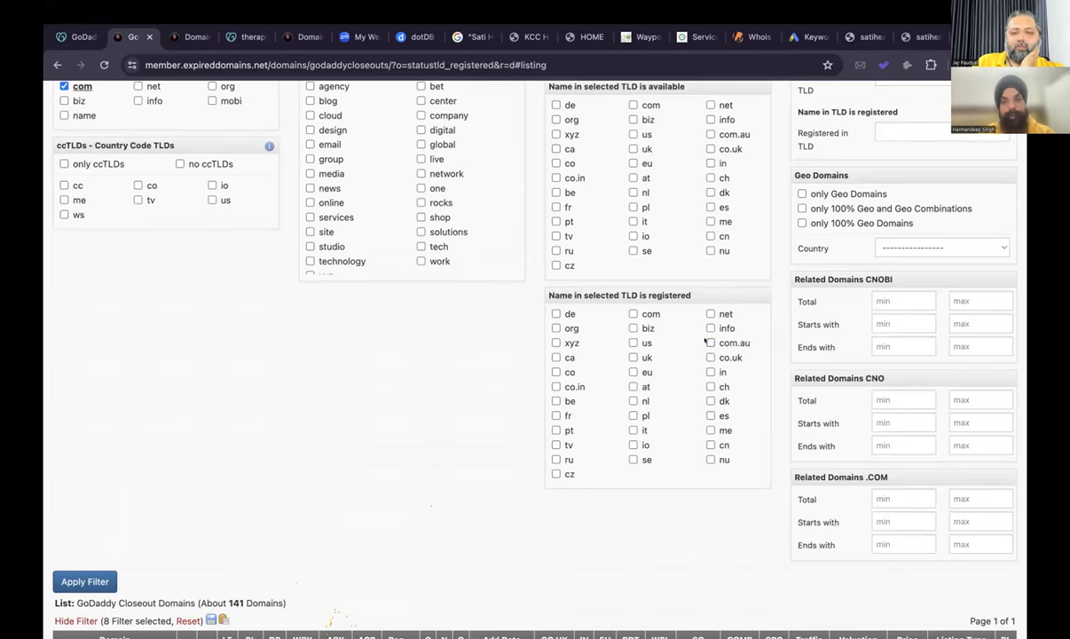
pyautogui.click(557, 371)
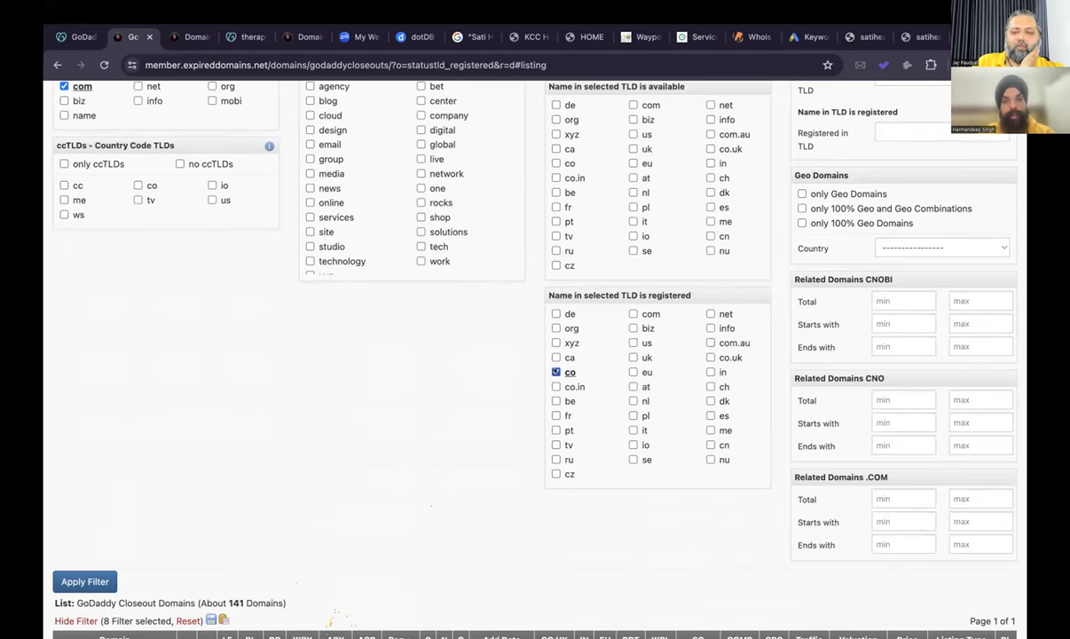
pyautogui.click(73, 582)
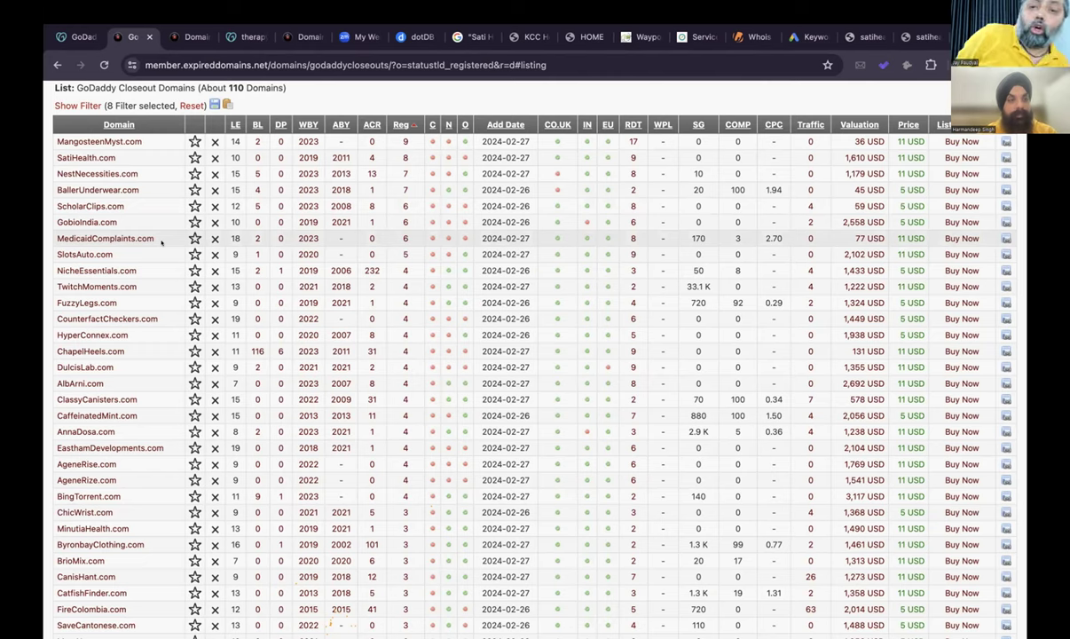
# Open the GoDaddy listing for DulcisLab.com and review its price, details, appraisal and comparable domain sales.
pyautogui.click(89, 366)
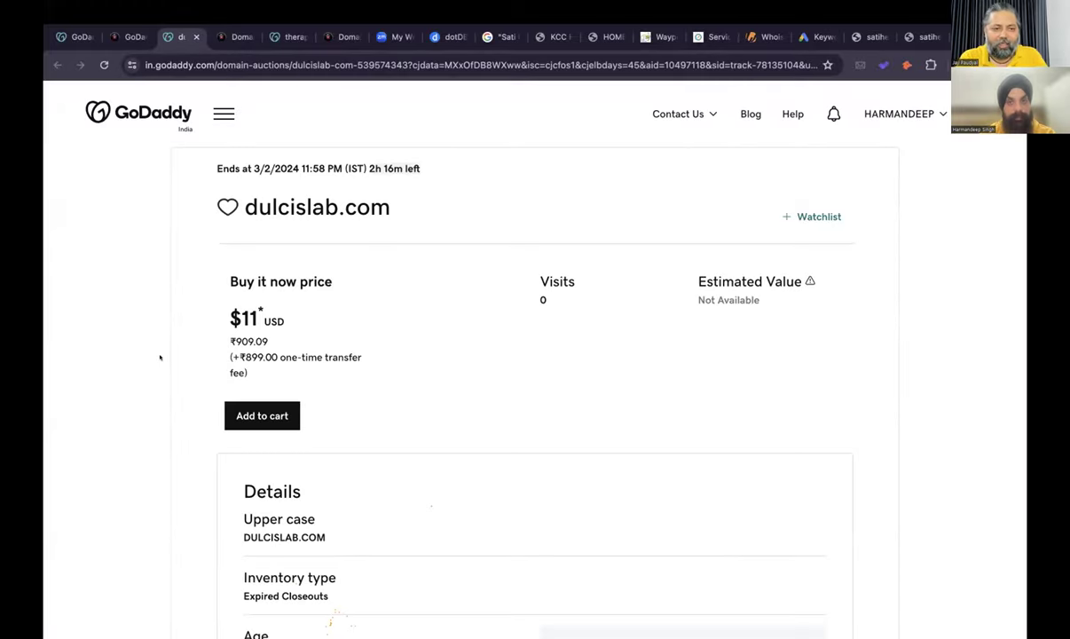
pyautogui.scroll(-1, 160, 358)
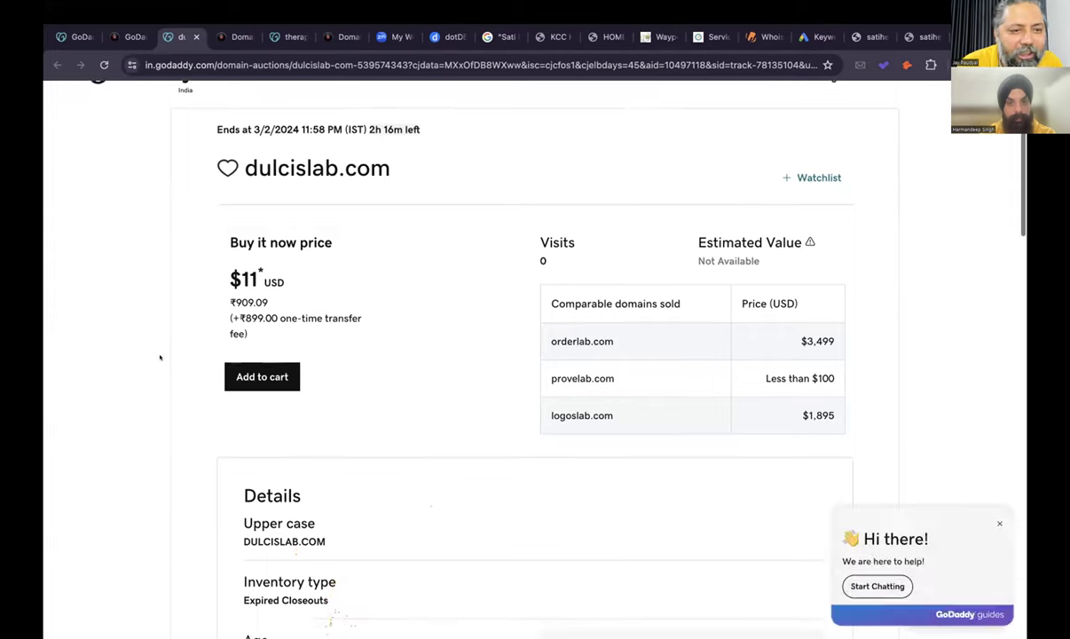
pyautogui.scroll(1, 160, 358)
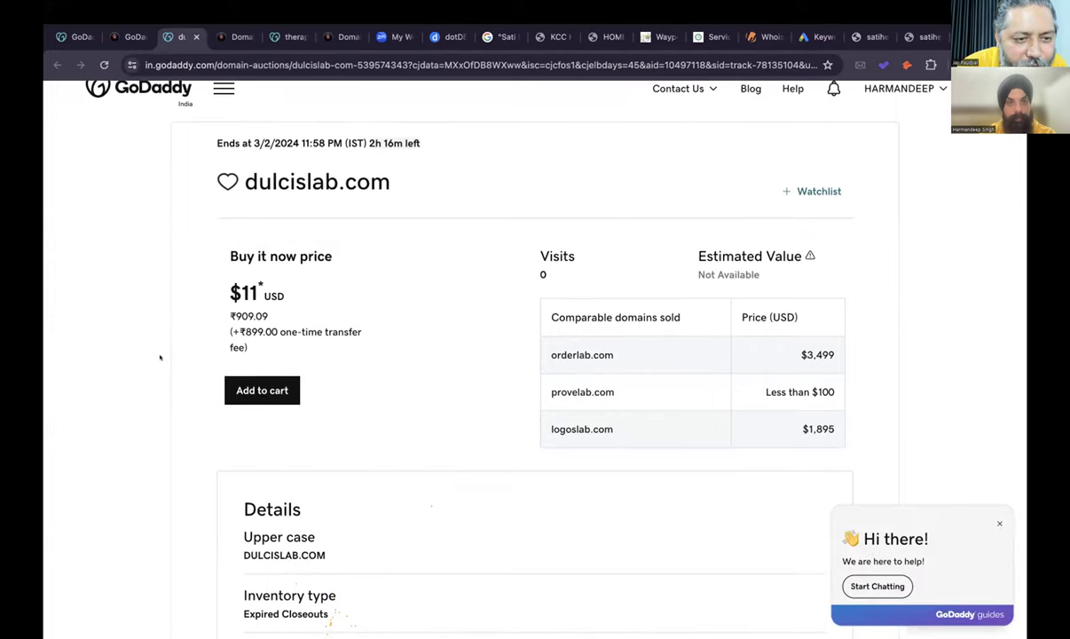
pyautogui.scroll(-5, 160, 358)
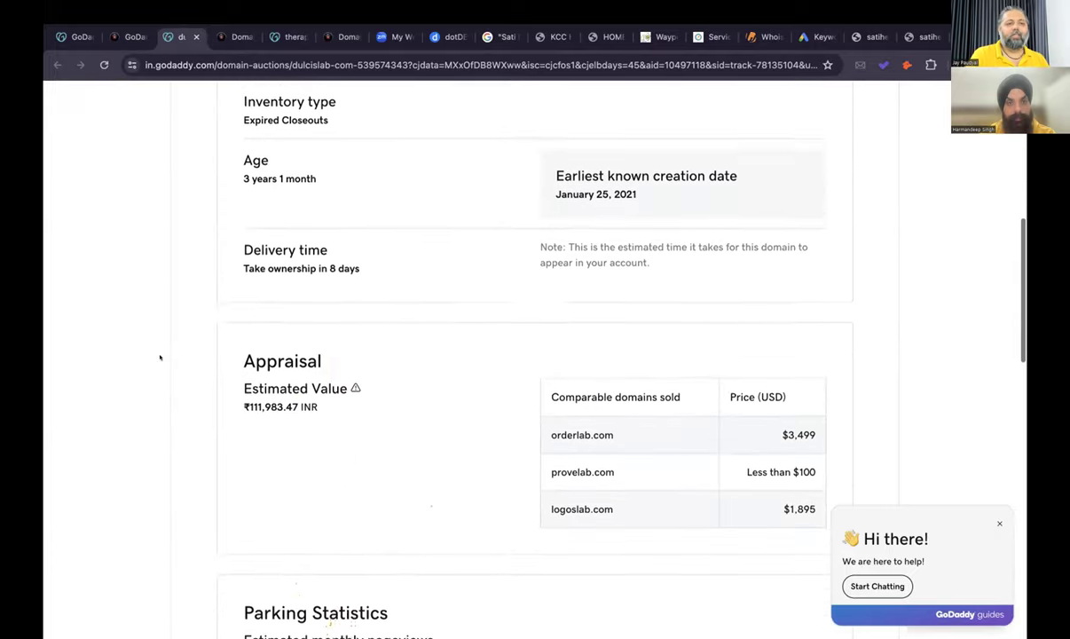
pyautogui.scroll(5, 160, 358)
pyautogui.scroll(1, 155, 284)
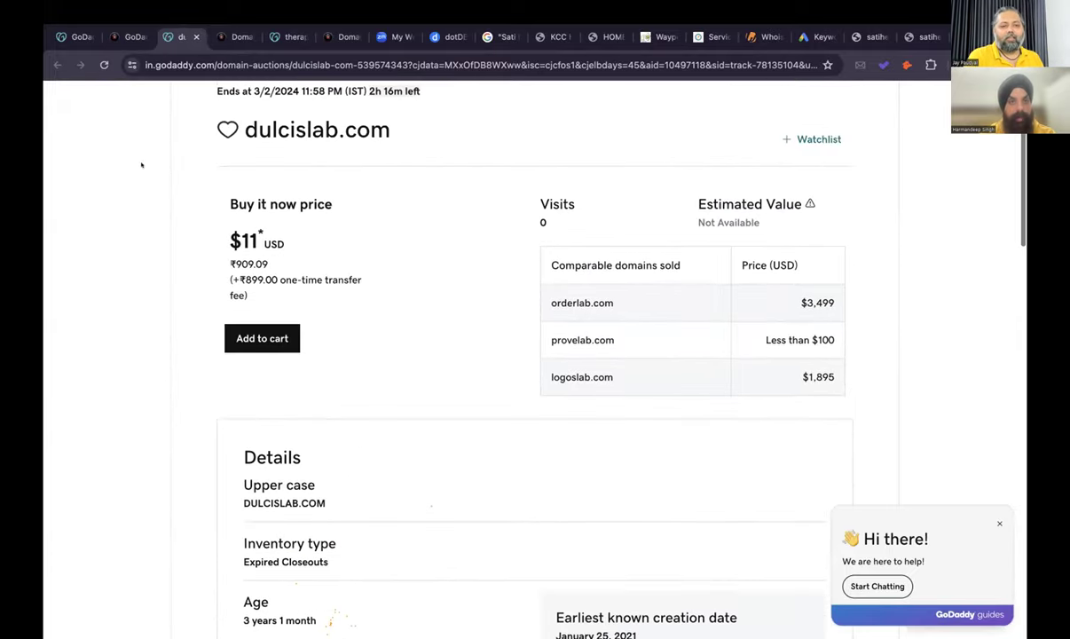
pyautogui.scroll(2, 149, 199)
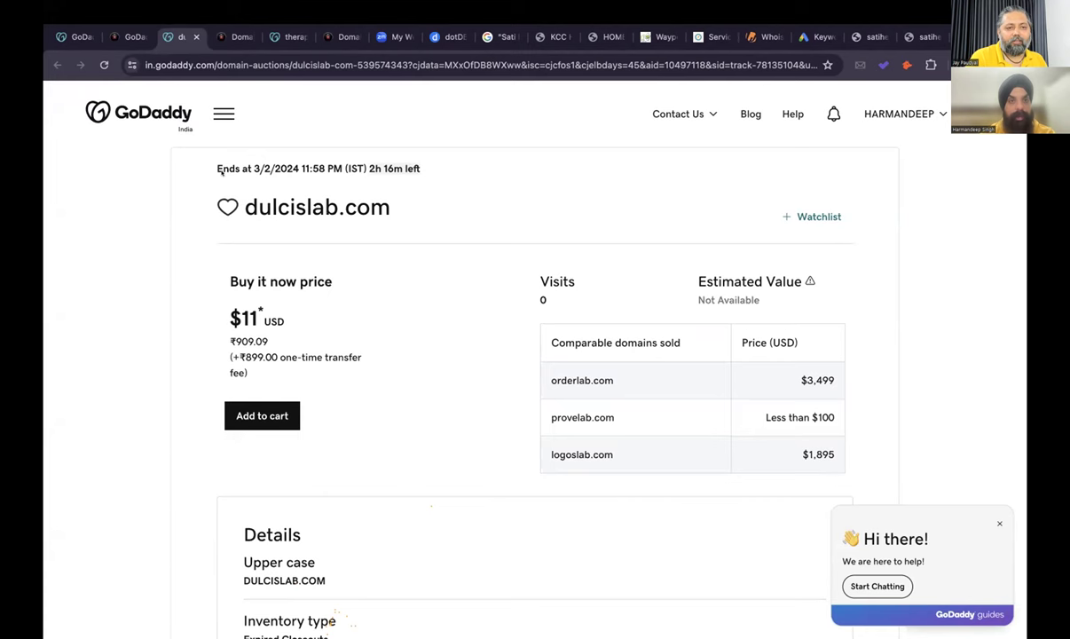
# Compare DulcisLab.com's entry in the closeout list with its GoDaddy listing and highlight the domain's age there.
pyautogui.click(127, 37)
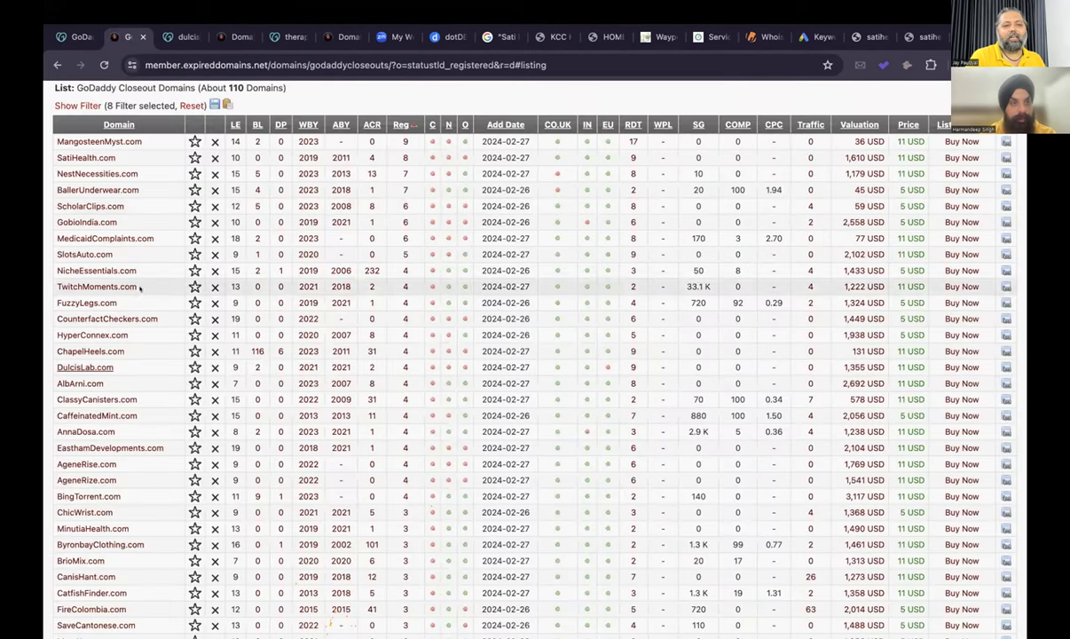
pyautogui.click(170, 36)
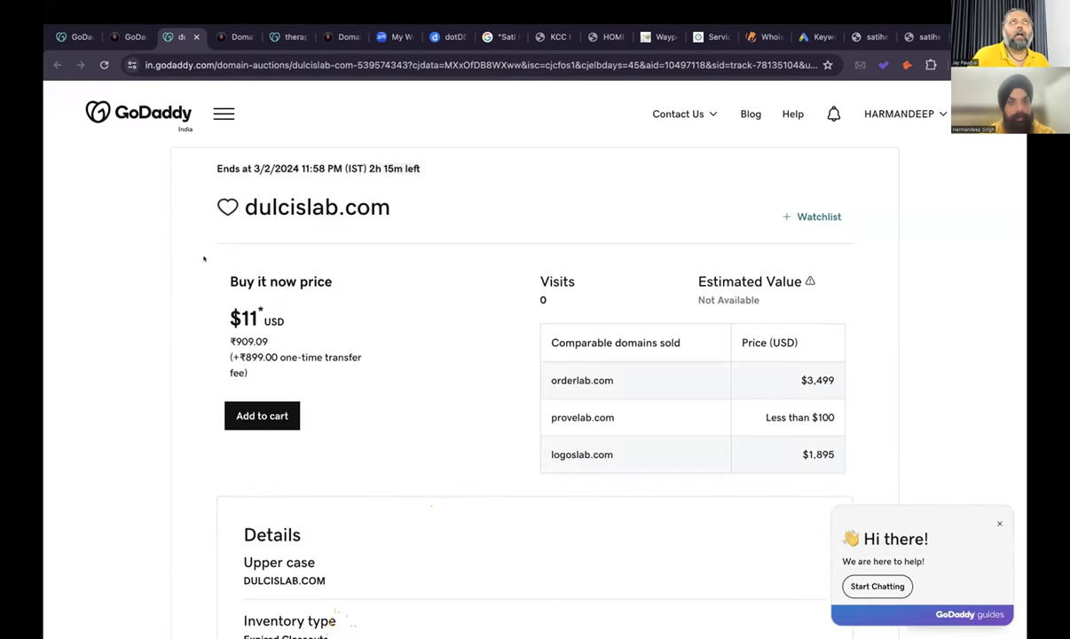
pyautogui.scroll(-3, 259, 367)
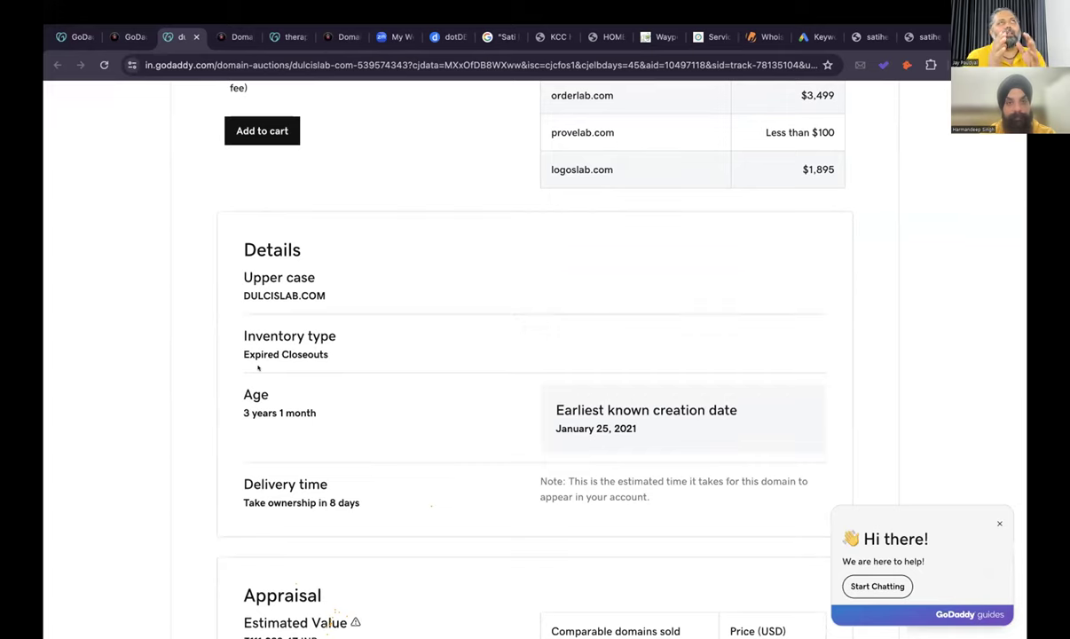
pyautogui.moveTo(241, 407); pyautogui.dragTo(310, 411)
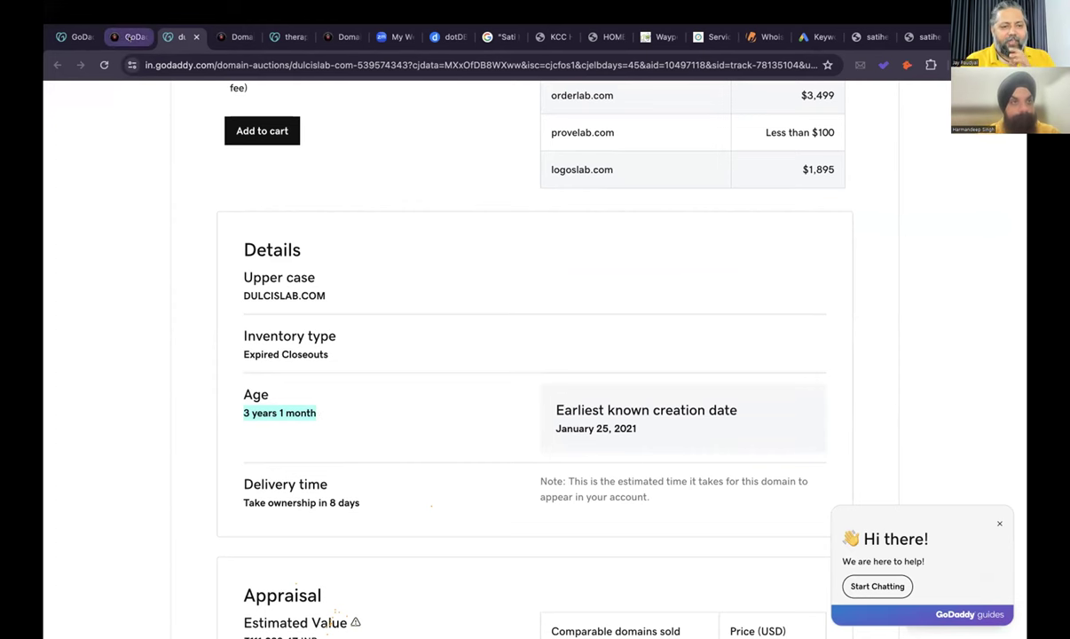
# Return to the closeout list, open the GoDaddy listing for AnnaDosa.com and review its price, details and comparable sales.
pyautogui.click(129, 36)
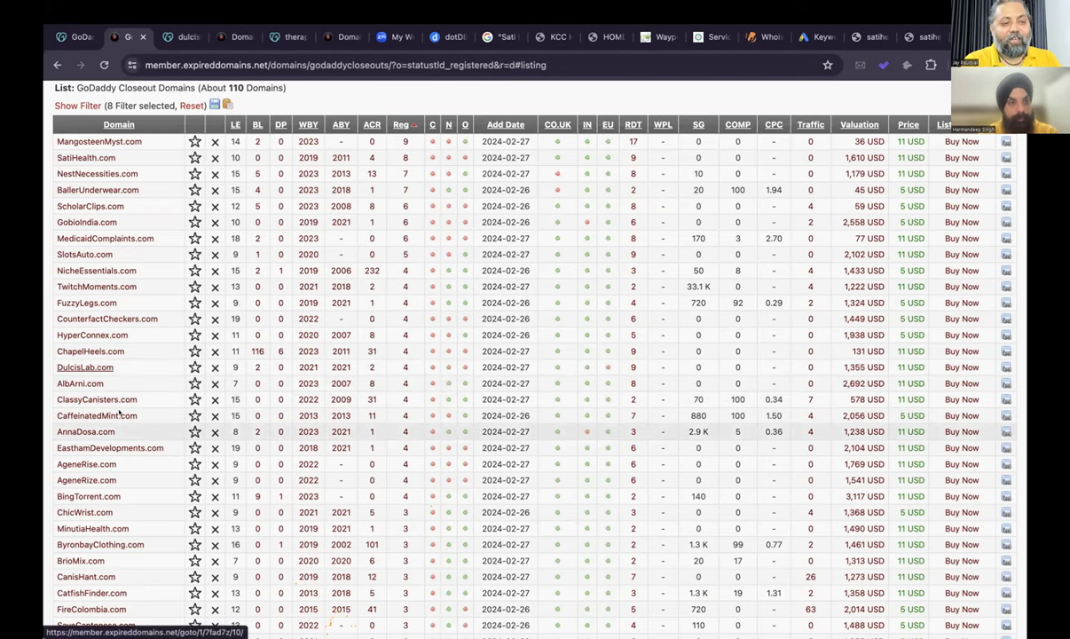
pyautogui.scroll(1, 112, 431)
pyautogui.scroll(3, 113, 431)
pyautogui.scroll(-3, 107, 391)
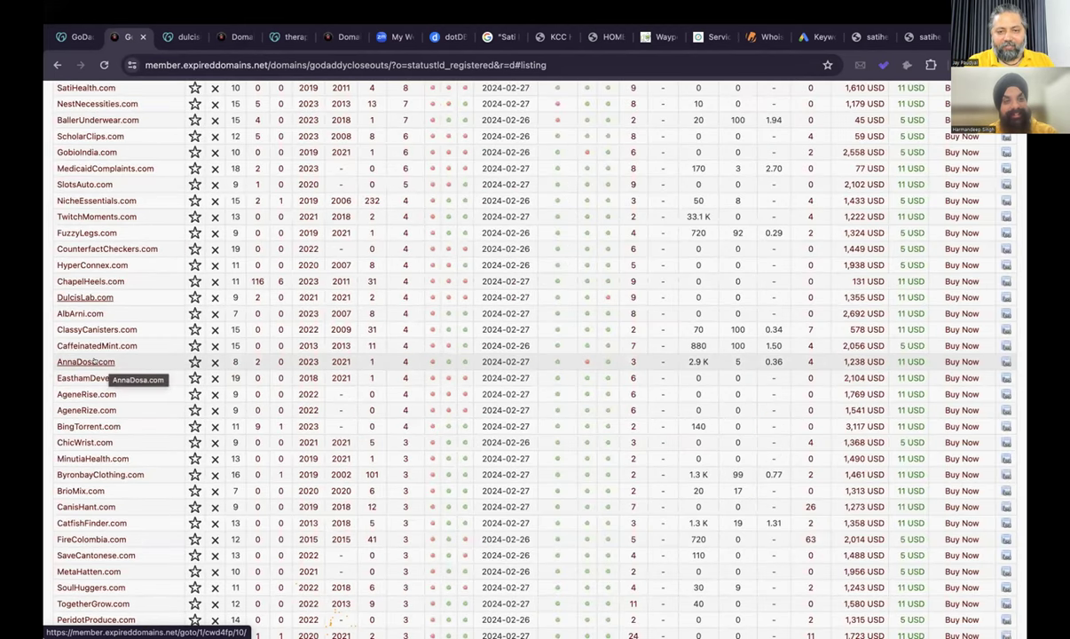
pyautogui.click(100, 361)
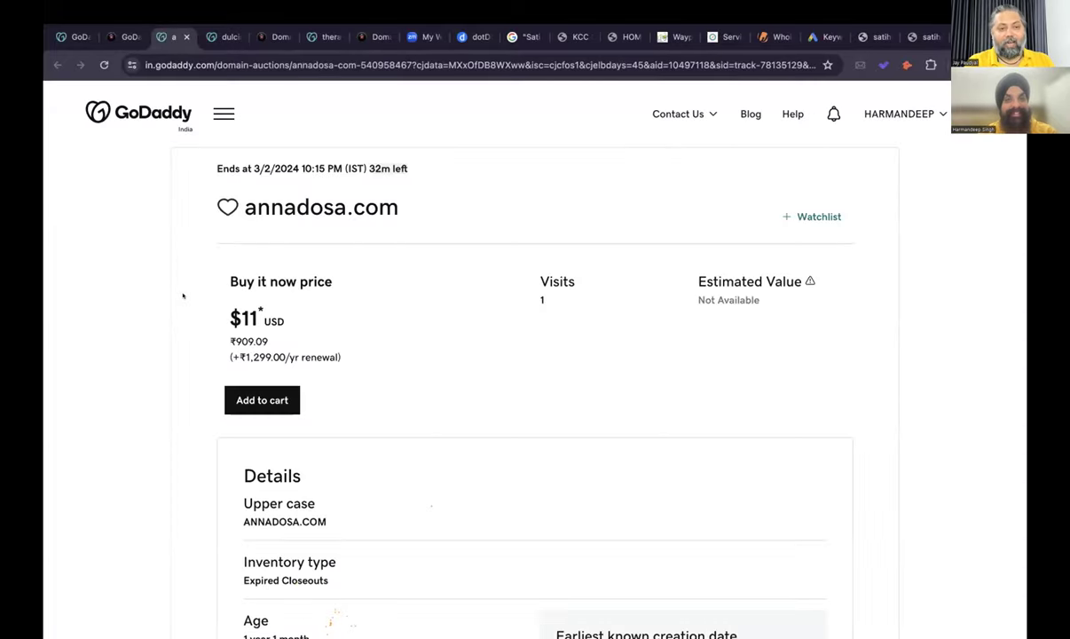
pyautogui.scroll(-1, 445, 322)
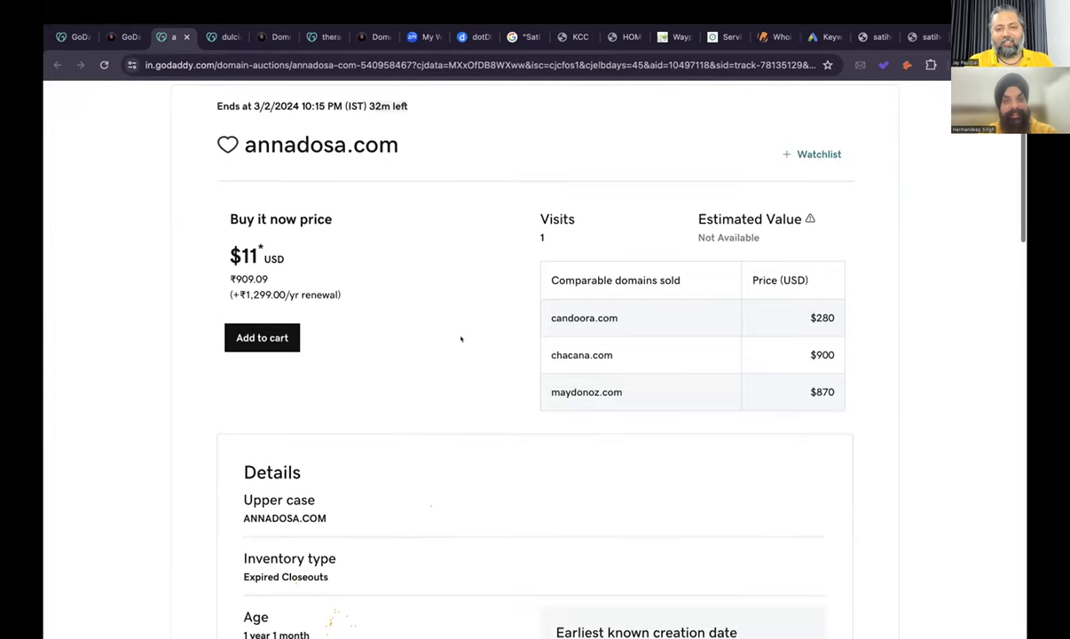
pyautogui.scroll(-3, 460, 338)
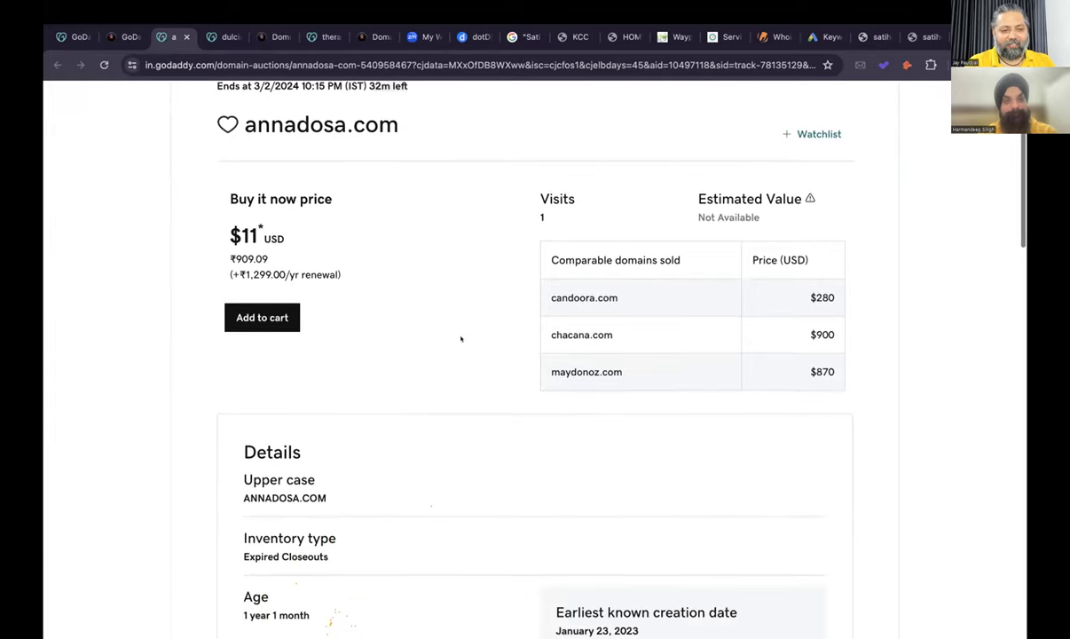
pyautogui.scroll(-3, 460, 338)
pyautogui.scroll(6, 460, 338)
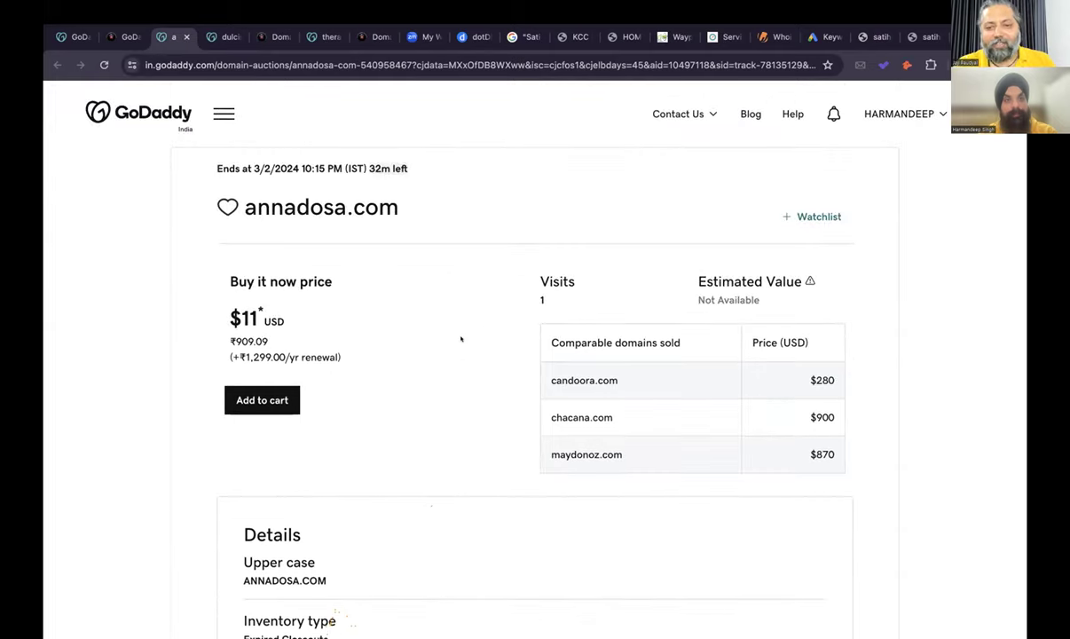
# Copy the domain name from the annadosa.com listing and close the two leftover Waypoint Counselling tabs.
pyautogui.moveTo(403, 212); pyautogui.dragTo(244, 204)
pyautogui.hotkey('ctrl', 'c')
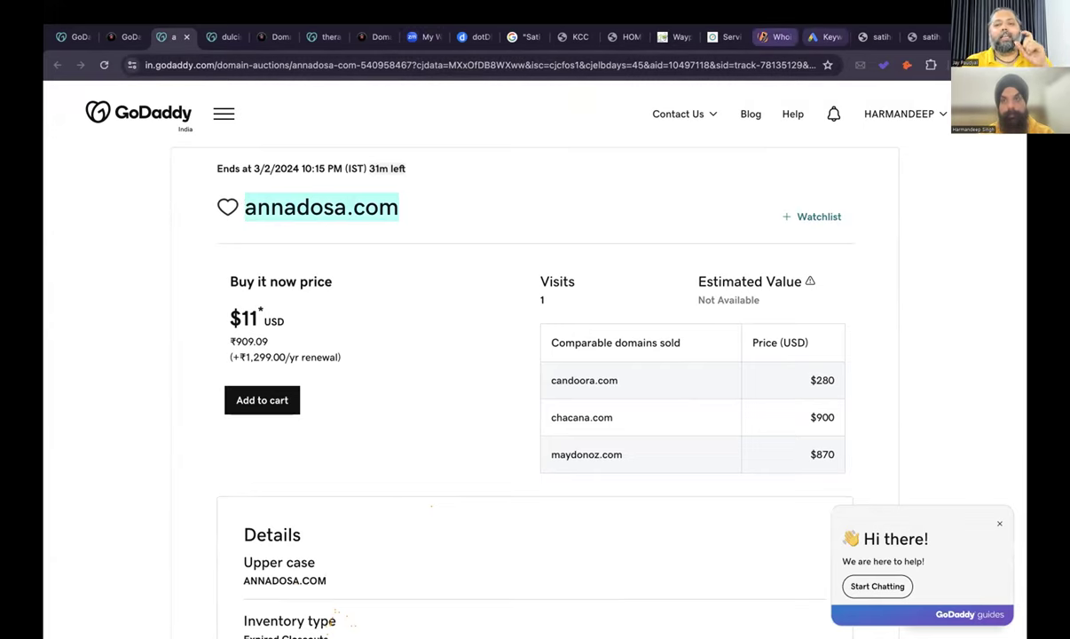
pyautogui.click(774, 37)
pyautogui.click(710, 36)
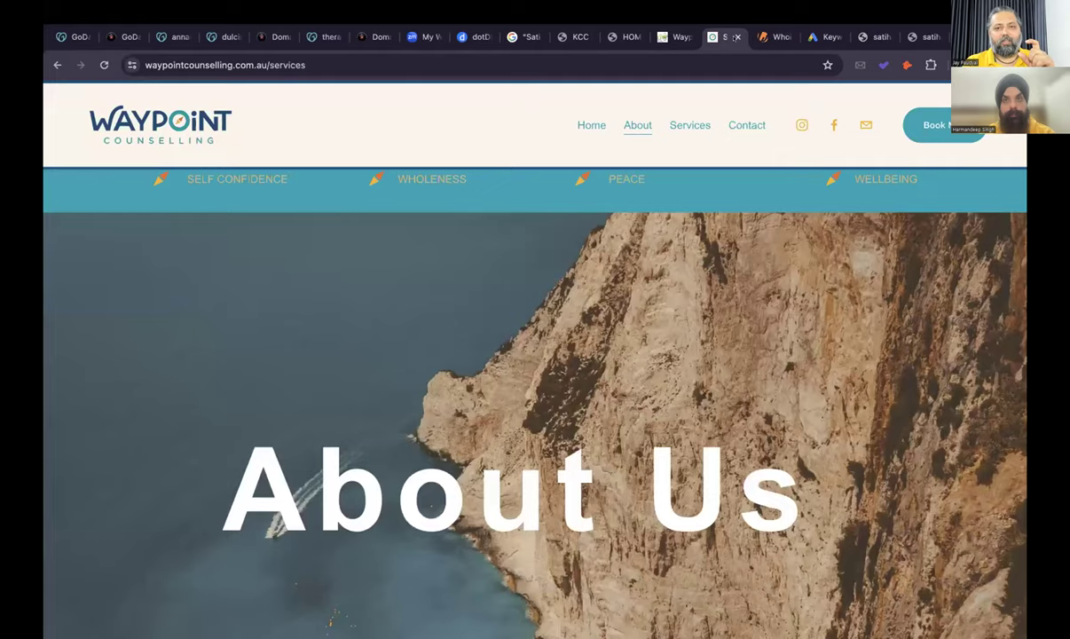
pyautogui.hotkey('ctrl', 'w')
pyautogui.click(675, 37)
pyautogui.hotkey('ctrl', 'w')
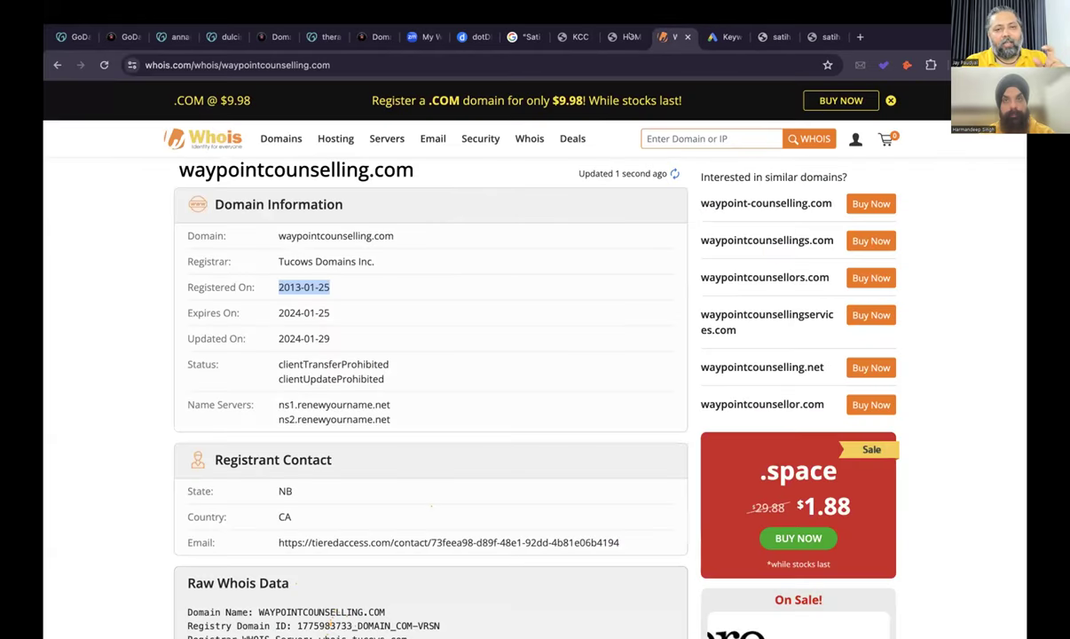
# Load archive.org in place of the waypointcounsel.com page and look up the copied annadosa.com in the Wayback Machine.
pyautogui.click(621, 36)
pyautogui.click(576, 62)
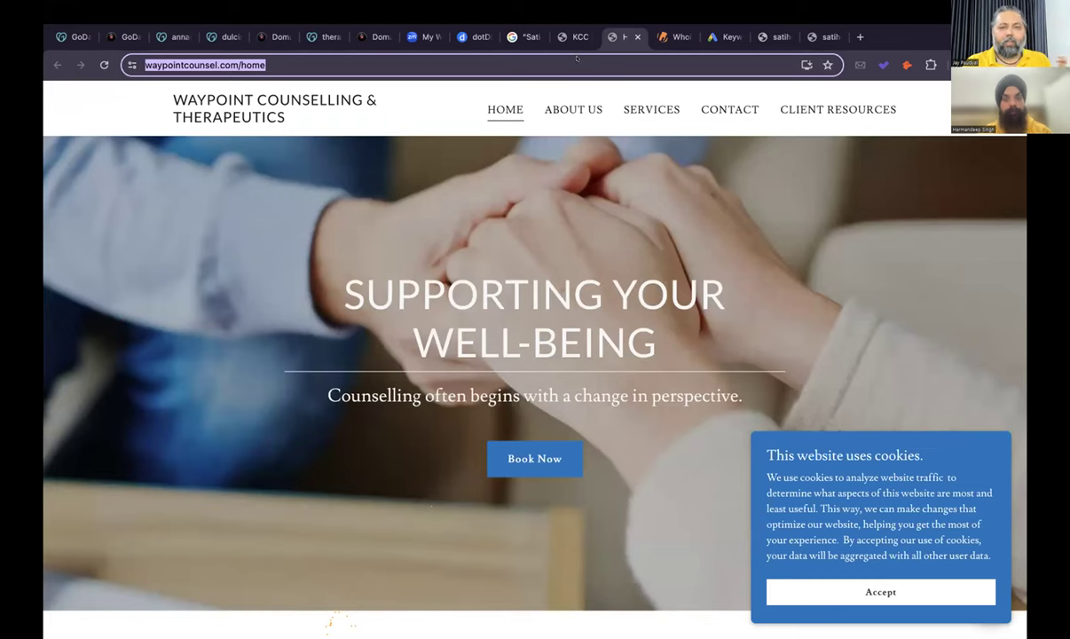
pyautogui.write('arch')
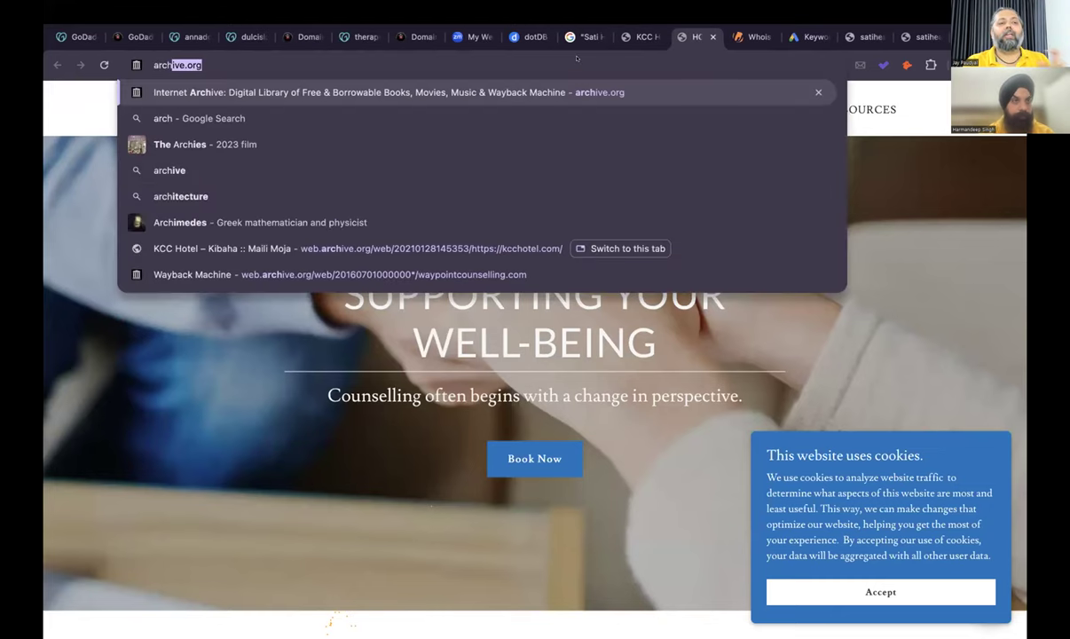
pyautogui.press('Return')
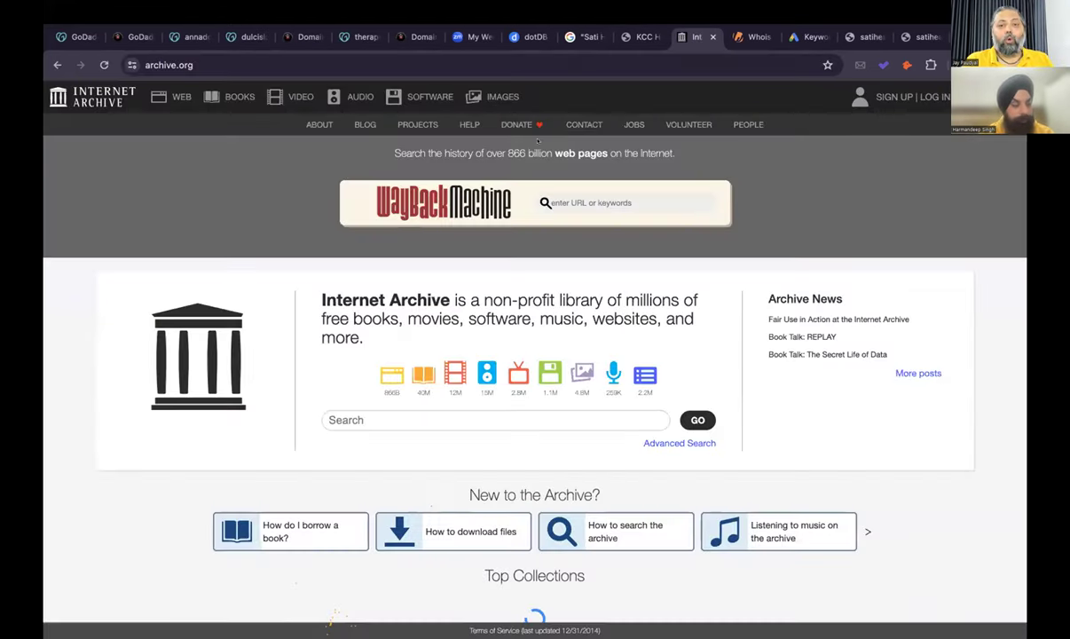
pyautogui.click(576, 202)
pyautogui.hotkey('ctrl', 'v')
pyautogui.press('Return')
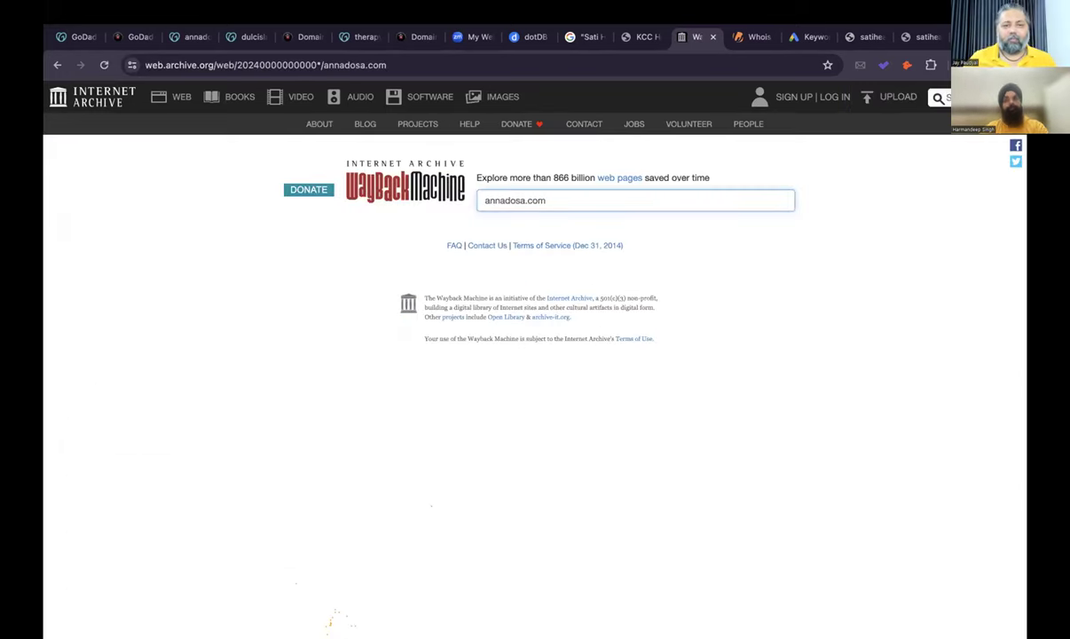
# Show annadosa.com's 2021 capture calendar and open the November 26, 2021 snapshot.
pyautogui.click(790, 320)
pyautogui.scroll(-5, 745, 279)
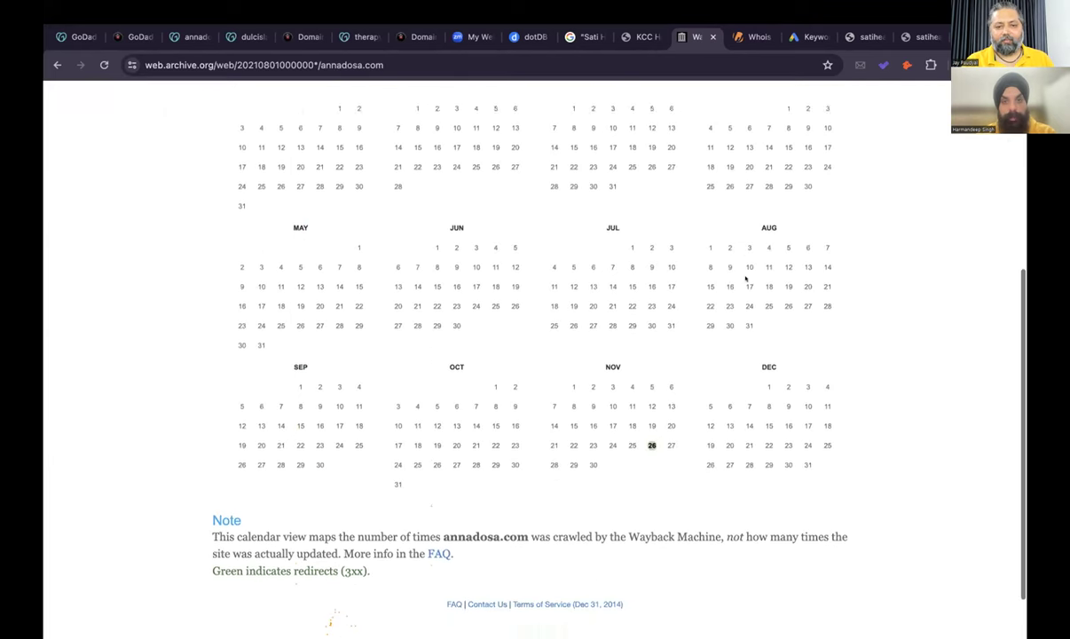
pyautogui.moveTo(652, 386)
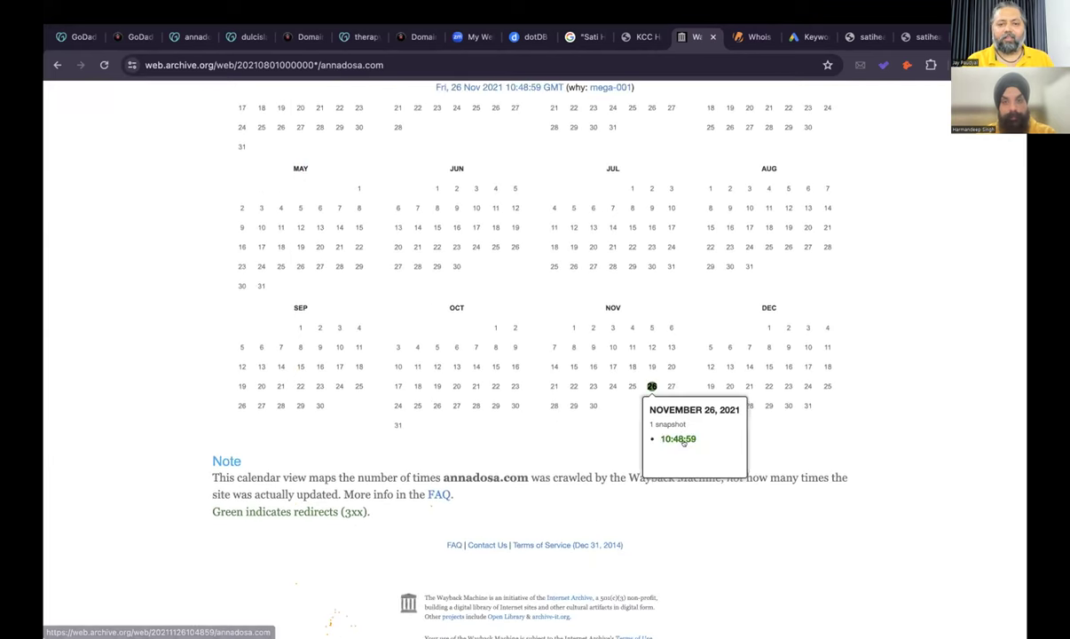
pyautogui.click(677, 438)
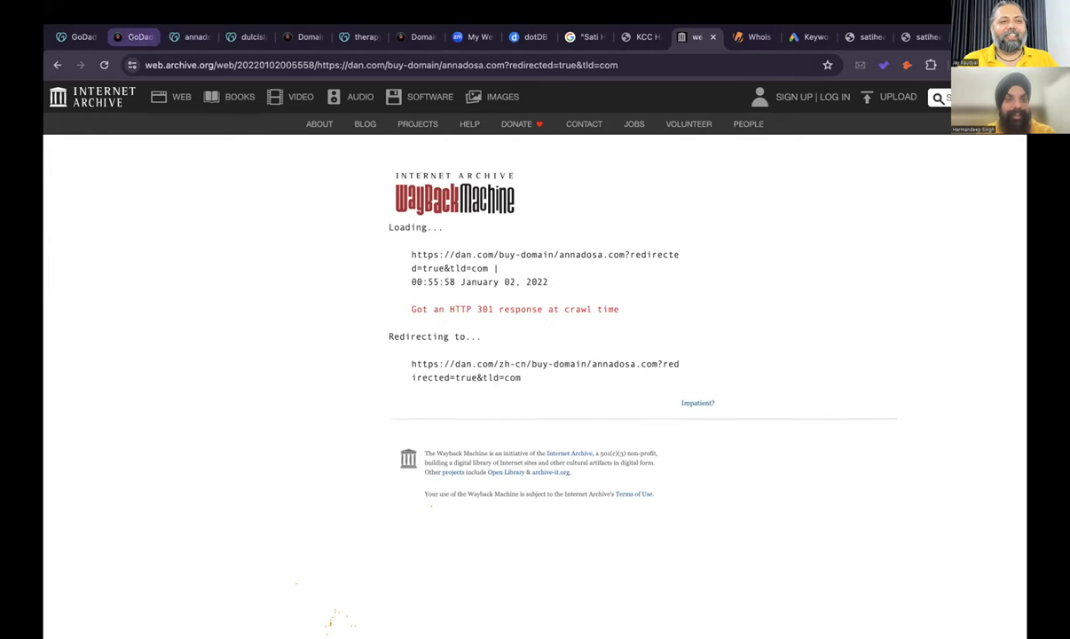
# Return to the GoDaddy closeout list, scan its domains, and briefly consult the Google Ads keyword plan.
pyautogui.click(133, 36)
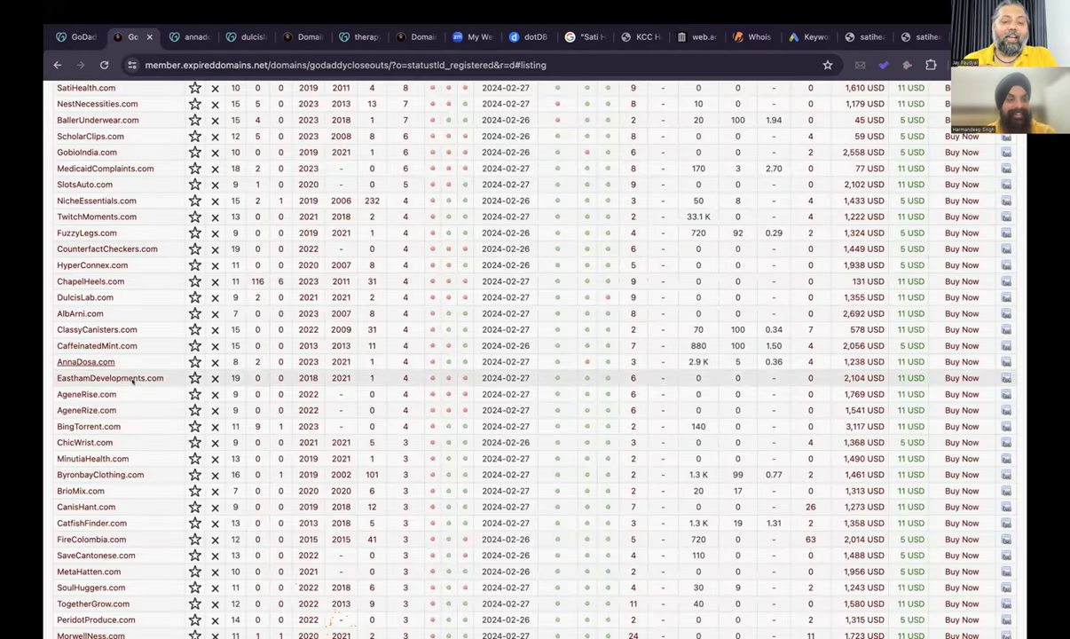
pyautogui.scroll(-2, 133, 380)
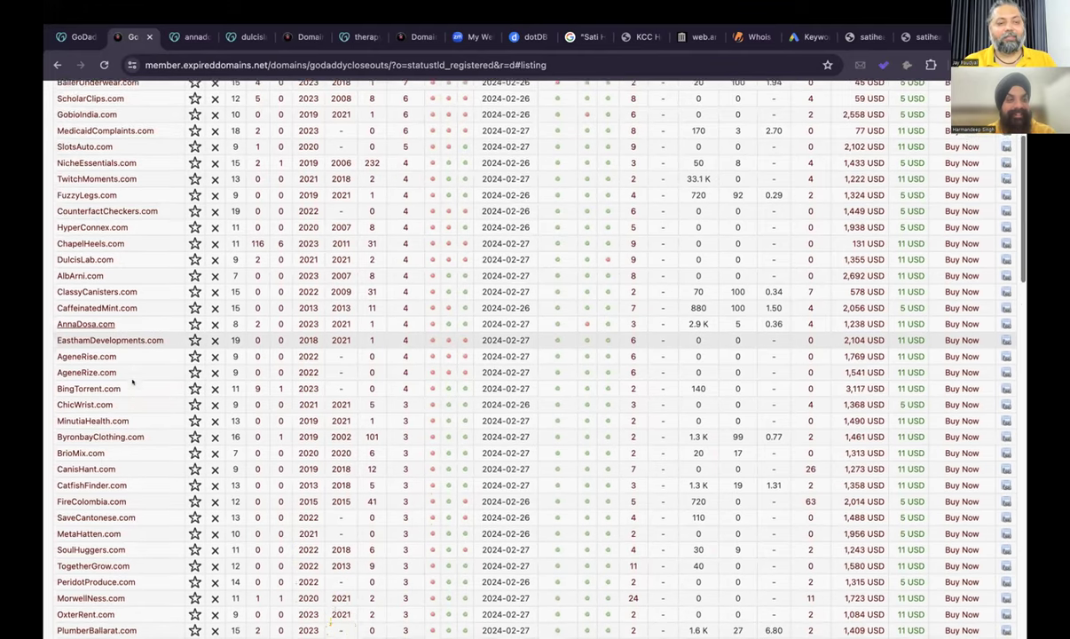
pyautogui.scroll(-1, 132, 380)
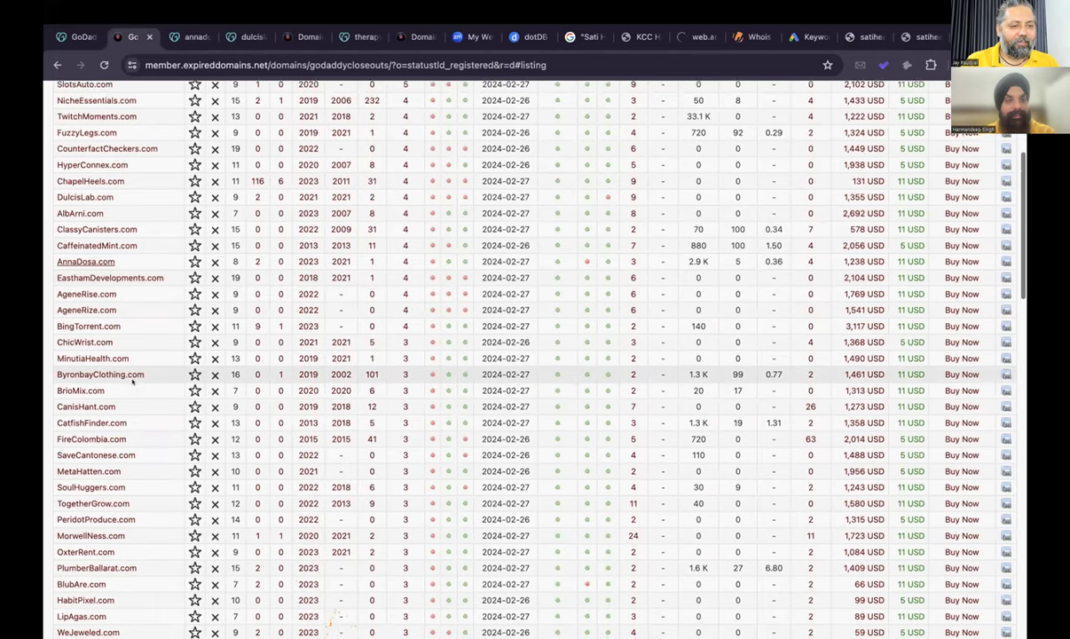
pyautogui.scroll(-2, 132, 380)
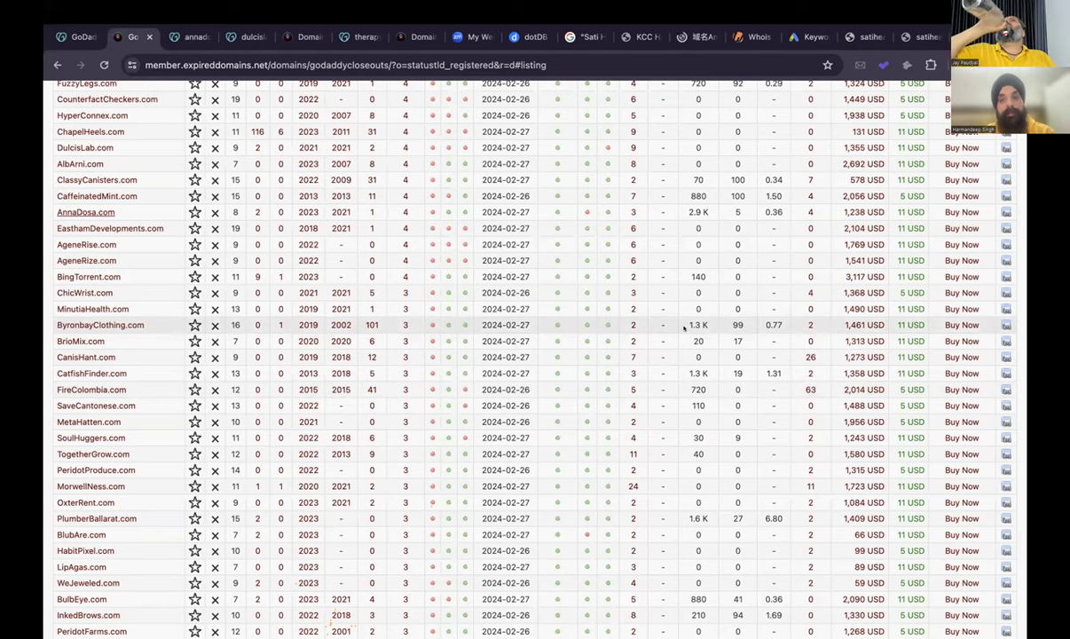
pyautogui.scroll(5, 685, 328)
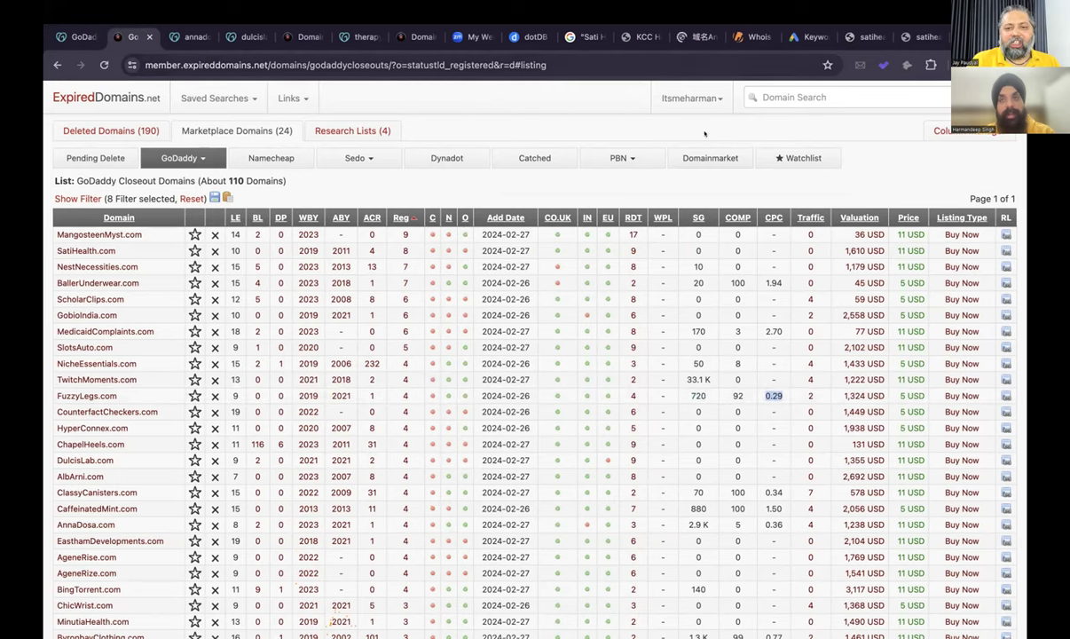
pyautogui.click(798, 36)
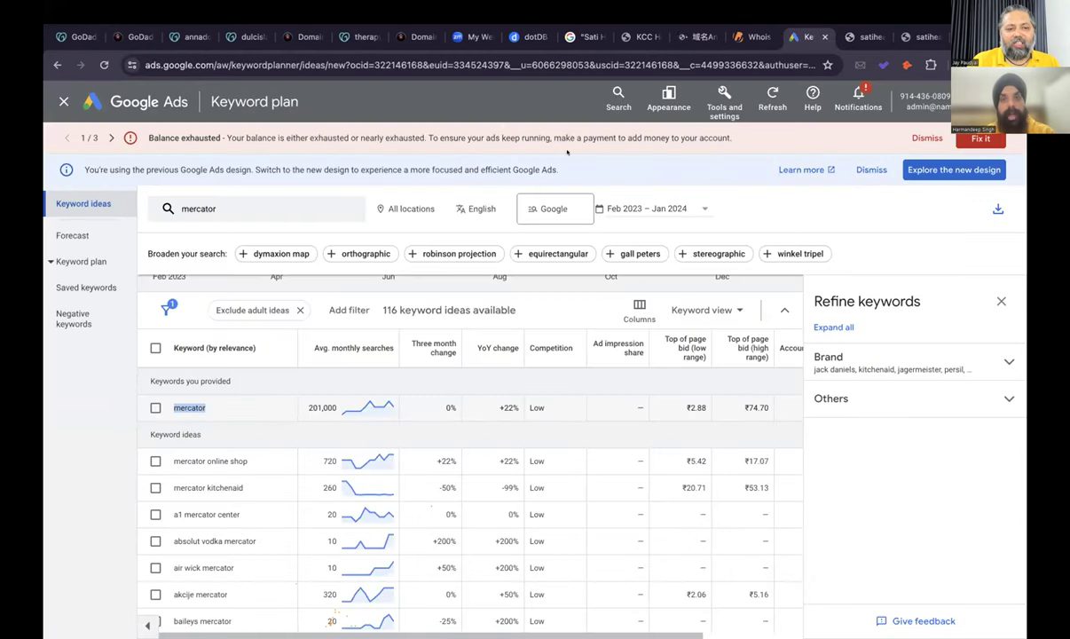
pyautogui.click(132, 37)
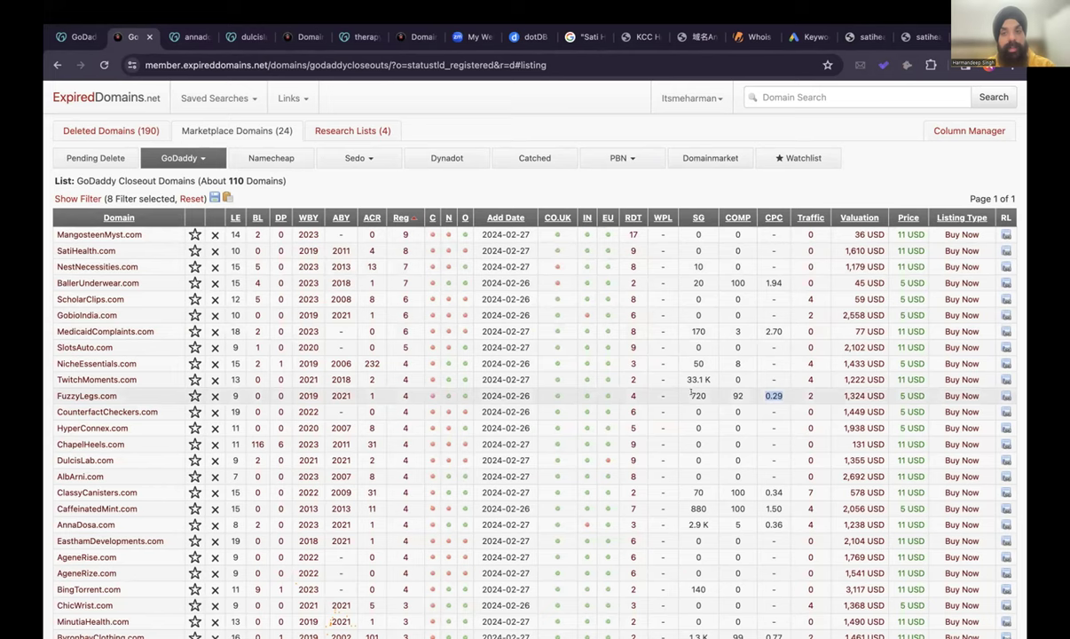
# Check the search-volume figures in the closeout list, find BrioMix.com and open its GoDaddy listing.
pyautogui.doubleClick(699, 396)
pyautogui.scroll(-3, 714, 452)
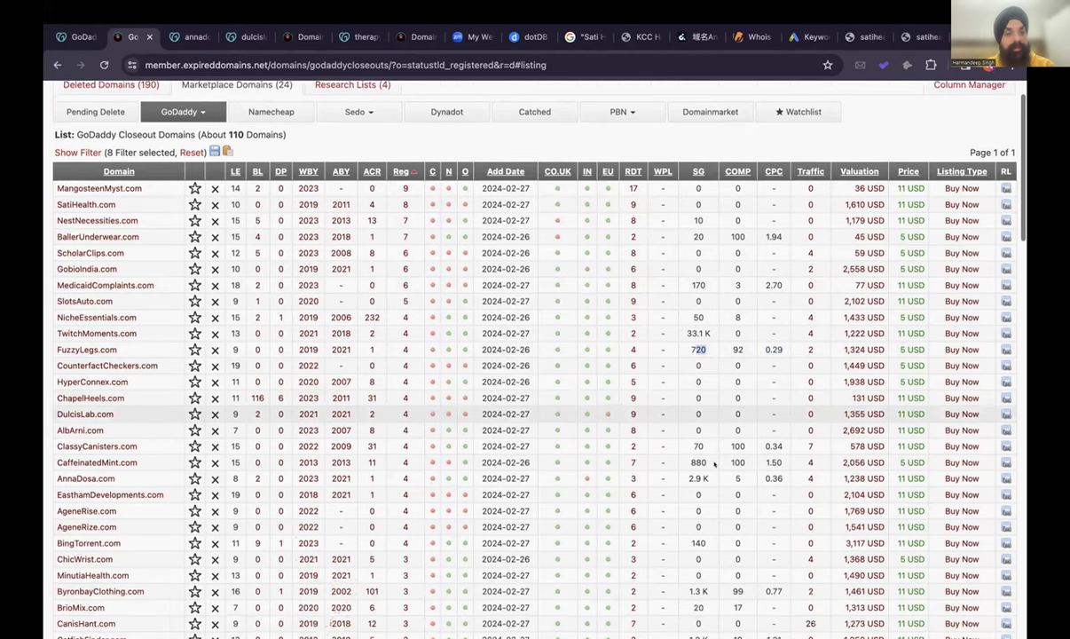
pyautogui.scroll(-3, 714, 462)
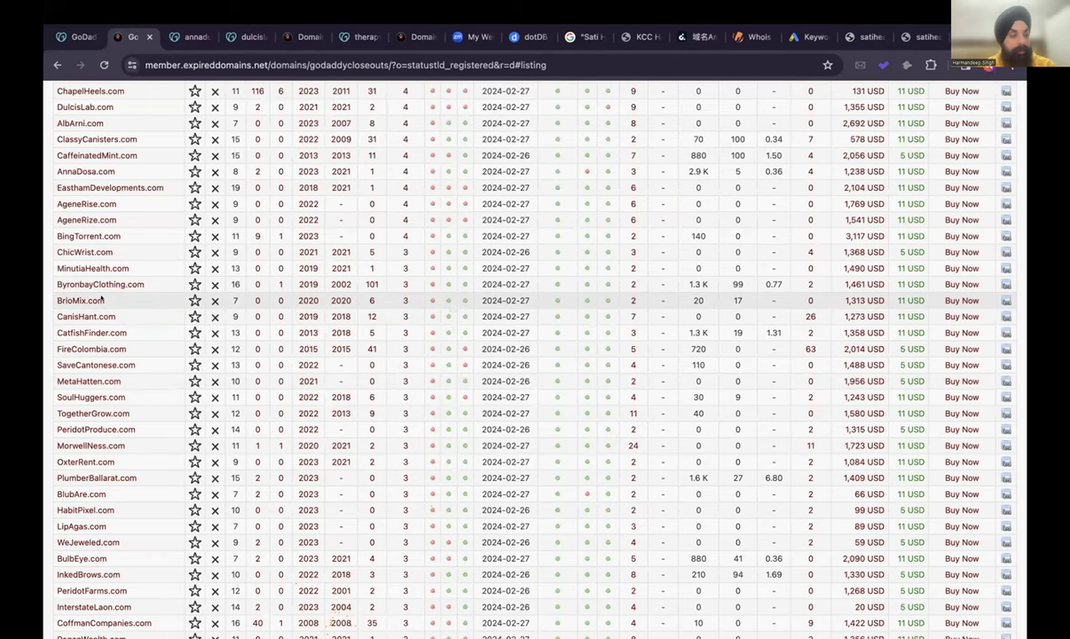
pyautogui.scroll(-1, 102, 300)
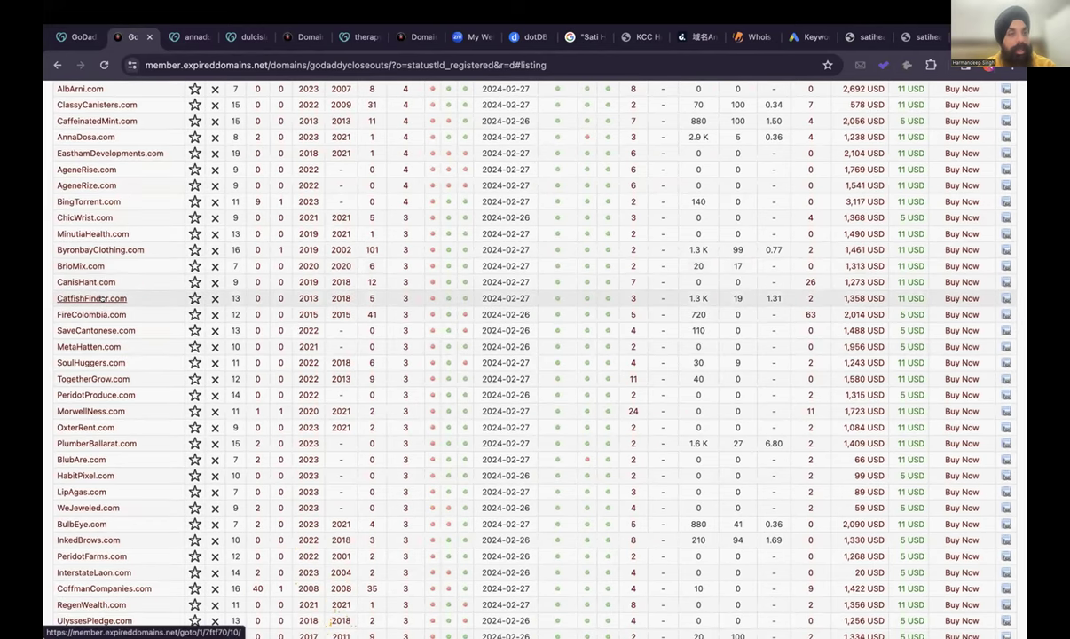
pyautogui.scroll(5, 99, 300)
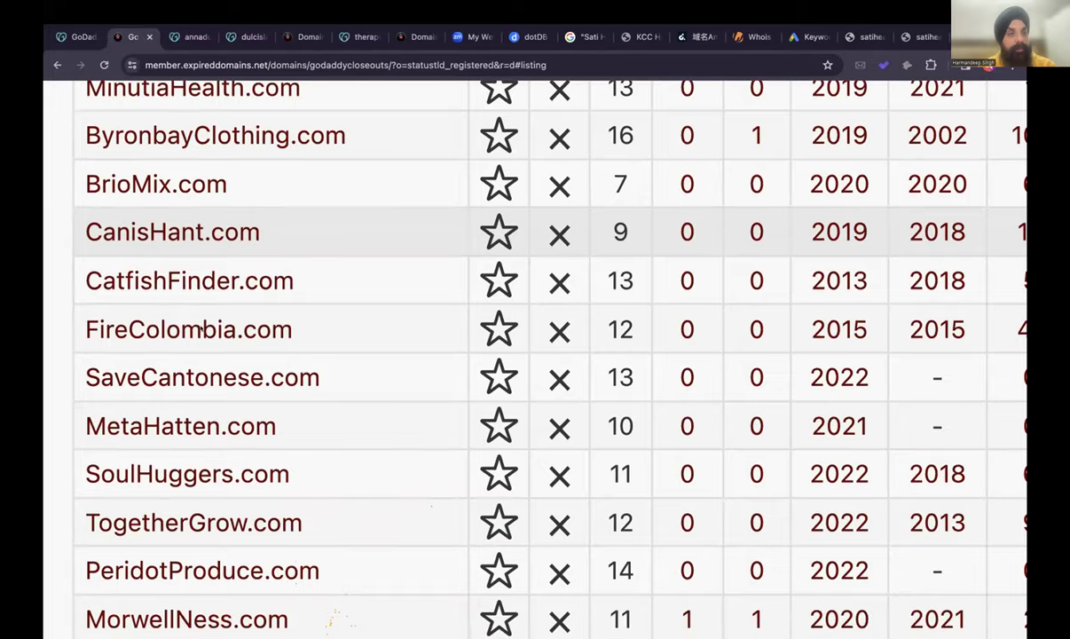
pyautogui.click(155, 233)
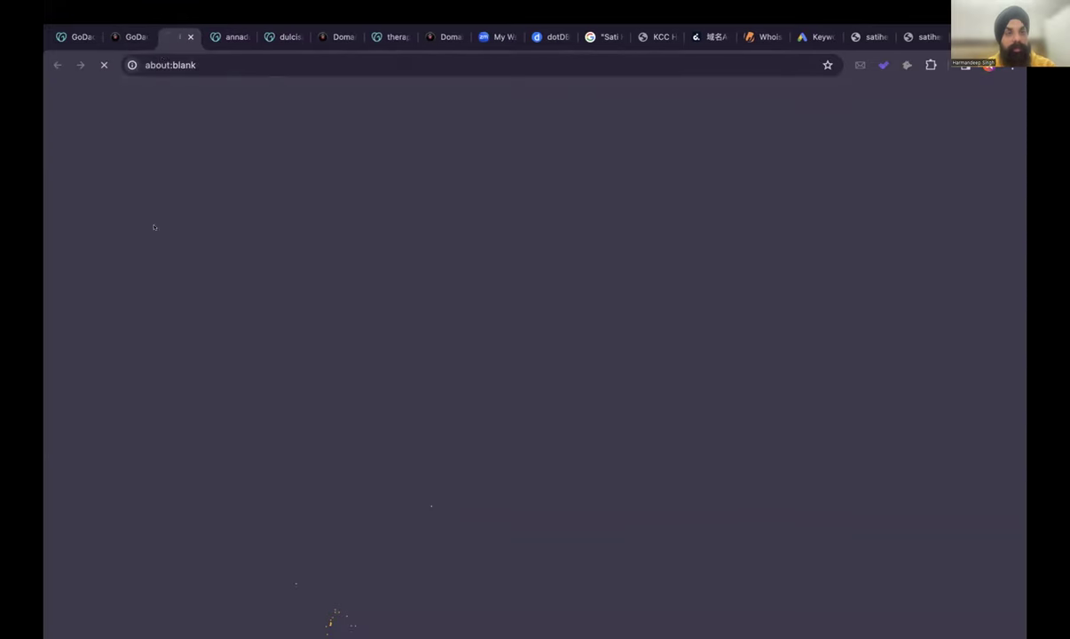
pyautogui.click(129, 37)
pyautogui.scroll(-5, 82, 254)
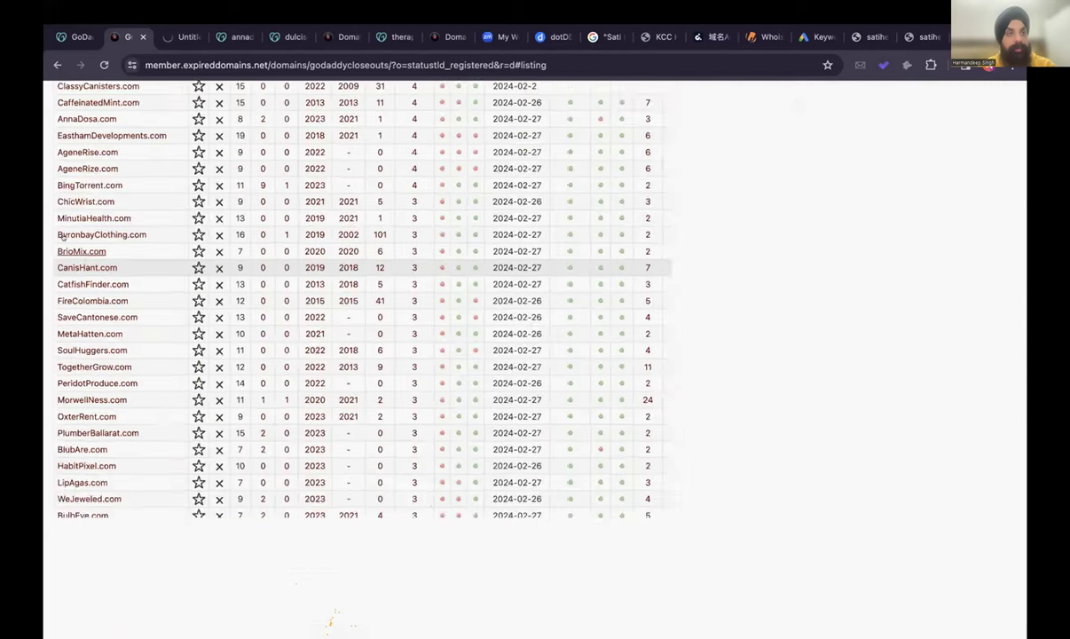
pyautogui.click(173, 37)
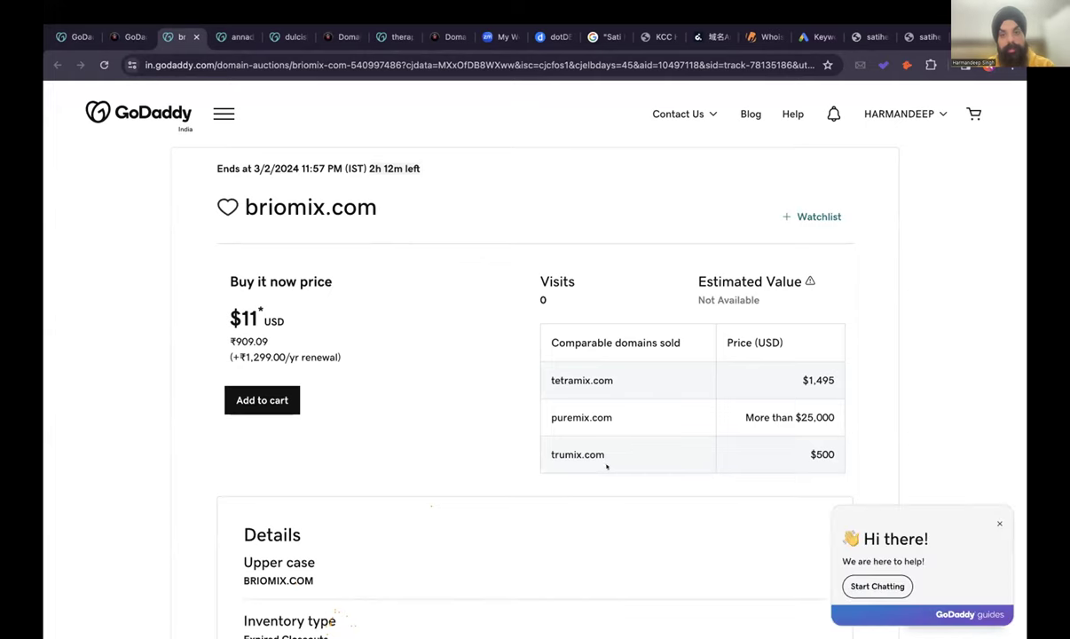
# Review briomix.com's price, age, creation date, appraisal and comparable domain sales.
pyautogui.scroll(-2, 600, 474)
pyautogui.scroll(-2, 600, 474)
pyautogui.scroll(1, 599, 473)
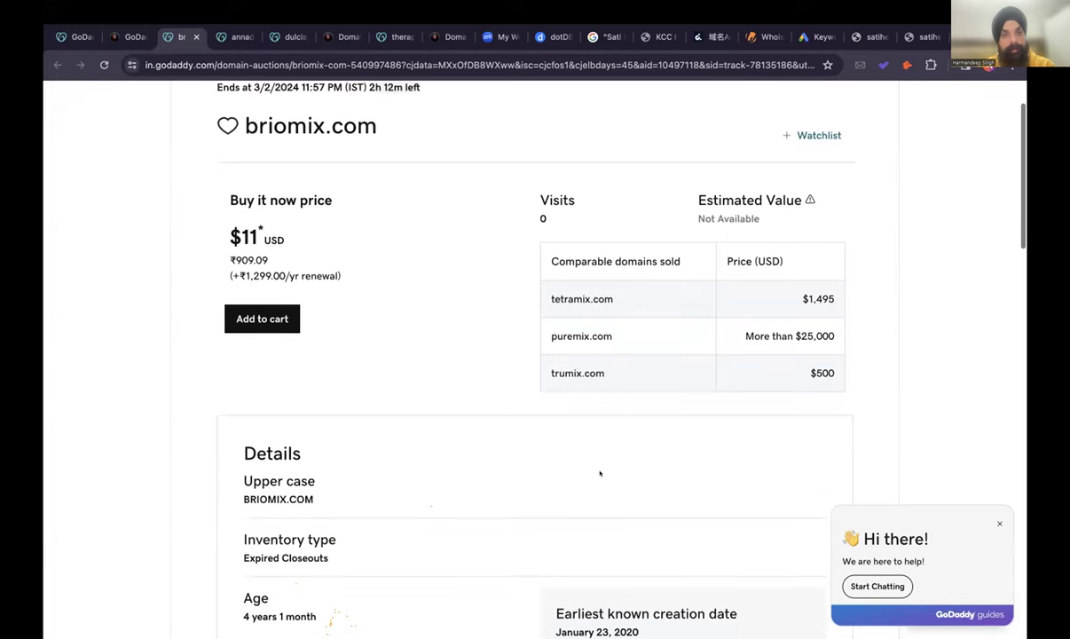
pyautogui.scroll(-5, 600, 473)
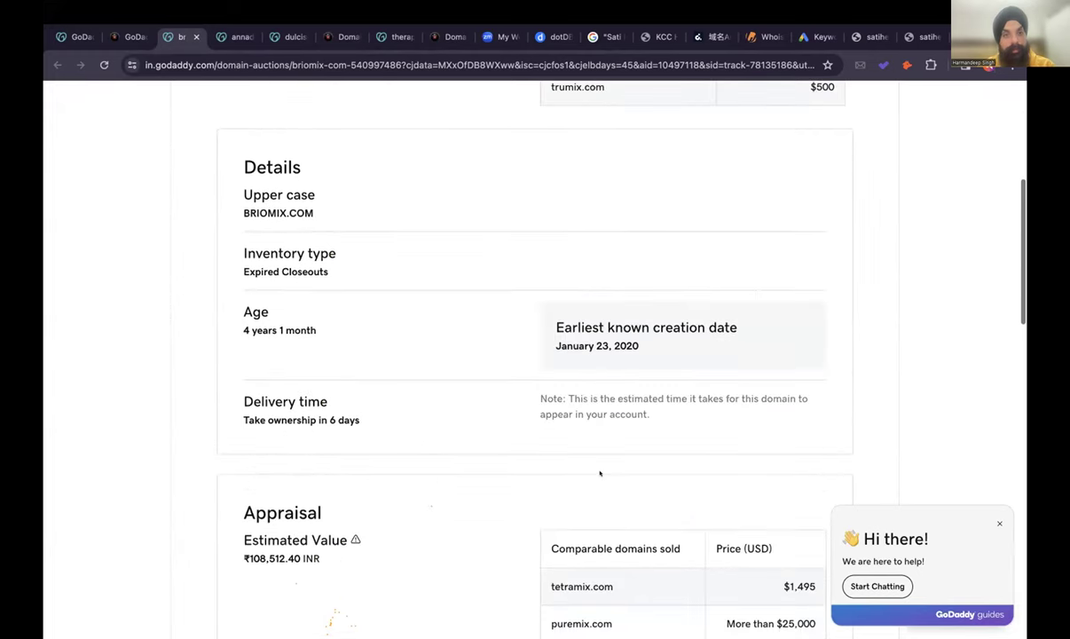
pyautogui.scroll(-3, 600, 474)
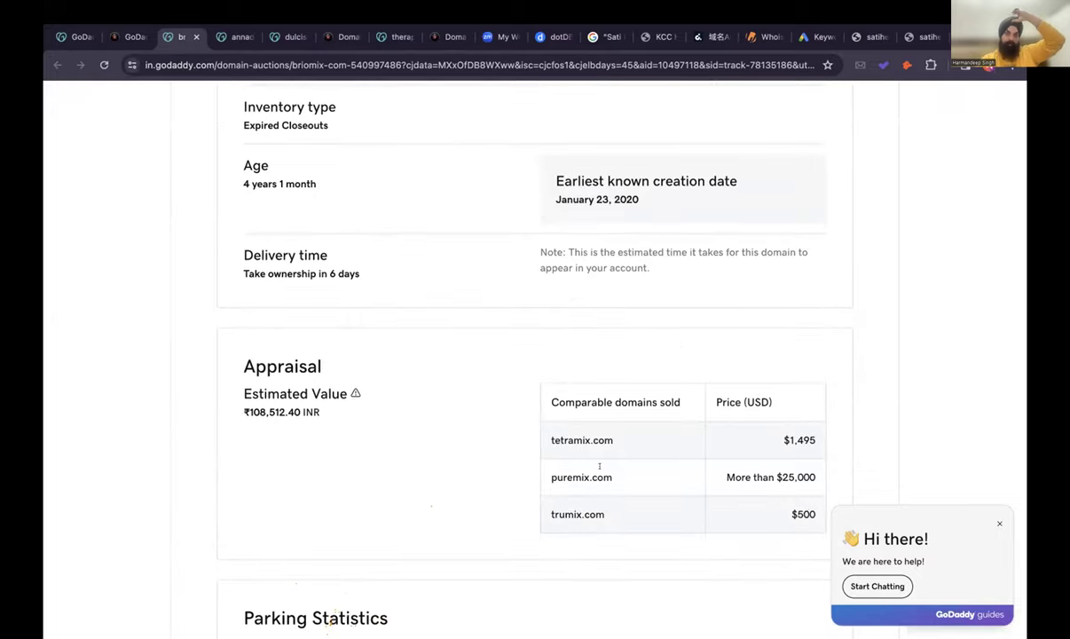
pyautogui.scroll(6, 600, 465)
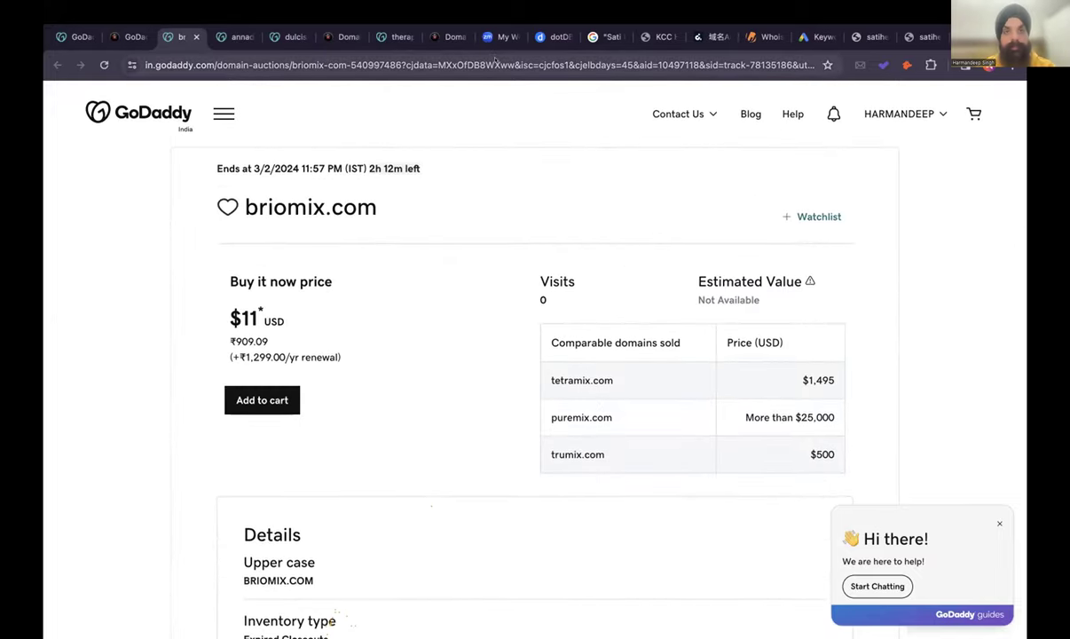
# Search Google for the exact phrase "briomix" and examine which products or businesses use the name.
pyautogui.click(604, 36)
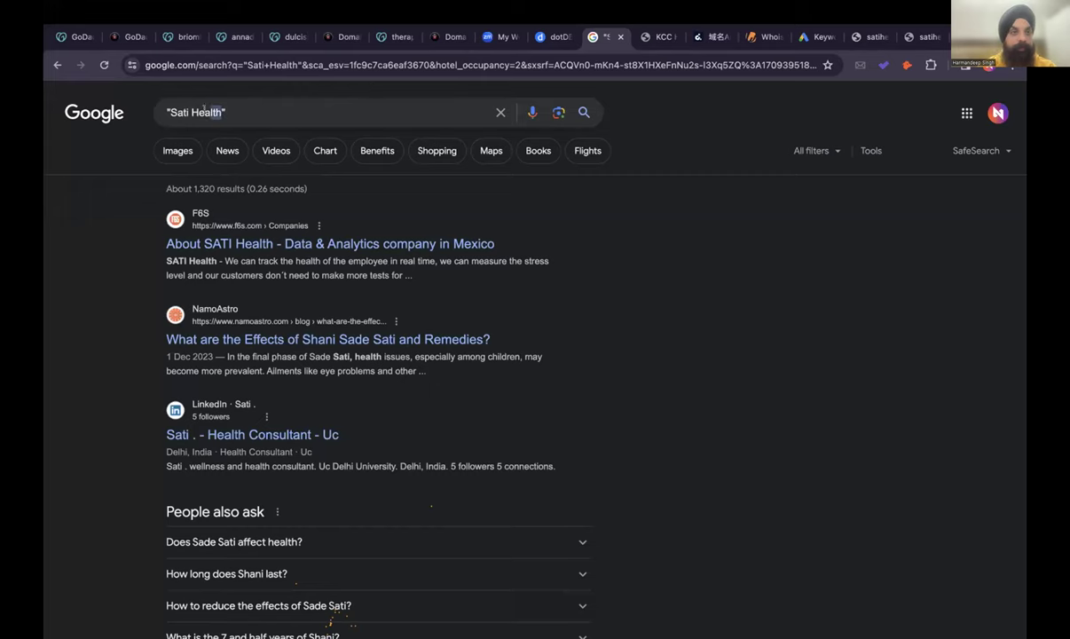
pyautogui.moveTo(216, 112); pyautogui.dragTo(169, 112)
pyautogui.write('briomix')
pyautogui.press('Return')
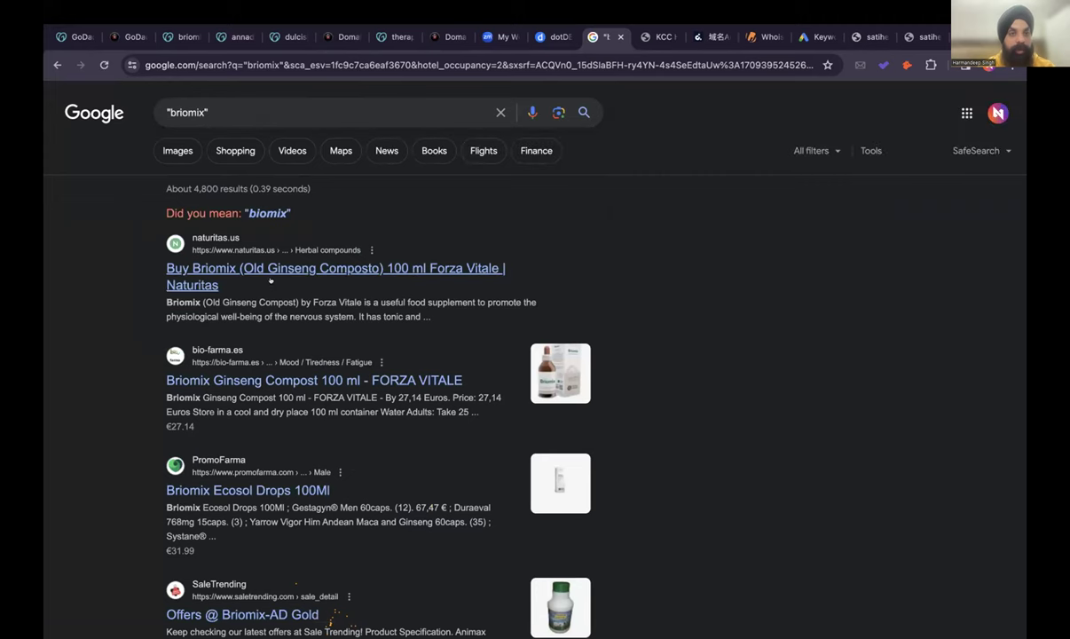
pyautogui.scroll(5, 256, 267)
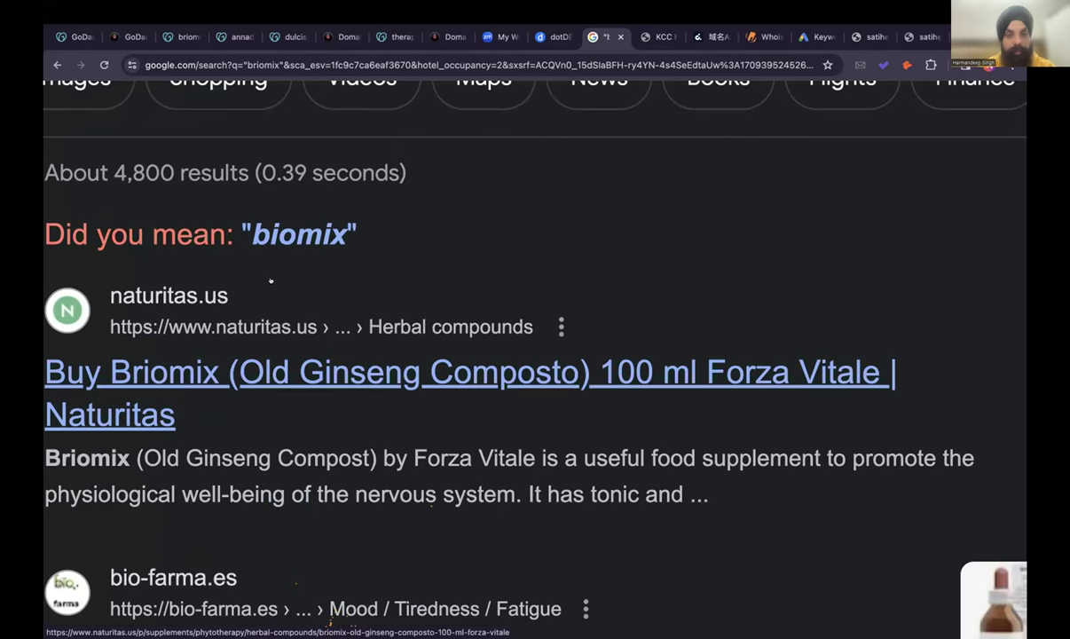
pyautogui.scroll(-5, 271, 281)
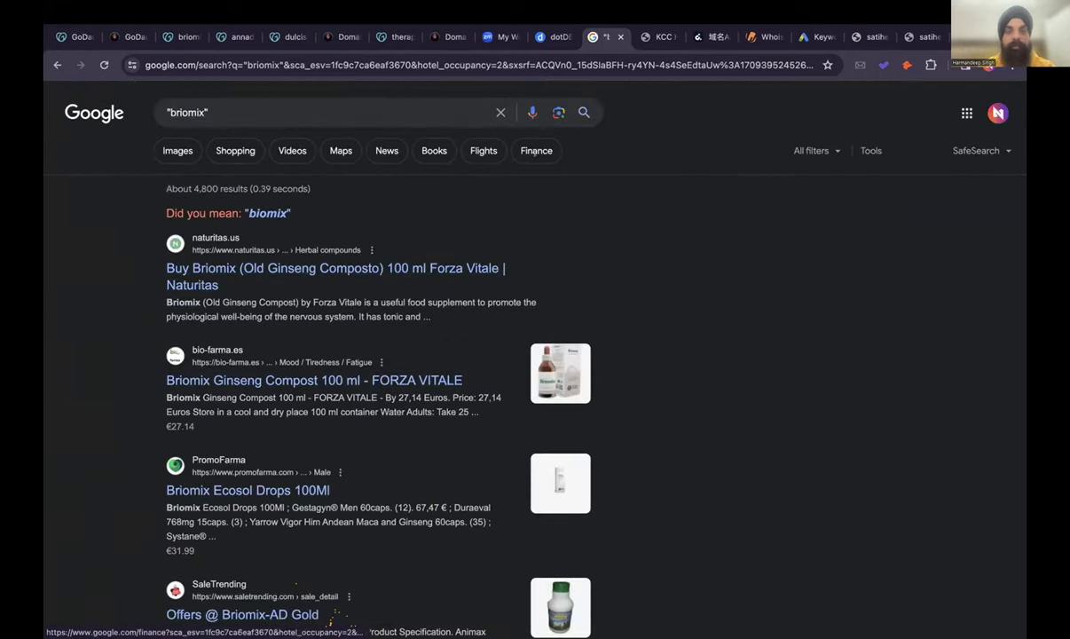
# Search dotDB for registered domains containing the keyword briomix in any position.
pyautogui.click(552, 36)
pyautogui.moveTo(233, 215); pyautogui.dragTo(149, 223)
pyautogui.write('bi')
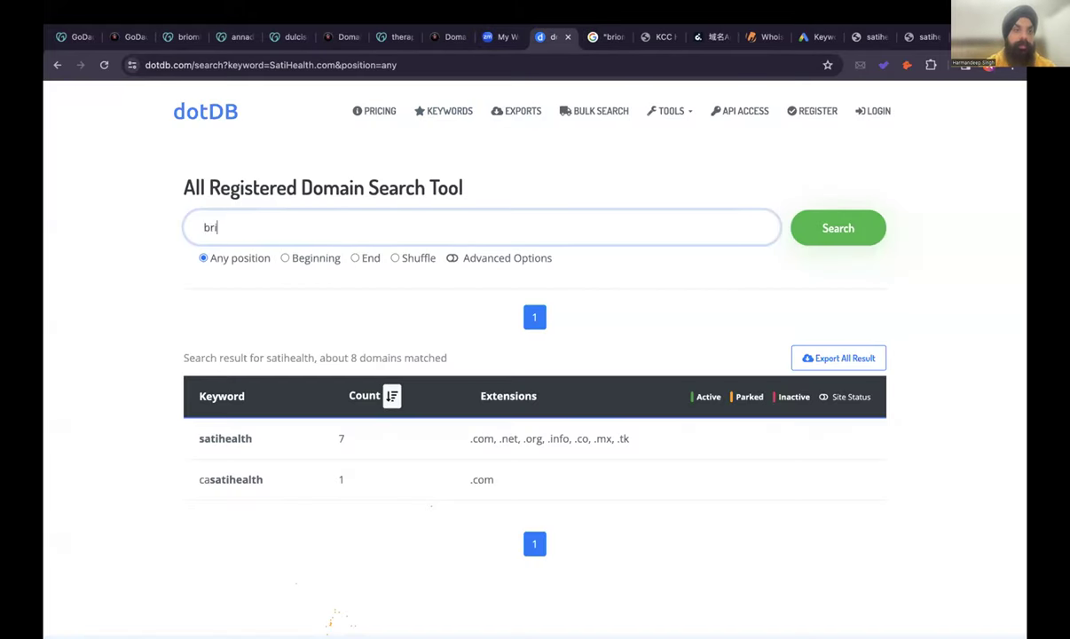
pyautogui.write('iomix')
pyautogui.press('Return')
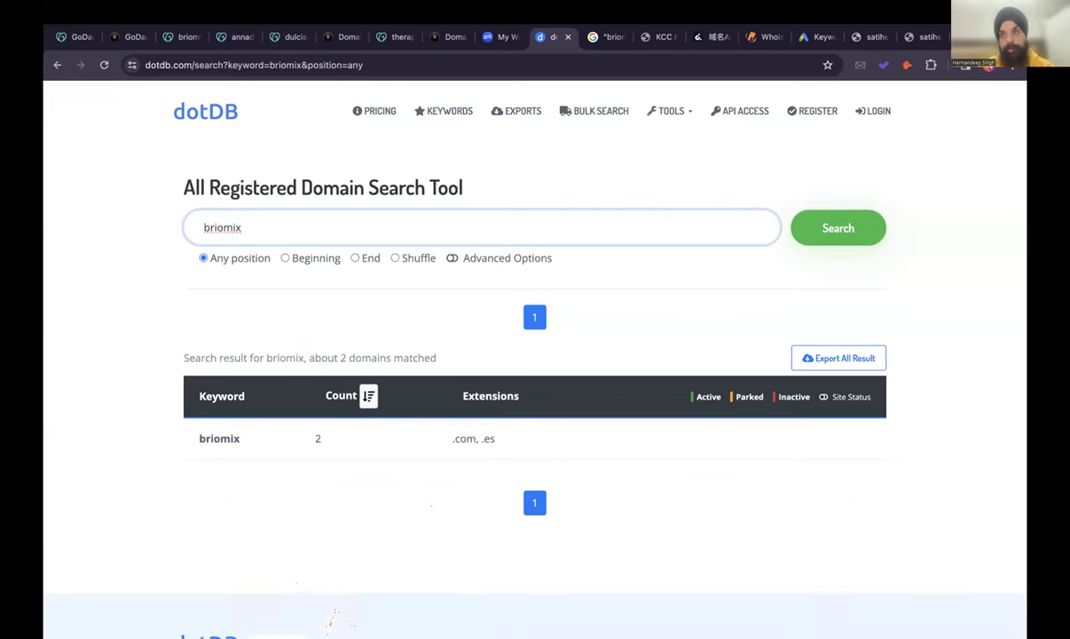
# Open briomix.es in a new browser tab and switch the page's translation to English.
pyautogui.press('super+t')
pyautogui.press('super+a')
pyautogui.write('b')
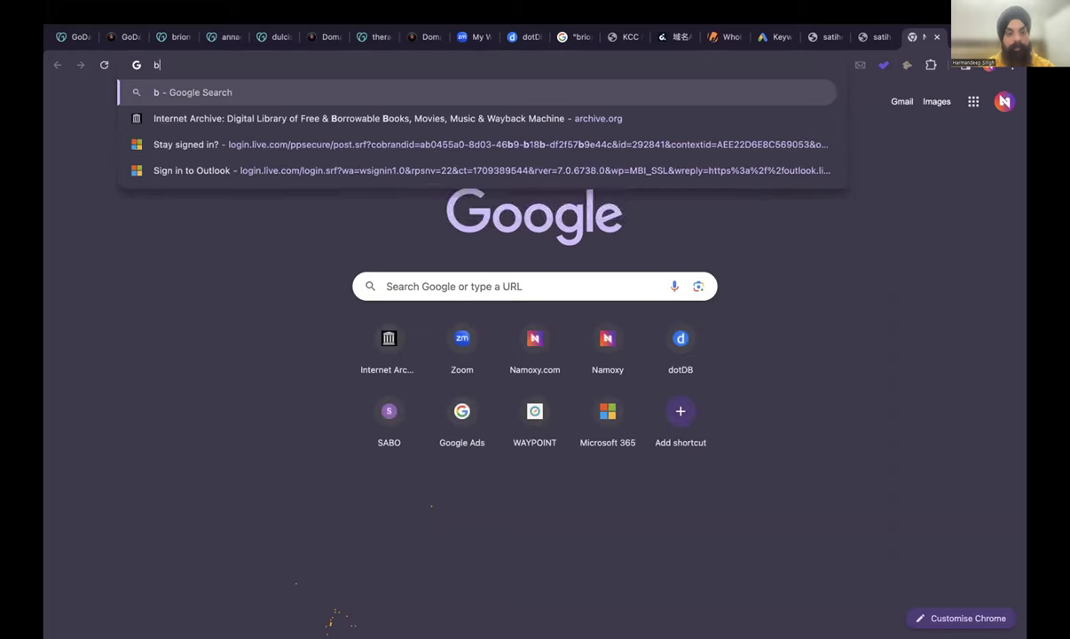
pyautogui.write('riomix.')
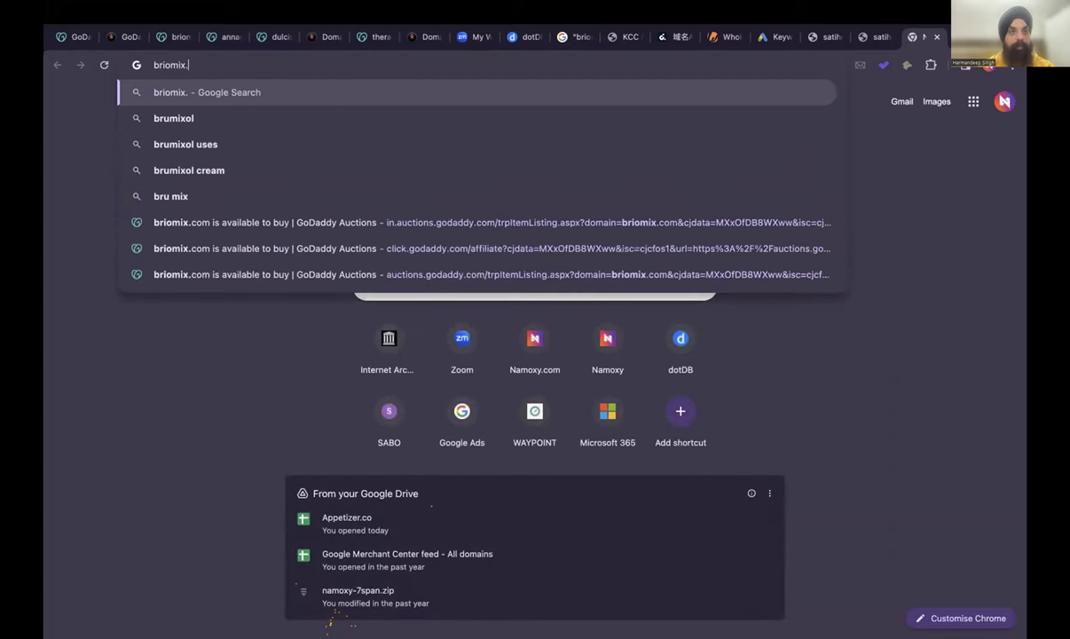
pyautogui.write('es')
pyautogui.press('Return')
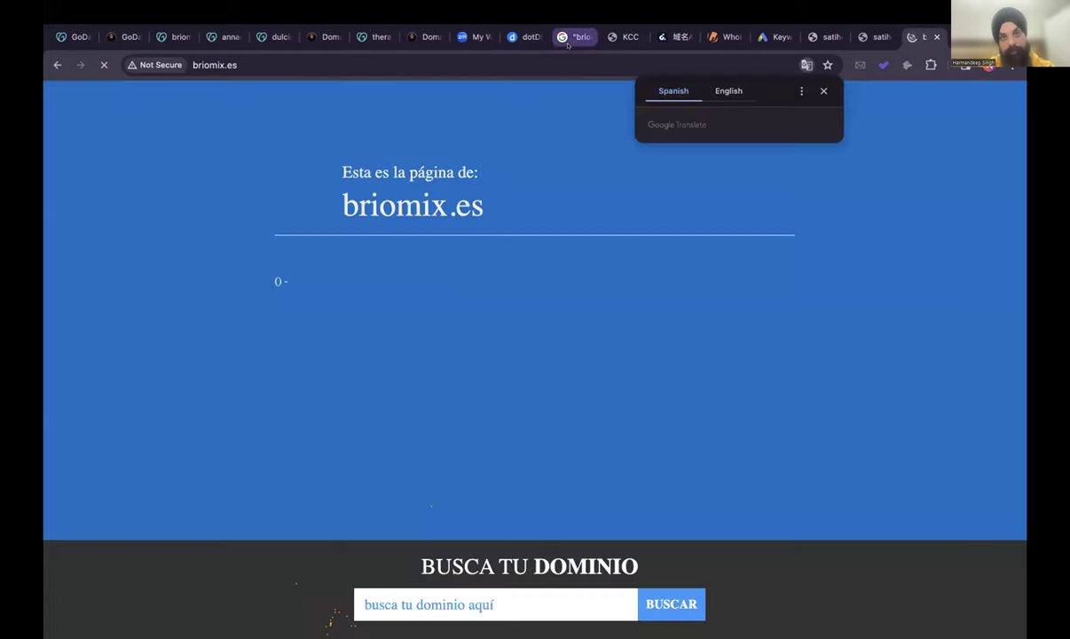
pyautogui.click(727, 91)
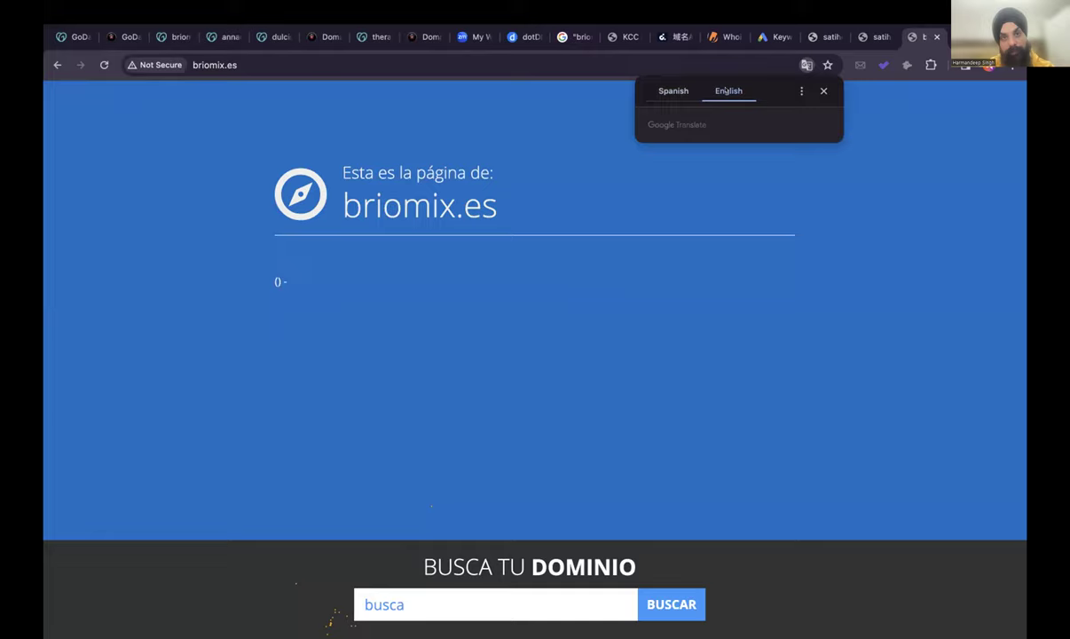
# Return to the GoDaddy closeouts list and scan the domain names below BrioMix.com for promising candidates.
pyautogui.click(118, 41)
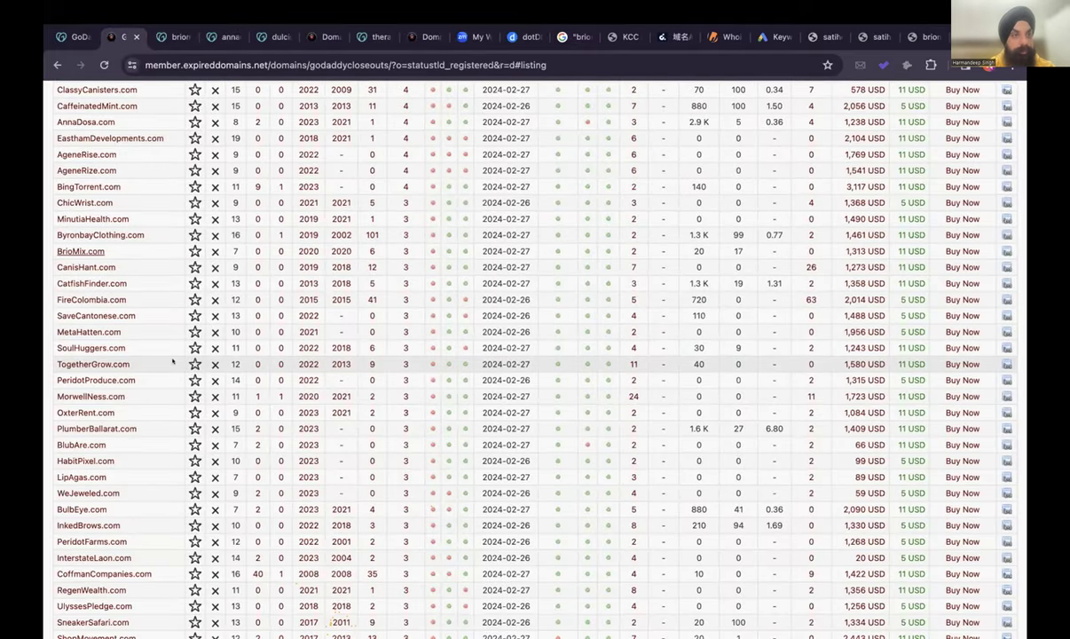
pyautogui.scroll(5, 268, 349)
pyautogui.scroll(3, 268, 349)
pyautogui.scroll(-5, 268, 349)
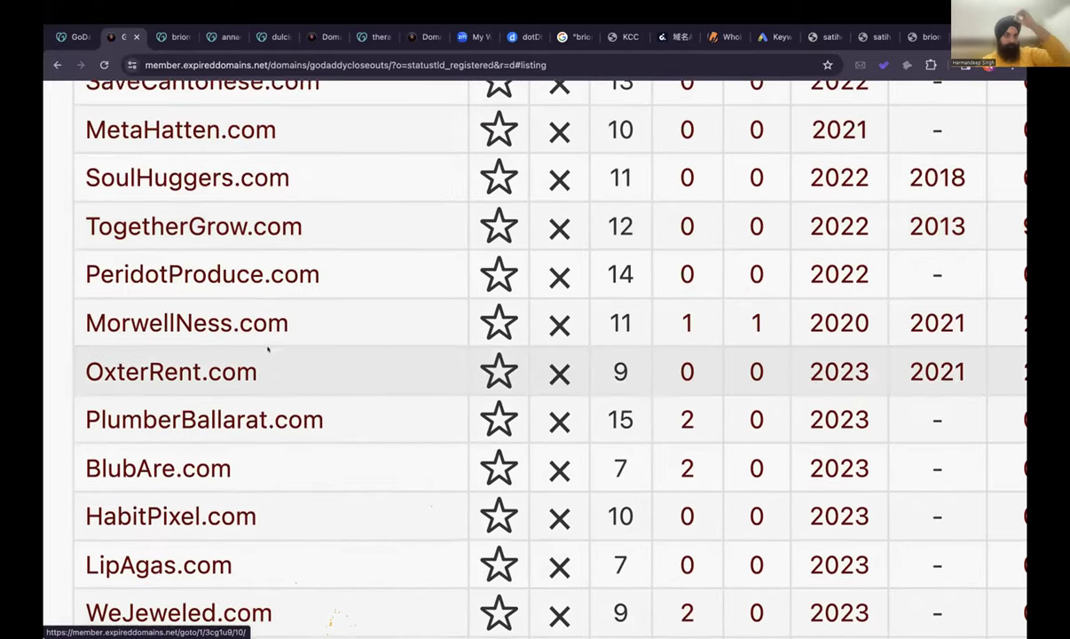
pyautogui.scroll(-1, 268, 350)
pyautogui.scroll(-5, 268, 350)
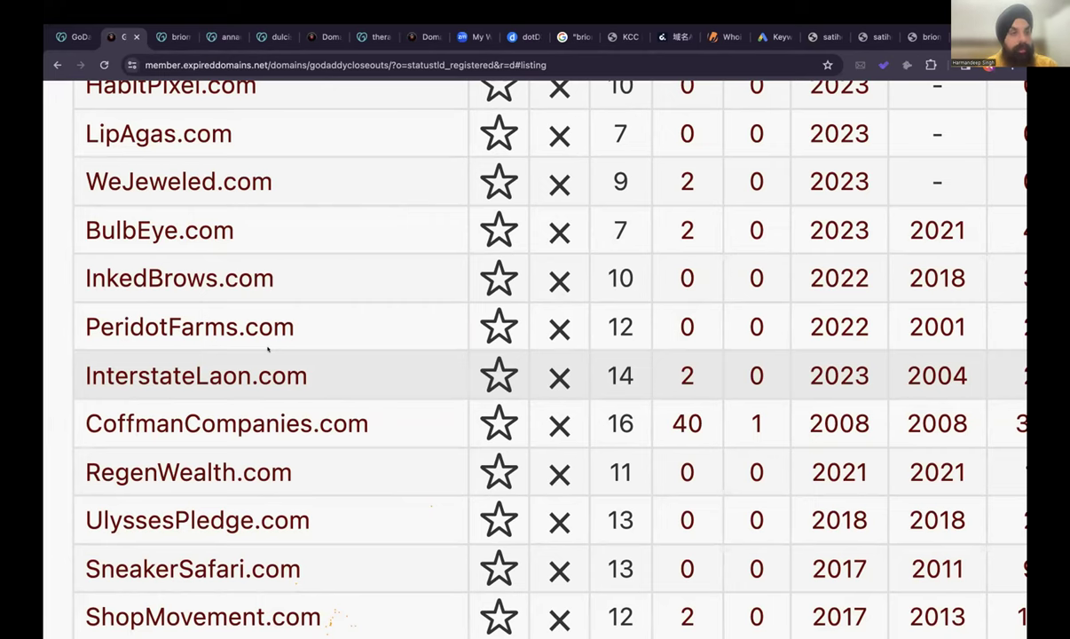
pyautogui.scroll(-5, 267, 349)
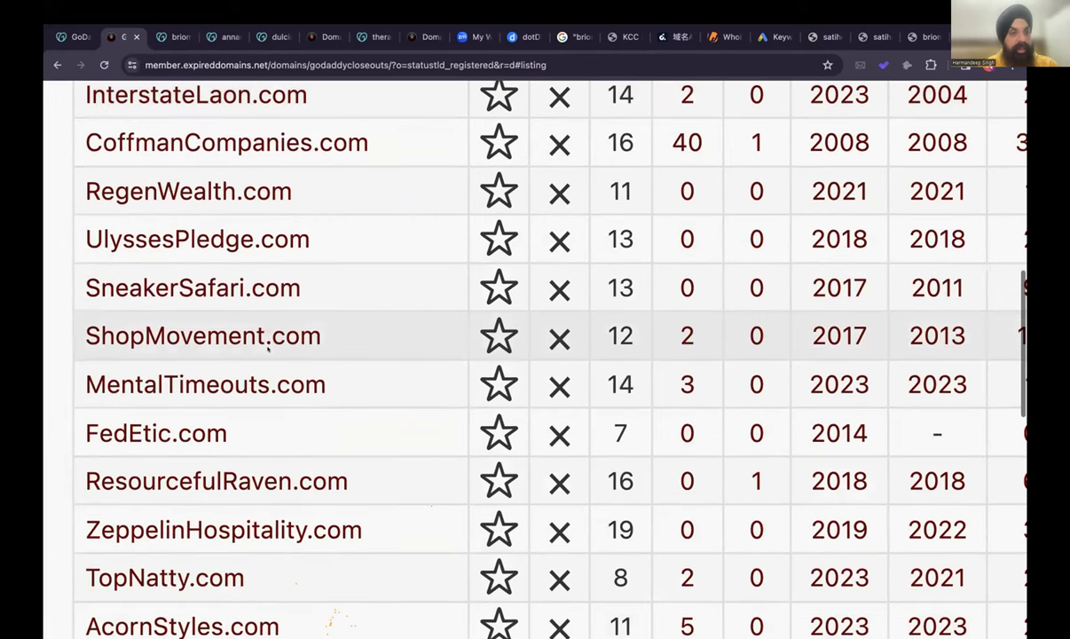
pyautogui.scroll(-3, 268, 349)
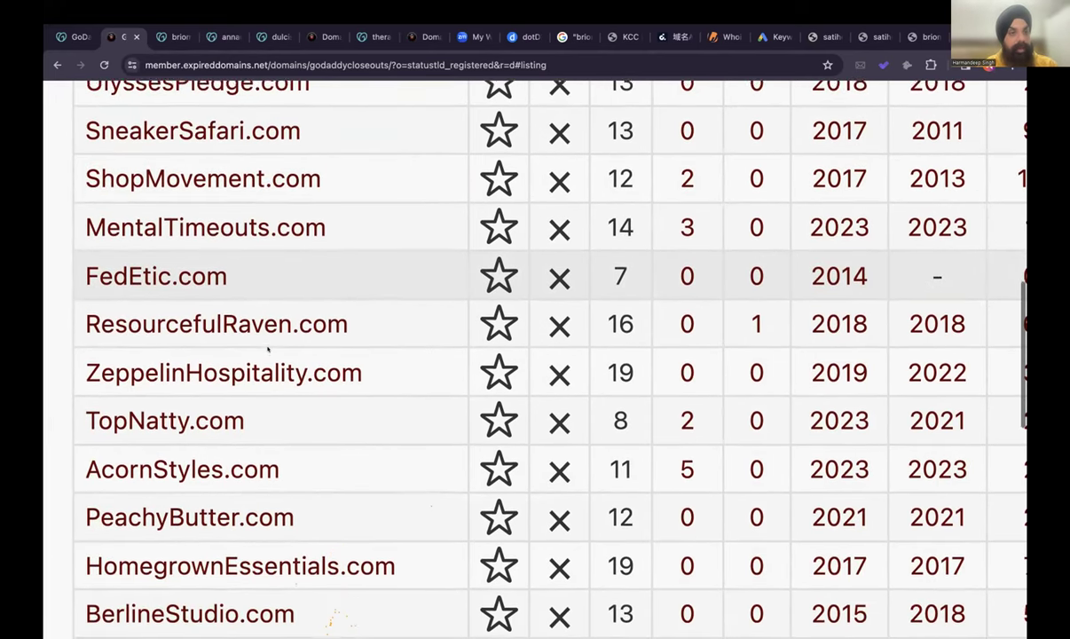
pyautogui.scroll(-5, 267, 348)
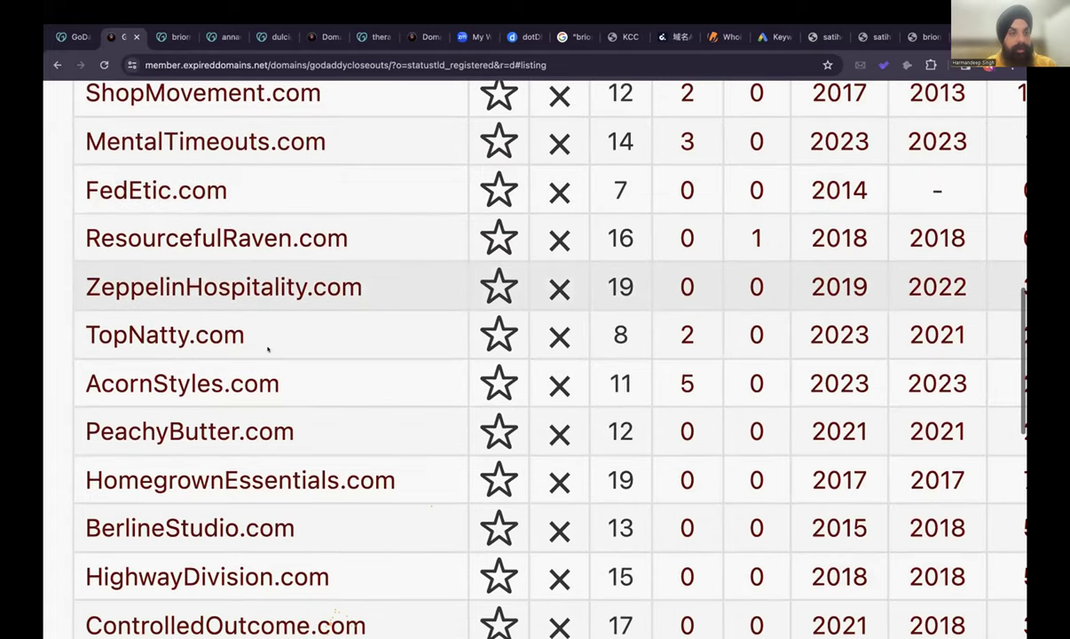
pyautogui.scroll(-2, 268, 350)
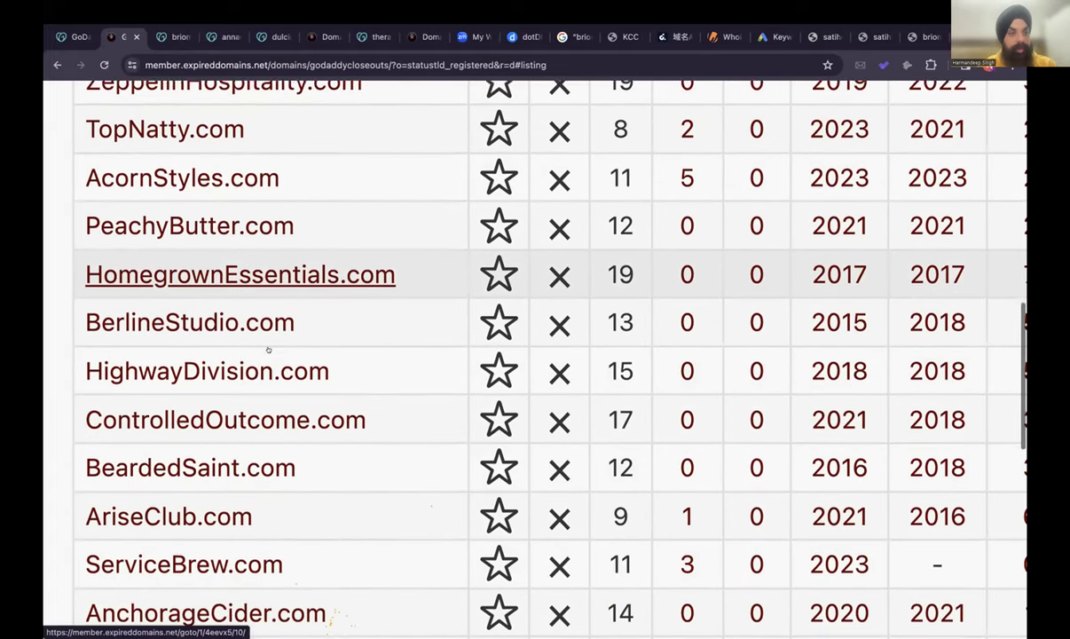
pyautogui.hotkey('ctrl', '-')
pyautogui.hotkey('ctrl', '-')
pyautogui.hotkey('ctrl', '-')
pyautogui.hotkey('ctrl', '-')
pyautogui.hotkey('ctrl', '-')
pyautogui.hotkey('ctrl', '-')
pyautogui.hotkey('ctrl', '-')
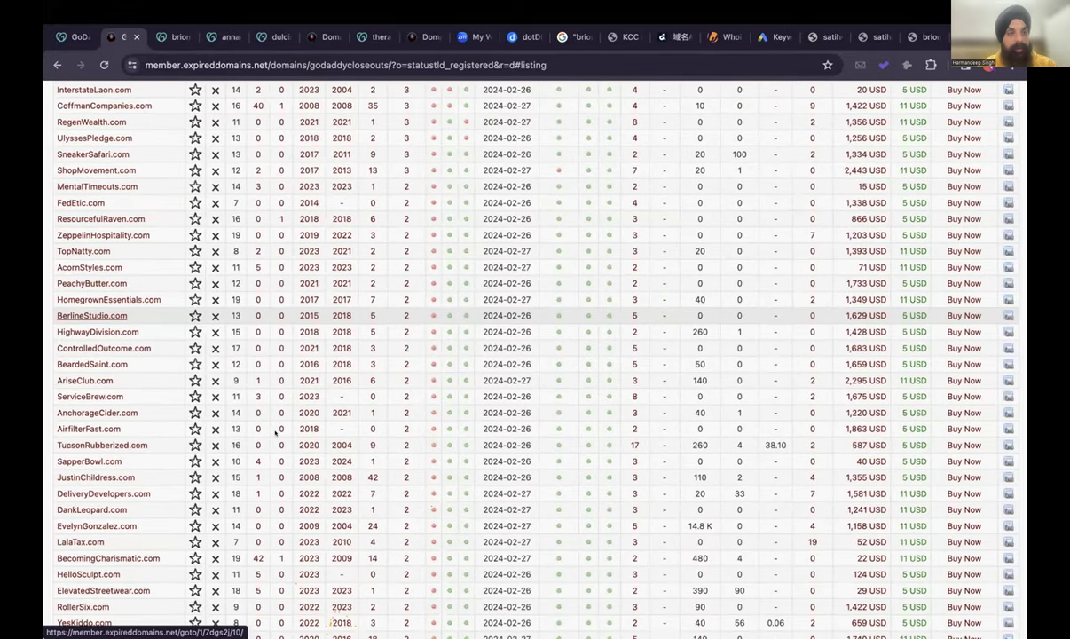
# Scan further down the enlarged closeouts list to find LalaTax.com and open its GoDaddy listing.
pyautogui.hotkey('ctrl', '0')
pyautogui.scroll(-7, 273, 435)
pyautogui.scroll(-4, 272, 434)
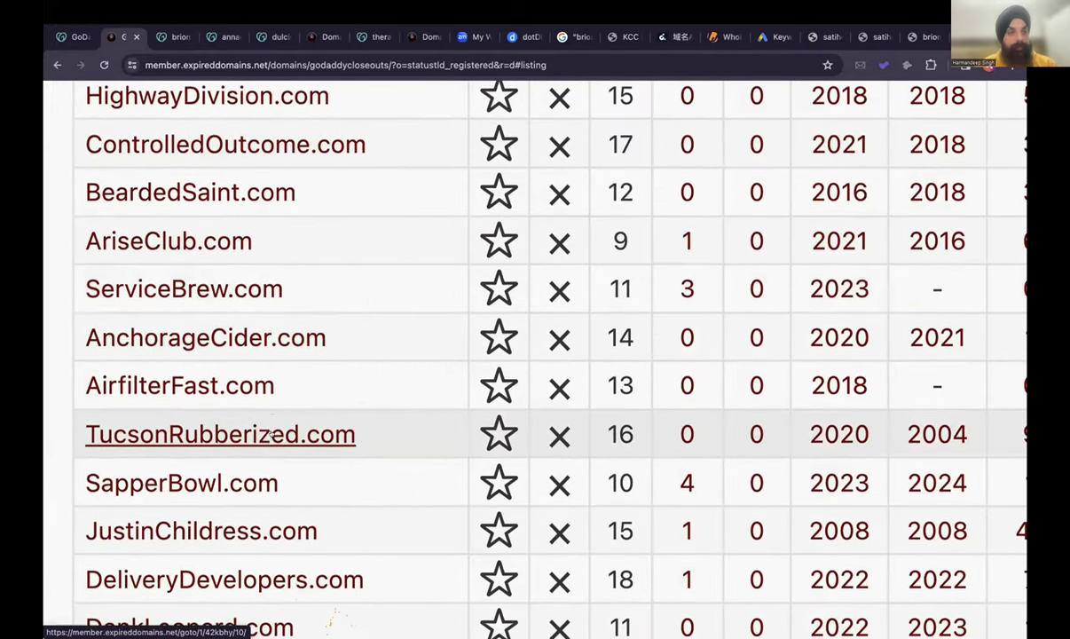
pyautogui.scroll(-3, 273, 435)
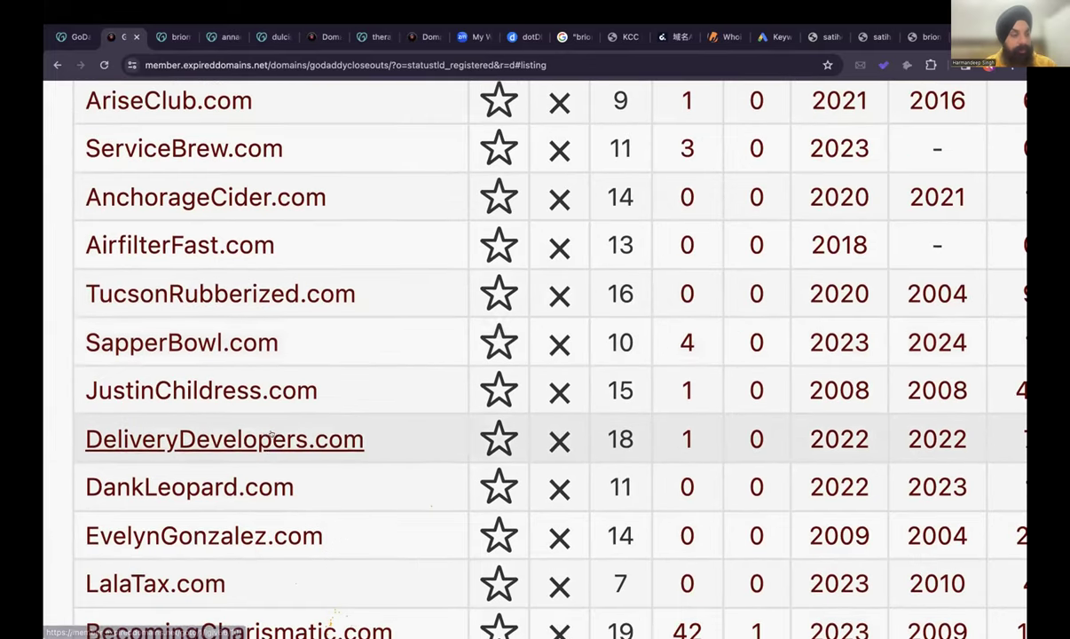
pyautogui.scroll(-1, 272, 434)
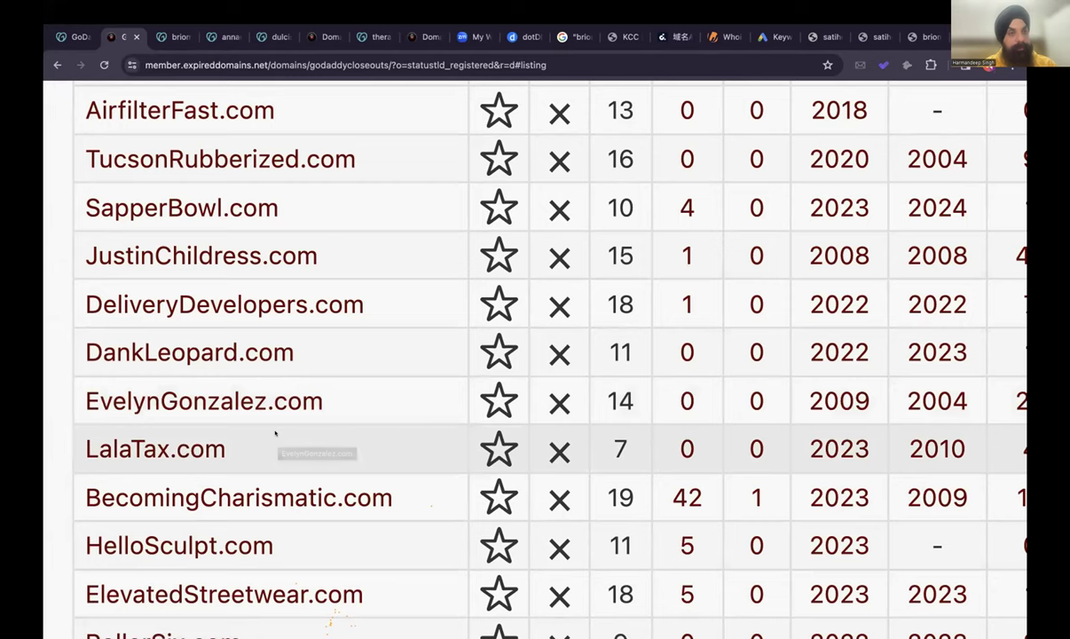
pyautogui.scroll(-1, 275, 433)
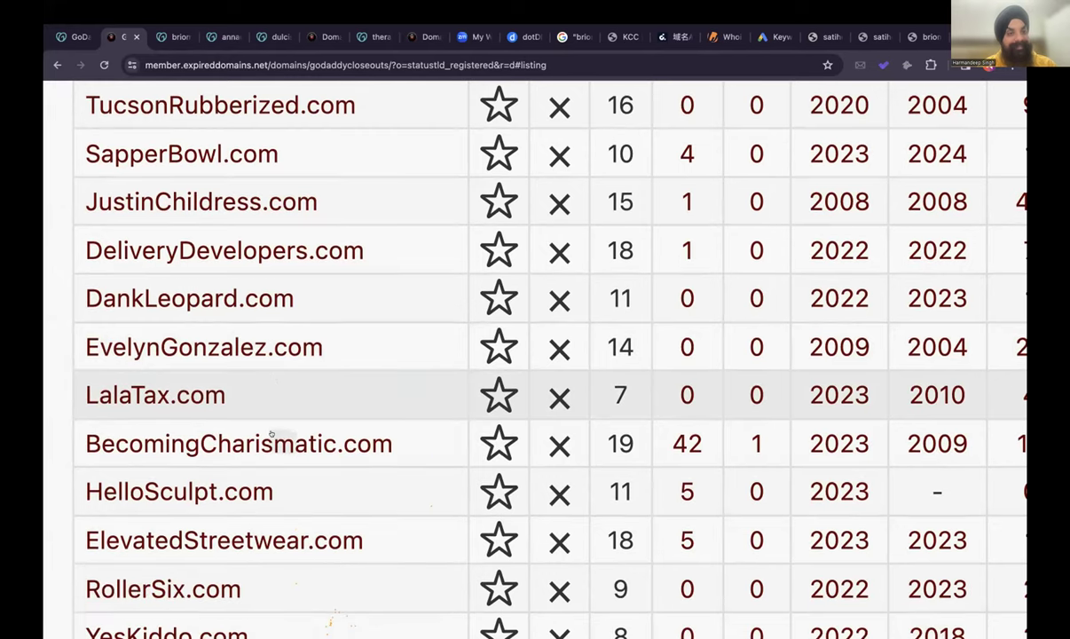
pyautogui.scroll(-1, 231, 408)
pyautogui.click(180, 379)
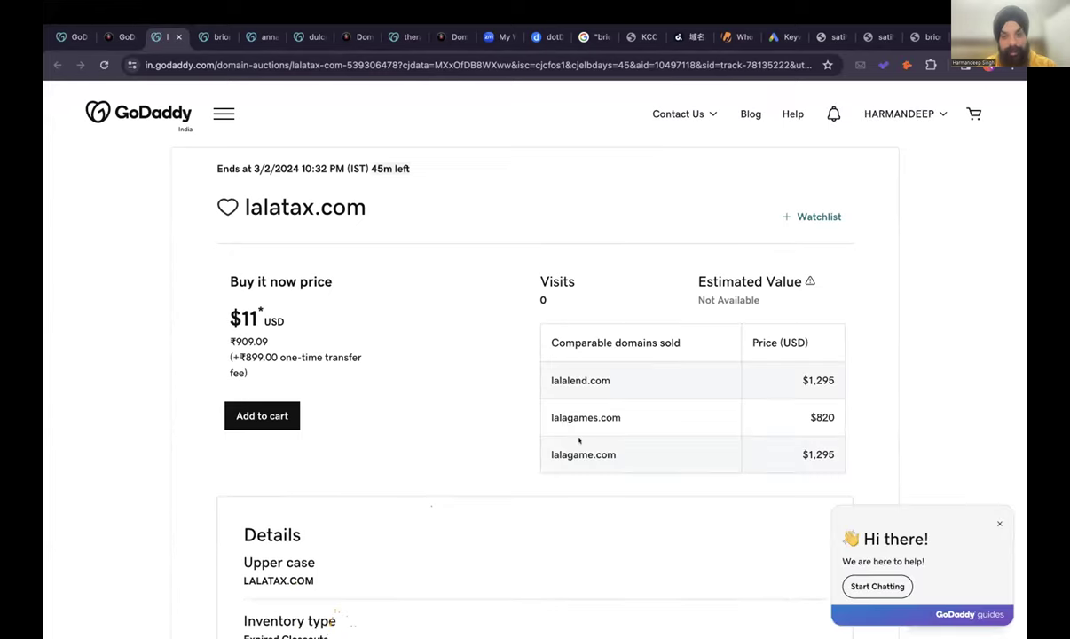
# Review lalatax.com's price, age, creation date, appraisal and comparable domain sales.
pyautogui.scroll(-5, 578, 440)
pyautogui.scroll(-10, 579, 440)
pyautogui.scroll(8, 579, 438)
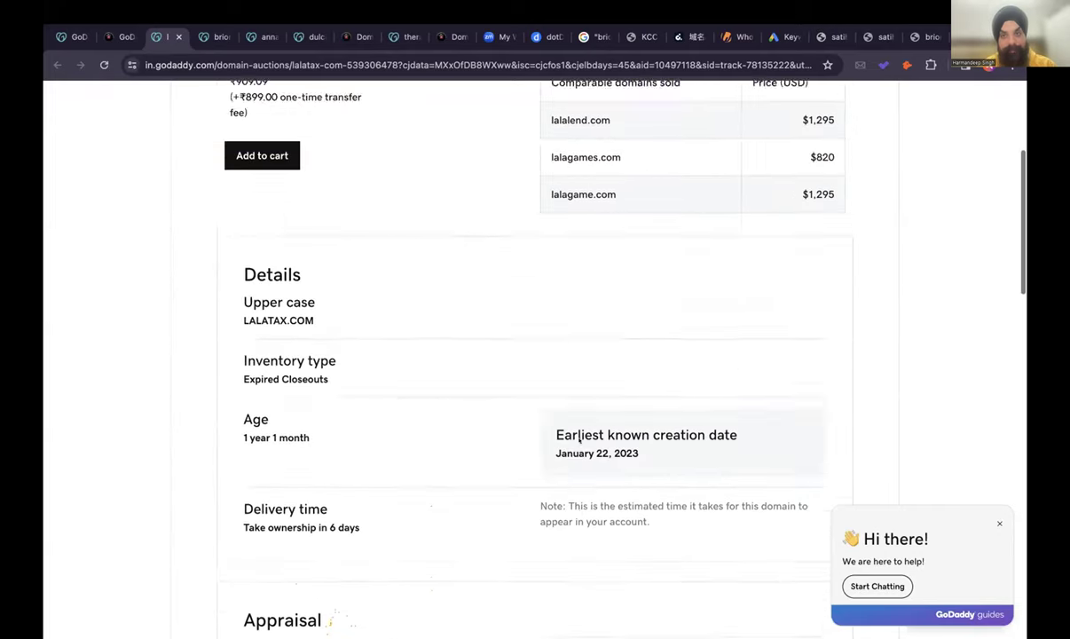
pyautogui.scroll(5, 579, 440)
# Copy the domain name from the listing and look up lalatax.com in the Wayback Machine.
pyautogui.moveTo(366, 206); pyautogui.dragTo(243, 206)
pyautogui.hotkey('ctrl', 'c')
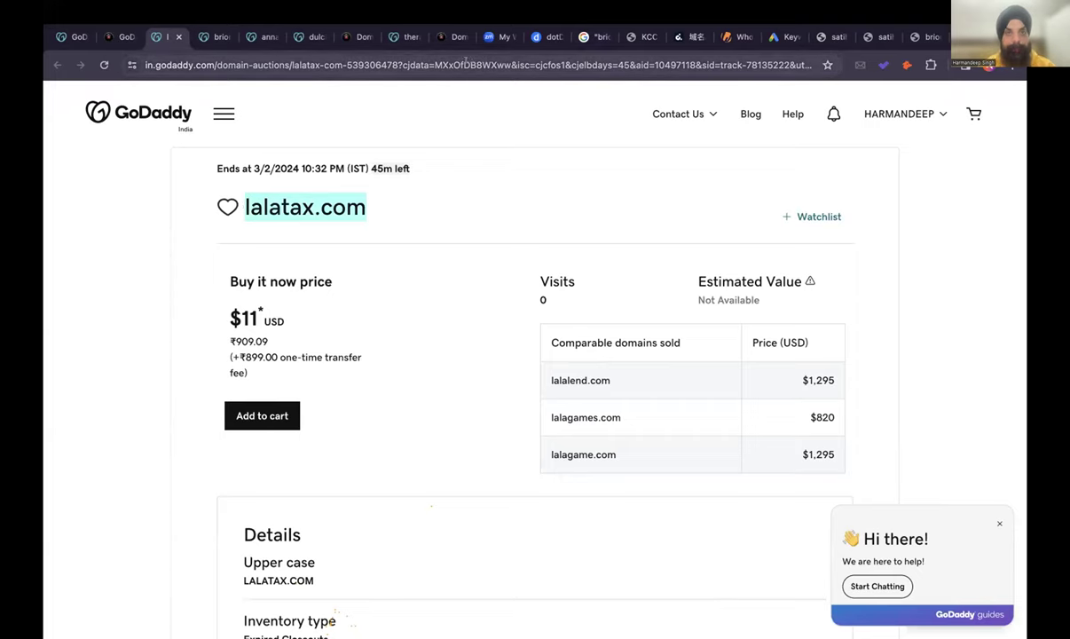
pyautogui.click(452, 37)
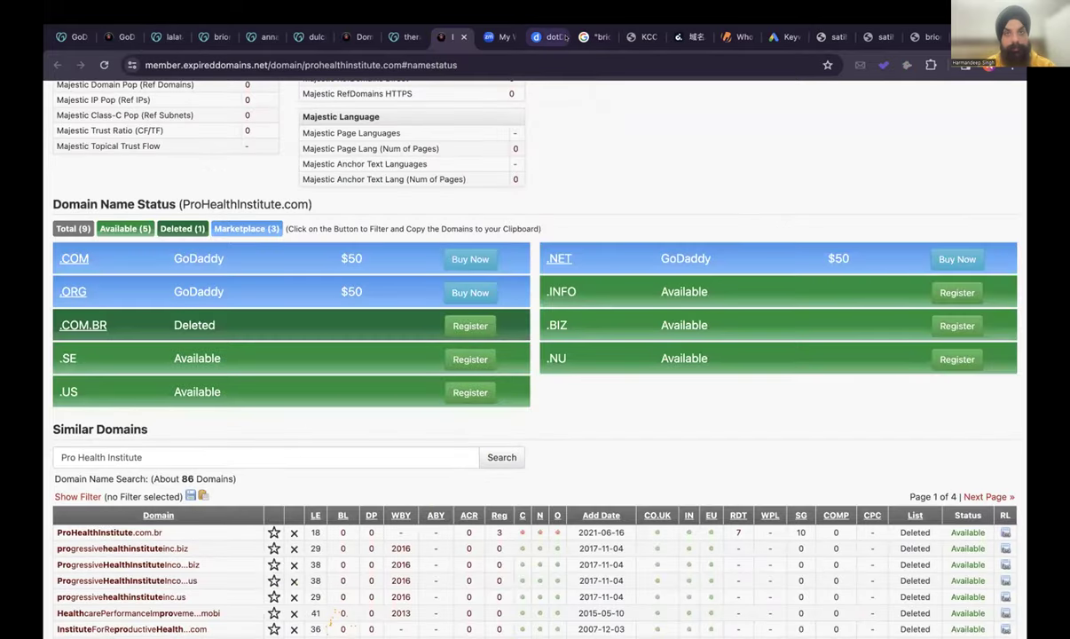
pyautogui.click(545, 36)
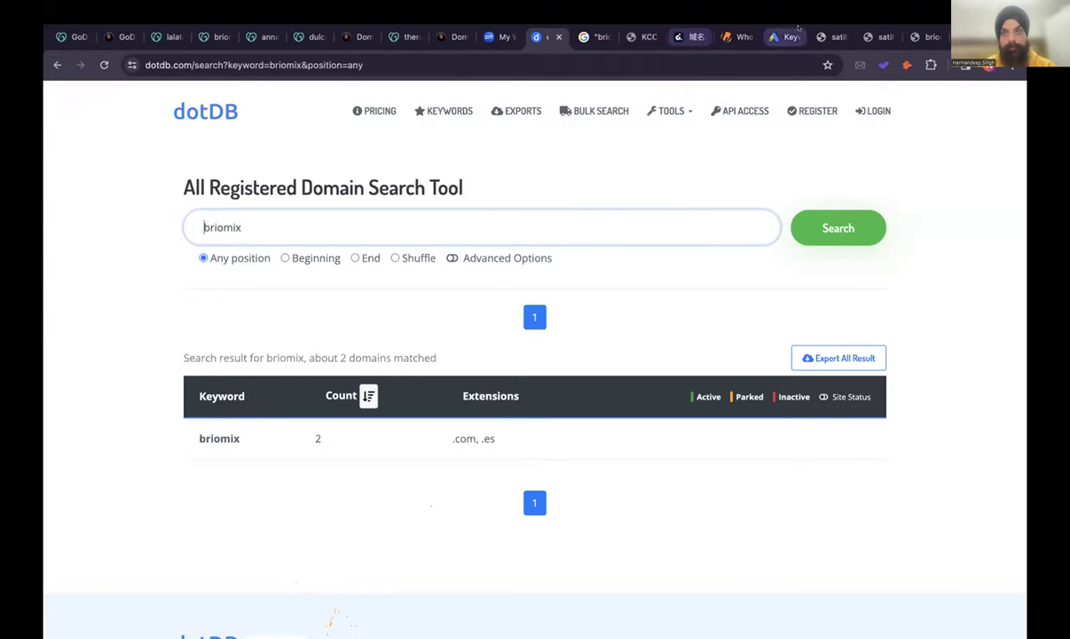
pyautogui.click(682, 37)
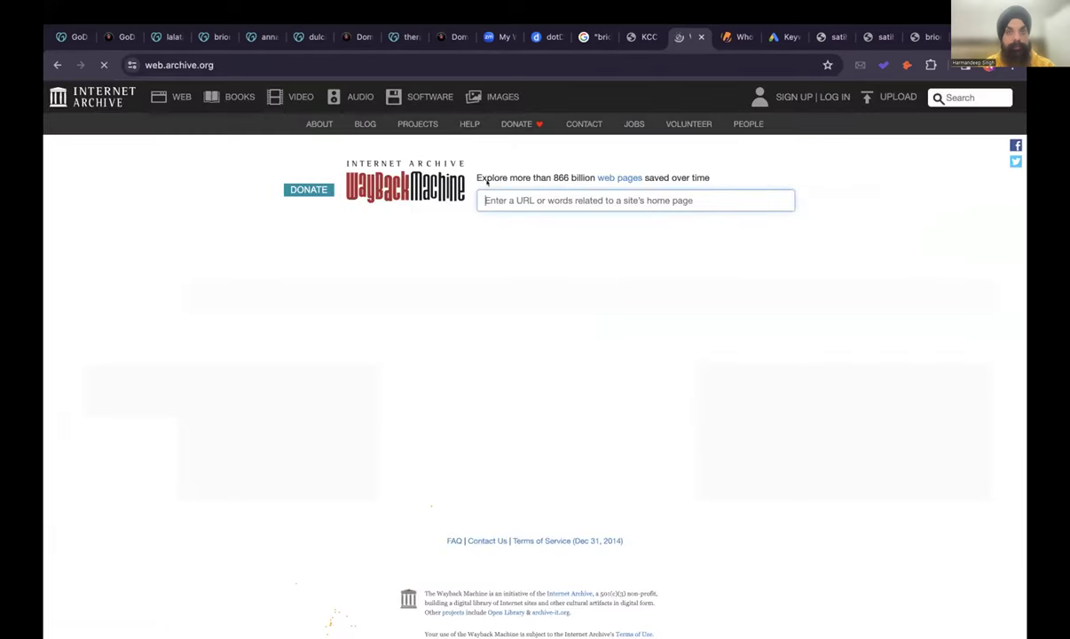
pyautogui.click(496, 198)
pyautogui.hotkey('ctrl', 'v')
pyautogui.press('Return')
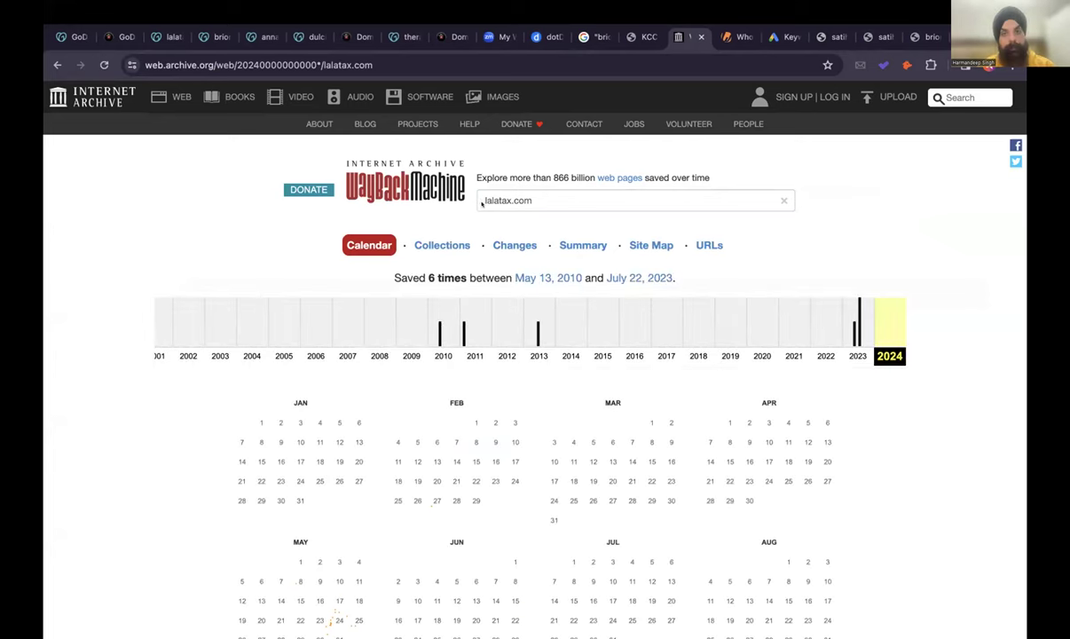
# Show the 2023 captures of lalatax.com and open the 5 December snapshot.
pyautogui.click(857, 328)
pyautogui.scroll(-3, 639, 508)
pyautogui.moveTo(749, 442)
pyautogui.click(769, 491)
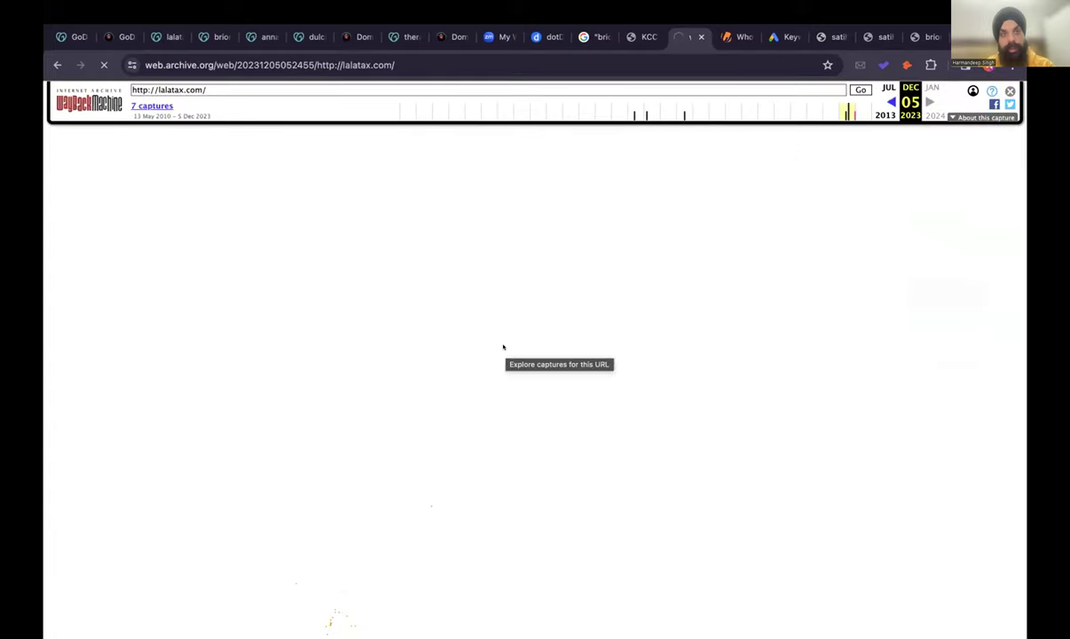
# Compare the GoDaddy listing's age and creation date with the archived lalatax.com page, and return to the 2023 capture calendar.
pyautogui.click(160, 36)
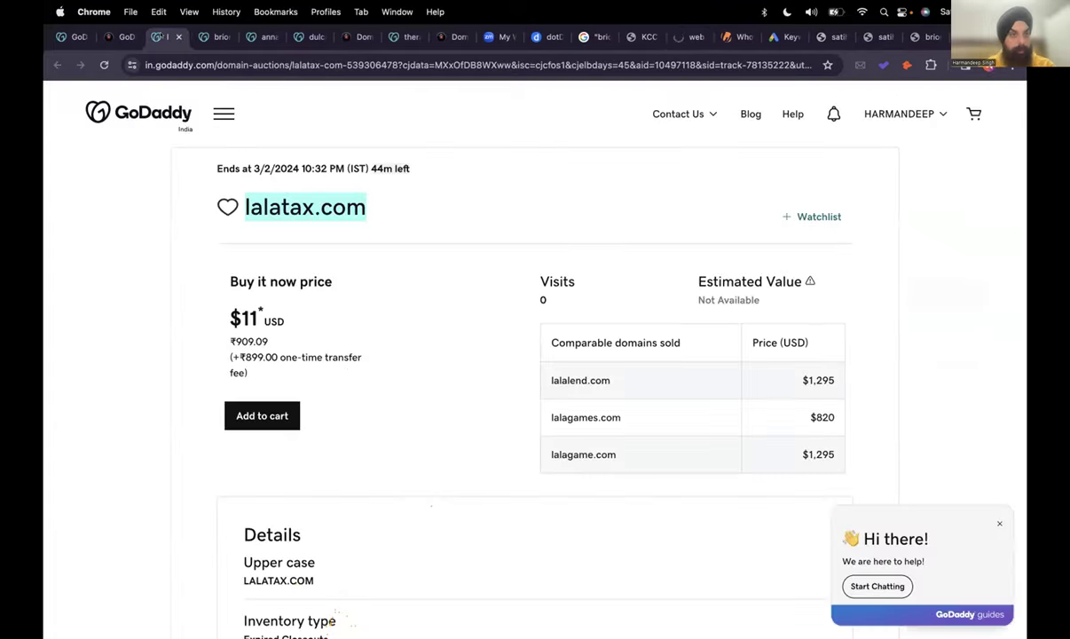
pyautogui.scroll(-3, 347, 370)
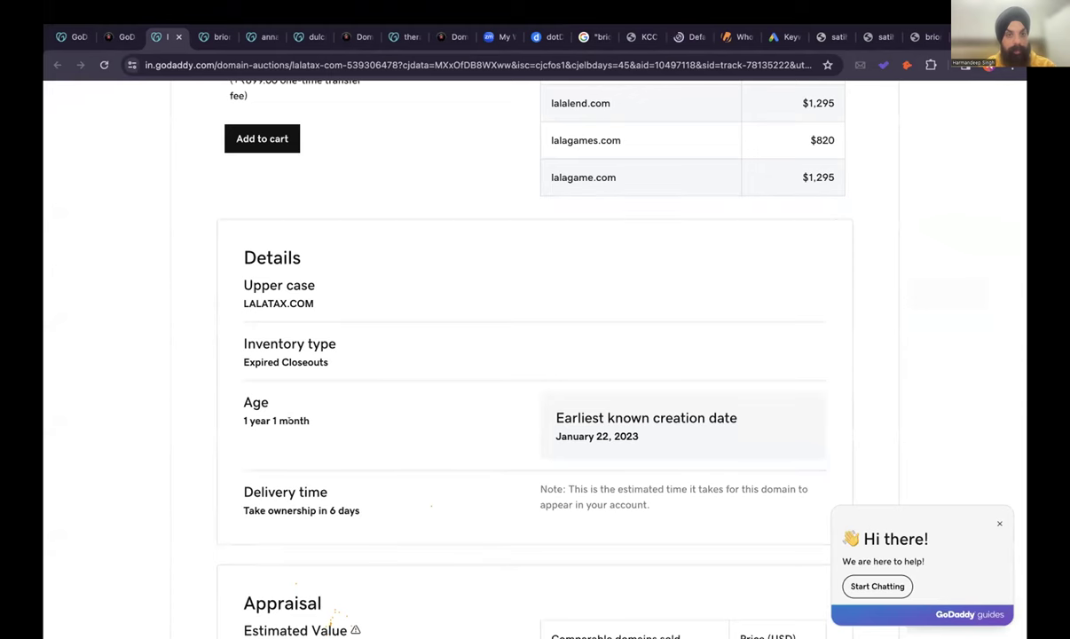
pyautogui.click(691, 36)
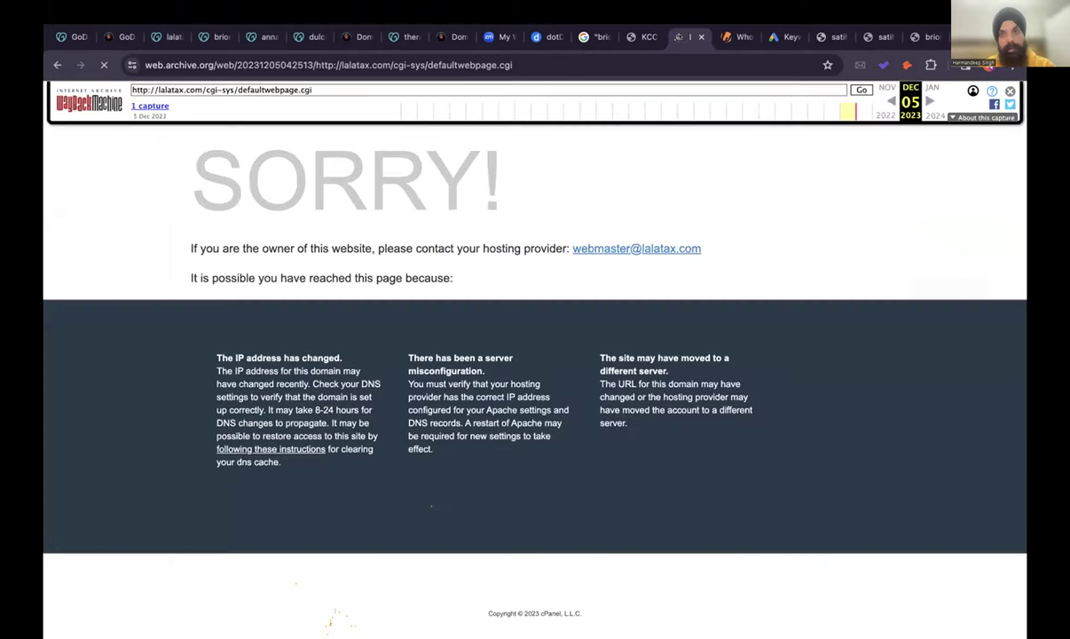
pyautogui.press('super+bracketleft')
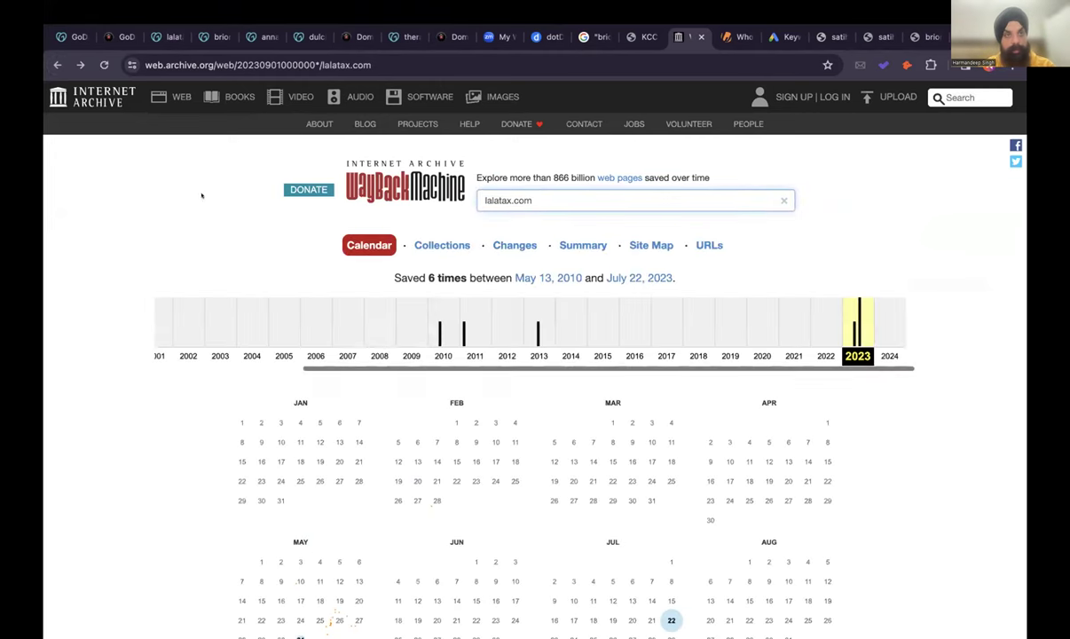
pyautogui.moveTo(454, 610)
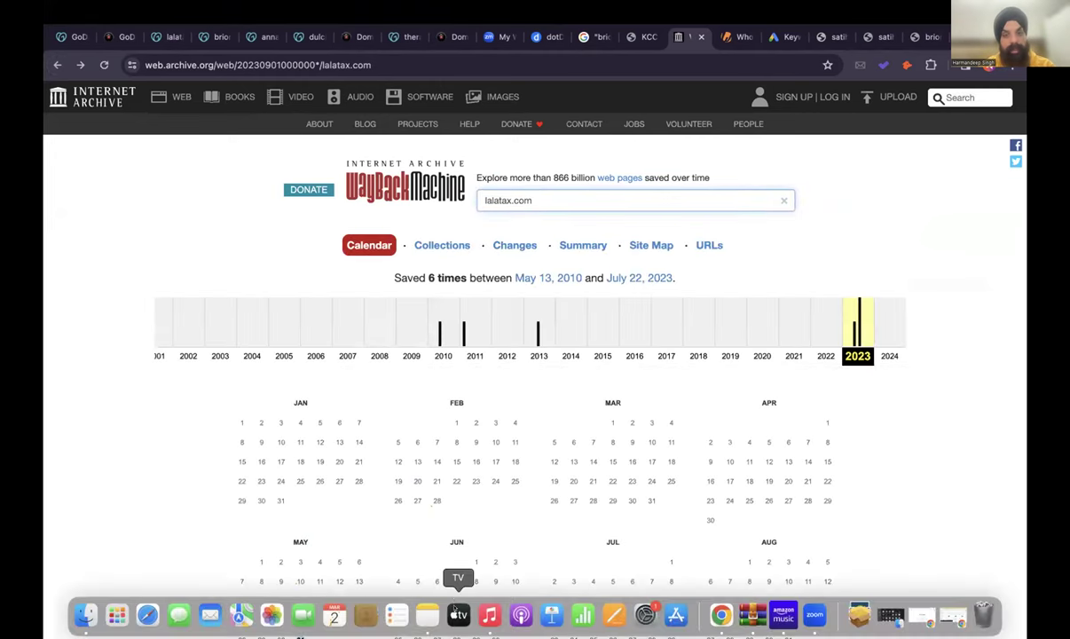